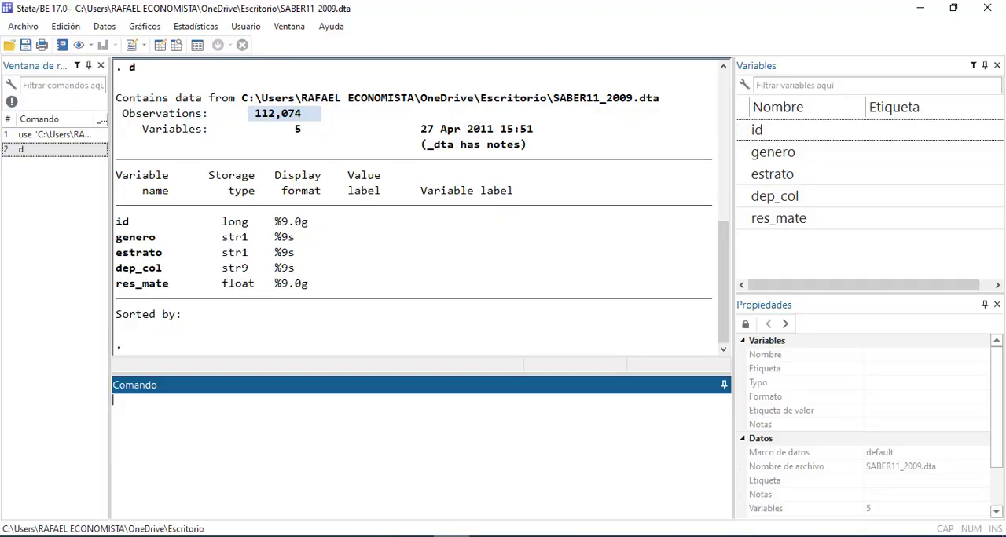
# Open a new do-file and narrow its editor window to uncover the describe results
pyautogui.click(132, 45)
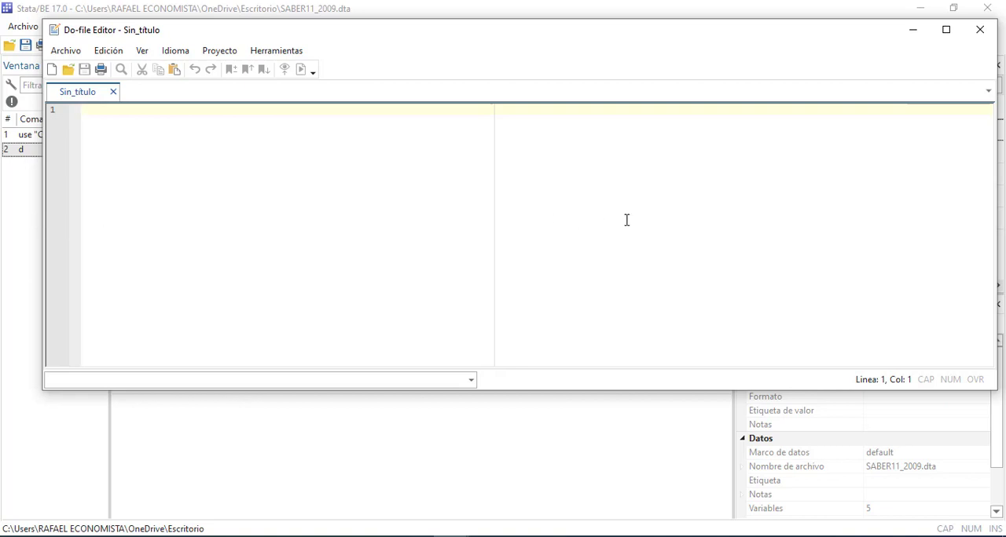
pyautogui.moveTo(43, 233); pyautogui.dragTo(575, 235)
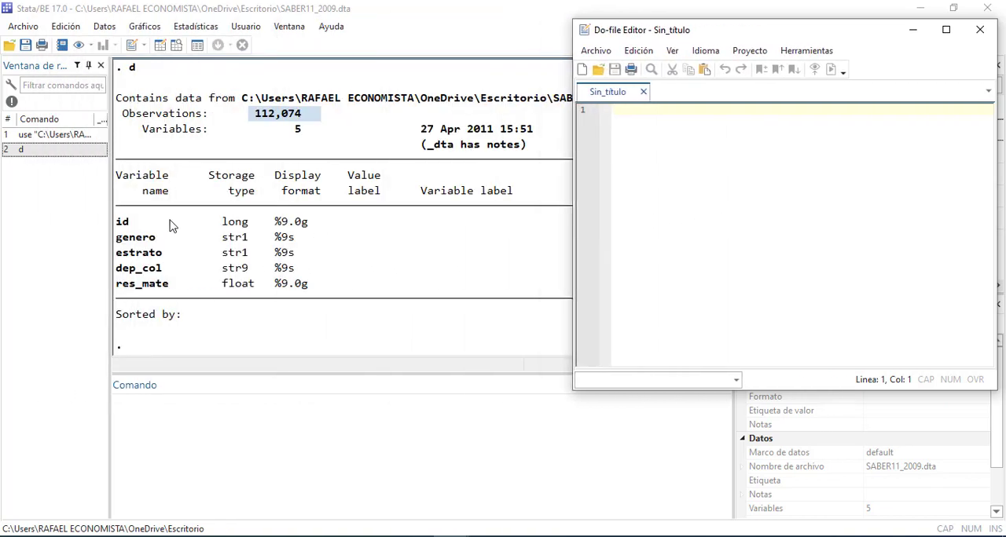
pyautogui.click(102, 28)
pyautogui.moveTo(143, 36)
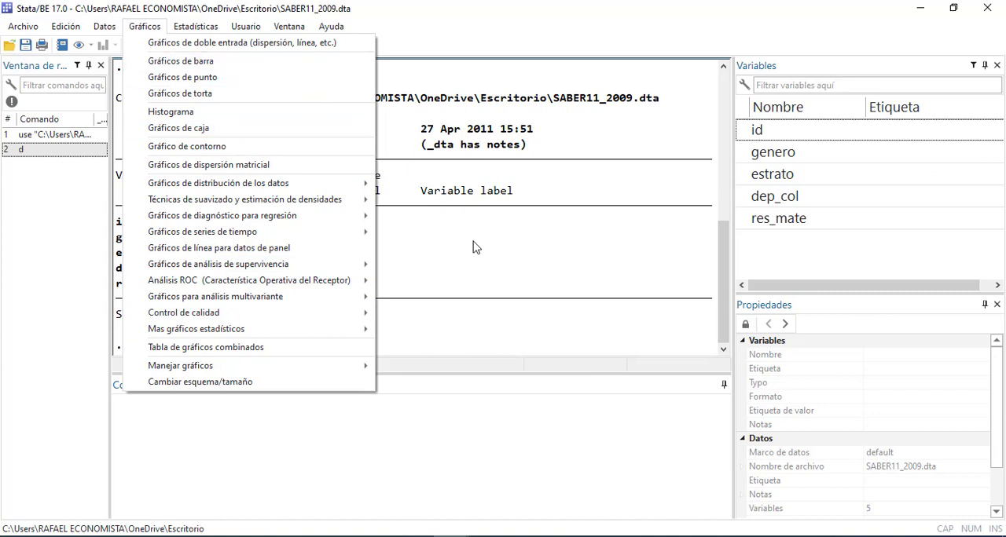
pyautogui.click(515, 292)
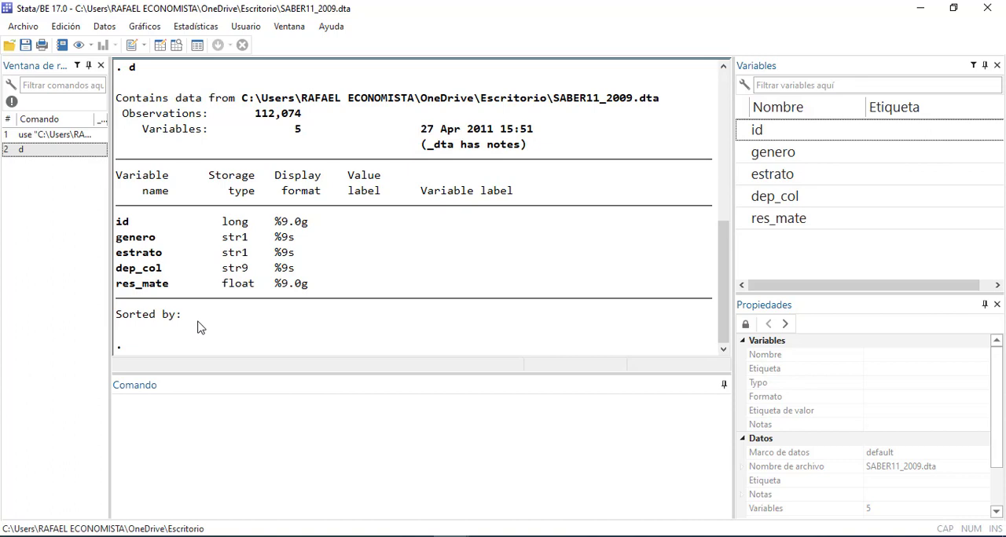
pyautogui.click(184, 30)
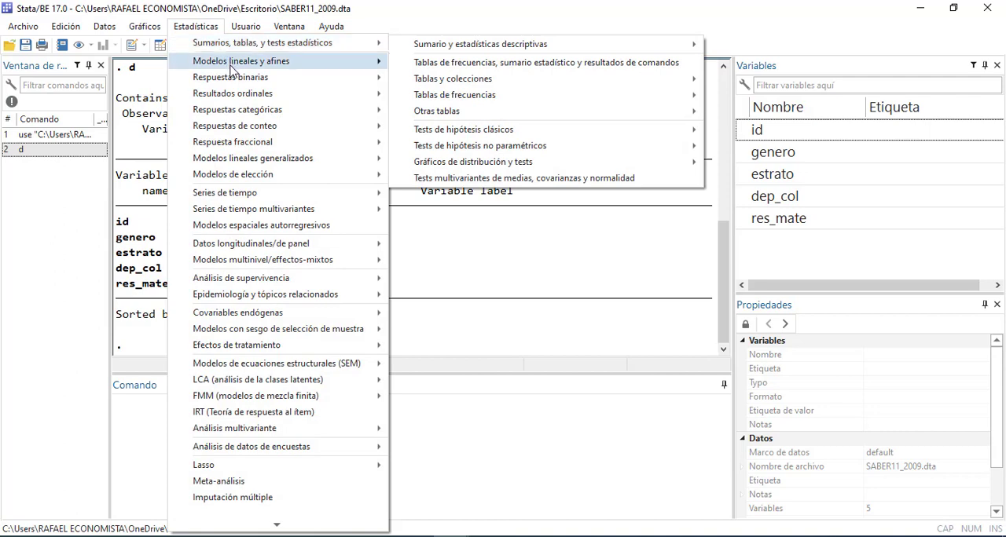
pyautogui.click(395, 237)
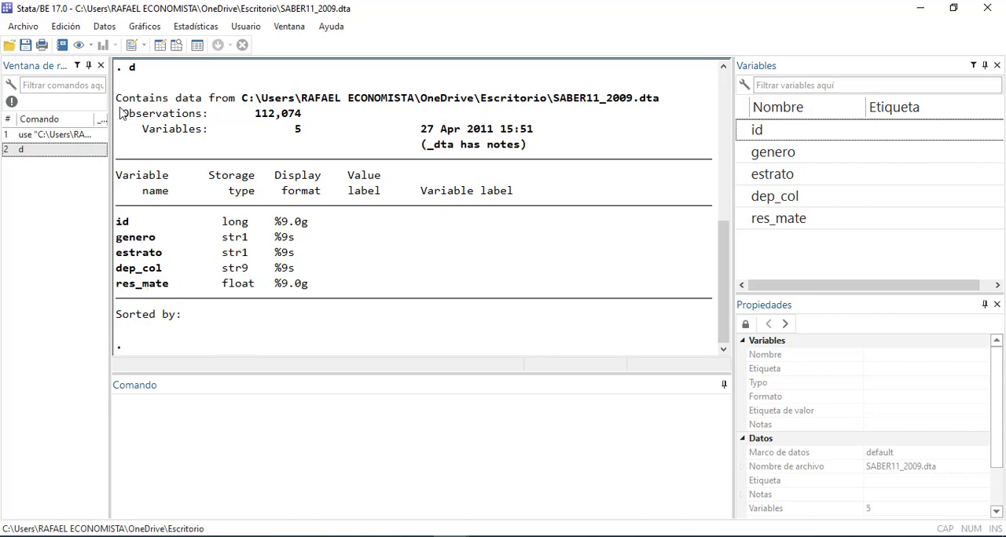
# Examine the dep_col, res_mate, estrato, genero and id columns of SABER11_2009 in the data editor and close it
pyautogui.click(161, 44)
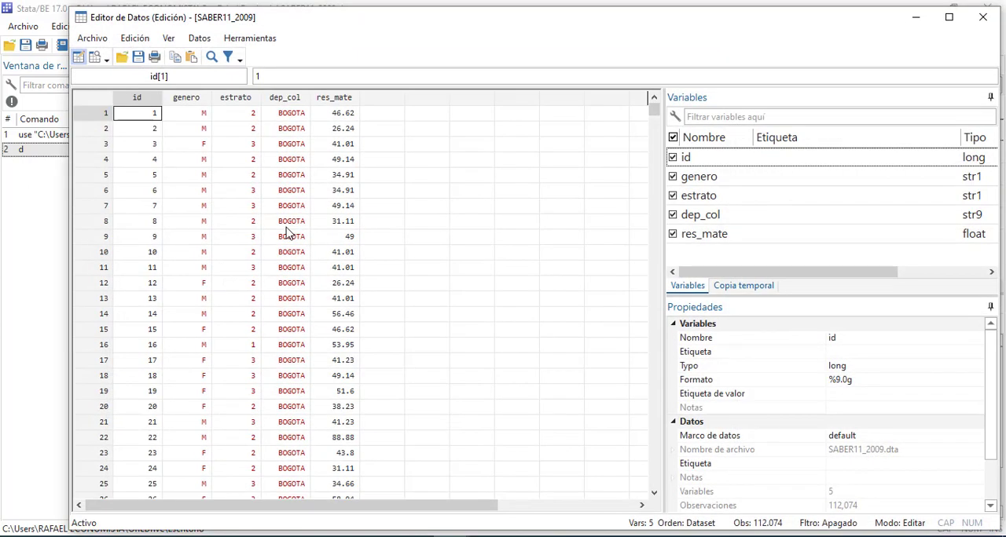
pyautogui.moveTo(291, 129); pyautogui.dragTo(295, 444)
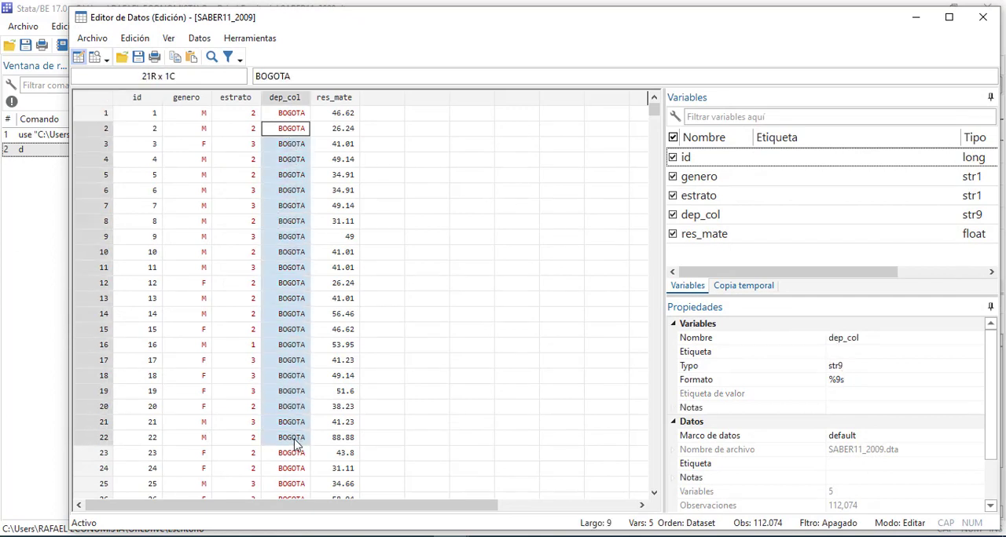
pyautogui.scroll(-9, 306, 322)
pyautogui.scroll(3, 298, 314)
pyautogui.scroll(6, 299, 315)
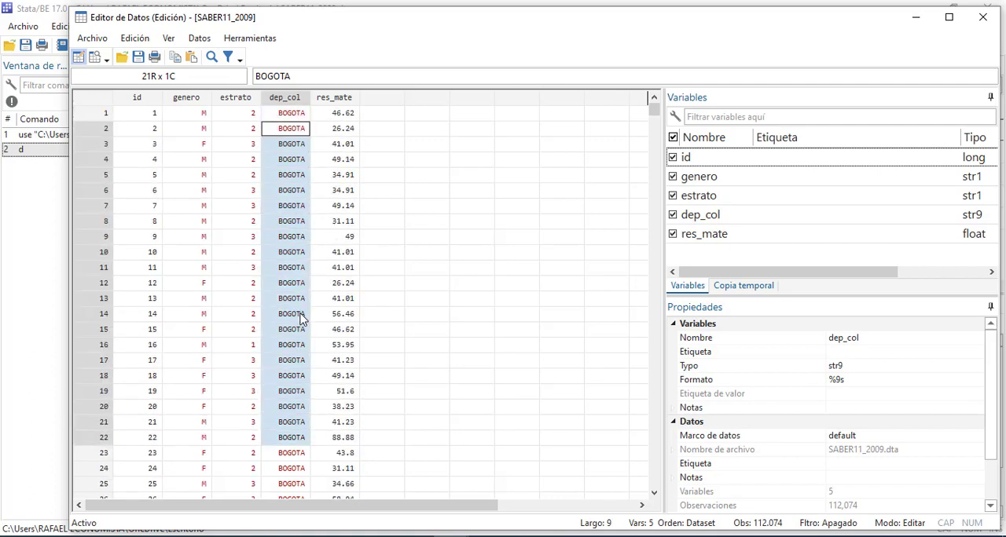
pyautogui.click(335, 116)
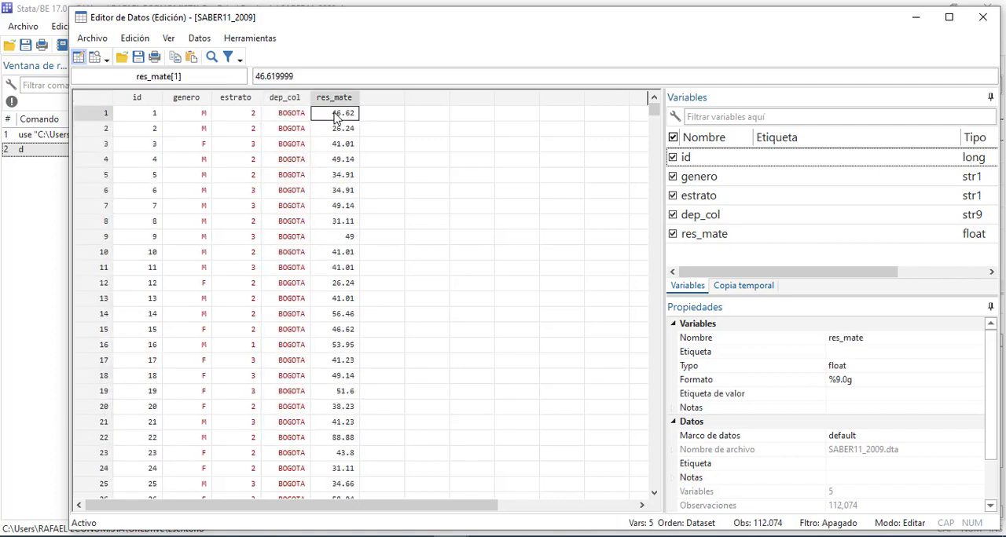
pyautogui.click(281, 117)
pyautogui.click(240, 118)
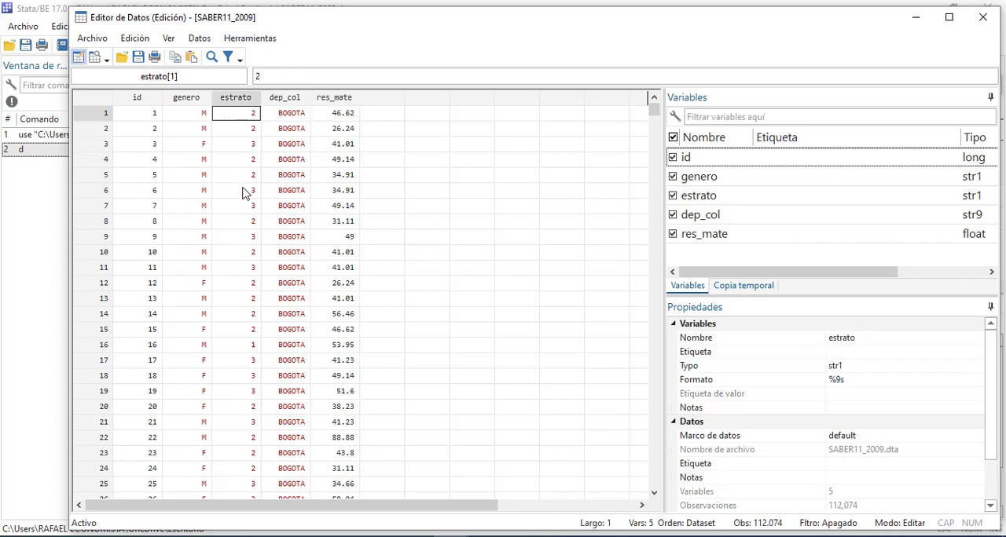
pyautogui.click(201, 118)
pyautogui.click(154, 116)
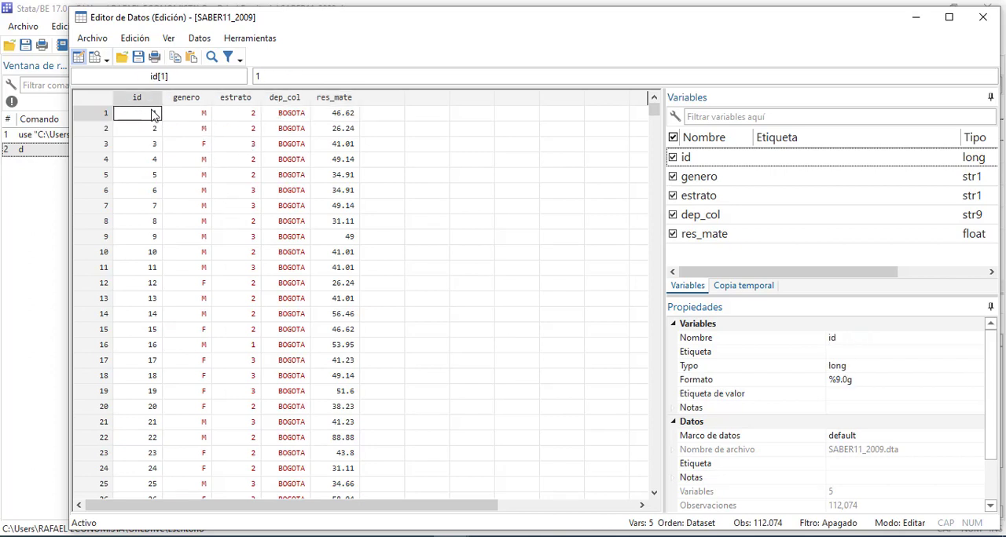
pyautogui.click(976, 22)
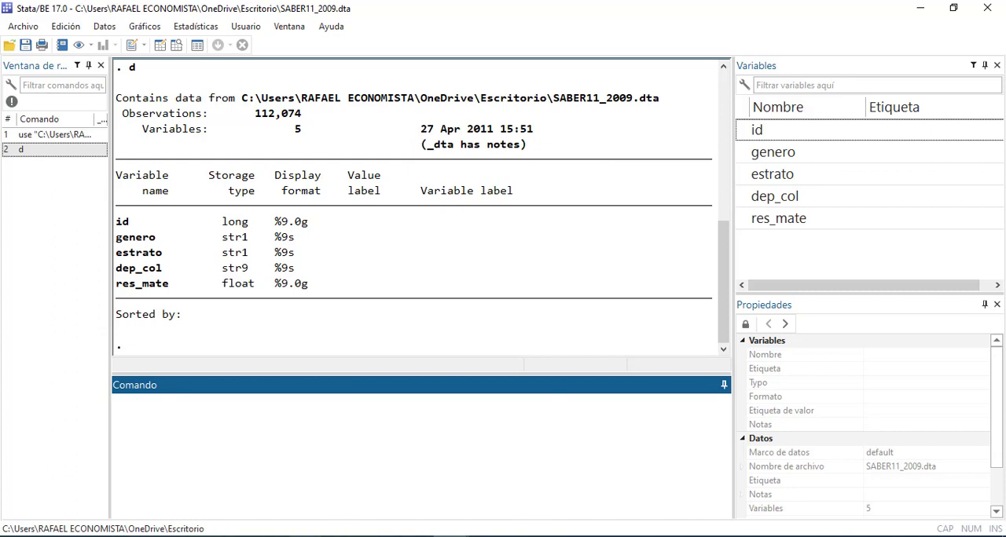
# Switch to Sesión05.pdf in Adobe Acrobat and copy the whole heading sentence of slide 30
pyautogui.click(640, 472)
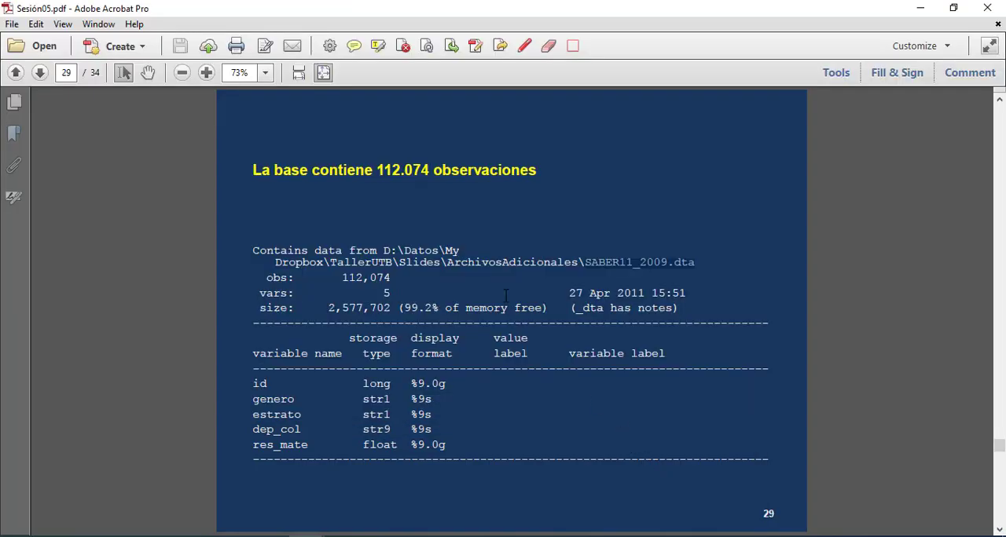
pyautogui.scroll(-1, 433, 260)
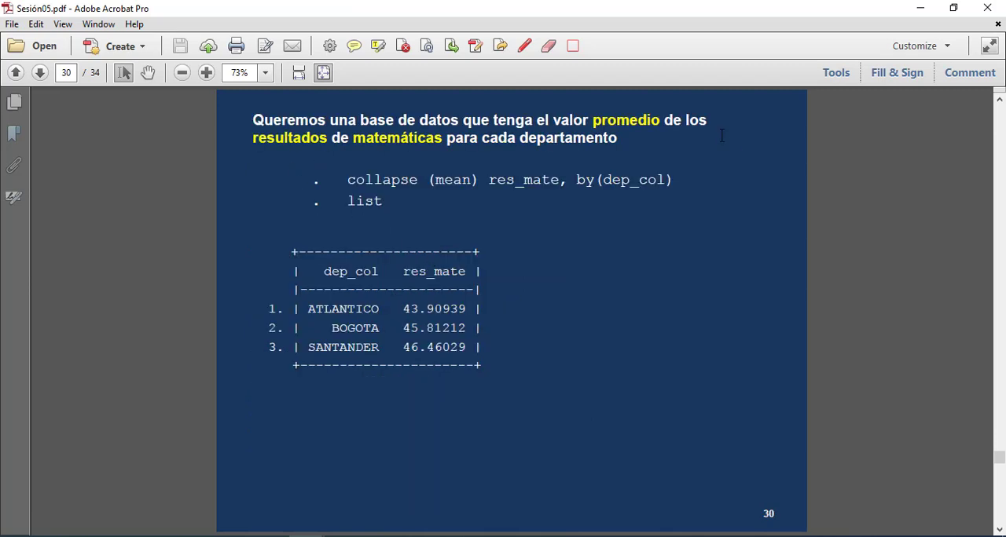
pyautogui.moveTo(253, 120); pyautogui.dragTo(631, 147)
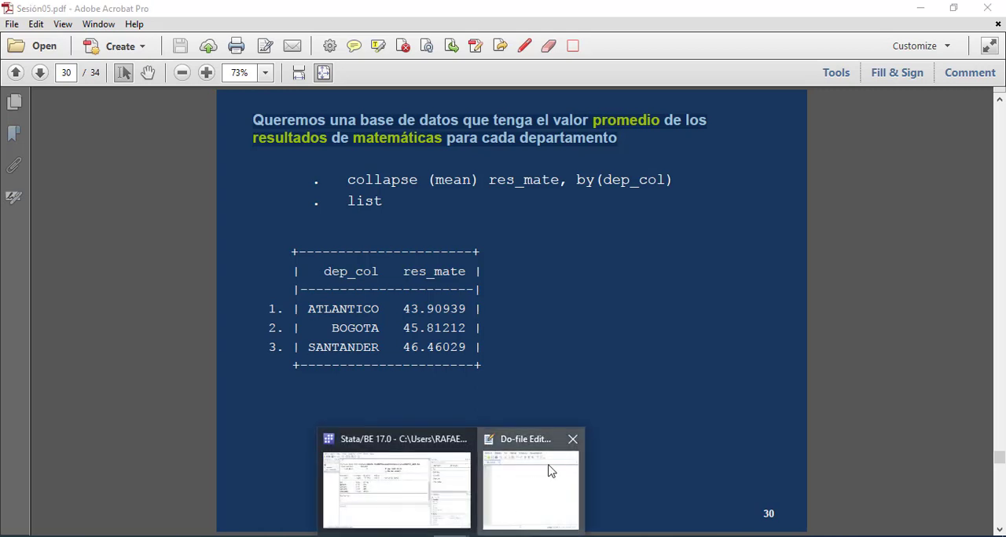
# Switch to the Stata do-file editor, move it over the slide and write the comment "* Uso del comando collapse" on line 3
pyautogui.click(550, 464)
pyautogui.moveTo(803, 36); pyautogui.dragTo(502, 119)
pyautogui.press('Return')
pyautogui.press('Return')
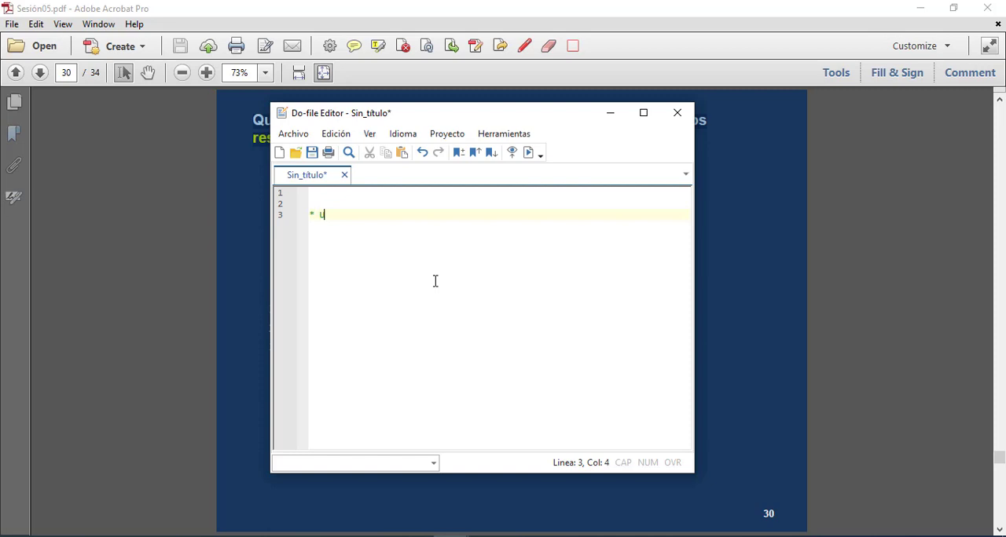
pyautogui.write('* Uso del comando collapse')
pyautogui.press('Return')
pyautogui.press('Return')
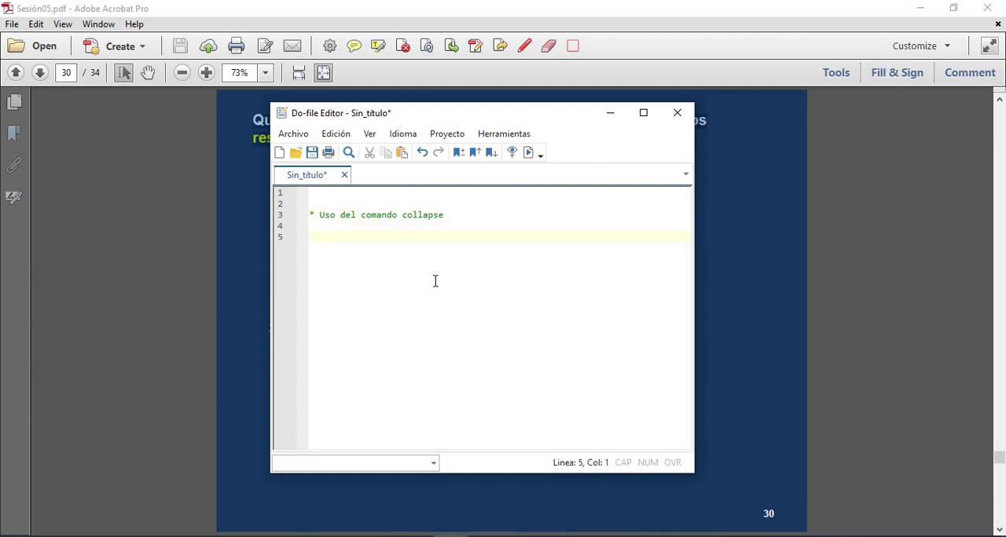
# Widen the do-file editor with enlarged text and paste the copied slide heading on line 5 as a // comment
pyautogui.keyDown('ctrl'); pyautogui.scroll(5, 436, 281); pyautogui.keyUp('ctrl')
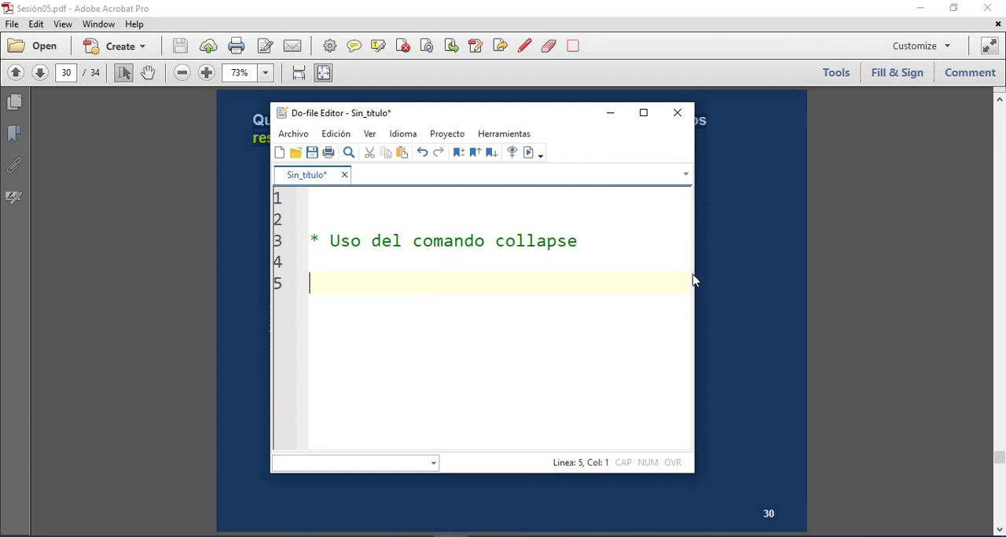
pyautogui.moveTo(693, 280); pyautogui.dragTo(976, 271)
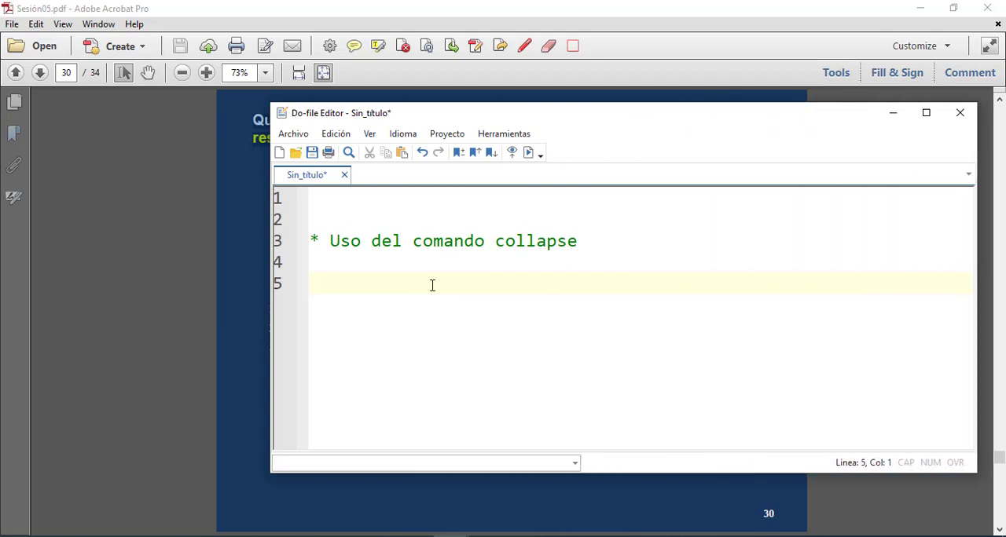
pyautogui.write('Queremos una base de datos que tenga el valor promediode los resultadosde matemáticaspara cada departamento')
pyautogui.click(310, 283)
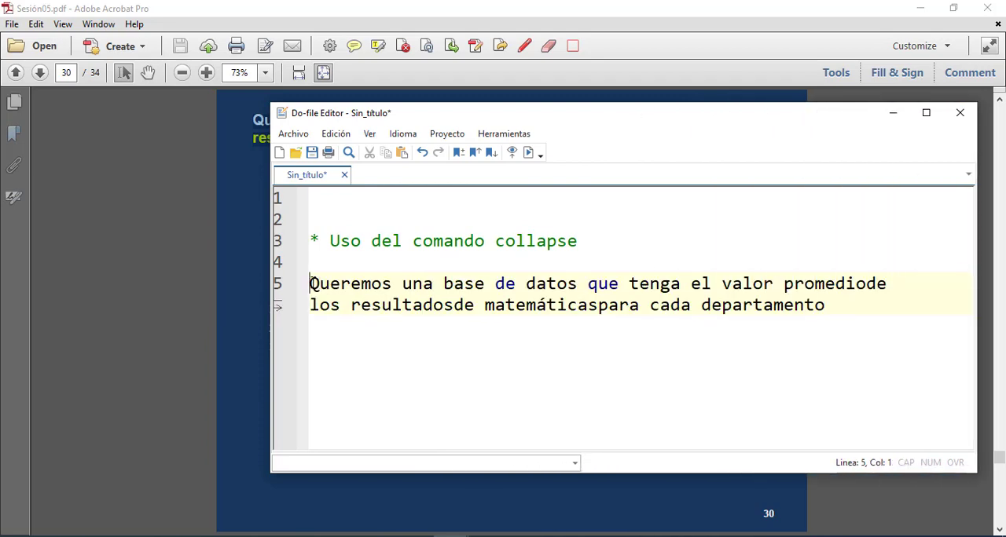
pyautogui.write('//')
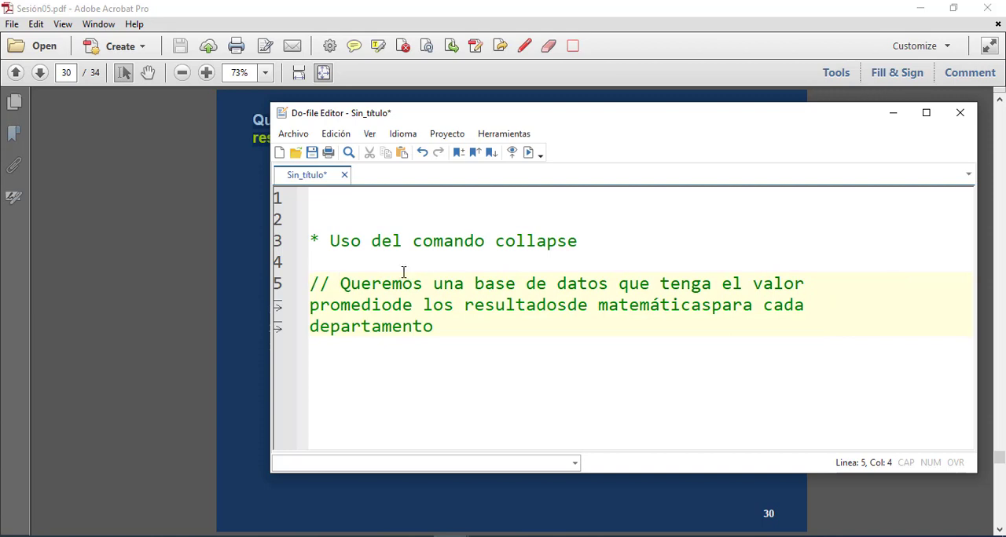
pyautogui.click(452, 323)
pyautogui.press('Return')
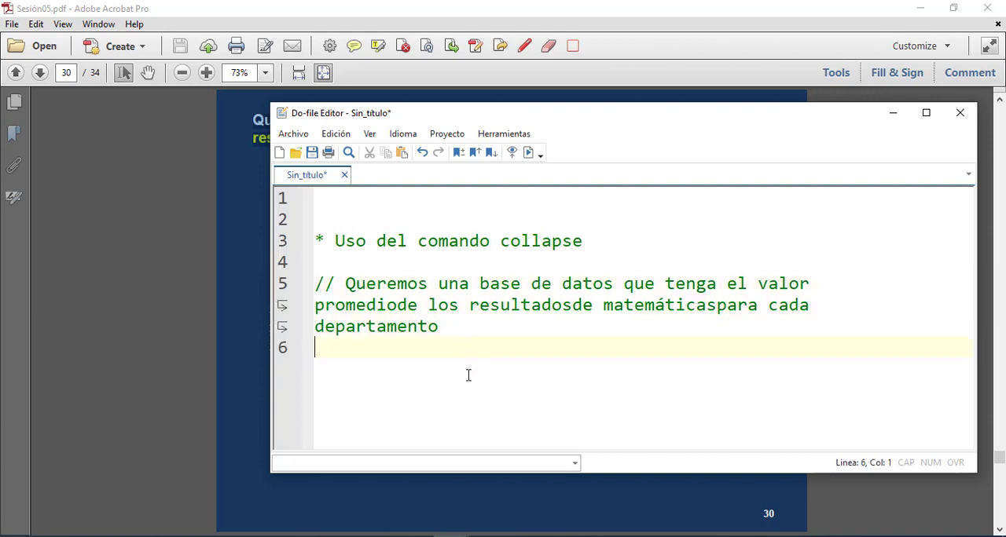
# Bring the do-file editor back over the PDF and place it below the slide's collapse example
pyautogui.click(250, 377)
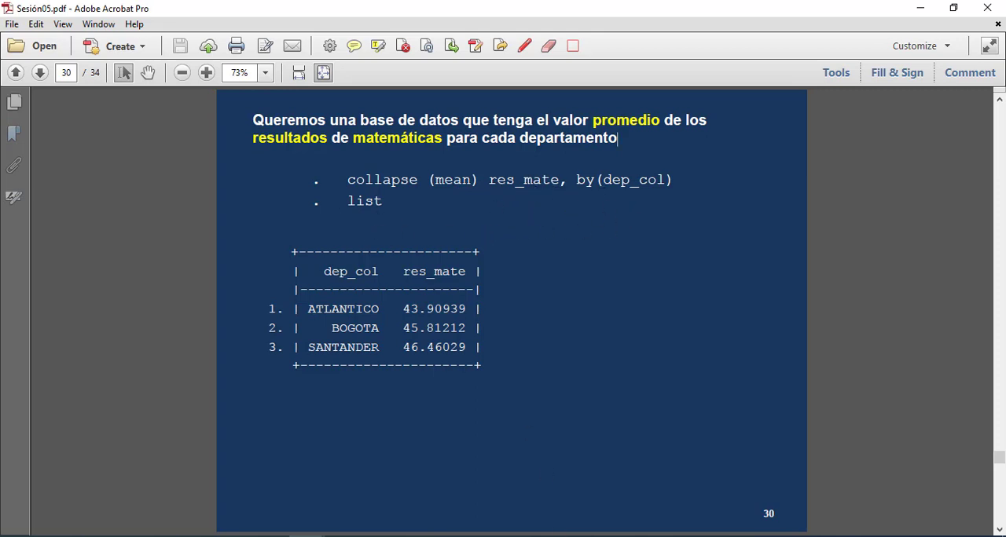
pyautogui.moveTo(452, 536)
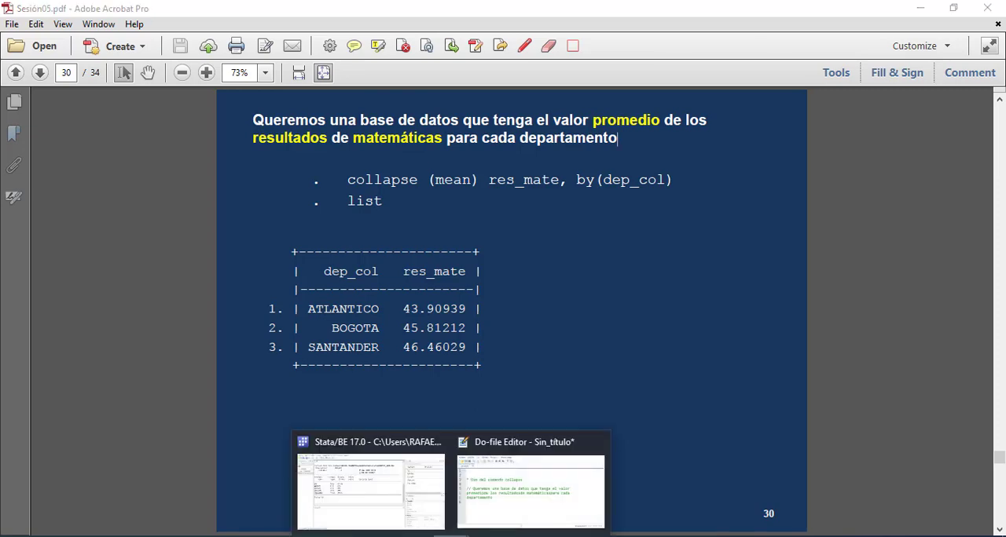
pyautogui.click(517, 493)
pyautogui.moveTo(475, 117); pyautogui.dragTo(495, 232)
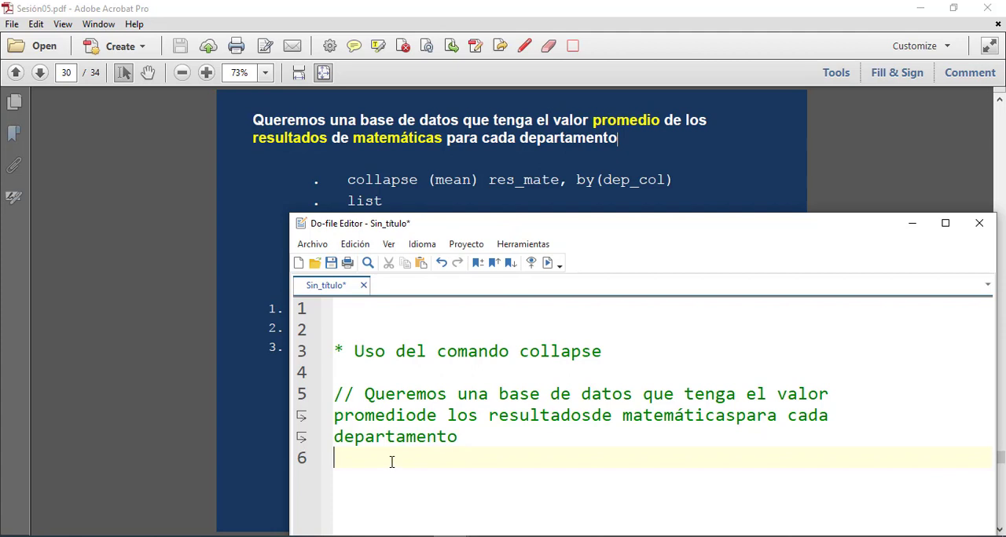
# Start line 6 of the do-file with the collapse command, completing it from the autocomplete suggestions
pyautogui.write('colla')
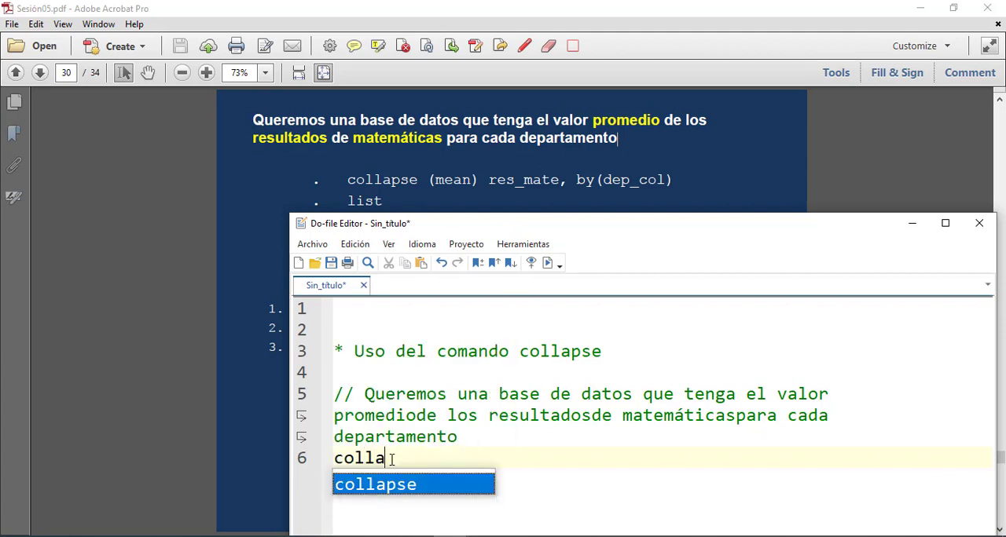
pyautogui.press('Escape')
pyautogui.press('BackSpace')
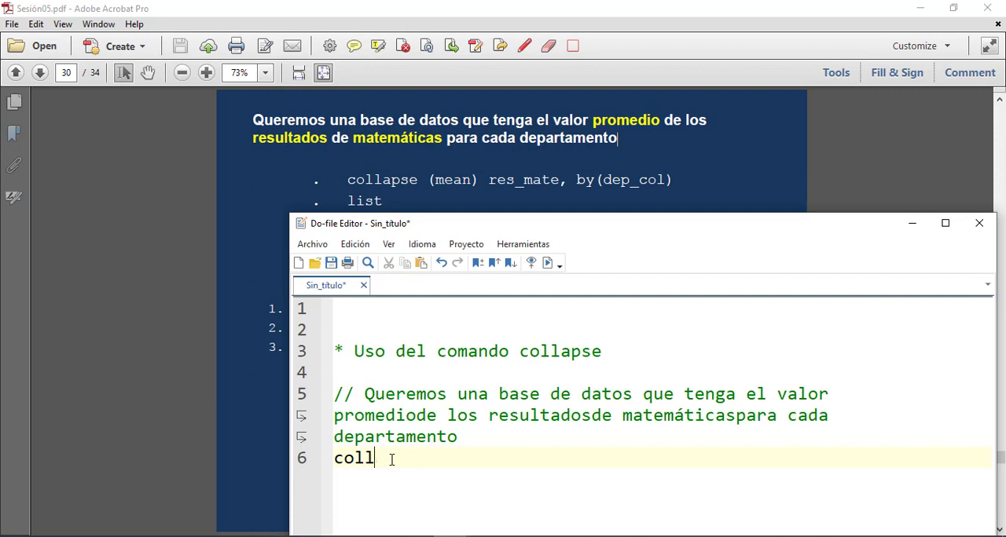
pyautogui.write('aa')
pyautogui.press('BackSpace')
pyautogui.press('BackSpace')
pyautogui.press('BackSpace')
pyautogui.press('BackSpace')
pyautogui.press('BackSpace')
pyautogui.press('BackSpace')
pyautogui.write('co')
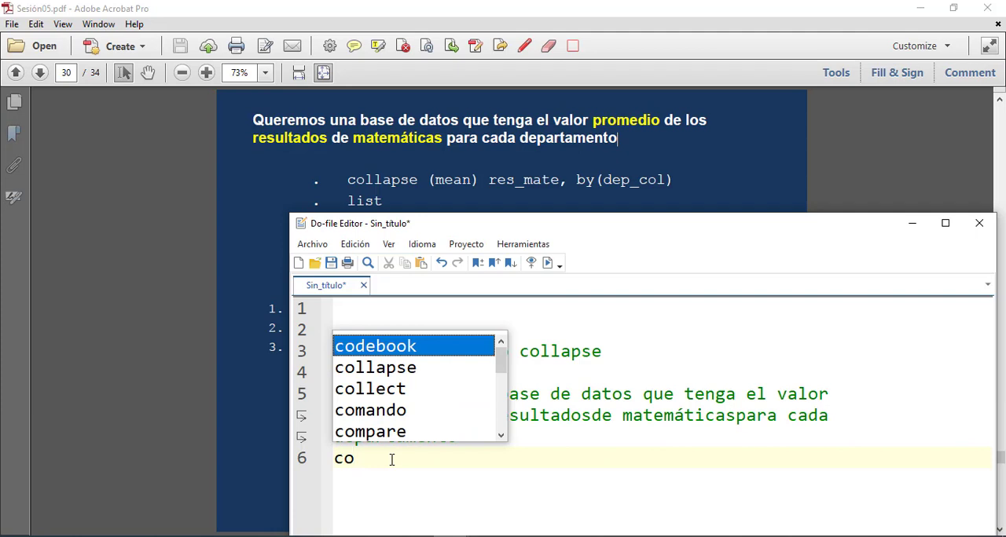
pyautogui.press('Down')
pyautogui.press('Return')
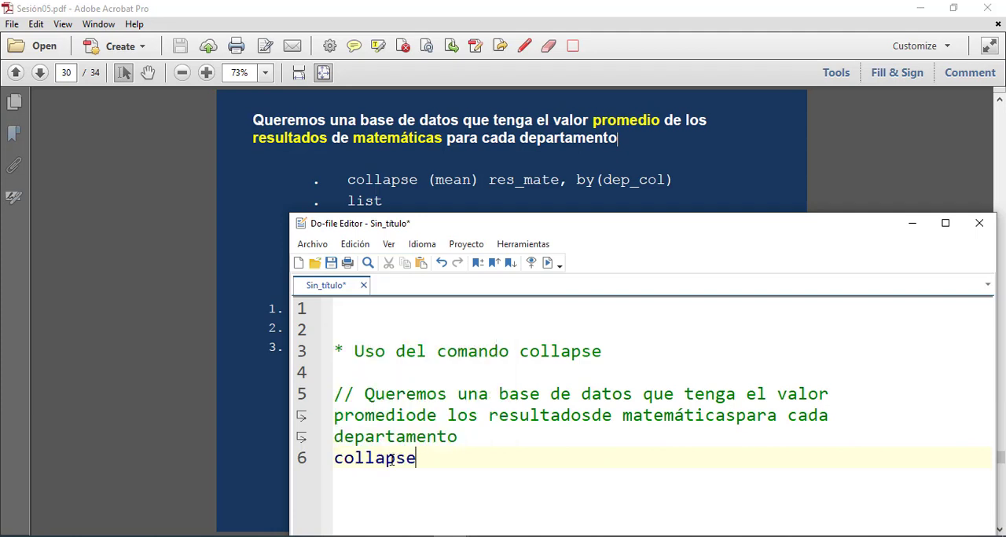
# Complete the collapse line with "(mean) res_mate, by (dep_col)" and add two blank lines below it
pyautogui.write('(mean)')
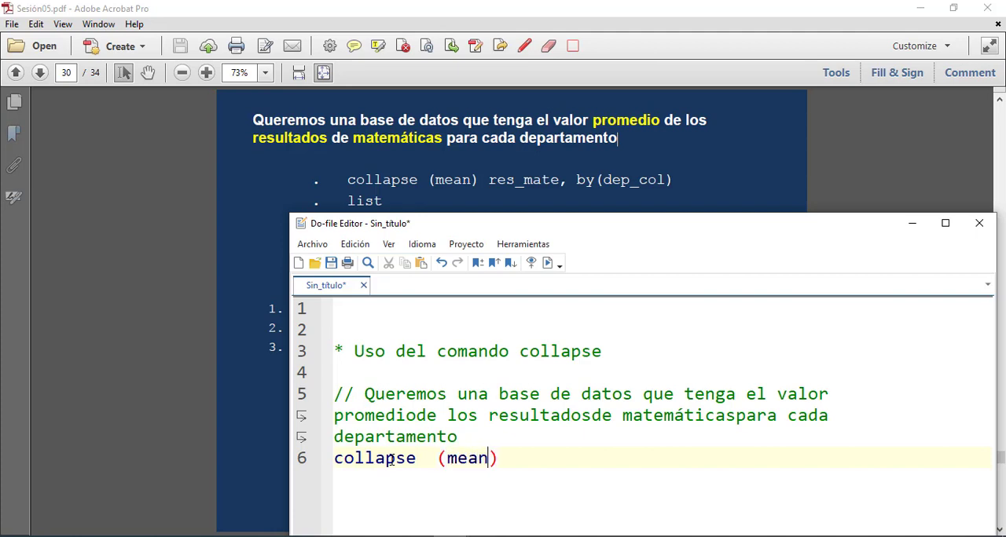
pyautogui.write(' res')
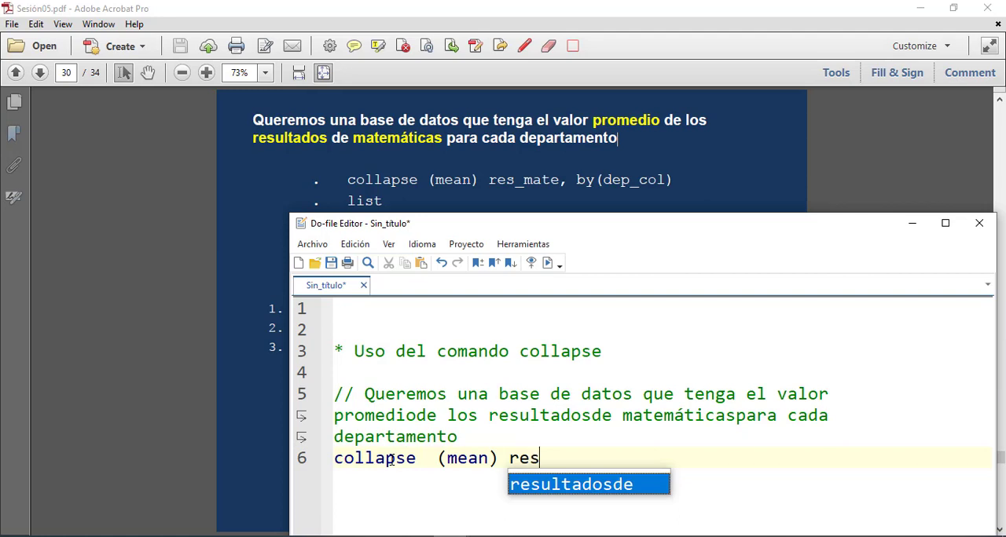
pyautogui.write('_mate')
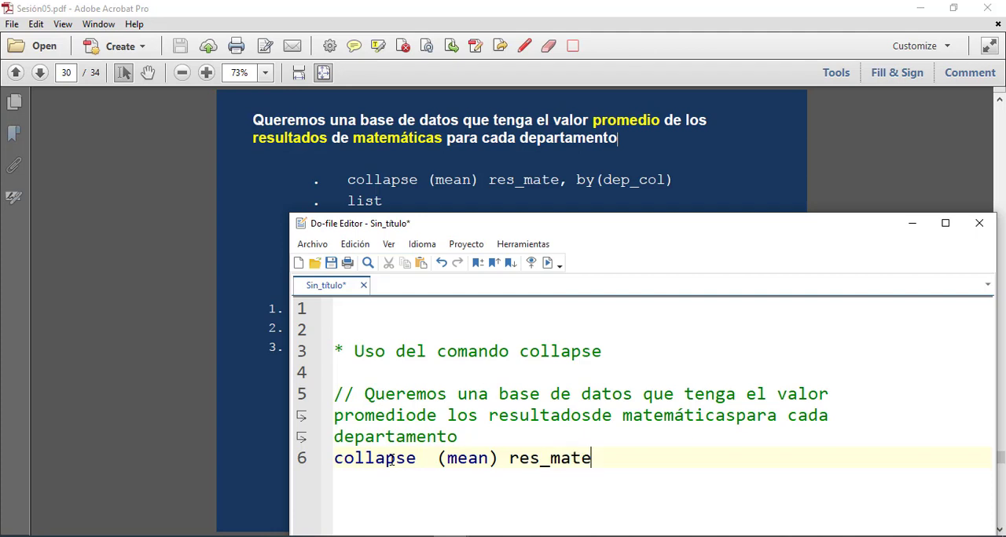
pyautogui.write(', by (dep')
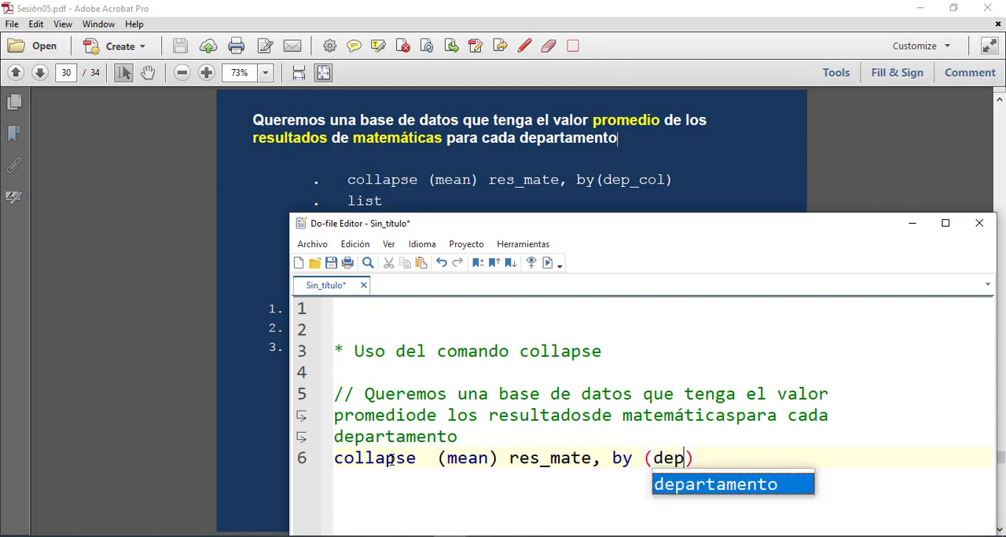
pyautogui.write('_col')
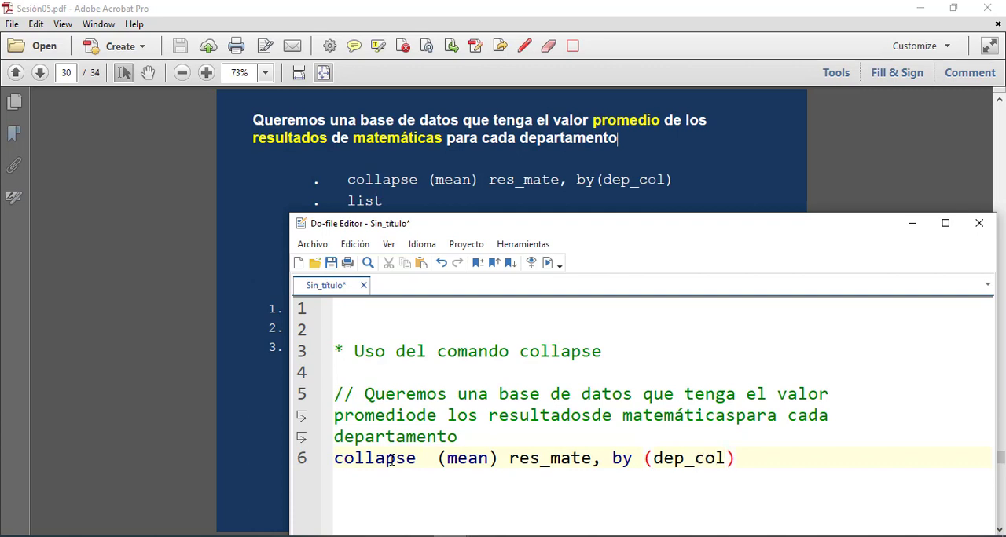
pyautogui.press('Return')
pyautogui.press('Return')
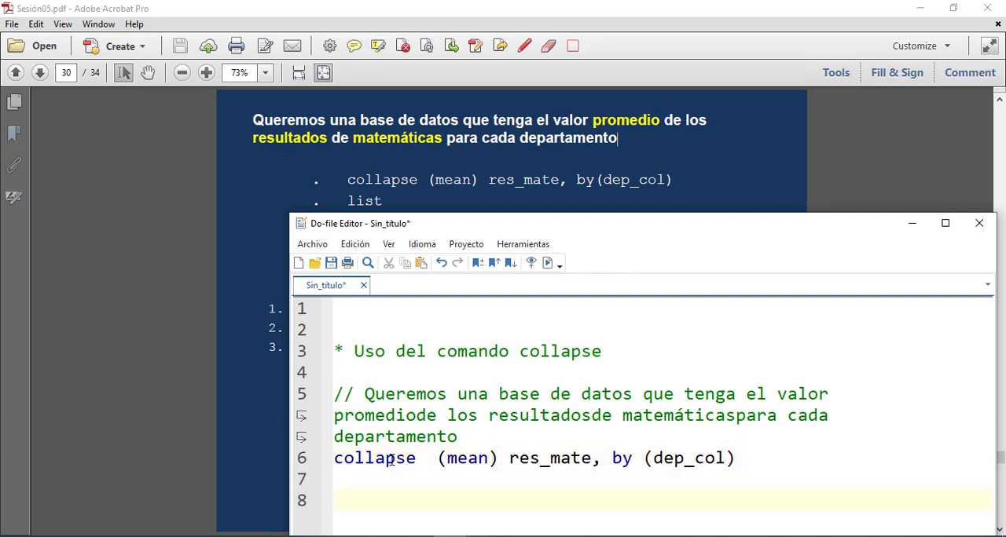
# Move the do-file editor clear of the slide's results table and add the list command on line 7 below collapse
pyautogui.moveTo(734, 459); pyautogui.dragTo(232, 468)
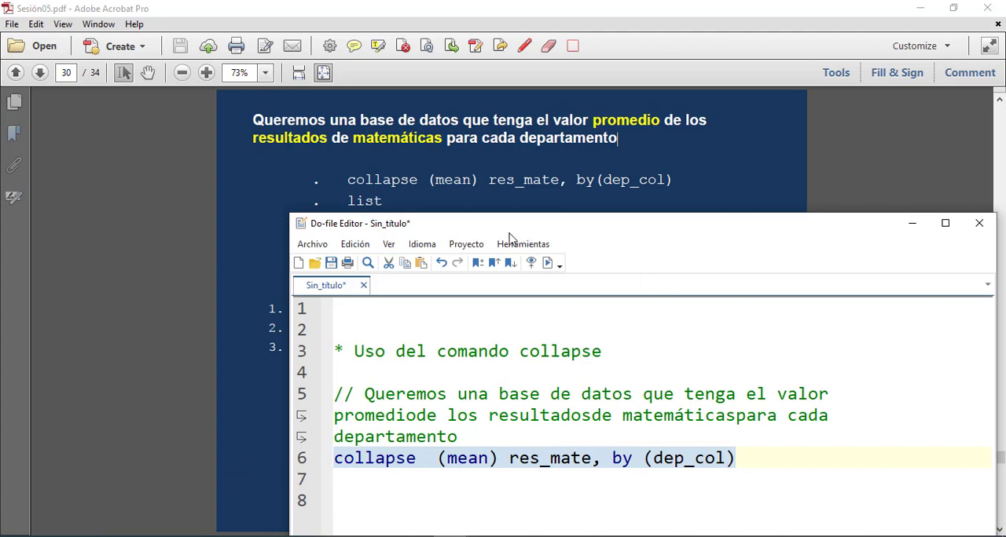
pyautogui.moveTo(516, 234); pyautogui.dragTo(614, 174)
pyautogui.click(861, 399)
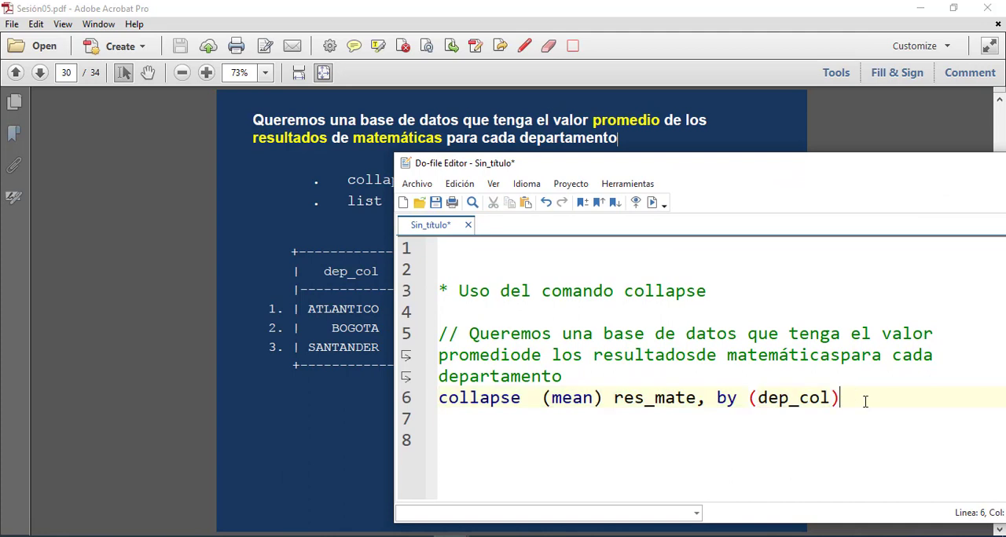
pyautogui.press('Return')
pyautogui.write('lis')
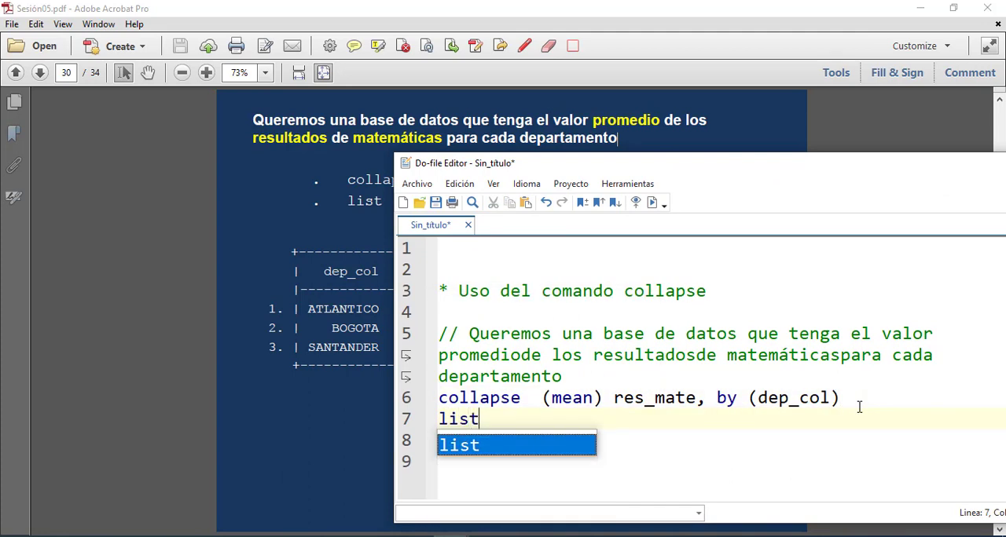
pyautogui.write('t')
pyautogui.press('Return')
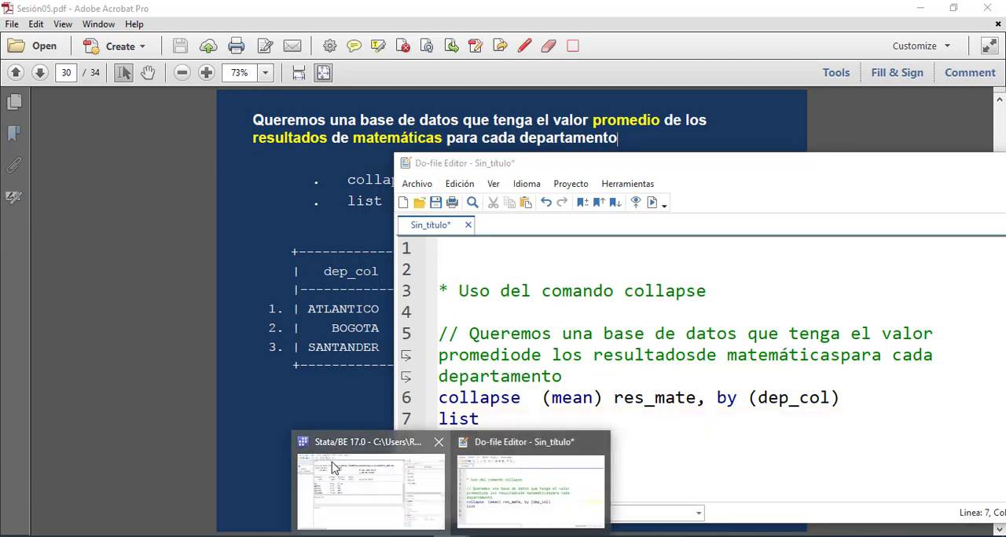
# Bring up the main Stata window behind the do-file editor and run the comment, collapse and list lines (5 to 7)
pyautogui.click(379, 483)
pyautogui.click(568, 477)
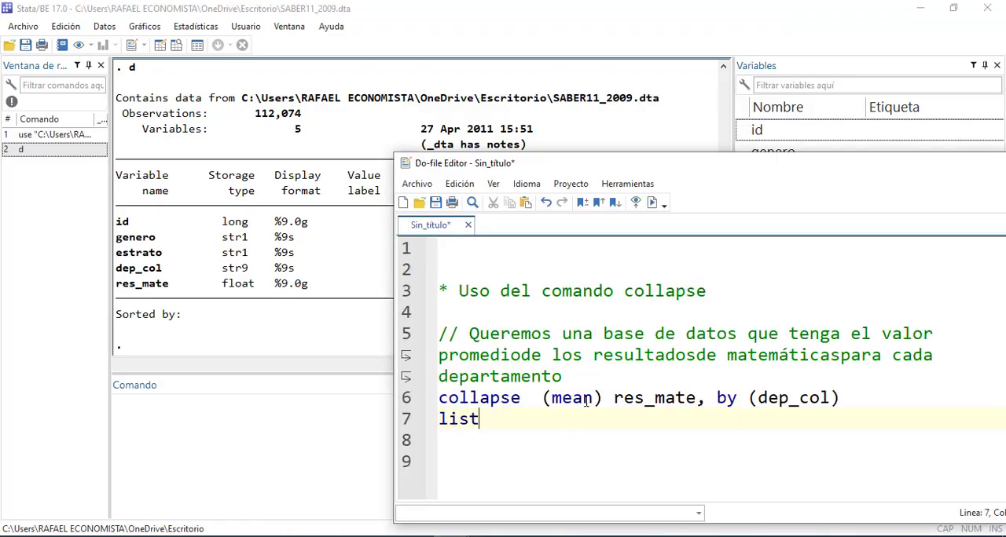
pyautogui.moveTo(481, 419); pyautogui.dragTo(409, 382)
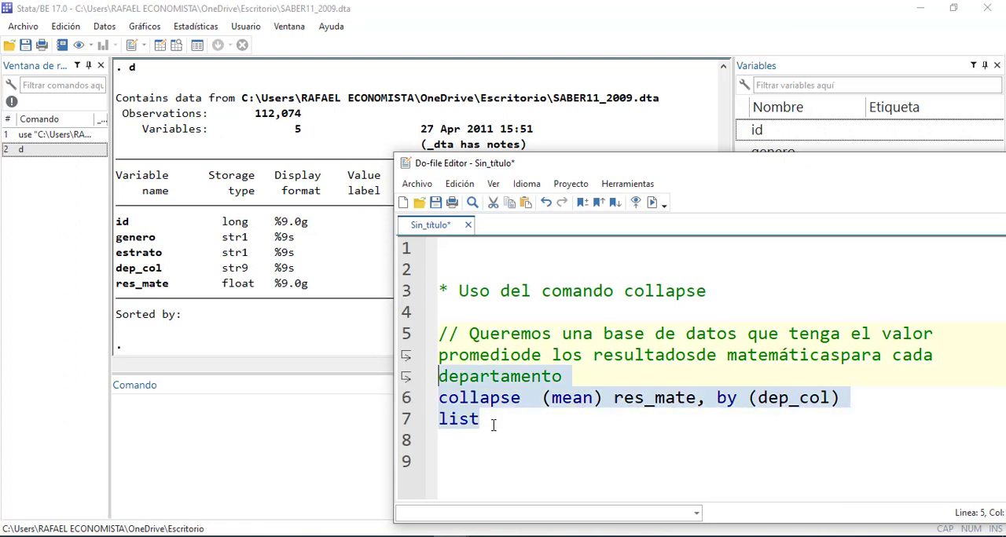
pyautogui.hotkey('ctrl', 'd')
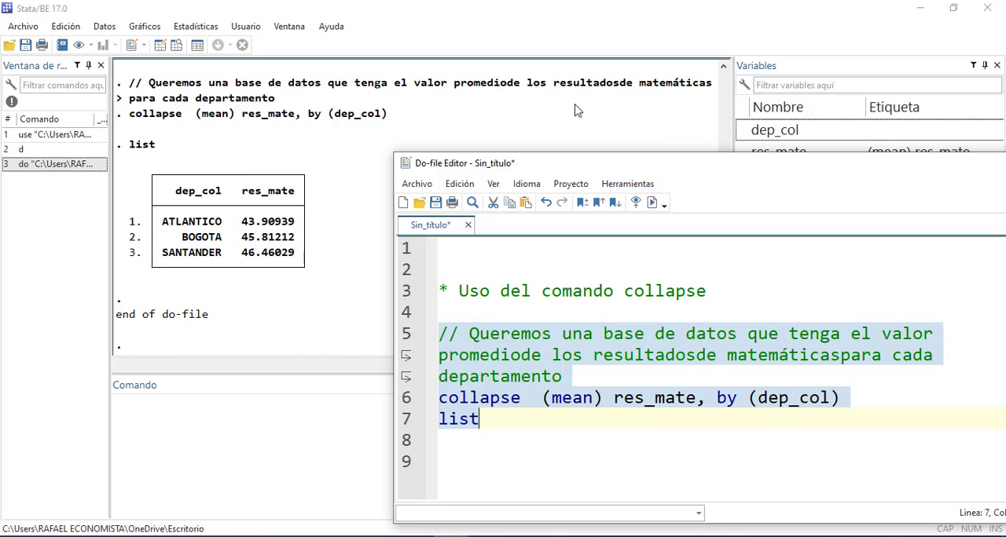
# Uncover the variables list and inspect the collapsed dataset in the Data Editor, returning to the main Stata window
pyautogui.moveTo(584, 171); pyautogui.dragTo(634, 231)
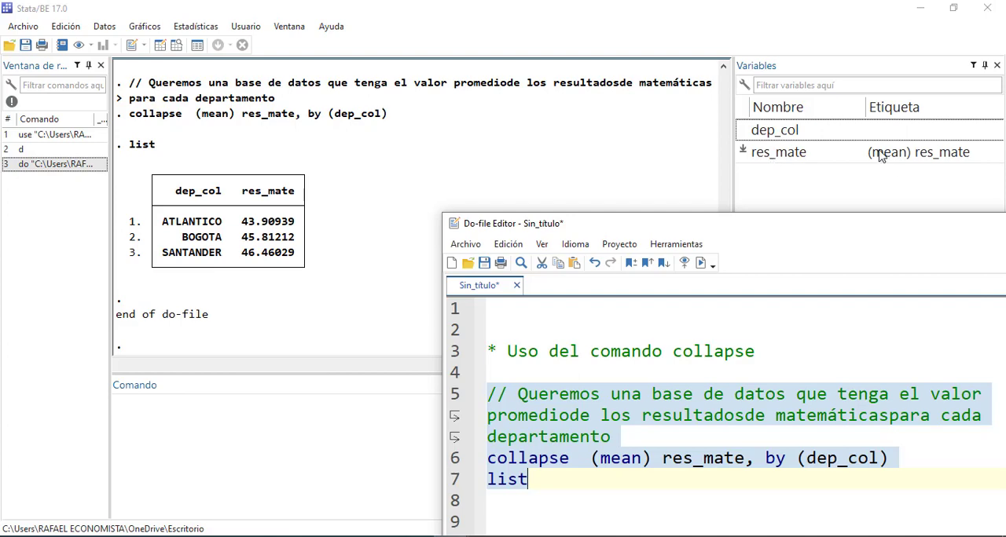
pyautogui.click(159, 46)
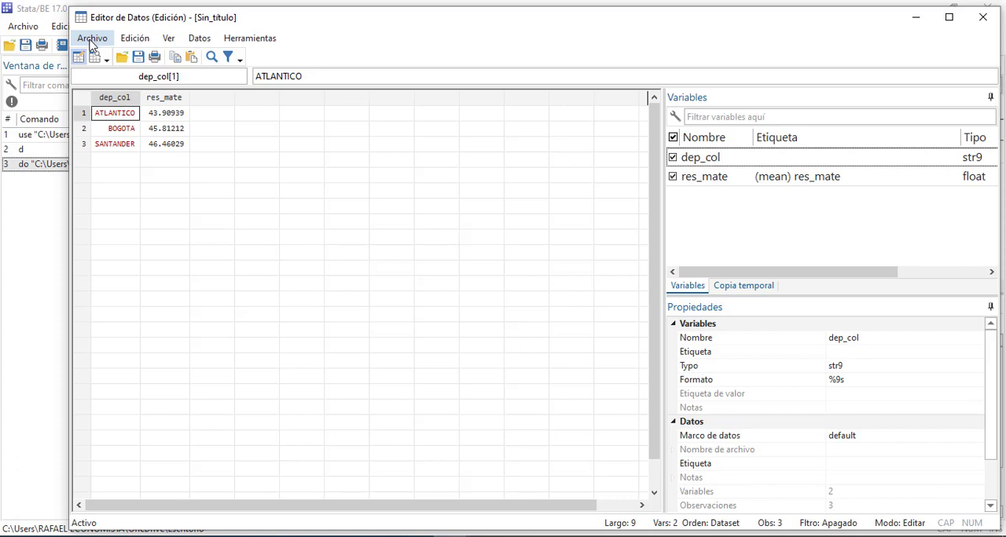
pyautogui.click(49, 255)
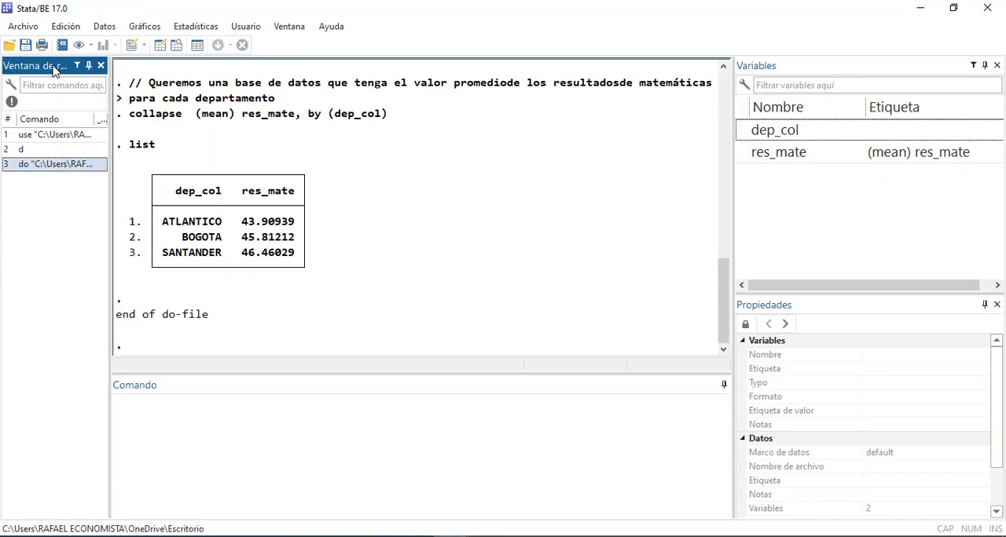
# Save the collapsed dataset on the desktop (Escritorio) as a new Stata data file named SABER11_2009_mean
pyautogui.click(24, 28)
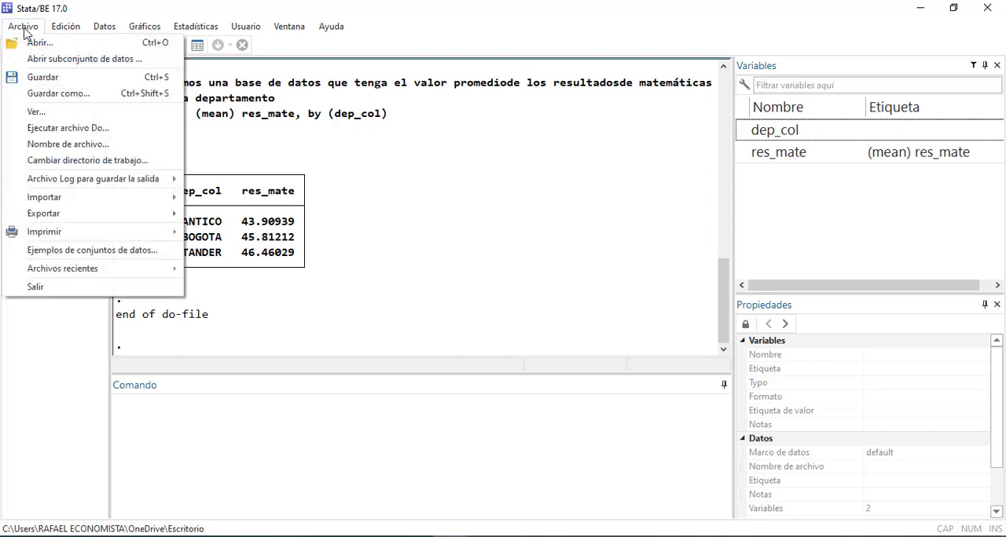
pyautogui.click(49, 92)
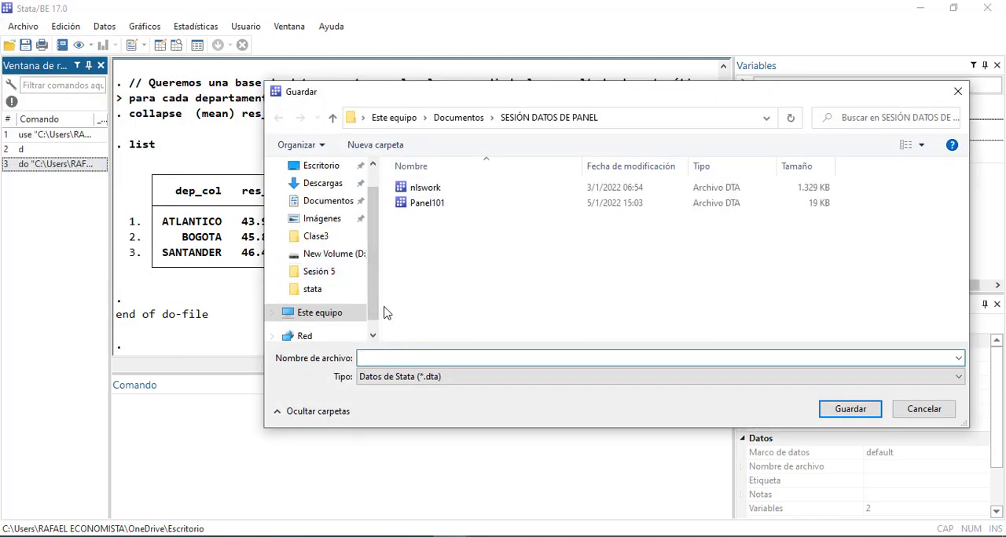
pyautogui.moveTo(377, 286); pyautogui.dragTo(369, 224)
pyautogui.click(322, 195)
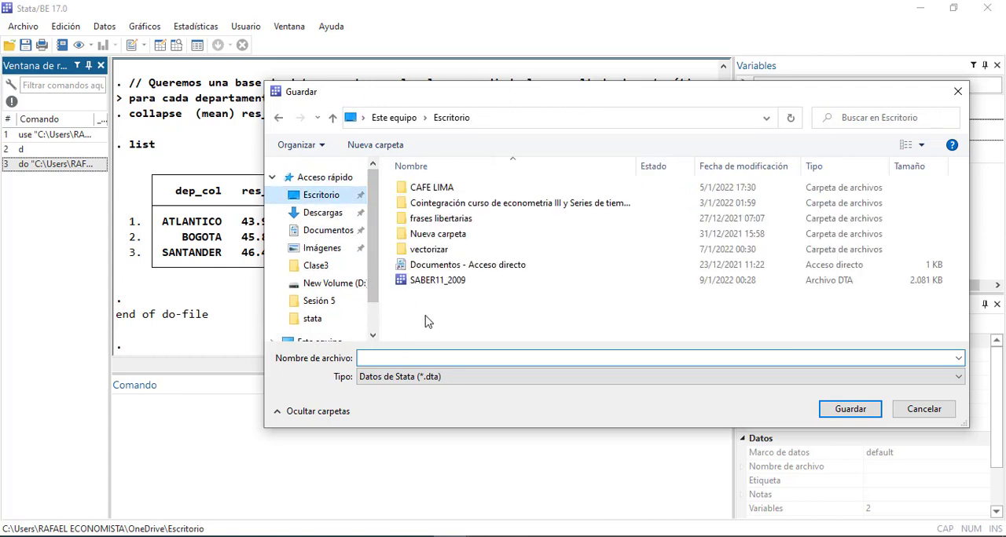
pyautogui.click(432, 281)
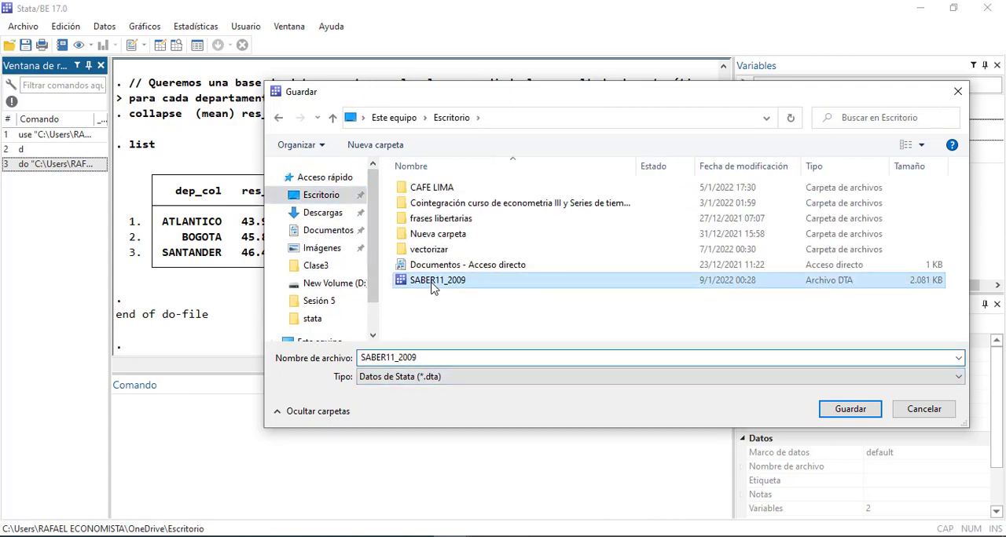
pyautogui.doubleClick(431, 358)
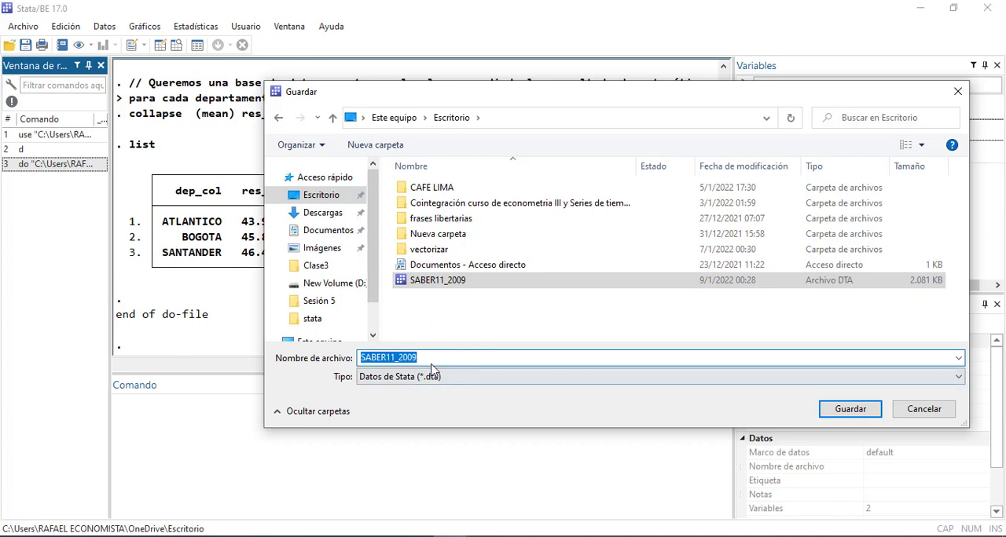
pyautogui.click(434, 358)
pyautogui.write('_mean')
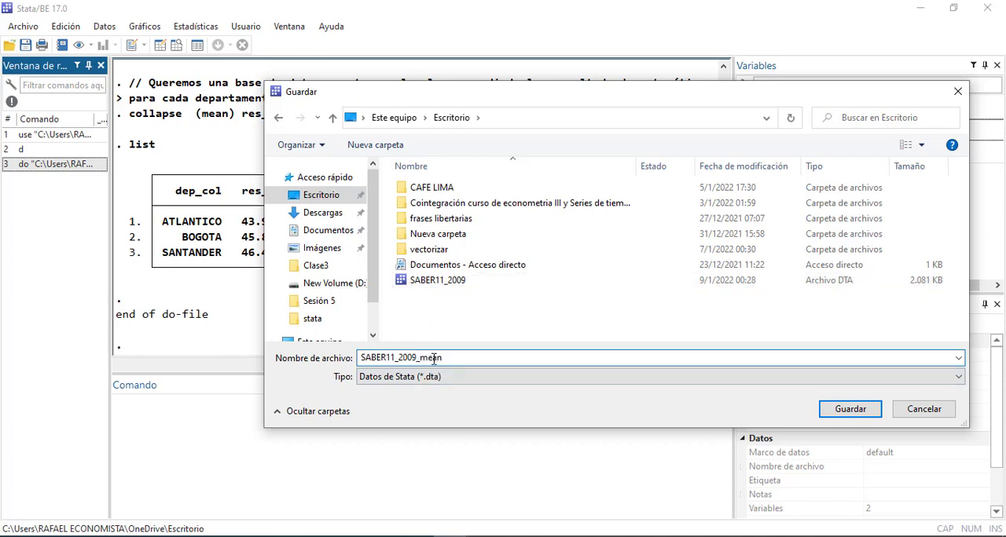
pyautogui.press('Return')
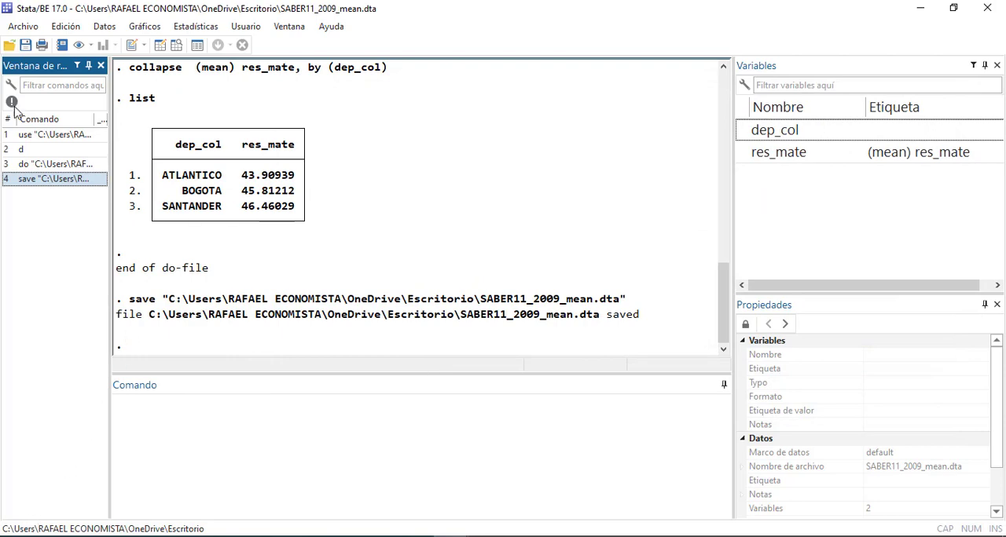
# Reopen the original SABER11_2009.dta dataset from the recent files and activate the command area
pyautogui.click(22, 26)
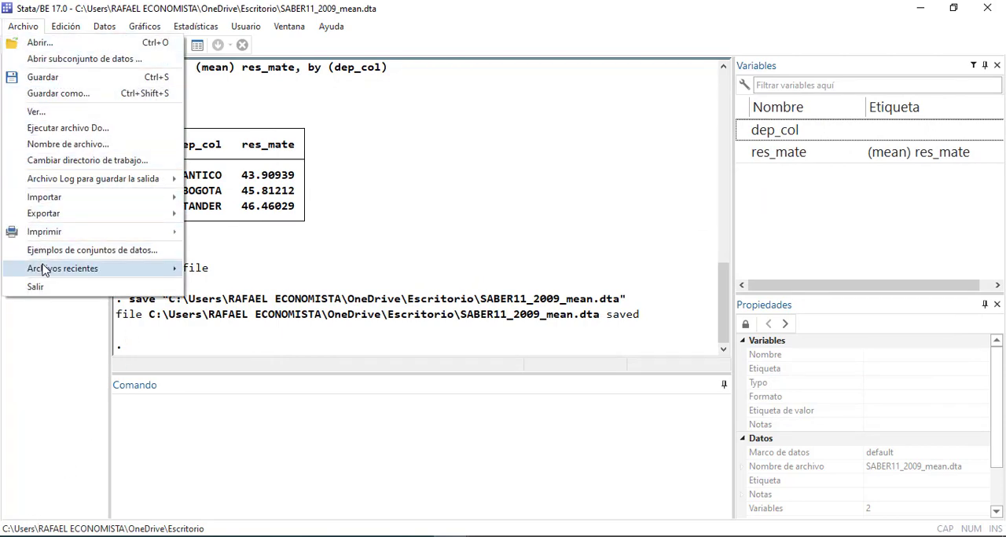
pyautogui.moveTo(44, 269)
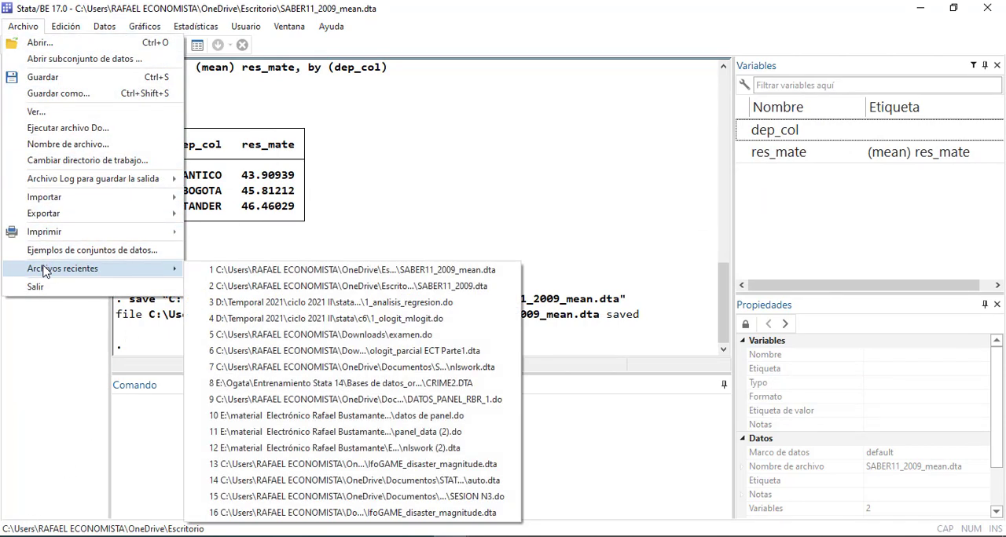
pyautogui.click(366, 294)
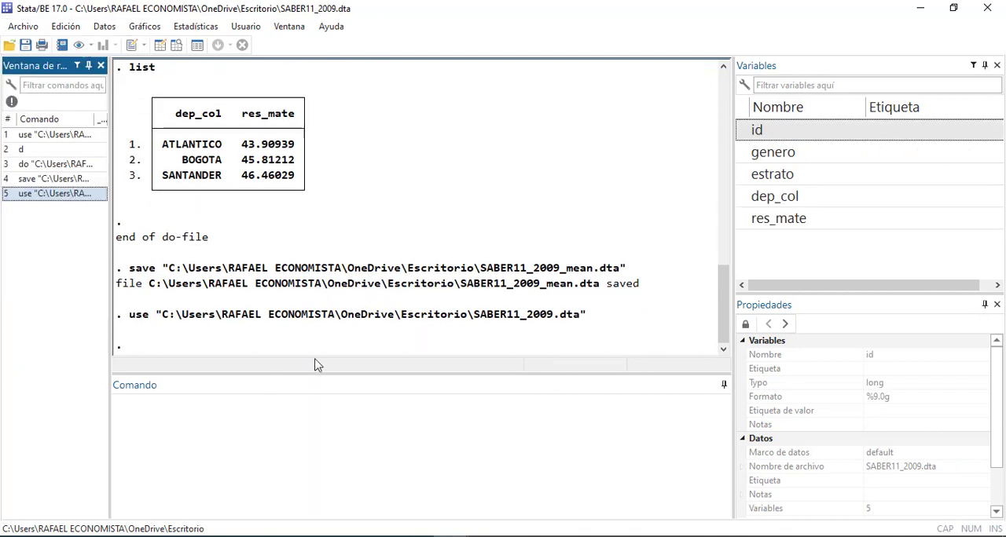
pyautogui.click(323, 416)
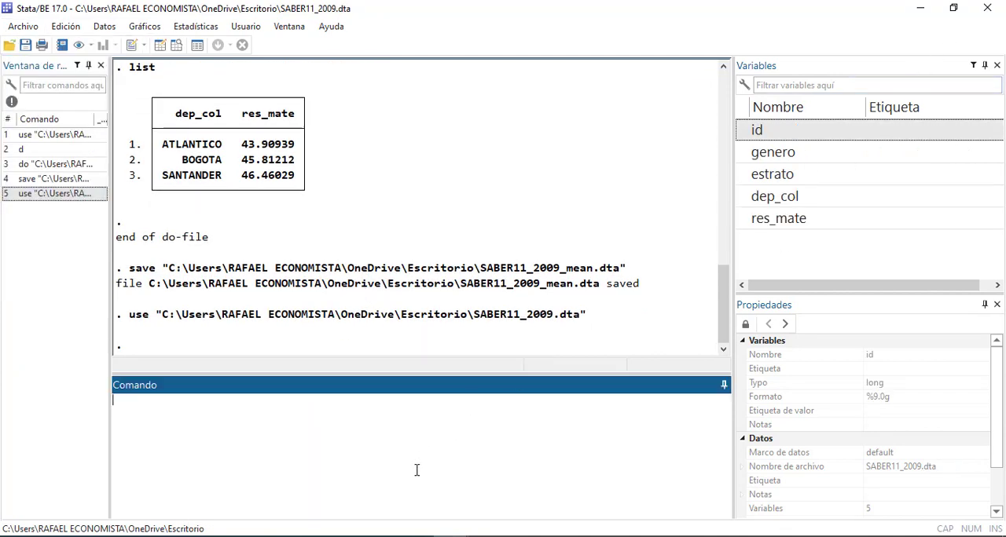
# Switch to clase 3180409_print.pdf in Acrobat and read the COLLAPSE syntax slide, highlighting the 0_collapse.do and help collapse references
pyautogui.click(307, 536)
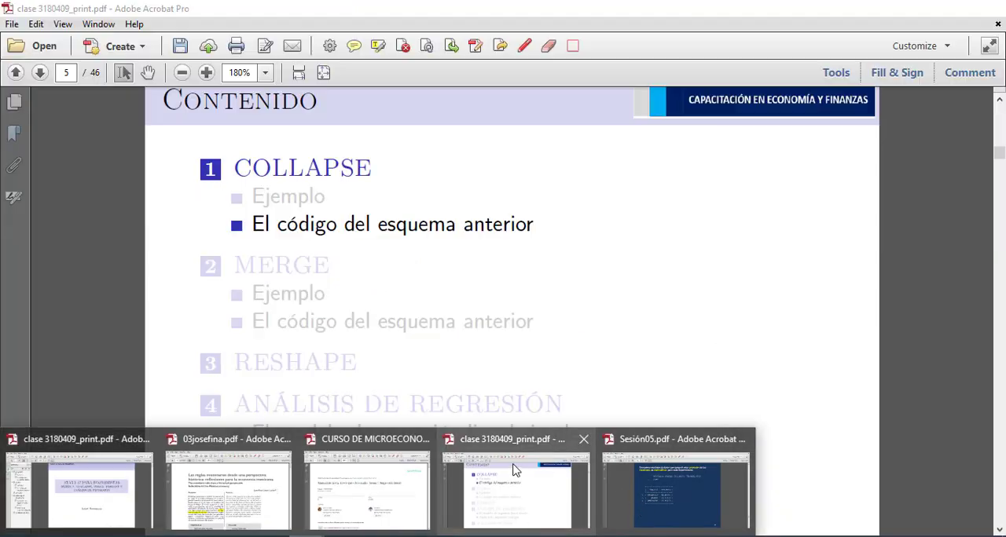
pyautogui.click(515, 470)
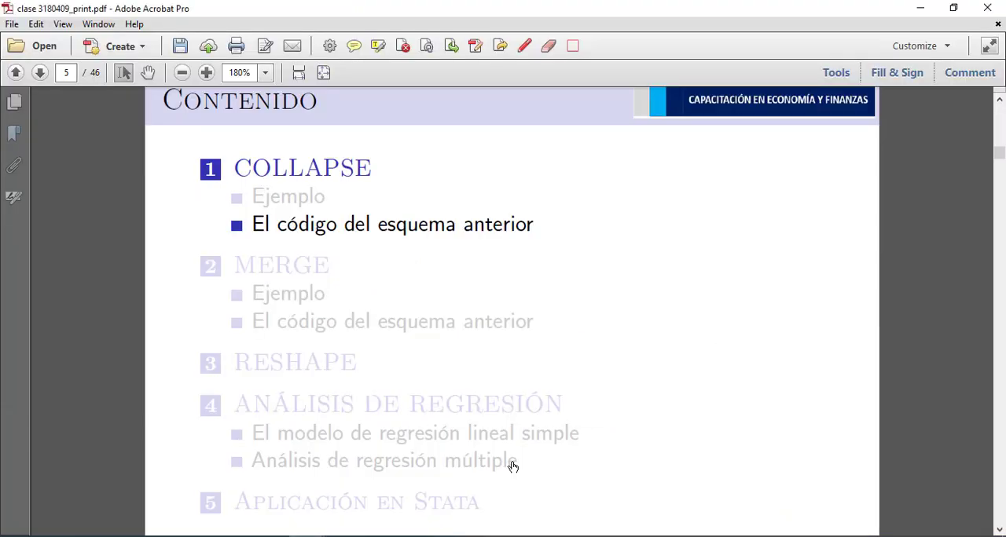
pyautogui.scroll(-5, 481, 296)
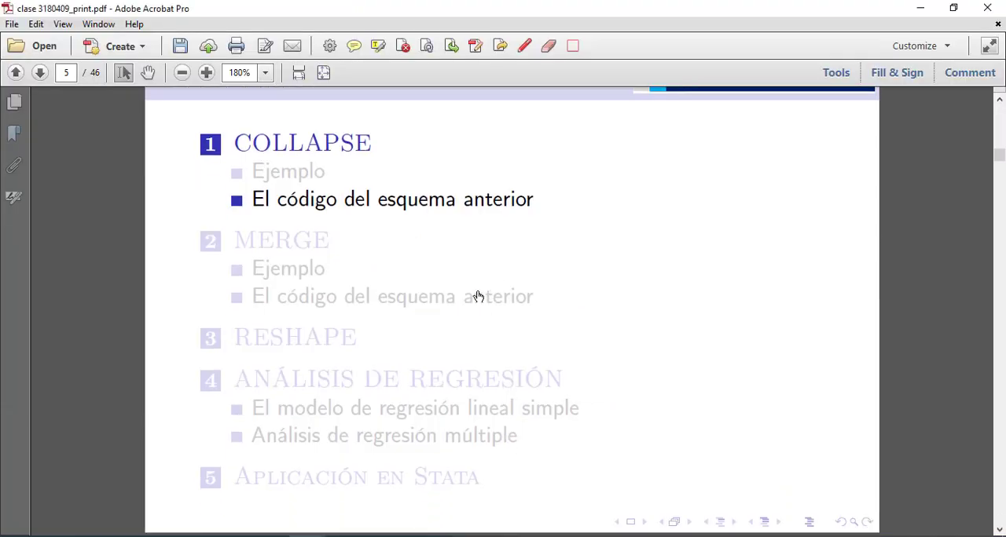
pyautogui.scroll(-1, 475, 293)
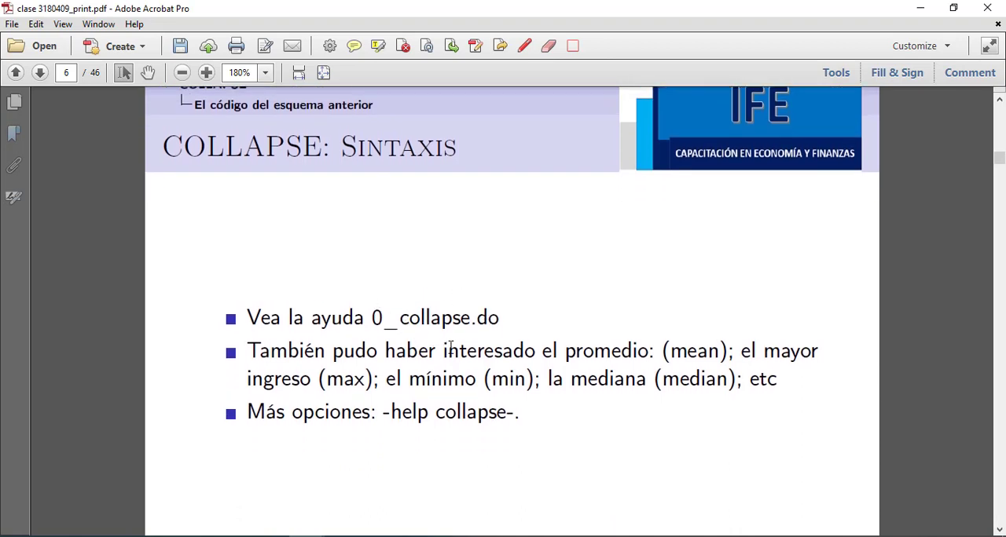
pyautogui.moveTo(370, 317); pyautogui.dragTo(502, 310)
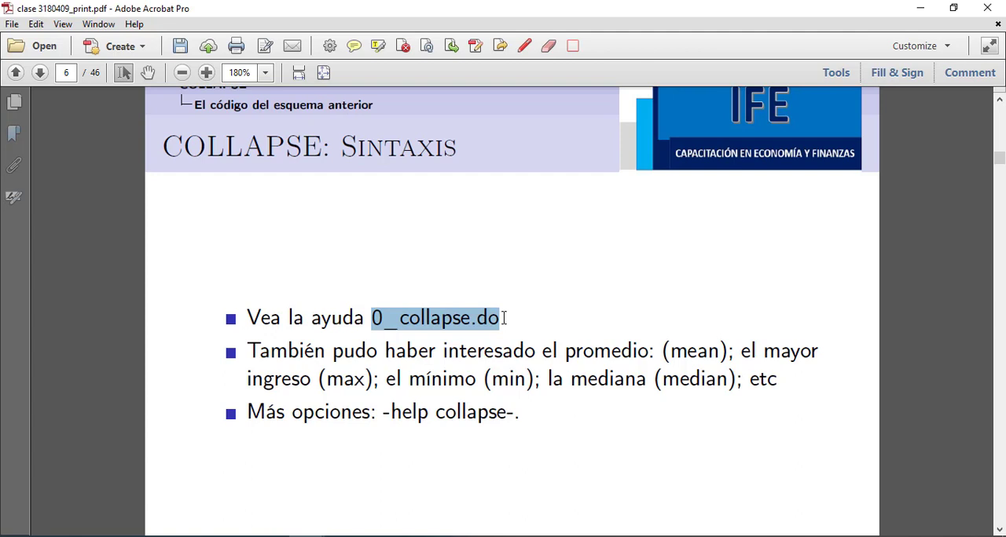
pyautogui.moveTo(392, 412); pyautogui.dragTo(506, 413)
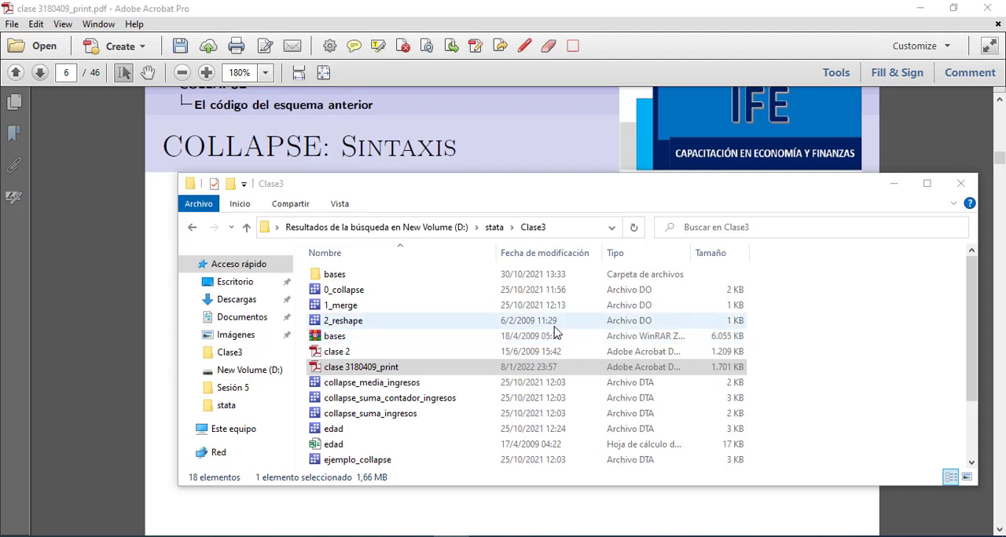
# Open the 0_collapse do-file from the Clase3 folder, review its code maximized, and restore the editor window
pyautogui.click(354, 292)
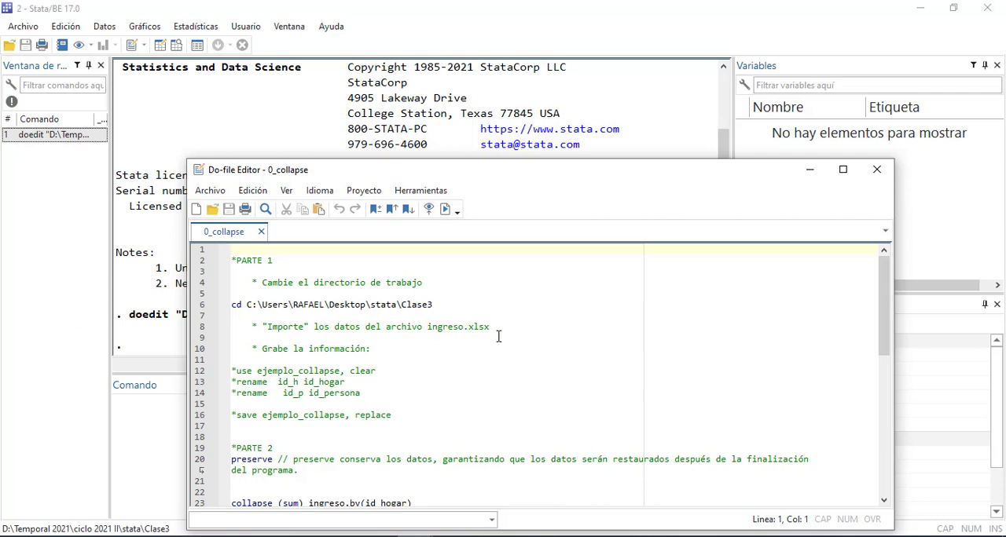
pyautogui.click(844, 170)
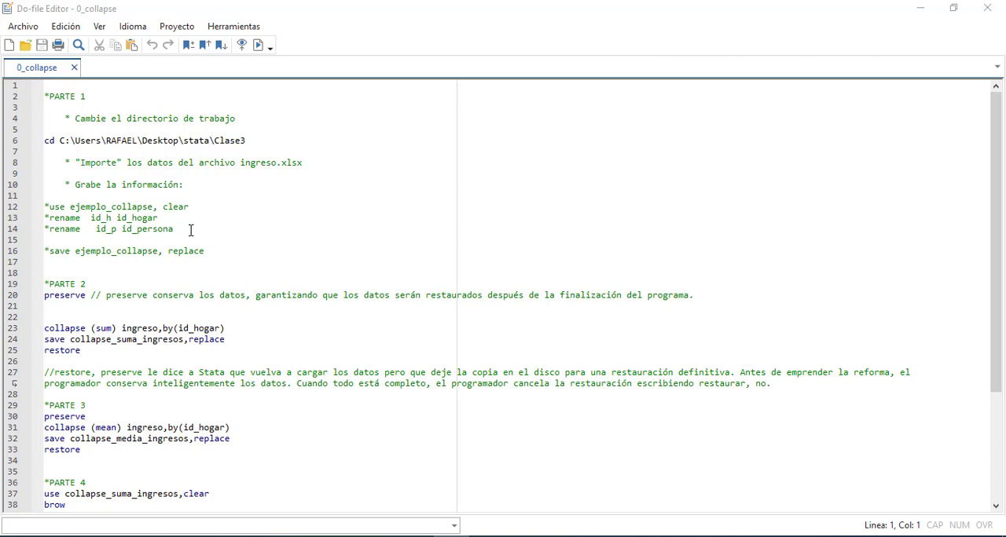
pyautogui.scroll(-2, 217, 238)
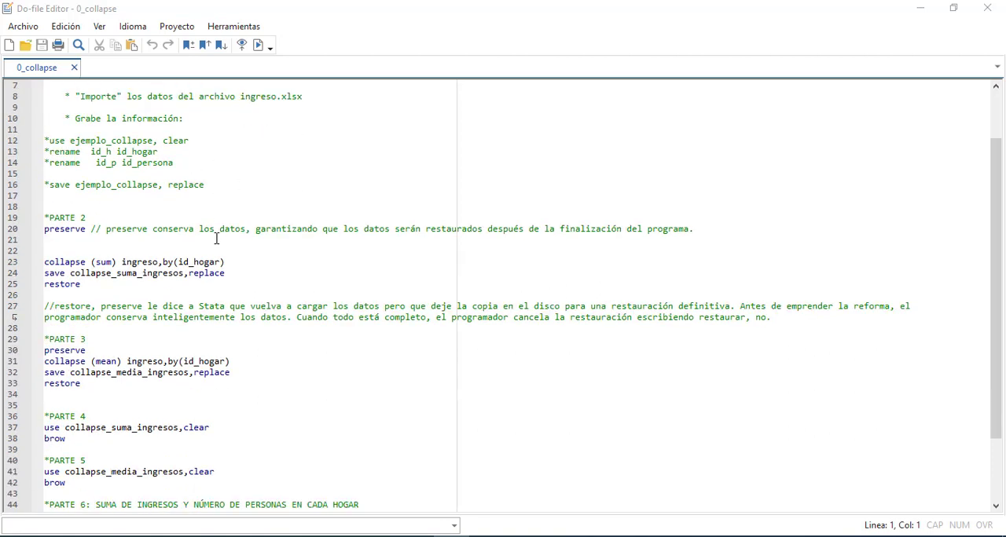
pyautogui.scroll(2, 217, 238)
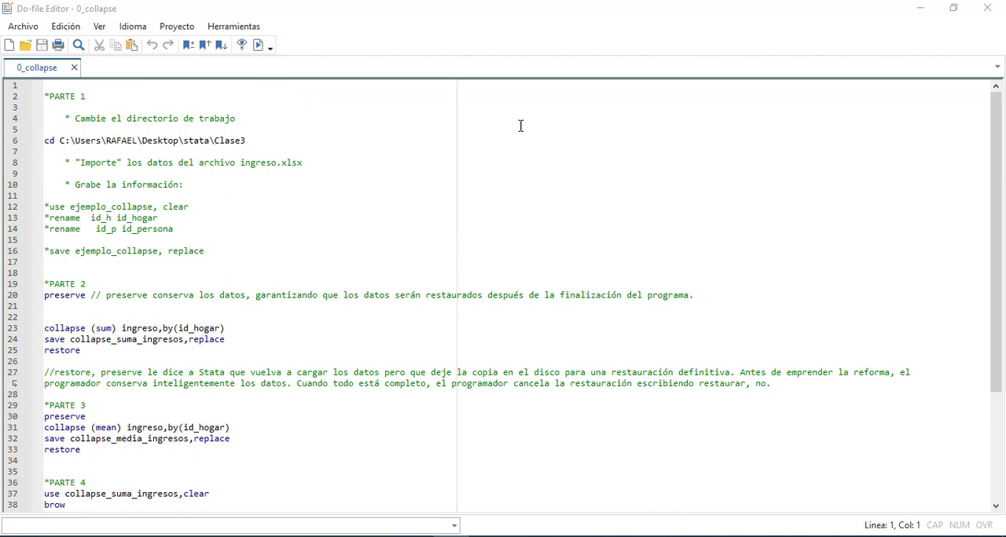
pyautogui.click(953, 8)
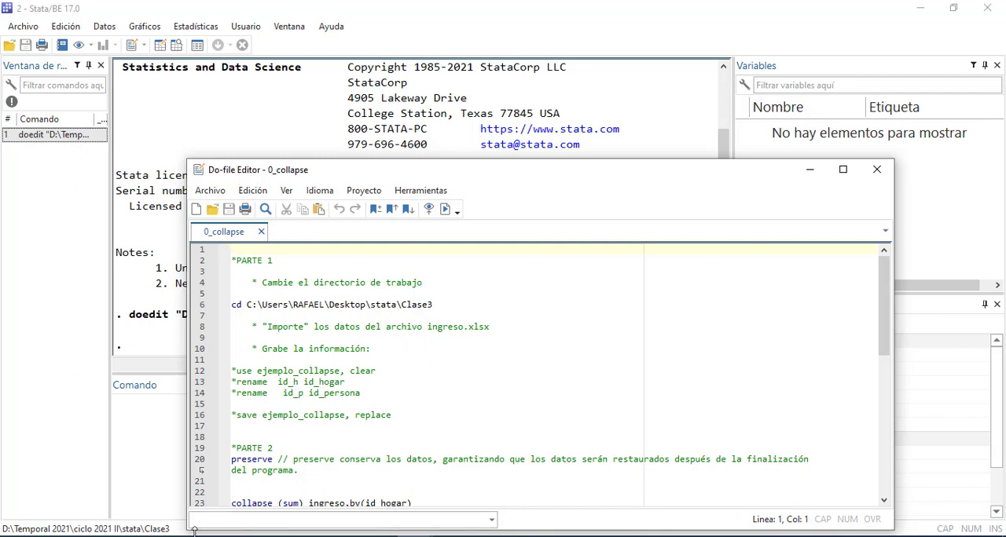
# Bring the Clase3 folder in File Explorer to the front and select the ingreso spreadsheet
pyautogui.click(124, 536)
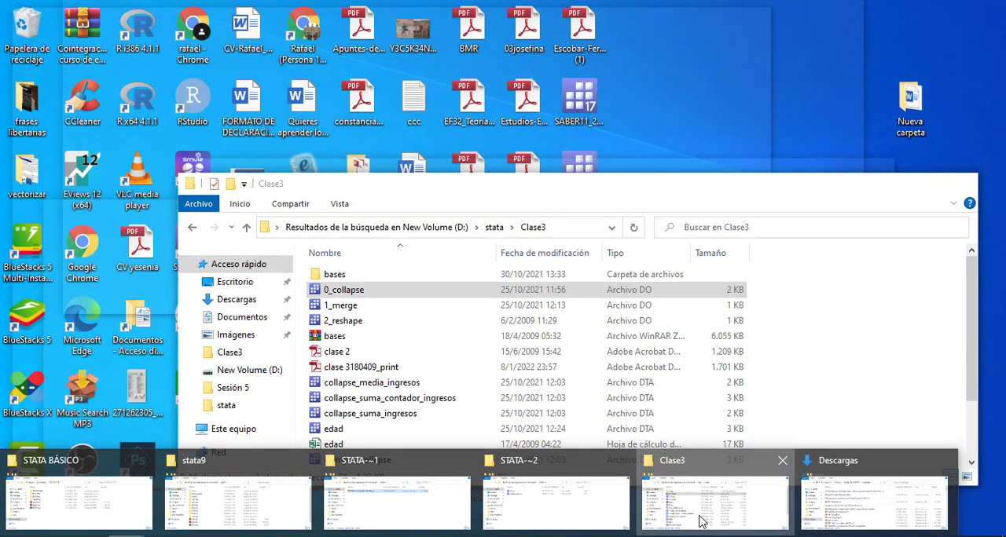
pyautogui.click(701, 521)
pyautogui.scroll(-2, 561, 433)
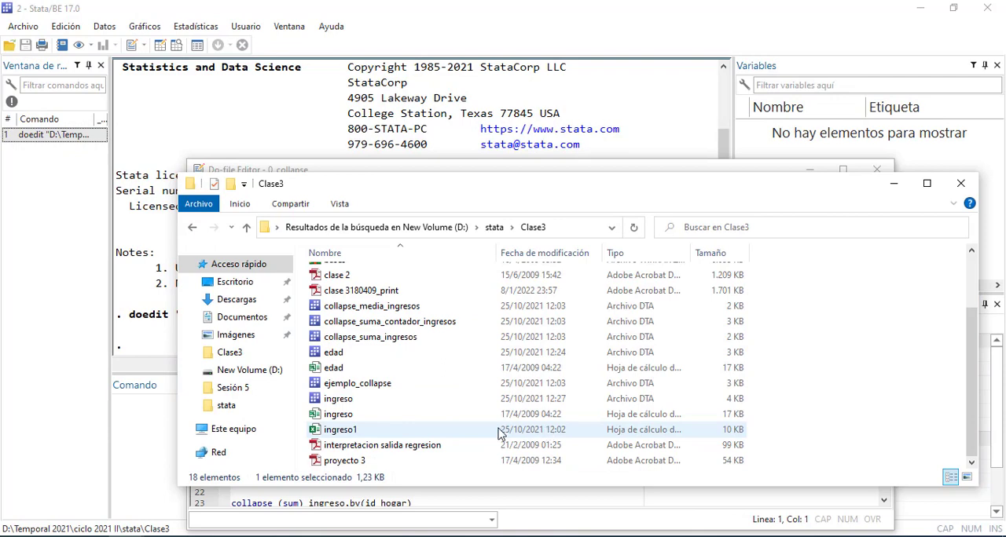
pyautogui.click(346, 415)
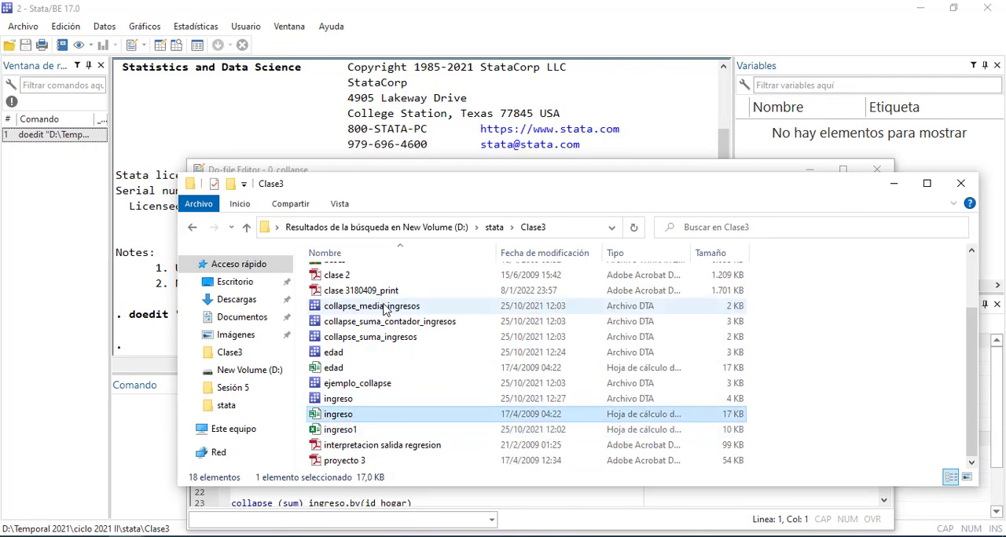
# Open the ingreso spreadsheet from the Clase3 folder in Excel and close its document recovery pane, keeping the recovered files for later viewing
pyautogui.moveTo(343, 188); pyautogui.dragTo(414, 192)
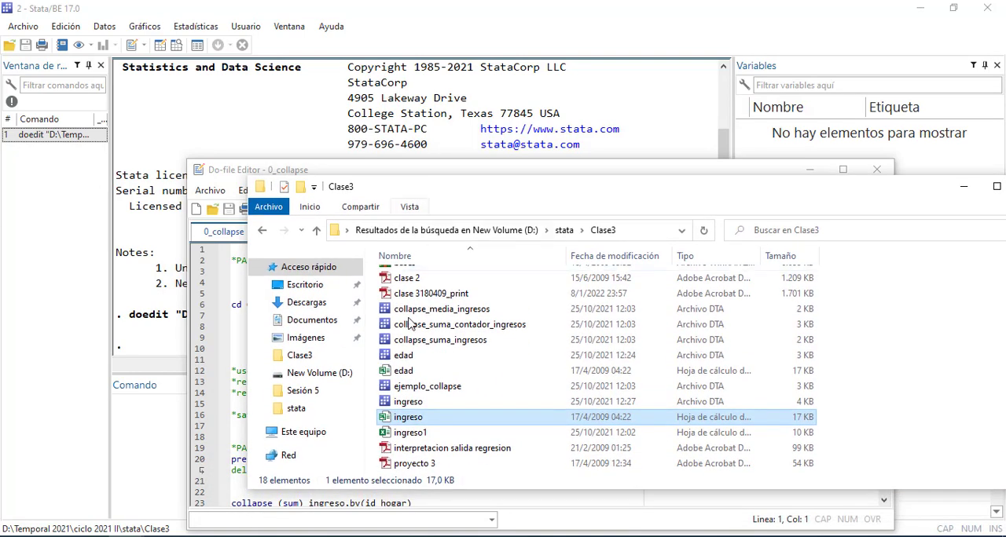
pyautogui.click(400, 422)
pyautogui.doubleClick(400, 423)
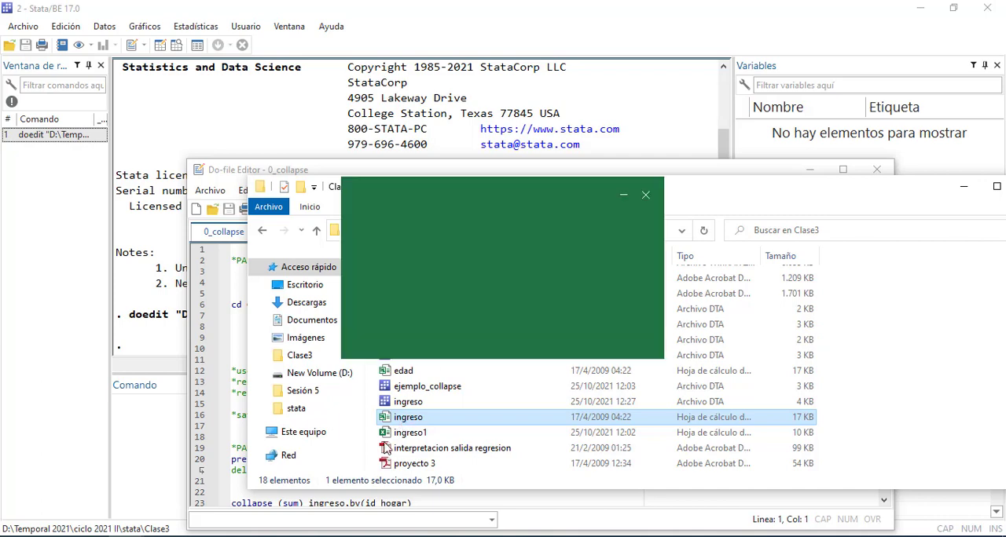
pyautogui.moveTo(377, 536)
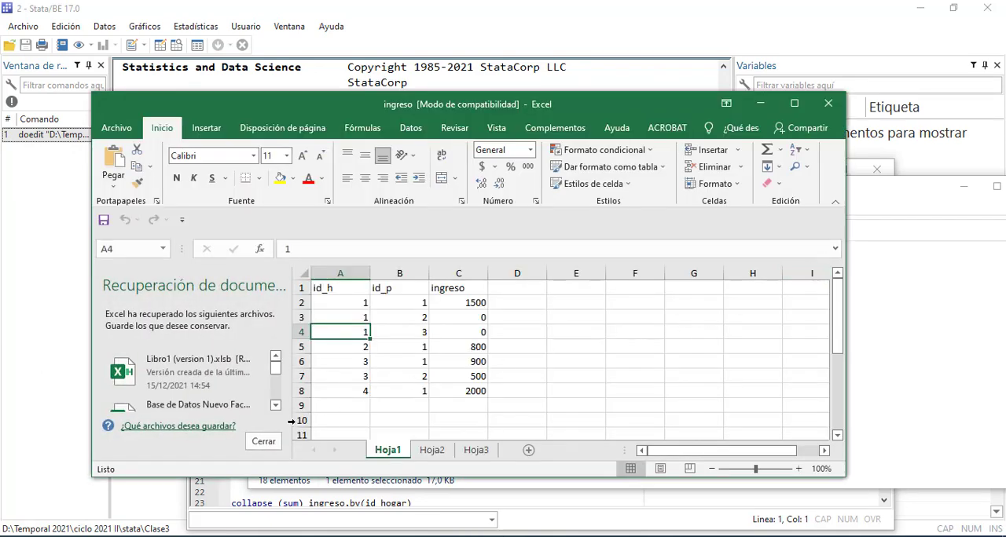
pyautogui.click(257, 447)
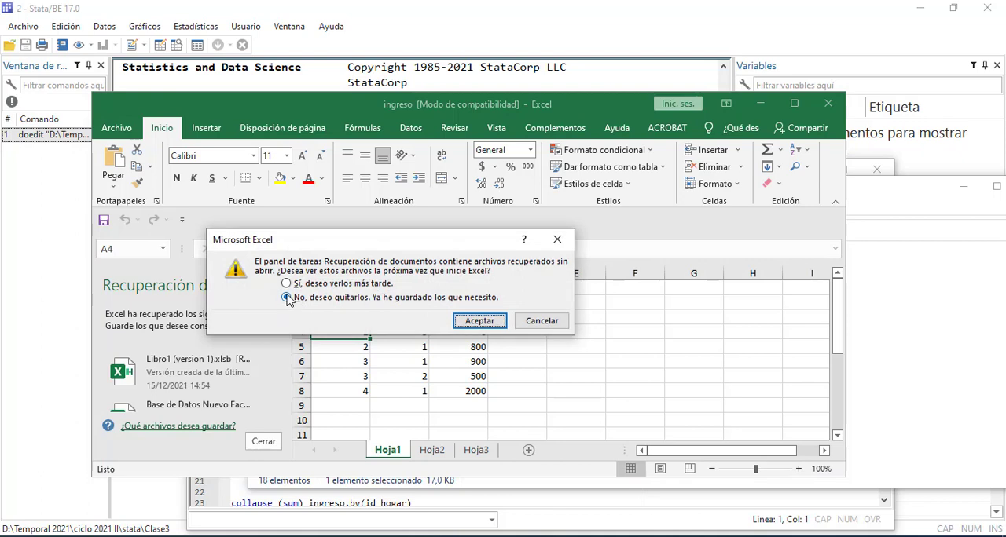
pyautogui.click(289, 285)
pyautogui.click(481, 322)
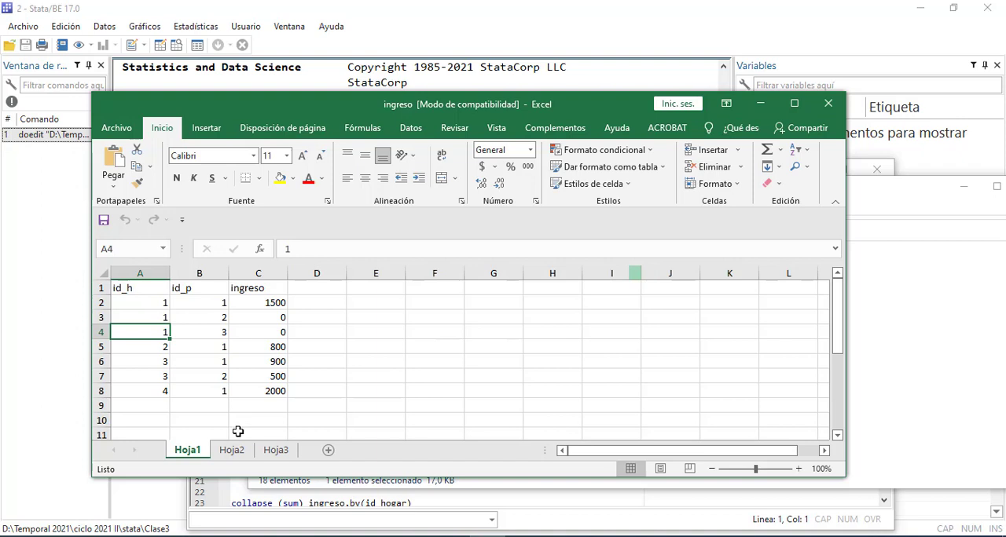
pyautogui.scroll(-5, 253, 408)
pyautogui.scroll(5, 253, 413)
# Open the ingreso1 workbook from the Clase3 folder, check its Hoja1 and Hoja2 sheets, close it and return to the ingreso workbook
pyautogui.click(125, 536)
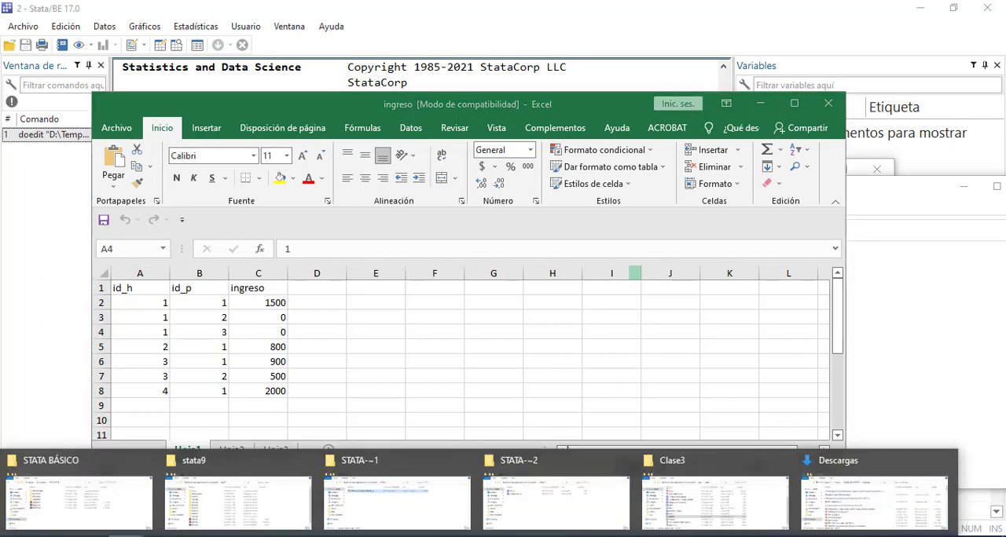
pyautogui.click(723, 506)
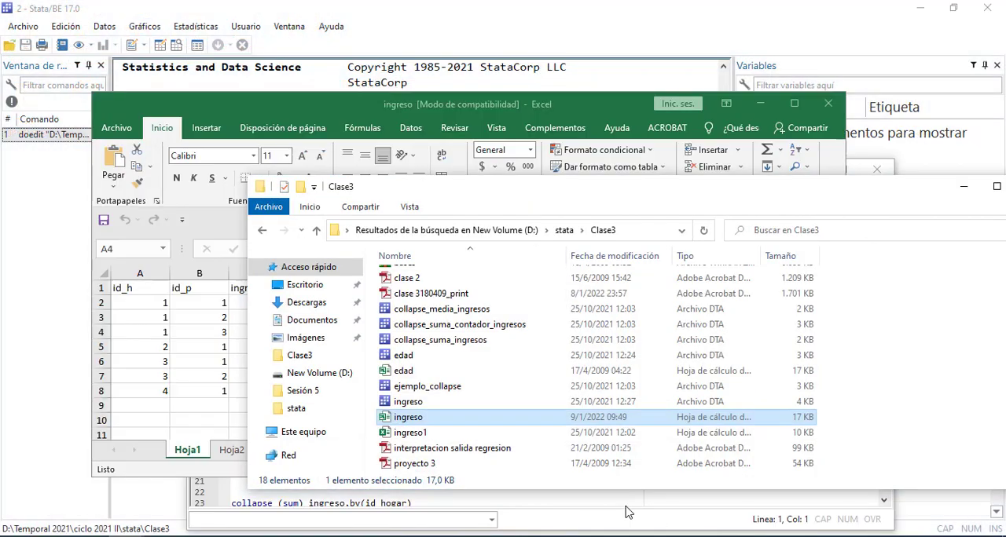
pyautogui.click(422, 434)
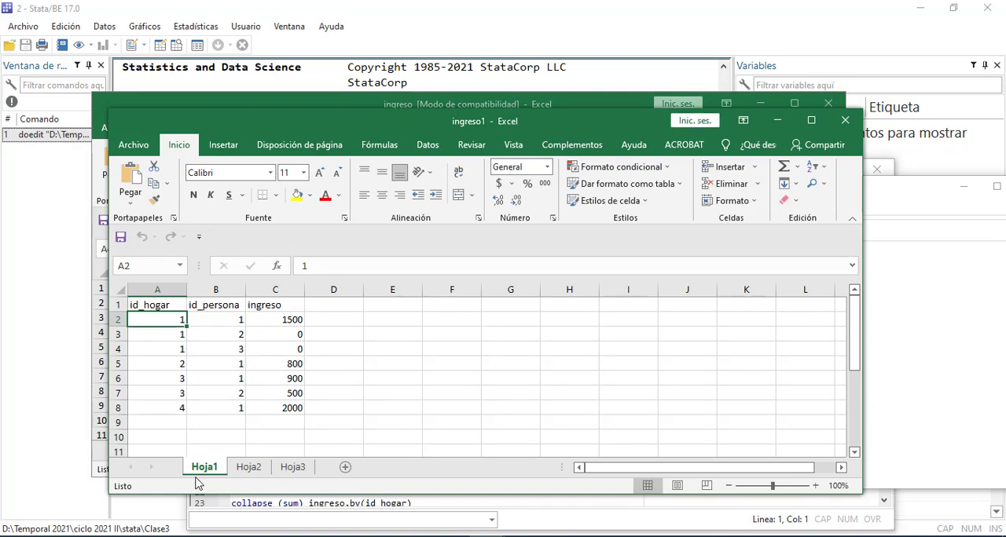
pyautogui.click(249, 472)
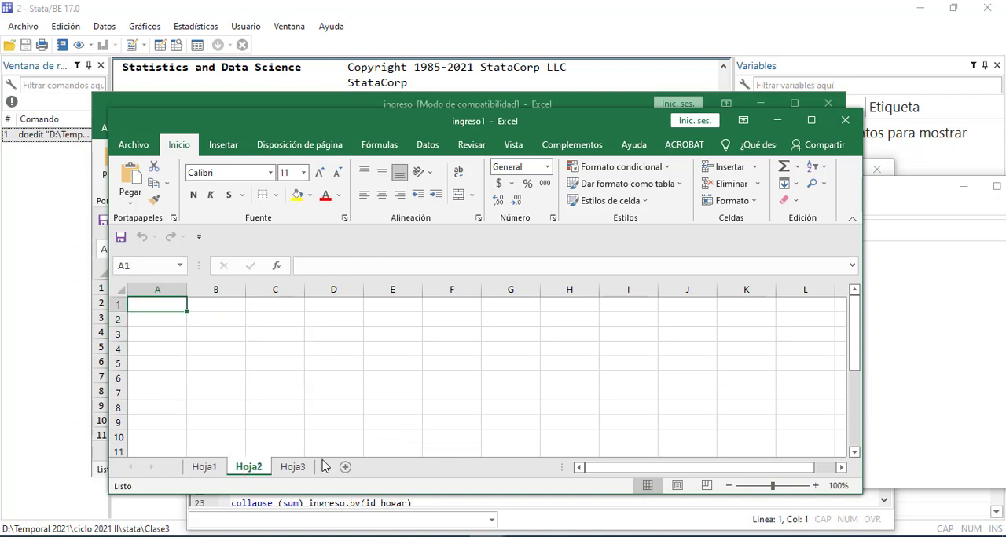
pyautogui.click(842, 120)
pyautogui.click(907, 267)
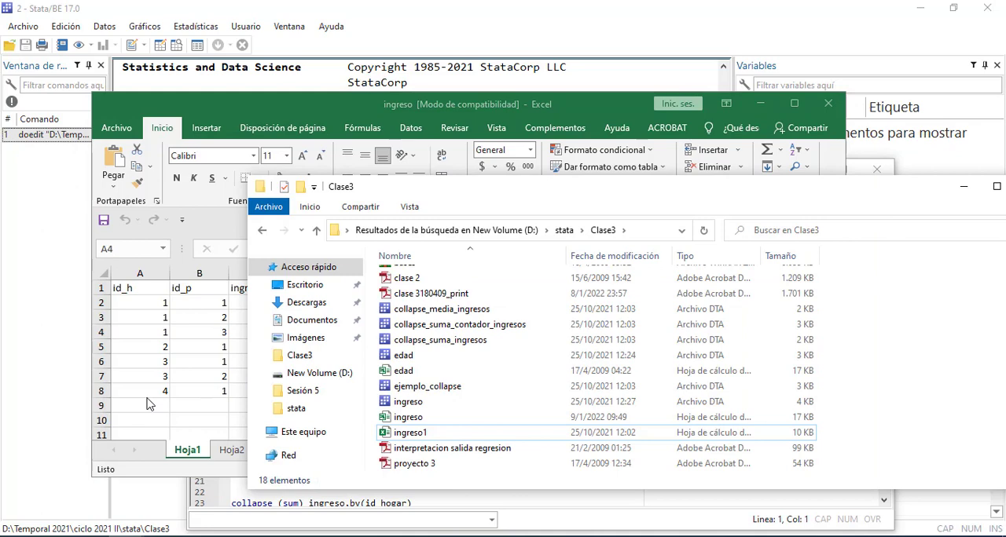
pyautogui.hotkey('alt', 'Tab')
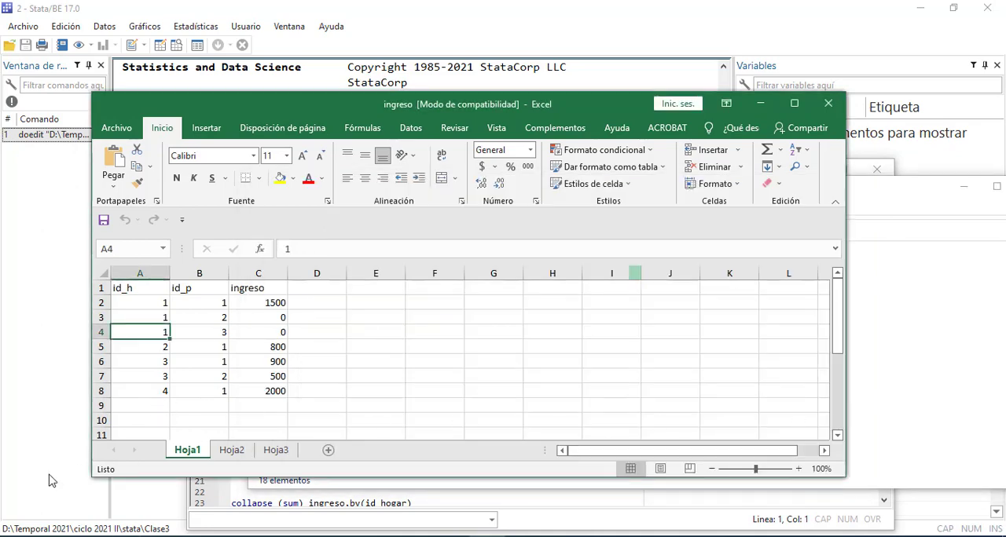
# Switch to the 0_collapse do-file and read the PARTE 1 instructions on importing and saving the ingreso data
pyautogui.click(207, 510)
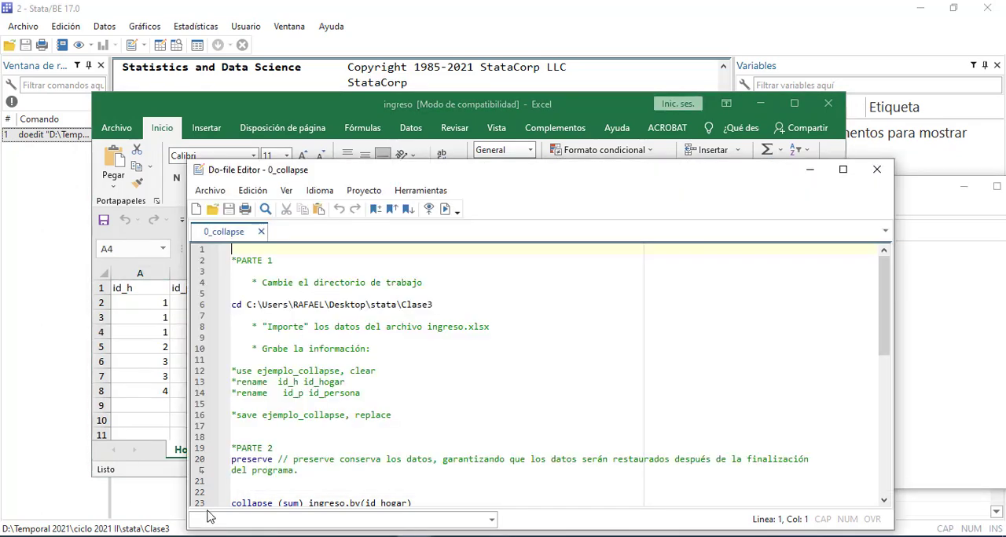
pyautogui.scroll(-1, 341, 451)
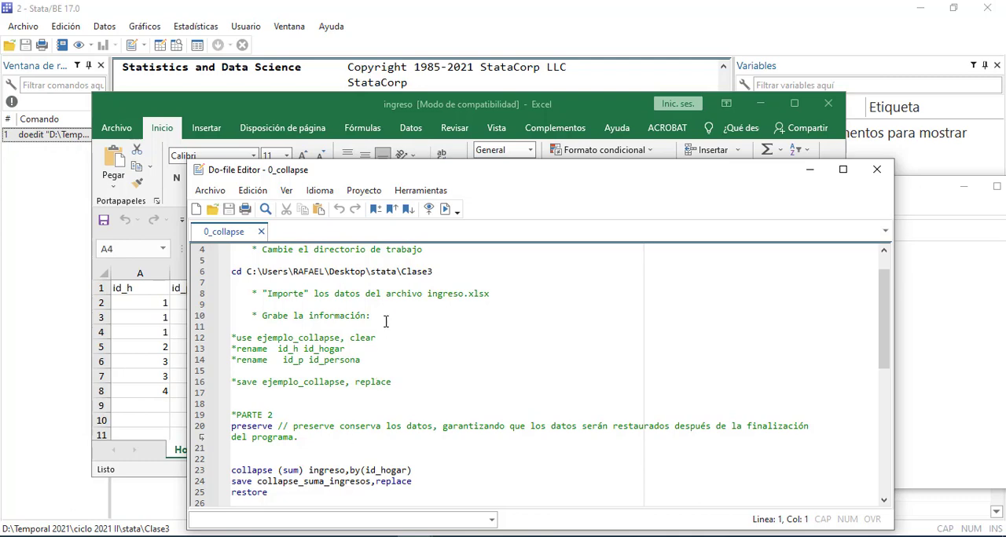
pyautogui.hotkey('alt', 'Tab')
# Import sheet Hoja1 of ingreso.xls from the Clase3 folder into Stata, using the first row as variable names
pyautogui.click(22, 26)
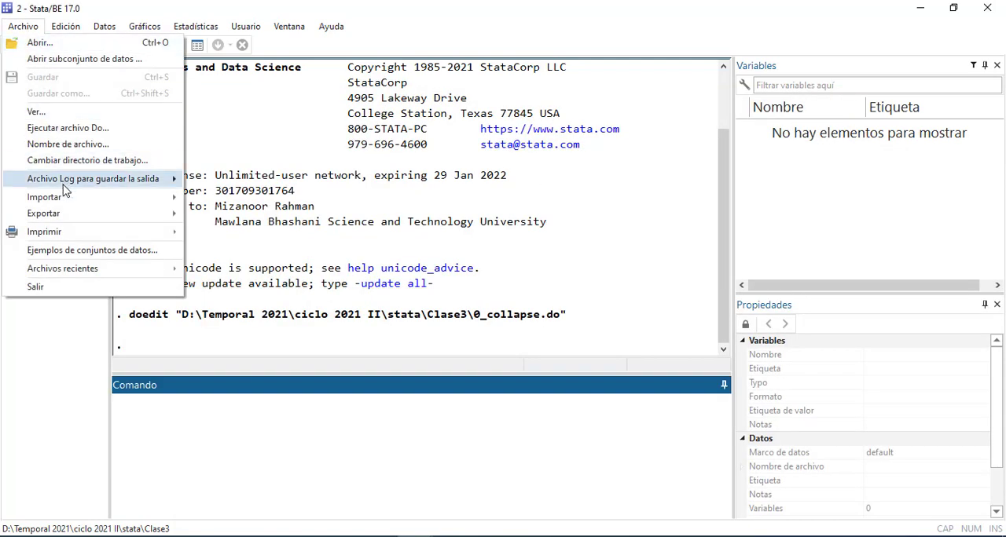
pyautogui.moveTo(64, 200)
pyautogui.click(267, 201)
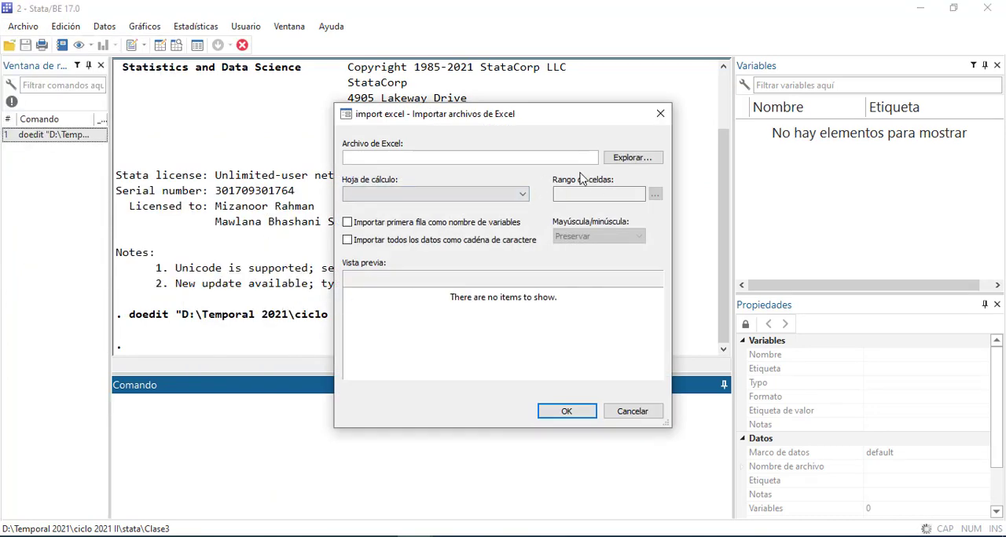
pyautogui.click(629, 160)
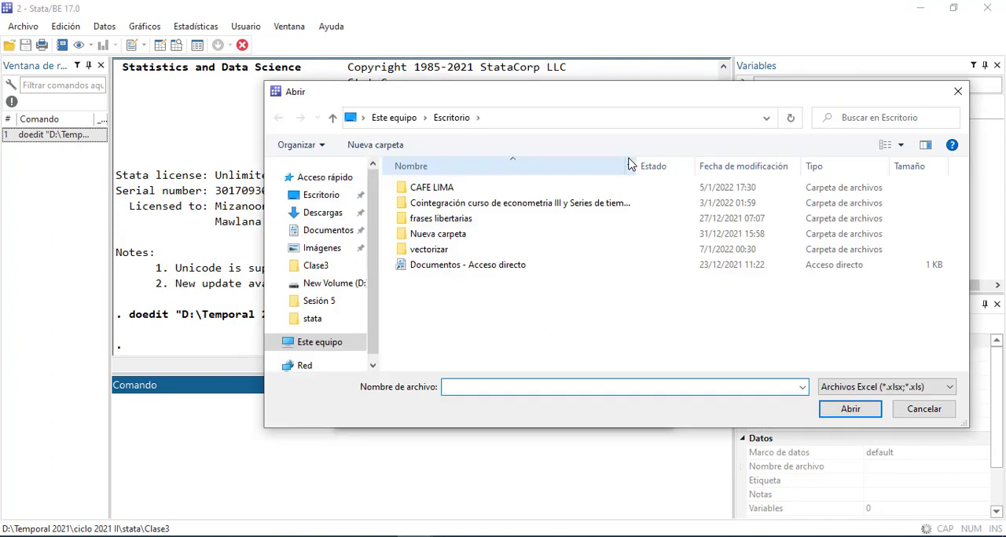
pyautogui.click(924, 410)
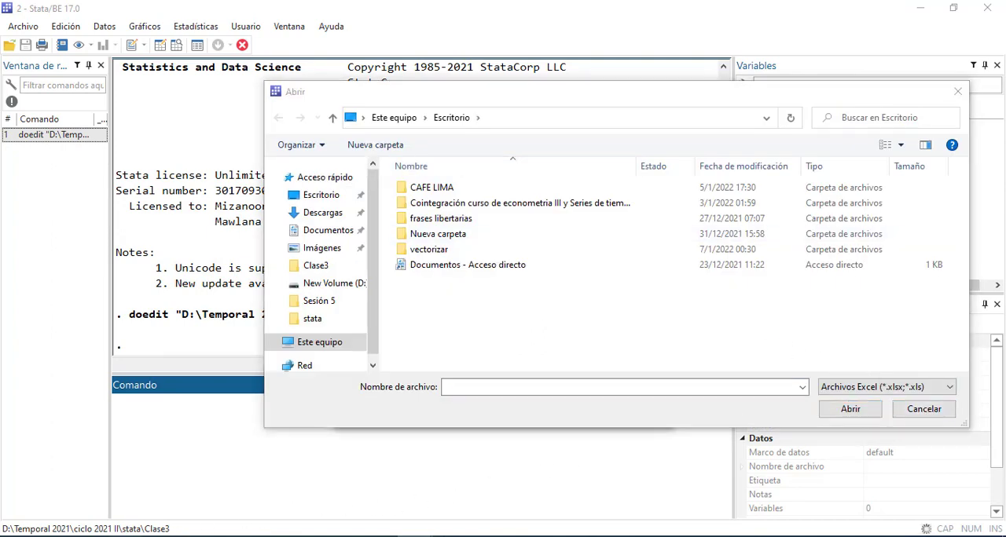
pyautogui.click(209, 529)
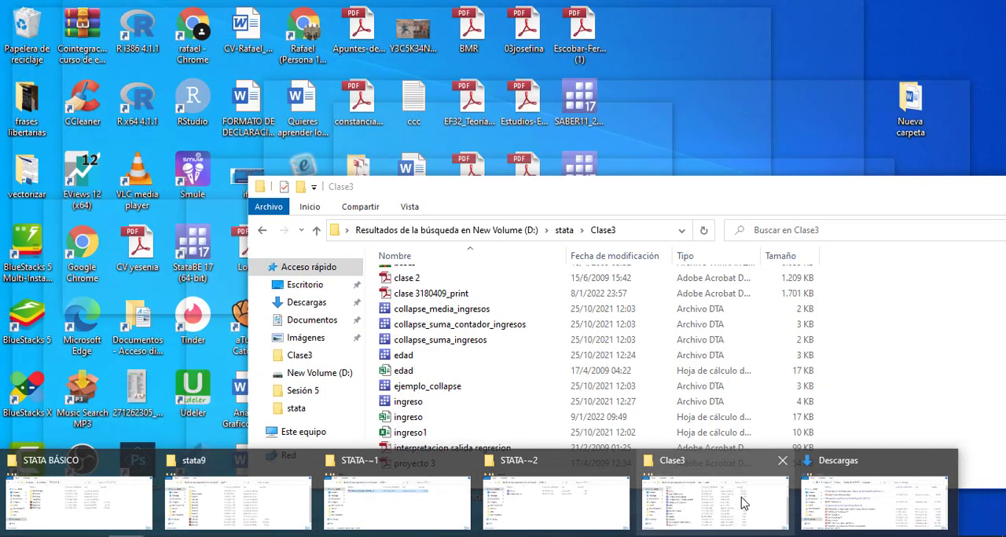
pyautogui.click(741, 503)
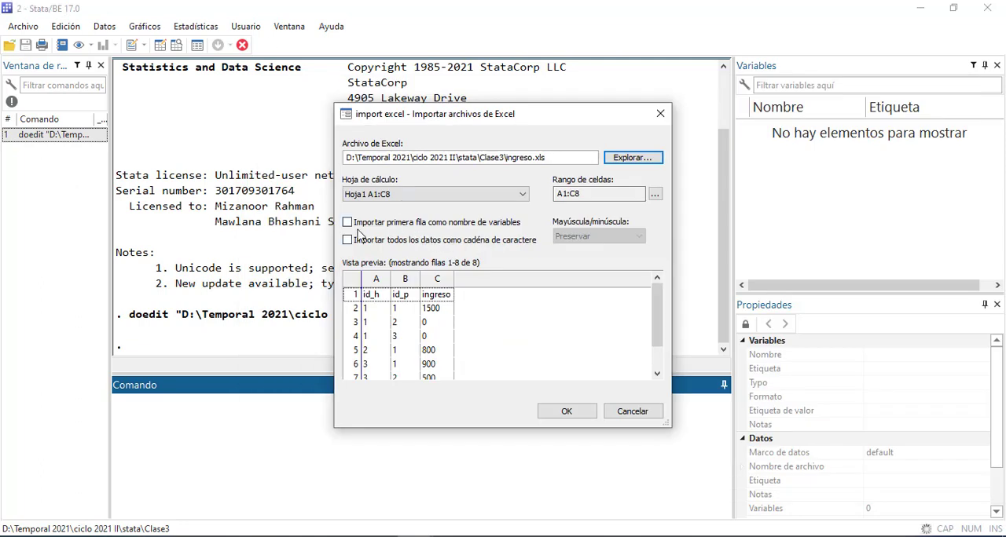
pyautogui.click(351, 226)
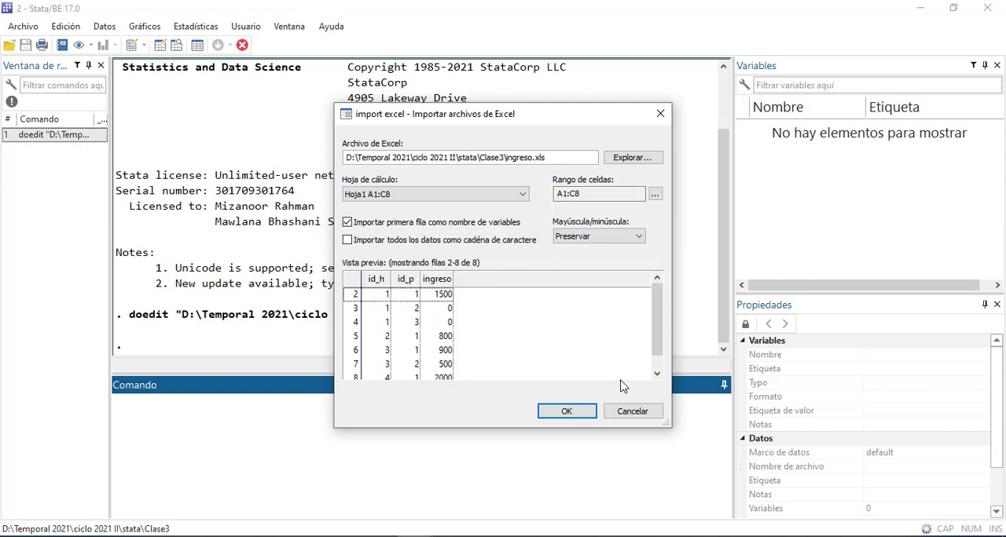
pyautogui.click(567, 412)
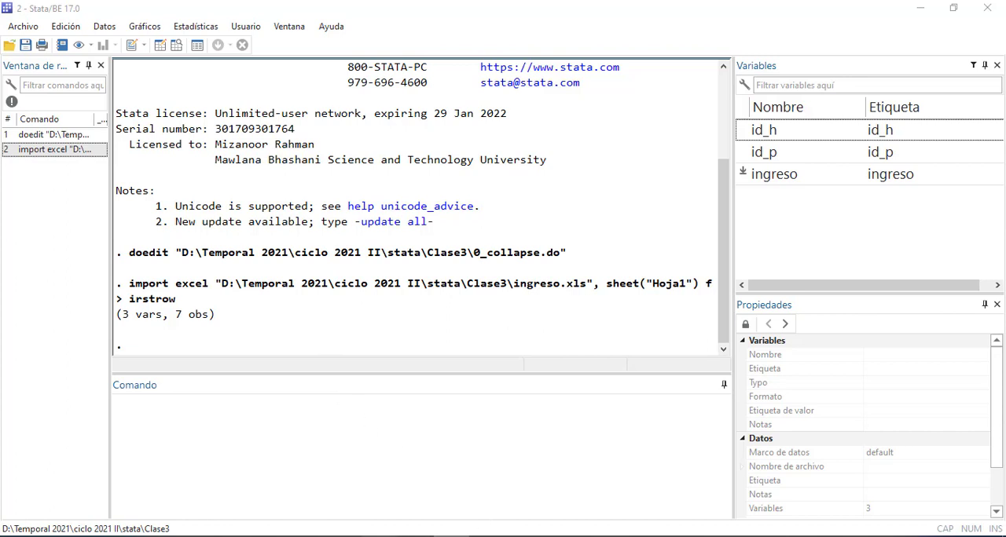
# Uncomment the two rename lines in the 0_collapse do-file that turn id_h into id_hogar and id_p into id_persona
pyautogui.moveTo(395, 536)
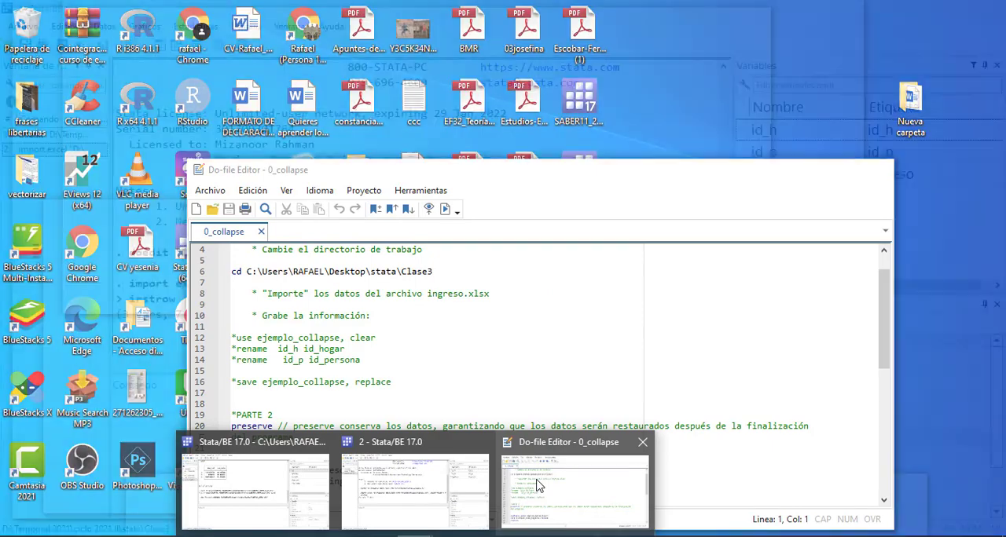
pyautogui.click(539, 485)
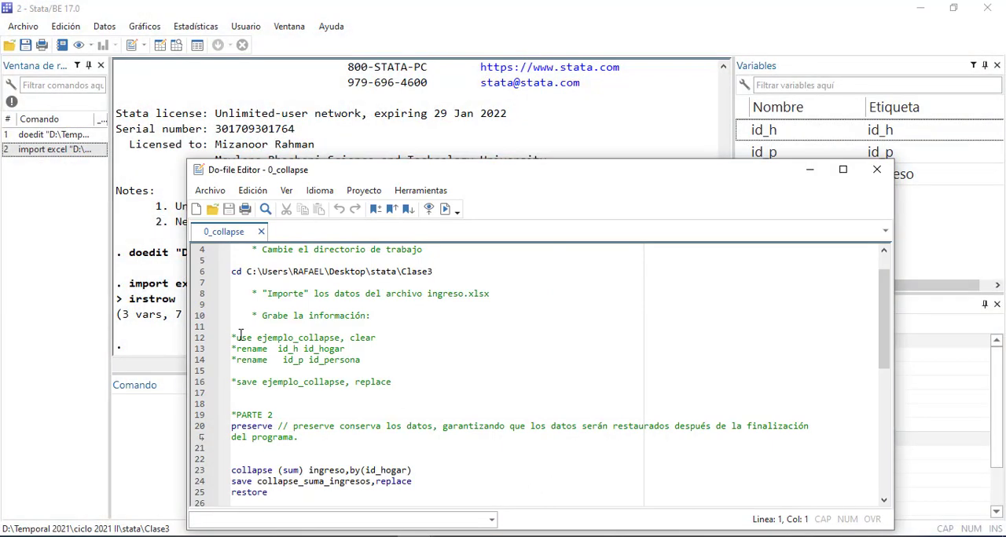
pyautogui.click(236, 349)
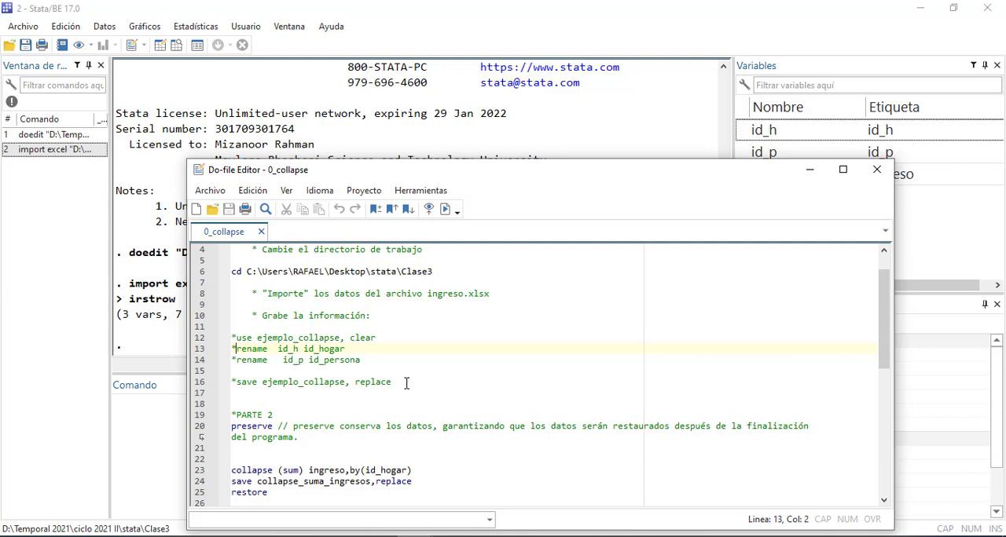
pyautogui.press('BackSpace')
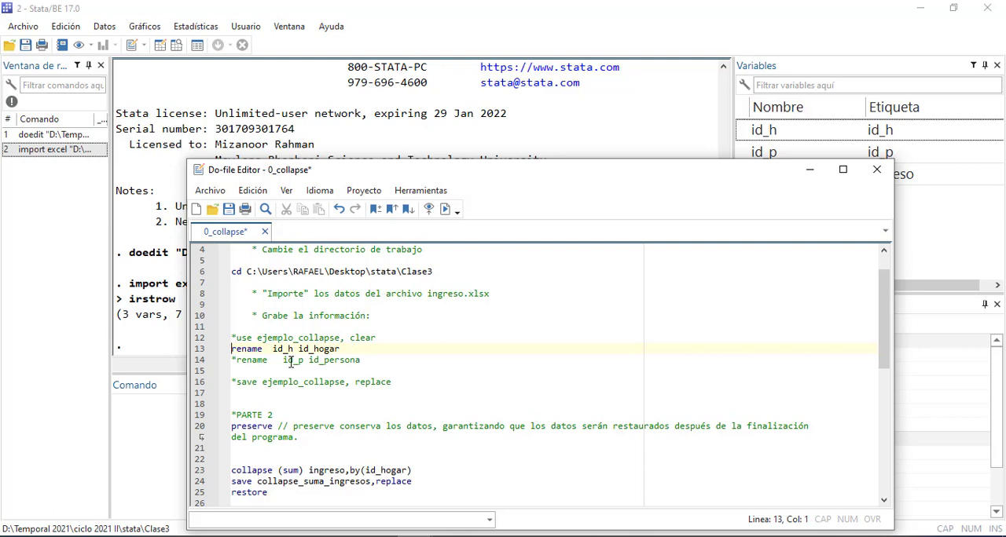
pyautogui.click(238, 360)
pyautogui.press('BackSpace')
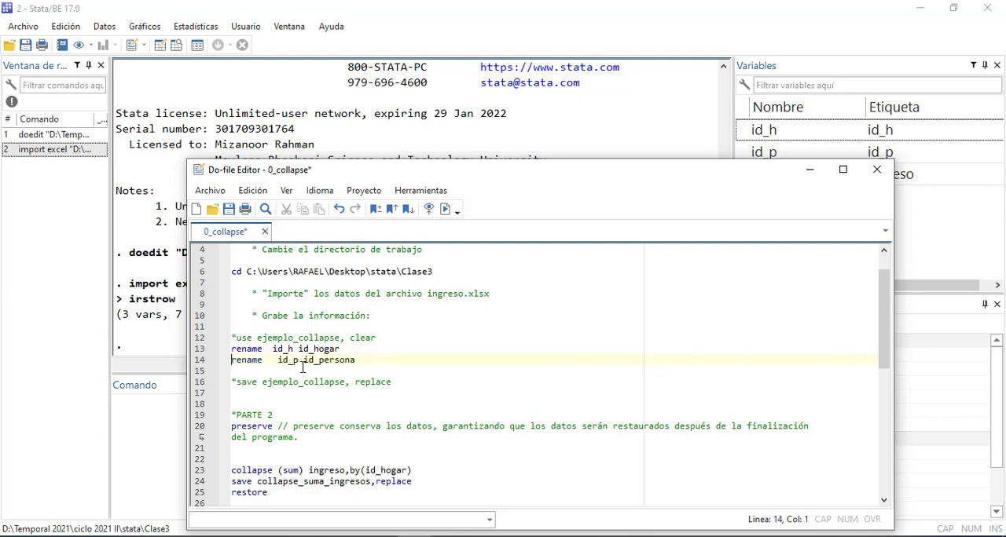
# Copy the name ejemplo_collapse from the do-file and save the imported dataset in the Clase3 folder as ejemplo_collapse1
pyautogui.moveTo(256, 338); pyautogui.dragTo(344, 338)
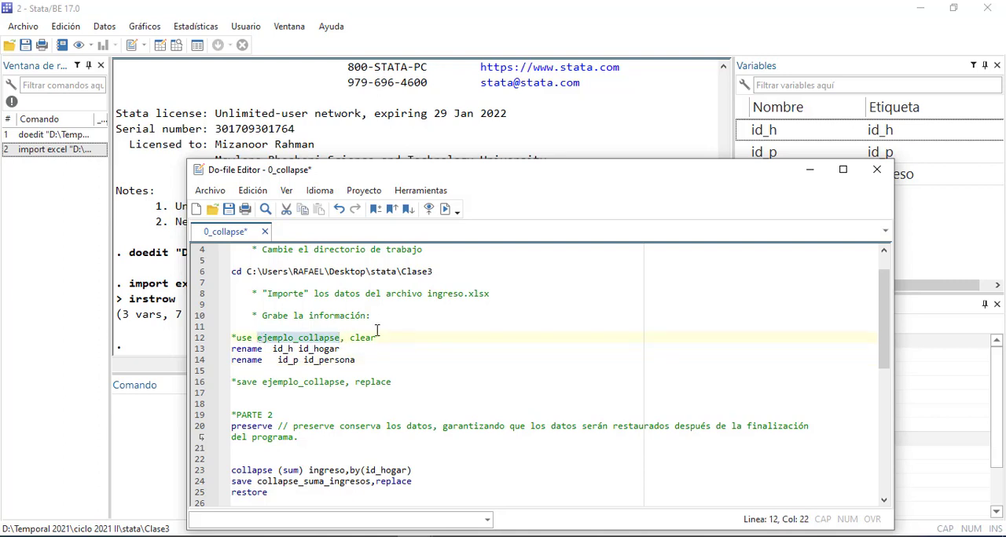
pyautogui.click(28, 27)
pyautogui.click(61, 95)
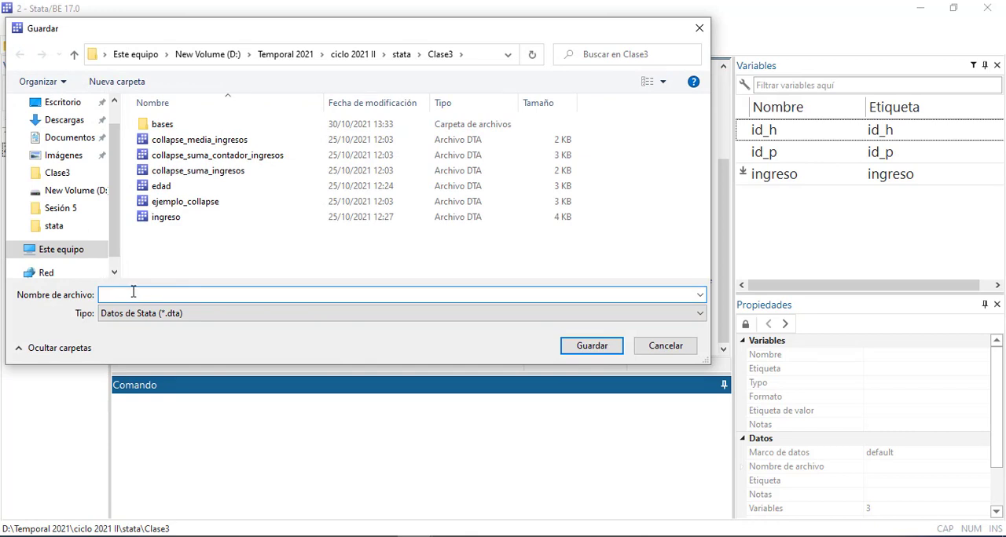
pyautogui.write('ejemplo_collapse')
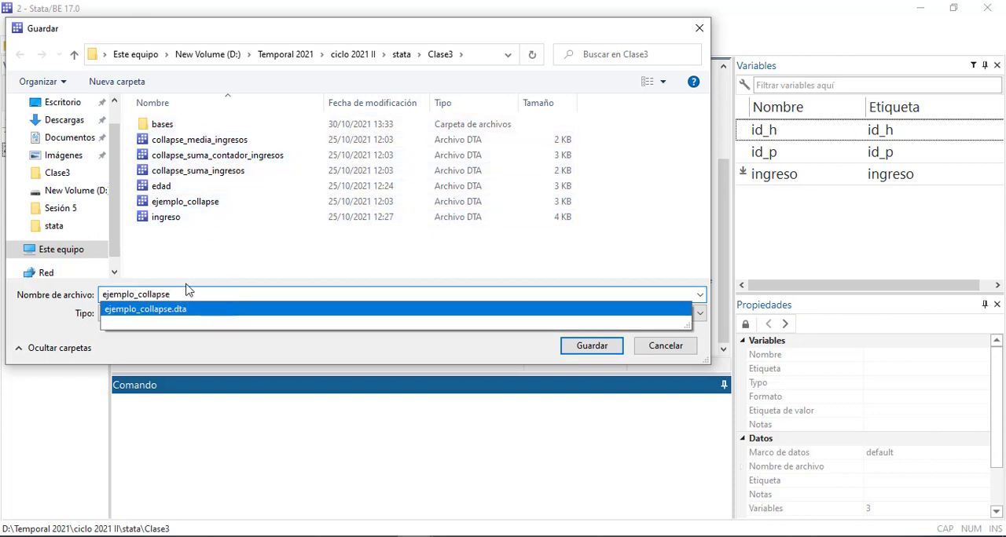
pyautogui.write('1')
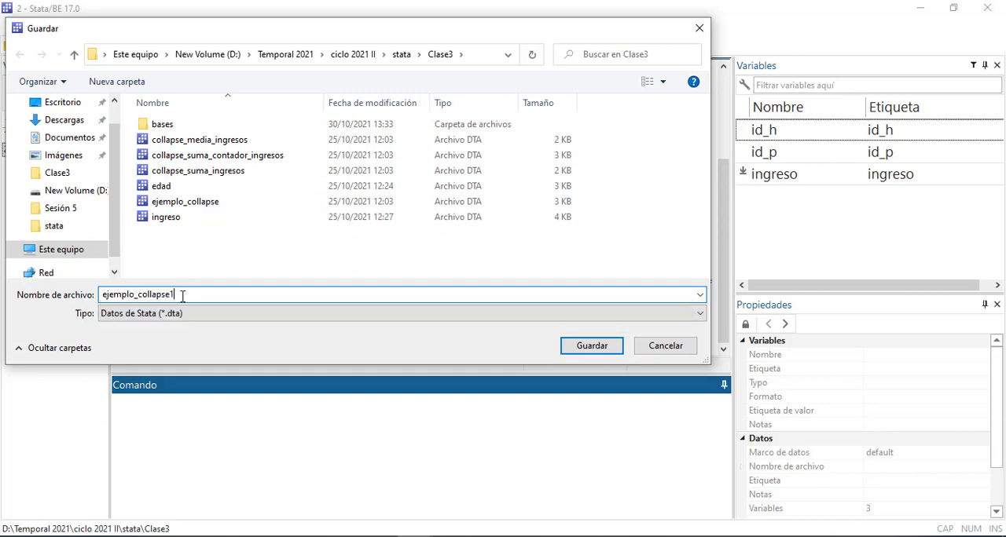
pyautogui.click(592, 346)
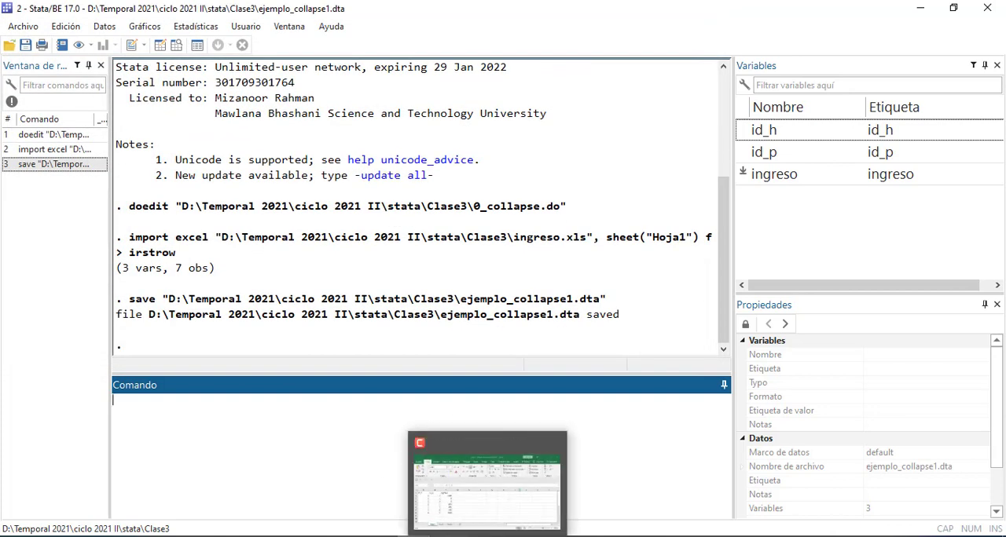
# Run only the two rename lines of the 0_collapse do-file with the code enlarged, and move the editor window clear of the results
pyautogui.moveTo(416, 536)
pyautogui.click(578, 495)
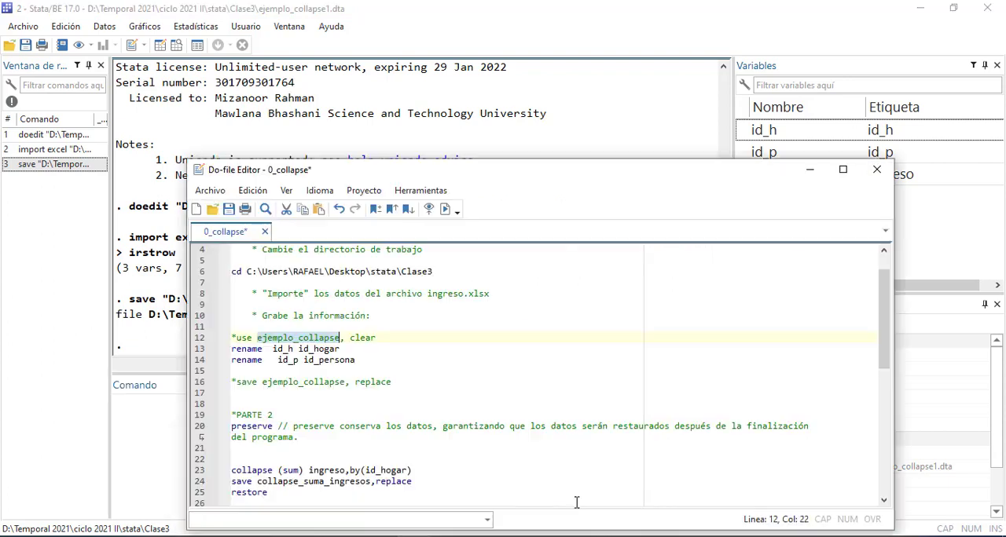
pyautogui.click(357, 389)
pyautogui.moveTo(360, 360); pyautogui.dragTo(218, 349)
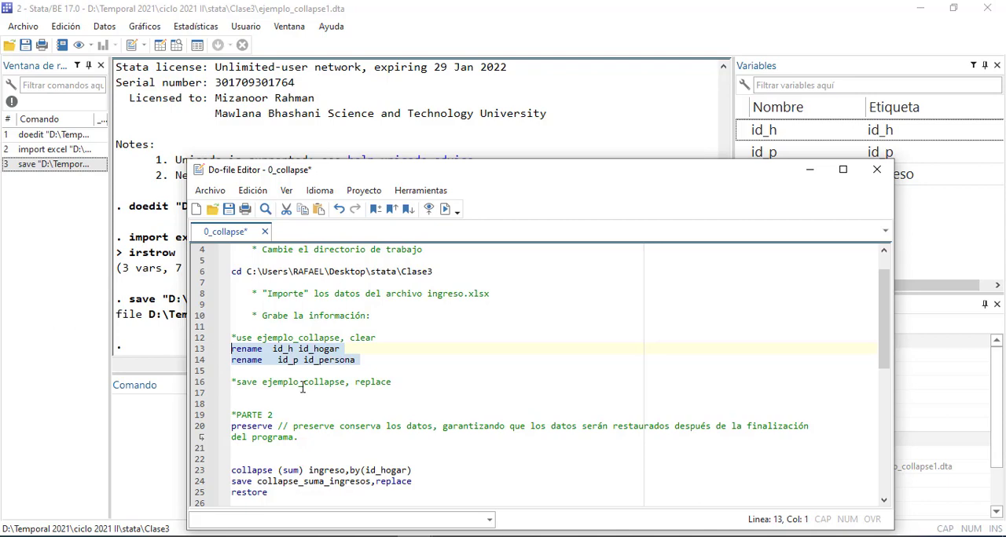
pyautogui.scroll(5, 510, 443)
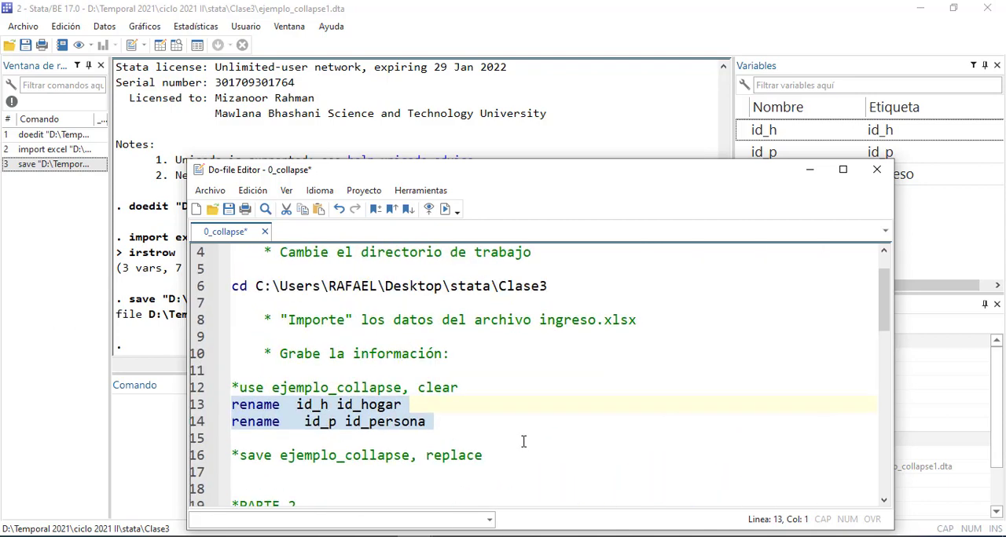
pyautogui.hotkey('ctrl', 'd')
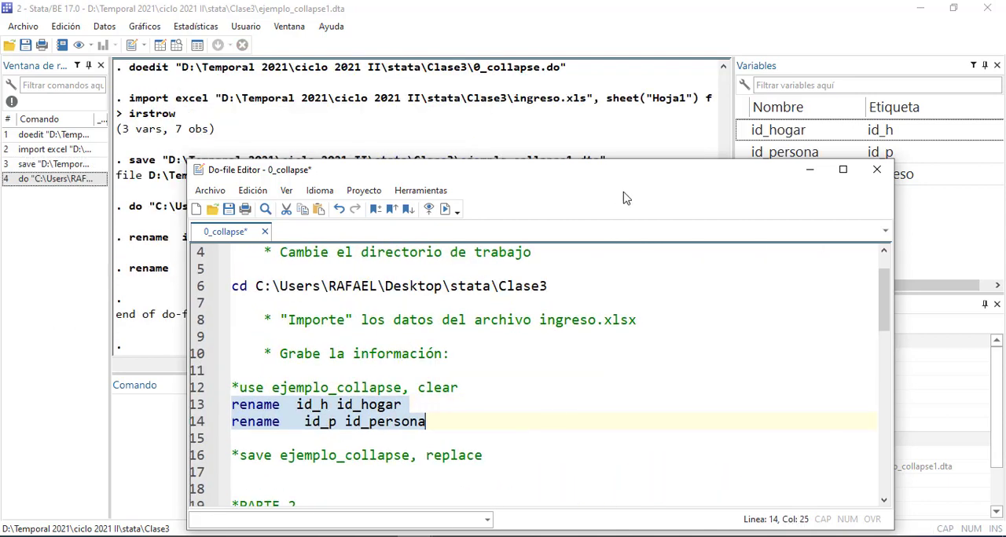
pyautogui.moveTo(631, 184); pyautogui.dragTo(702, 163)
pyautogui.scroll(-2, 625, 258)
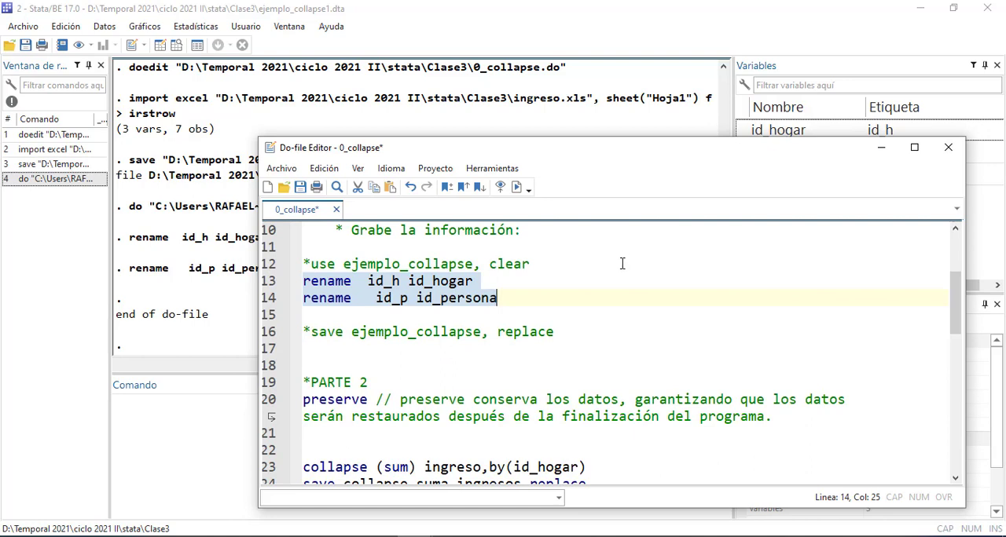
# Save the 0_collapse do-file and run only its PARTE 2 heading and preserve line
pyautogui.hotkey('ctrl', 's')
pyautogui.scroll(-1, 610, 271)
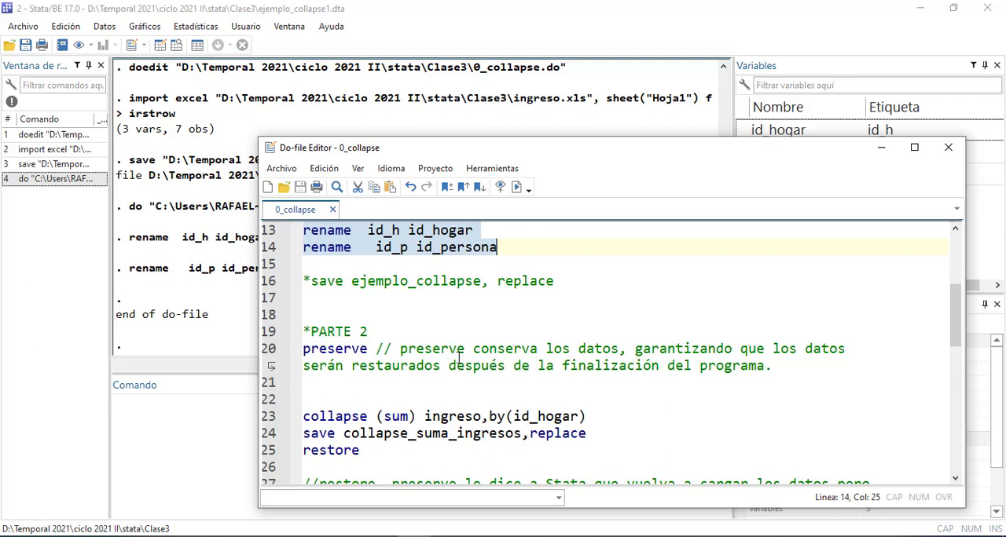
pyautogui.moveTo(782, 371); pyautogui.dragTo(284, 338)
pyautogui.hotkey('ctrl', 'd')
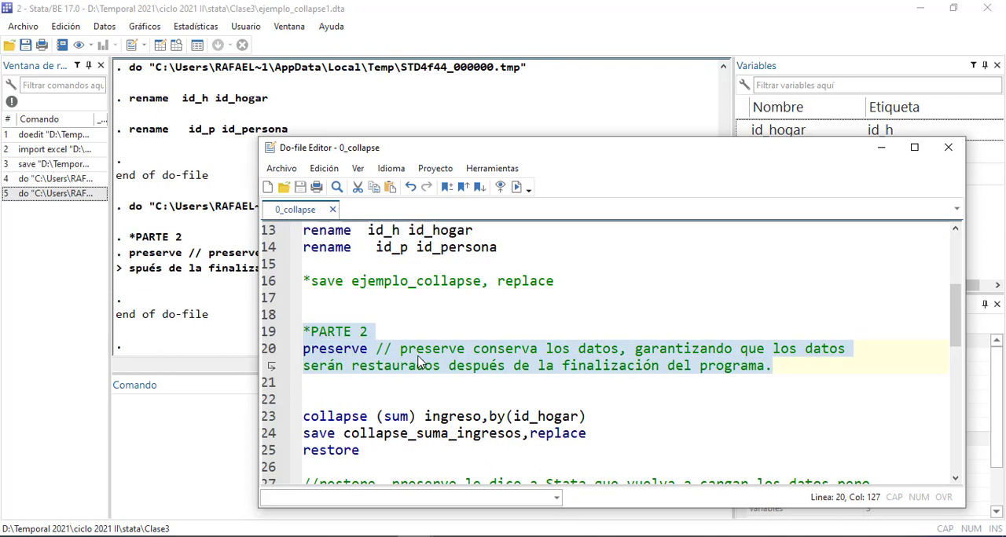
pyautogui.scroll(-1, 419, 364)
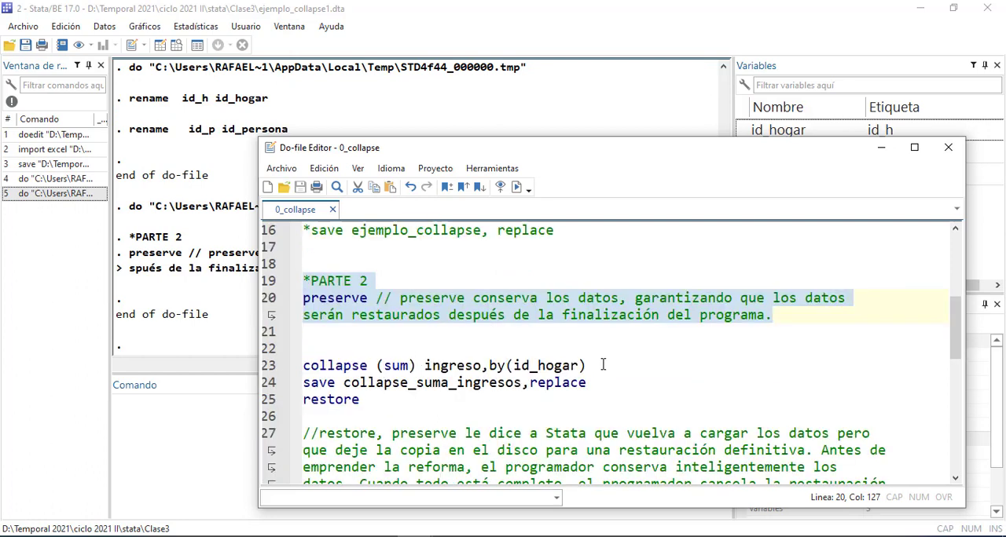
# Move the do-file editor clear of the variable list and change the dataset name in the save line to collapse_suma_ingresos1
pyautogui.moveTo(704, 155); pyautogui.dragTo(743, 194)
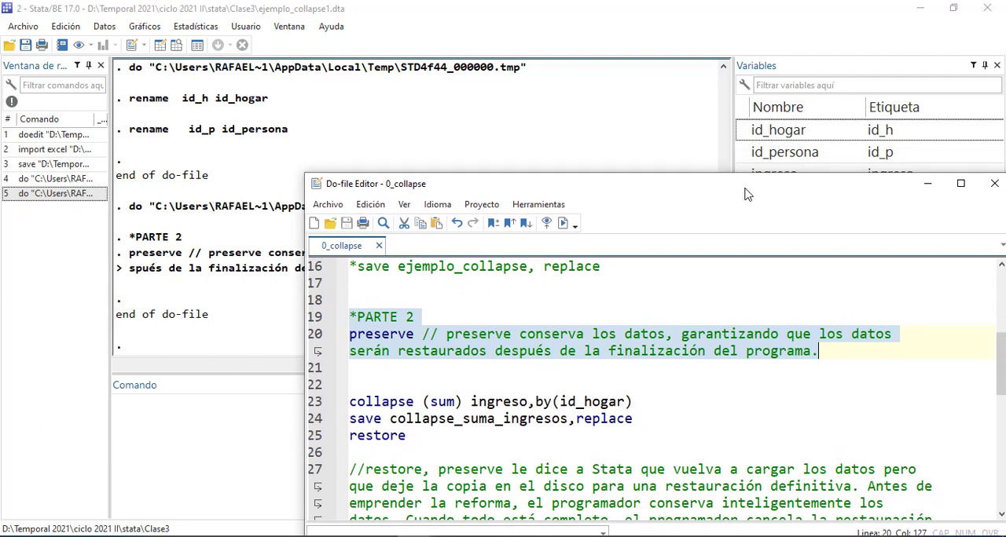
pyautogui.moveTo(638, 423); pyautogui.dragTo(321, 402)
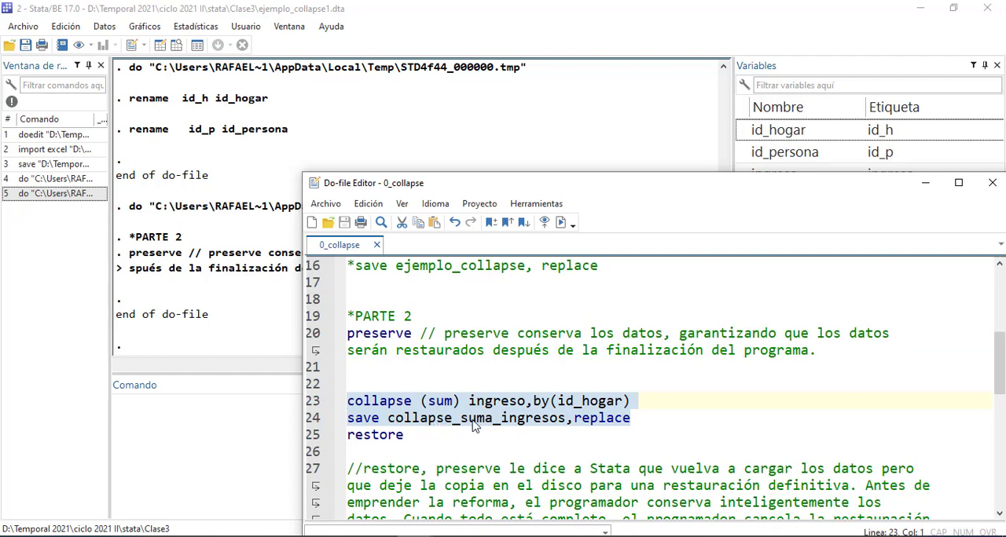
pyautogui.click(570, 420)
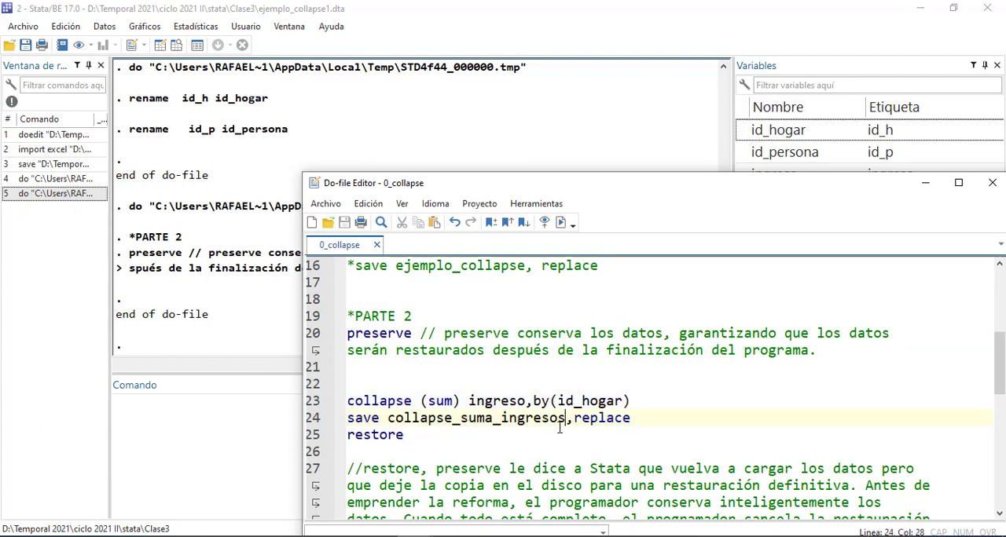
pyautogui.write('1')
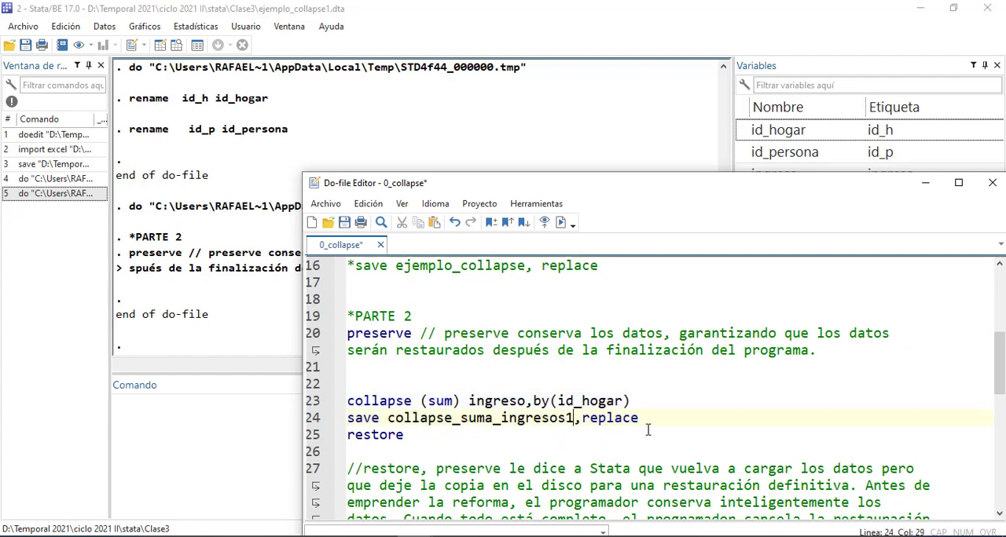
# Run only the lines that collapse the sum of ingreso by id_hogar and save the result as collapse_suma_ingresos1
pyautogui.moveTo(462, 439); pyautogui.dragTo(334, 398)
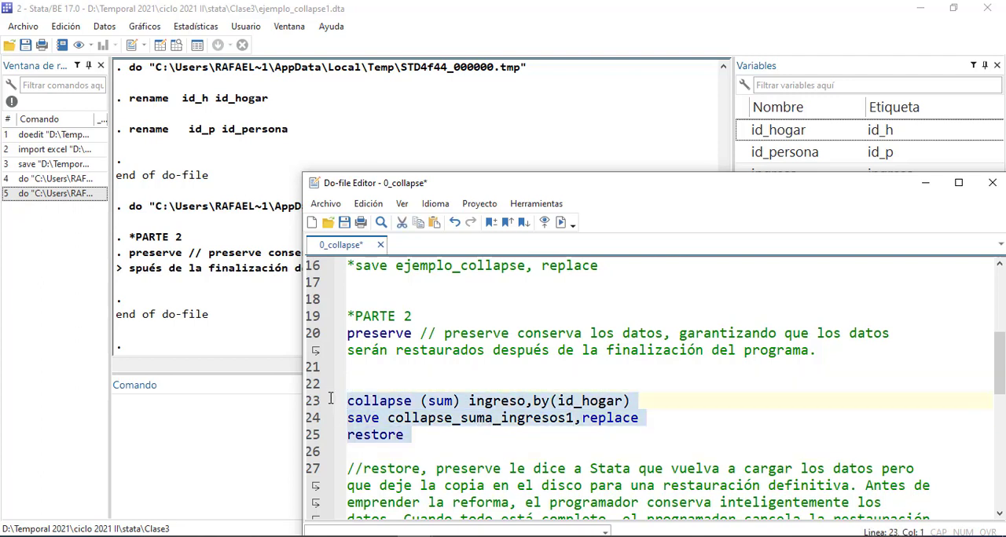
pyautogui.click(578, 418)
pyautogui.moveTo(655, 427); pyautogui.dragTo(332, 387)
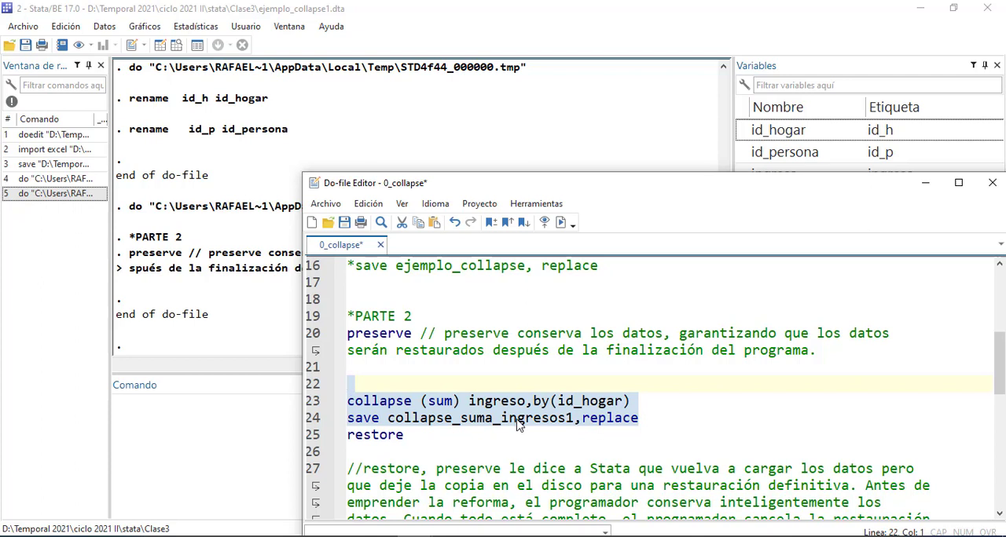
pyautogui.hotkey('ctrl', 'd')
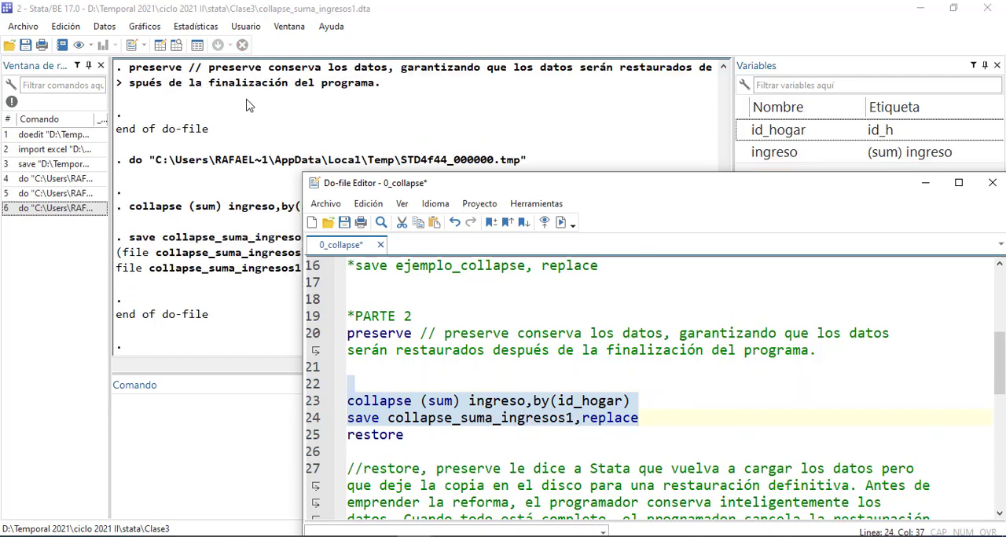
# Inspect the collapsed household income data in the Data Editor, then close it
pyautogui.click(160, 46)
pyautogui.click(159, 46)
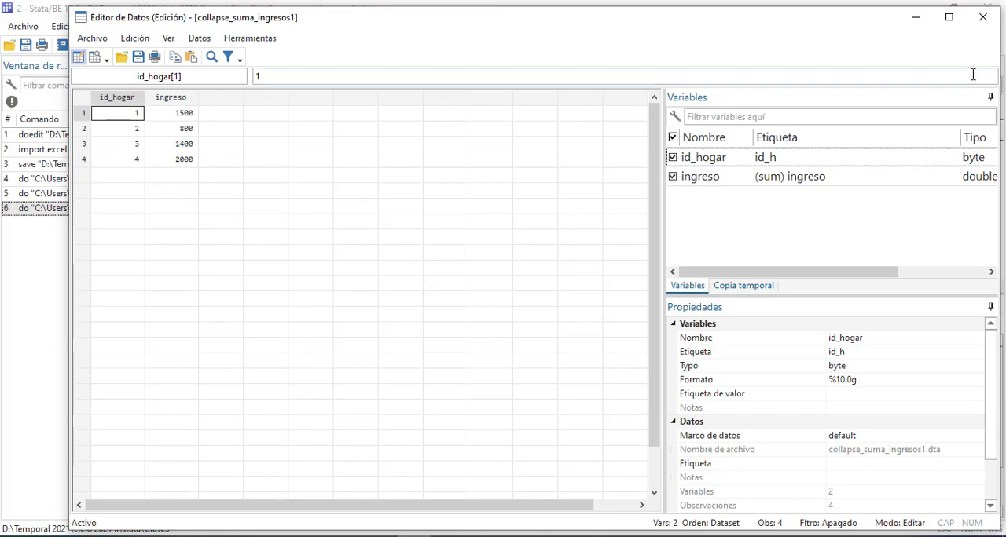
pyautogui.click(982, 17)
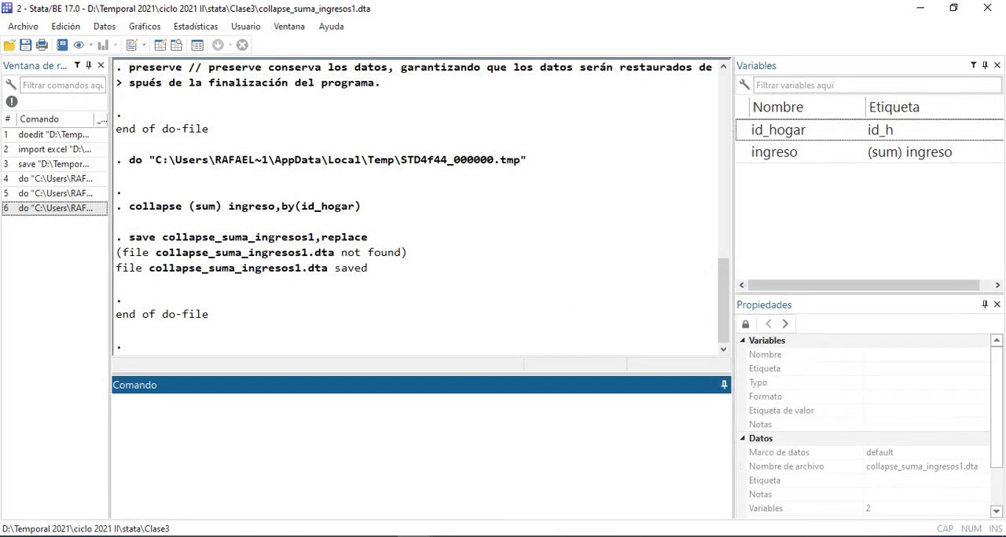
# Return to the 0_collapse do-file and try to run the restore line on its own
pyautogui.click(432, 535)
pyautogui.click(547, 492)
pyautogui.click(412, 439)
pyautogui.hotkey('shift', 'Home')
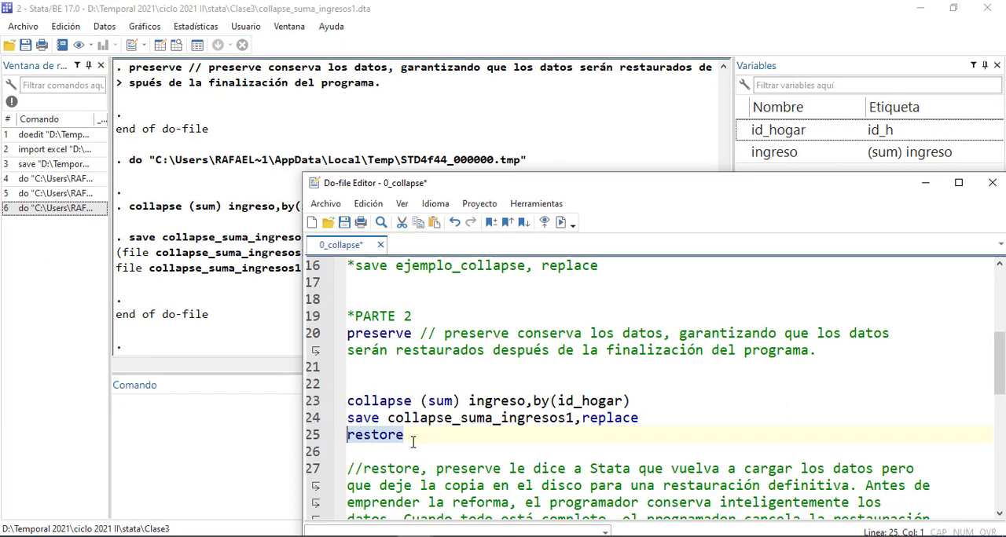
pyautogui.hotkey('ctrl', 'd')
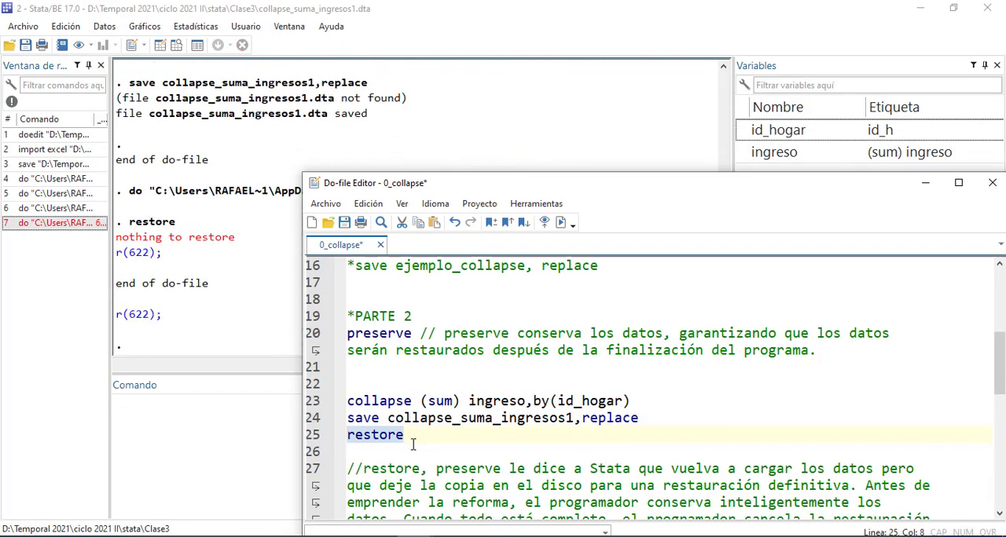
pyautogui.click(422, 448)
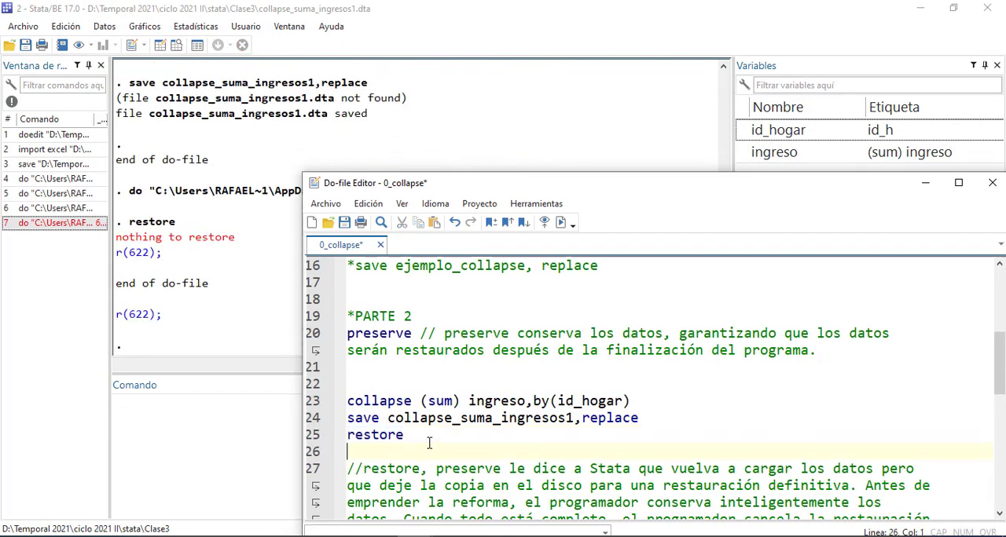
pyautogui.hotkey('shift', 'Up')
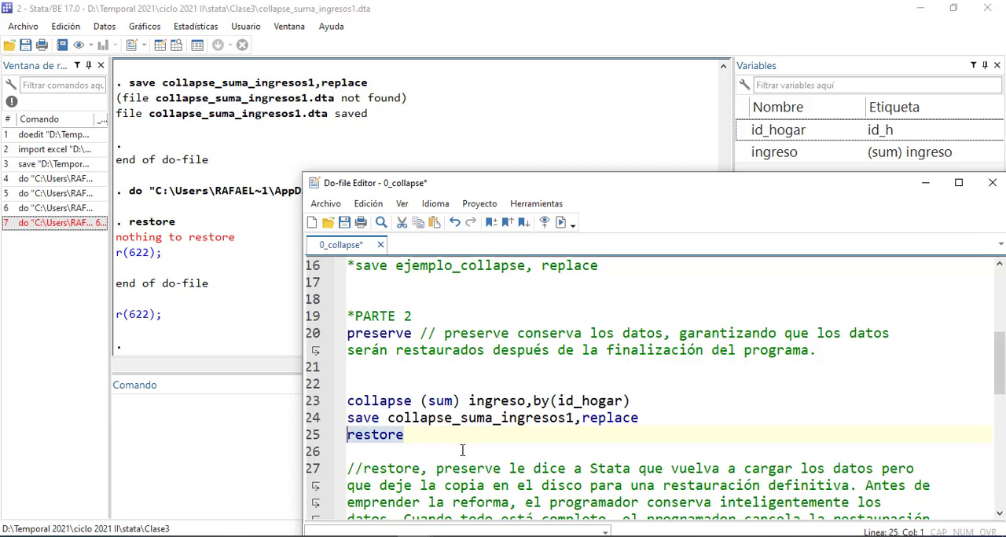
pyautogui.hotkey('ctrl', 'd')
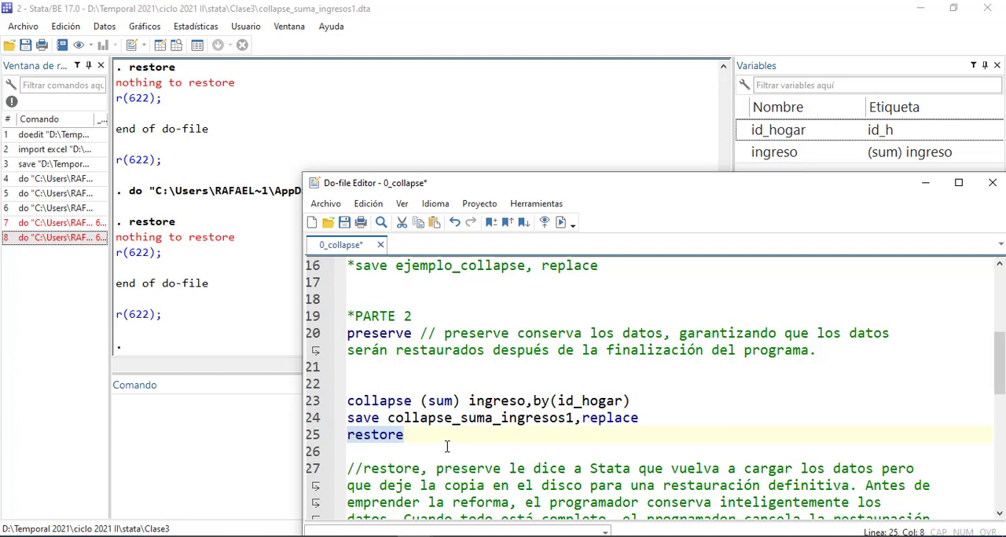
# Try to run the collapse, save and restore lines of PARTE 2 together
pyautogui.moveTo(404, 434); pyautogui.dragTo(335, 403)
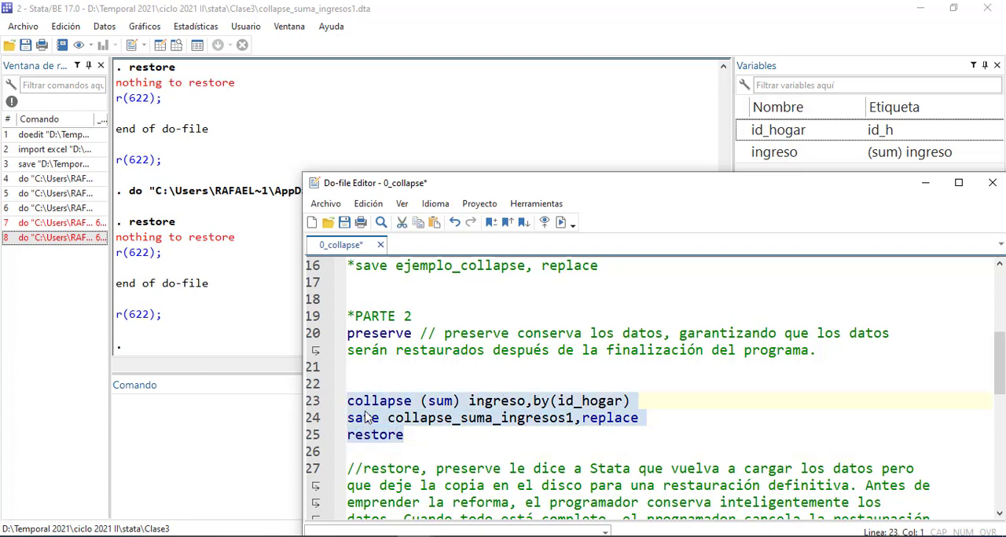
pyautogui.hotkey('ctrl', 'd')
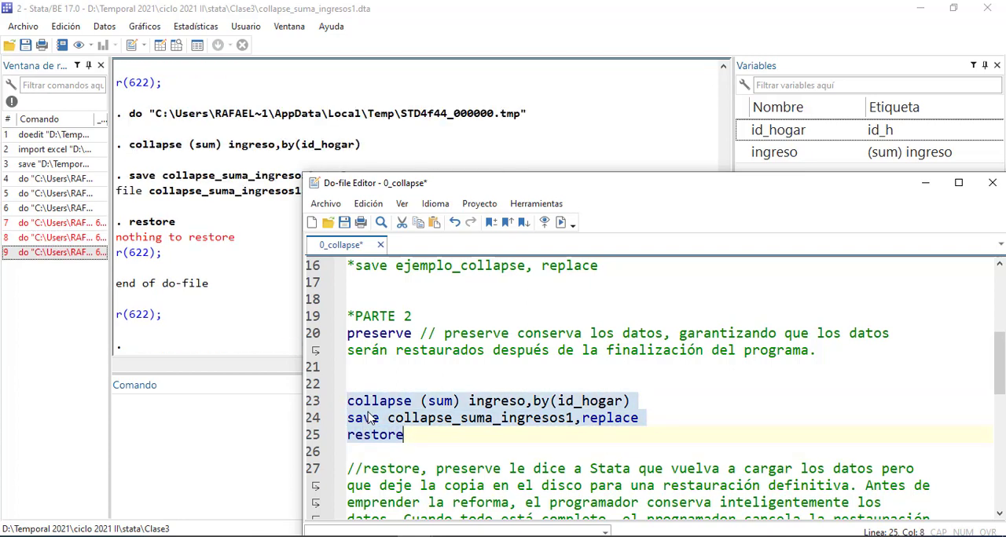
pyautogui.click(385, 351)
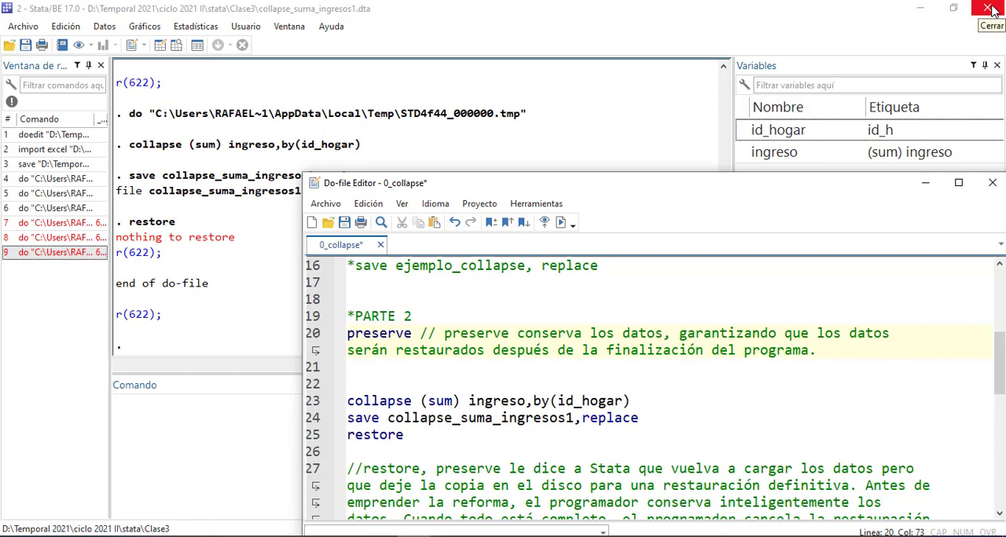
# Open the dataset ejemplo_collapse1 from the Clase3 folder and check its contents in the Data Editor
pyautogui.click(24, 28)
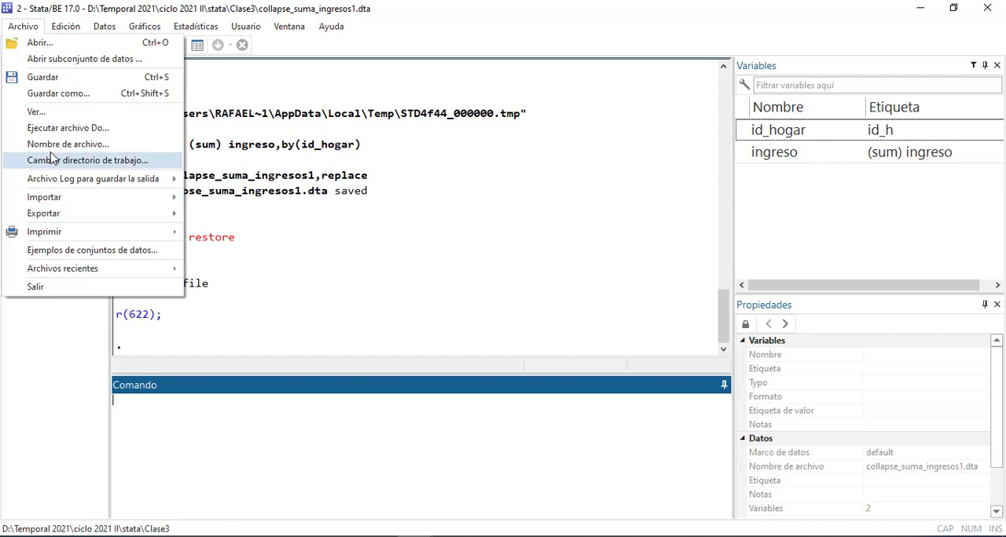
pyautogui.click(46, 42)
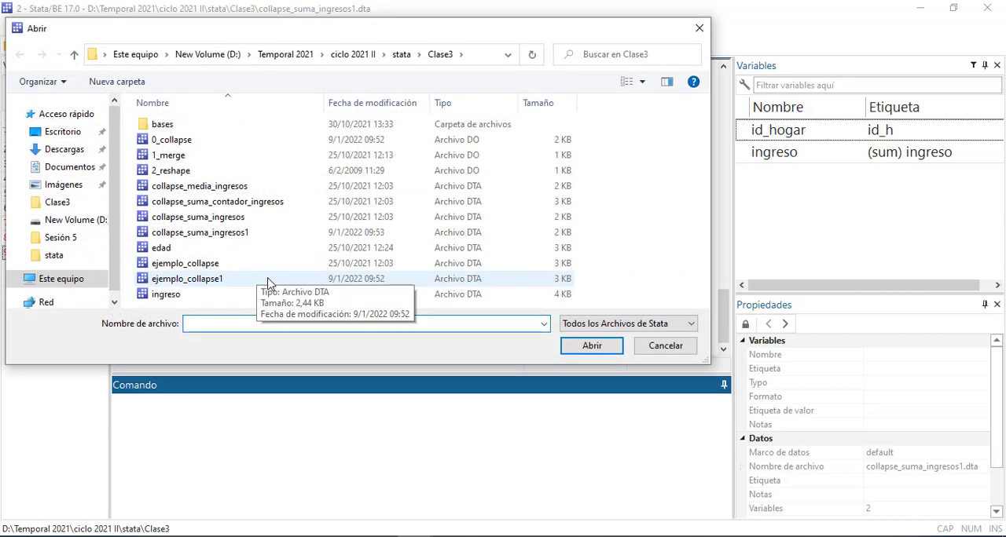
pyautogui.click(184, 280)
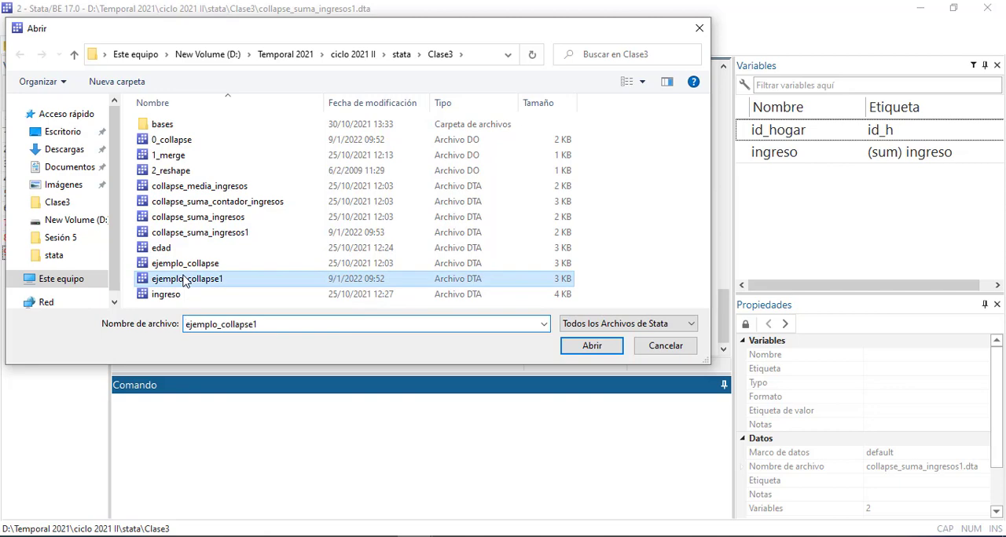
pyautogui.click(588, 348)
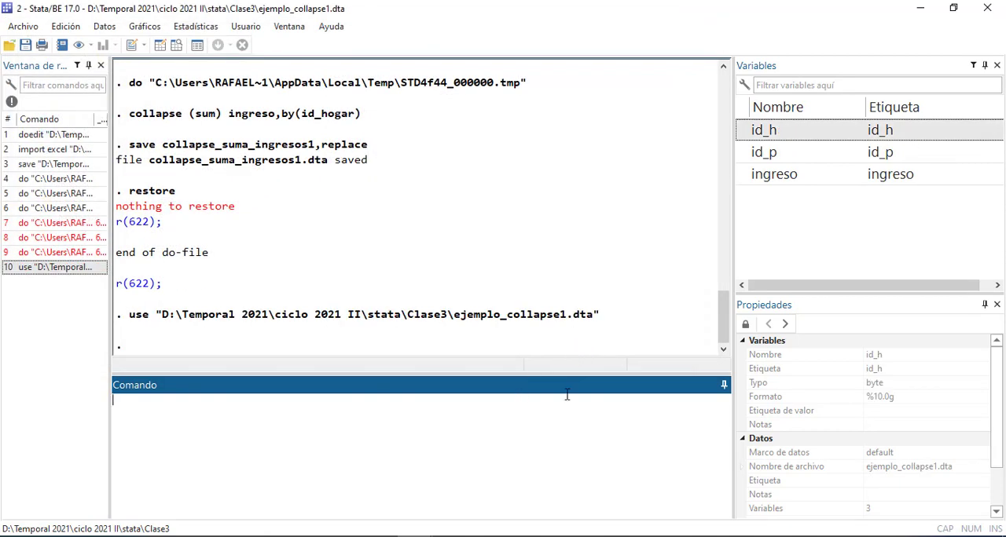
pyautogui.click(161, 45)
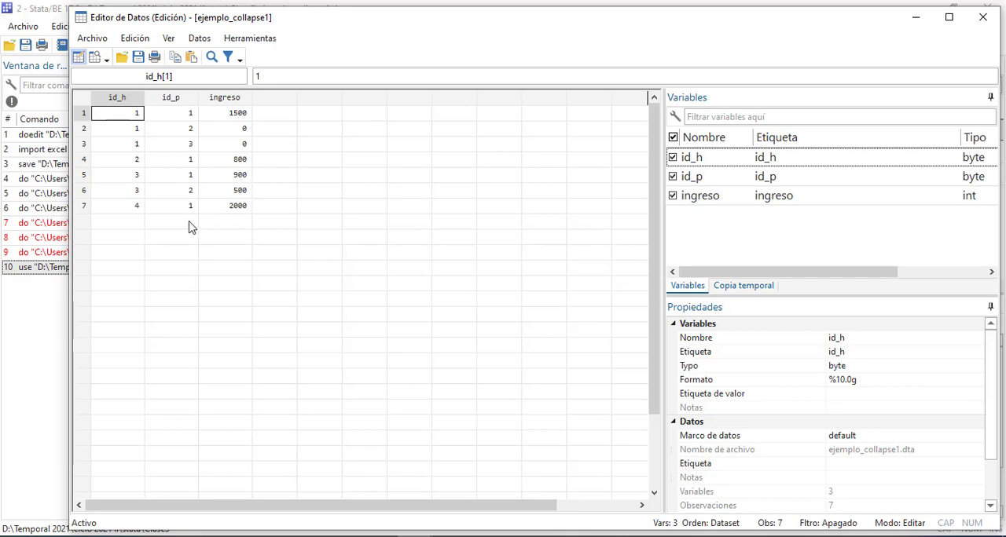
pyautogui.click(982, 17)
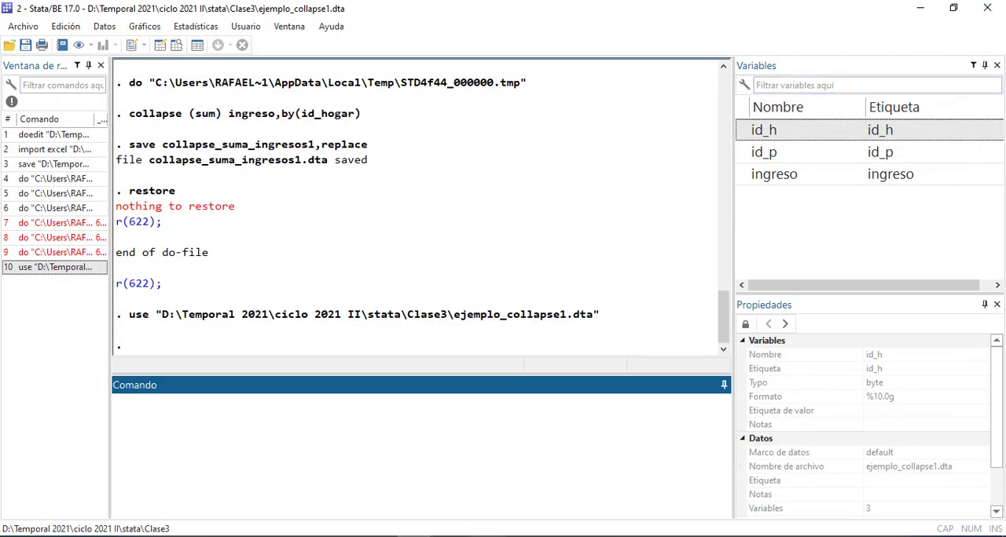
# Try to run the collapse, save and restore lines on the reopened dataset and check the output in the results window
pyautogui.moveTo(415, 536)
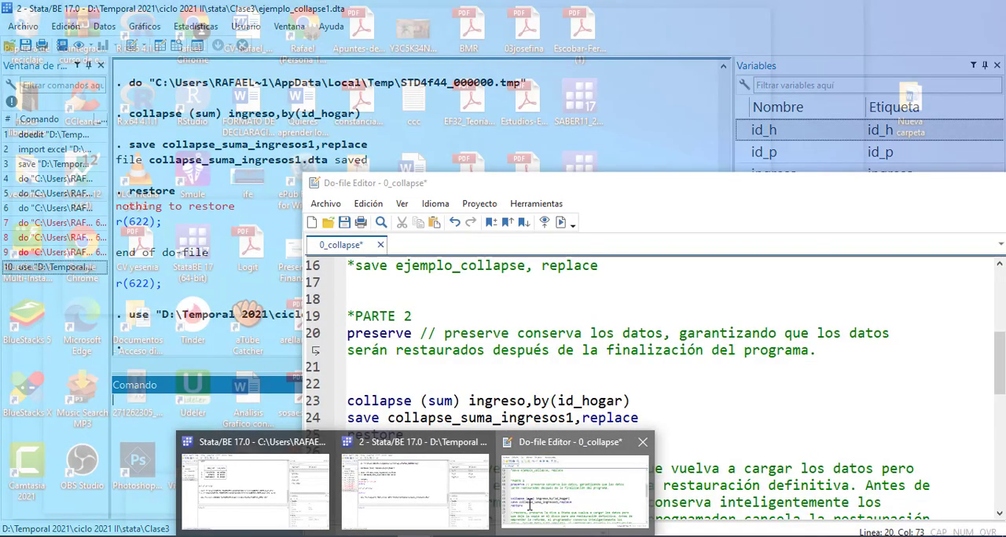
pyautogui.click(531, 503)
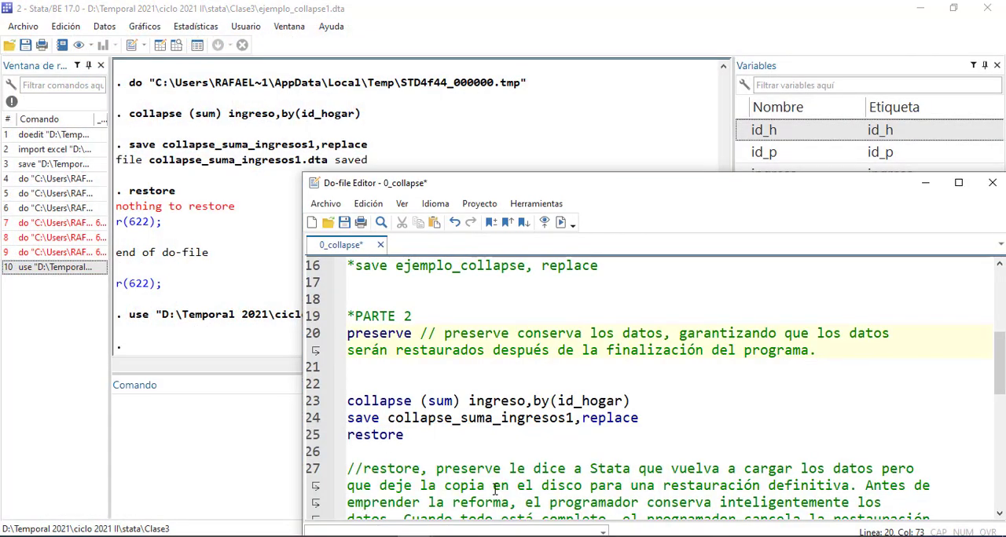
pyautogui.click(417, 536)
pyautogui.moveTo(435, 349); pyautogui.dragTo(429, 350)
pyautogui.moveTo(424, 434); pyautogui.dragTo(336, 386)
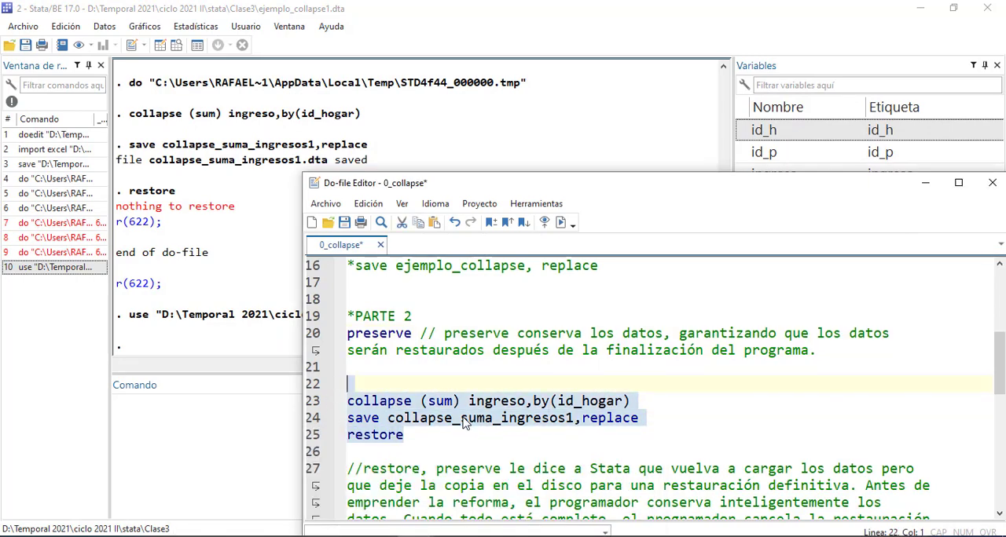
pyautogui.hotkey('ctrl', 'd')
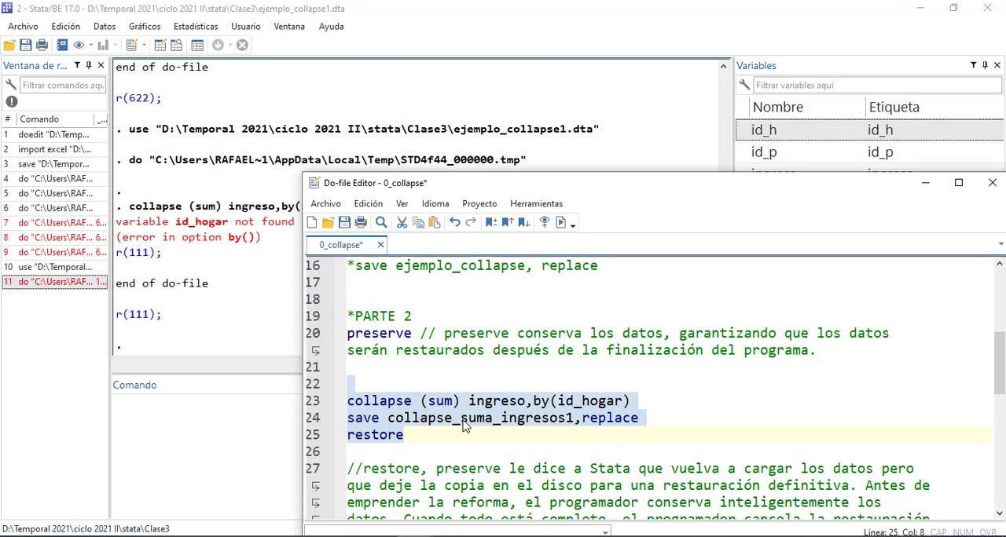
pyautogui.click(270, 288)
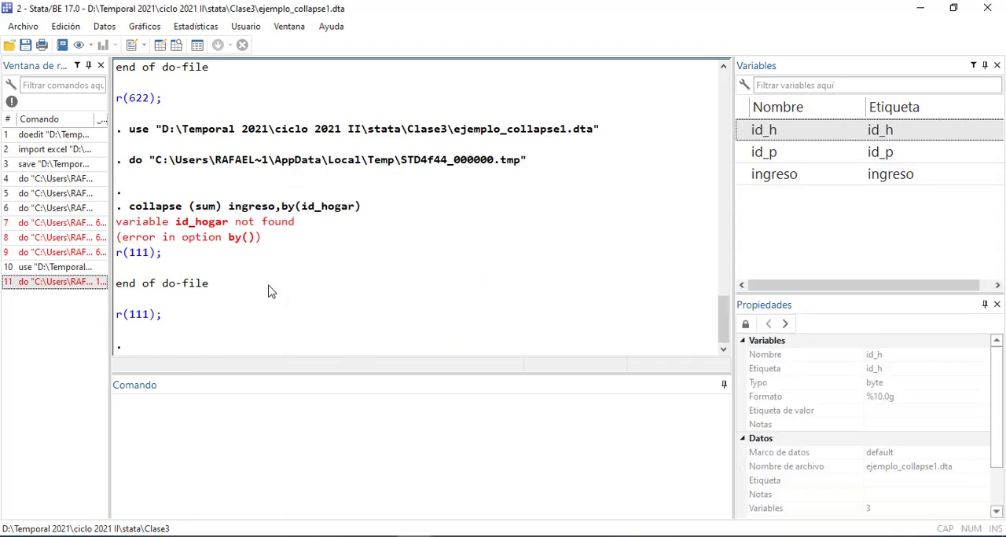
# Run the two rename lines that turn id_h into id_hogar and id_p into id_persona, and save the do-file
pyautogui.moveTo(433, 536)
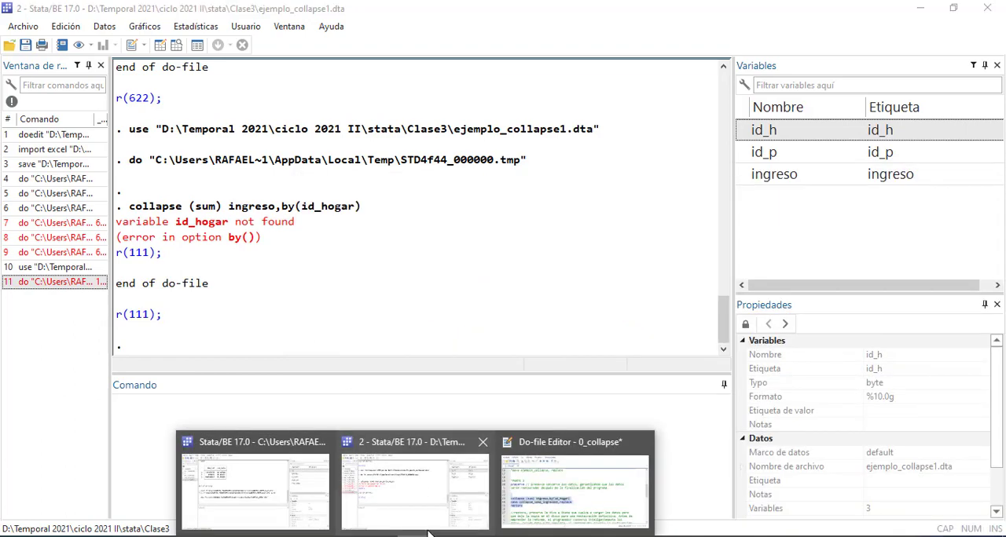
pyautogui.click(569, 491)
pyautogui.scroll(2, 454, 340)
pyautogui.moveTo(554, 343); pyautogui.dragTo(348, 316)
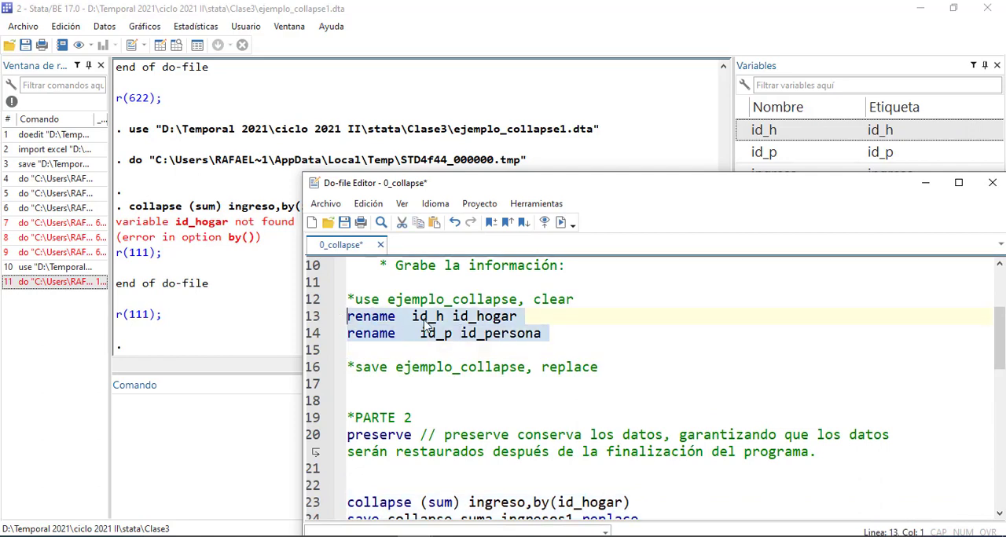
pyautogui.hotkey('ctrl', 'd')
pyautogui.hotkey('ctrl', 's')
# Run the PARTE 2 preserve line again on the dataset with the renamed identifiers
pyautogui.scroll(-3, 425, 327)
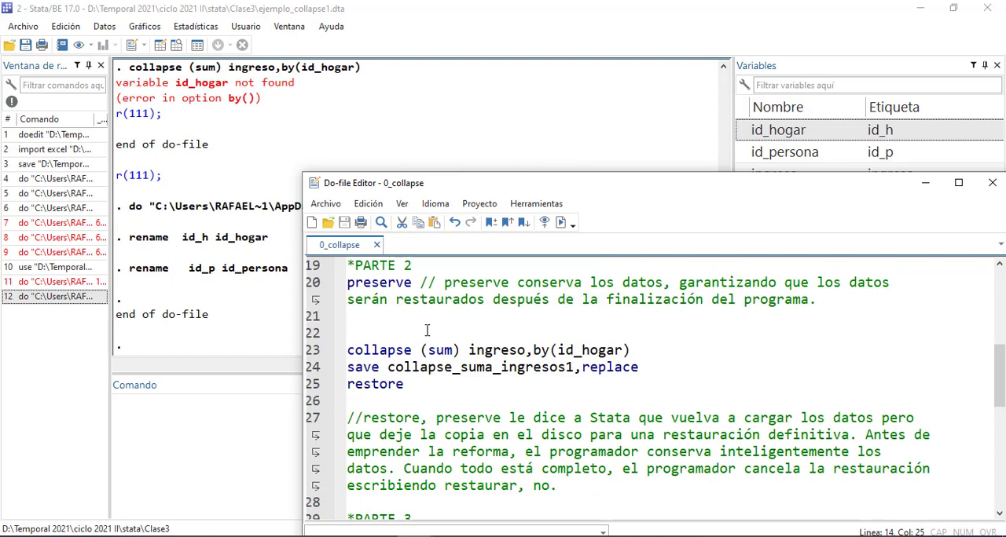
pyautogui.moveTo(831, 308); pyautogui.dragTo(347, 265)
pyautogui.hotkey('ctrl', 'd')
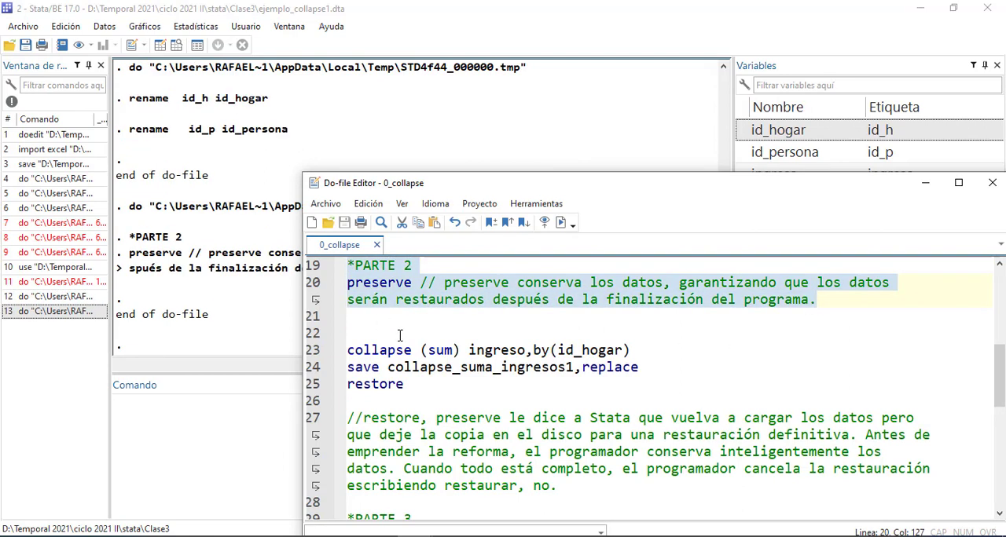
# Run the PARTE 2 lines that collapse the sum of ingreso by id_hogar, save collapse_suma_ingresos1 and restore the data
pyautogui.moveTo(466, 384); pyautogui.dragTo(338, 356)
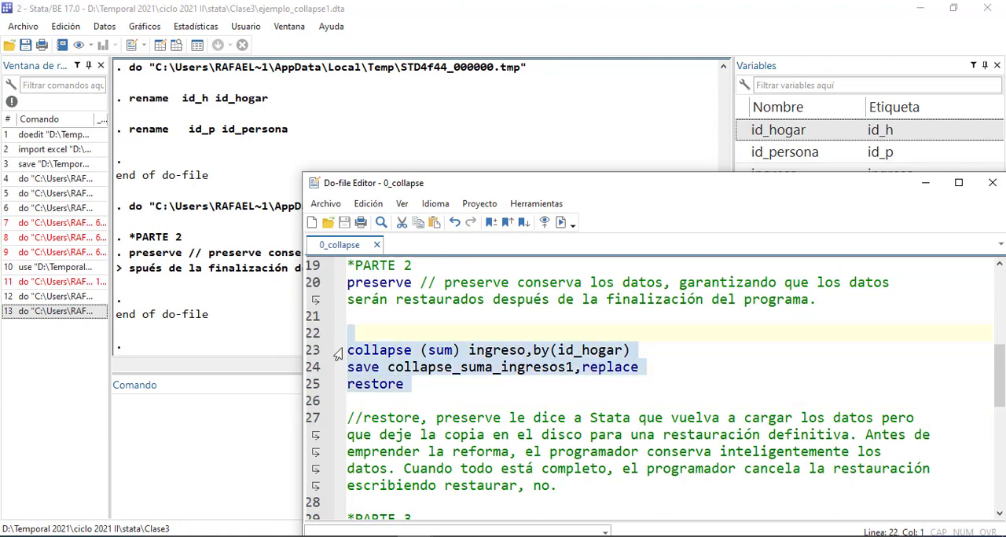
pyautogui.hotkey('ctrl', 'd')
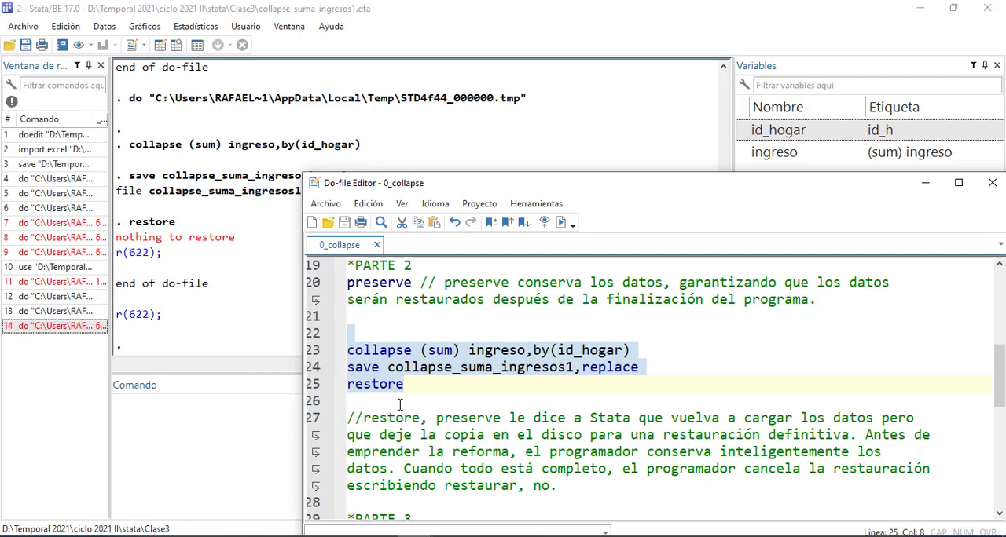
pyautogui.scroll(-1, 390, 402)
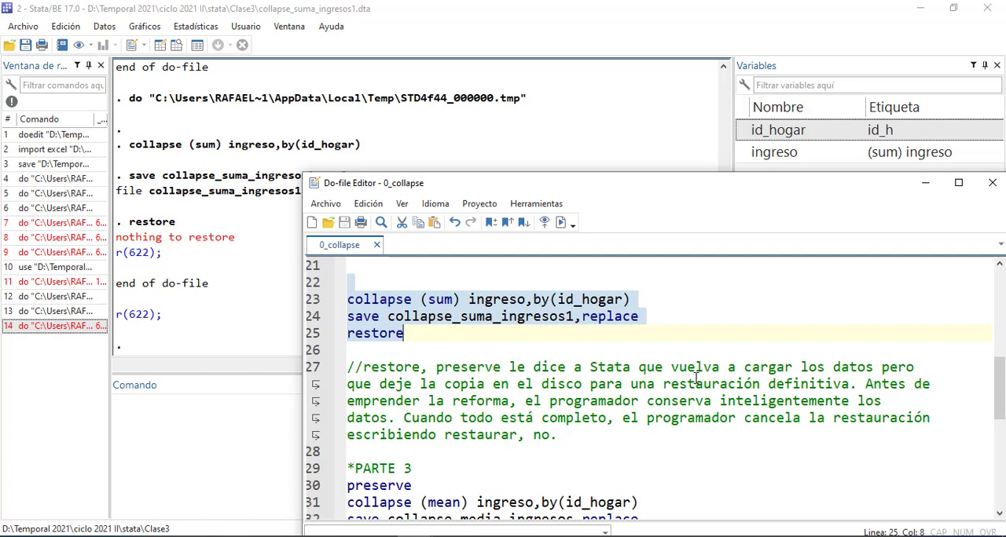
# Run the PARTE 3 preserve, collapse (mean), save and restore lines on the dataset of summed incomes
pyautogui.moveTo(808, 188); pyautogui.dragTo(794, 101)
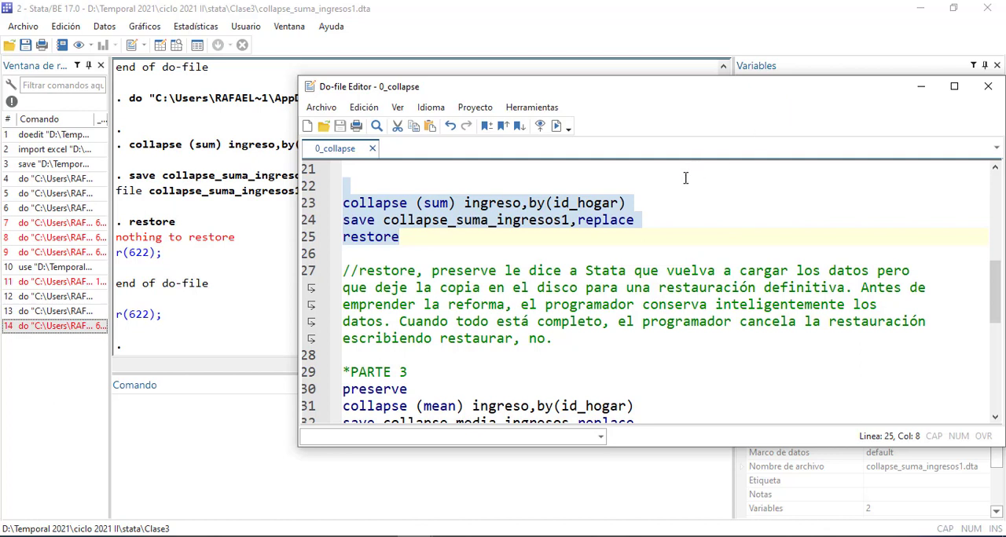
pyautogui.scroll(-1, 654, 201)
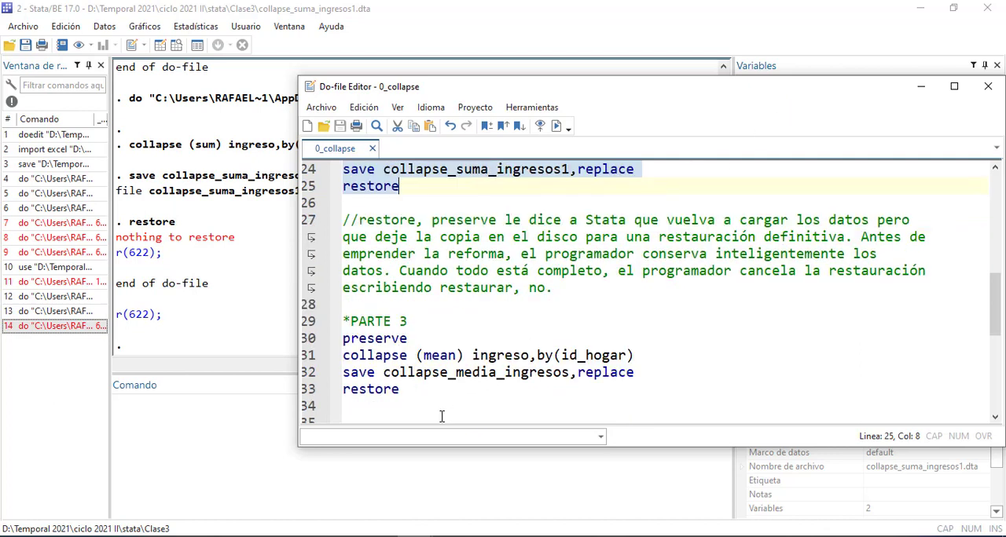
pyautogui.moveTo(421, 402); pyautogui.dragTo(312, 338)
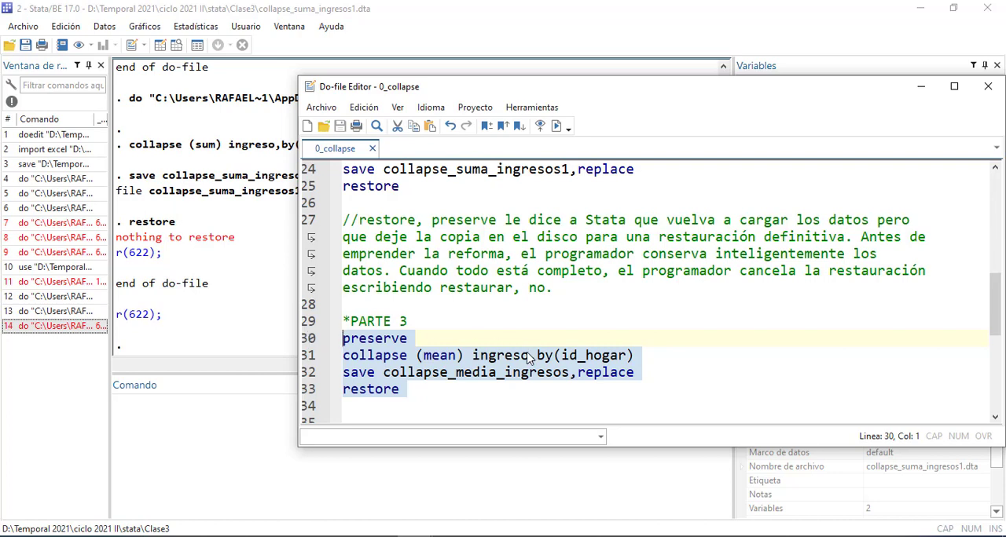
pyautogui.hotkey('ctrl', 'd')
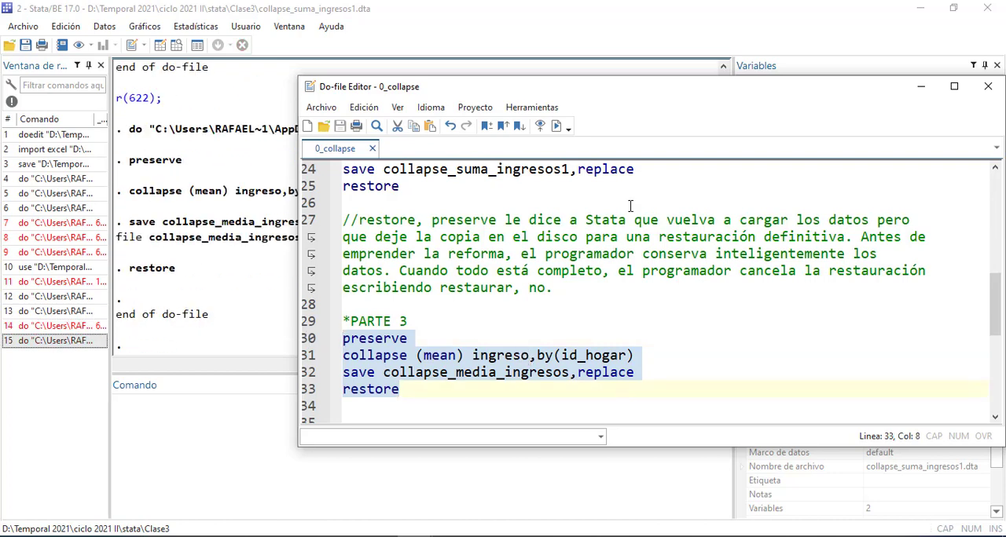
pyautogui.moveTo(763, 98); pyautogui.dragTo(781, 296)
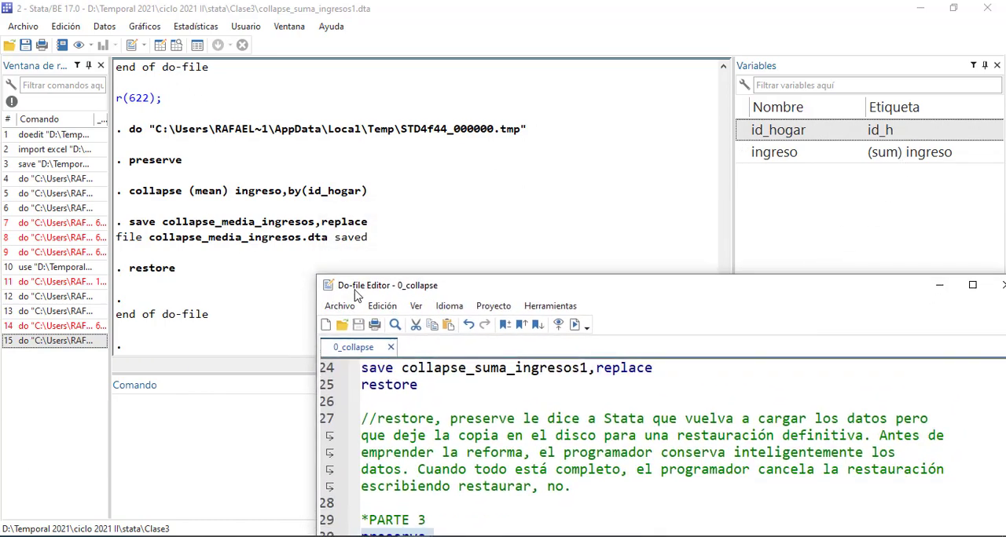
pyautogui.moveTo(462, 287); pyautogui.dragTo(424, 198)
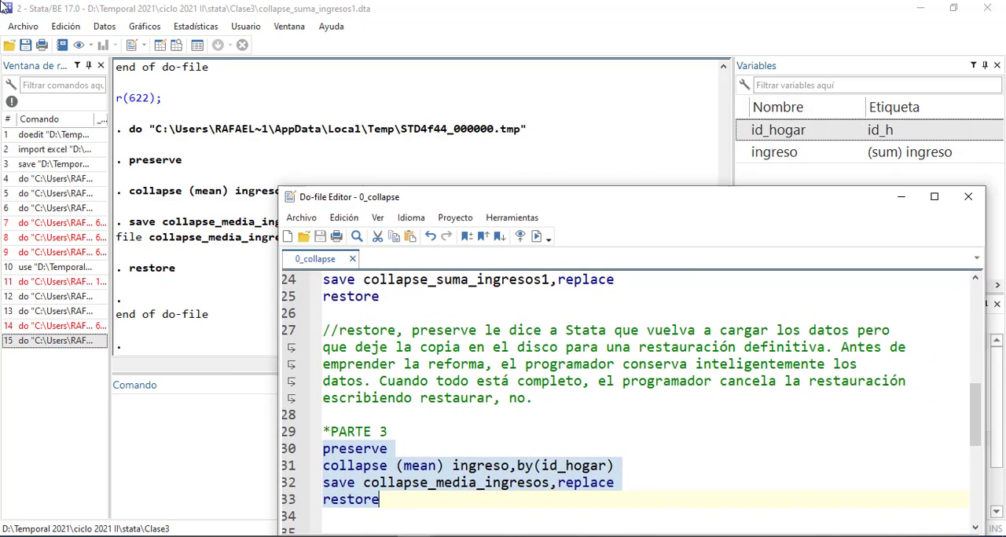
# Reopen ejemplo_collapse1, rerun the two rename lines for id_hogar and id_persona, and save the dataset over the existing file
pyautogui.click(18, 33)
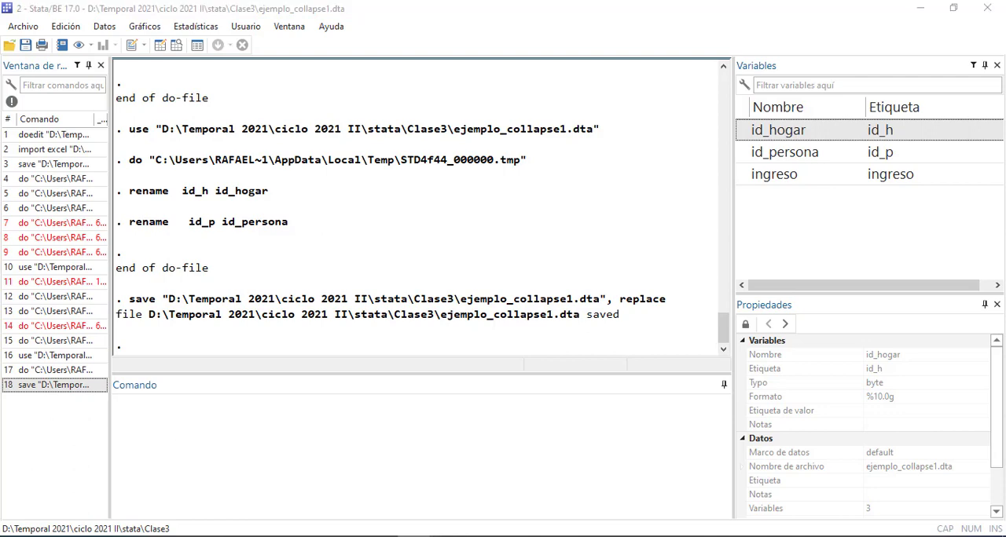
pyautogui.click(920, 482)
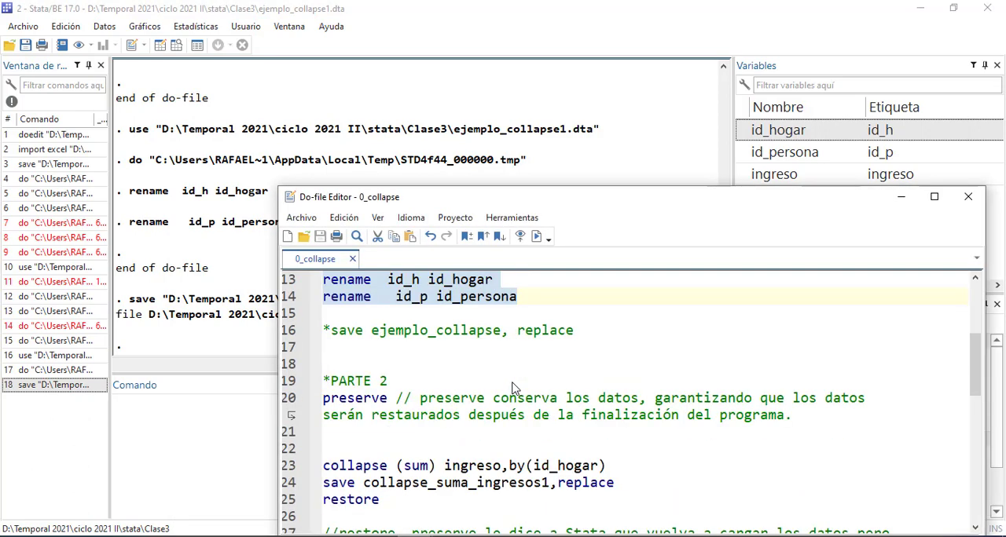
# Run the PARTE 2 preserve line on the renamed dataset and save ejemplo_collapse1 again, replacing the file
pyautogui.scroll(-2, 511, 383)
pyautogui.moveTo(800, 317); pyautogui.dragTo(373, 312)
pyautogui.moveTo(373, 312); pyautogui.dragTo(325, 300)
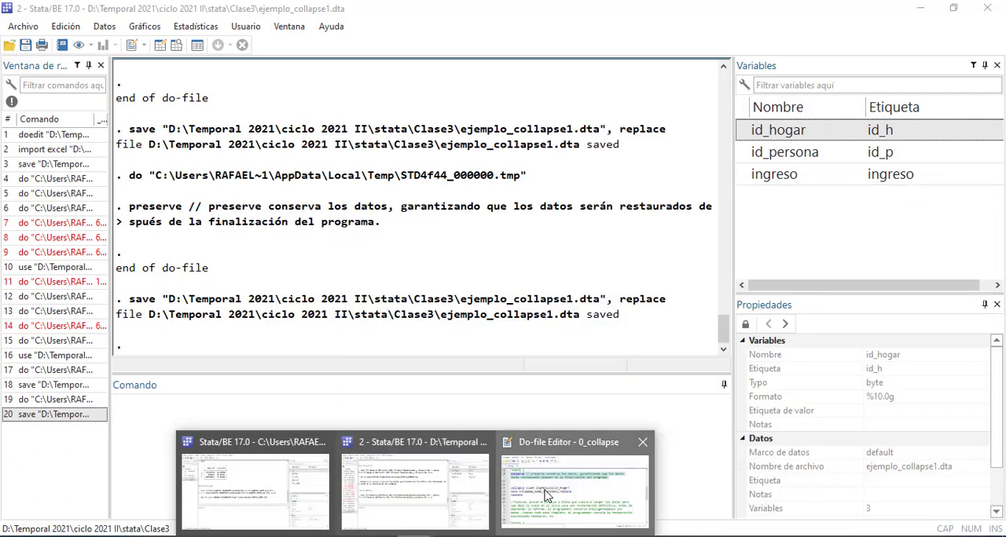
pyautogui.click(545, 495)
pyautogui.scroll(-3, 546, 473)
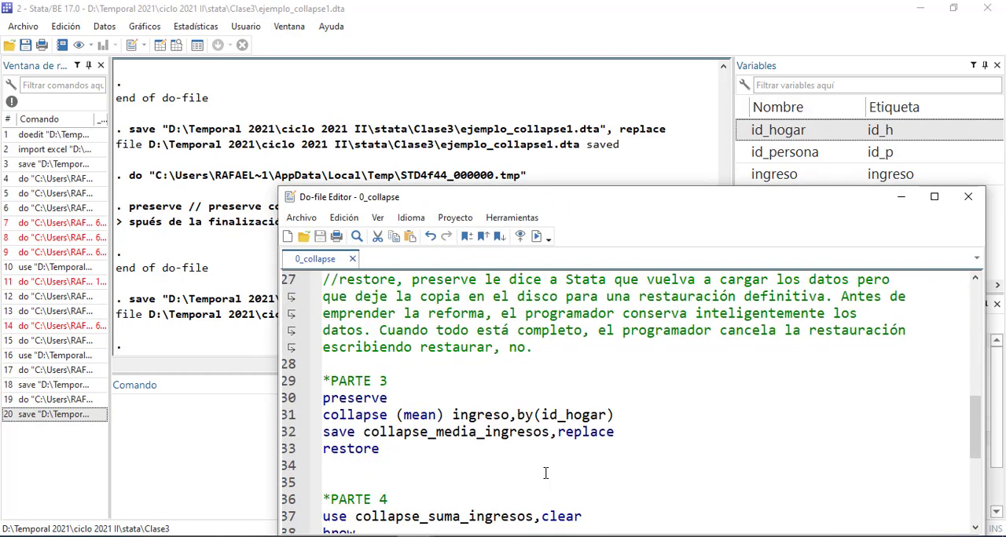
# Run the whole PARTE 3 block: preserve, collapse the mean of ingreso by id_hogar, save collapse_media_ingresos and restore
pyautogui.scroll(-1, 545, 473)
pyautogui.moveTo(415, 419); pyautogui.dragTo(311, 338)
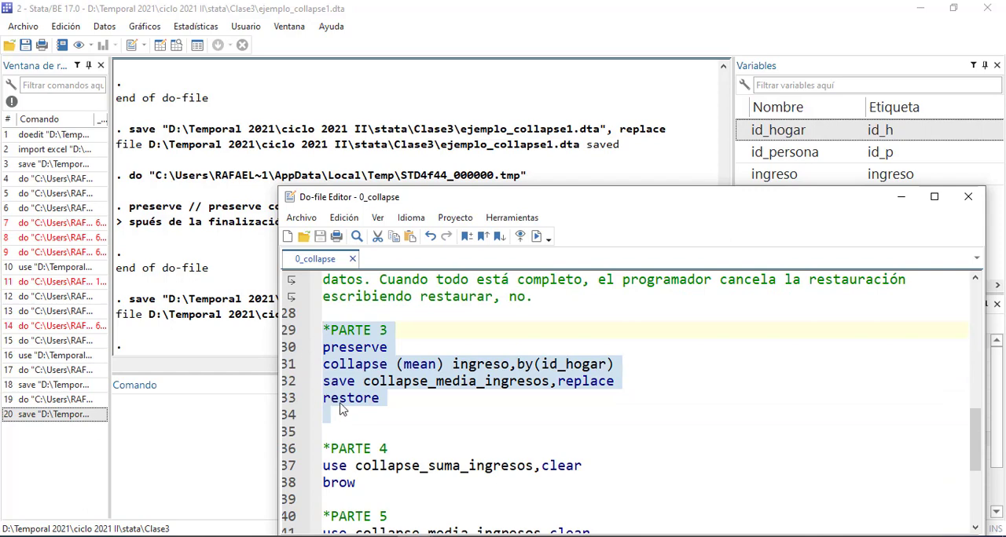
pyautogui.scroll(3, 444, 409)
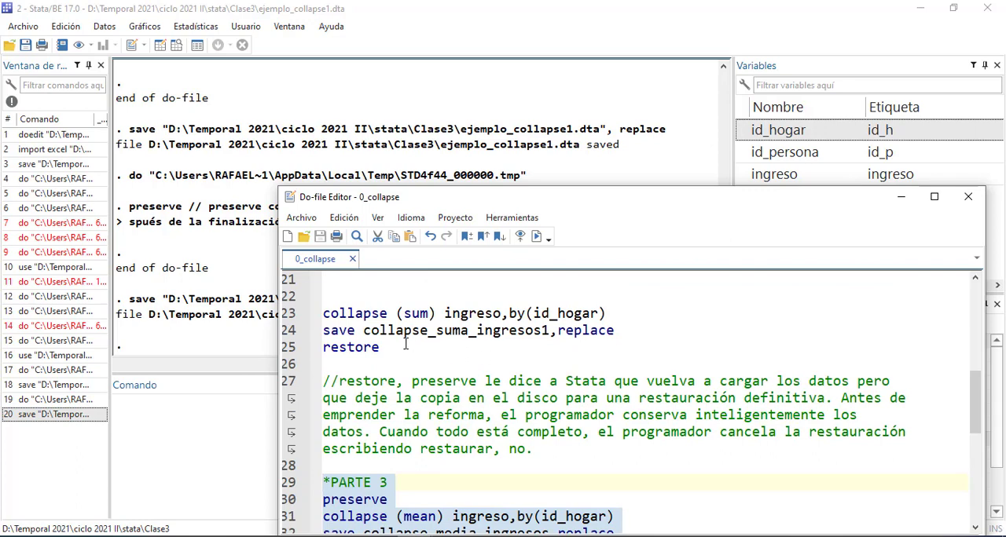
pyautogui.hotkey('ctrl', 'd')
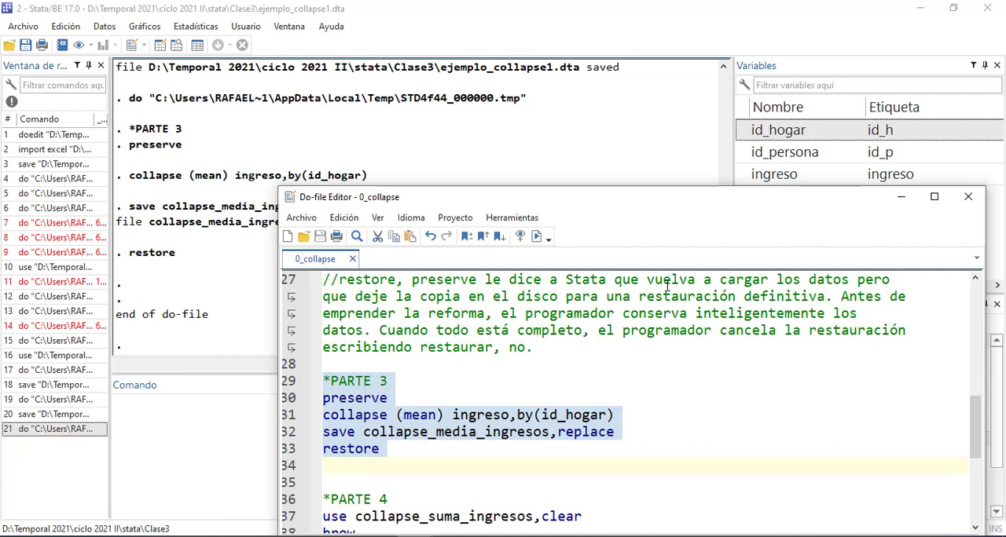
pyautogui.moveTo(643, 207); pyautogui.dragTo(667, 160)
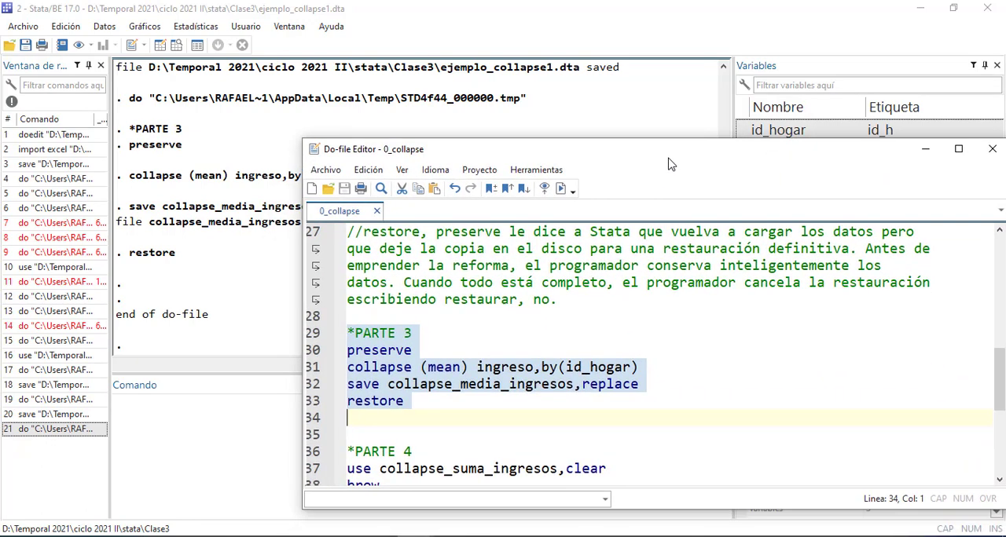
# Run only the preserve, collapse (mean) and save collapse_media_ingresos lines of PARTE 3, leaving out restore
pyautogui.click(480, 404)
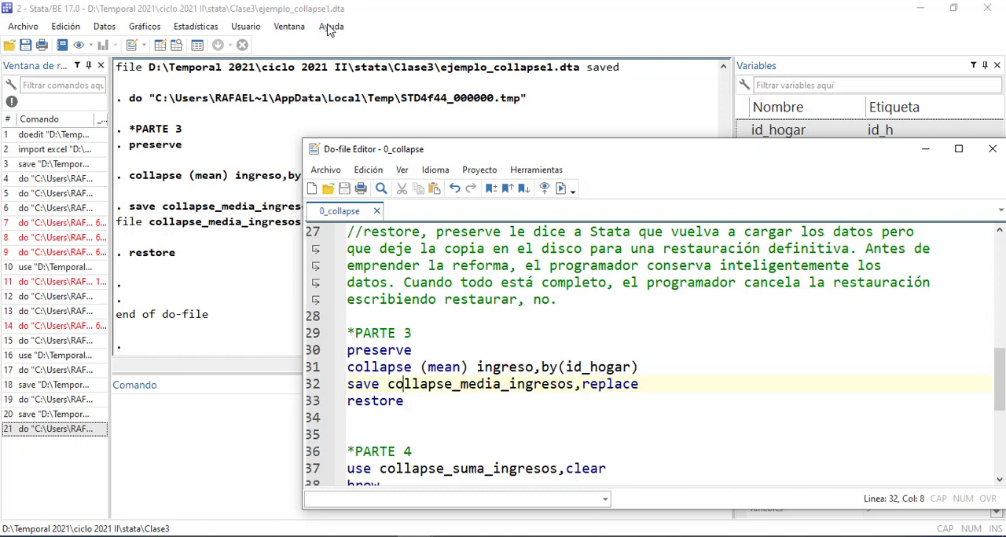
pyautogui.moveTo(405, 389); pyautogui.dragTo(540, 389)
pyautogui.moveTo(652, 388); pyautogui.dragTo(346, 350)
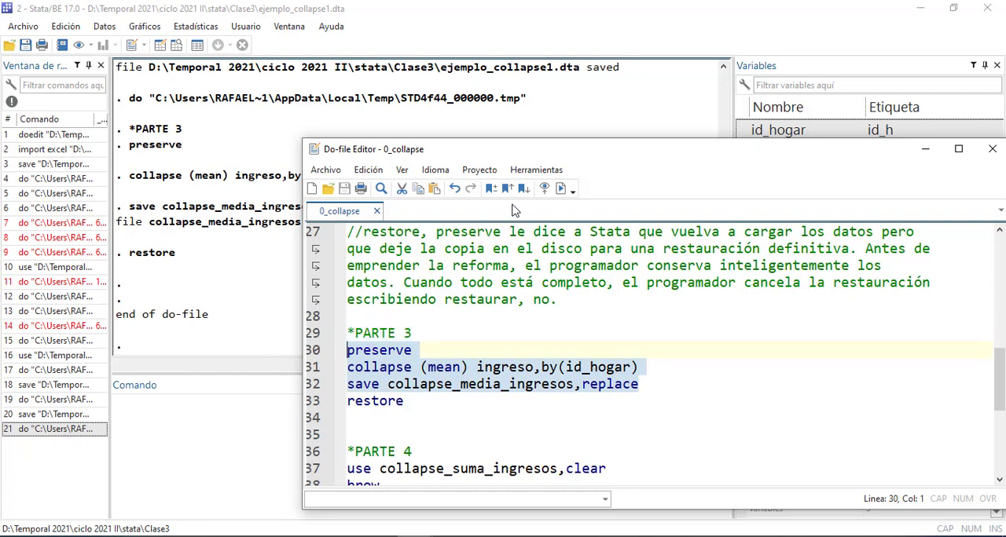
pyautogui.click(561, 190)
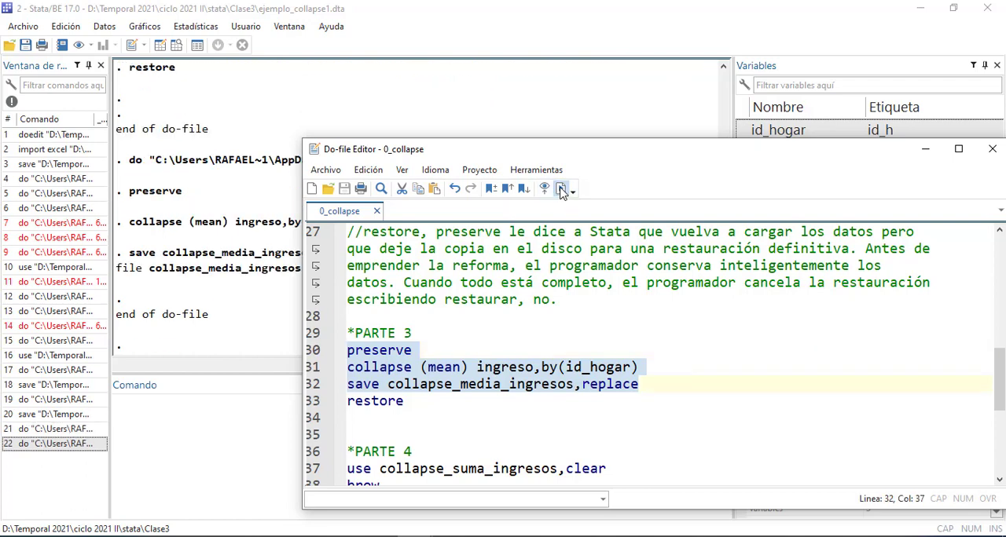
pyautogui.moveTo(660, 163); pyautogui.dragTo(684, 176)
pyautogui.click(545, 356)
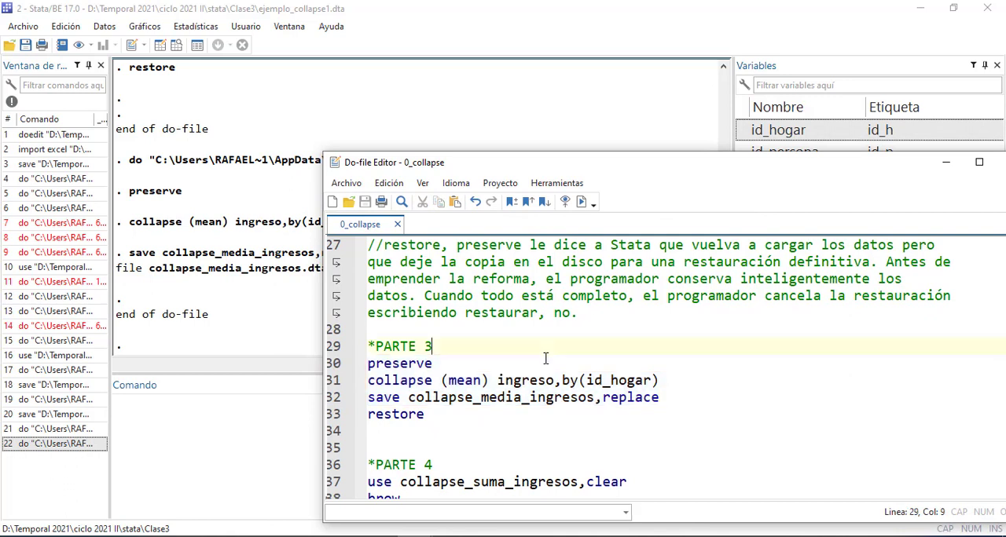
# Run the single line collapse (mean) ingreso,by(id_hogar) on the open dataset
pyautogui.moveTo(661, 380); pyautogui.dragTo(363, 380)
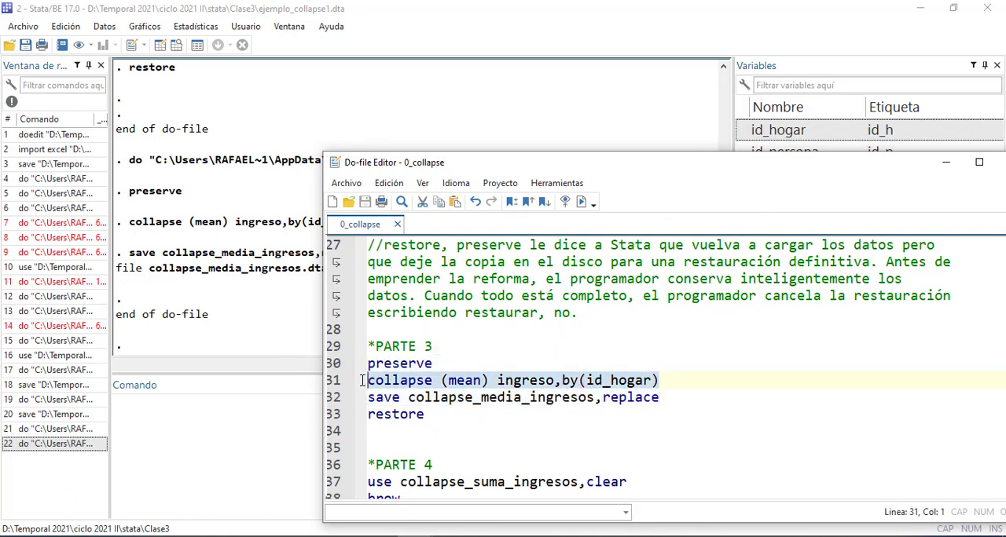
pyautogui.click(582, 201)
pyautogui.moveTo(659, 170)
pyautogui.mouseDown()
pyautogui.moveTo(645, 241)
pyautogui.moveTo(660, 179)
pyautogui.mouseUp()
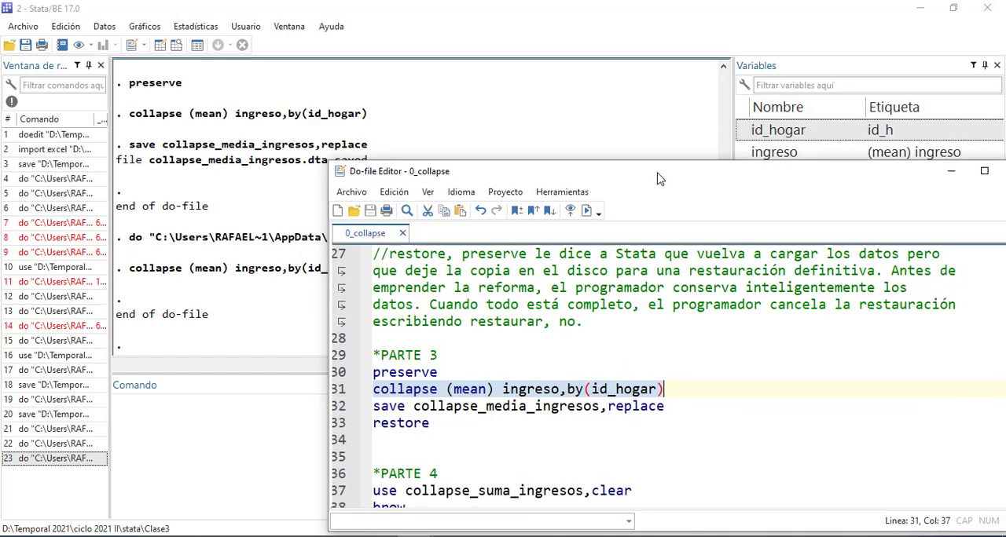
# Run the collapse (mean) and save collapse_media_ingresos lines together, and check the household means in the Data Editor
pyautogui.moveTo(666, 406); pyautogui.dragTo(372, 390)
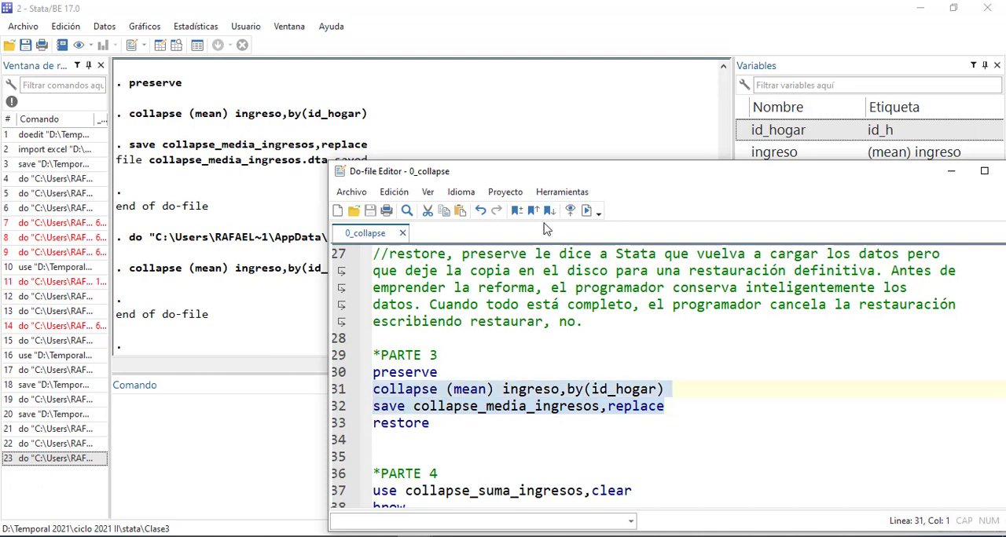
pyautogui.click(585, 216)
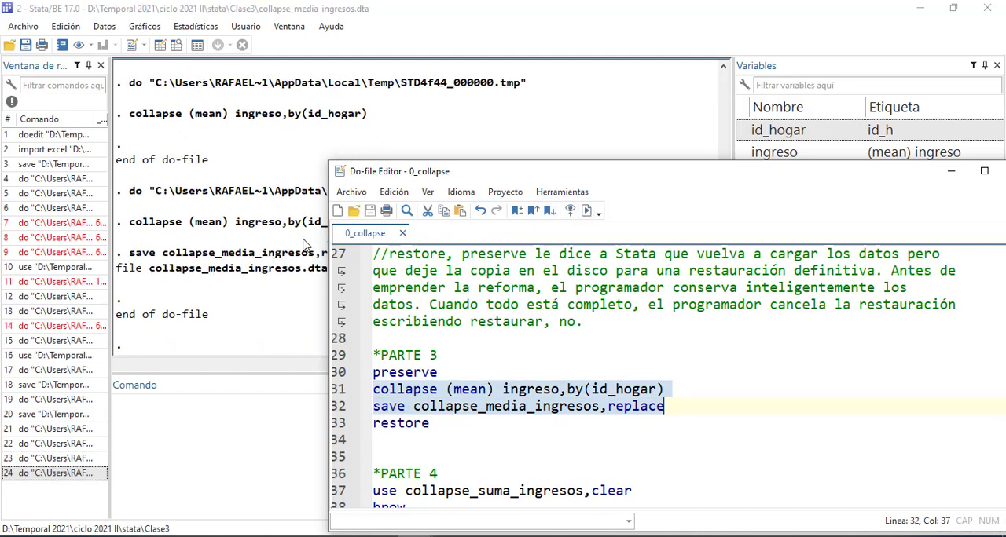
pyautogui.click(260, 240)
pyautogui.click(160, 45)
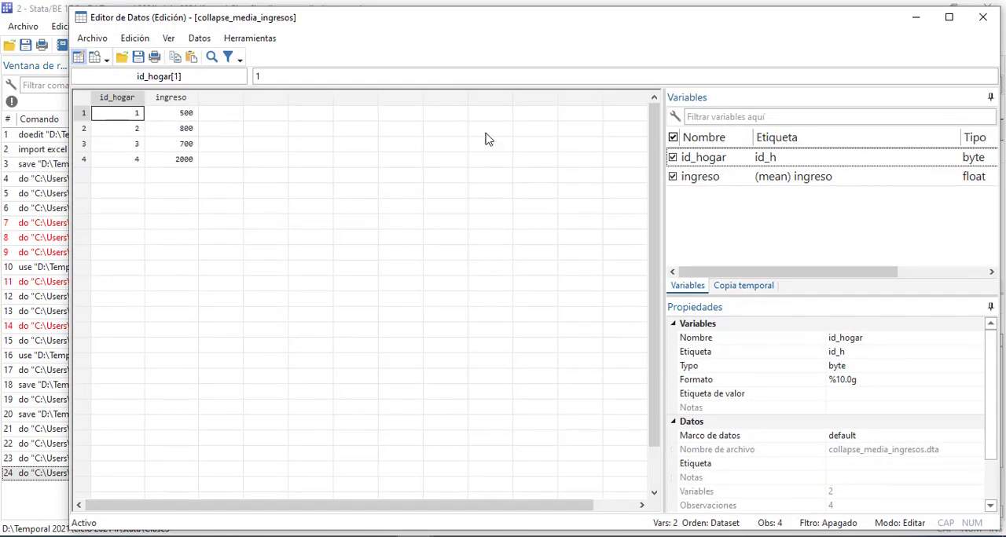
pyautogui.click(982, 17)
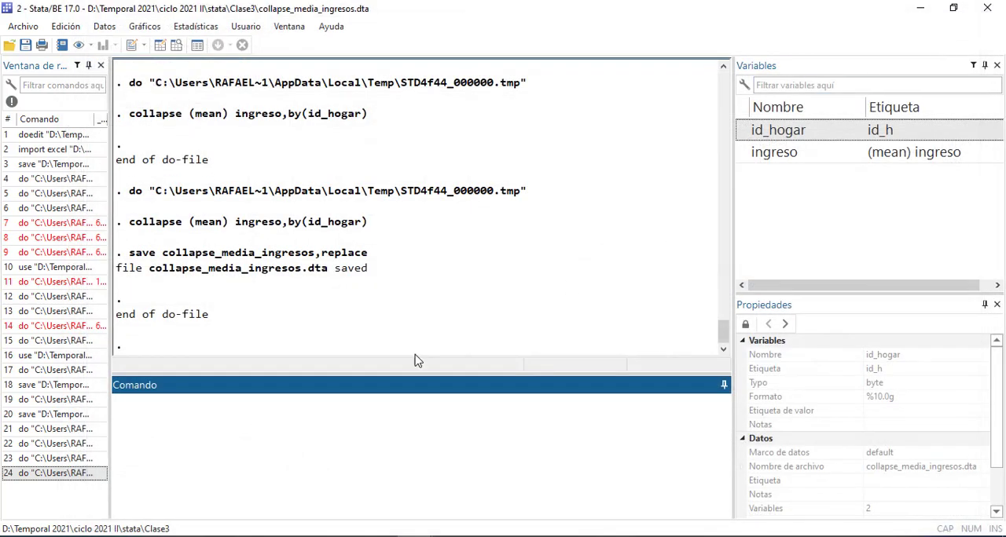
# Review the PARTE 4 and PARTE 5 lines of the do-file that load and browse the saved sum and mean datasets
pyautogui.moveTo(425, 536)
pyautogui.click(567, 497)
pyautogui.scroll(-2, 539, 399)
pyautogui.scroll(-1, 538, 398)
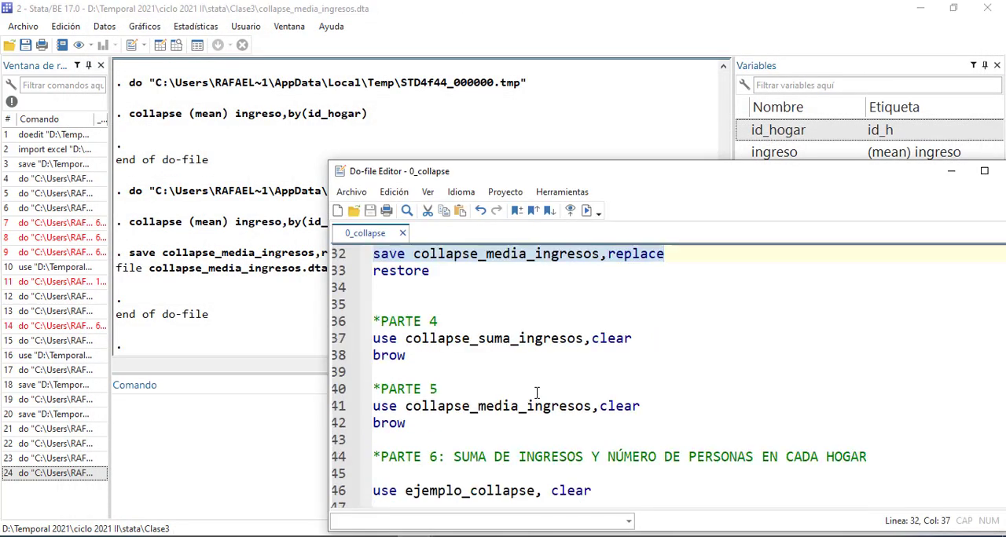
pyautogui.click(426, 359)
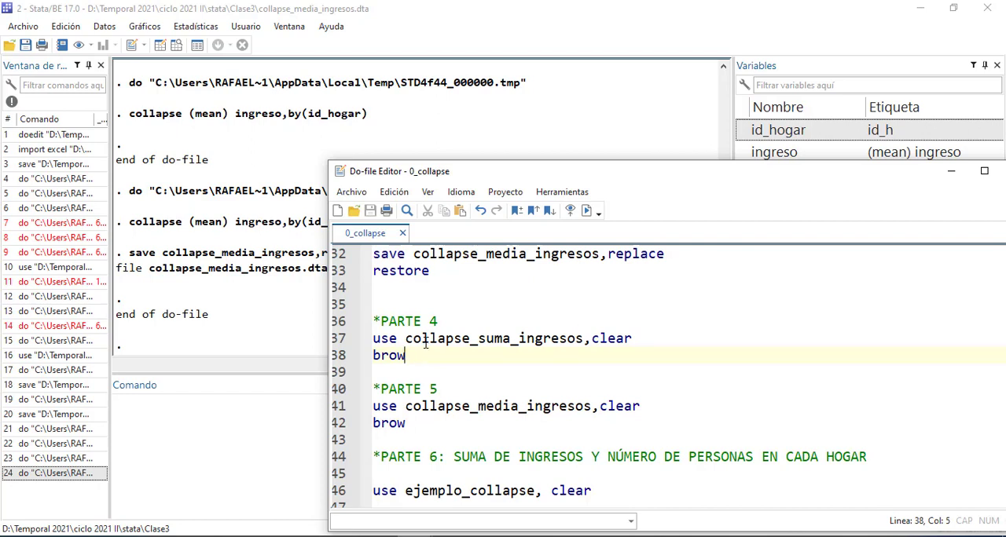
# Switch to the Clase3 folder in File Explorer and copy its address as text
pyautogui.click(118, 536)
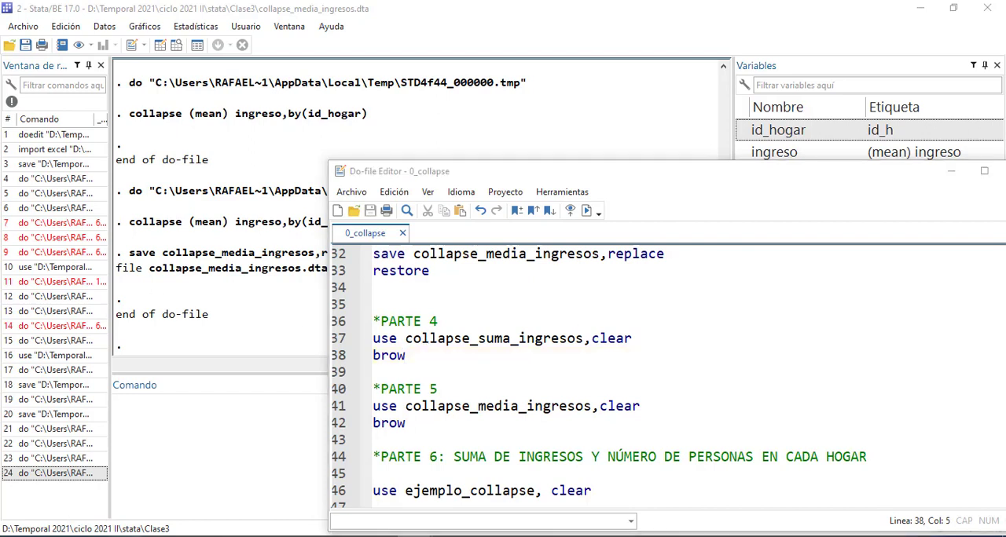
pyautogui.moveTo(715, 509)
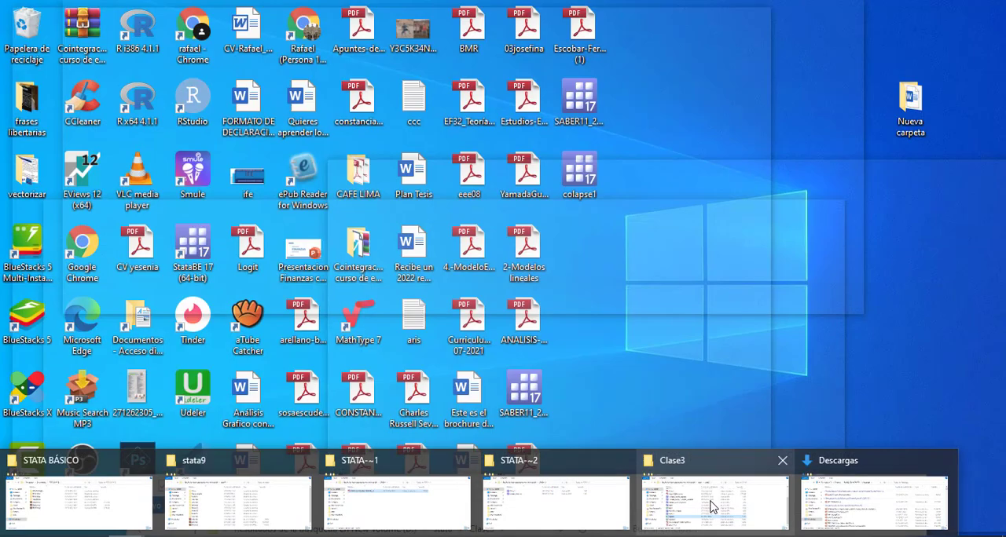
pyautogui.click(711, 506)
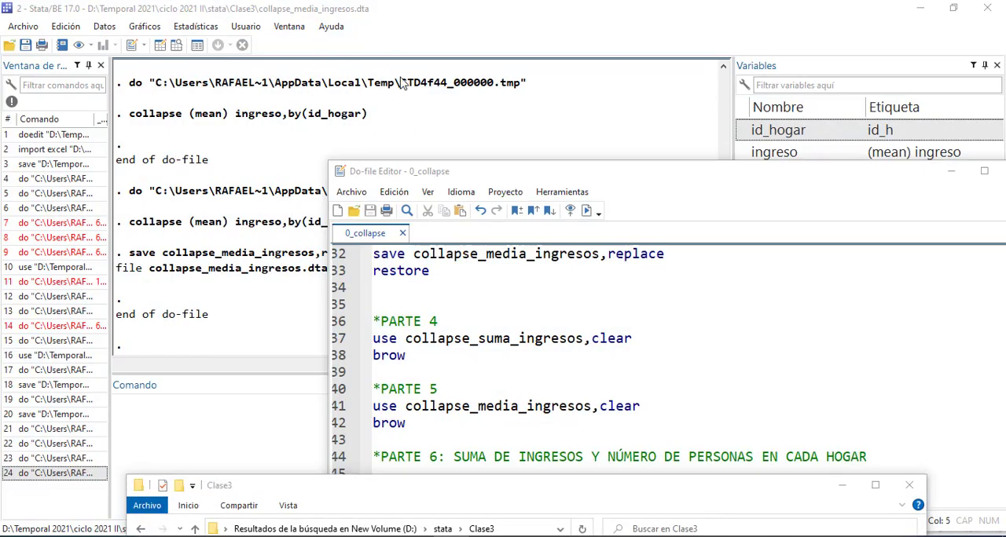
pyautogui.moveTo(329, 496); pyautogui.dragTo(342, 209)
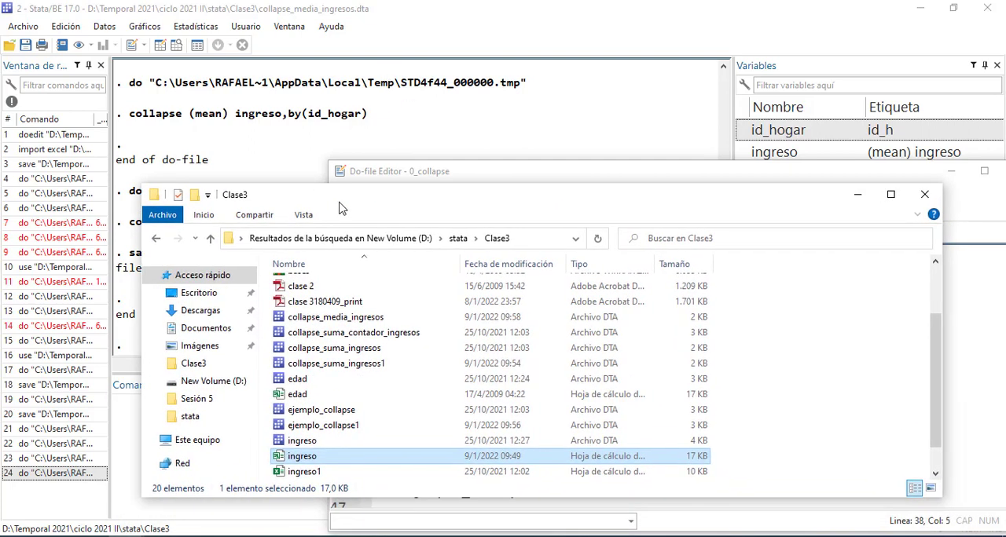
pyautogui.rightClick(506, 240)
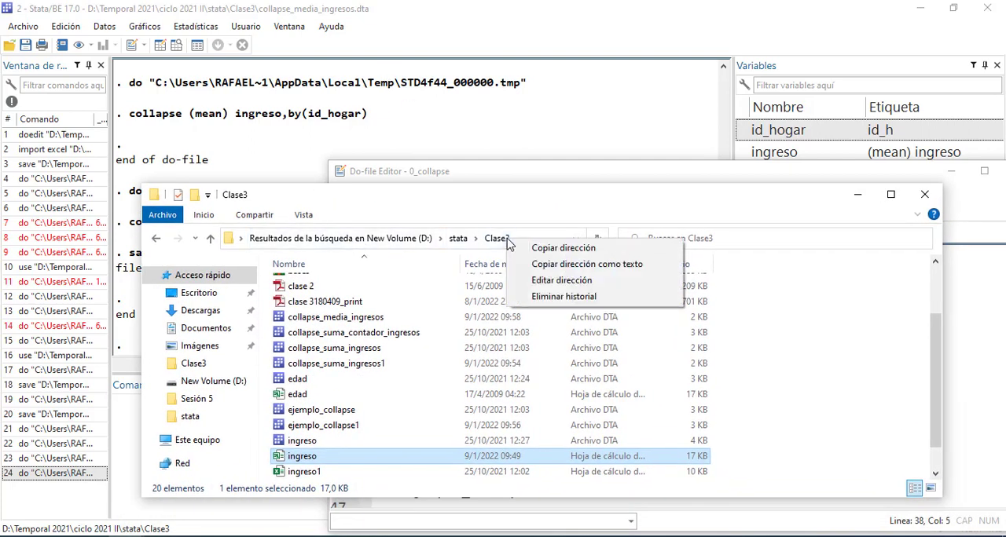
pyautogui.click(581, 264)
# Switch back to Stata and change the working directory to D:\Temporal 2021\ciclo 2021 II\stata\Clase3, using the copied address
pyautogui.click(242, 132)
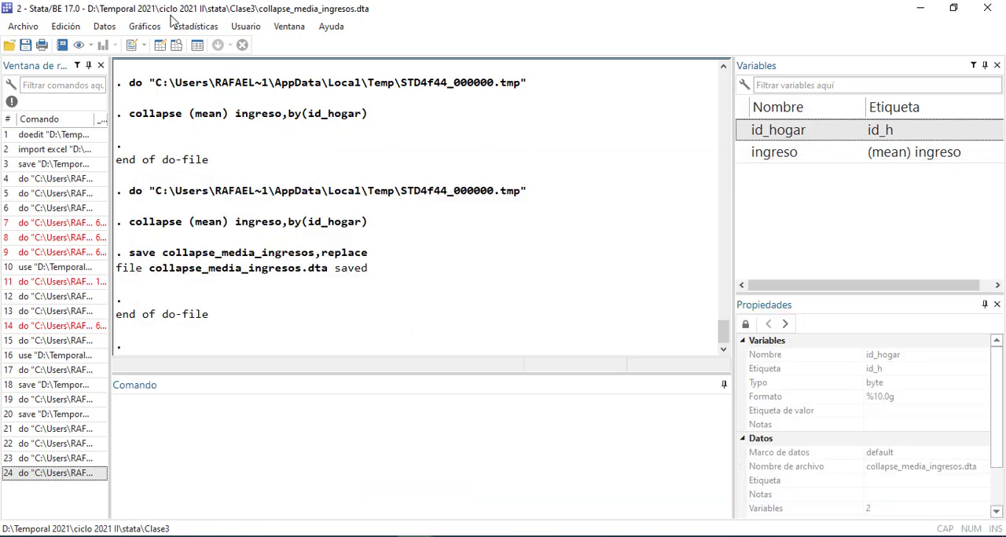
pyautogui.click(23, 29)
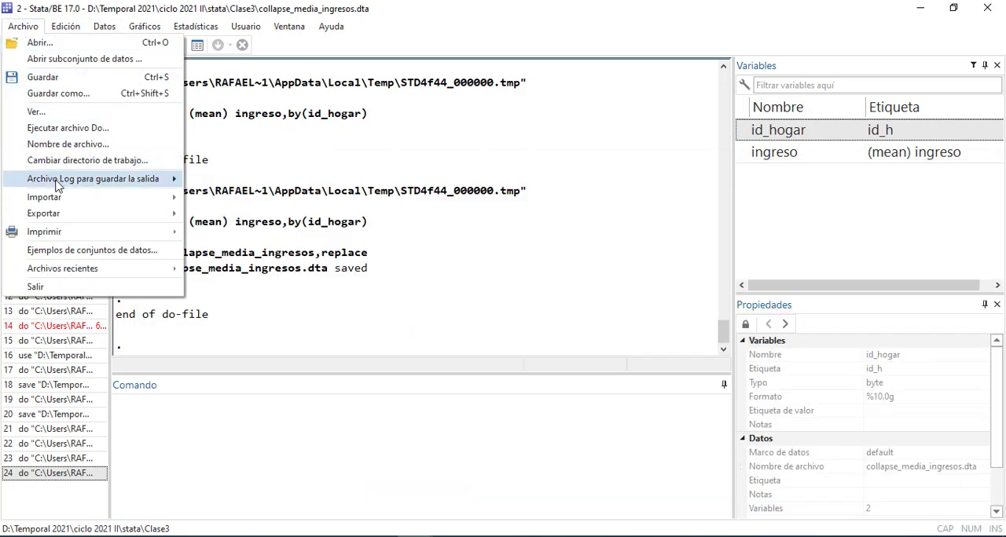
pyautogui.moveTo(60, 183)
pyautogui.click(90, 160)
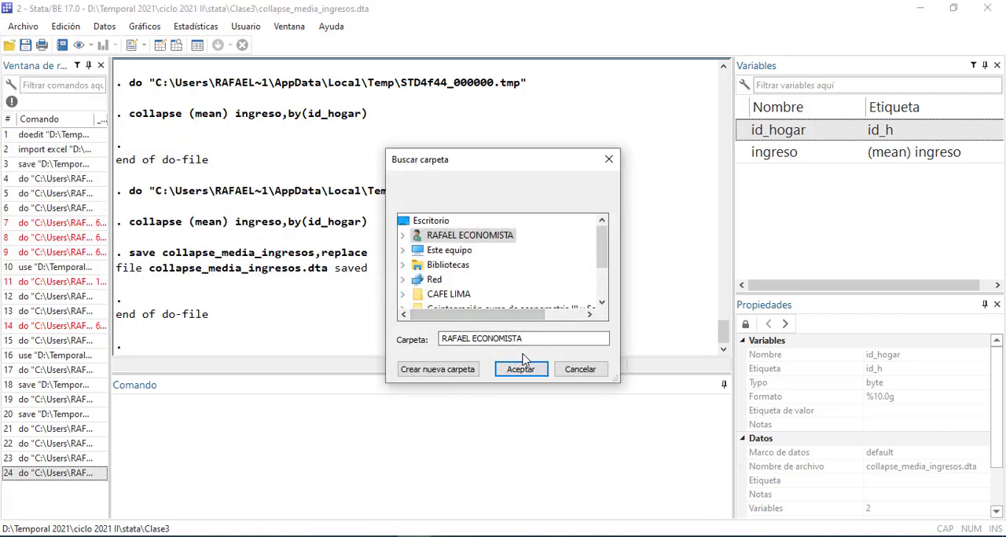
pyautogui.click(425, 369)
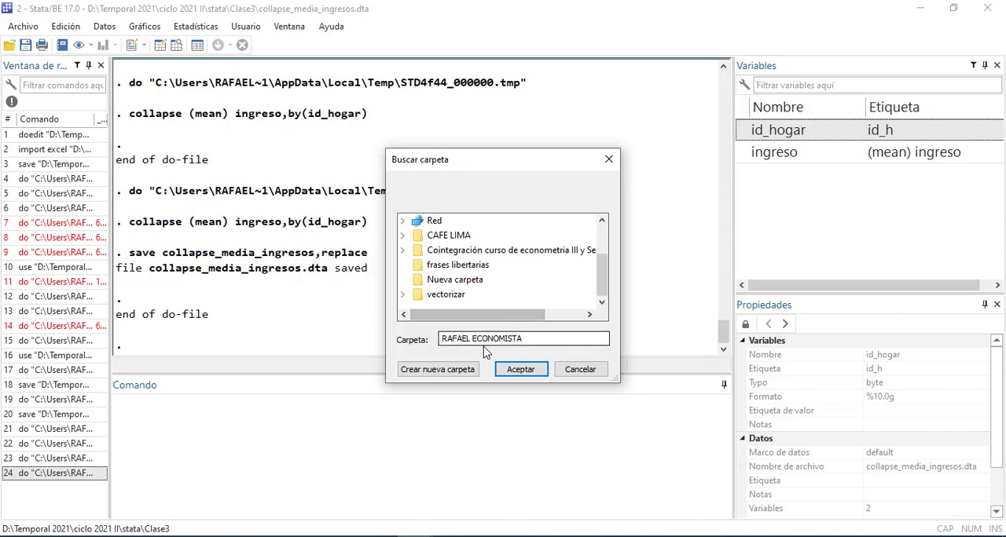
pyautogui.moveTo(528, 339); pyautogui.dragTo(385, 334)
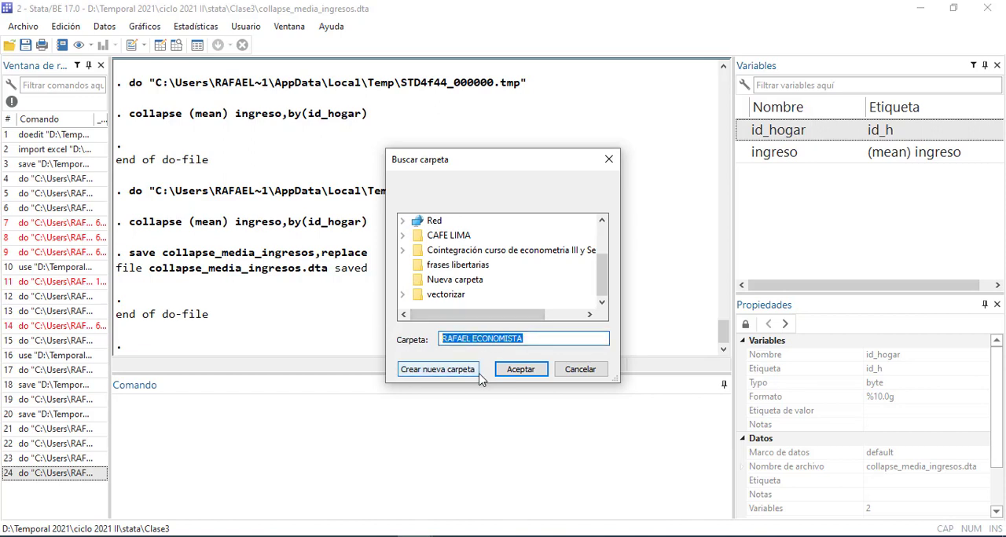
pyautogui.write('D:\\Temporal 2021\\ciclo 2021 II\\stata\\Clase3')
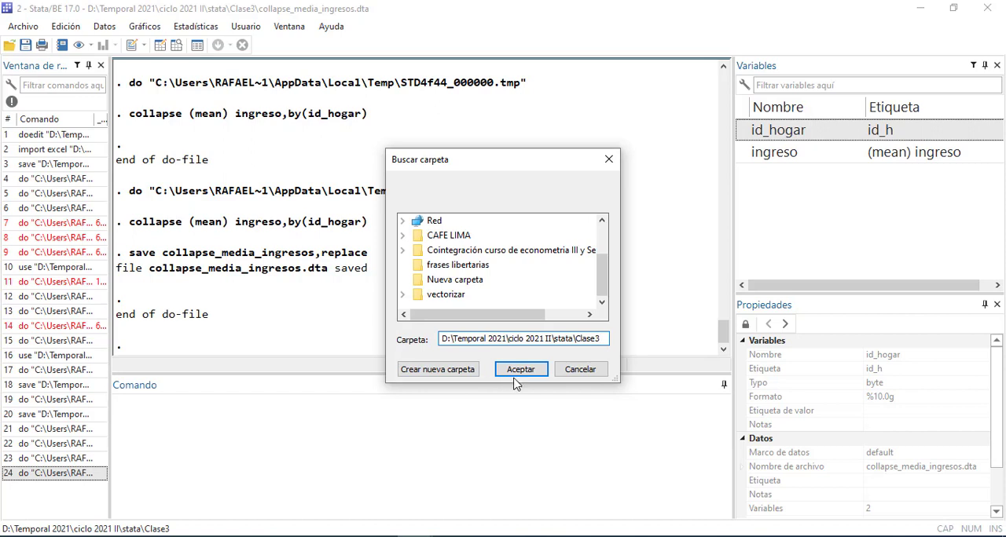
pyautogui.click(520, 370)
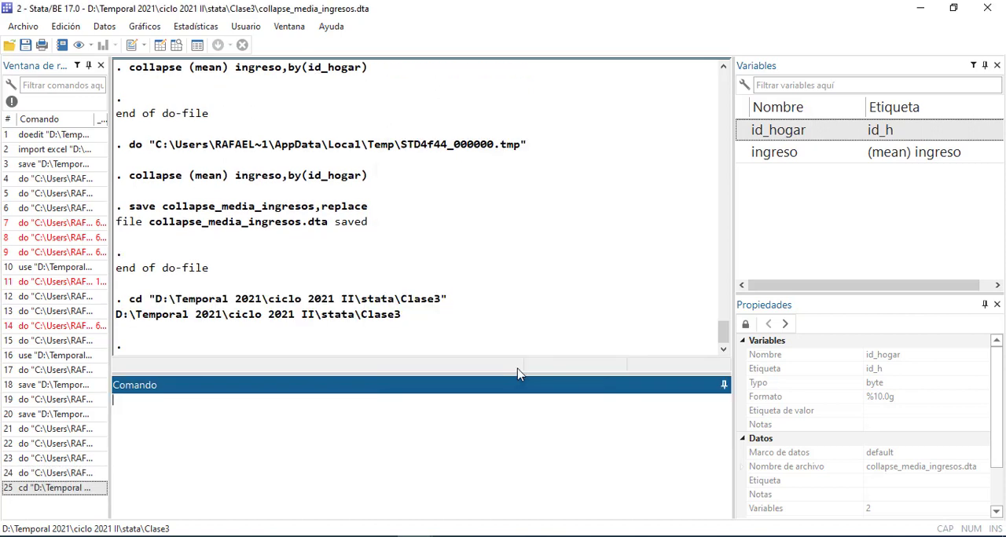
# Run the PARTE 4 lines use collapse_suma_ingresos,clear and brow from the do-file, and view the household sums in the Data Editor
pyautogui.click(415, 536)
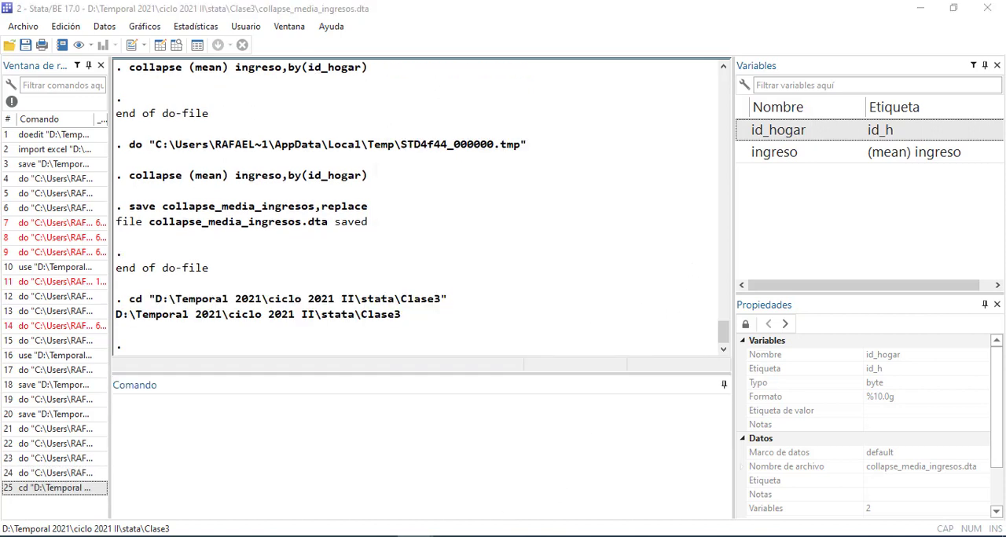
pyautogui.click(546, 512)
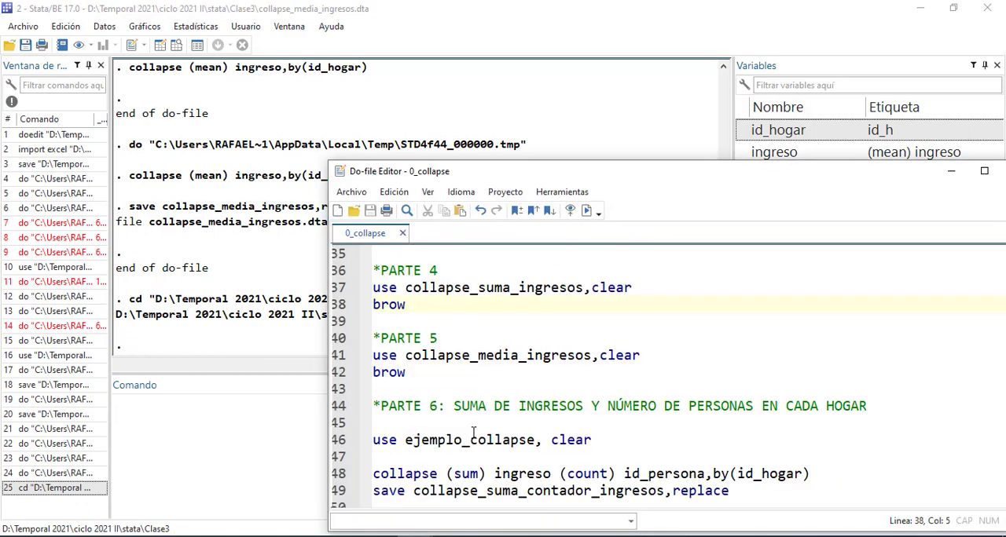
pyautogui.moveTo(662, 358); pyautogui.dragTo(366, 363)
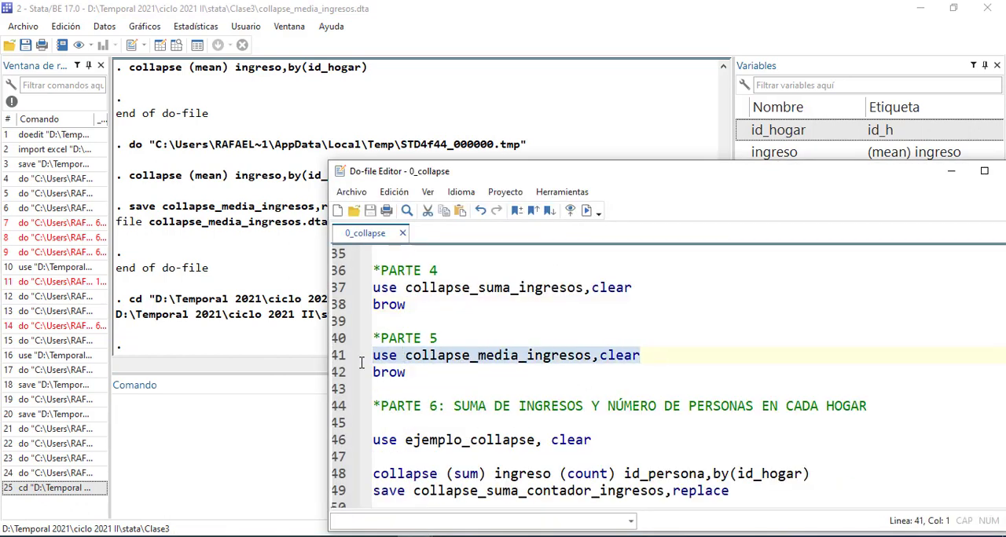
pyautogui.click(437, 338)
pyautogui.moveTo(404, 305); pyautogui.dragTo(362, 283)
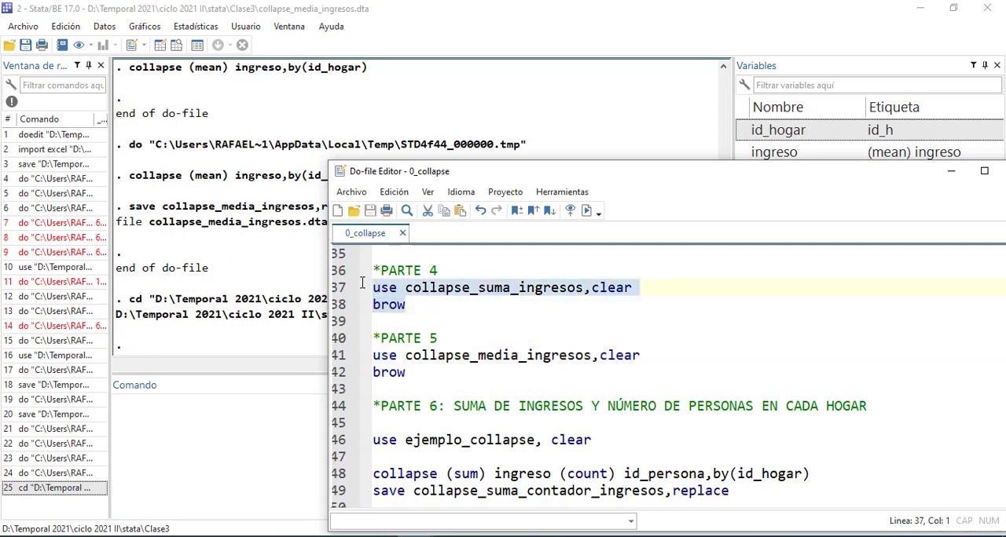
pyautogui.hotkey('ctrl', 'd')
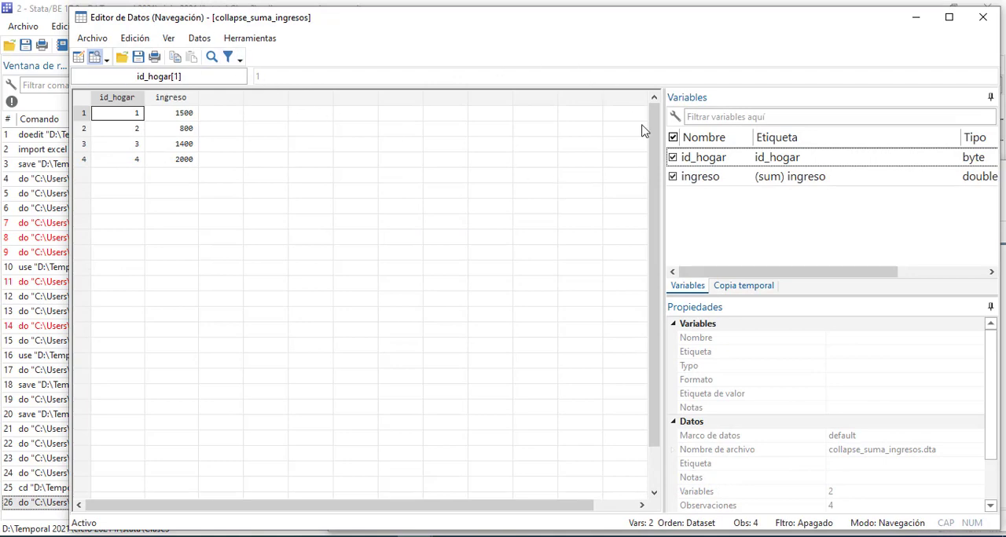
pyautogui.click(980, 18)
# Run the PARTE 5 lines use collapse_media_ingresos,clear and brow, and view the household means in the Data Editor
pyautogui.click(506, 308)
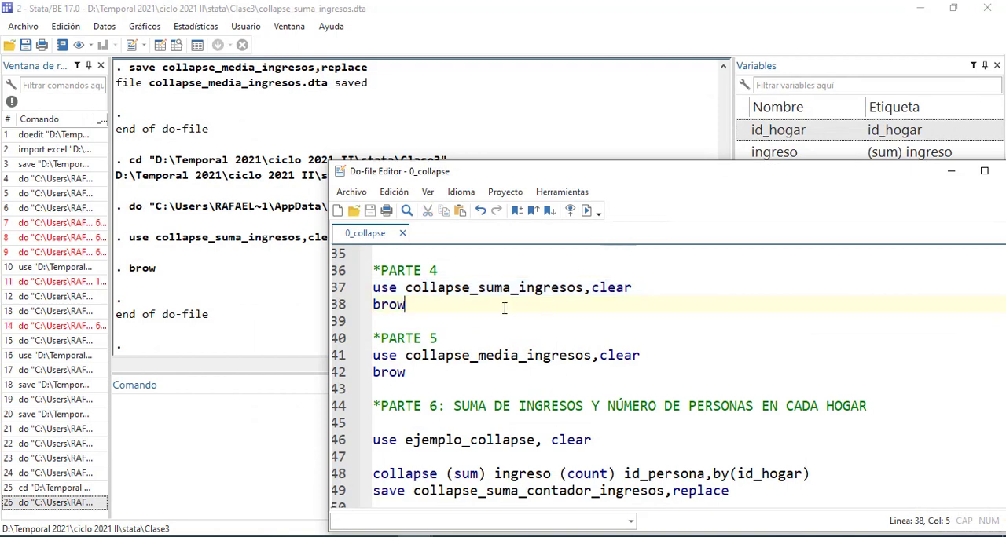
pyautogui.click(366, 355)
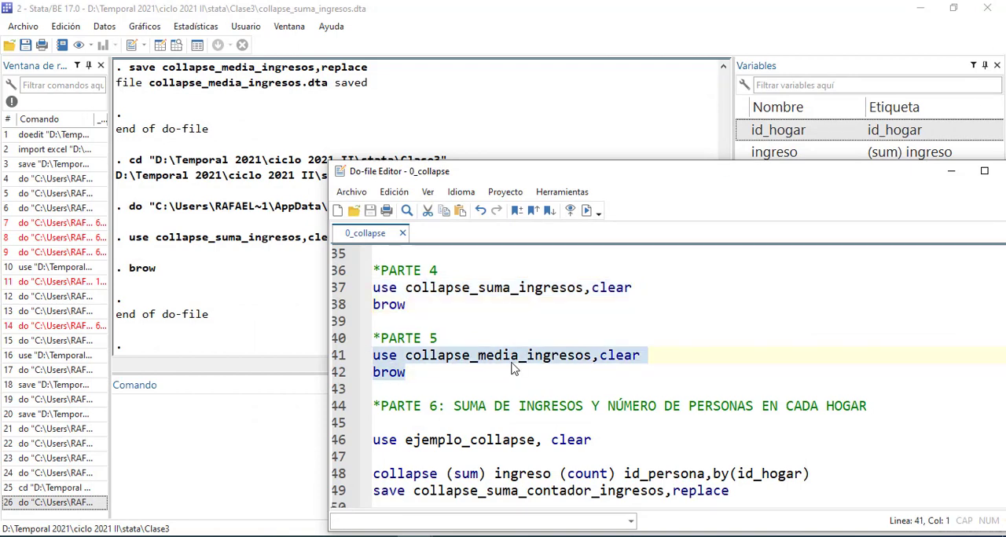
pyautogui.hotkey('ctrl', 'd')
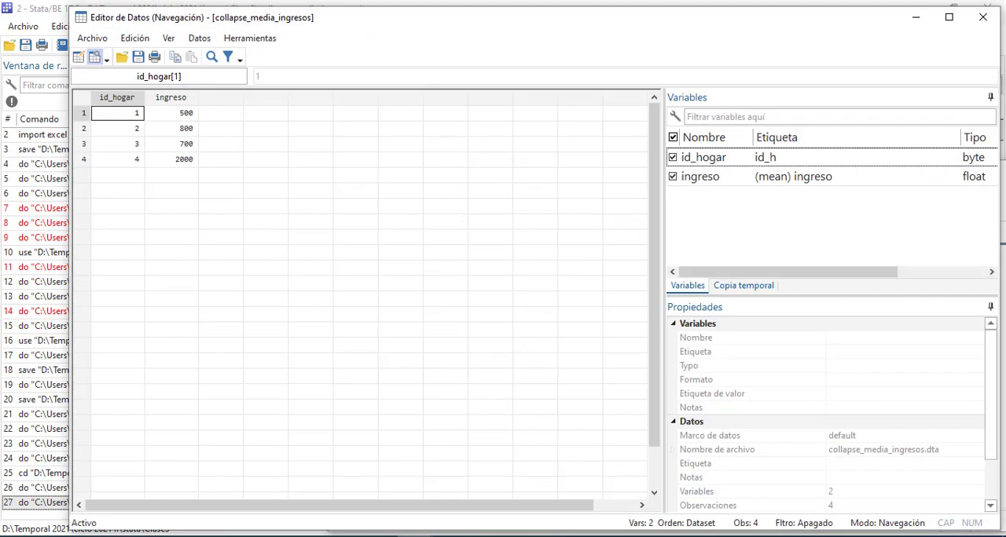
pyautogui.click(984, 11)
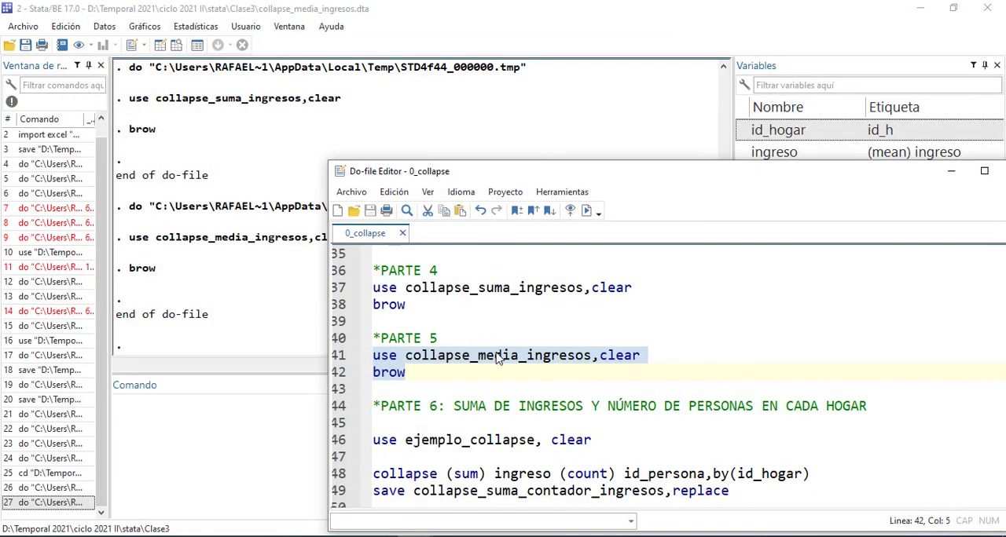
# Change the PARTE 6 dataset name to ejemplo_collapse1, run that use line, and uncover the variable list to check its variables
pyautogui.scroll(-1, 493, 355)
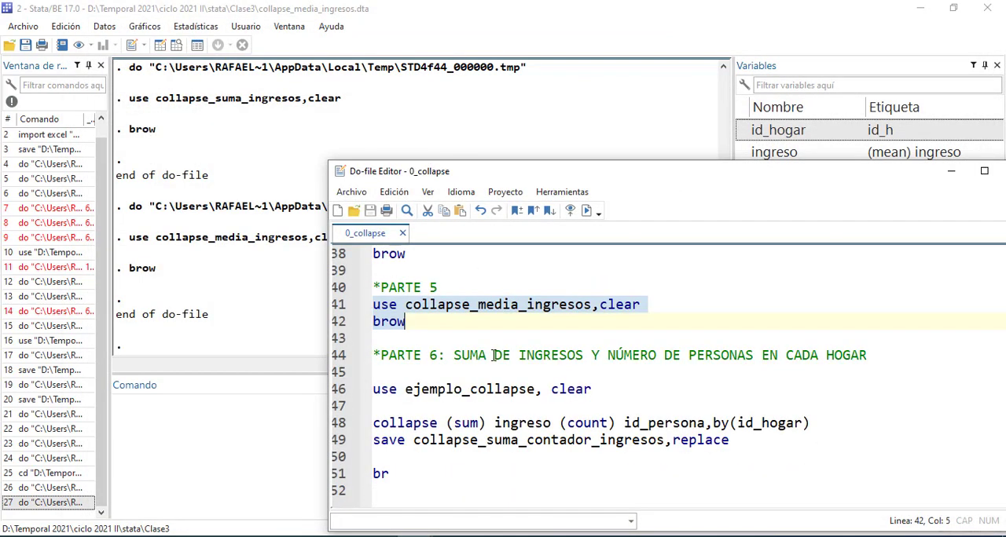
pyautogui.click(537, 388)
pyautogui.write('1')
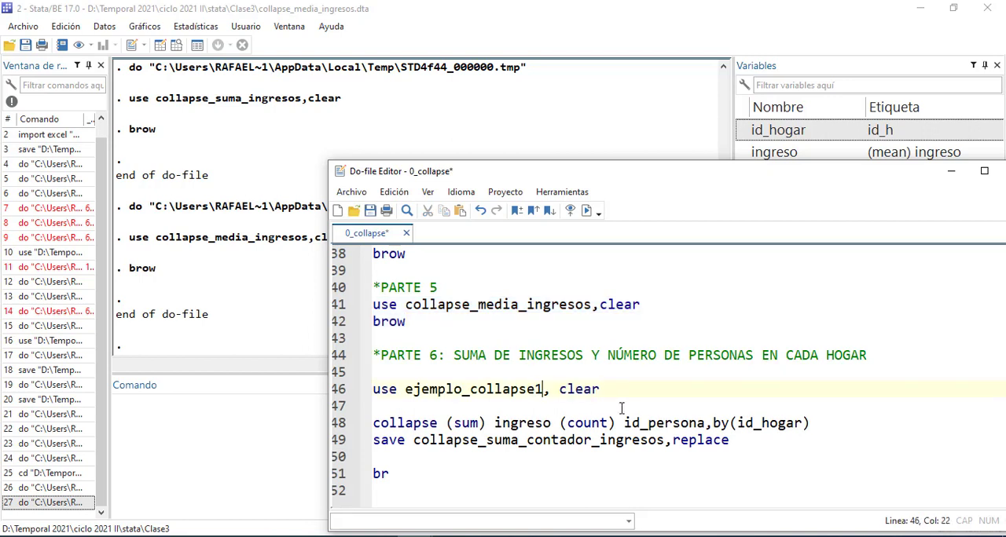
pyautogui.moveTo(638, 392); pyautogui.dragTo(357, 387)
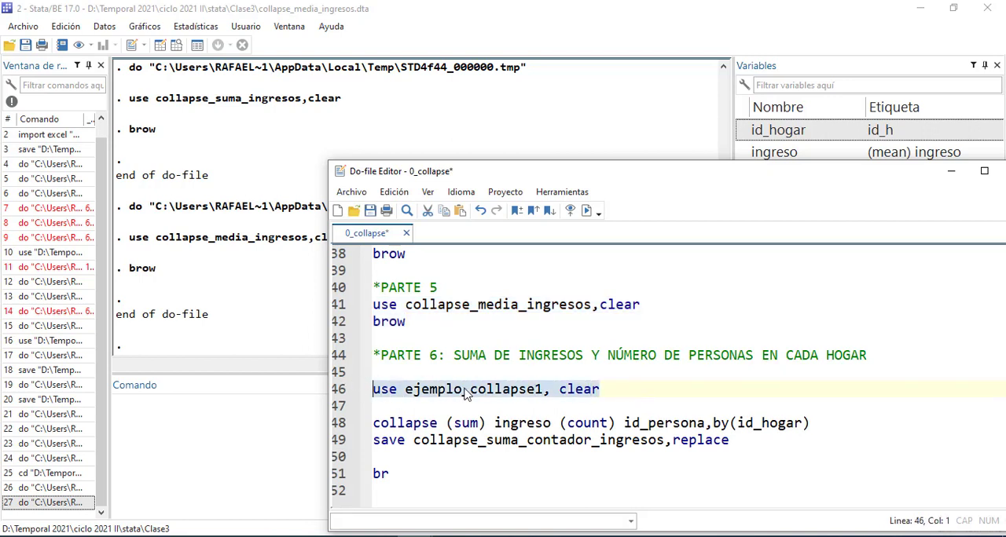
pyautogui.hotkey('ctrl', 'd')
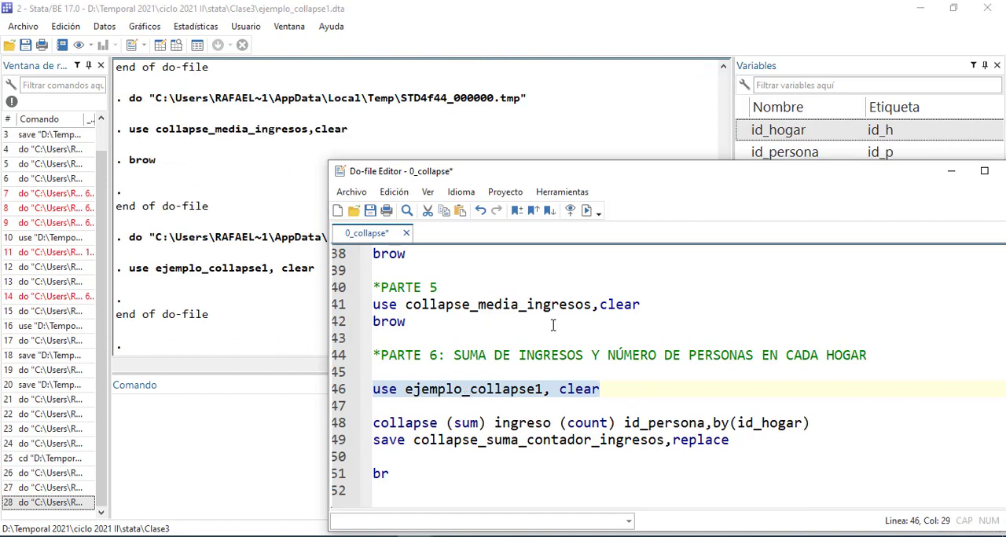
pyautogui.moveTo(667, 176); pyautogui.dragTo(604, 309)
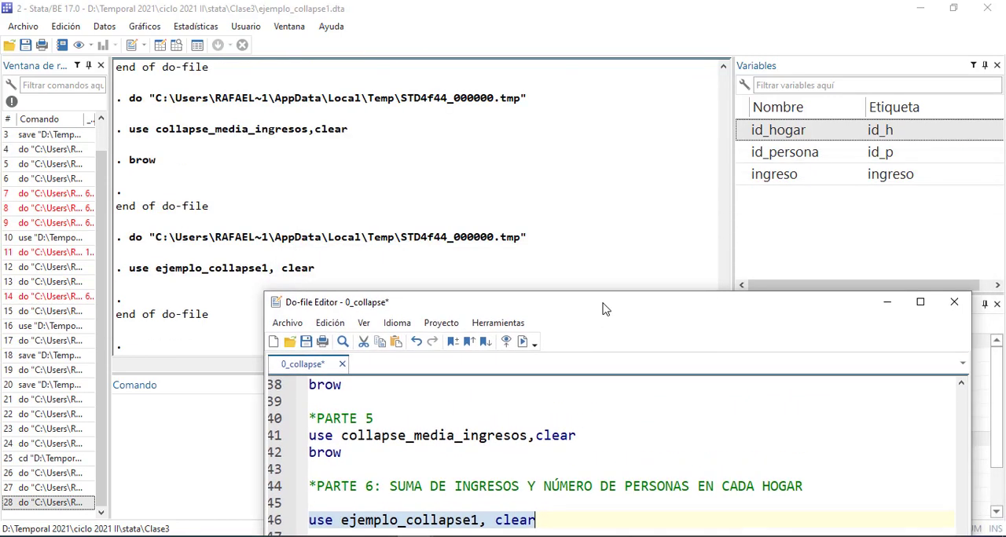
pyautogui.click(693, 88)
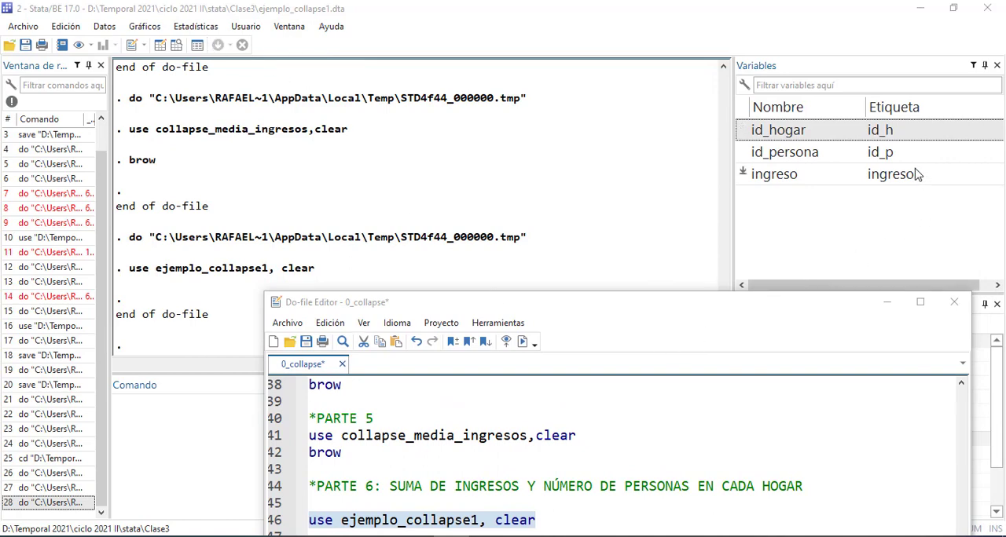
# Try to run the two do-file lines that rename id_h to id_hogar and id_p to id_persona
pyautogui.scroll(4, 454, 415)
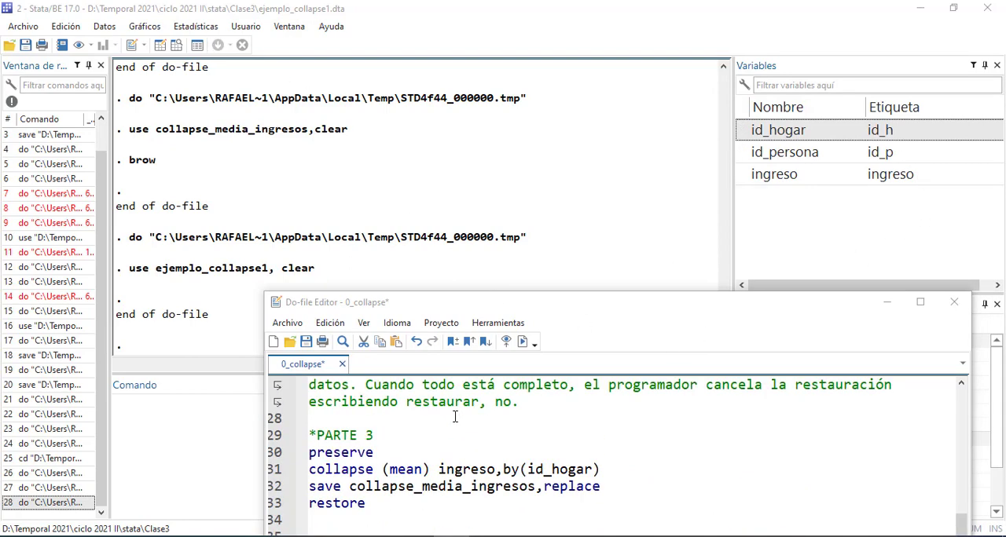
pyautogui.scroll(6, 454, 417)
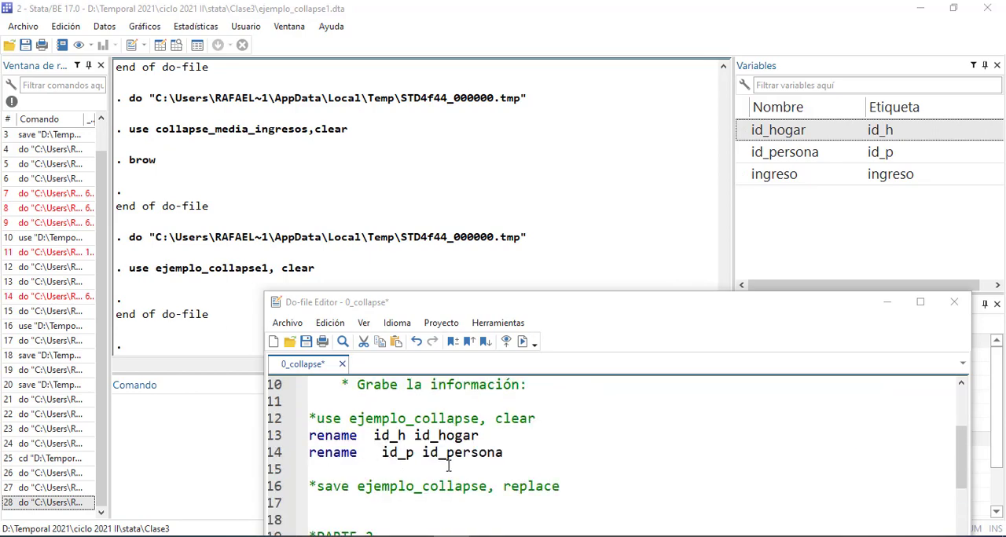
pyautogui.scroll(1, 464, 466)
pyautogui.scroll(-1, 500, 470)
pyautogui.moveTo(511, 456); pyautogui.dragTo(308, 435)
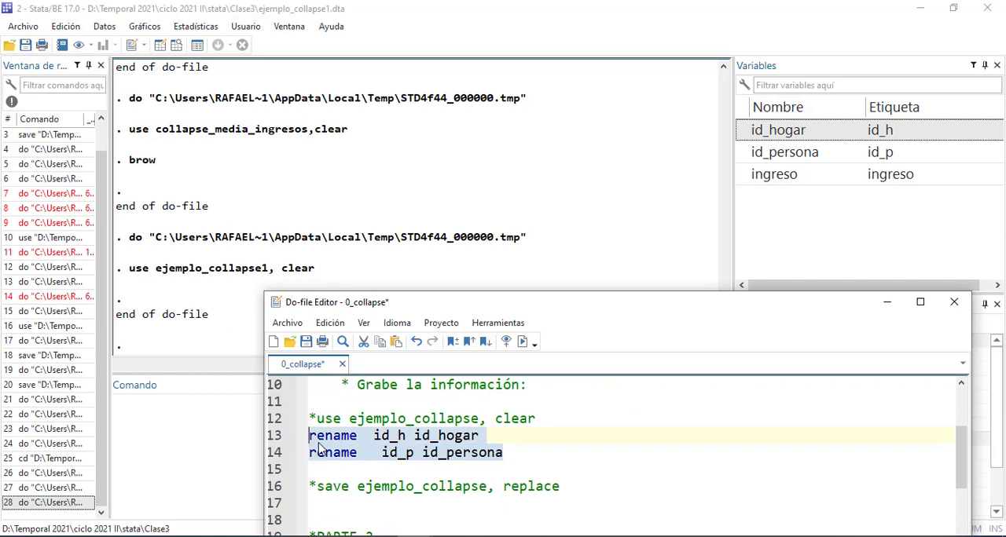
pyautogui.hotkey('ctrl', 'd')
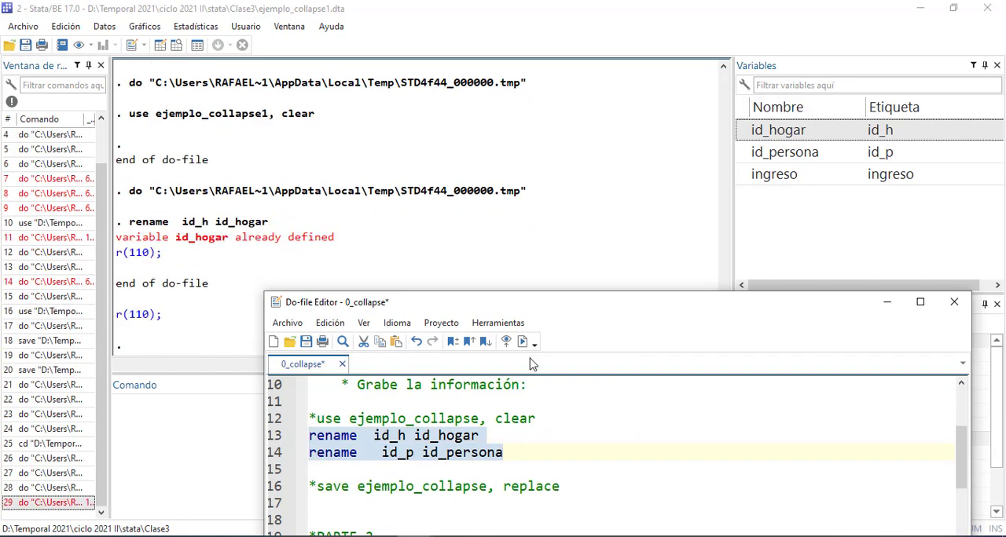
# Save the open dataset over ejemplo_collapse1.dta and return to the 0_collapse do-file
pyautogui.click(26, 47)
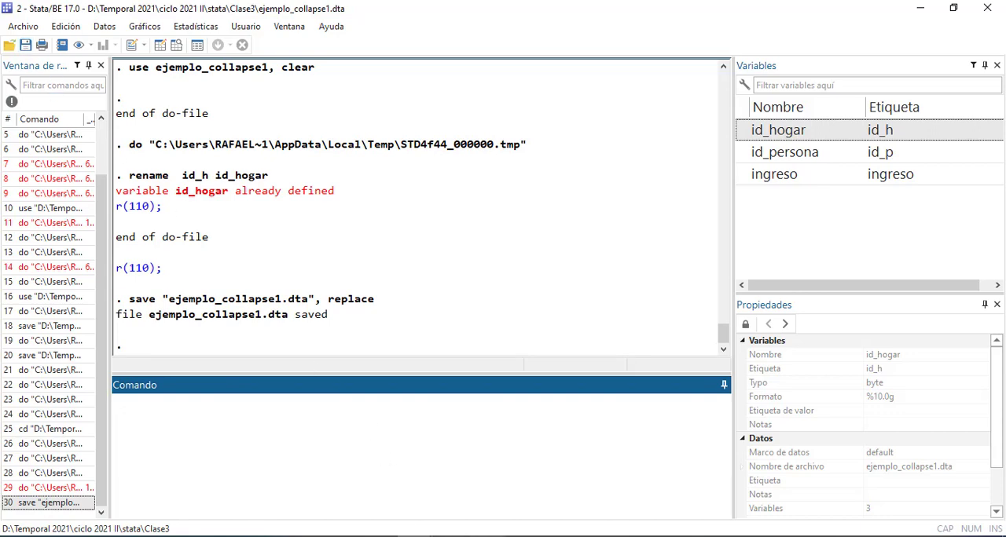
pyautogui.moveTo(415, 536)
pyautogui.click(561, 511)
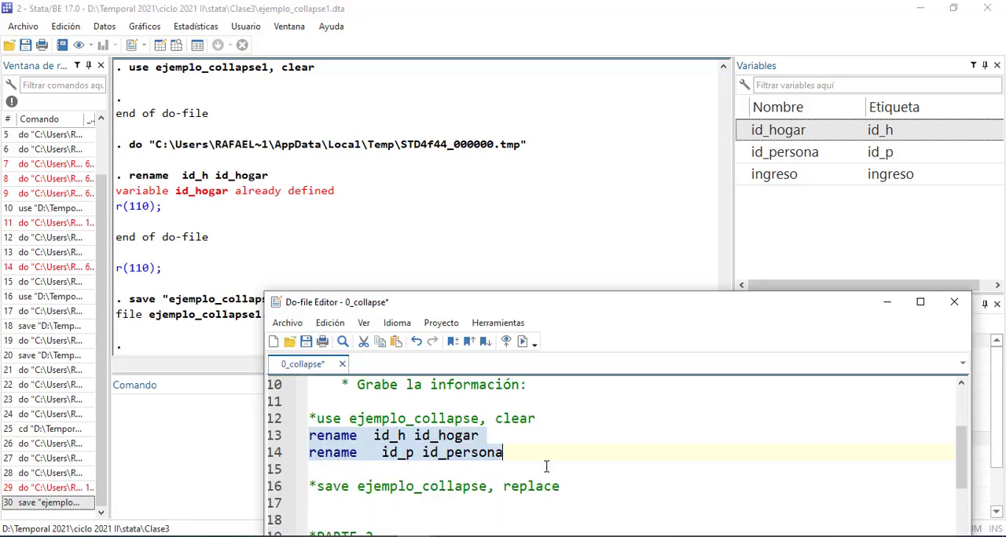
# Remove the open dataset from memory with the clear command
pyautogui.scroll(-5, 552, 473)
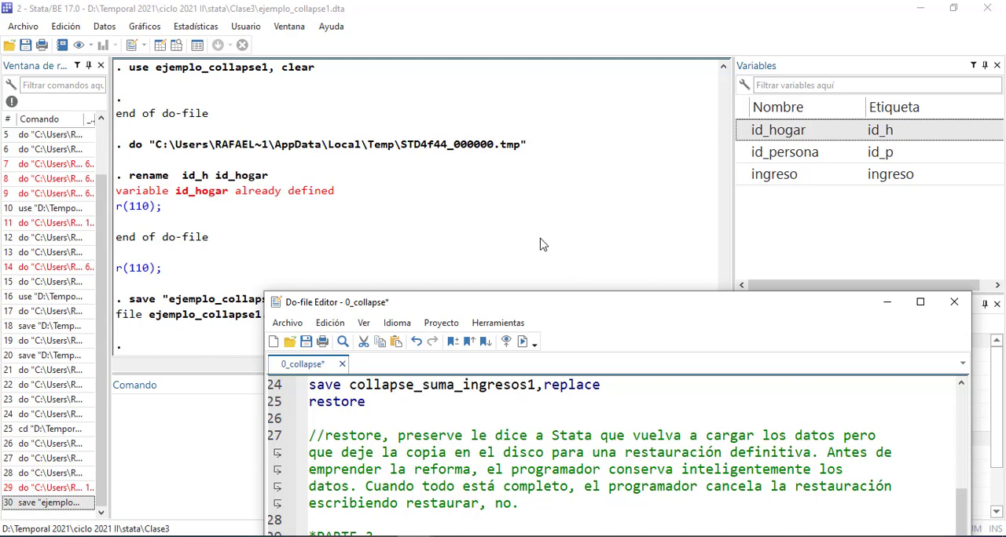
pyautogui.moveTo(583, 316); pyautogui.dragTo(586, 256)
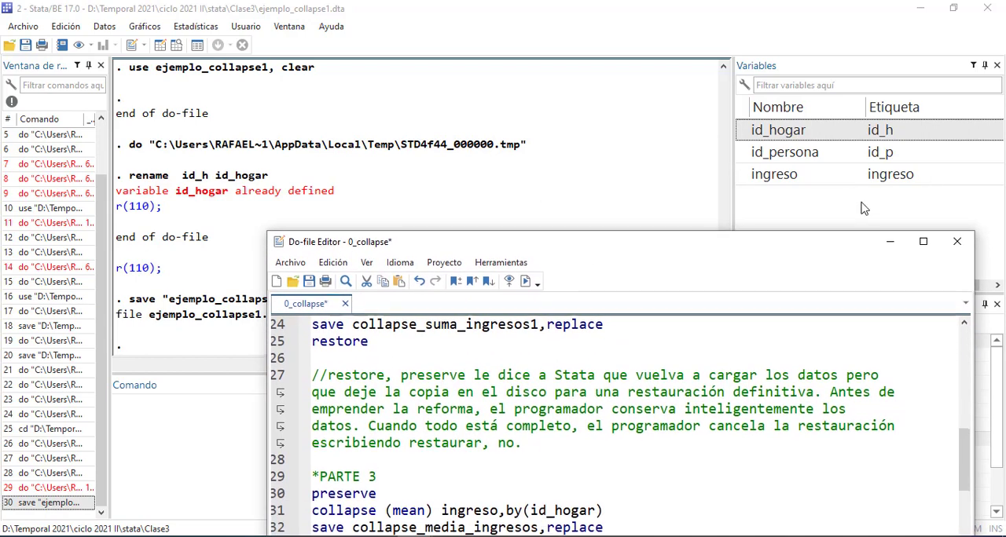
pyautogui.click(177, 448)
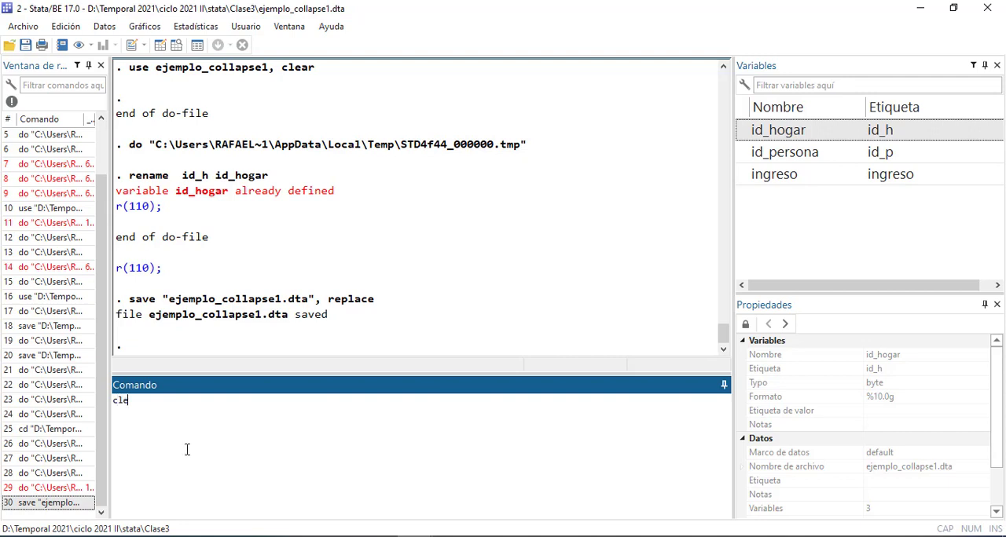
pyautogui.write('clear')
pyautogui.press('Return')
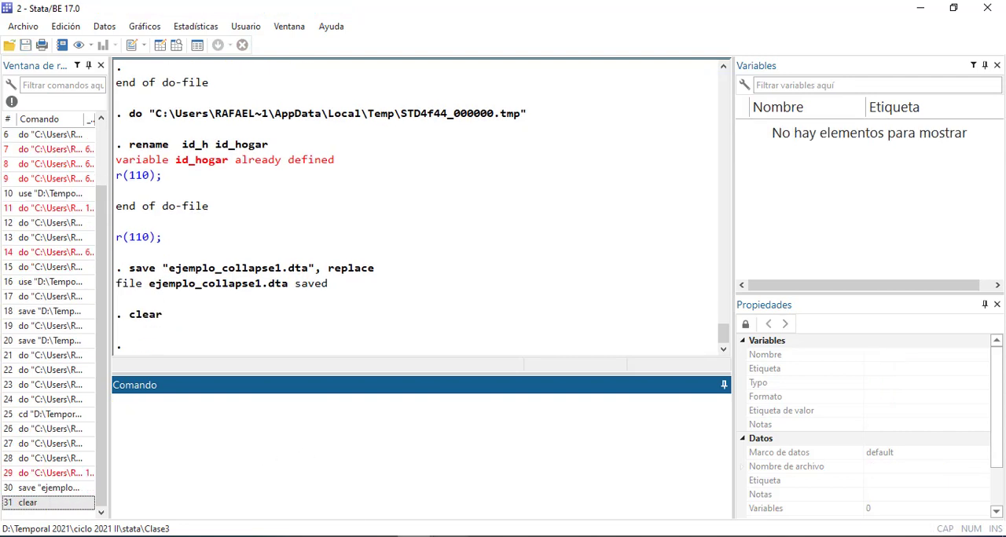
# Save the 0_collapse do-file and run its PARTE 6 line that loads ejemplo_collapse1 with the clear option
pyautogui.moveTo(413, 536)
pyautogui.click(586, 509)
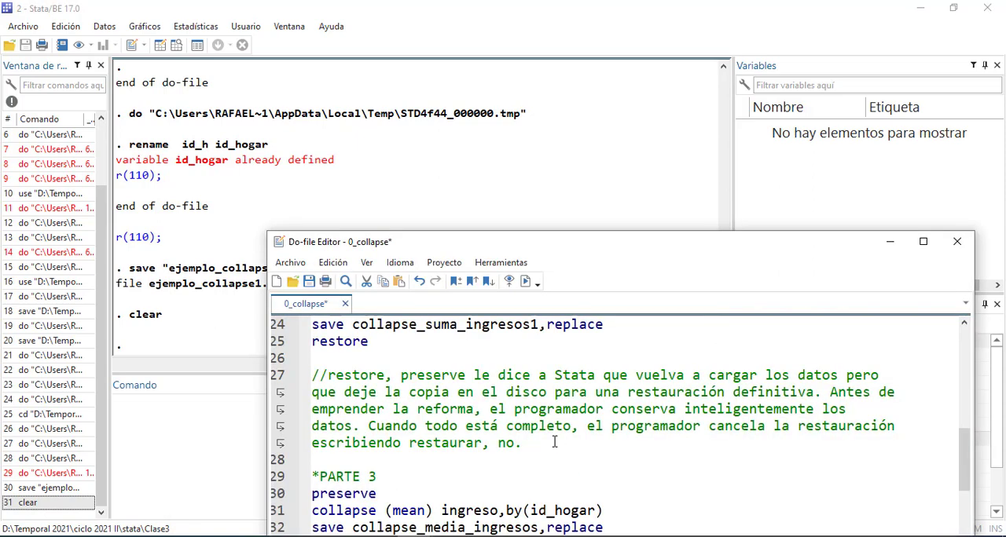
pyautogui.scroll(-1, 555, 443)
pyautogui.scroll(-5, 532, 464)
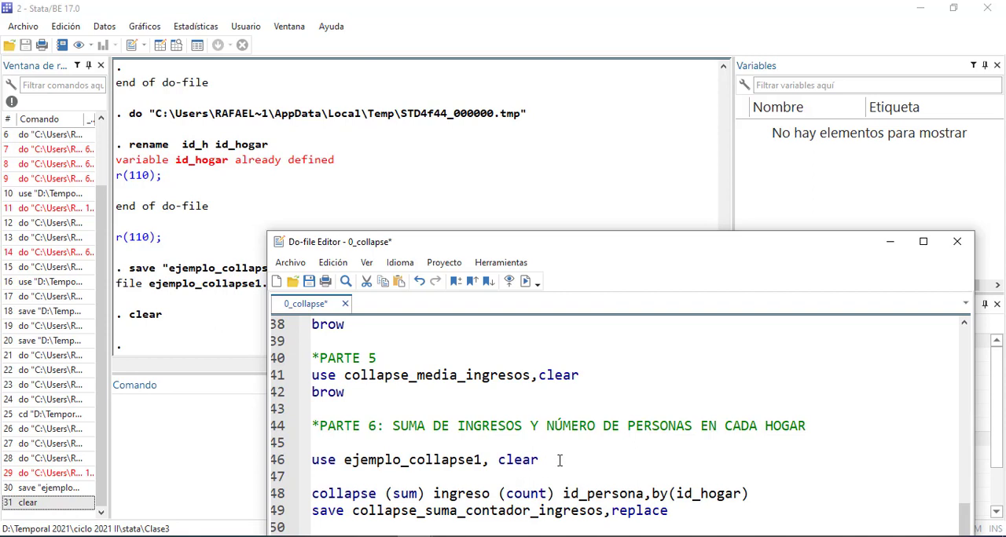
pyautogui.moveTo(548, 461); pyautogui.dragTo(277, 464)
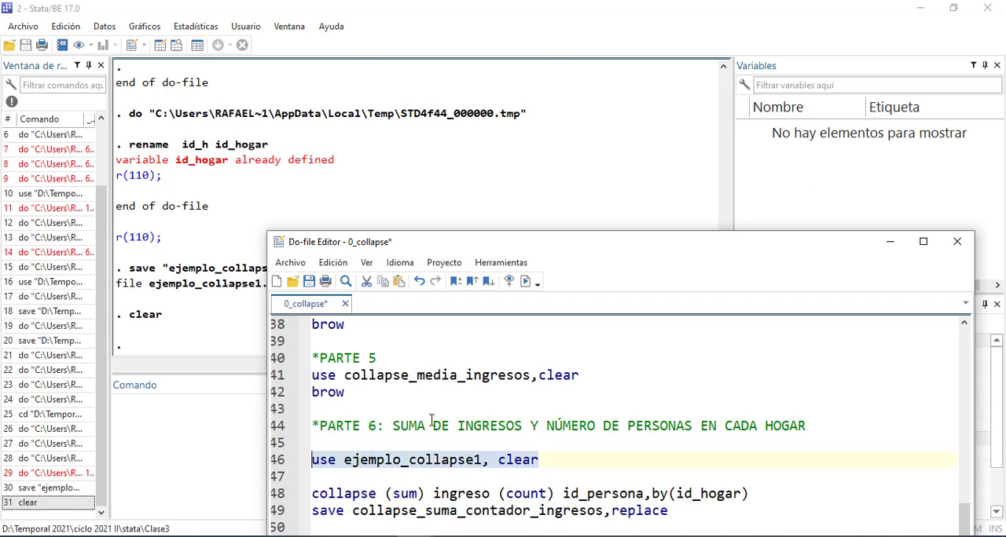
pyautogui.click(511, 406)
pyautogui.hotkey('ctrl', 's')
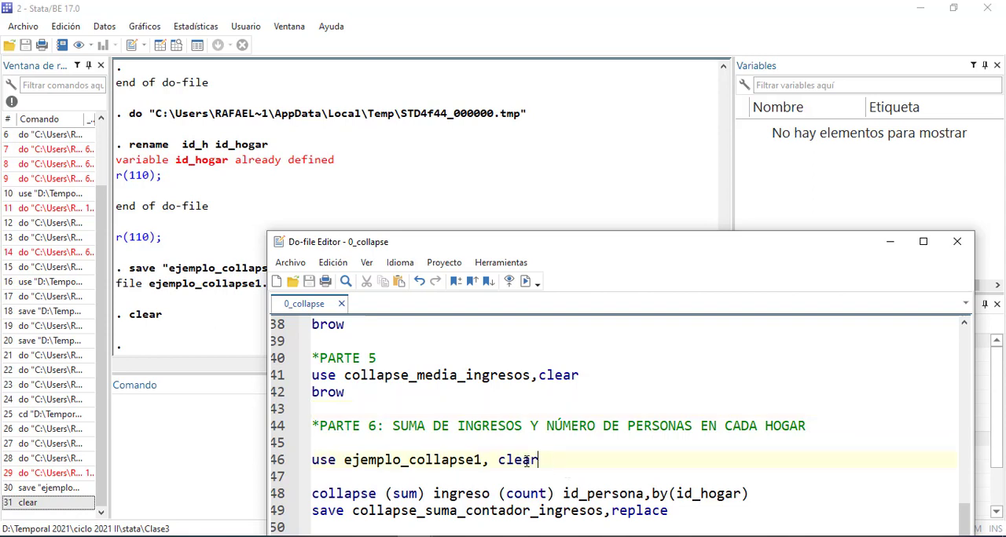
pyautogui.moveTo(548, 460); pyautogui.dragTo(285, 456)
pyautogui.hotkey('ctrl', 'd')
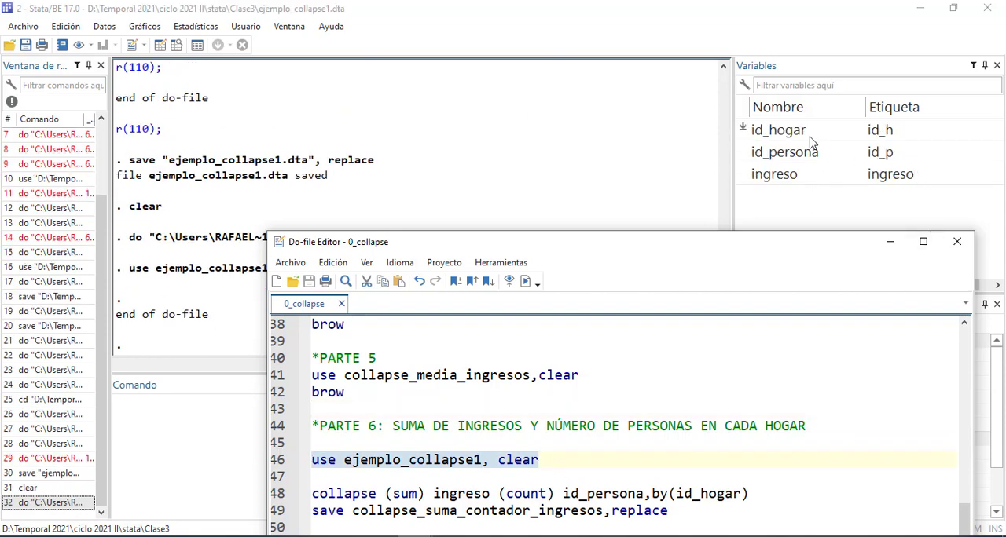
# Review the parts of the PARTE 6 collapse line and run it to sum ingreso and count id_persona by id_hogar
pyautogui.click(480, 487)
pyautogui.moveTo(593, 246); pyautogui.dragTo(572, 123)
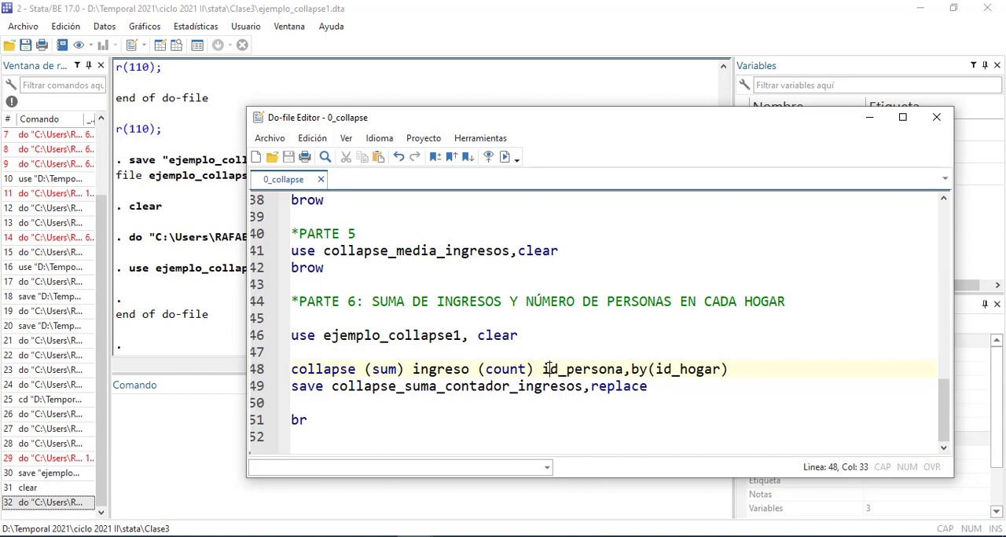
pyautogui.moveTo(475, 369); pyautogui.dragTo(300, 372)
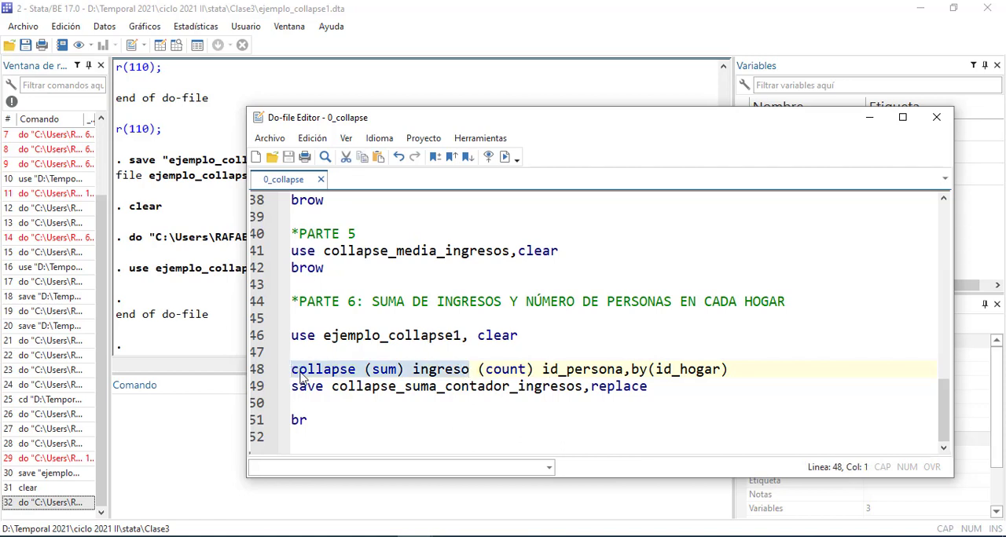
pyautogui.moveTo(486, 369); pyautogui.dragTo(622, 369)
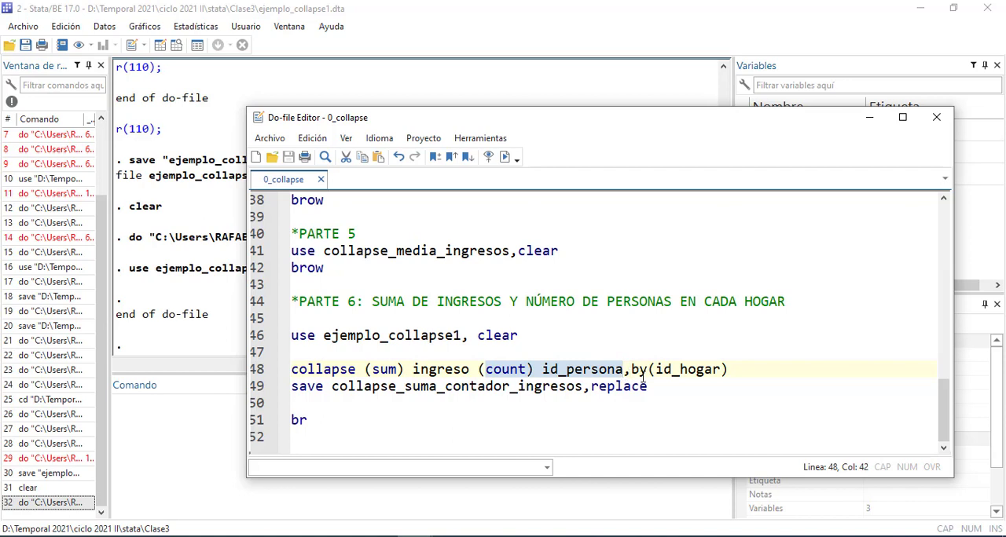
pyautogui.moveTo(633, 369); pyautogui.dragTo(743, 367)
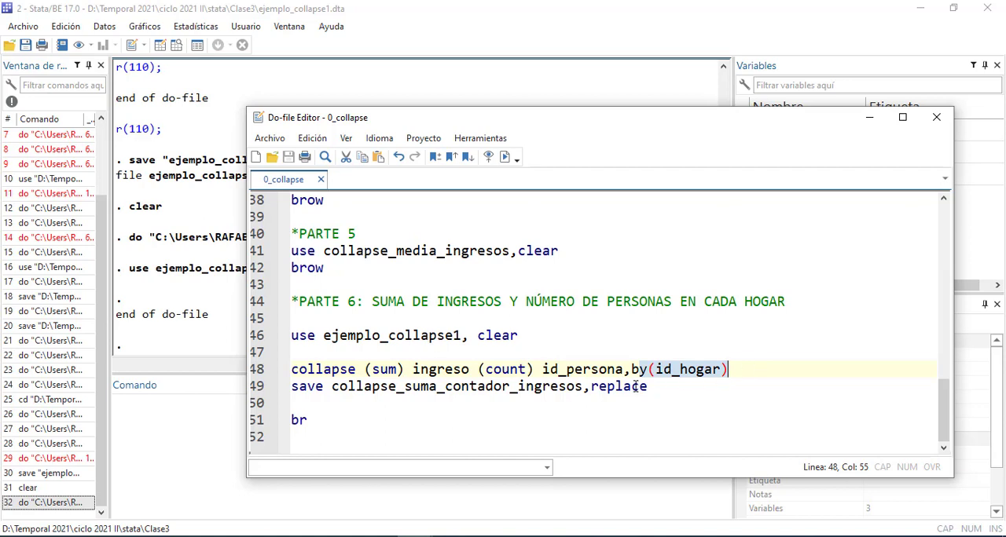
pyautogui.moveTo(689, 118); pyautogui.dragTo(663, 219)
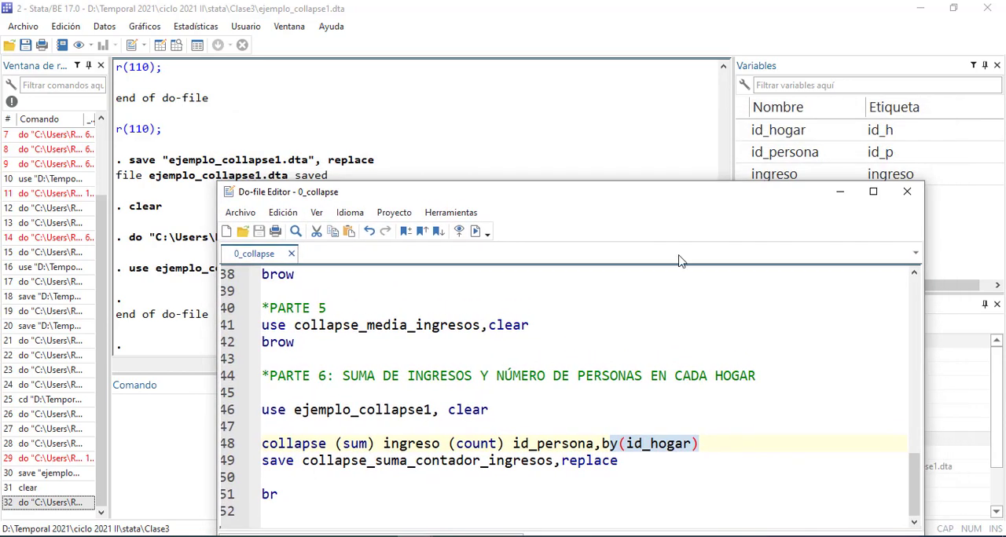
pyautogui.moveTo(708, 442); pyautogui.dragTo(226, 442)
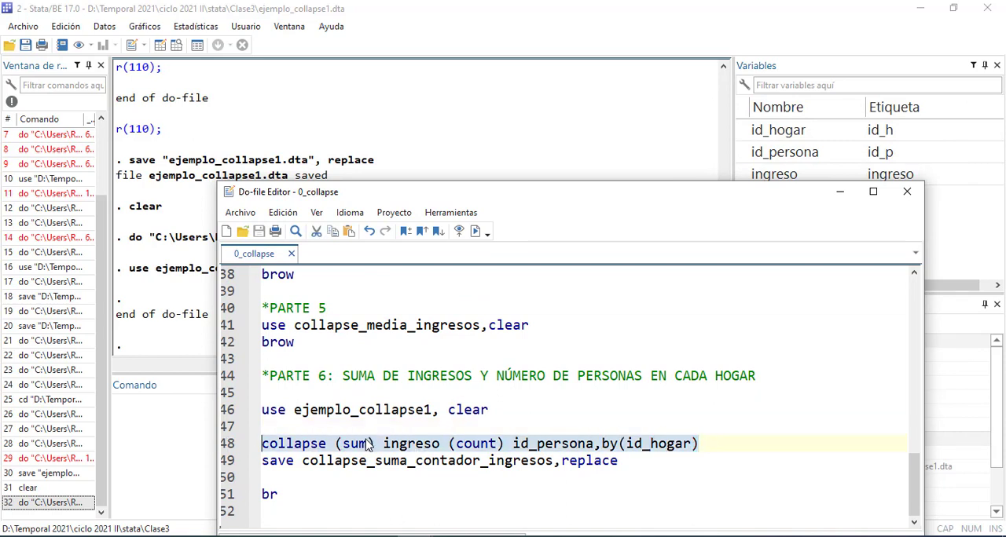
pyautogui.hotkey('ctrl', 'd')
pyautogui.moveTo(652, 202); pyautogui.dragTo(644, 322)
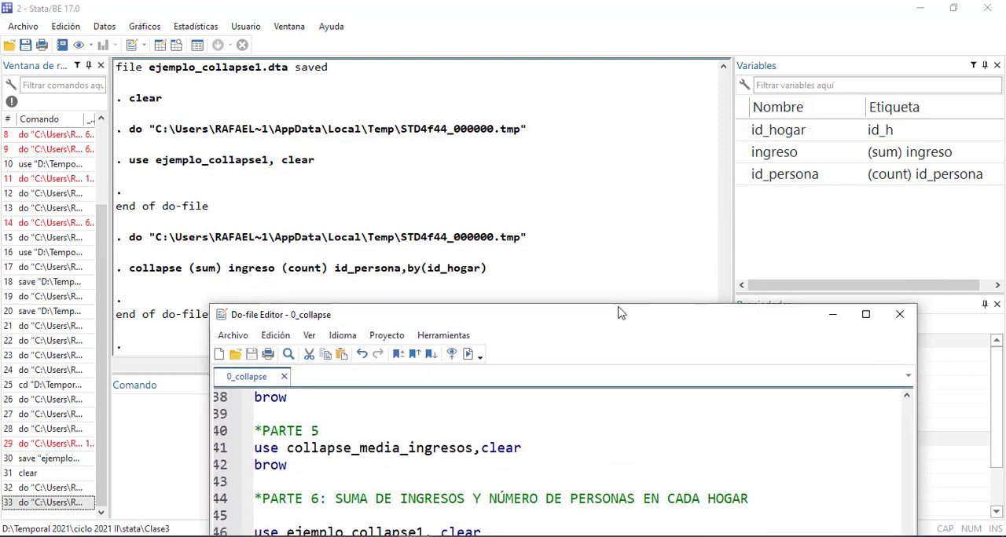
# Inspect the collapsed household income sums and person counts in the data editor, and close it
pyautogui.click(202, 44)
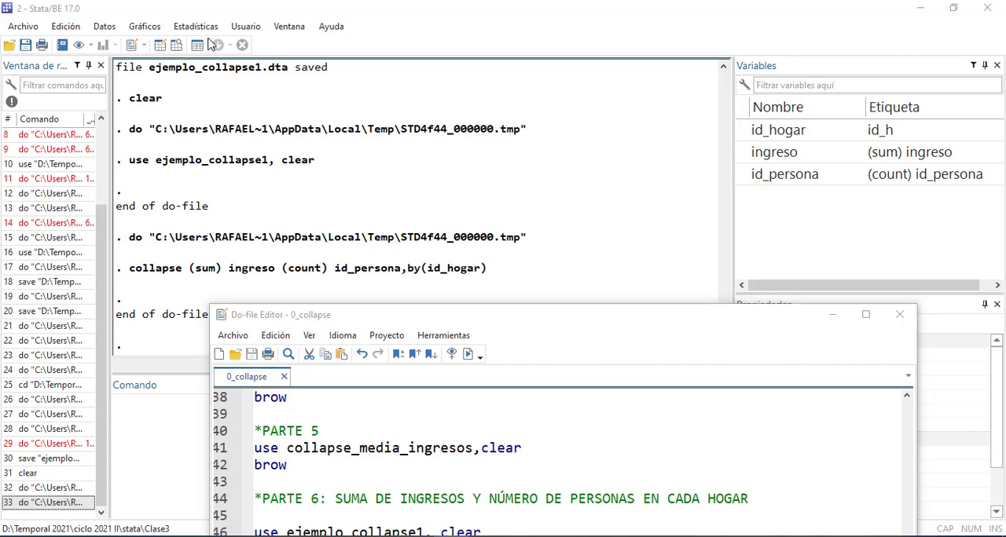
pyautogui.click(159, 46)
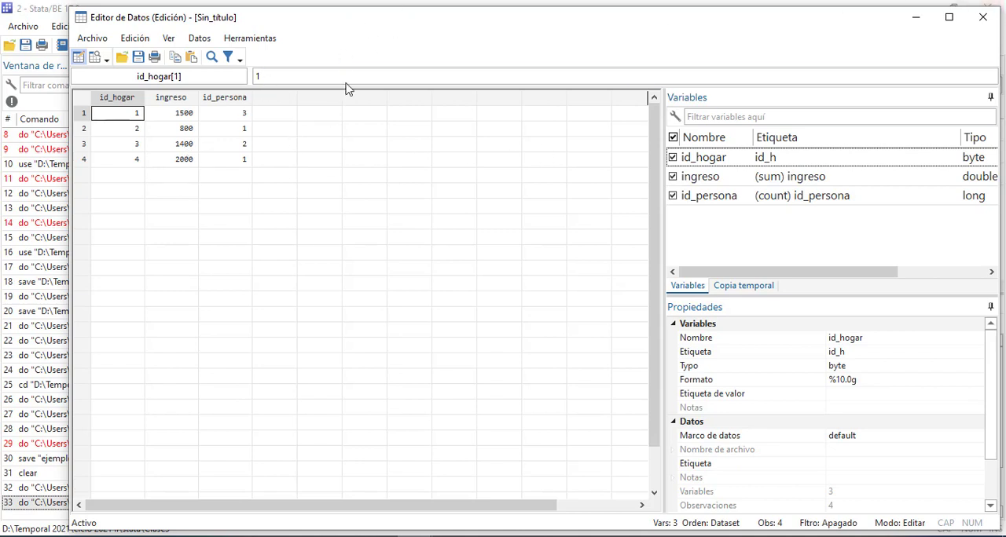
pyautogui.click(983, 17)
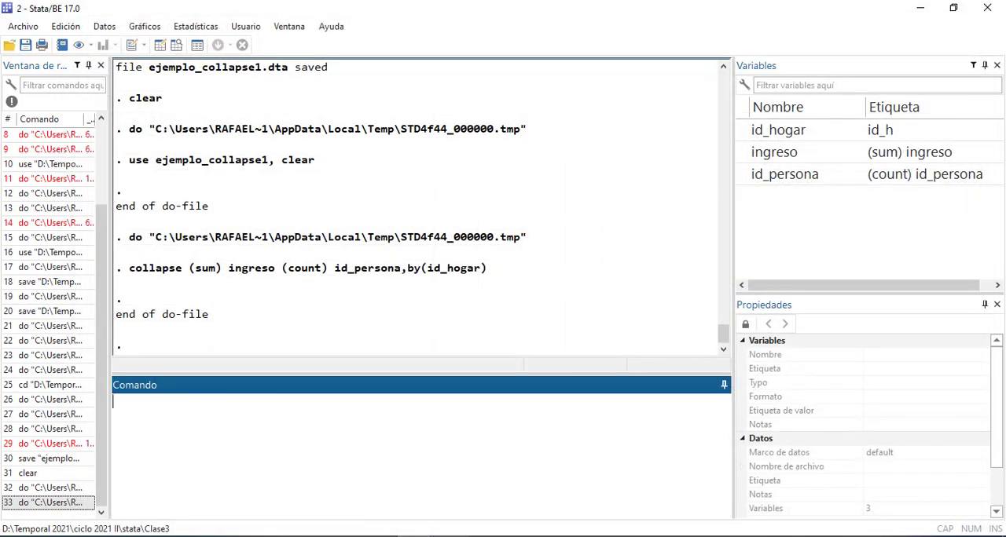
# Switch to the clase 3180409_print.pdf slides in Adobe Acrobat at the COLLAPSE: Sintaxis page
pyautogui.click(415, 536)
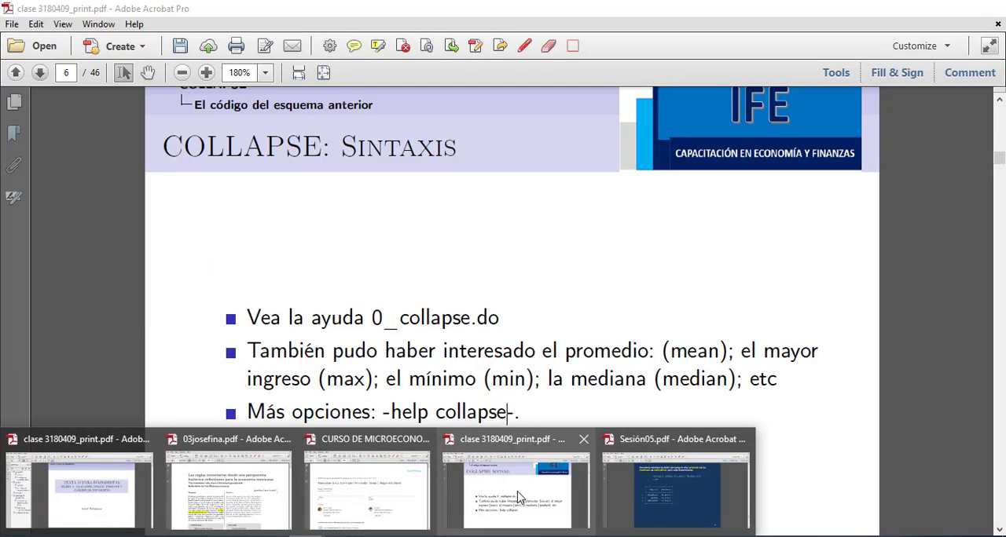
pyautogui.click(517, 494)
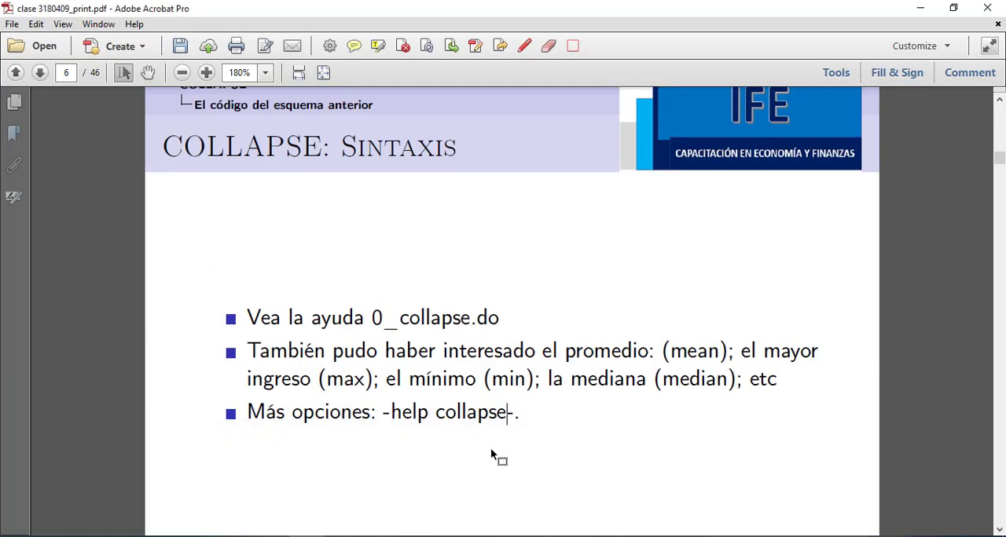
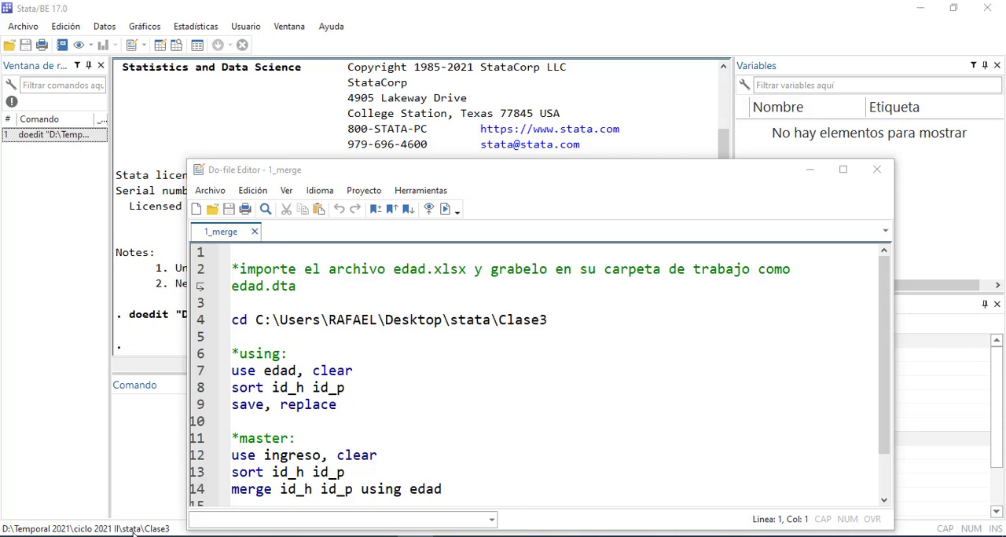
# Import edad.xls from the Clase3 folder with the first row as variable names and save the dataset as edad1.dta
pyautogui.moveTo(266, 536)
pyautogui.click(202, 123)
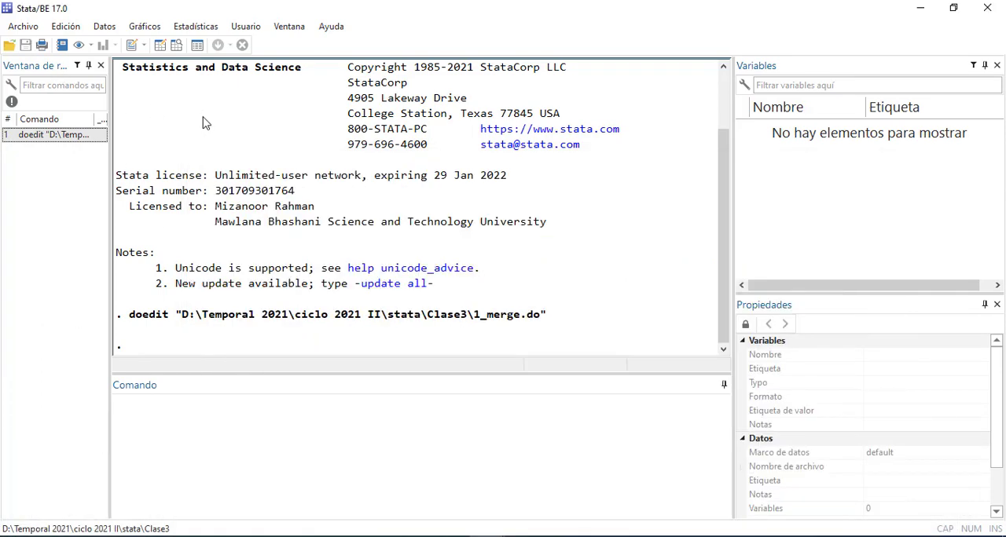
pyautogui.click(21, 26)
pyautogui.moveTo(63, 197)
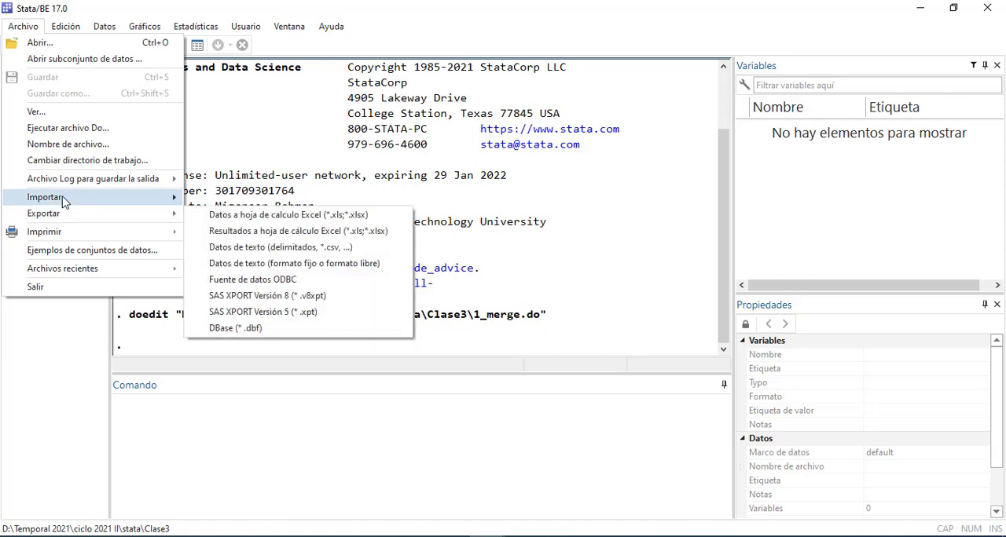
pyautogui.click(267, 199)
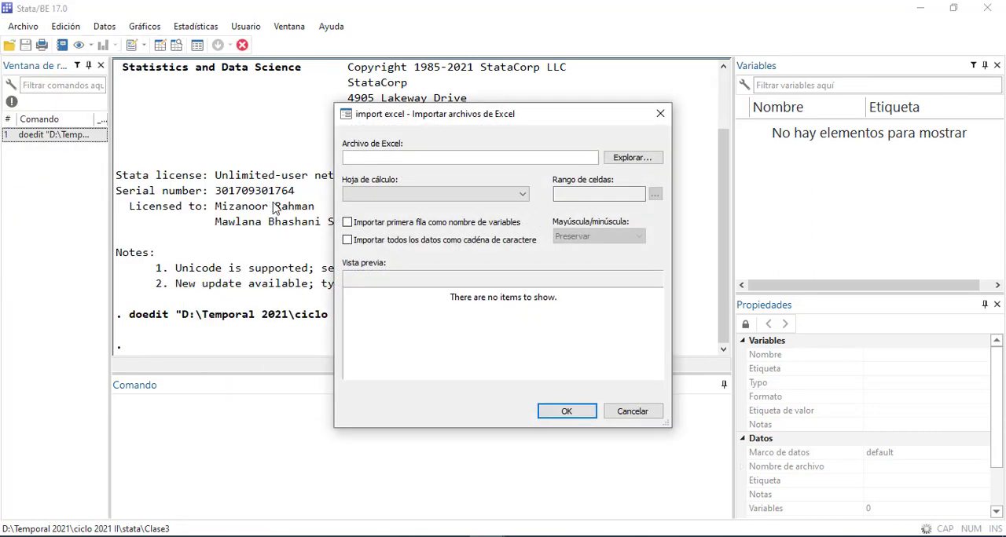
pyautogui.click(629, 159)
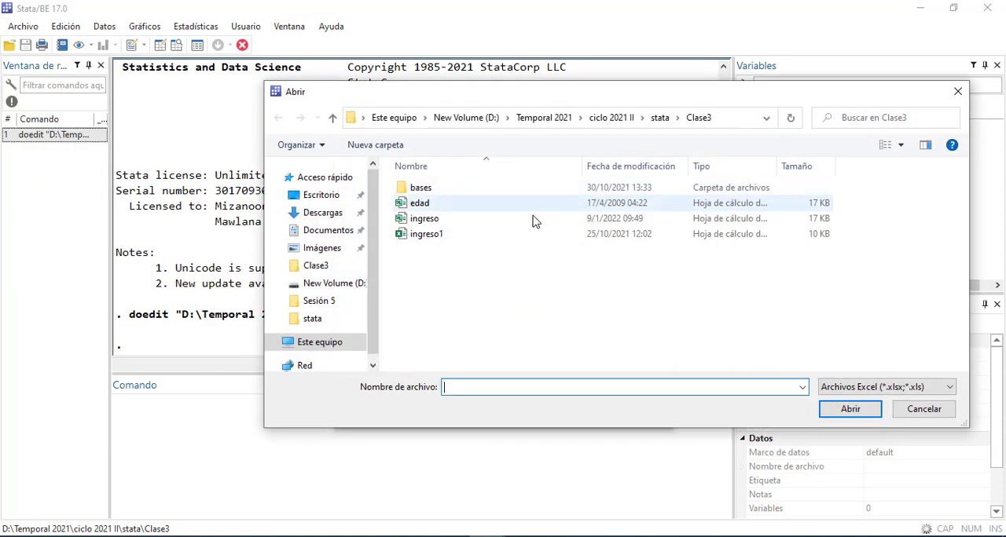
pyautogui.click(420, 204)
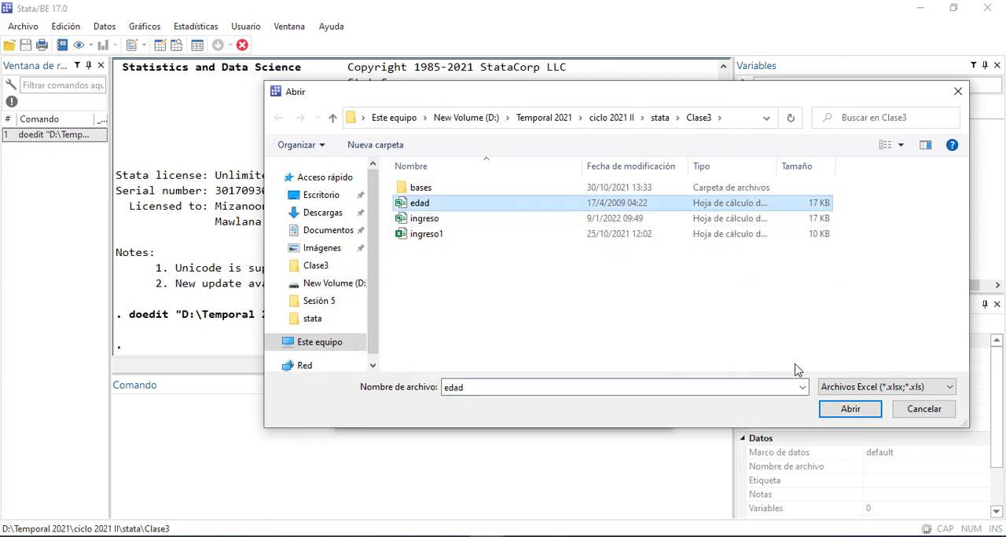
pyautogui.click(850, 408)
pyautogui.click(349, 223)
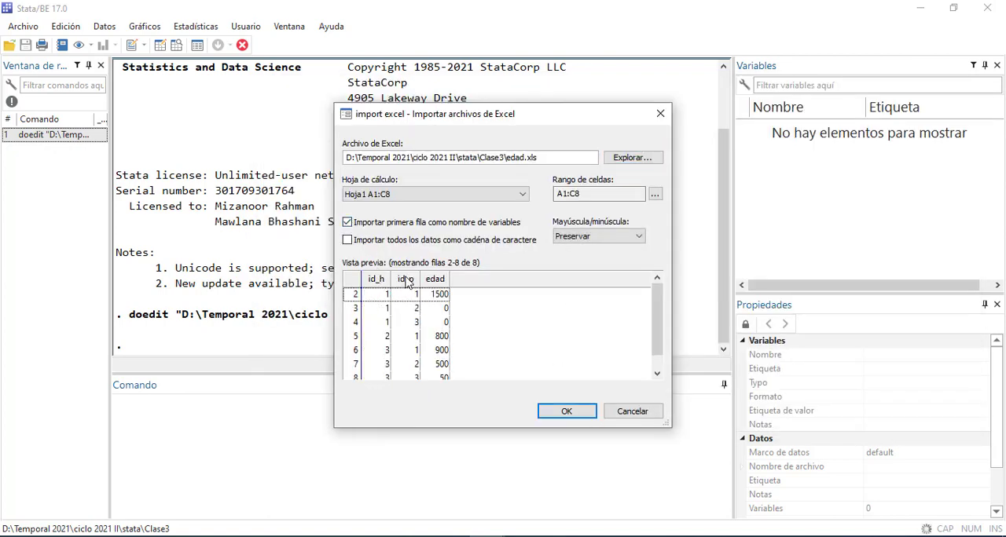
pyautogui.click(564, 413)
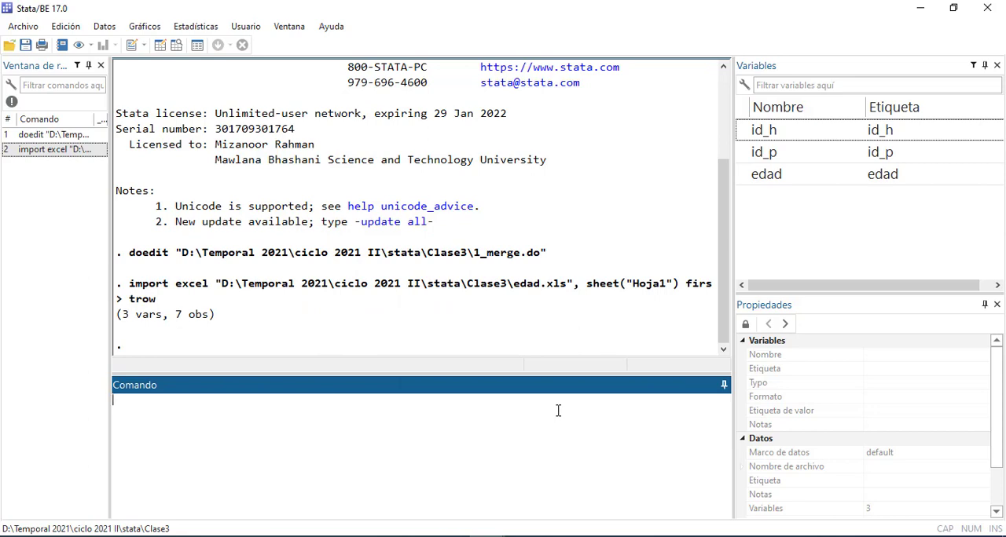
pyautogui.click(26, 45)
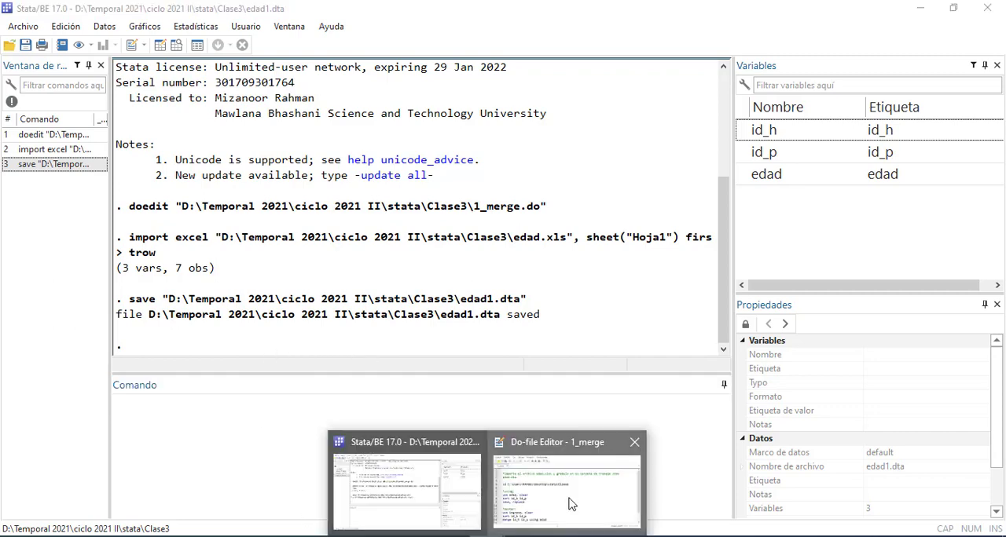
# Review the sort id_h id_p line of the 1_merge do-file and check the row order of edad1 in the data editor
pyautogui.click(565, 475)
pyautogui.scroll(-1, 538, 398)
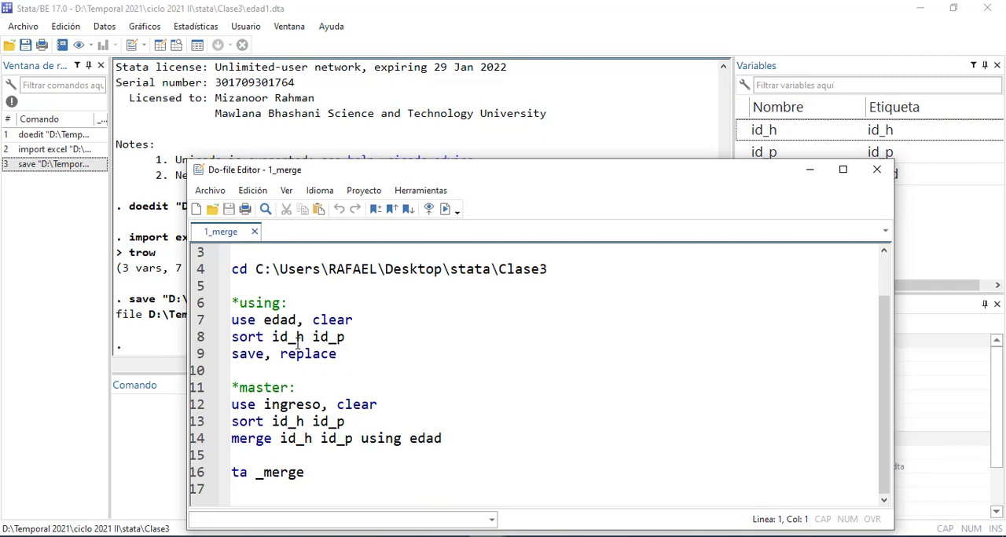
pyautogui.moveTo(311, 337); pyautogui.dragTo(273, 335)
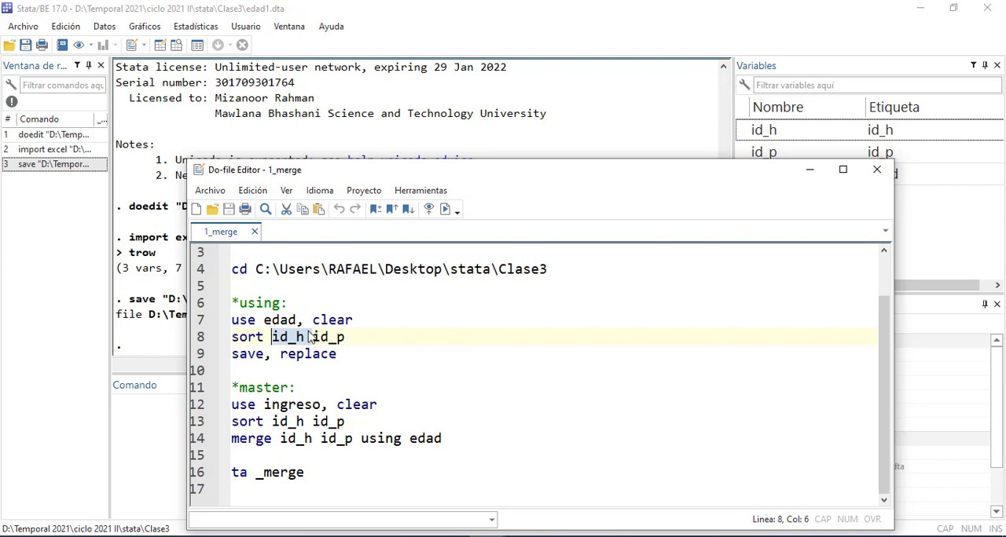
pyautogui.click(306, 337)
pyautogui.moveTo(306, 337); pyautogui.dragTo(273, 337)
pyautogui.moveTo(357, 337); pyautogui.dragTo(220, 338)
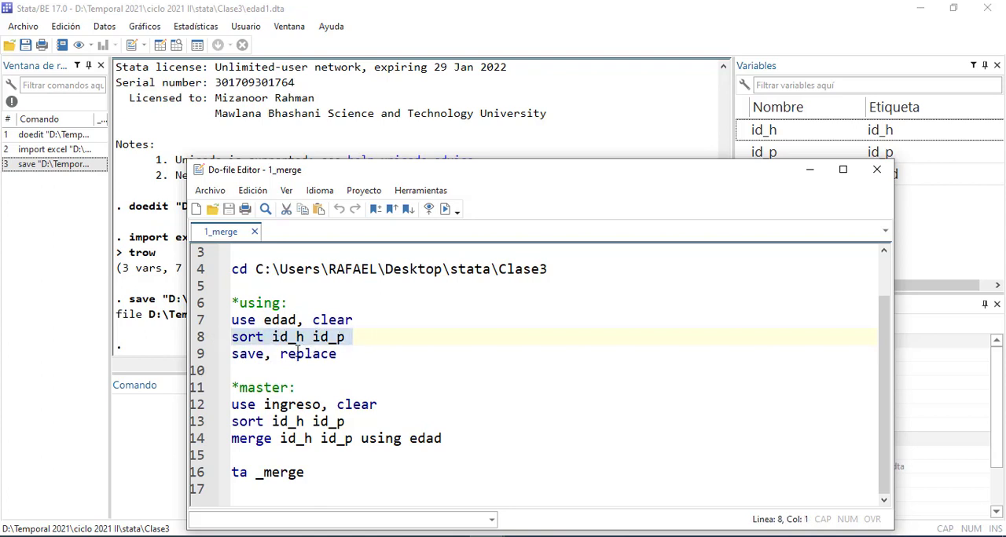
pyautogui.click(163, 46)
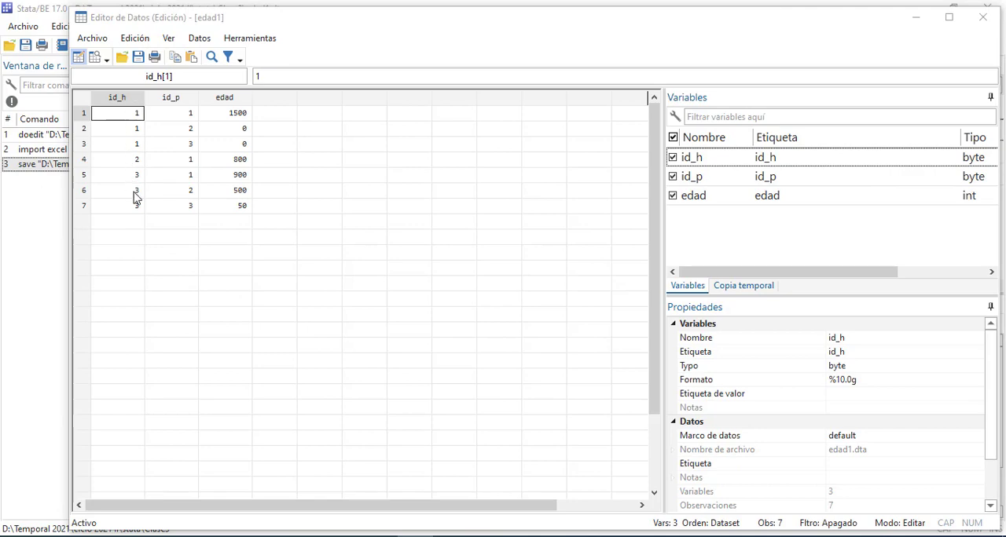
pyautogui.click(915, 17)
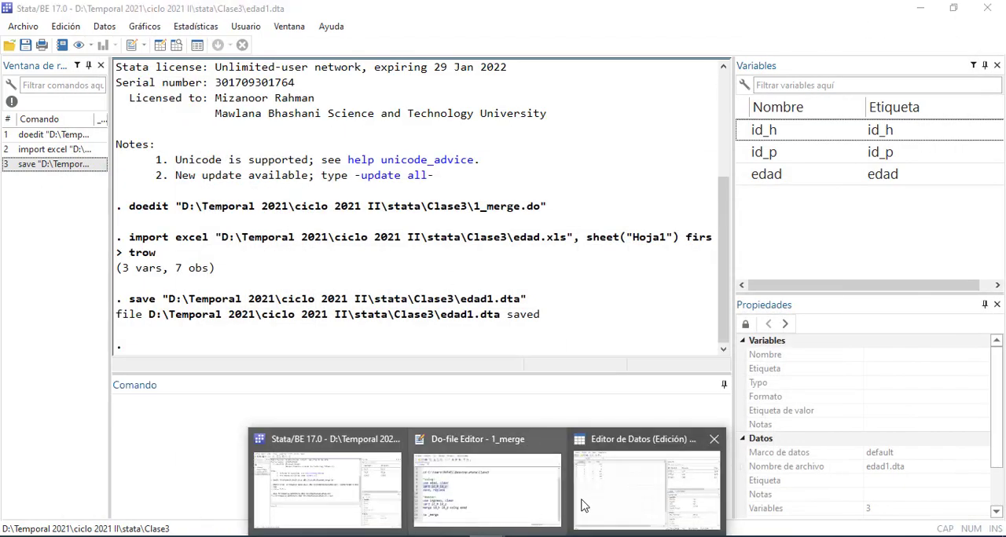
# Run the using section's sort id_h id_p and save, replace lines from the 1_merge do-file on edad1
pyautogui.click(510, 493)
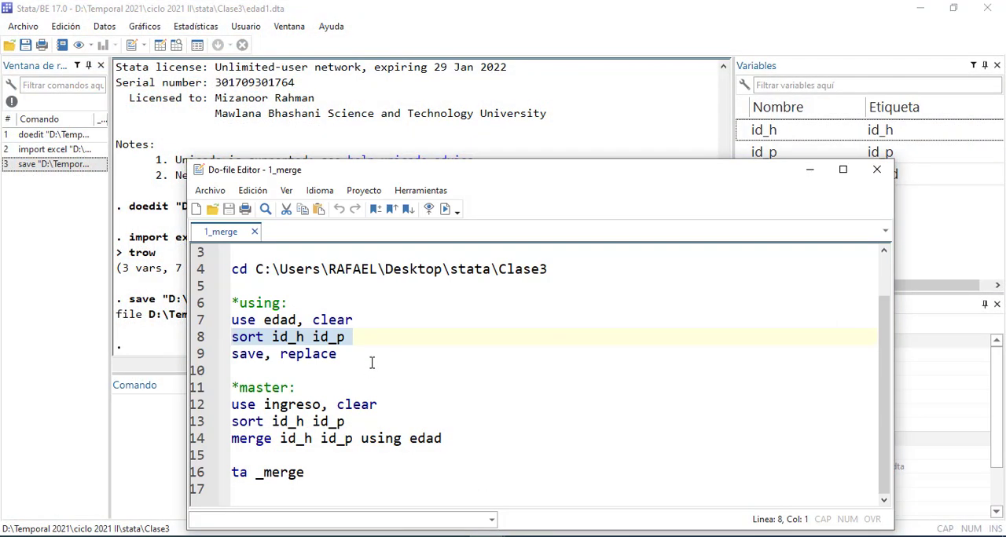
pyautogui.click(372, 366)
pyautogui.moveTo(375, 336); pyautogui.dragTo(215, 336)
pyautogui.hotkey('ctrl', 'd')
pyautogui.moveTo(365, 354); pyautogui.dragTo(232, 354)
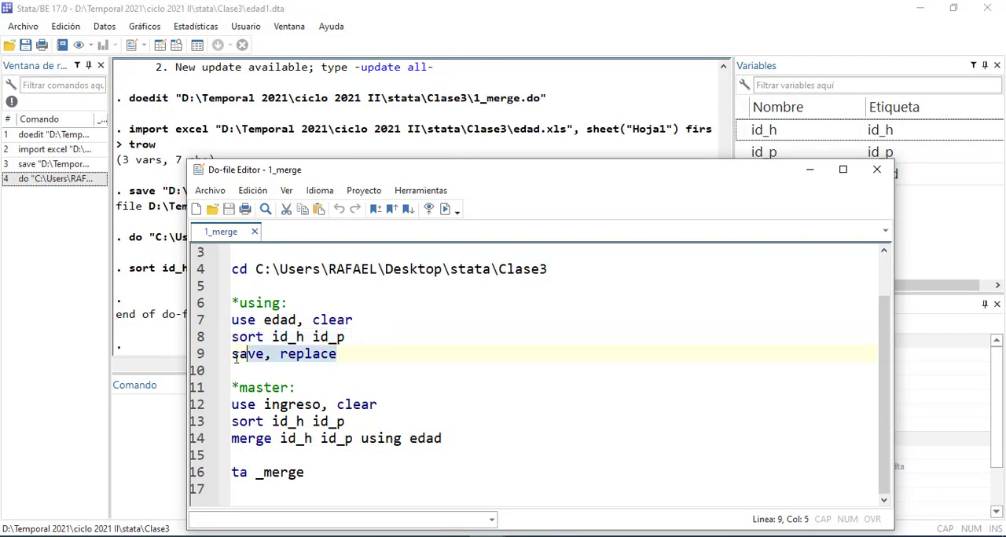
pyautogui.hotkey('ctrl', 'd')
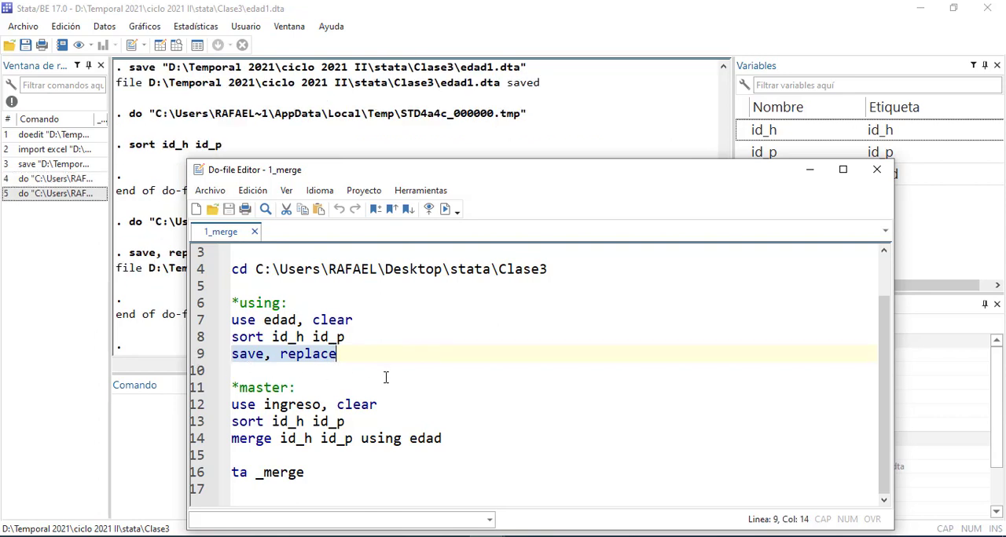
# Inspect the sorted edad1 dataset in the data editor and return to the 1_merge do-file
pyautogui.click(161, 44)
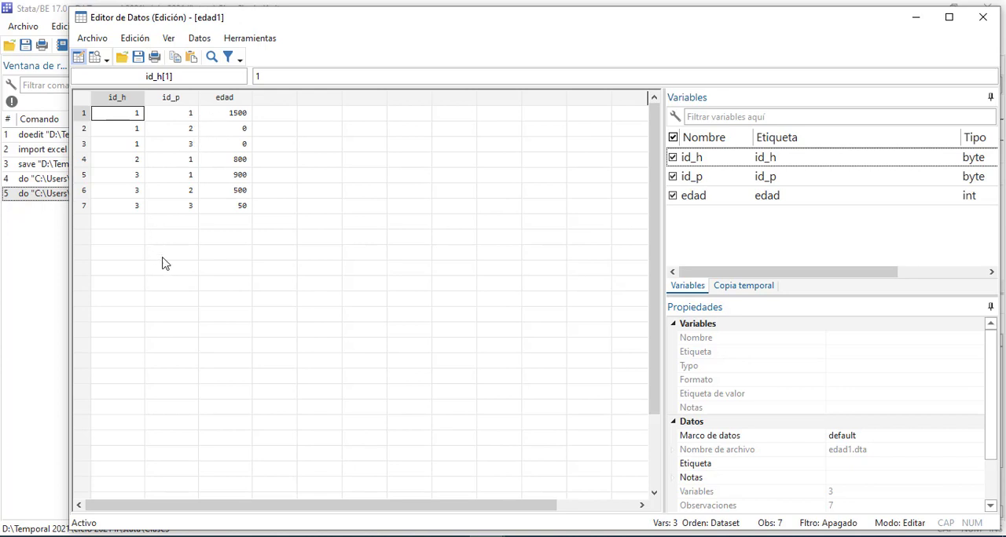
pyautogui.click(39, 350)
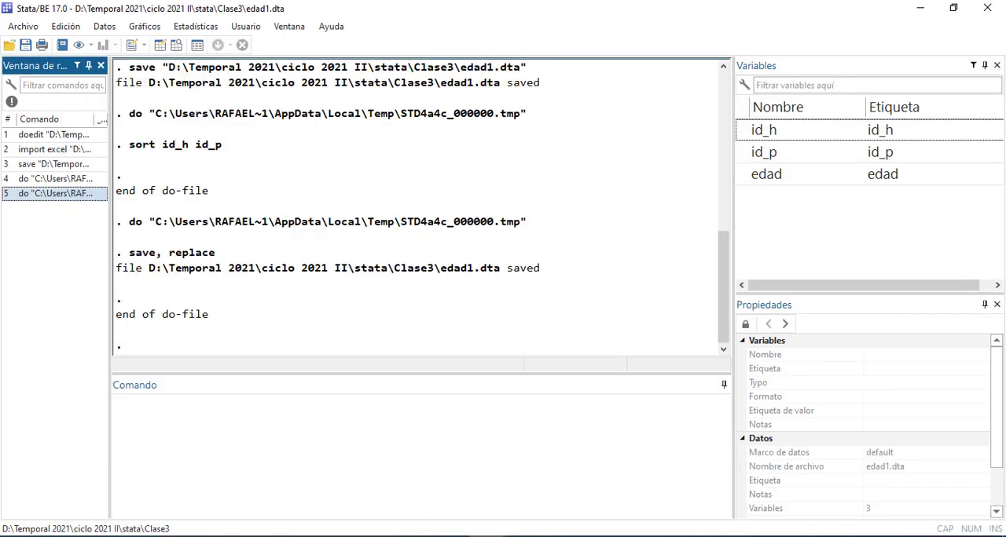
pyautogui.moveTo(483, 536)
pyautogui.click(506, 502)
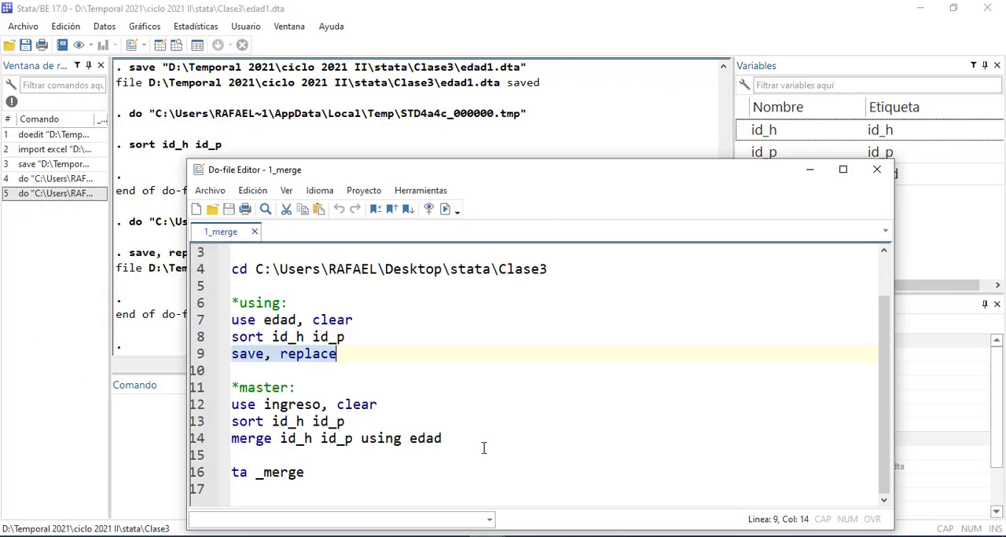
# Review the using and master sections of the 1_merge do-file, moving the editor window higher for reading
pyautogui.scroll(3, 417, 415)
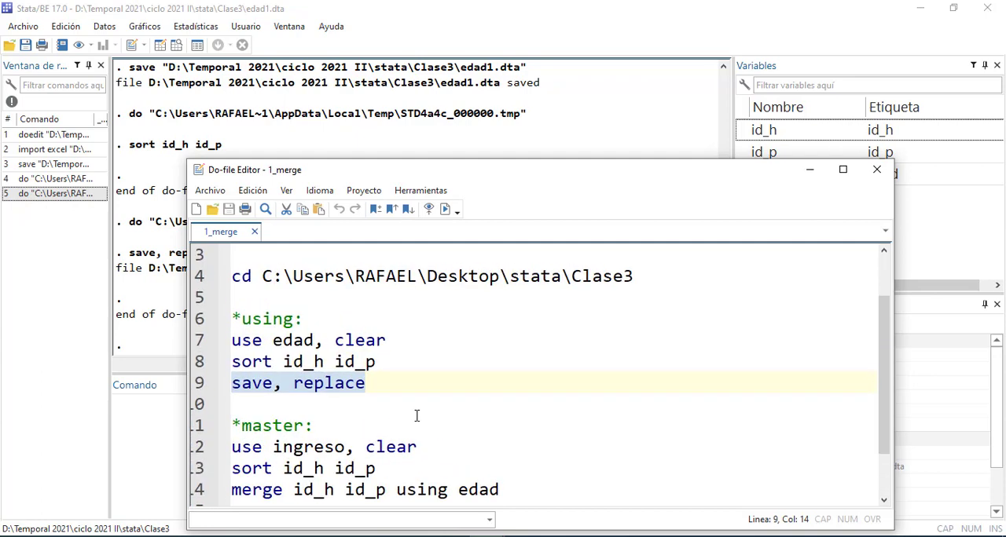
pyautogui.moveTo(456, 174); pyautogui.dragTo(492, 38)
pyautogui.scroll(-1, 397, 282)
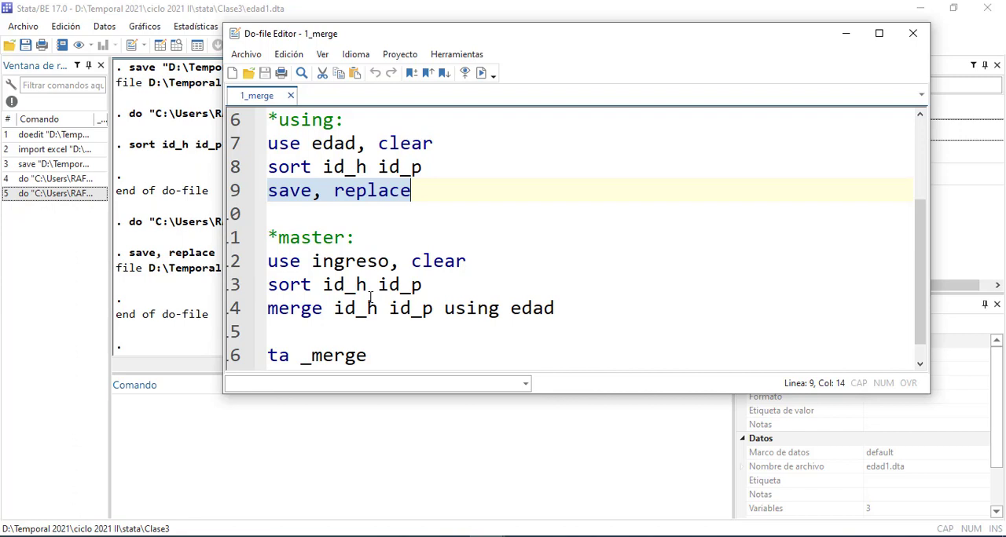
pyautogui.scroll(-1, 370, 297)
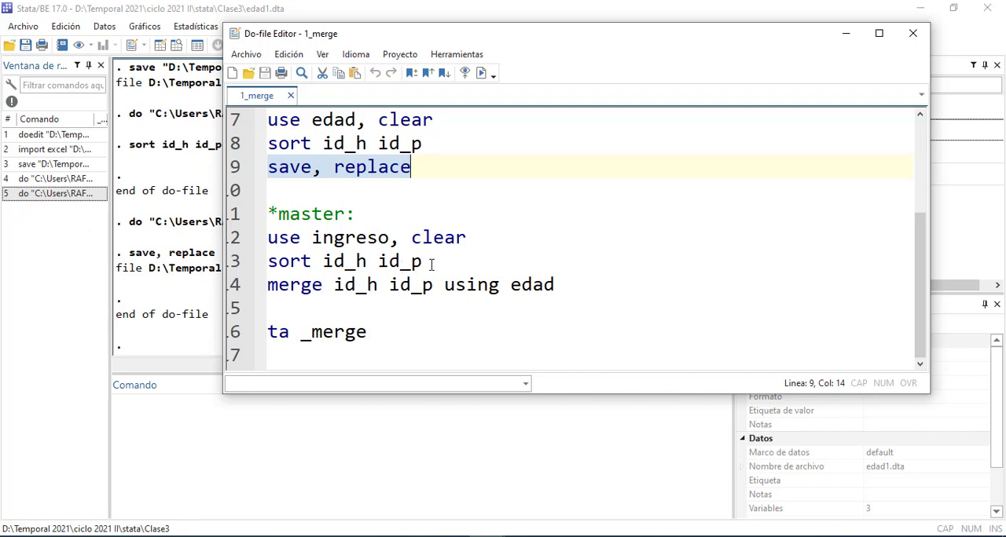
pyautogui.scroll(1, 433, 261)
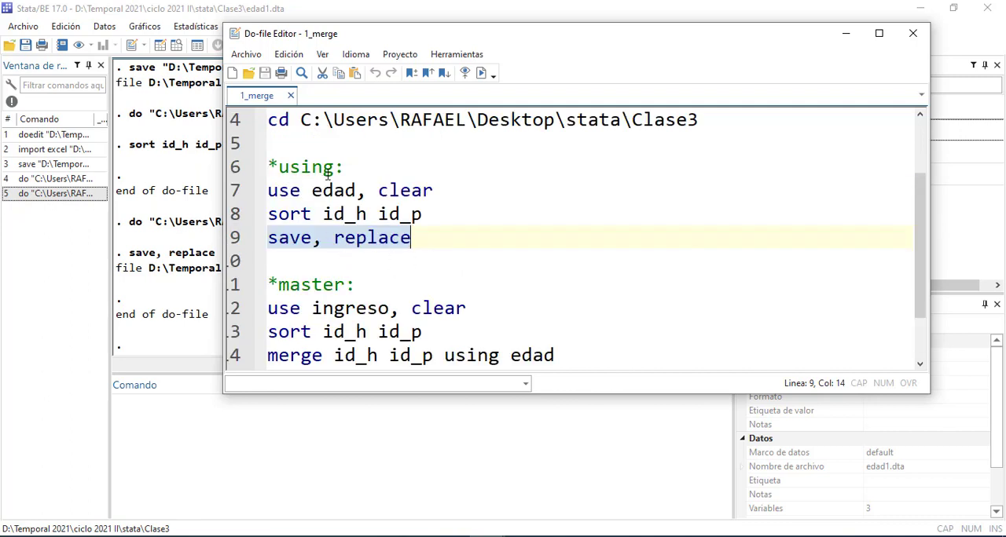
pyautogui.moveTo(360, 168); pyautogui.dragTo(246, 159)
pyautogui.click(299, 264)
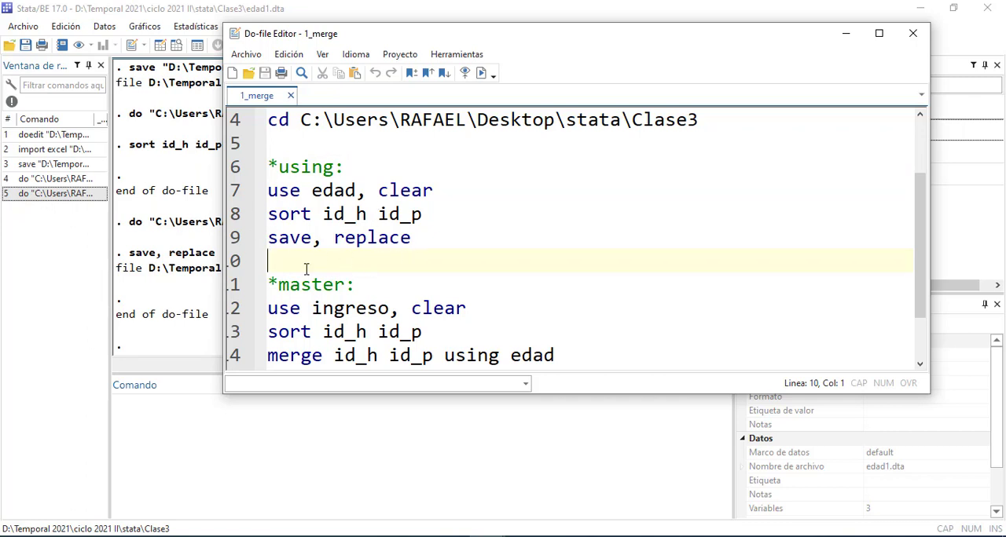
pyautogui.scroll(-1, 310, 268)
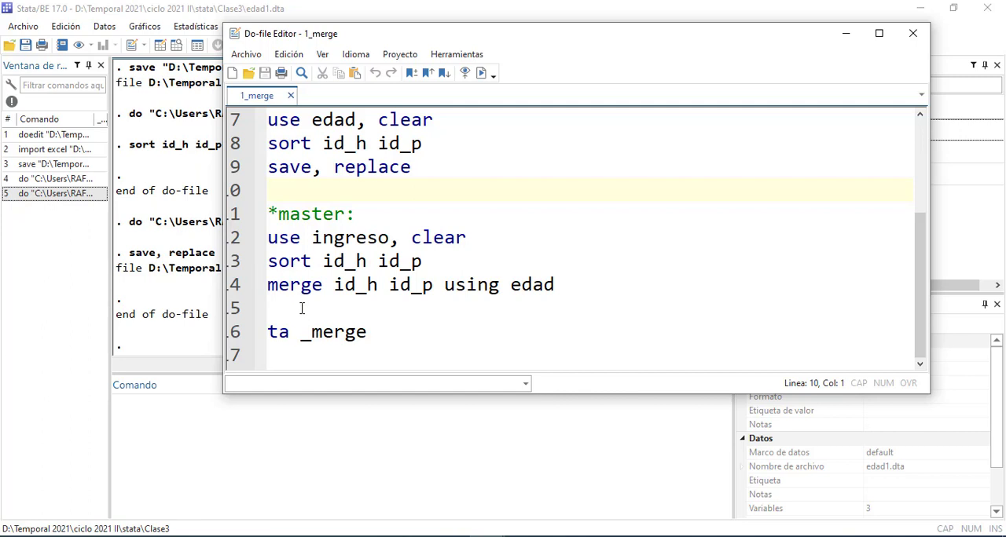
# Run the master section's use ingreso, clear line to load the ingreso dataset
pyautogui.click(388, 239)
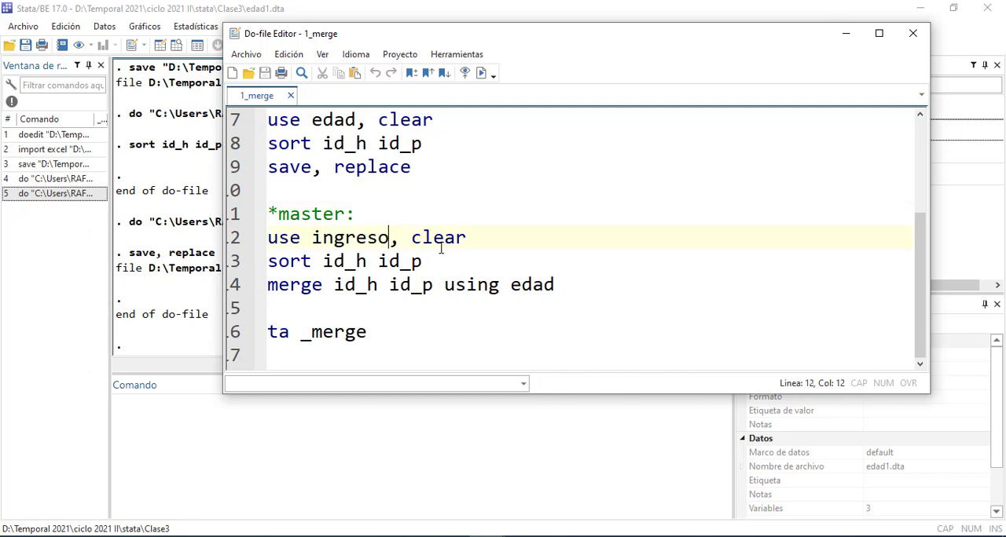
pyautogui.moveTo(471, 238); pyautogui.dragTo(266, 212)
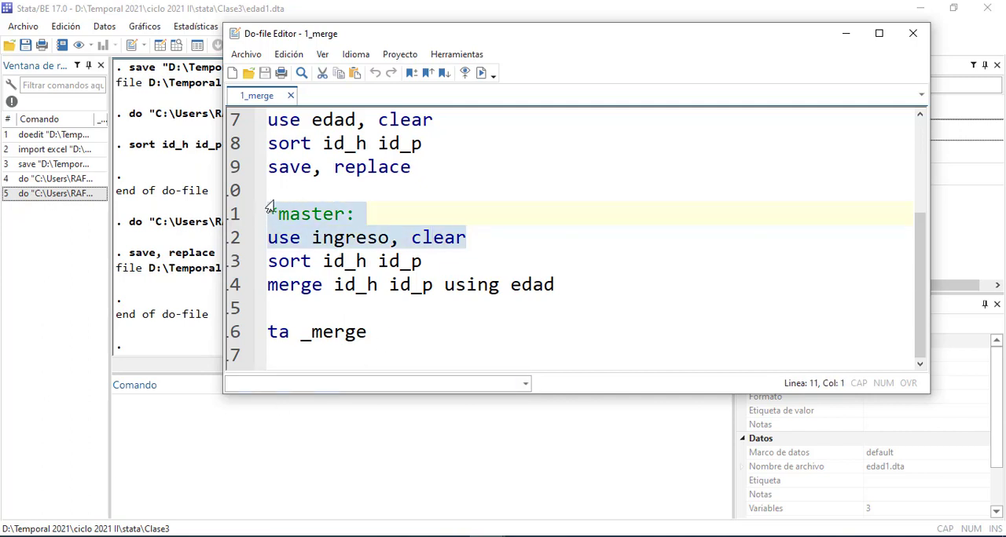
pyautogui.click(482, 76)
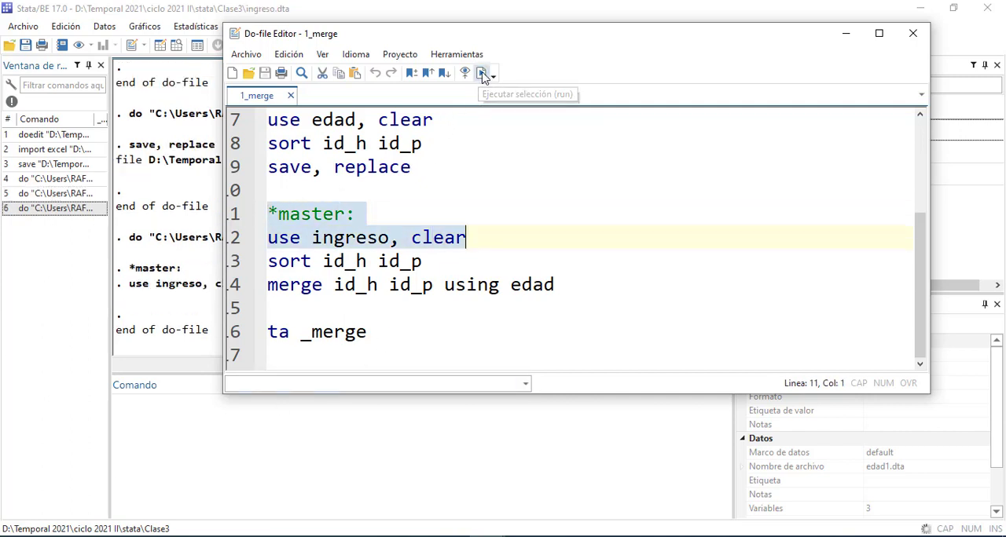
pyautogui.moveTo(535, 33); pyautogui.dragTo(489, 60)
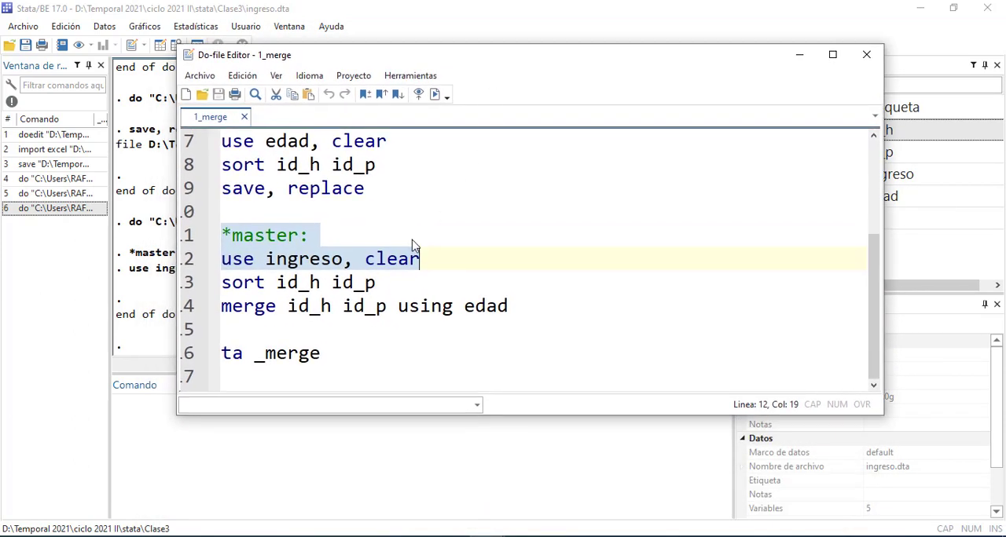
# Run the master section's sort id_h id_p line on ingreso, check the dataset in the data editor, and close it
pyautogui.moveTo(225, 282); pyautogui.dragTo(550, 322)
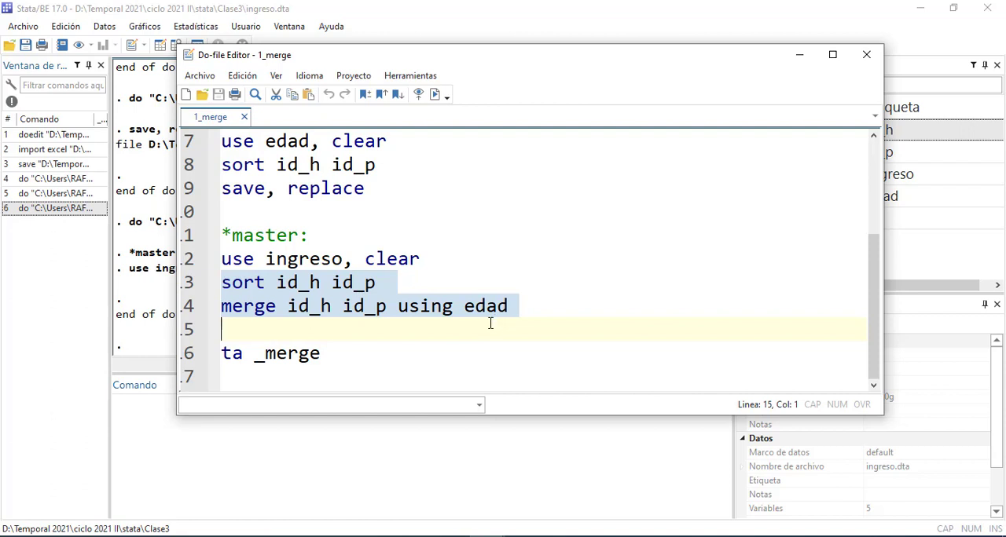
pyautogui.click(419, 308)
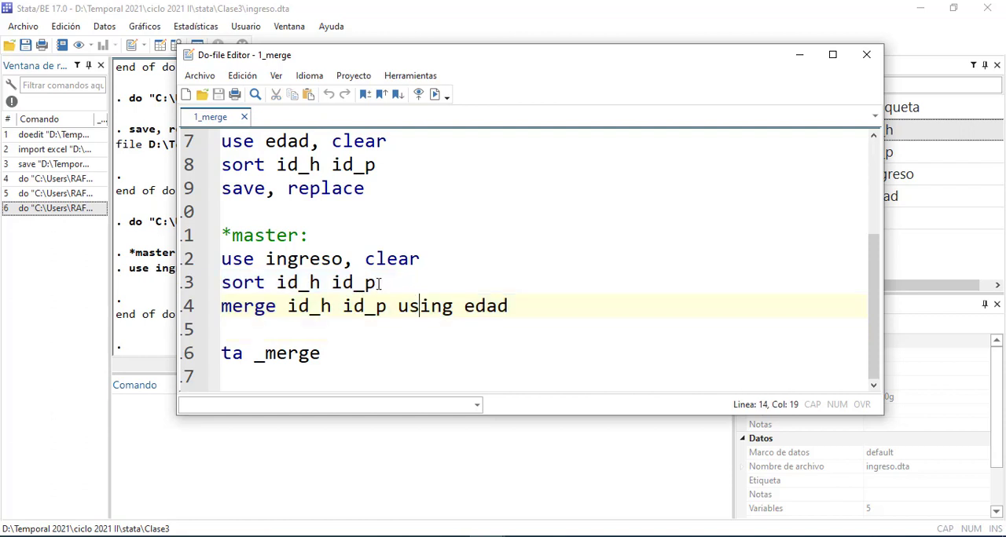
pyautogui.moveTo(378, 282); pyautogui.dragTo(221, 283)
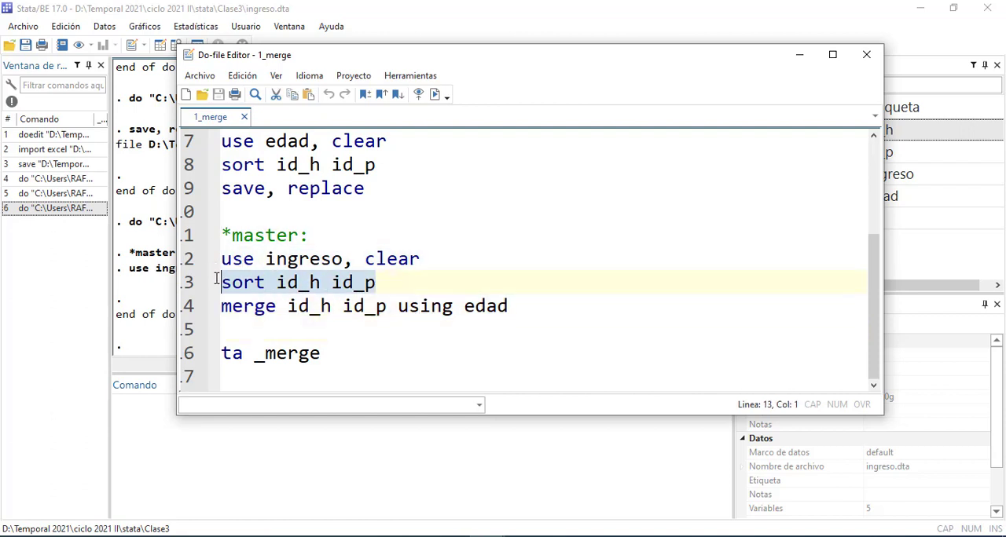
pyautogui.click(436, 100)
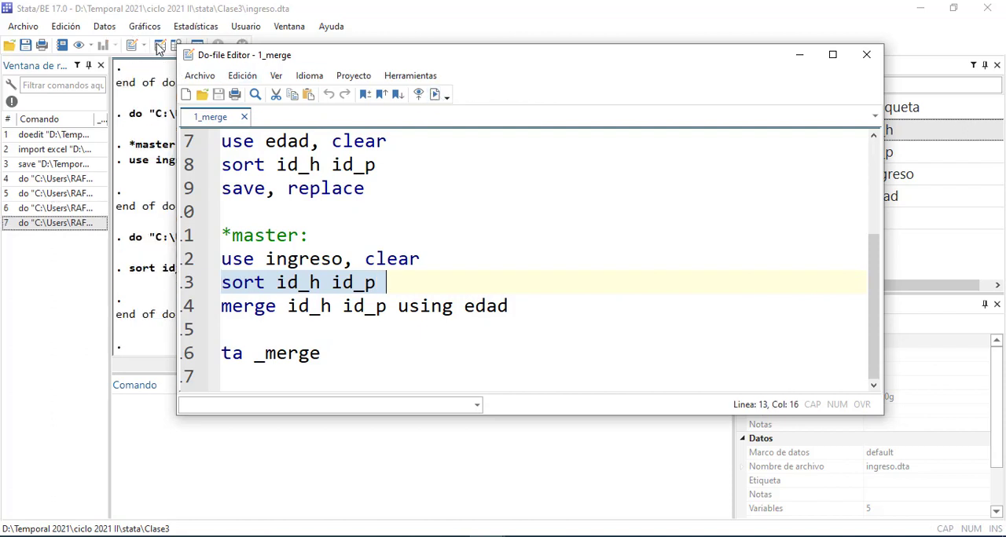
pyautogui.click(159, 44)
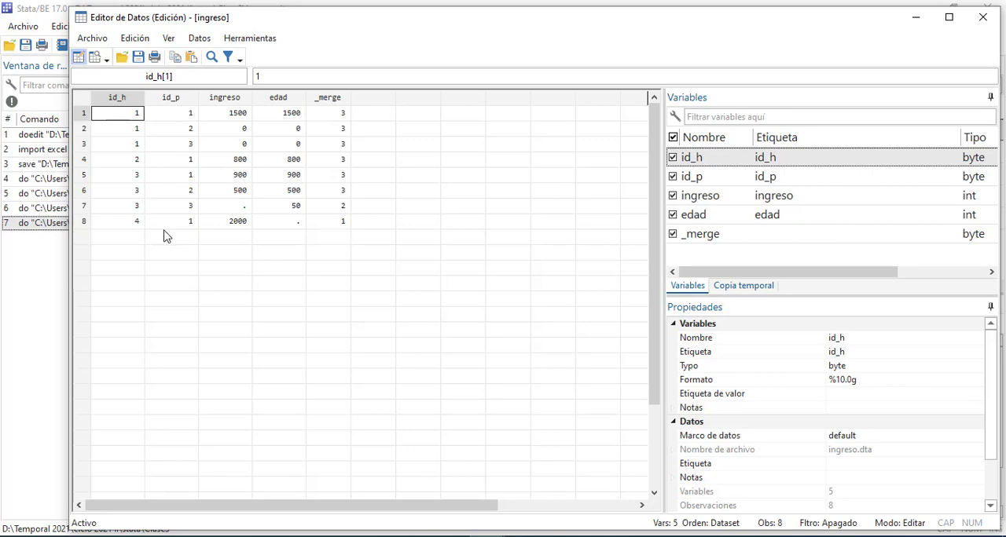
pyautogui.click(982, 17)
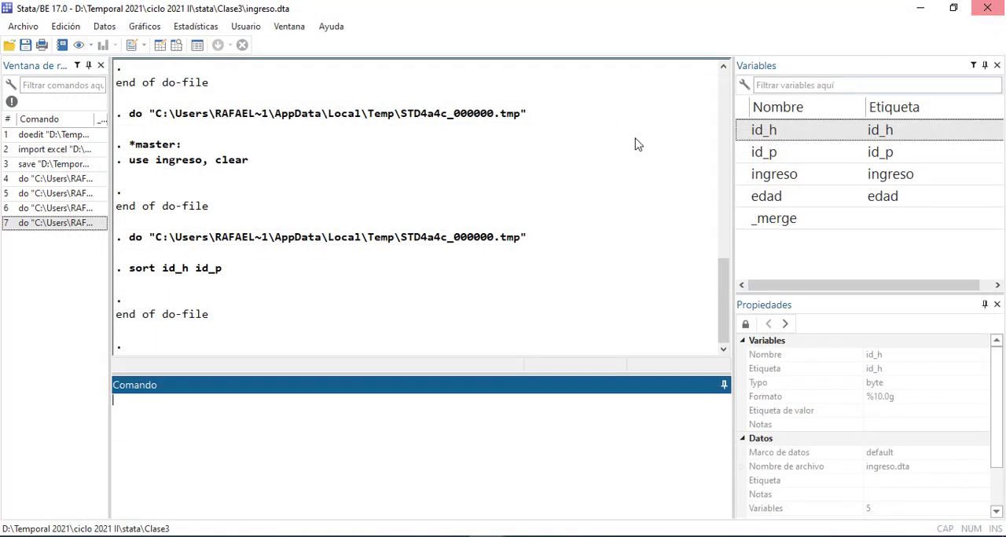
# Try to run the do-file's merge id_h id_p using edad line, moving the editor lower to read the results
pyautogui.click(540, 482)
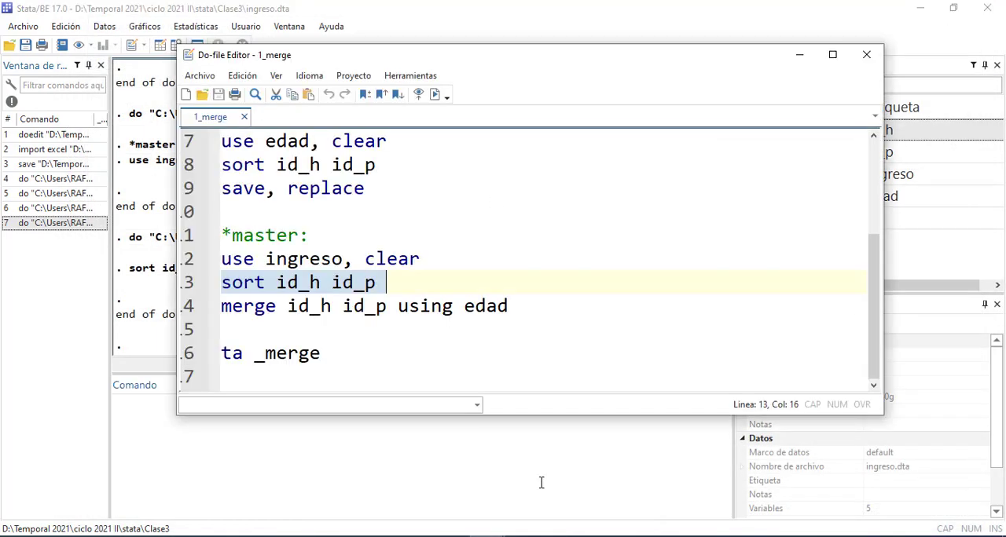
pyautogui.click(406, 358)
pyautogui.moveTo(525, 309); pyautogui.dragTo(207, 309)
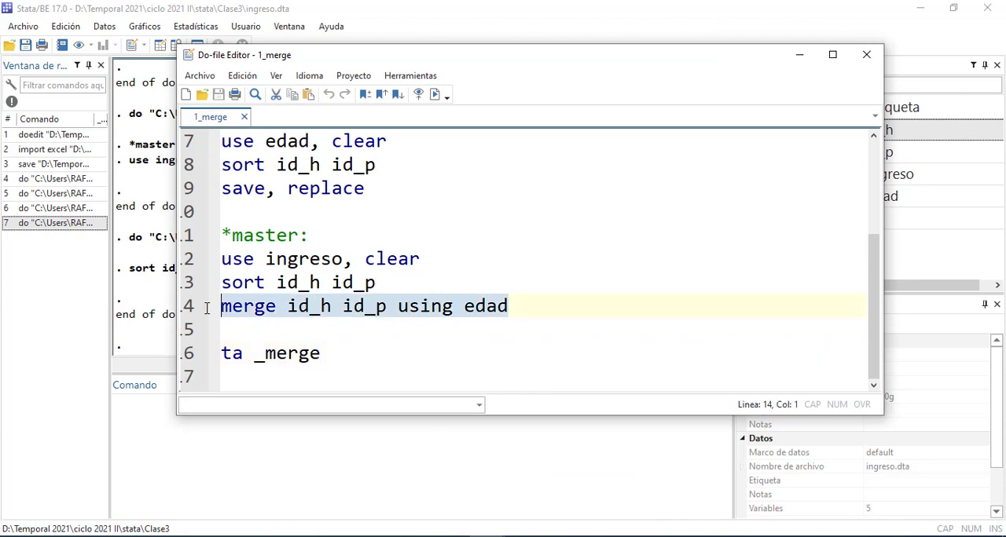
pyautogui.click(438, 98)
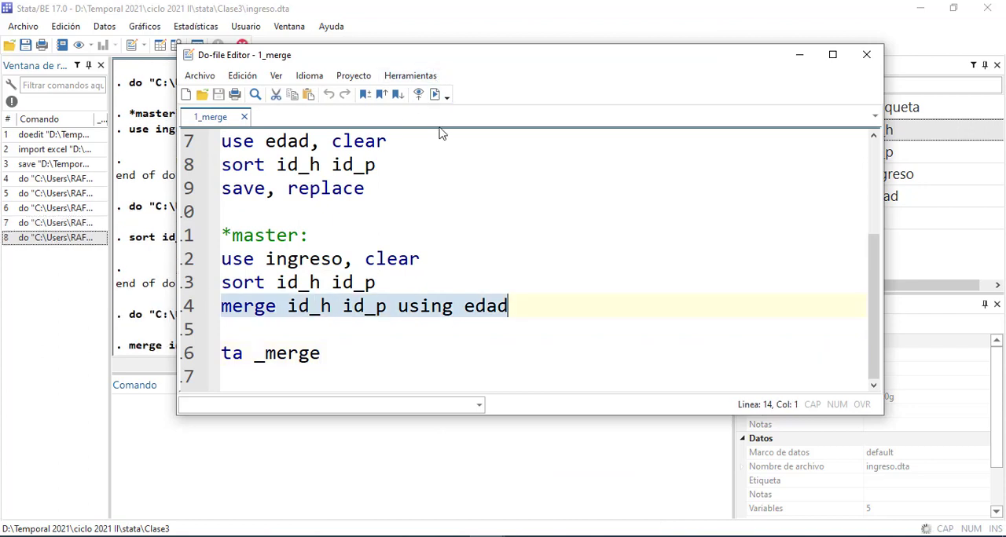
pyautogui.moveTo(444, 57); pyautogui.dragTo(429, 151)
# Change the merge line's using dataset to edad1 and run that line, moving the editor higher to see the output
pyautogui.click(500, 405)
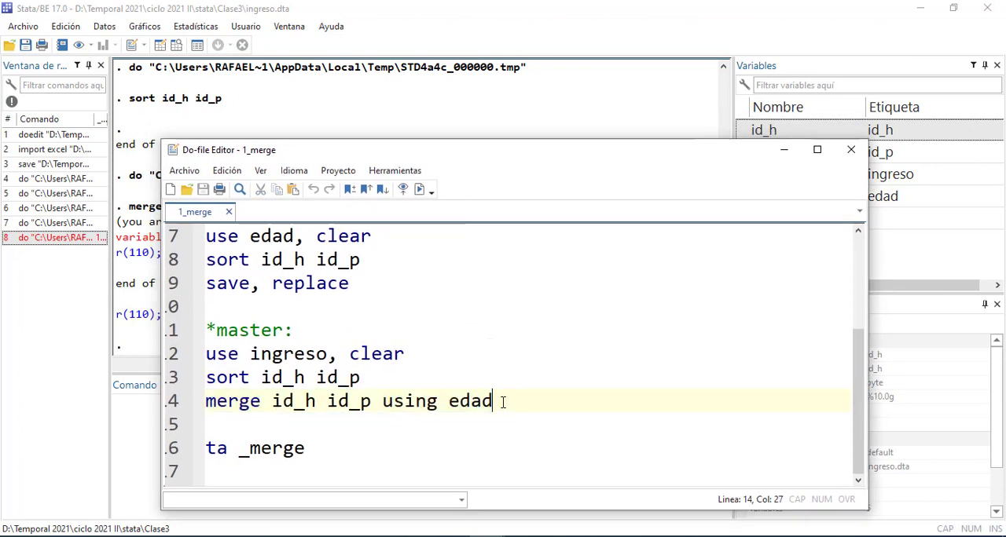
pyautogui.write('1')
pyautogui.tripleClick(502, 401)
pyautogui.hotkey('ctrl', 'd')
pyautogui.moveTo(469, 157); pyautogui.dragTo(494, 84)
# Look through the dataset files of the Clase3 folder in File Explorer and return to Stata's main window
pyautogui.click(126, 536)
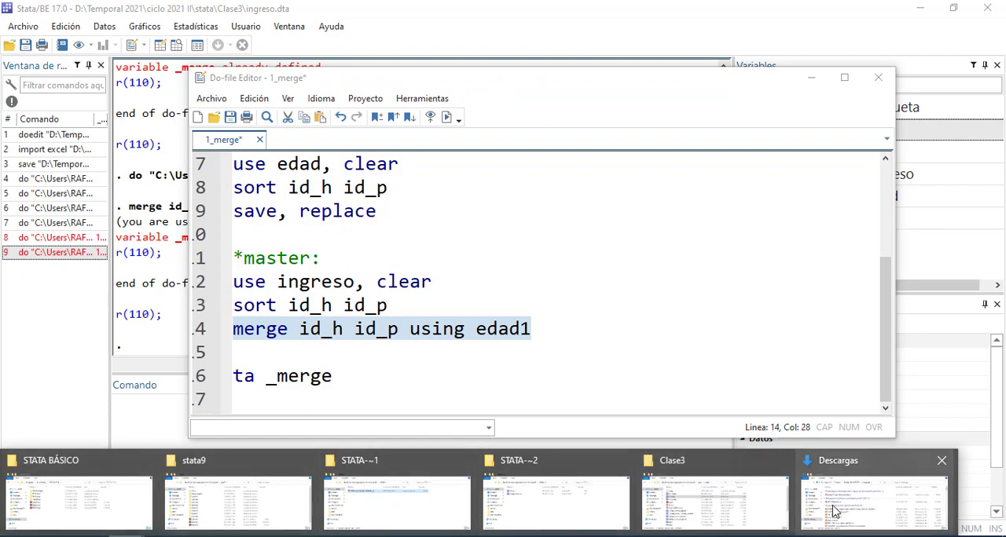
pyautogui.click(716, 510)
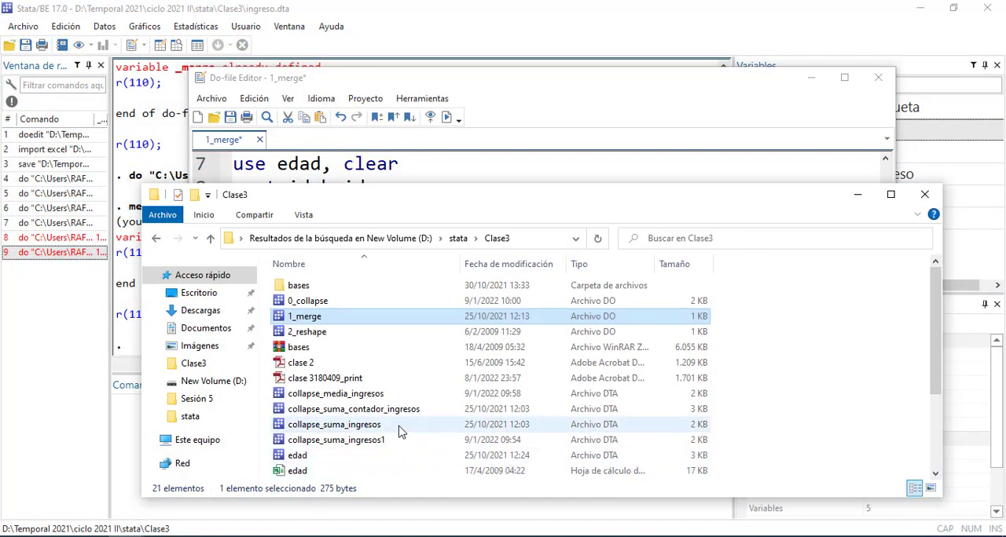
pyautogui.scroll(-3, 398, 431)
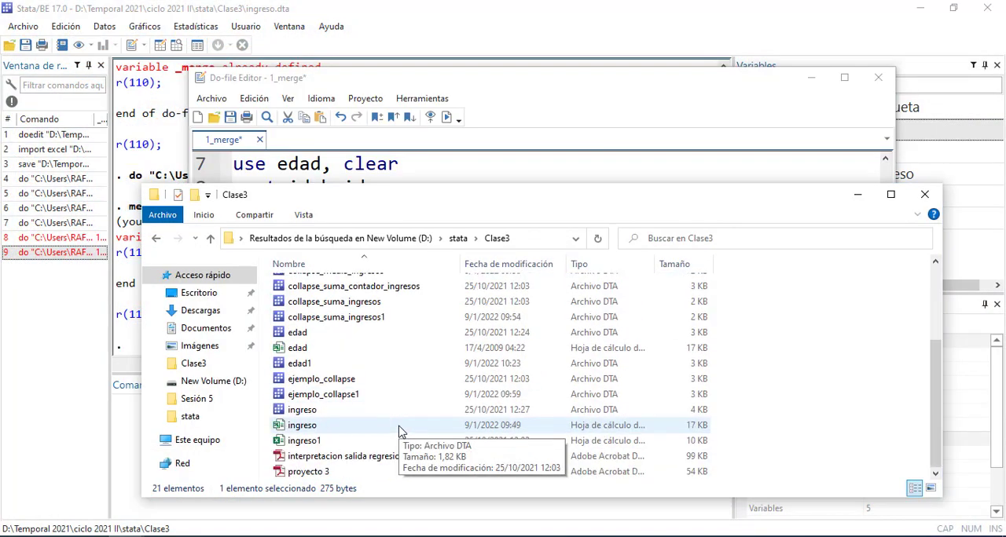
pyautogui.scroll(2, 398, 432)
pyautogui.scroll(1, 399, 431)
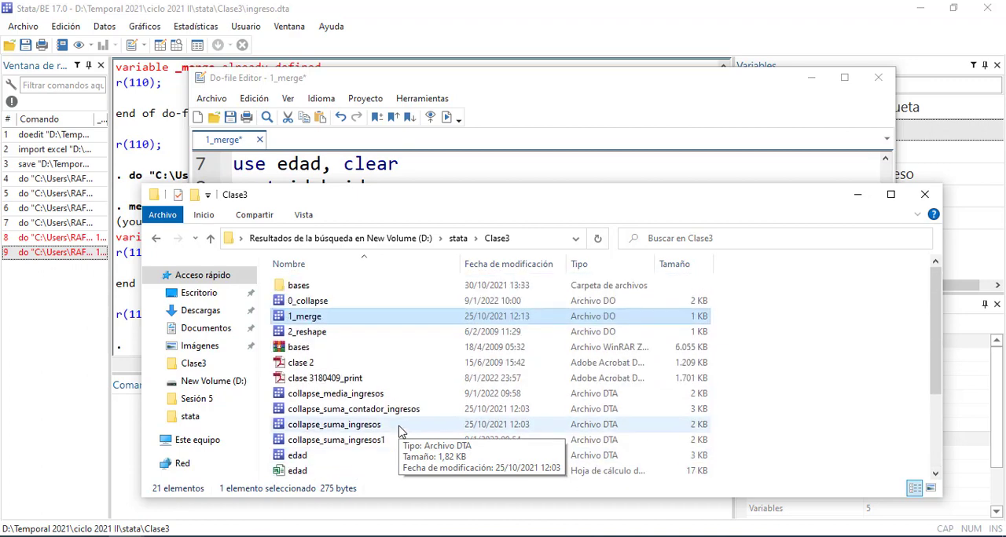
pyautogui.click(118, 304)
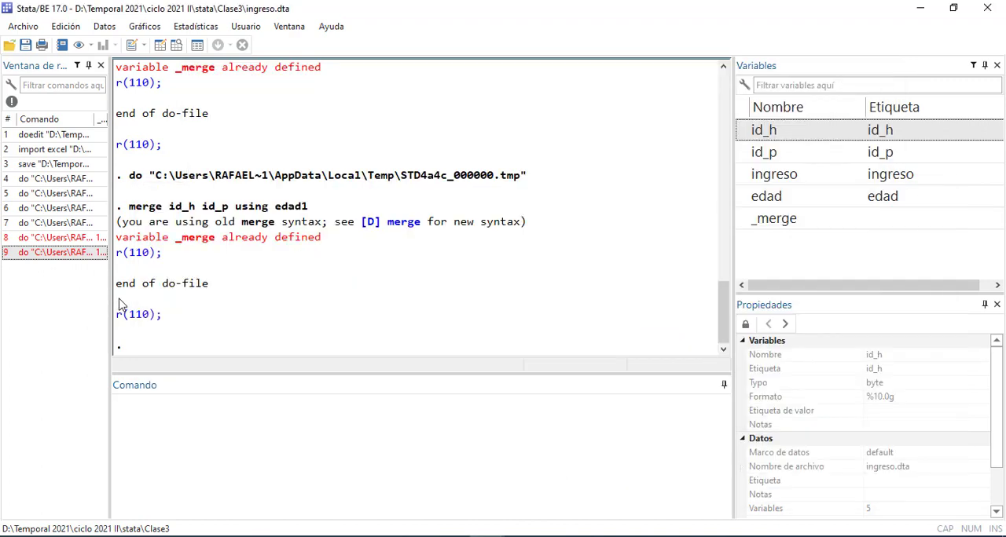
# Check the _merge variable of the loaded dataset and review the output of both merge attempts
pyautogui.doubleClick(774, 218)
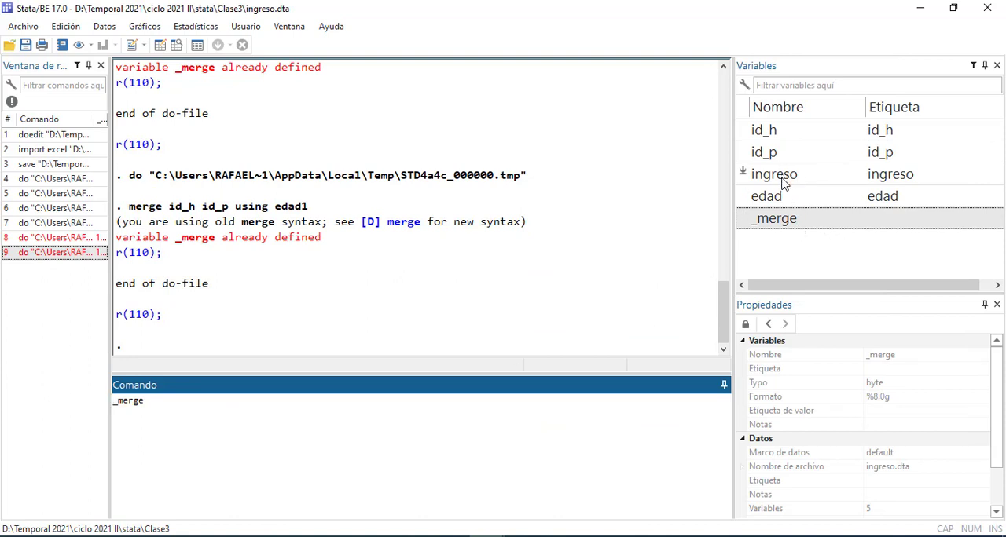
pyautogui.scroll(2, 341, 210)
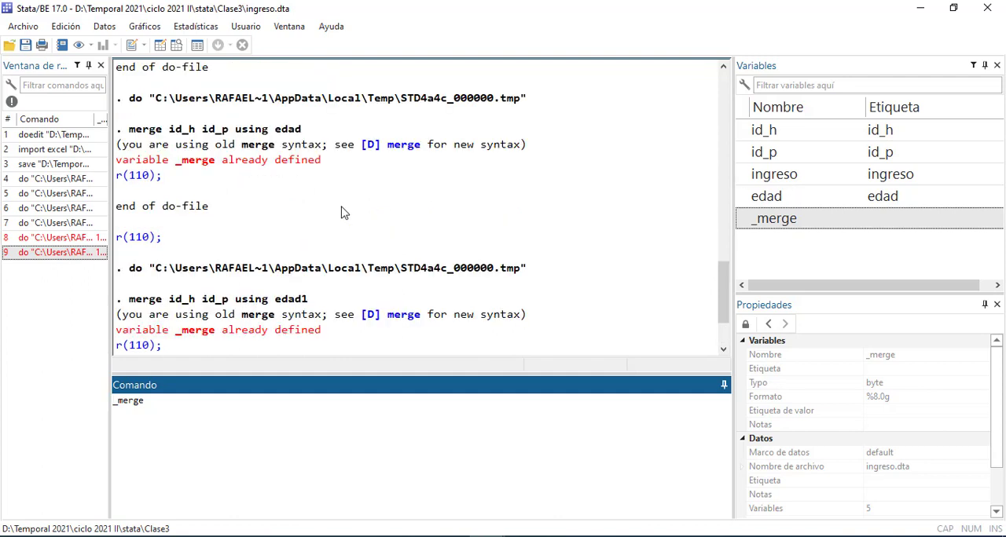
pyautogui.scroll(-1, 341, 211)
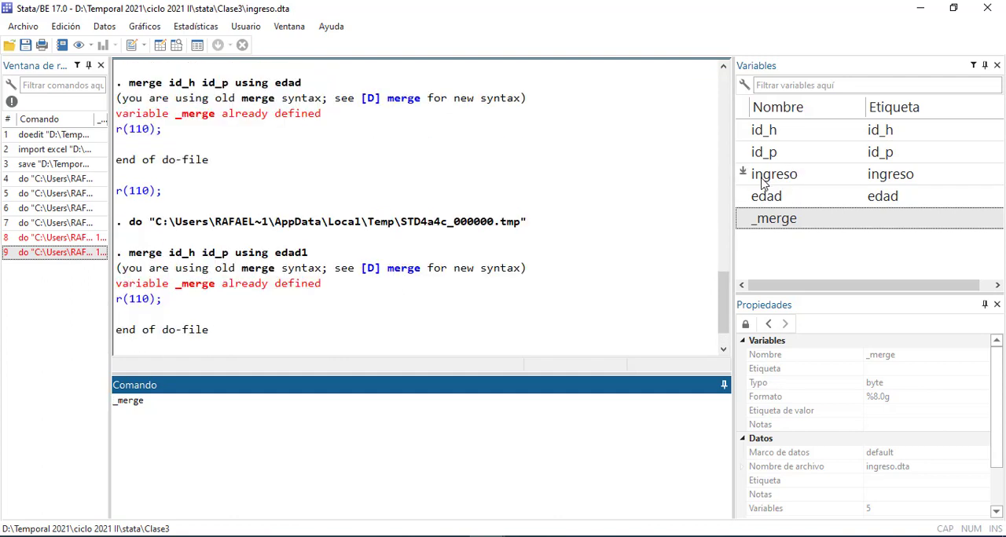
# Delete the ingreso DTA file from the Clase3 folder in File Explorer and return to Stata
pyautogui.click(127, 536)
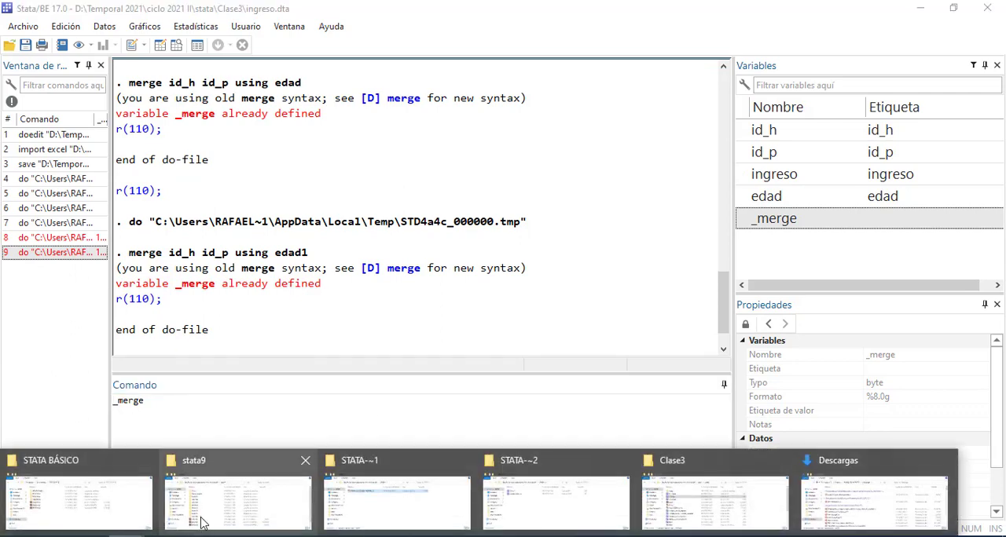
pyautogui.click(682, 511)
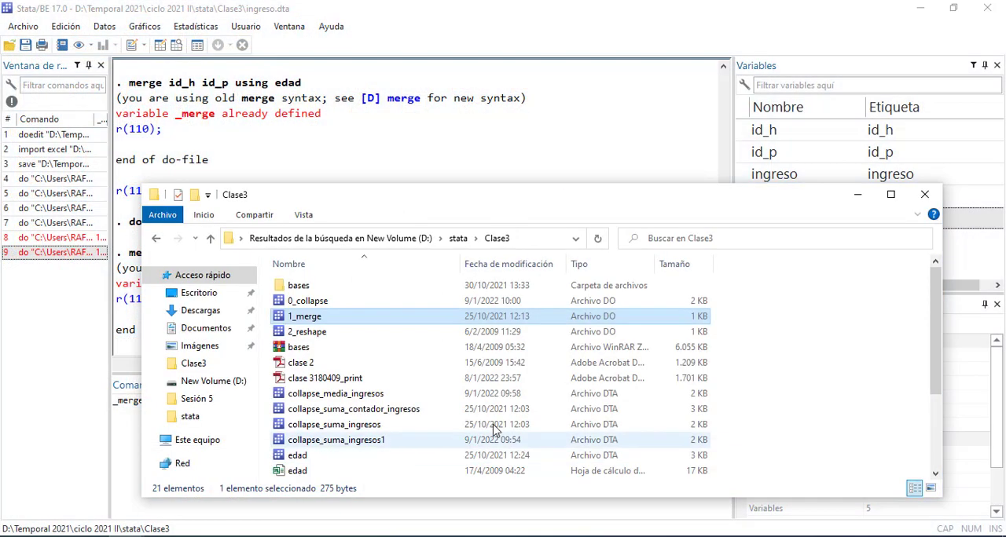
pyautogui.scroll(-3, 446, 408)
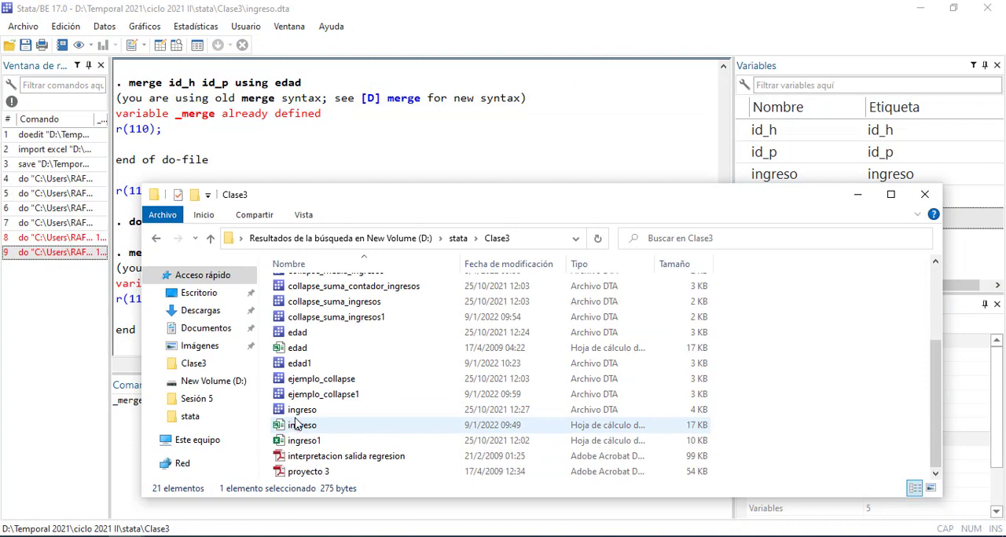
pyautogui.click(303, 410)
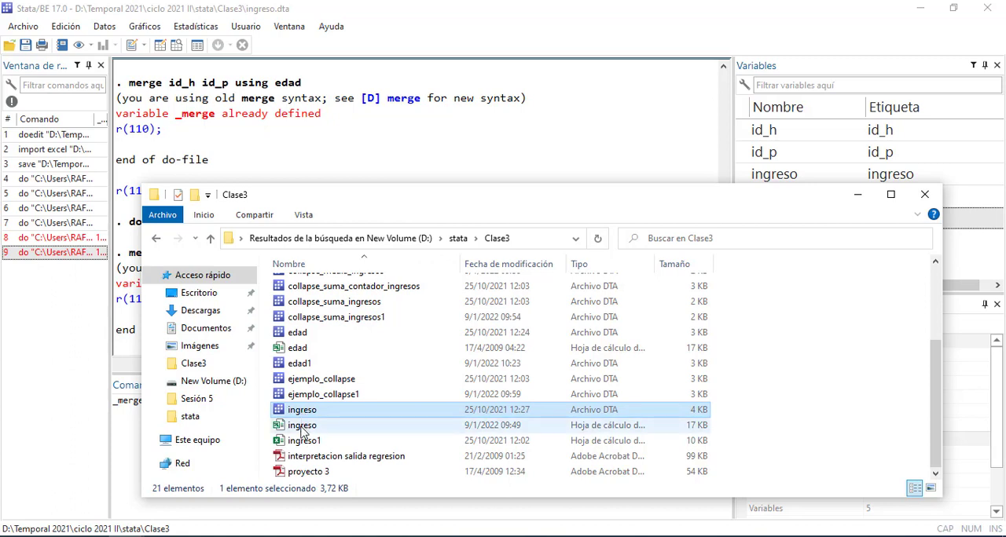
pyautogui.rightClick(303, 413)
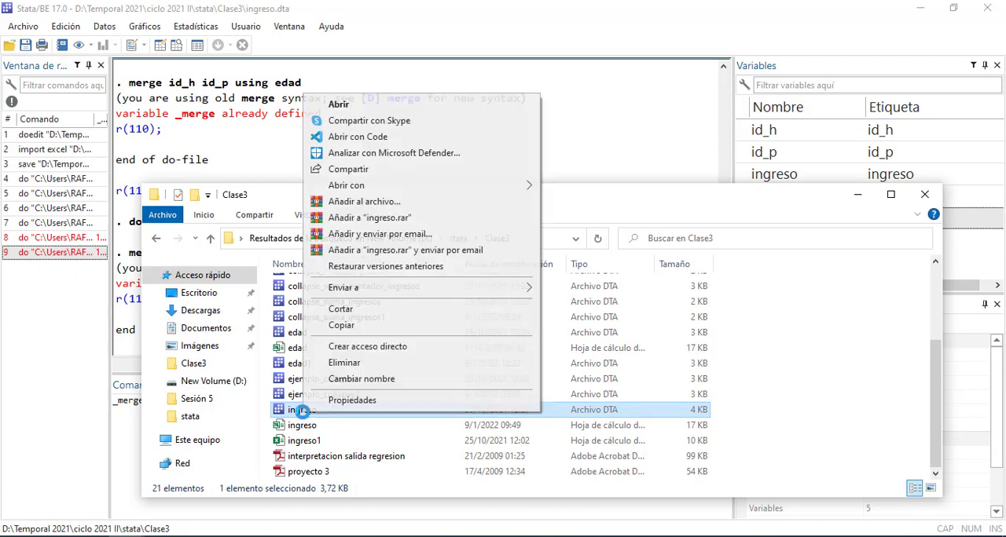
pyautogui.click(343, 363)
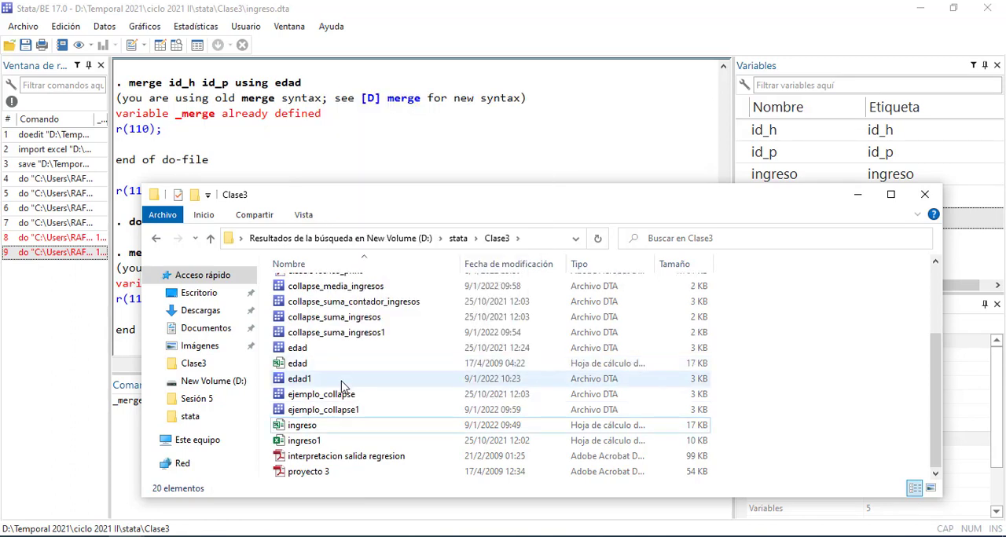
pyautogui.click(249, 169)
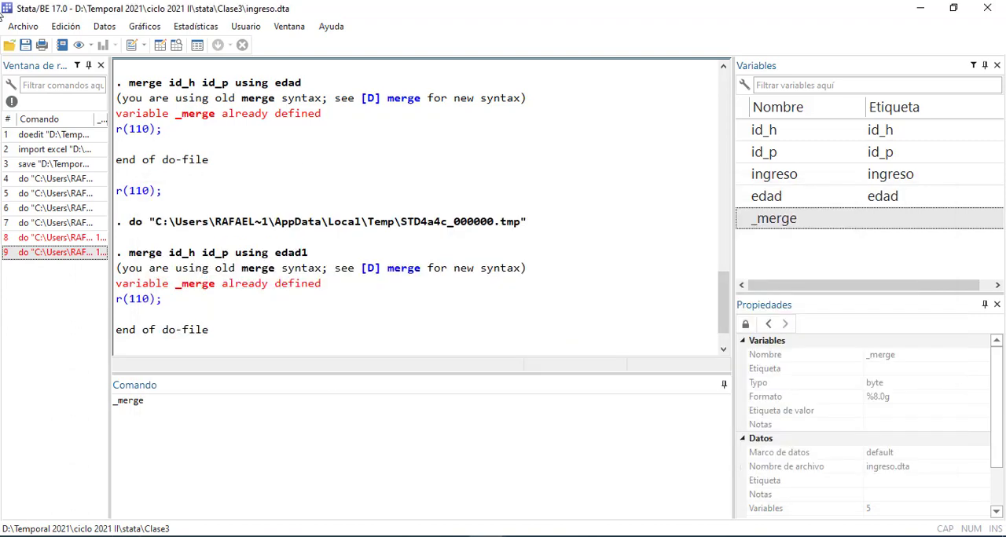
# Import ingreso.xls from Clase3 with the first row as variable names, replacing the data in memory
pyautogui.click(23, 26)
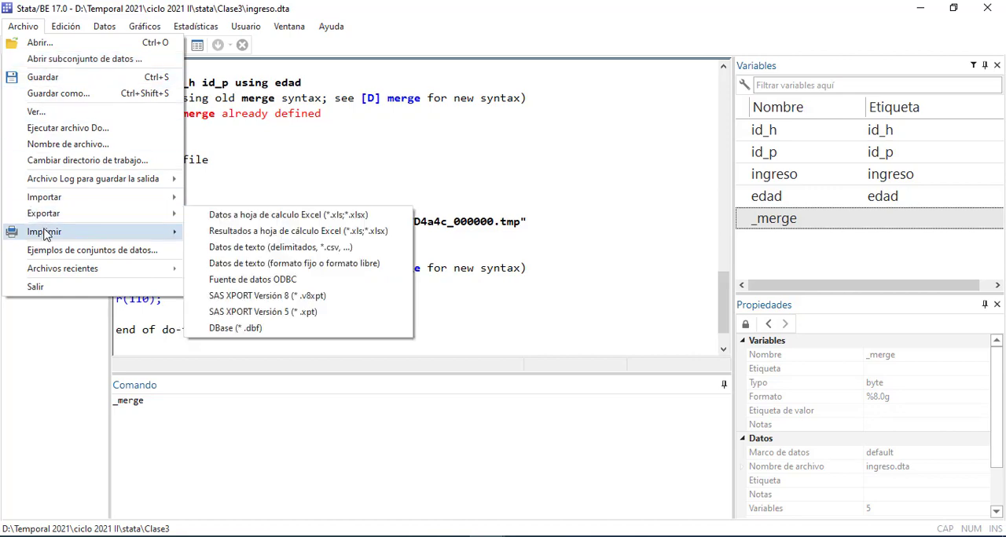
pyautogui.moveTo(72, 201)
pyautogui.click(231, 200)
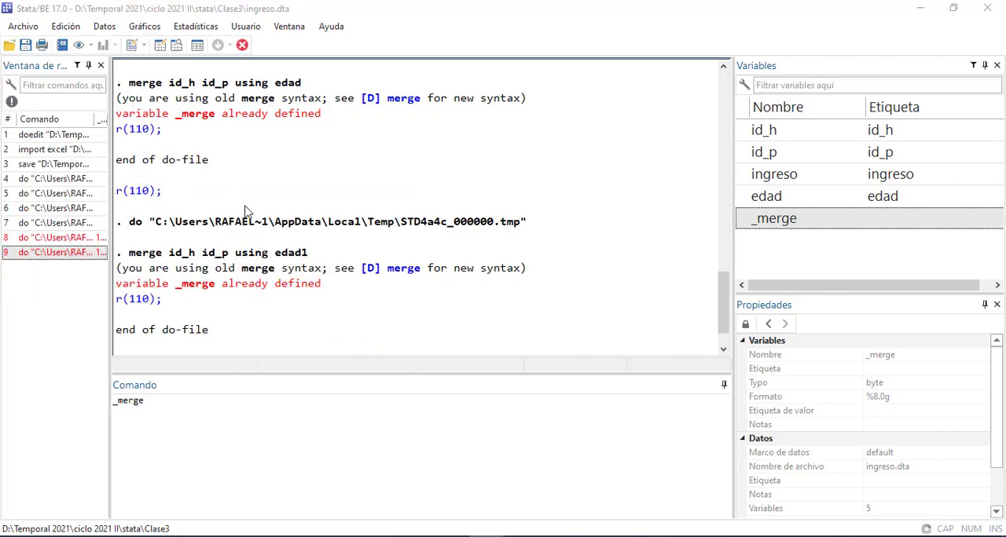
pyautogui.click(629, 158)
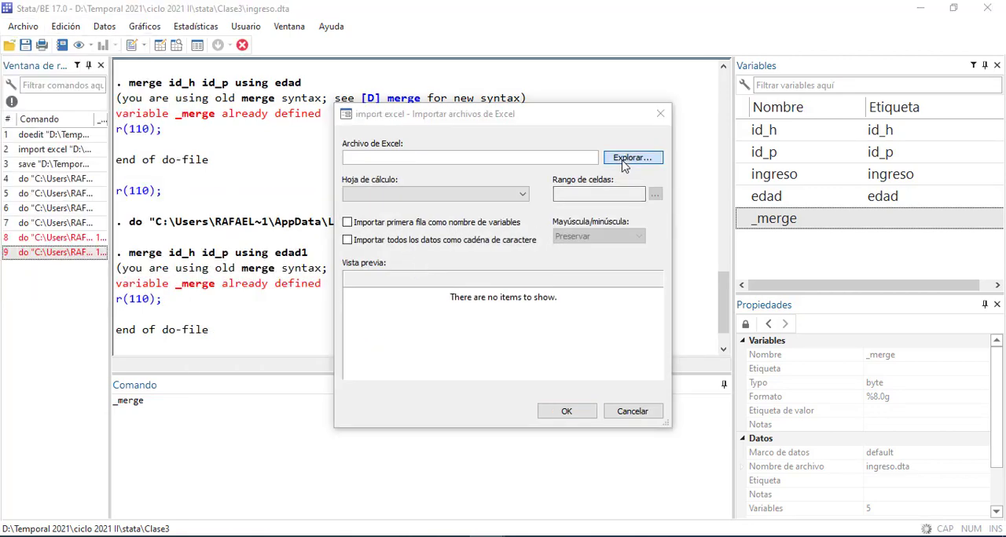
pyautogui.click(453, 267)
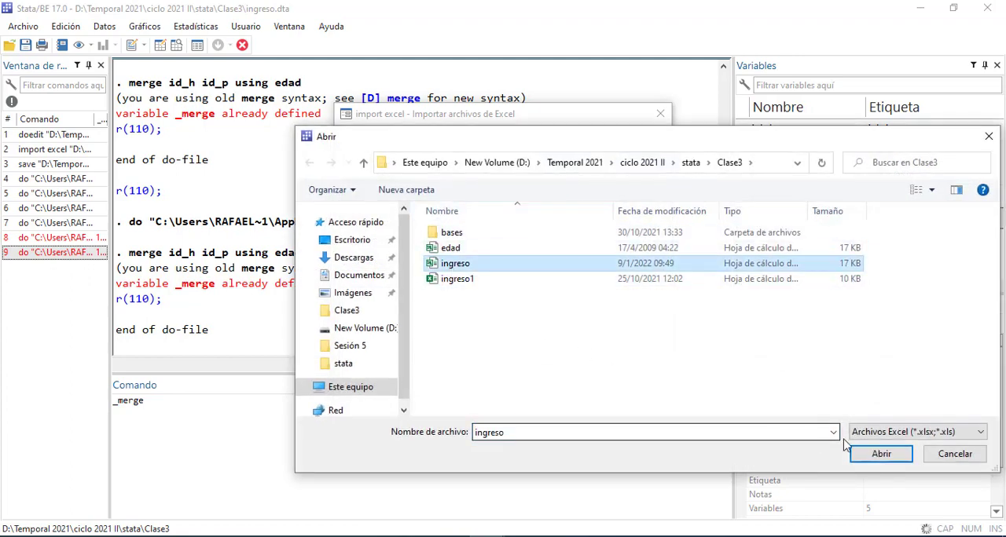
pyautogui.click(880, 454)
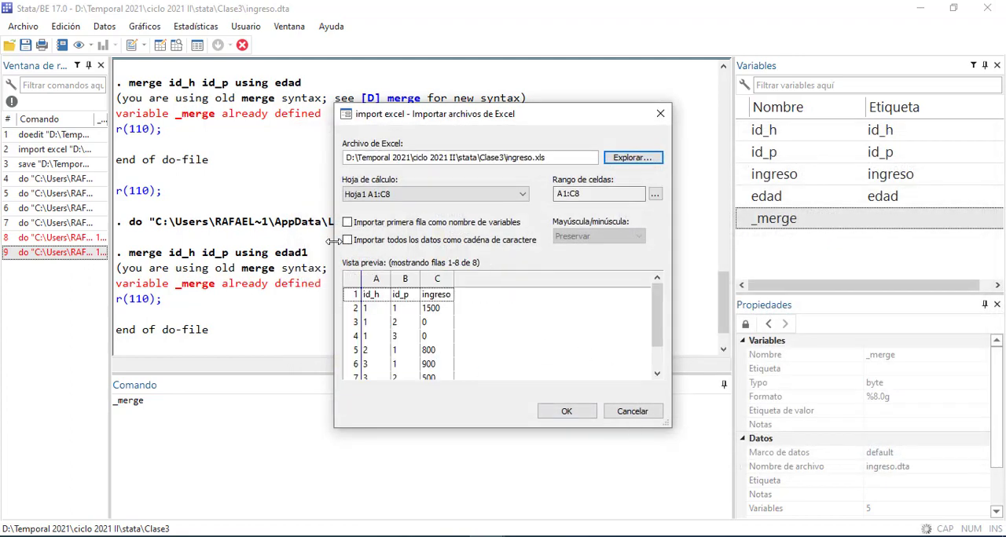
pyautogui.click(347, 223)
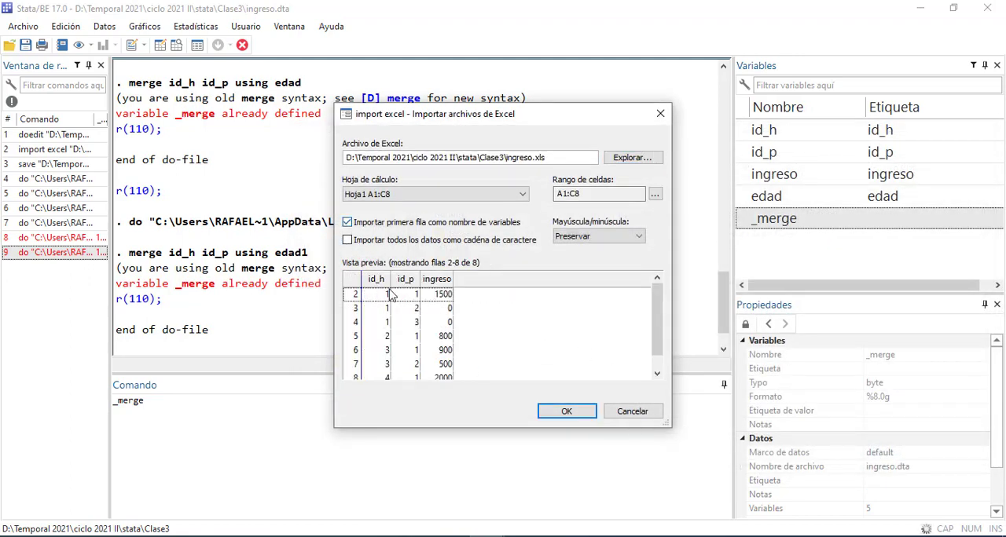
pyautogui.click(553, 415)
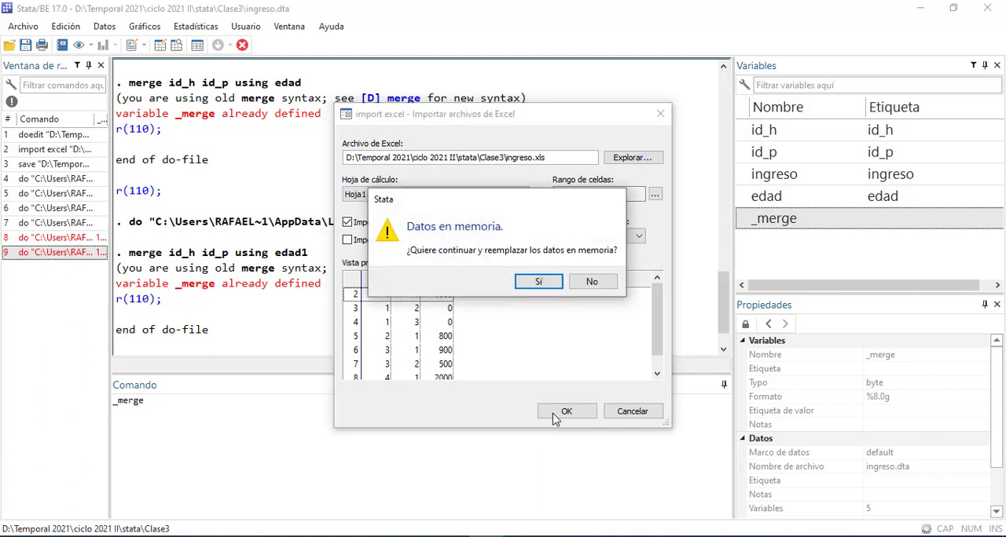
pyautogui.click(593, 288)
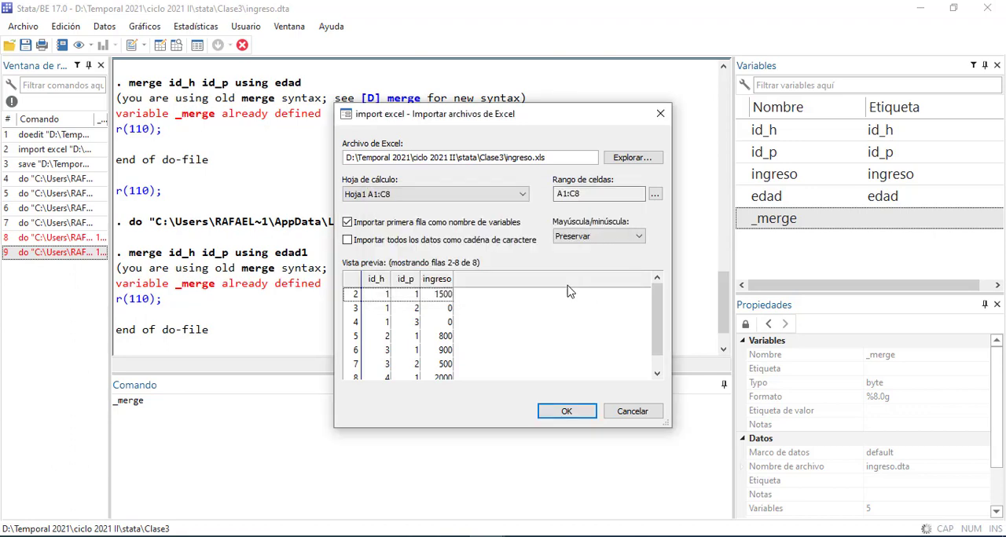
pyautogui.click(544, 410)
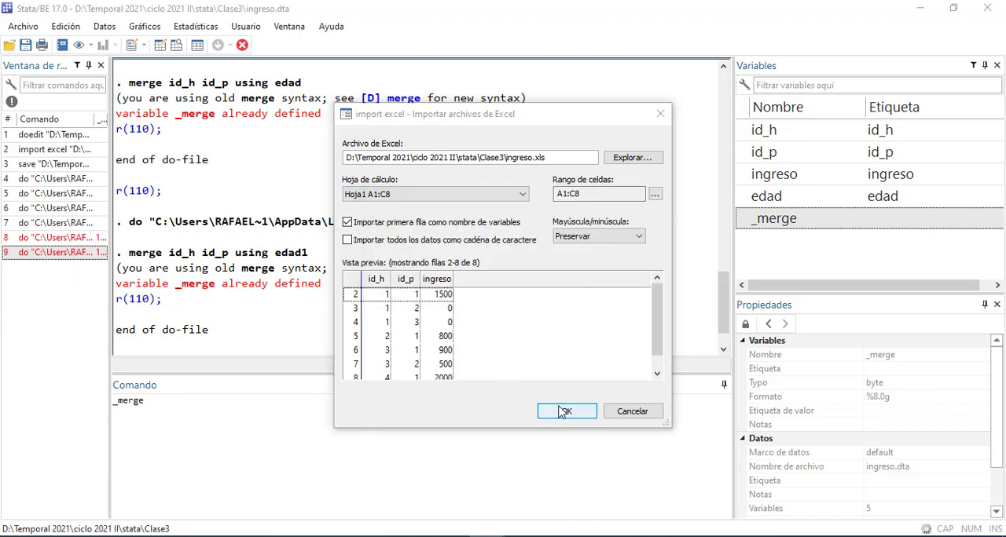
pyautogui.click(532, 282)
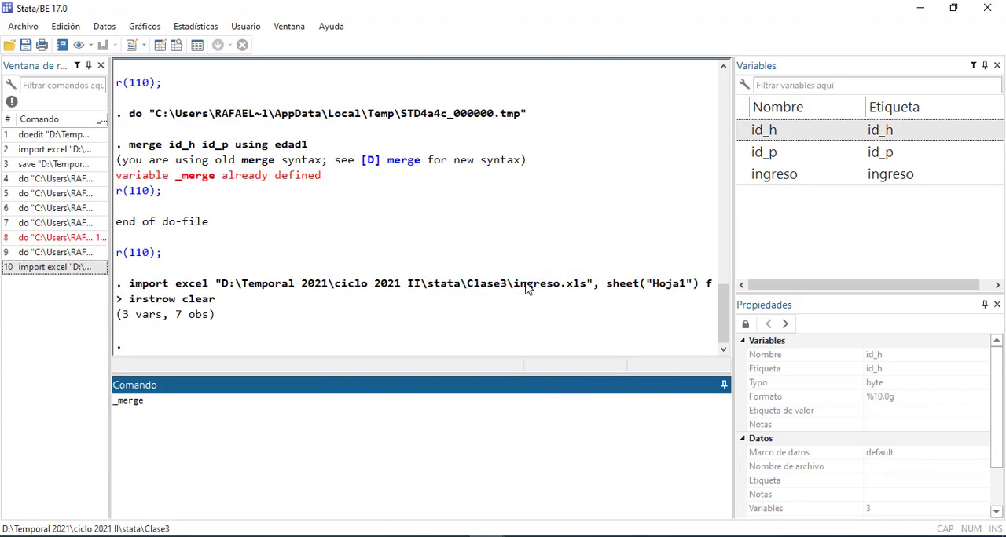
# Clear _merge from the command line and save the imported dataset as ingreso in the Clase3 folder
pyautogui.moveTo(155, 408); pyautogui.dragTo(61, 410)
pyautogui.press('BackSpace')
pyautogui.click(26, 45)
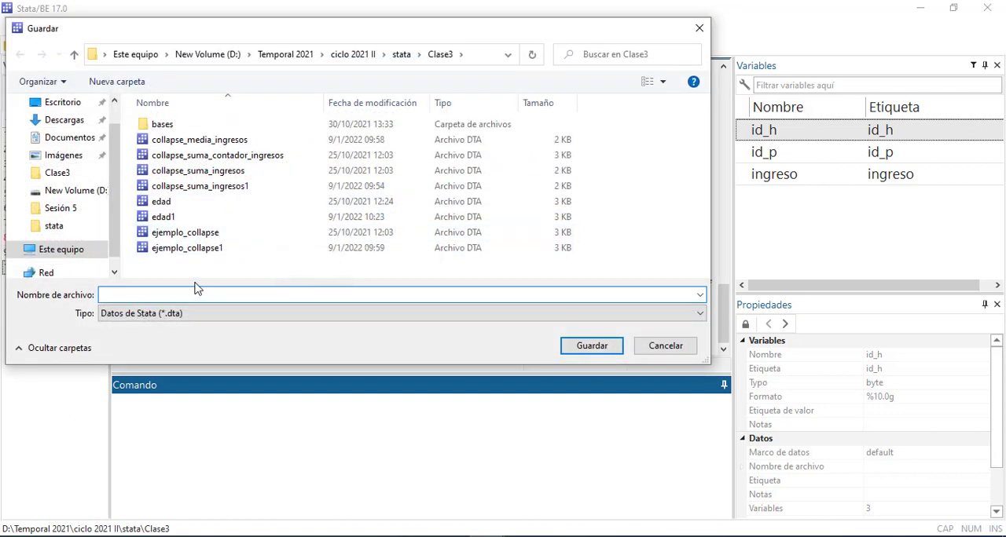
pyautogui.write('ingre')
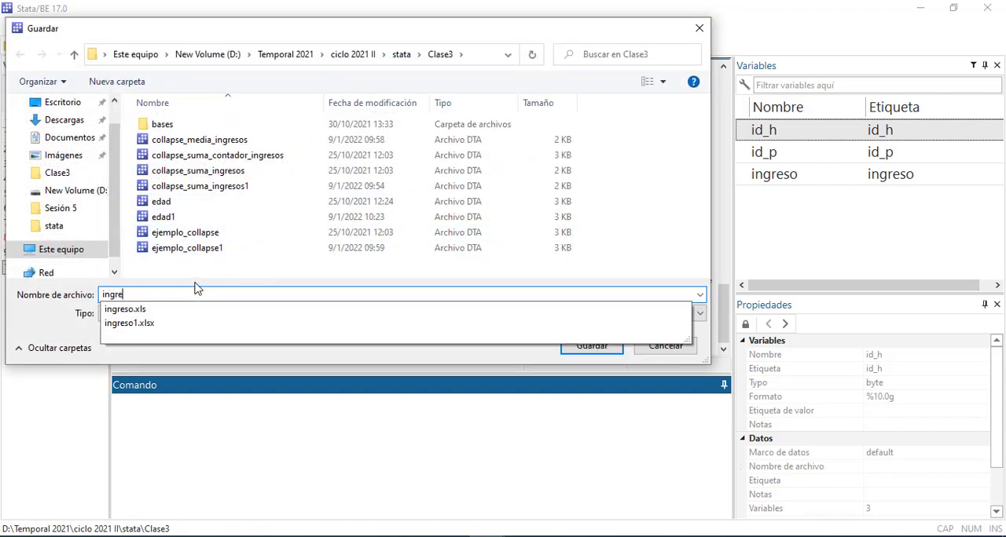
pyautogui.write('so')
pyautogui.press('Return')
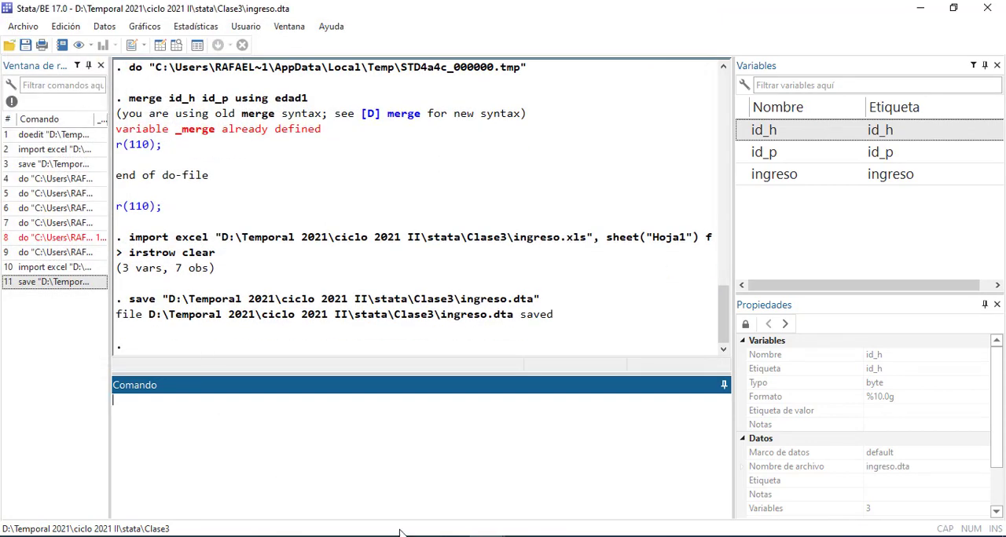
# Run the do-file's use ingreso, clear line to load the newly saved master dataset
pyautogui.click(547, 485)
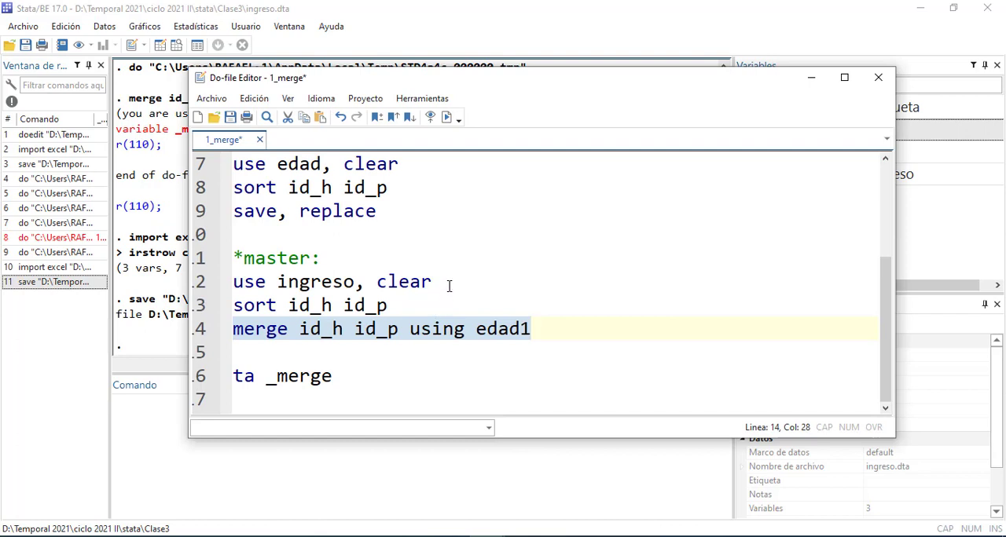
pyautogui.moveTo(449, 286); pyautogui.dragTo(211, 286)
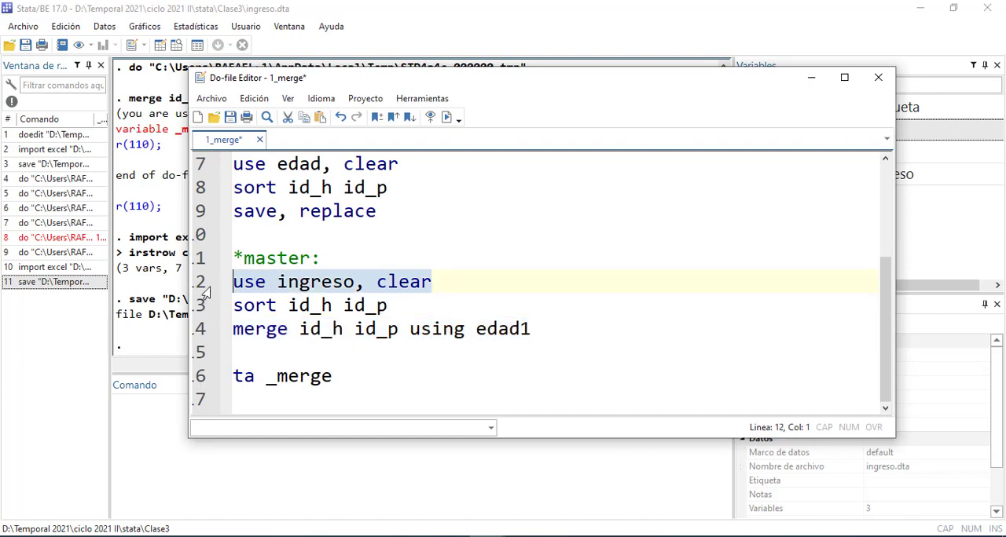
pyautogui.hotkey('ctrl', 'd')
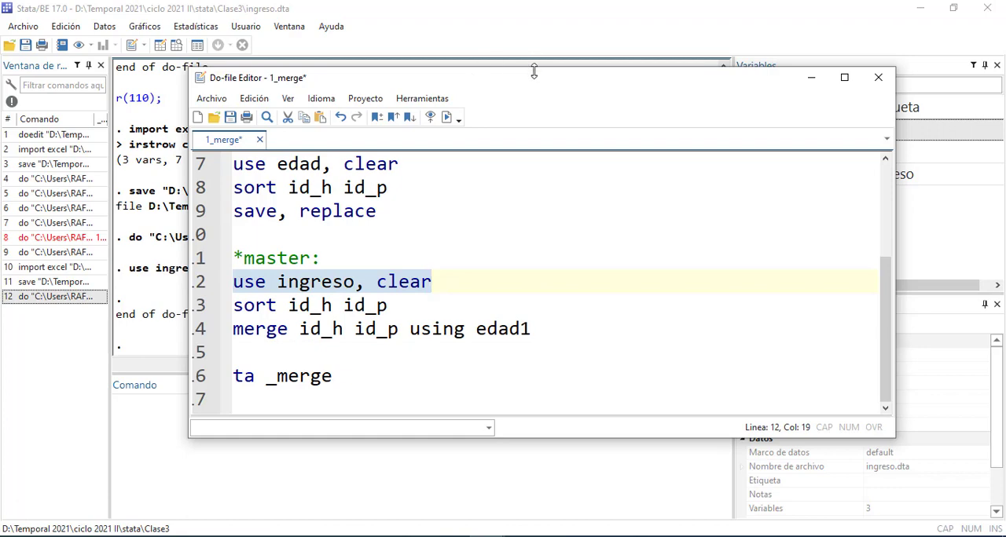
# Inspect the loaded ingreso dataset in the Data Editor and close it
pyautogui.moveTo(534, 71); pyautogui.dragTo(693, 189)
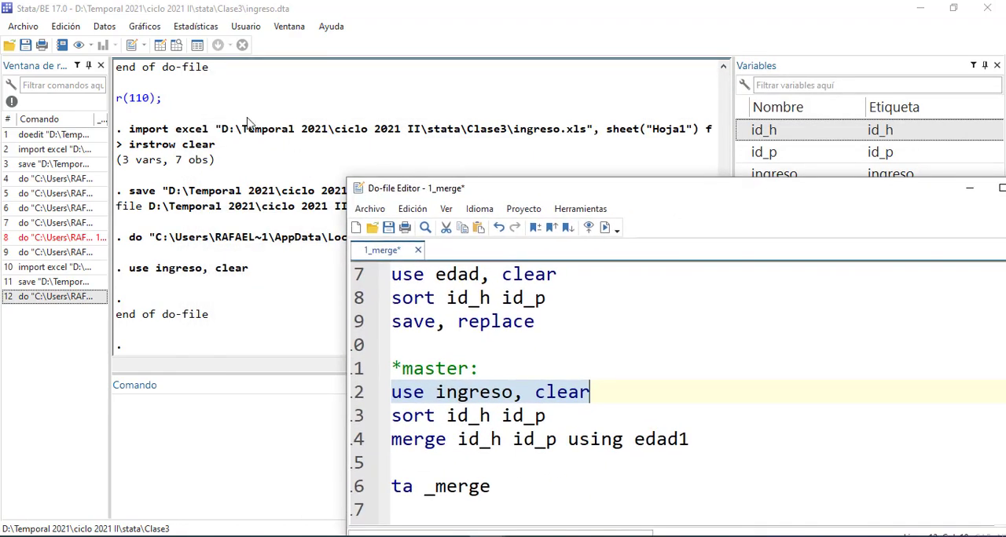
pyautogui.click(173, 49)
pyautogui.click(161, 45)
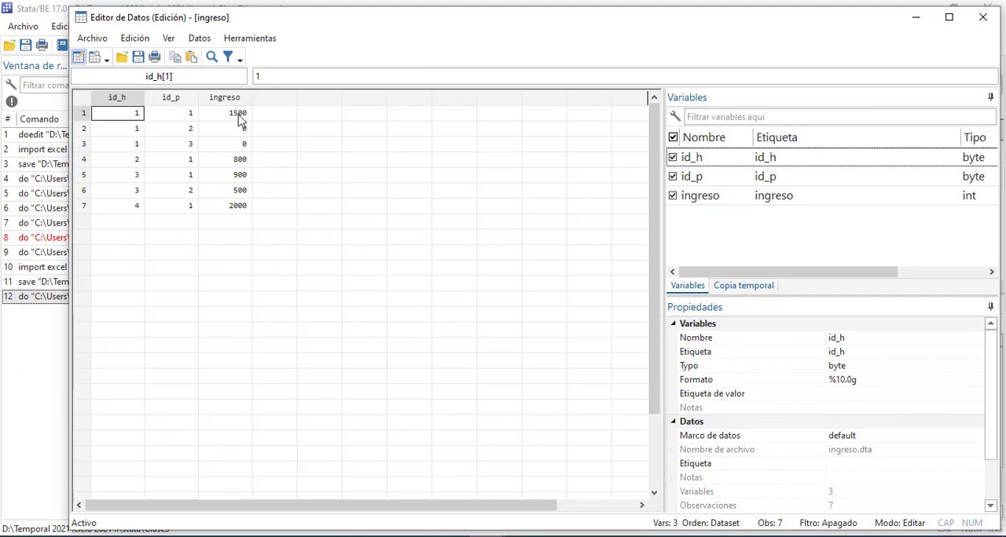
pyautogui.click(992, 19)
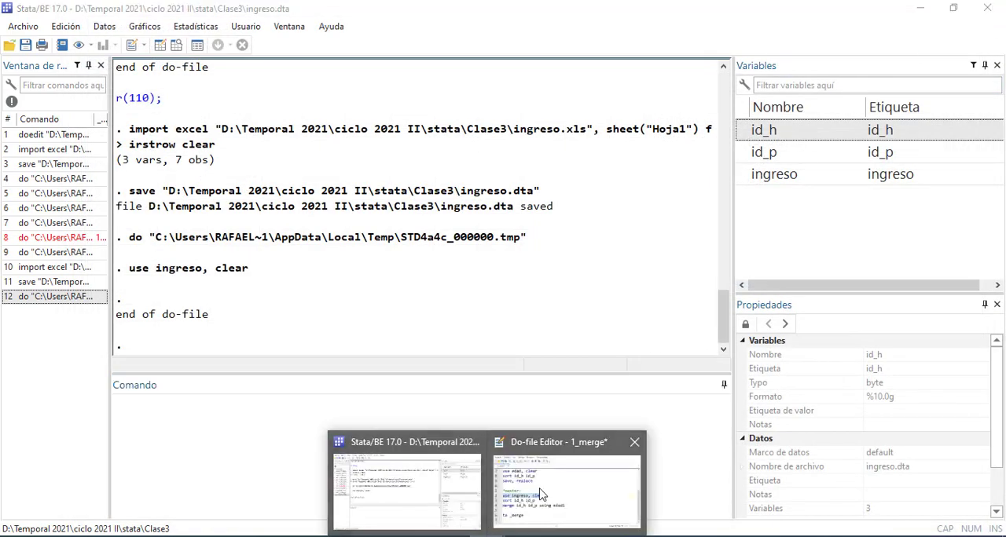
# Return to the 1_merge do-file and run only the master section's sort id_h id_p line
pyautogui.click(541, 493)
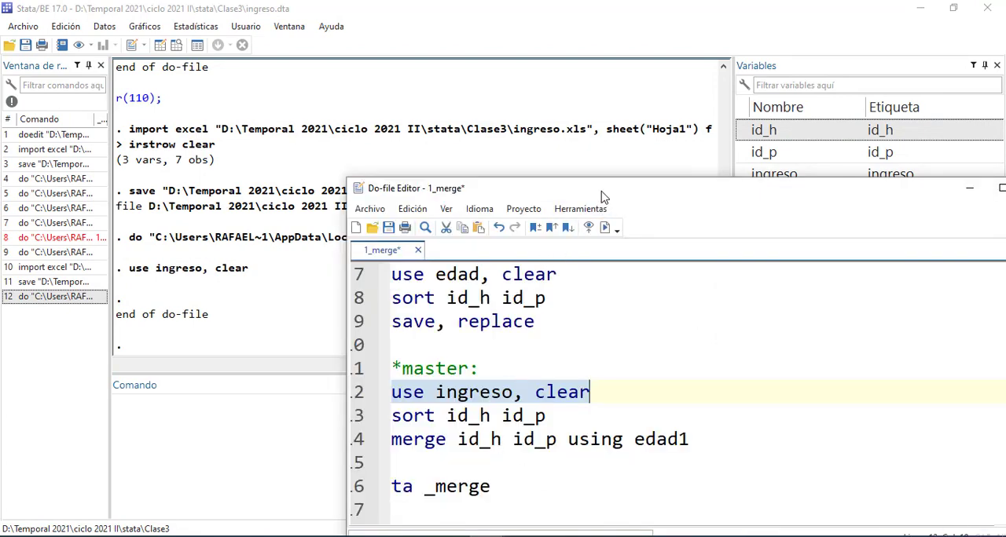
pyautogui.moveTo(602, 196); pyautogui.dragTo(397, 112)
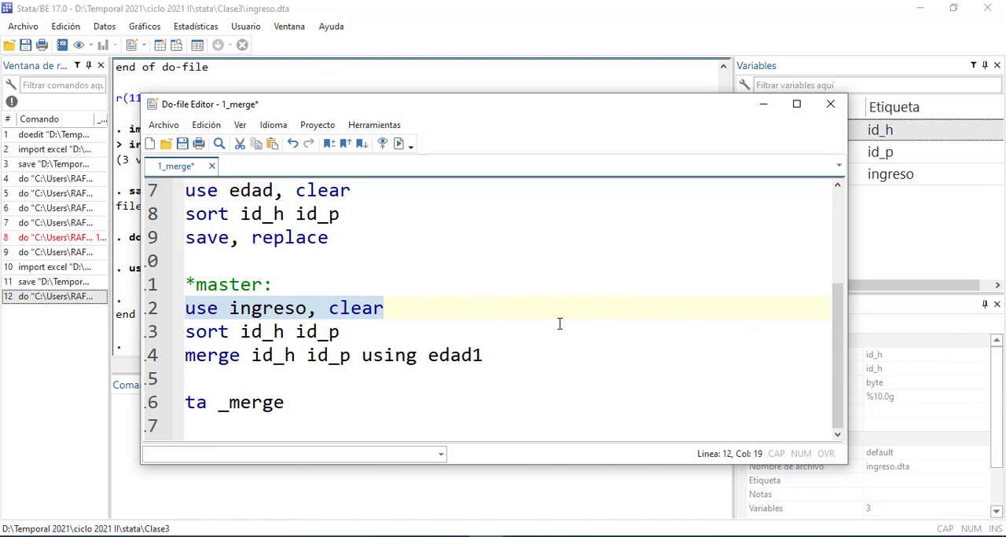
pyautogui.click(519, 325)
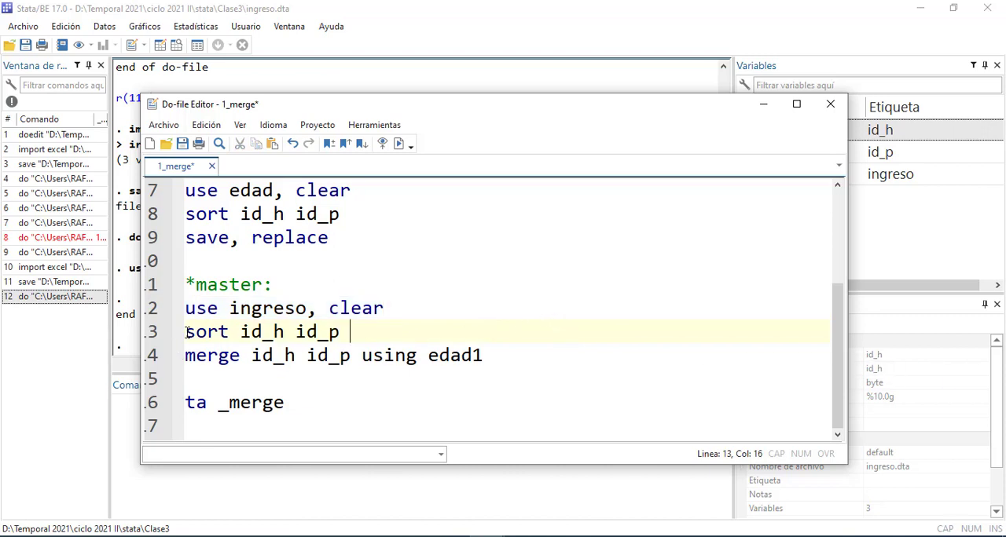
pyautogui.moveTo(186, 332); pyautogui.dragTo(375, 322)
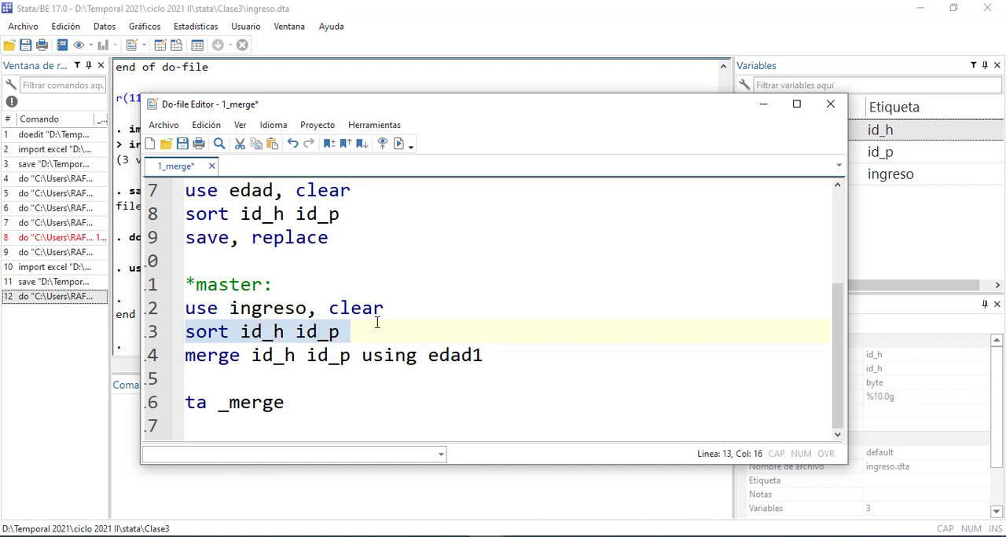
pyautogui.click(397, 147)
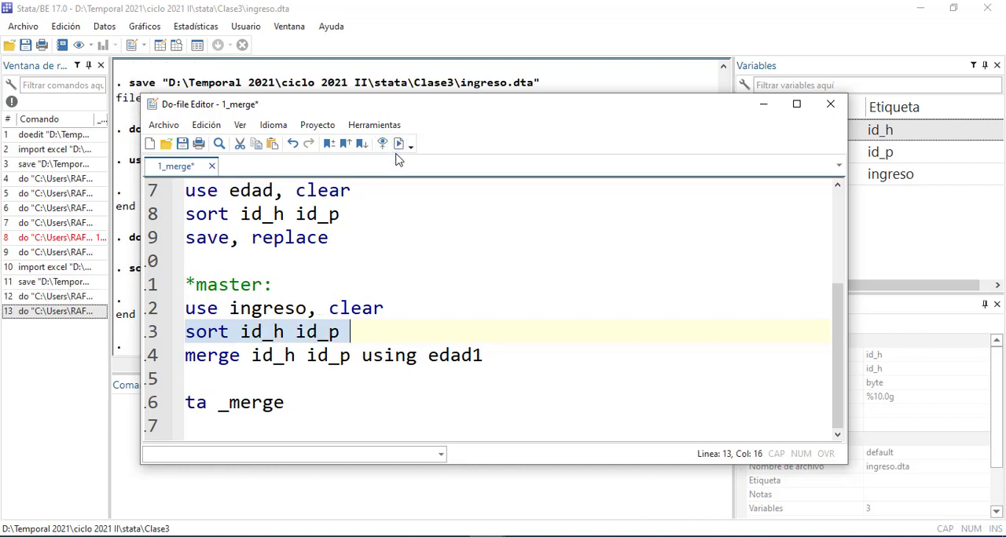
# Run the do-file's merge id_h id_p using edad1 line to combine the master data with edad1
pyautogui.moveTo(408, 109); pyautogui.dragTo(355, 68)
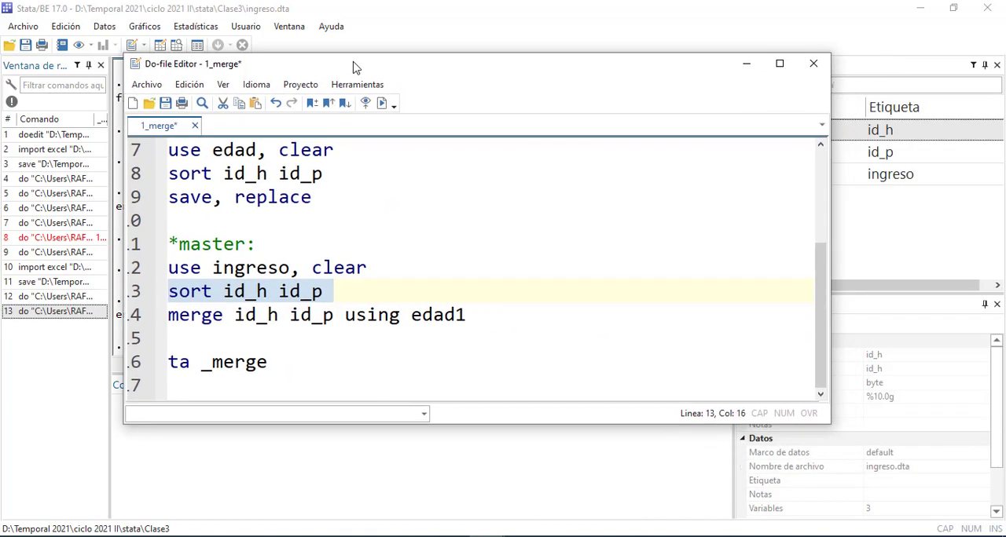
pyautogui.click(492, 315)
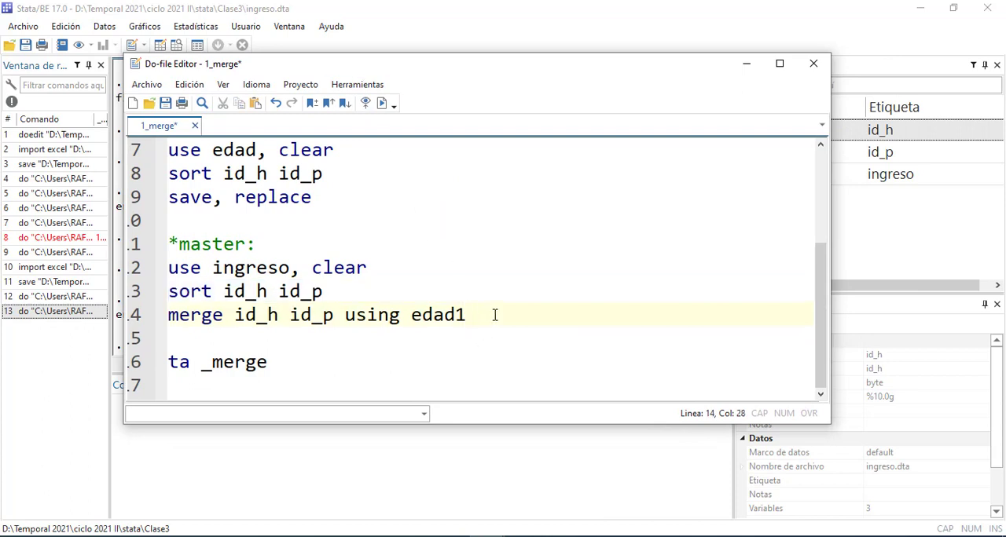
pyautogui.hotkey('shift', 'Home')
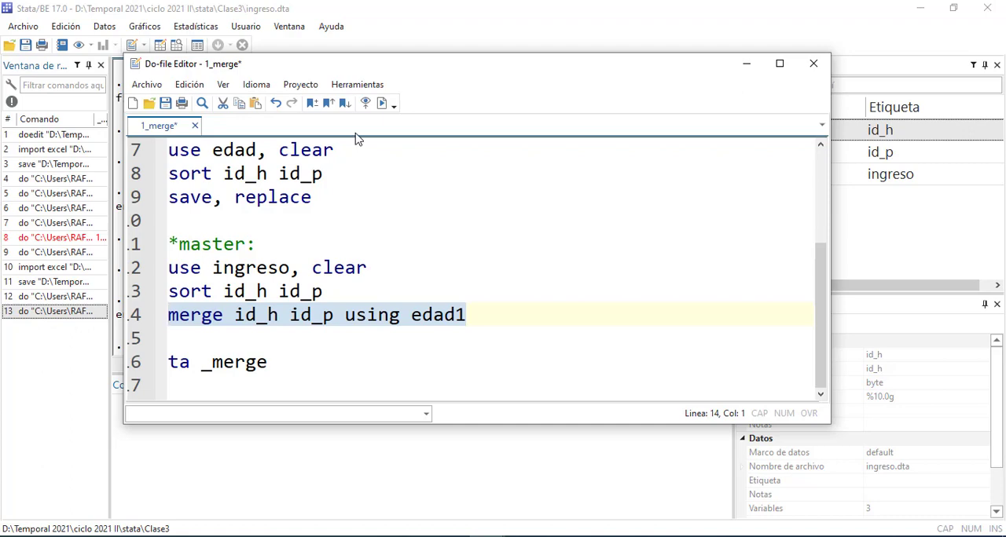
pyautogui.click(381, 104)
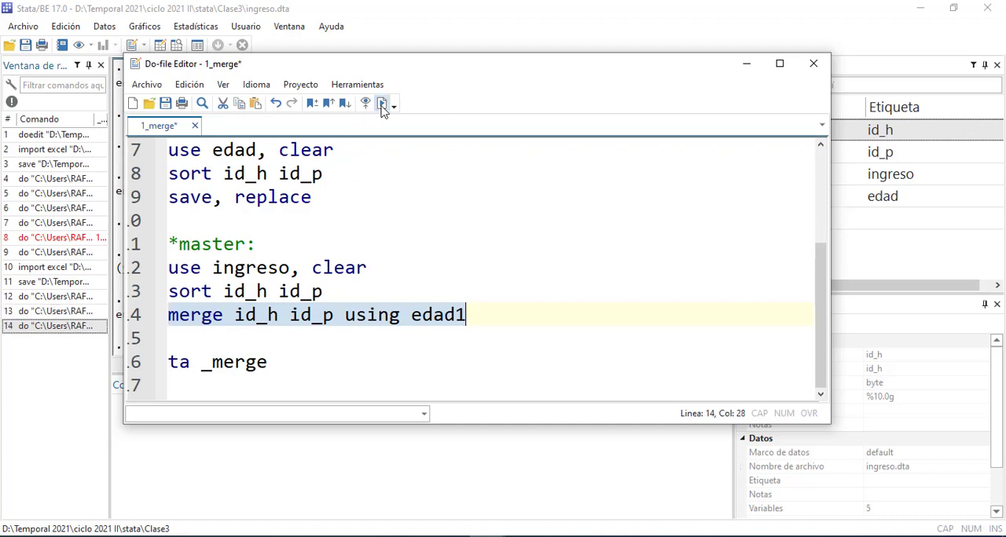
# Inspect the merged dataset's edad and _merge columns in the Data Editor and close it
pyautogui.moveTo(346, 69); pyautogui.dragTo(567, 176)
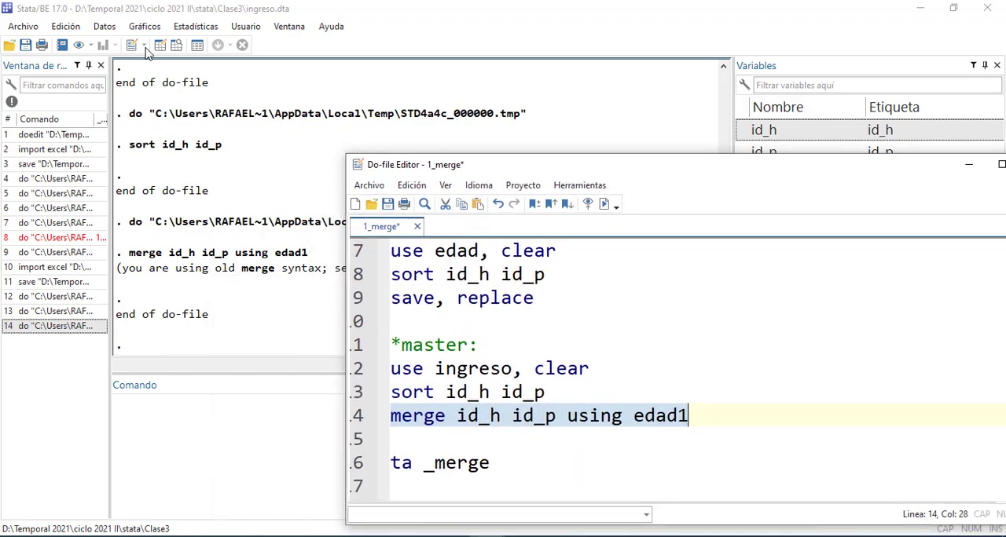
pyautogui.click(132, 45)
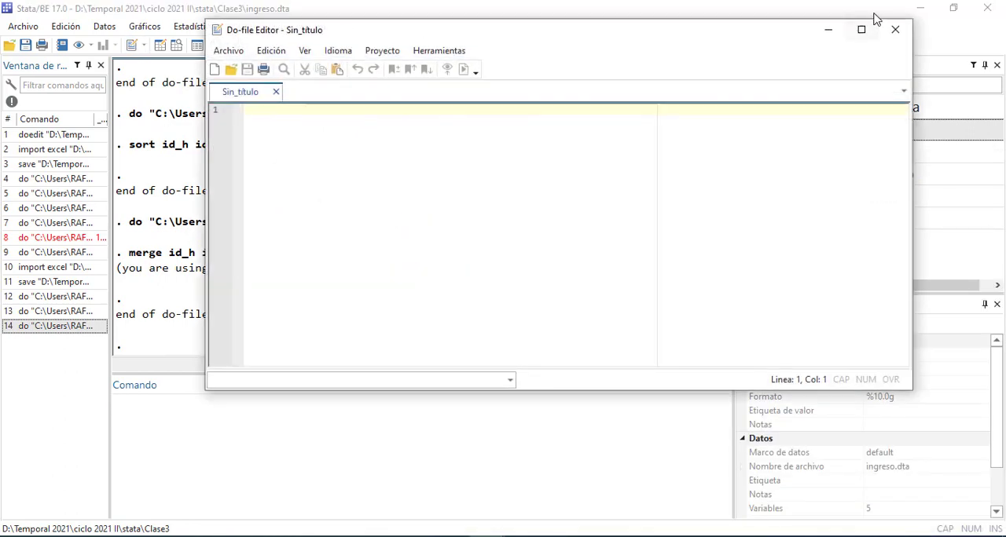
pyautogui.click(895, 30)
pyautogui.click(160, 44)
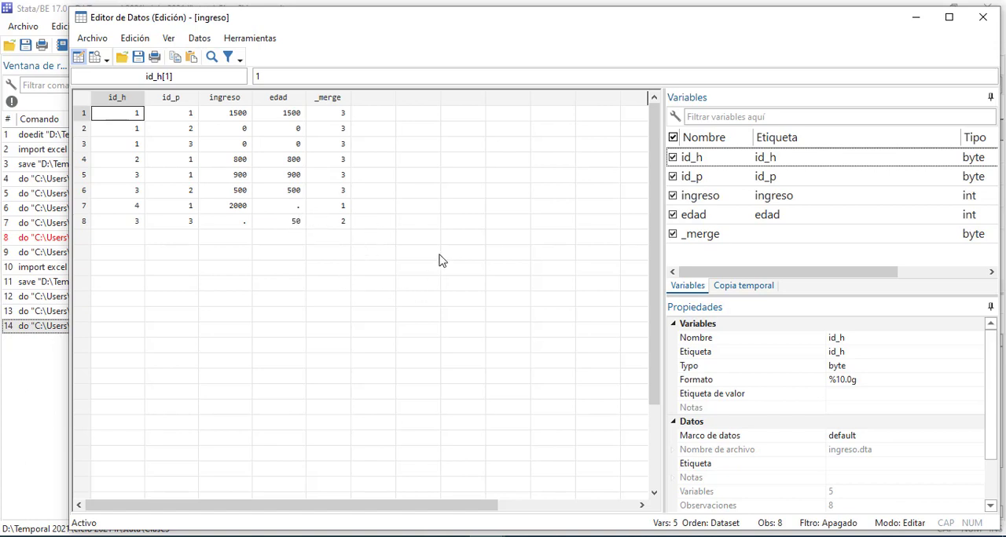
pyautogui.click(983, 17)
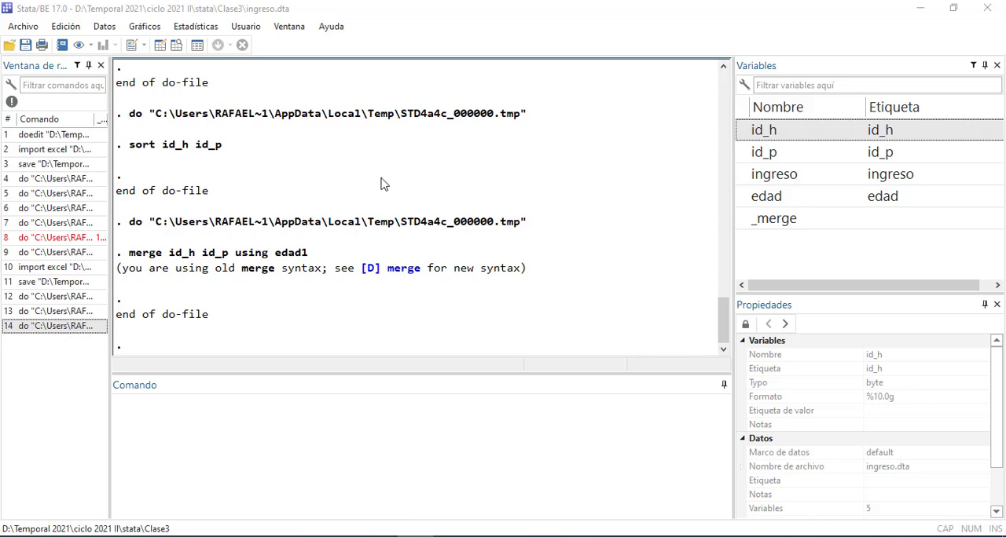
# Save the merged dataset over ingreso.dta
pyautogui.hotkey('ctrl', 's')
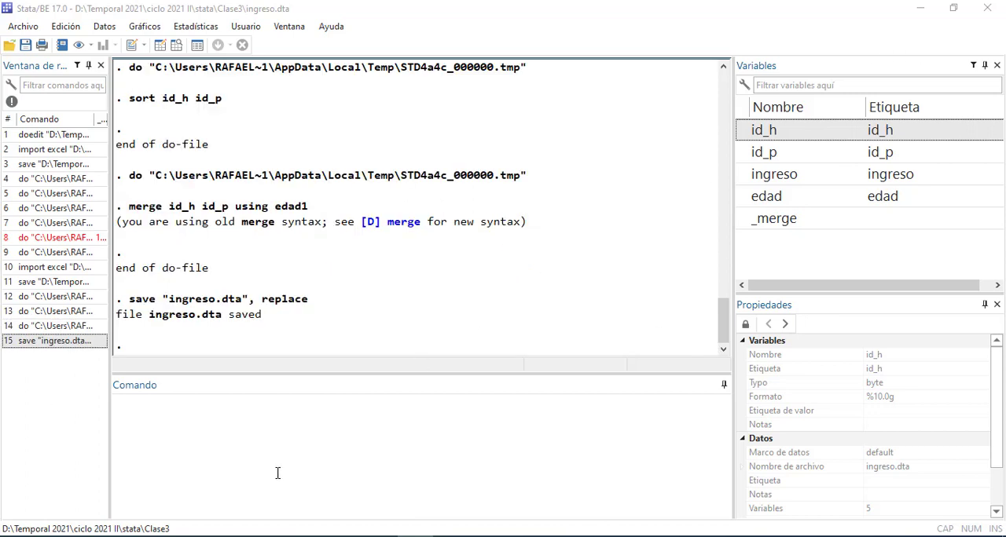
pyautogui.click(366, 464)
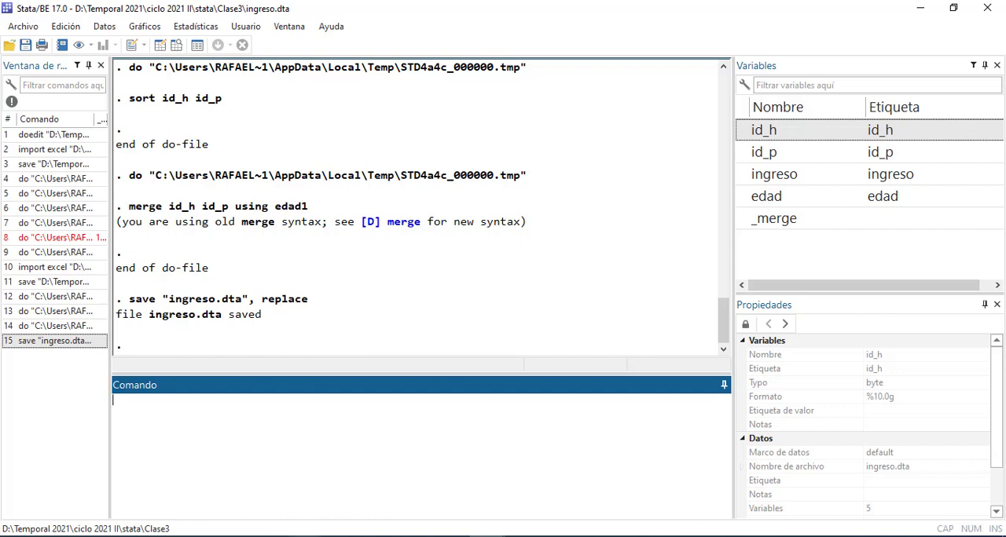
# Switch to the browser and compare the heading of Reed College's Stata reshape tutorial in its English and Spanish versions
pyautogui.click(307, 536)
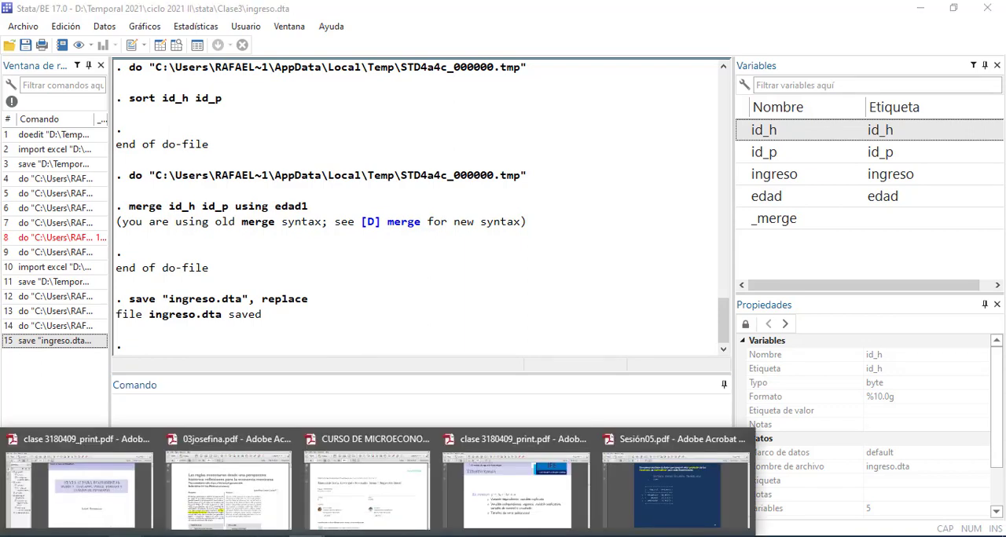
pyautogui.click(873, 31)
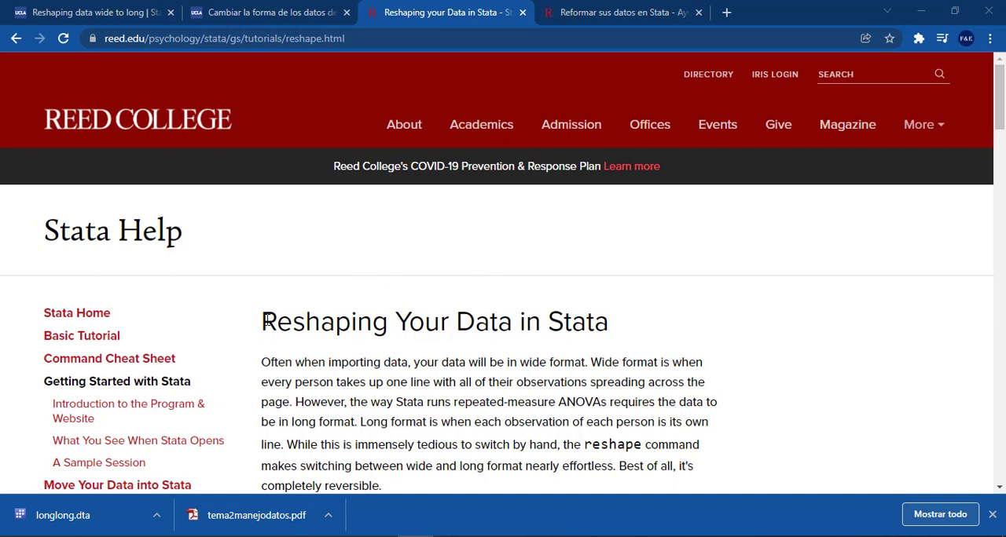
pyautogui.moveTo(265, 320); pyautogui.dragTo(482, 363)
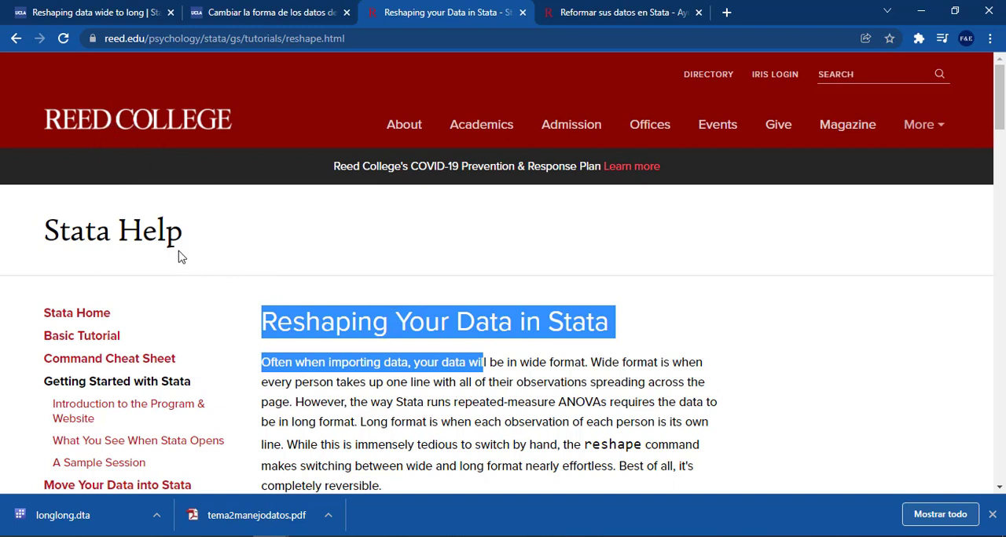
pyautogui.click(588, 13)
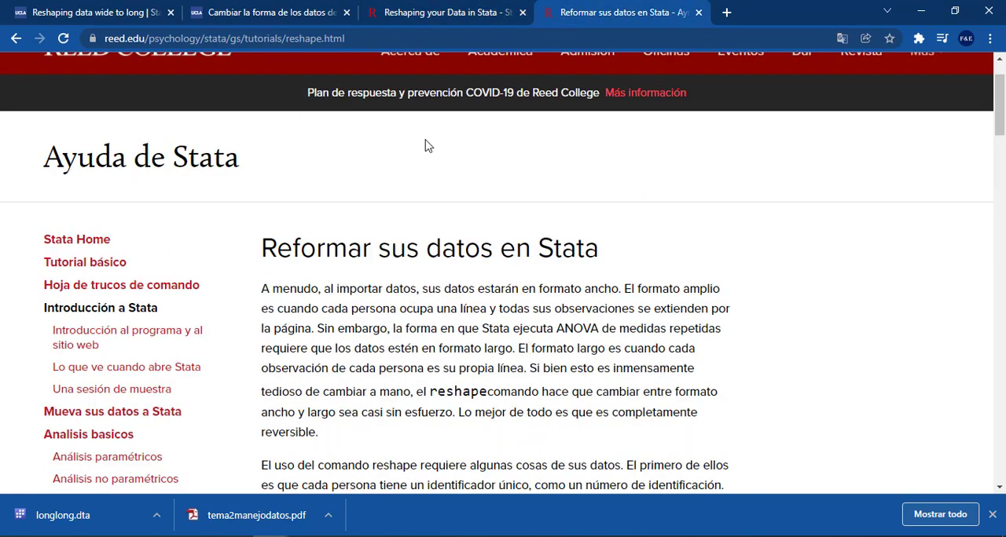
pyautogui.click(408, 12)
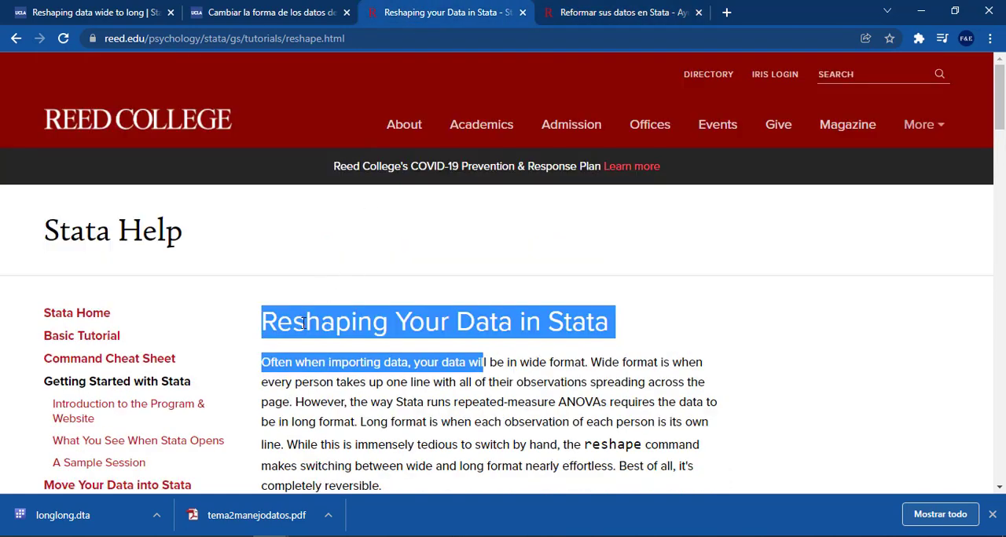
pyautogui.moveTo(306, 322); pyautogui.dragTo(410, 323)
pyautogui.click(620, 12)
pyautogui.scroll(-1, 362, 283)
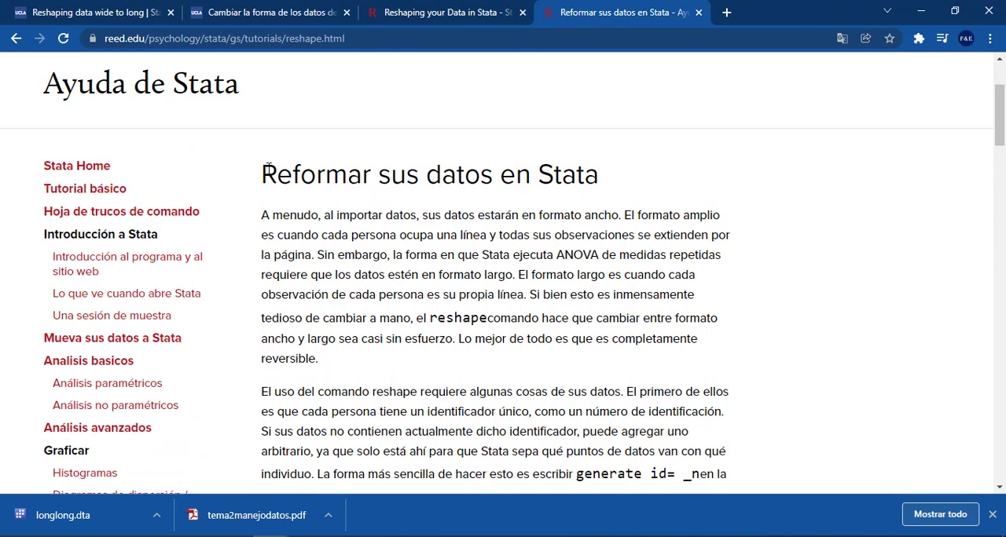
pyautogui.moveTo(268, 171); pyautogui.dragTo(378, 175)
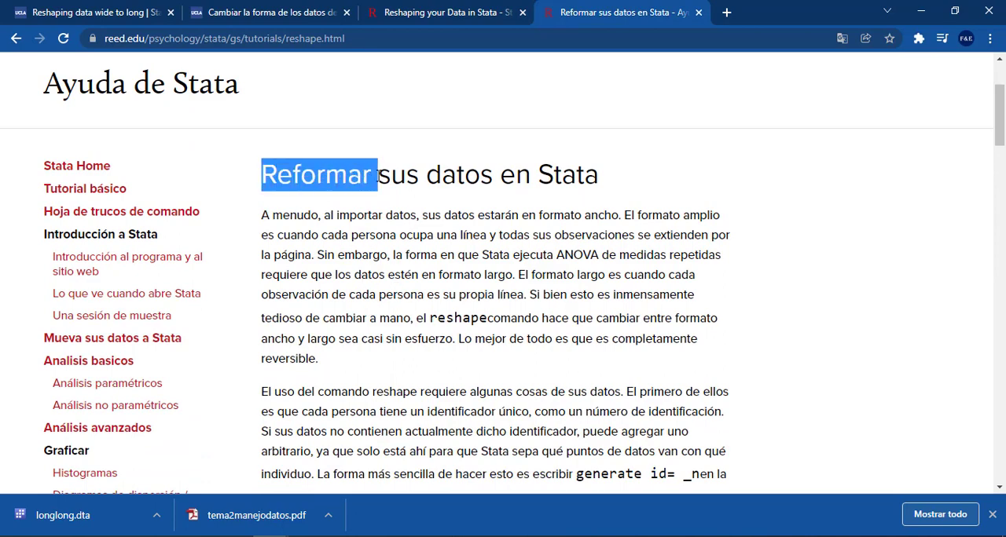
# Examine the reshape tutorial's opening paragraph on wide format in both the Spanish and English pages
pyautogui.scroll(1, 399, 222)
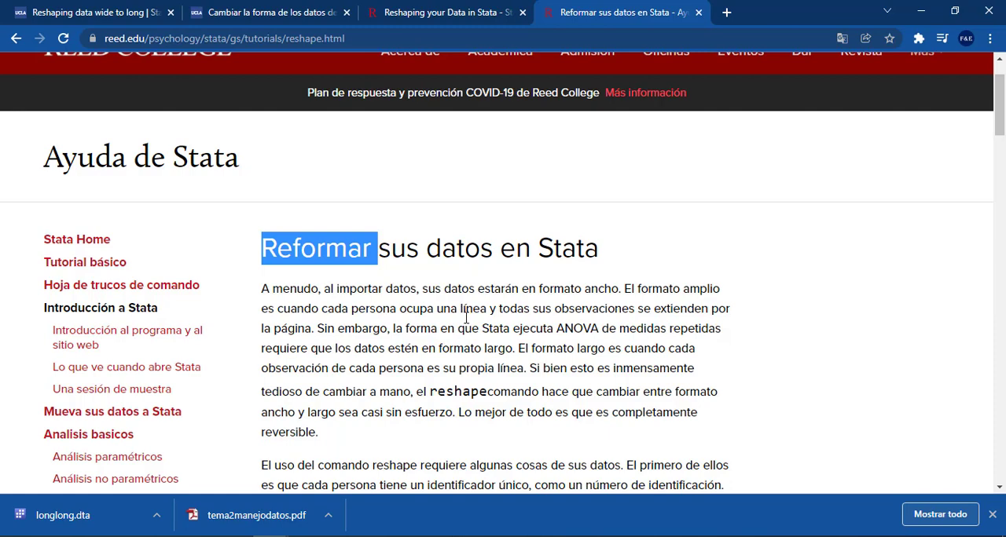
pyautogui.scroll(-1, 466, 318)
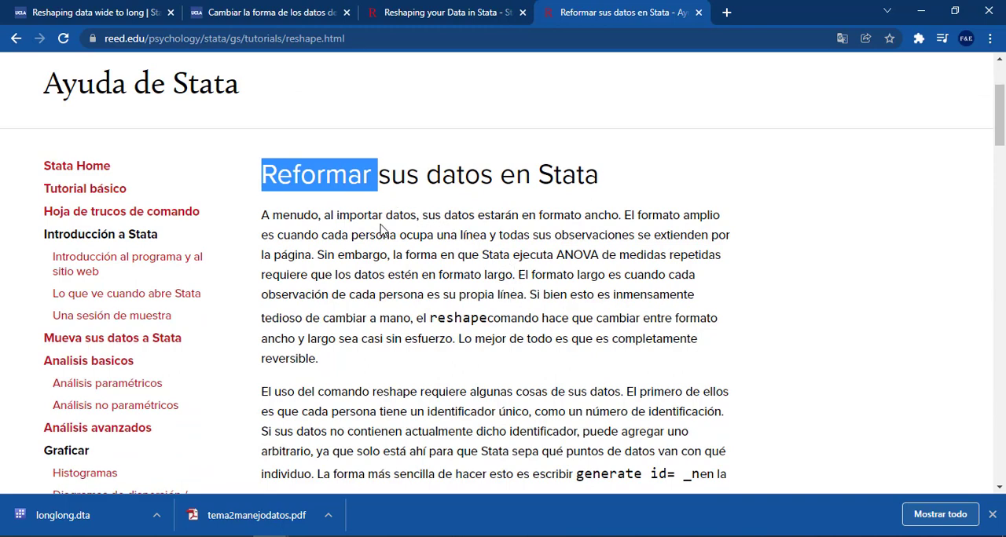
pyautogui.scroll(2, 504, 314)
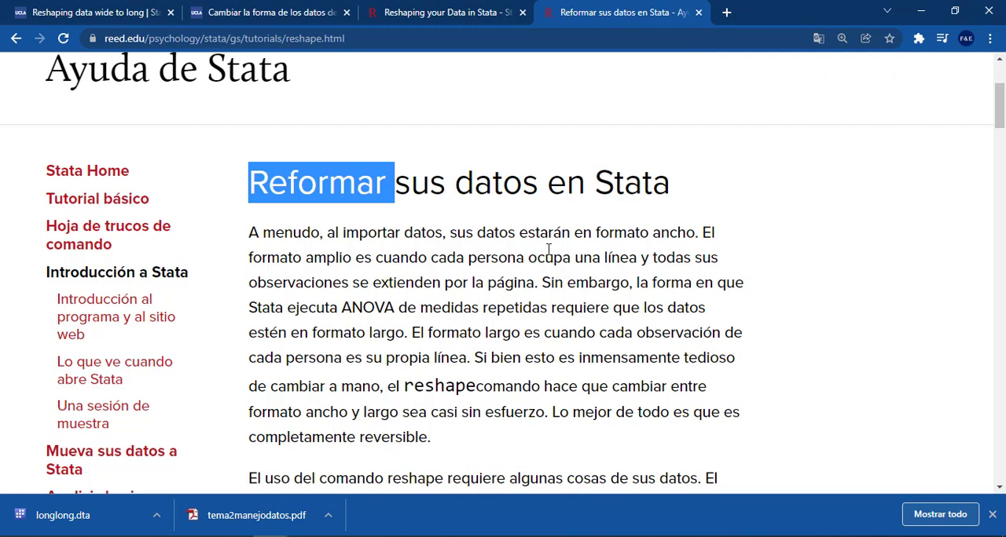
pyautogui.click(415, 13)
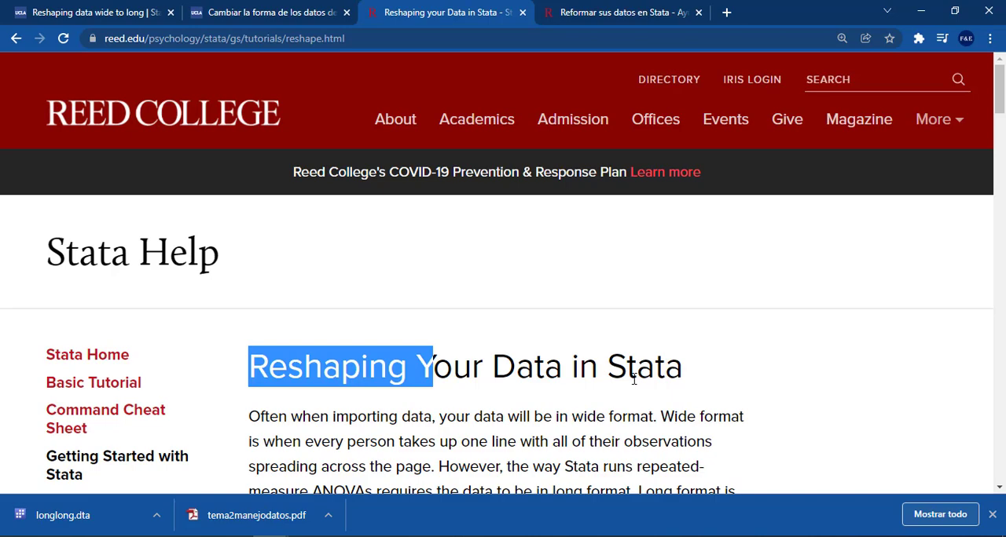
pyautogui.scroll(-1, 627, 377)
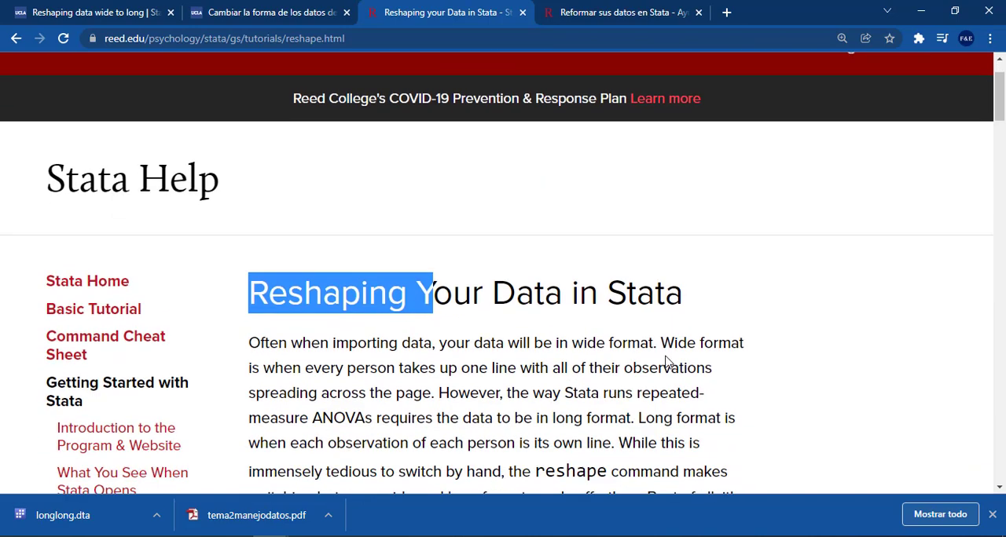
# Read the Spanish tutorial's explanation of wide format, long format and the reshape command, highlighting the key passages
pyautogui.click(626, 13)
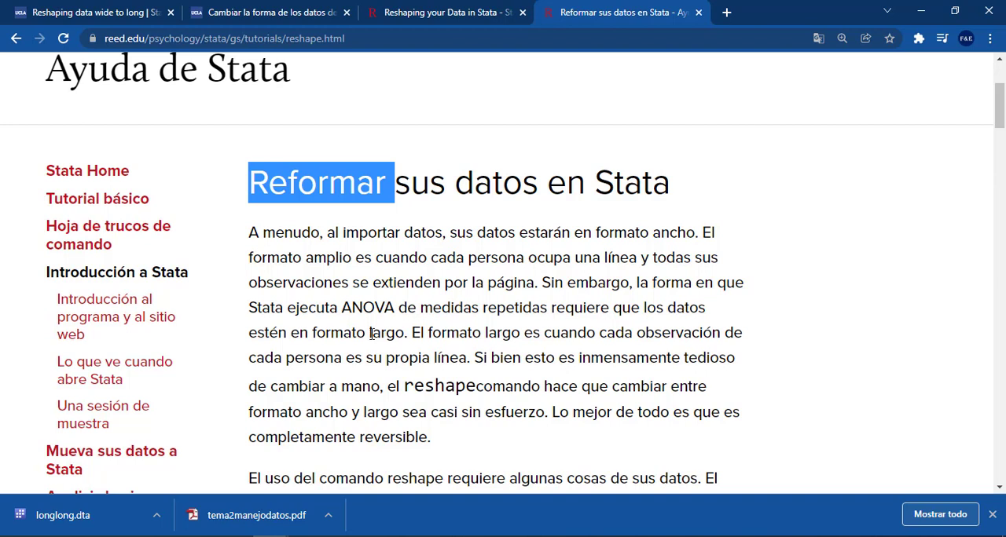
pyautogui.moveTo(370, 333); pyautogui.dragTo(408, 333)
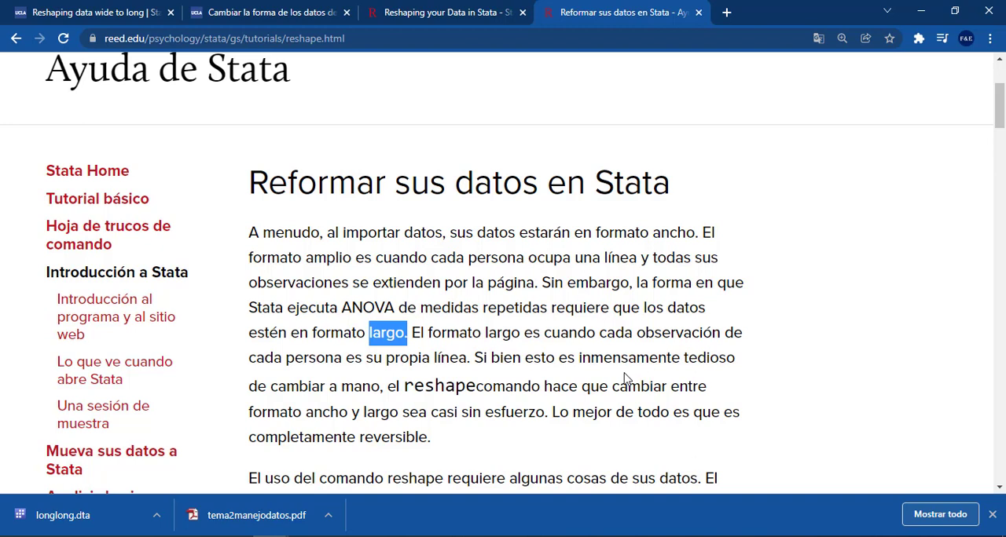
pyautogui.moveTo(489, 258); pyautogui.dragTo(539, 277)
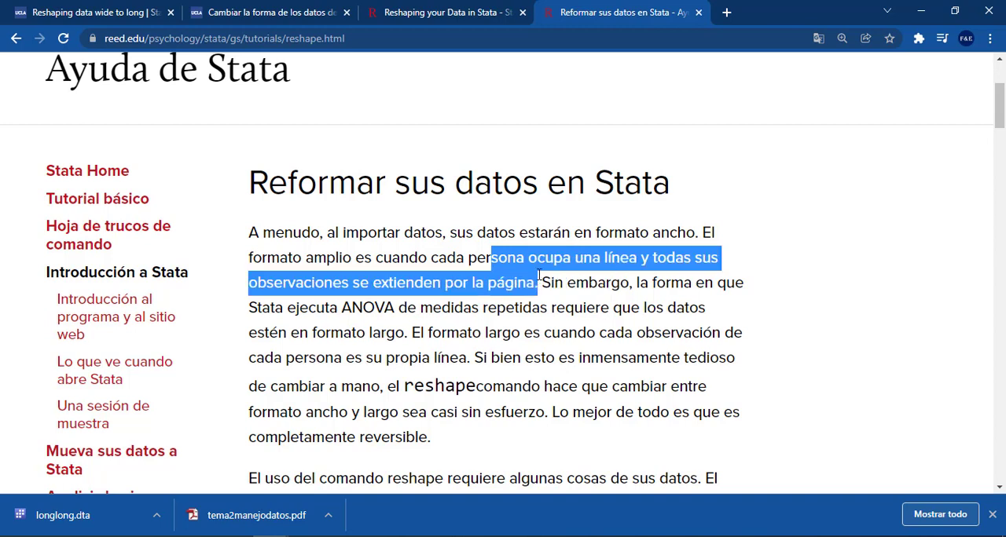
pyautogui.scroll(-1, 535, 346)
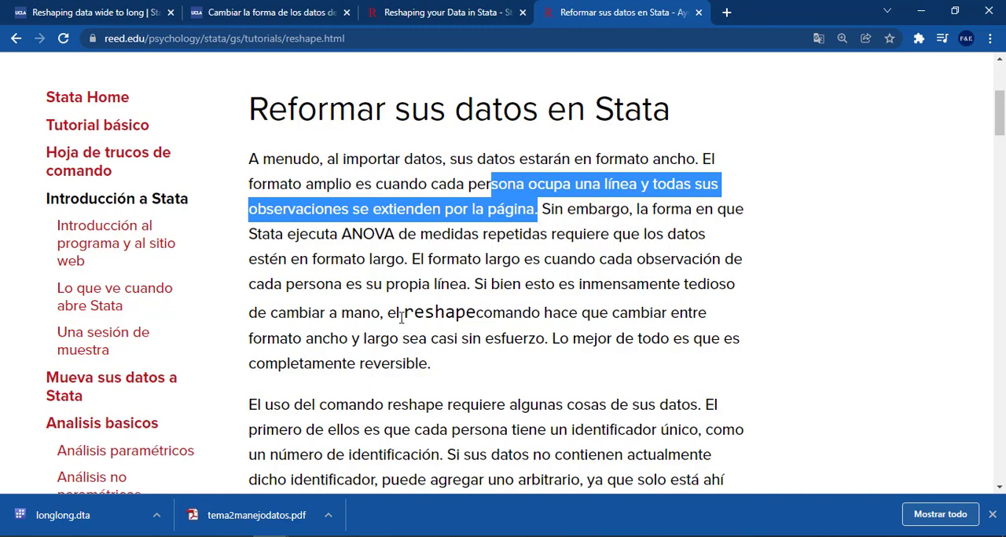
pyautogui.moveTo(353, 315); pyautogui.dragTo(469, 315)
pyautogui.click(330, 320)
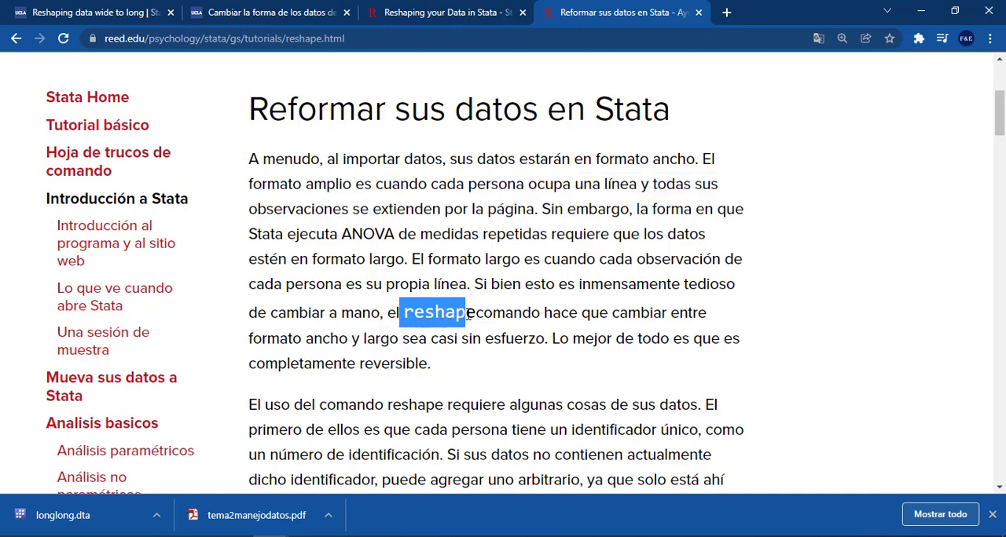
# Read the Spanish tutorial's paragraph on unique identifiers, highlighting the generate id= _n command
pyautogui.scroll(-3, 467, 314)
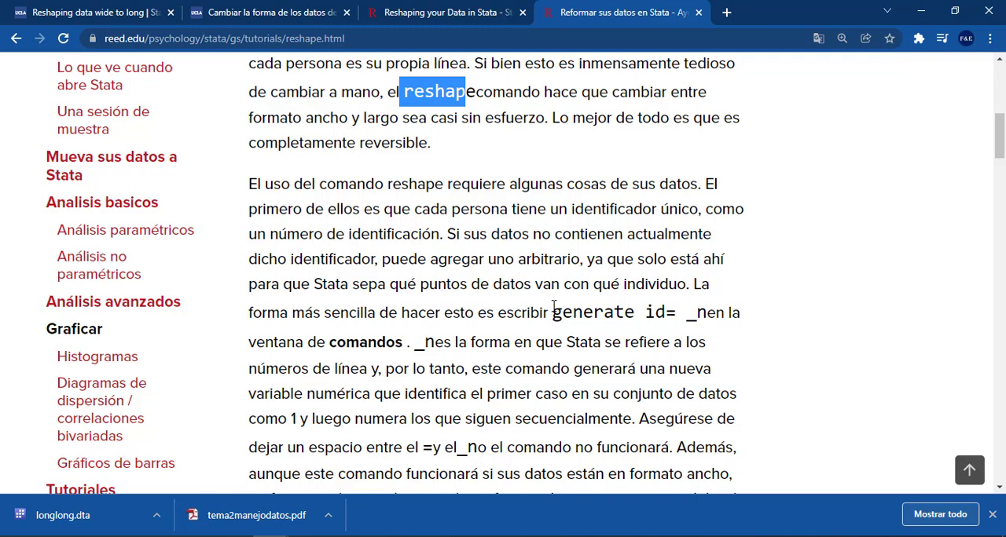
pyautogui.moveTo(552, 312); pyautogui.dragTo(686, 314)
pyautogui.click(674, 314)
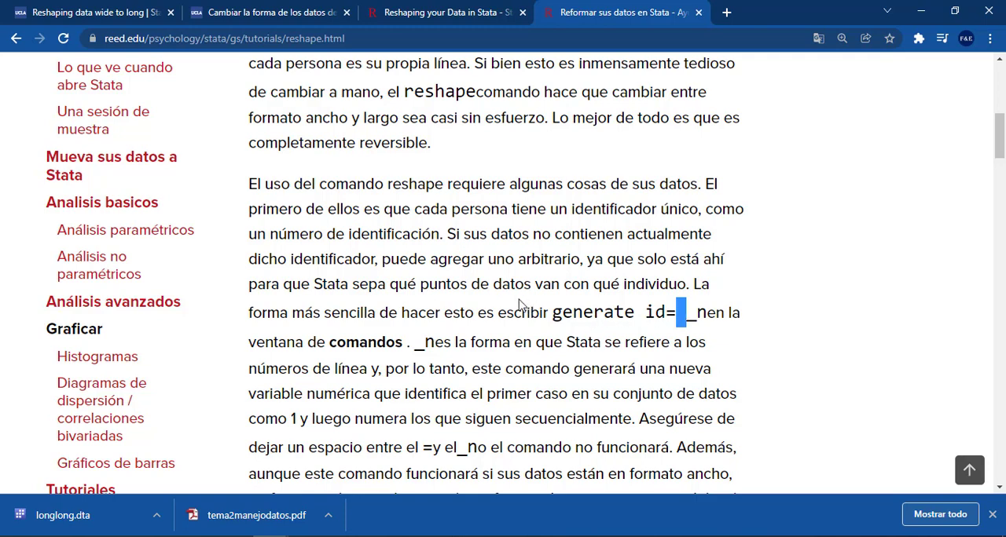
pyautogui.scroll(-1, 516, 303)
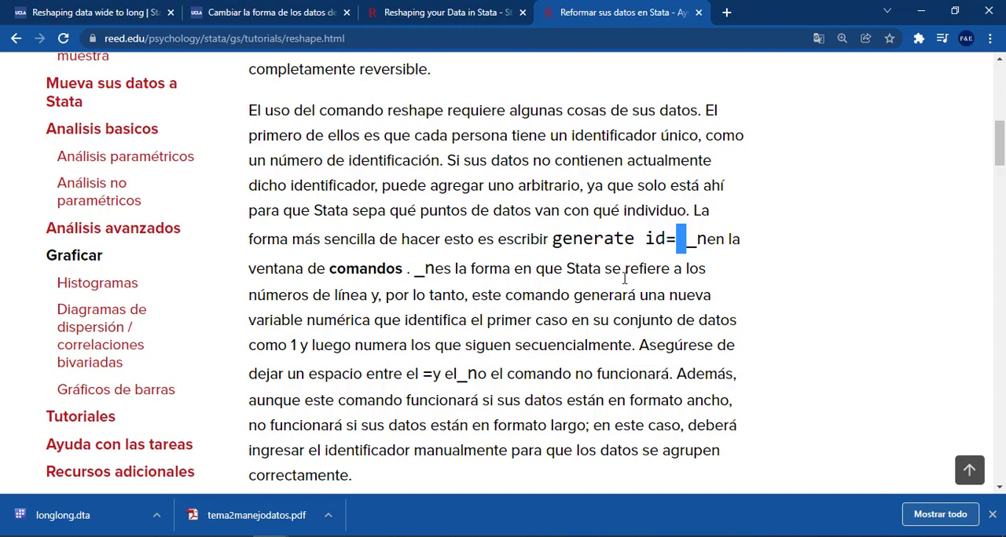
pyautogui.scroll(-2, 605, 283)
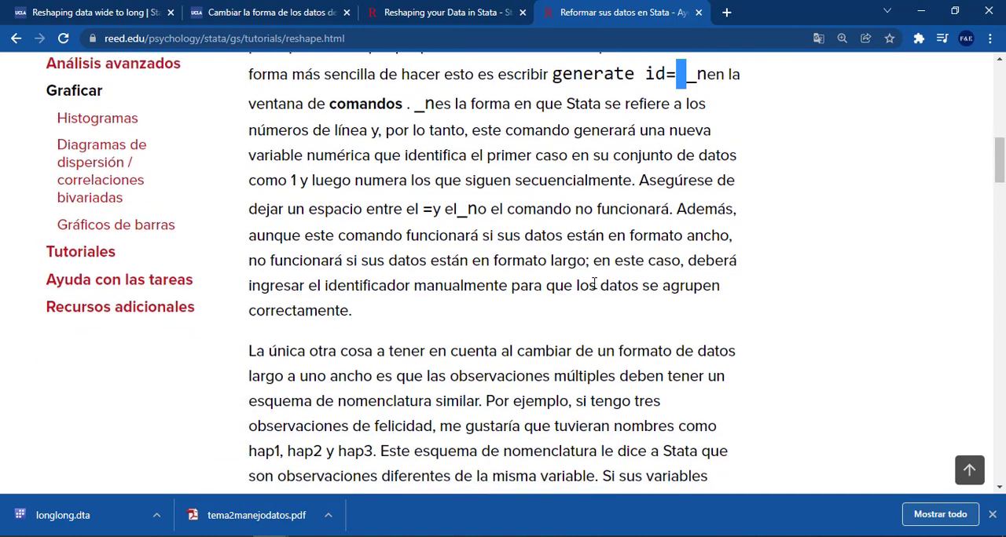
# Read the paragraph on naming repeated observations consistently, highlighting the example names hap1, hap2 and hap3
pyautogui.scroll(-1, 594, 284)
pyautogui.scroll(-1, 594, 285)
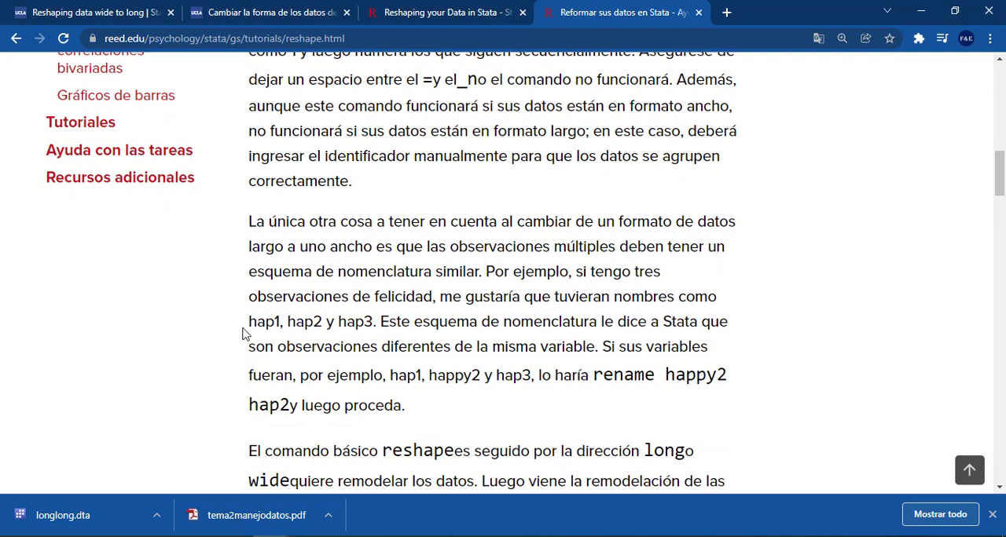
pyautogui.moveTo(244, 334)
pyautogui.mouseDown()
pyautogui.moveTo(247, 325)
pyautogui.moveTo(324, 324)
pyautogui.moveTo(250, 319)
pyautogui.mouseUp()
pyautogui.click(367, 323)
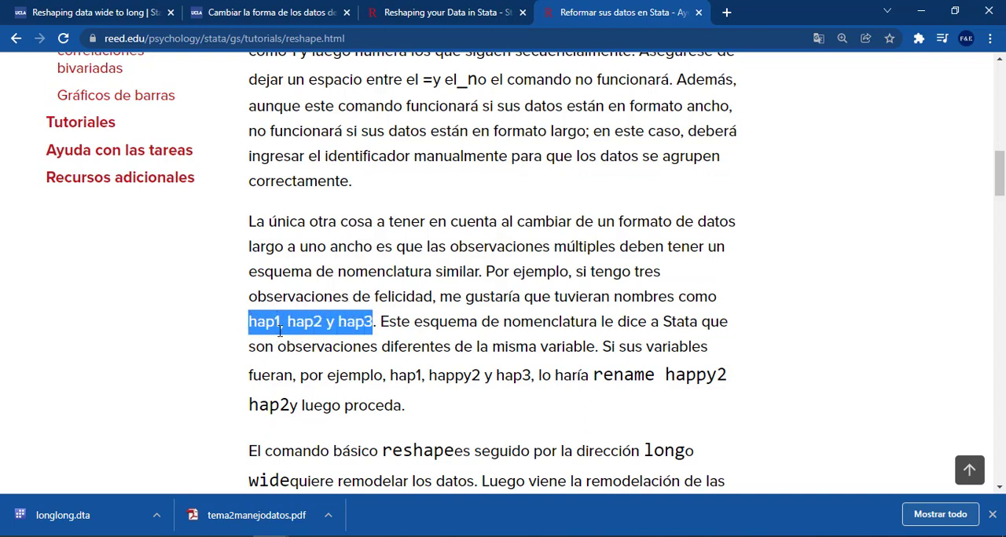
pyautogui.click(274, 327)
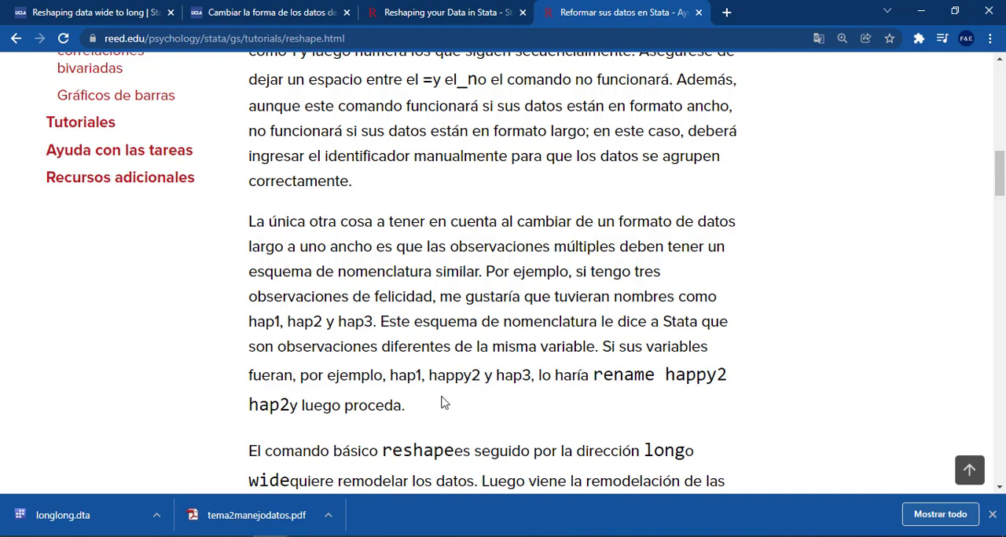
# Read the basic reshape syntax with its i() and j() arguments and the three-person example dataset in wide format
pyautogui.scroll(-1, 374, 386)
pyautogui.scroll(-2, 374, 385)
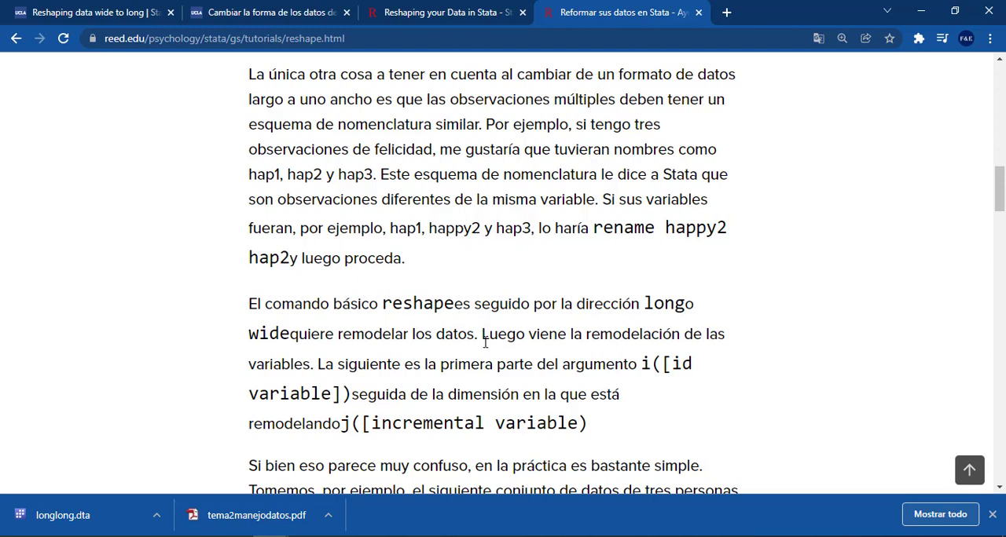
pyautogui.scroll(-1, 484, 343)
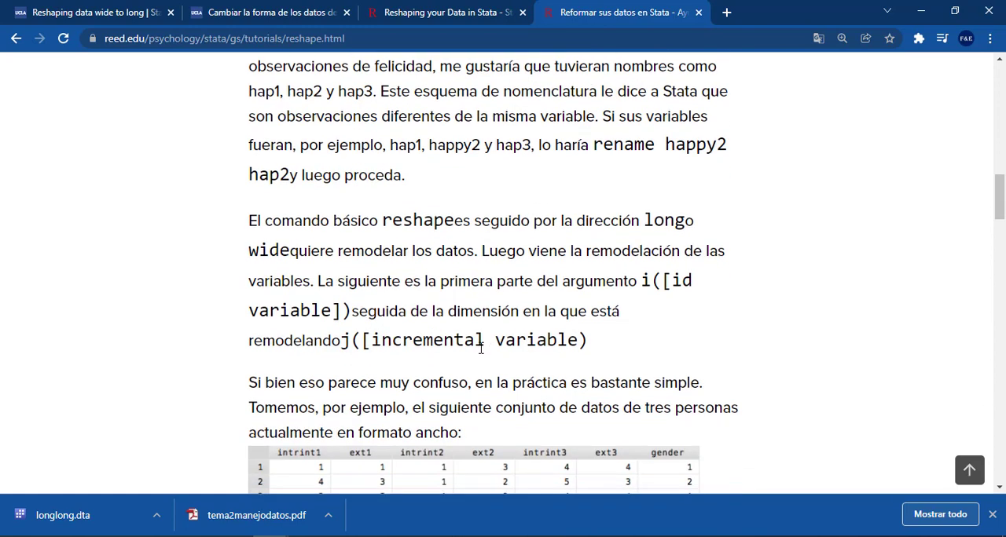
pyautogui.scroll(-2, 482, 348)
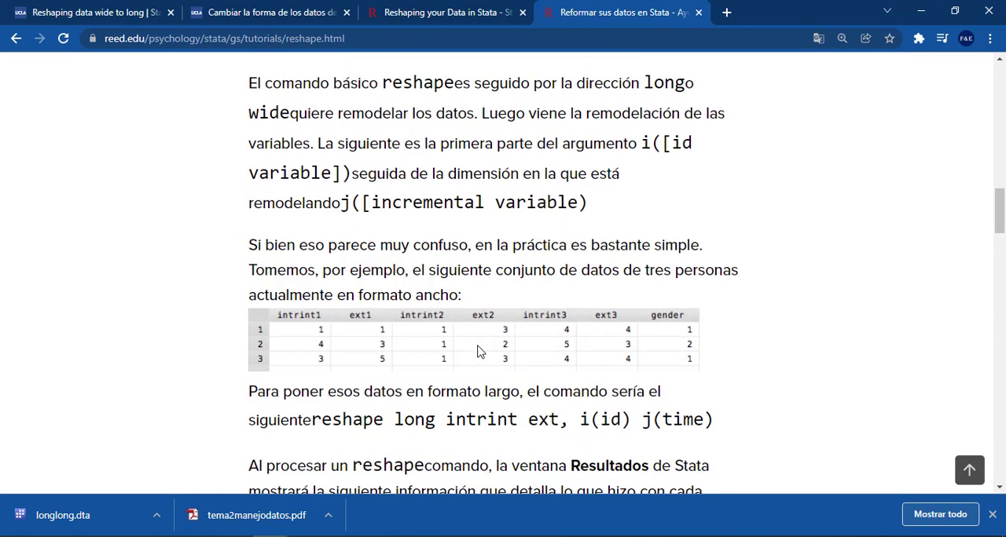
pyautogui.scroll(-1, 480, 350)
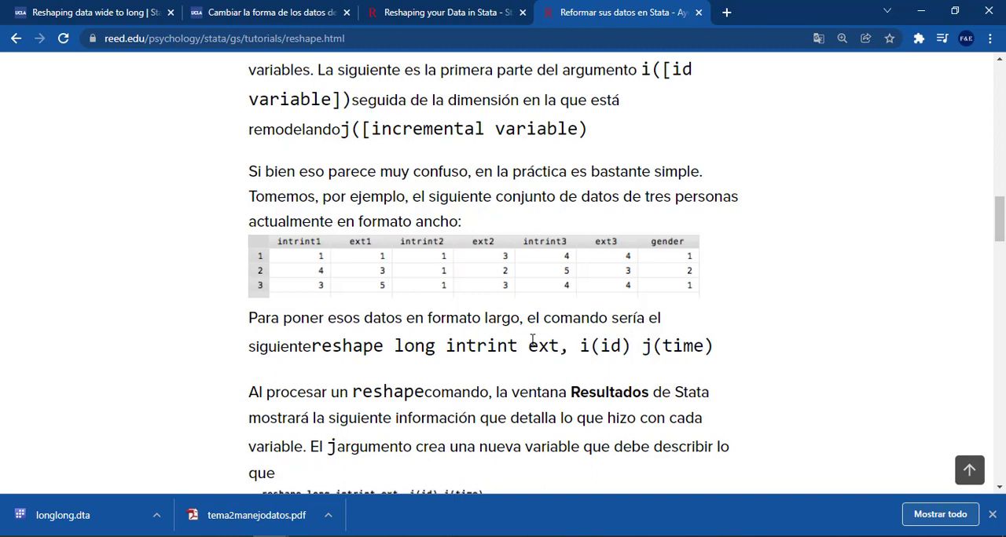
# Examine the reshape long intrint ext, i(id) j(time) command and its results output against the wide example table
pyautogui.scroll(-1, 532, 339)
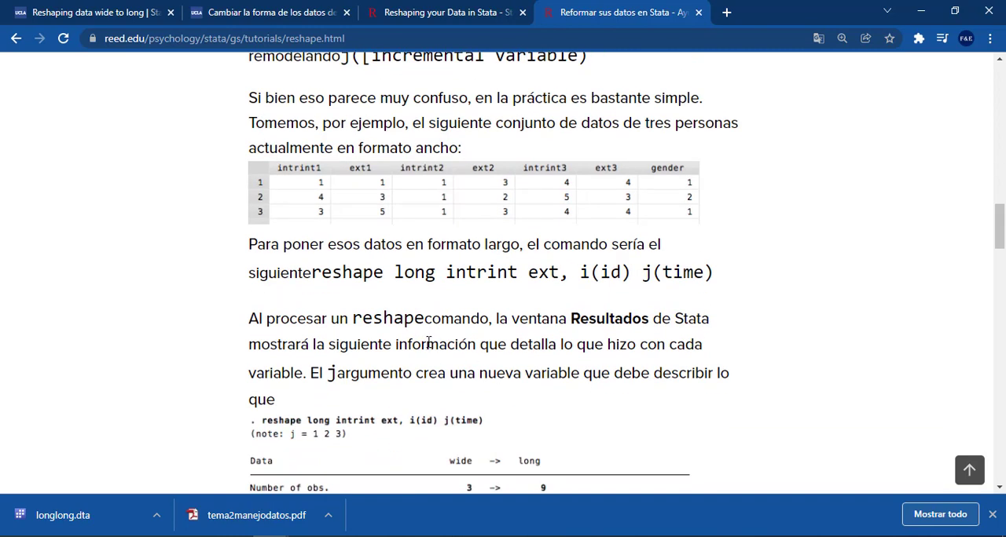
pyautogui.scroll(-2, 428, 343)
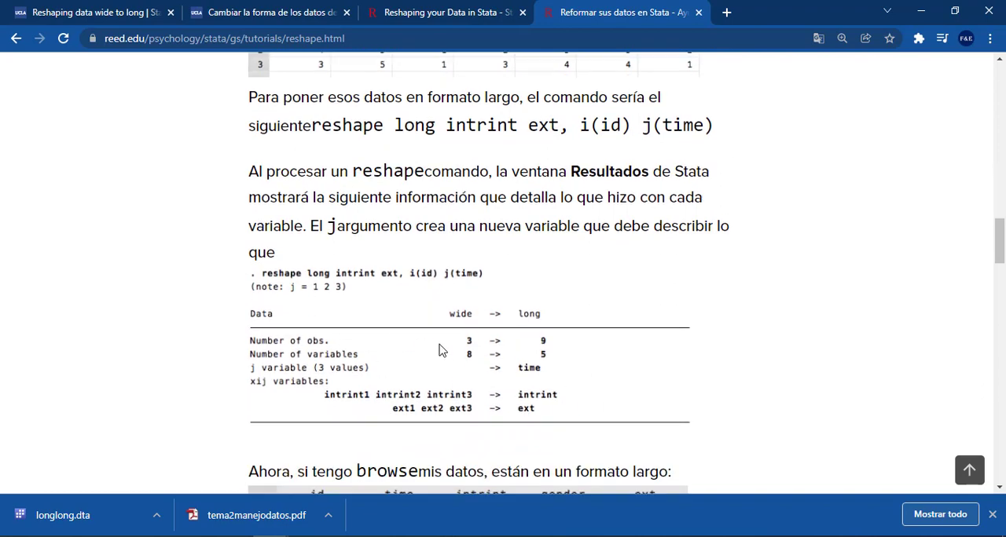
pyautogui.scroll(2, 440, 358)
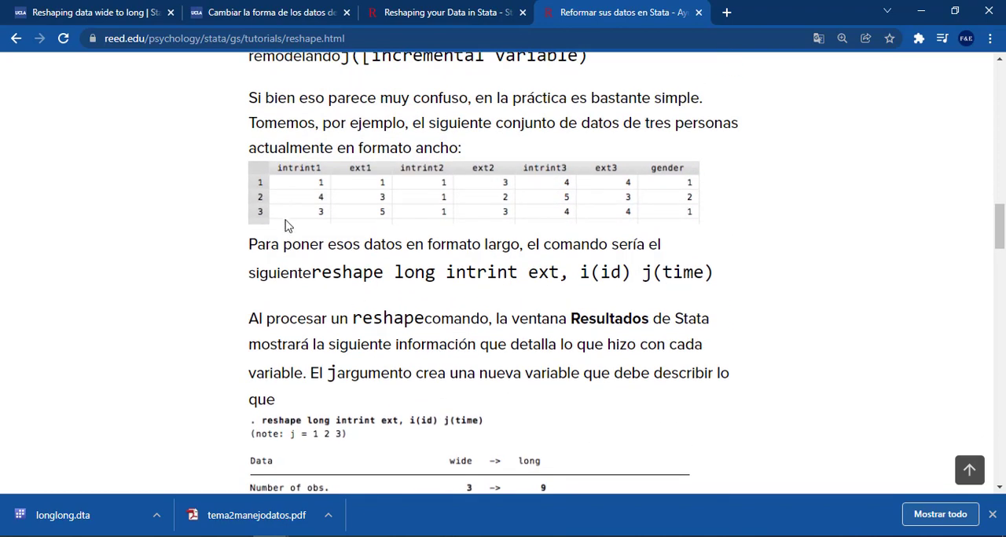
pyautogui.scroll(-1, 301, 241)
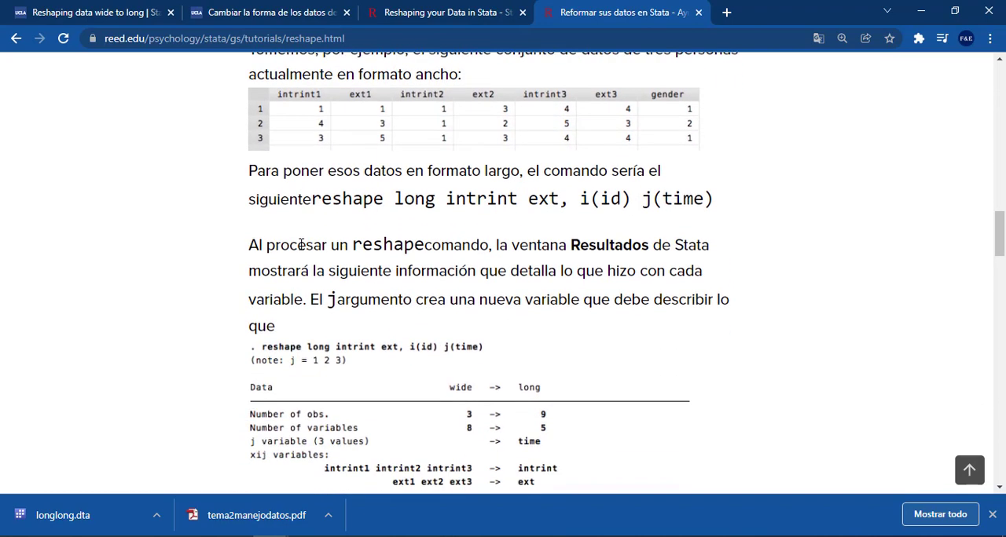
pyautogui.scroll(1, 488, 413)
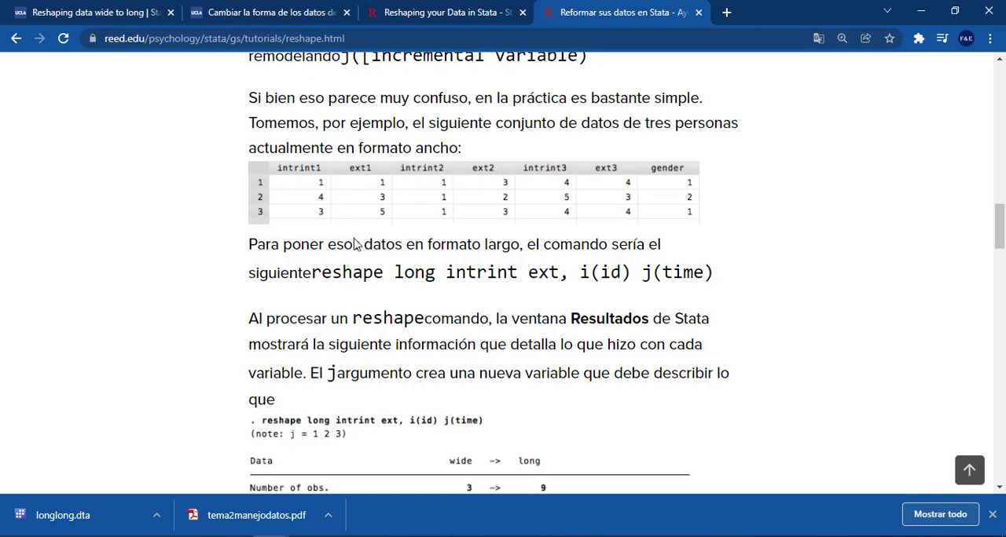
pyautogui.scroll(-2, 354, 245)
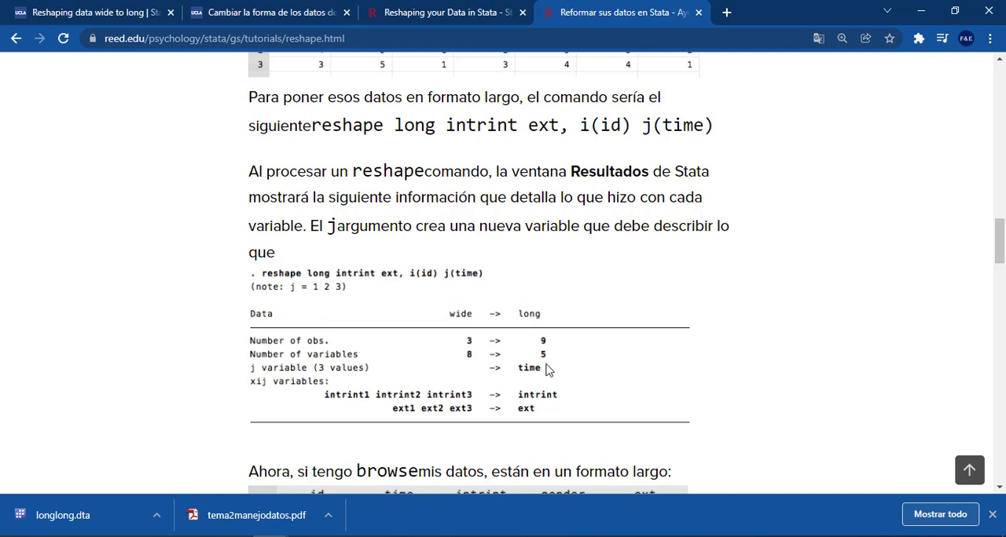
pyautogui.scroll(3, 548, 369)
pyautogui.scroll(-3, 539, 372)
pyautogui.scroll(-2, 431, 374)
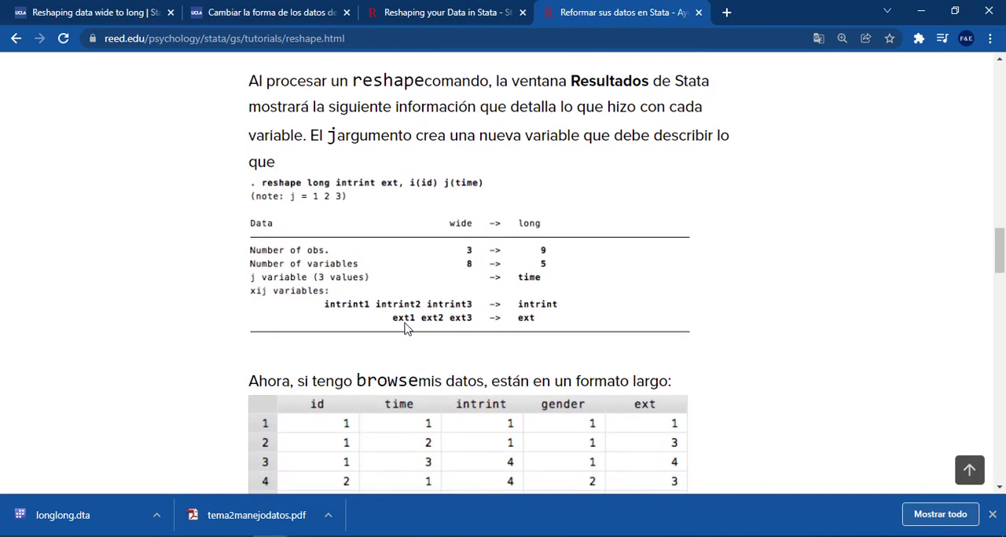
# Compare the reshaped long-format table with the original wide table, checking how intrint, ext and gender values carry over
pyautogui.scroll(-3, 405, 330)
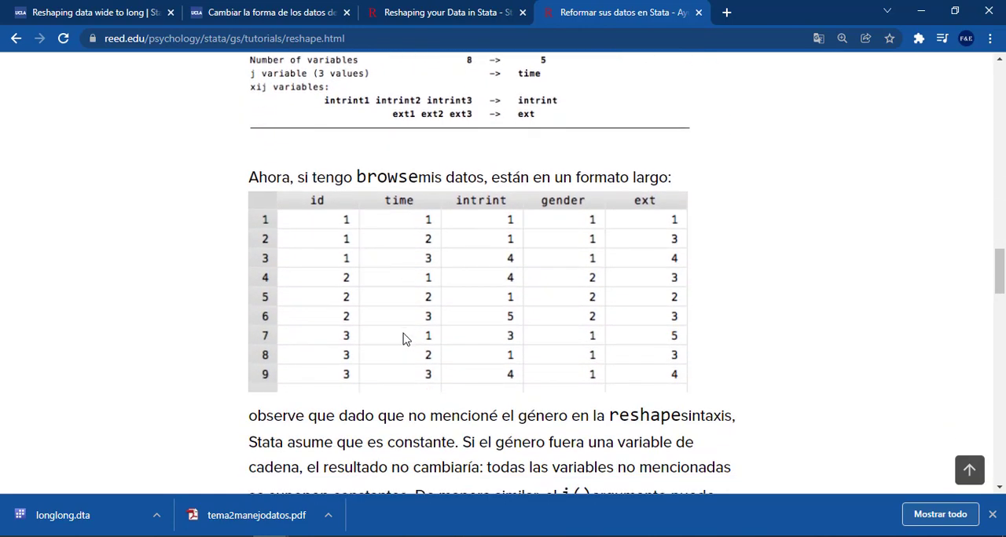
pyautogui.scroll(2, 402, 339)
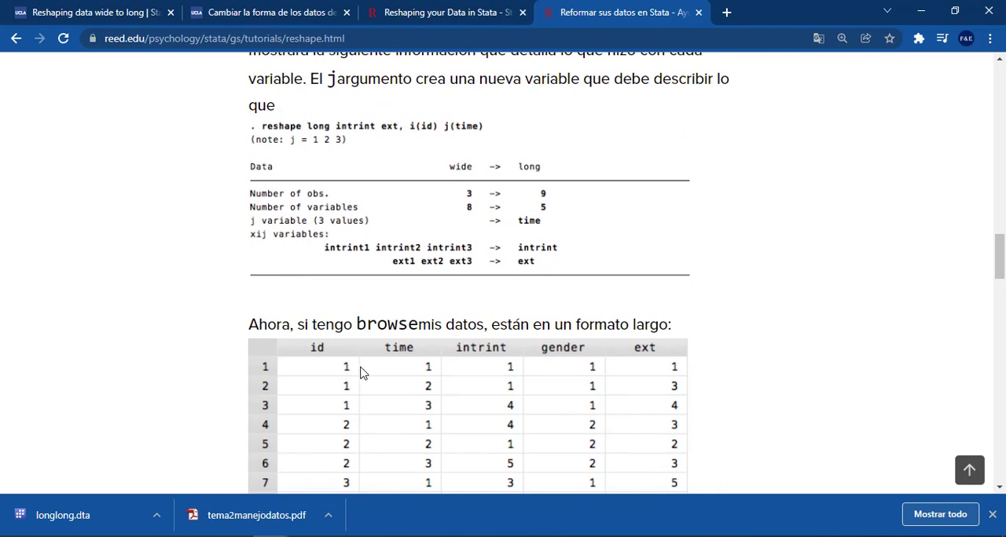
pyautogui.scroll(4, 552, 359)
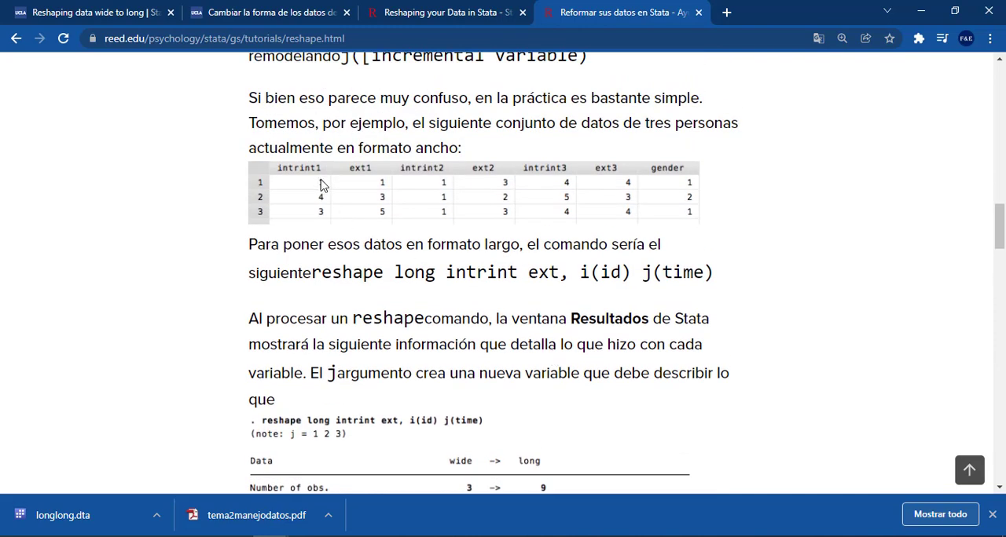
pyautogui.scroll(1, 338, 220)
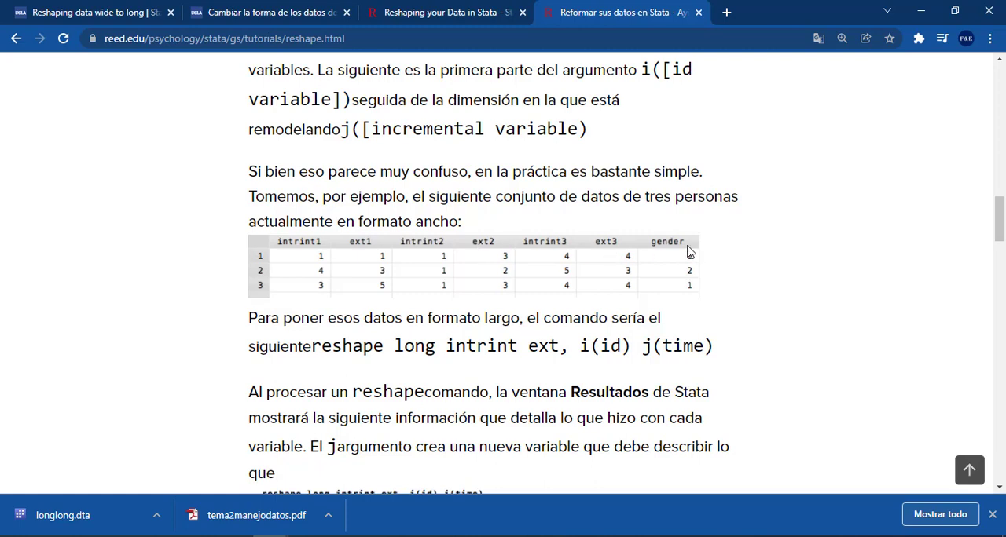
pyautogui.scroll(-5, 485, 272)
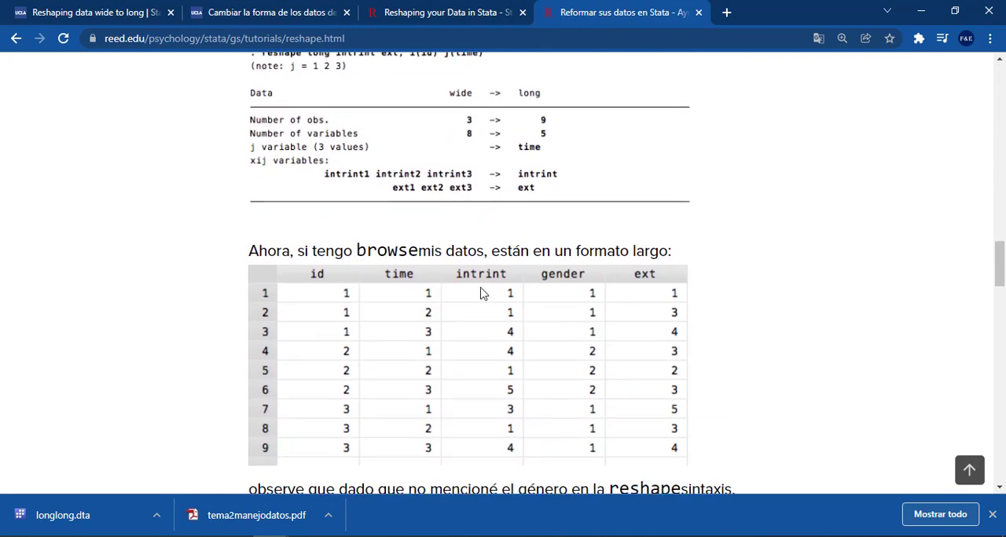
pyautogui.scroll(5, 491, 289)
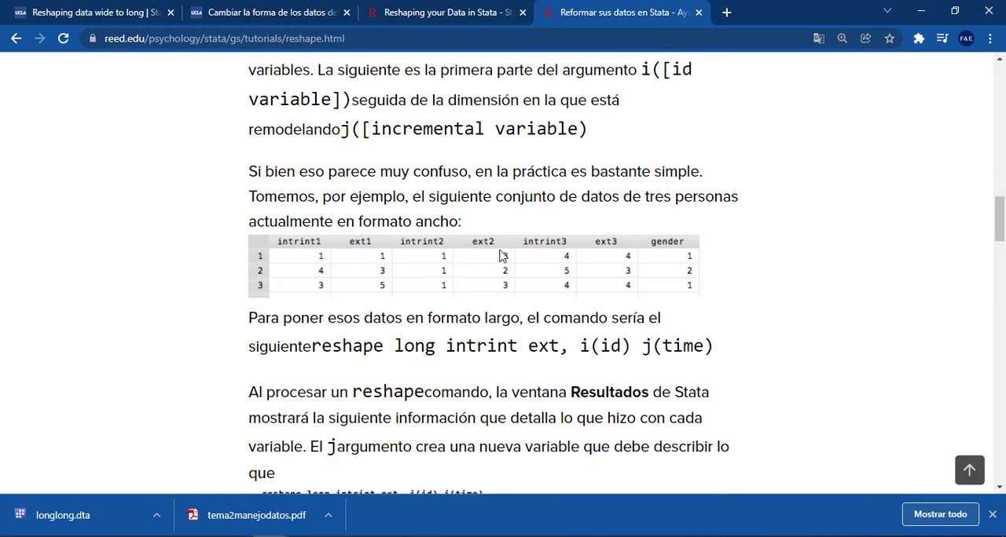
pyautogui.scroll(-5, 482, 255)
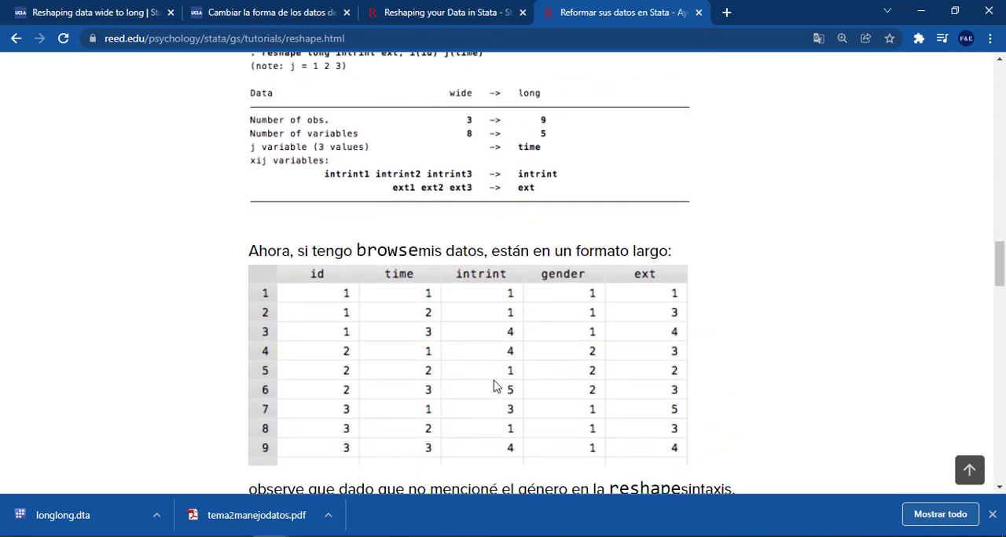
pyautogui.scroll(-1, 497, 369)
pyautogui.scroll(6, 497, 370)
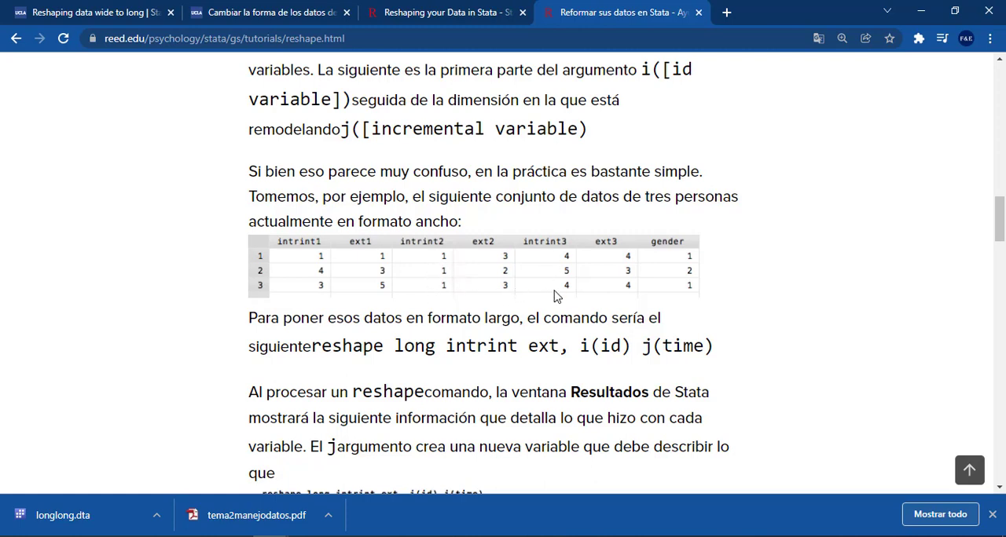
pyautogui.scroll(-7, 554, 294)
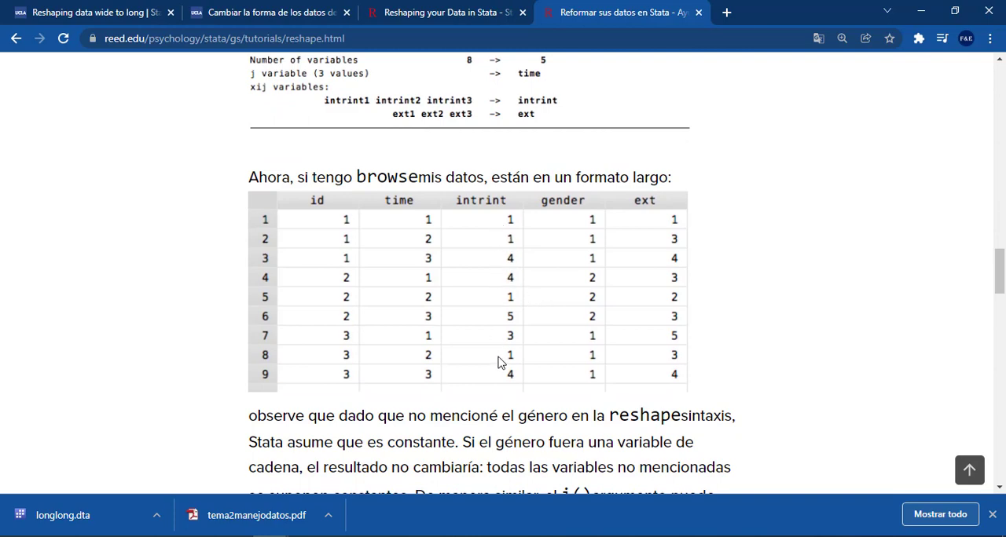
# Read the notes on constant variables and multiple identifiers, and examine the hid/year/inc/sex example in its longest and widest formats
pyautogui.scroll(-3, 497, 363)
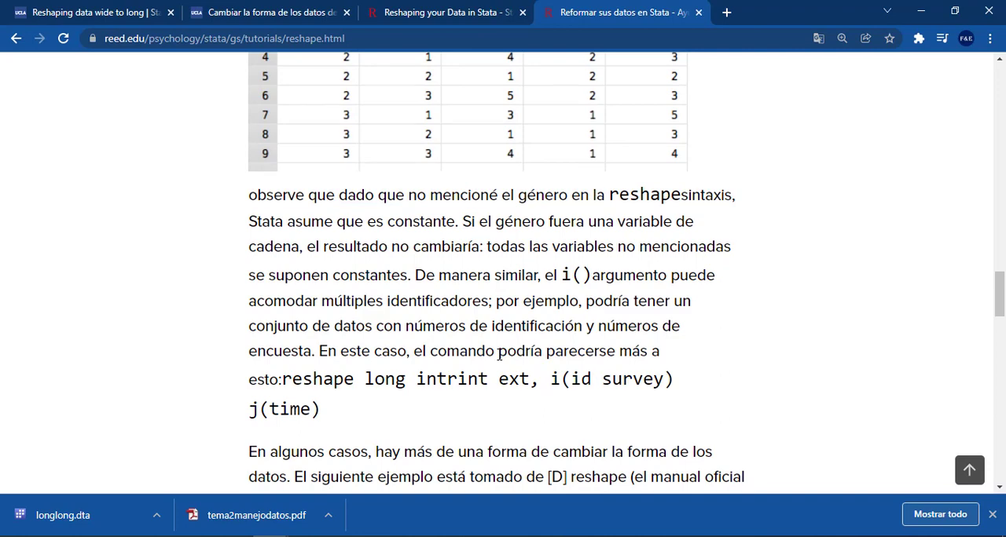
pyautogui.scroll(-3, 498, 352)
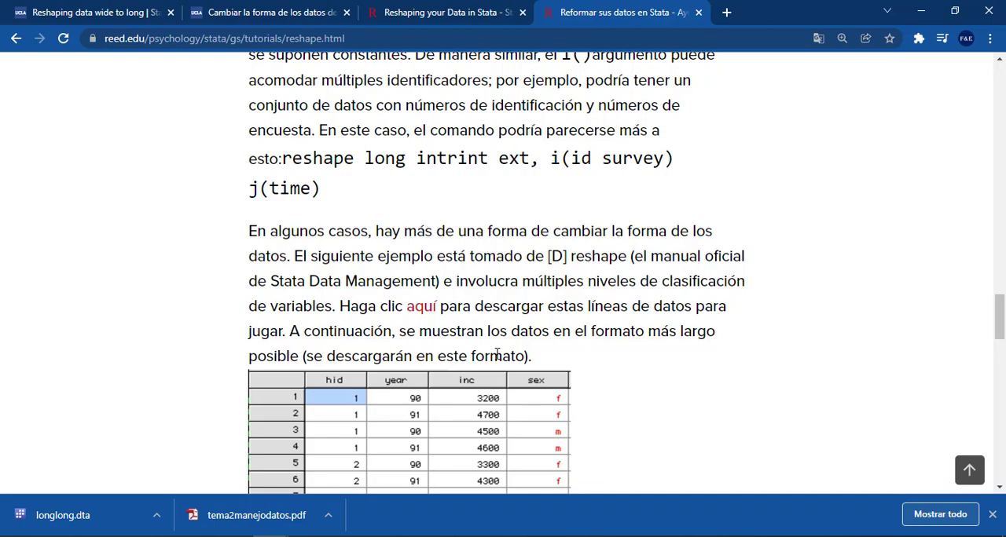
pyautogui.scroll(12, 497, 355)
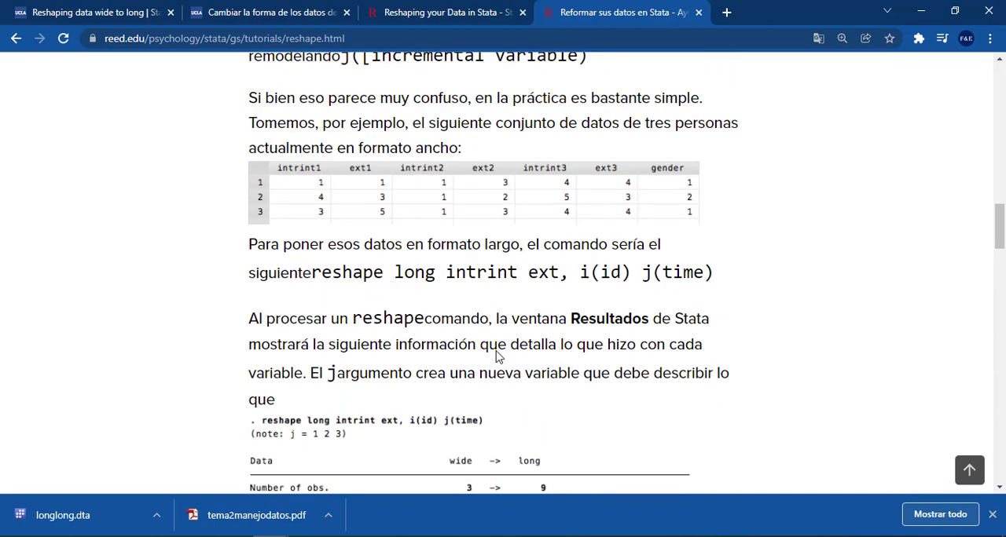
pyautogui.scroll(-12, 496, 355)
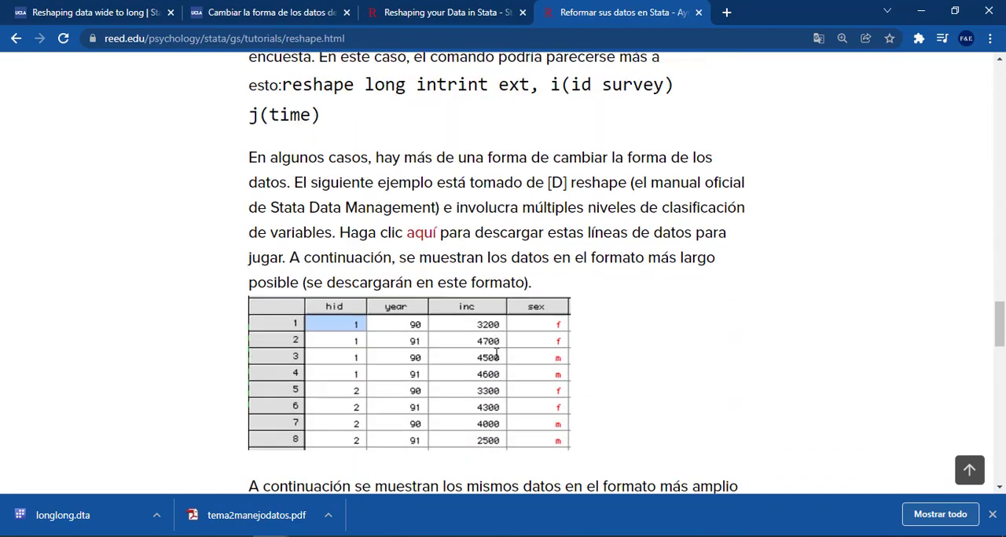
pyautogui.scroll(-2, 497, 355)
pyautogui.scroll(-2, 471, 354)
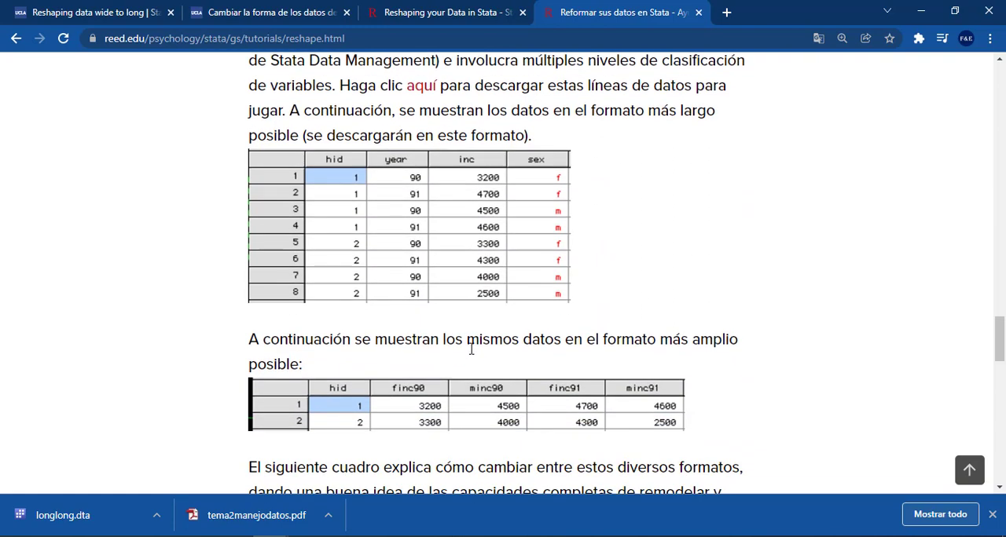
pyautogui.scroll(-1, 471, 349)
# Switch to Stata, open the longlong dataset in the Data Editor and select the hid column
pyautogui.hotkey('alt', 'Tab')
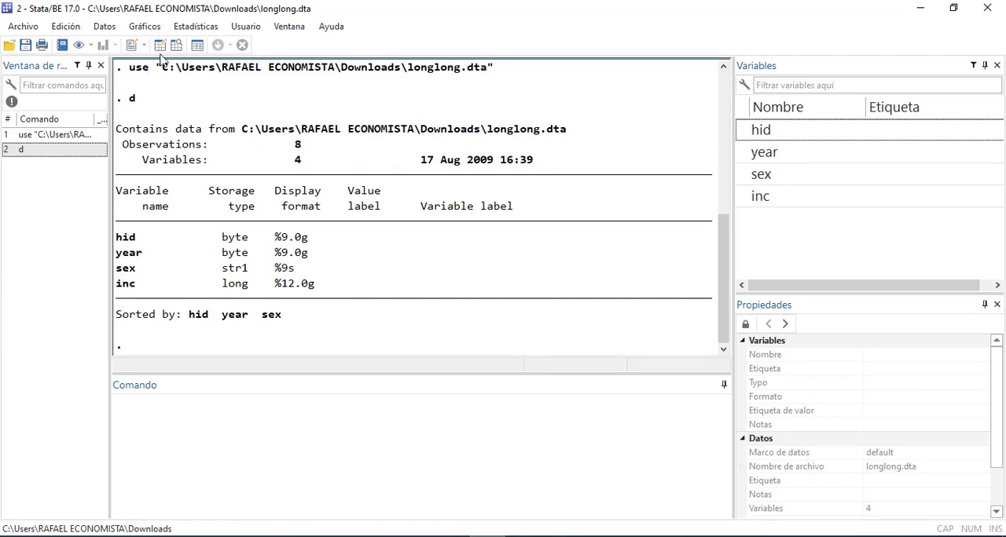
pyautogui.click(163, 43)
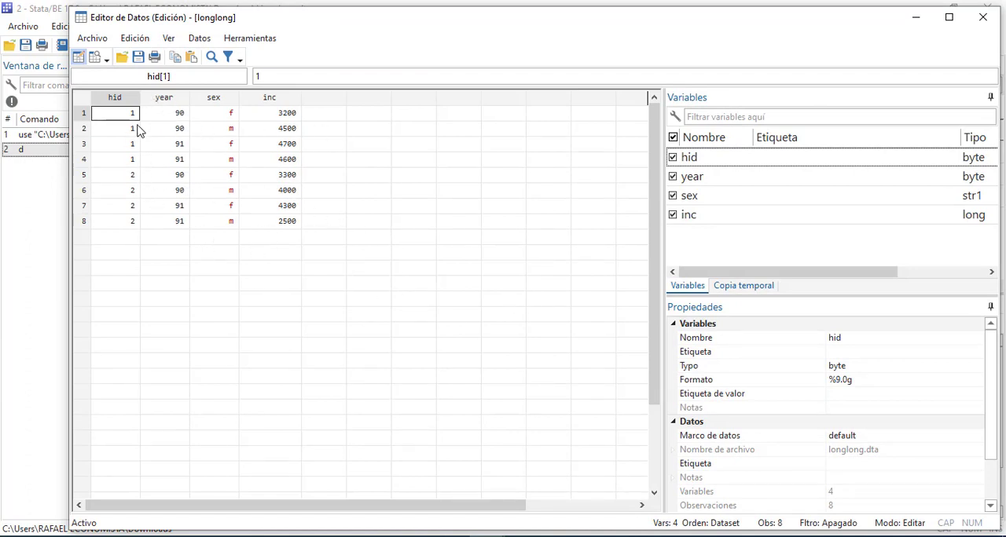
pyautogui.click(118, 100)
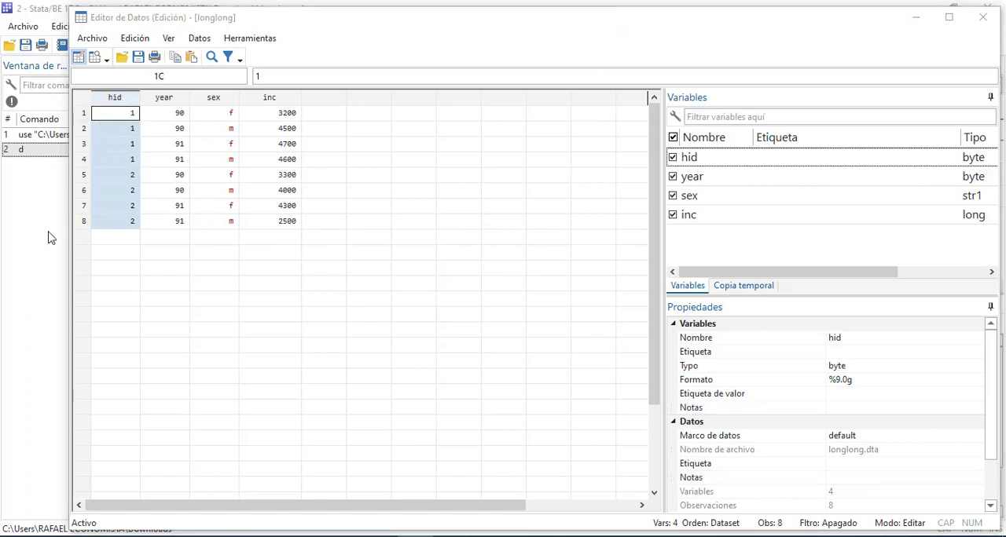
# Return to Reed's translated reshape tutorial in Chrome and read the long/wide command table and the notes on @ and string
pyautogui.click(23, 276)
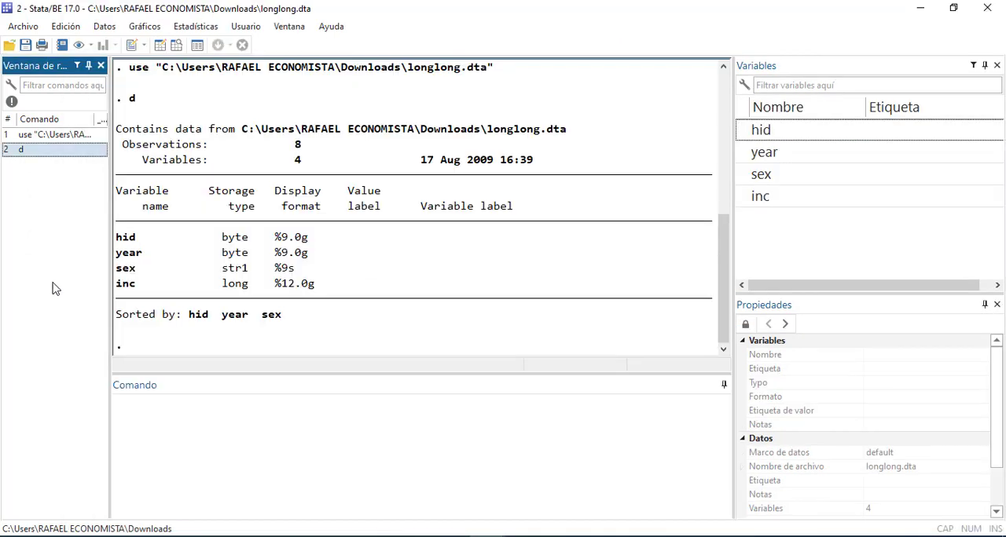
pyautogui.click(270, 536)
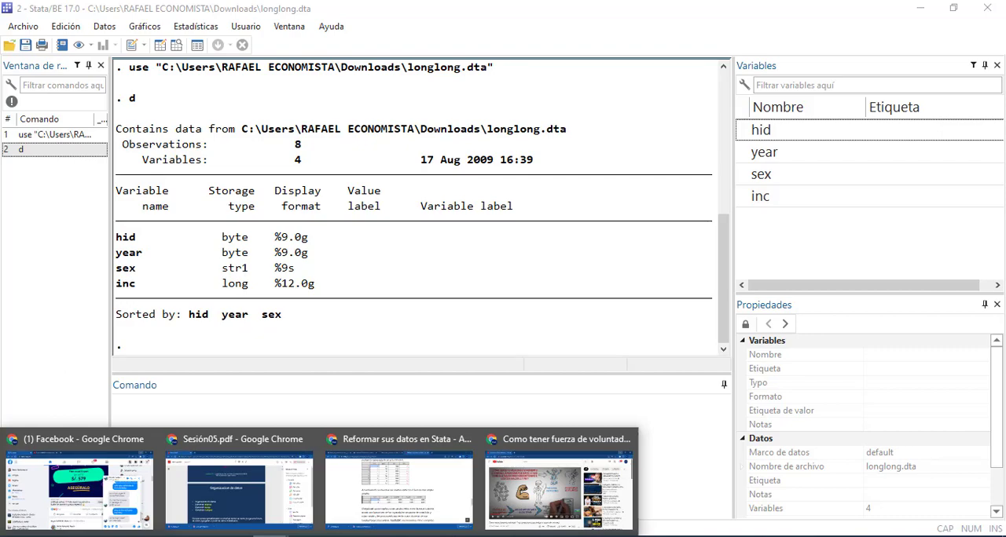
pyautogui.click(437, 511)
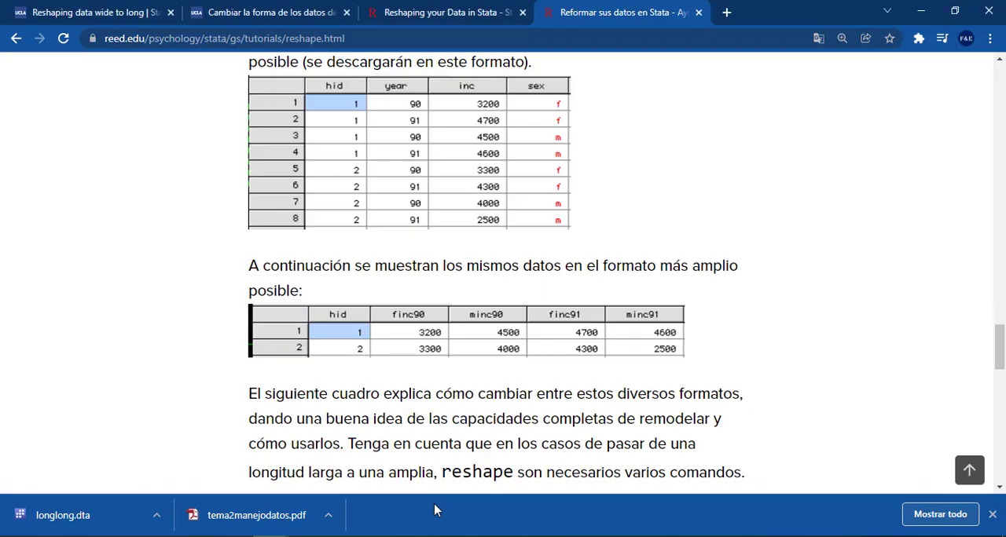
pyautogui.scroll(-1, 481, 409)
pyautogui.scroll(-1, 481, 407)
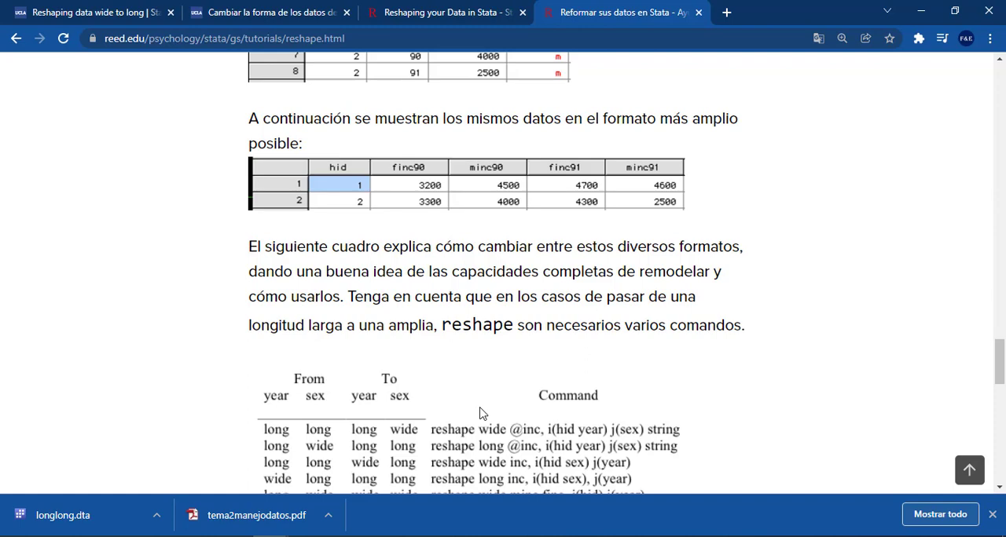
pyautogui.scroll(-3, 481, 415)
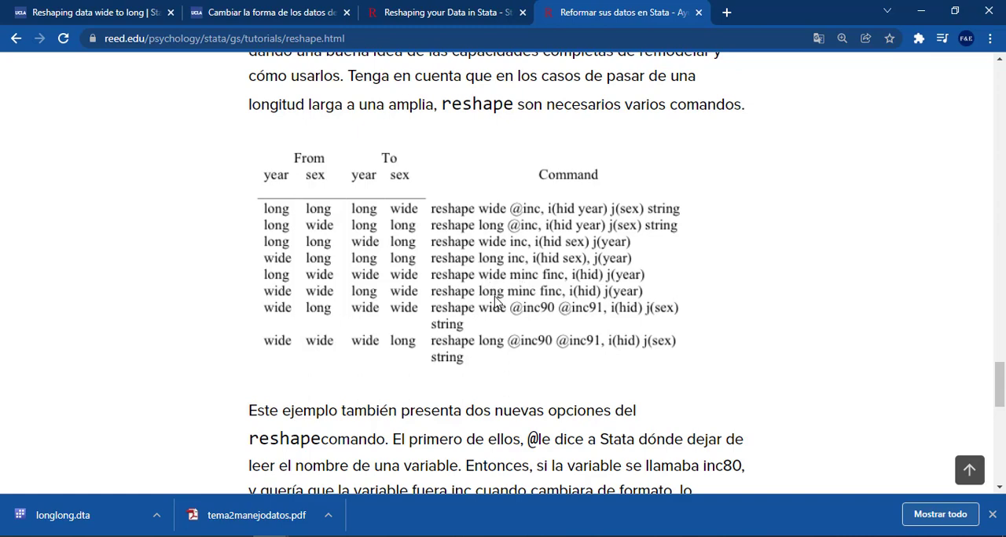
pyautogui.scroll(-5, 495, 301)
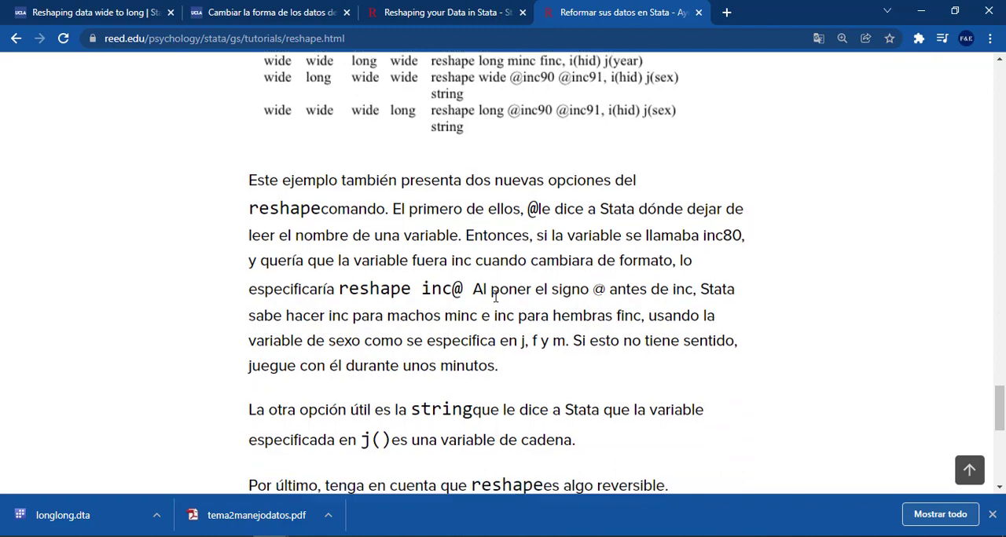
pyautogui.scroll(-1, 495, 297)
pyautogui.scroll(-3, 495, 301)
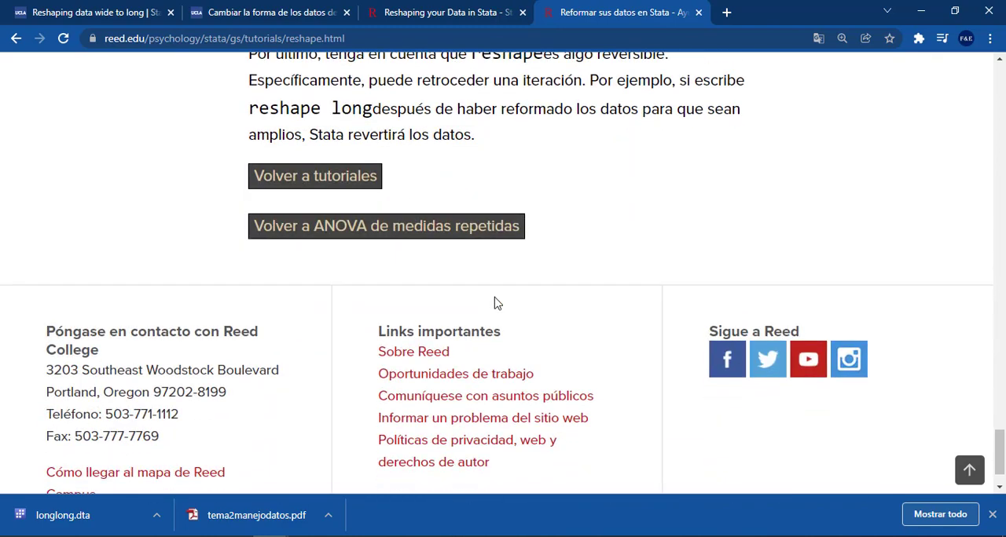
pyautogui.scroll(12, 495, 303)
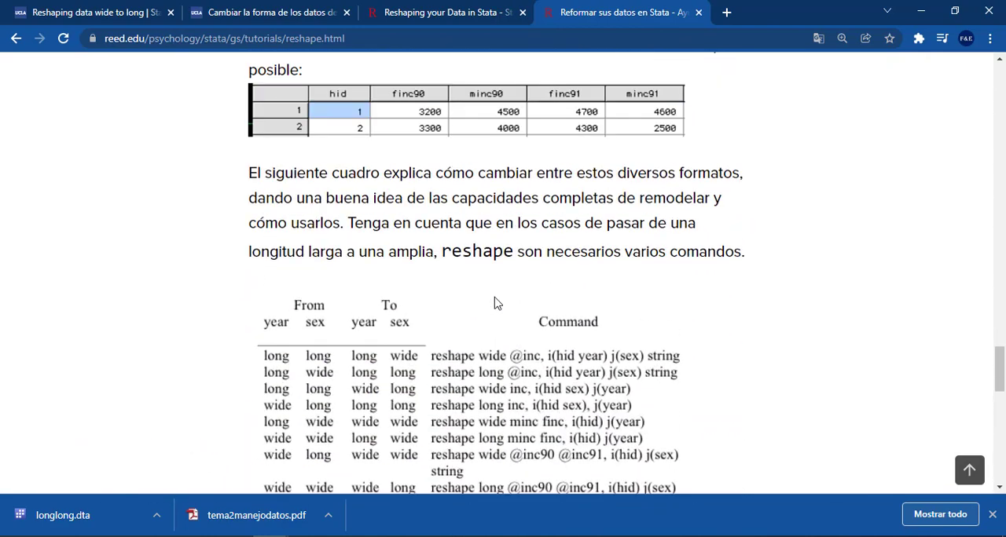
pyautogui.scroll(3, 495, 303)
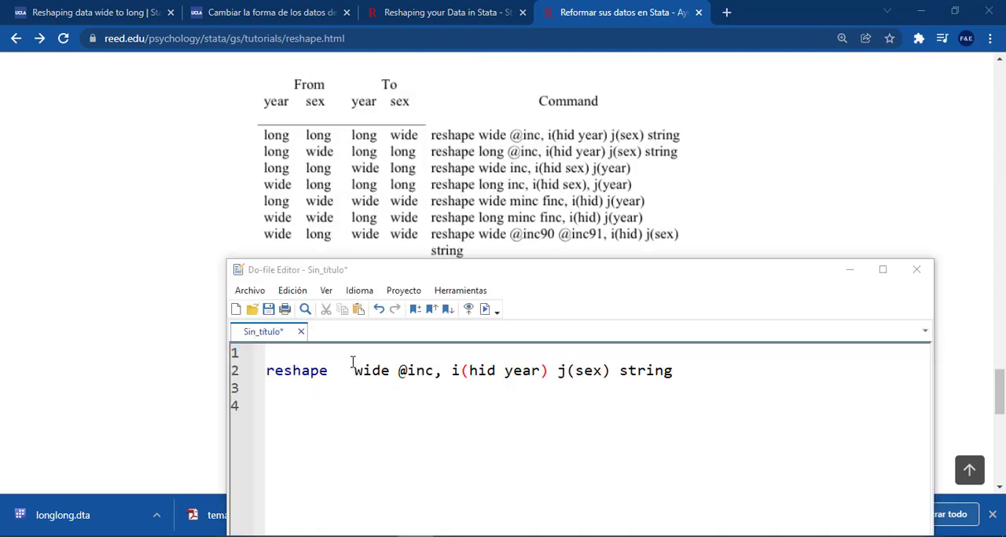
# Show the longlong dataset in a maximized Data Editor with the Do-file Editor's reshape command in front of it
pyautogui.click(345, 381)
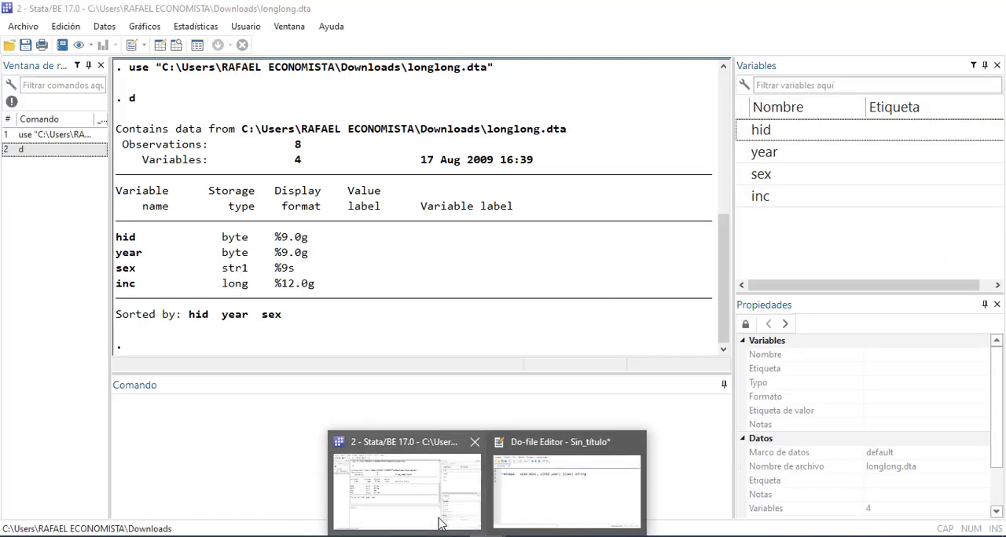
pyautogui.click(393, 483)
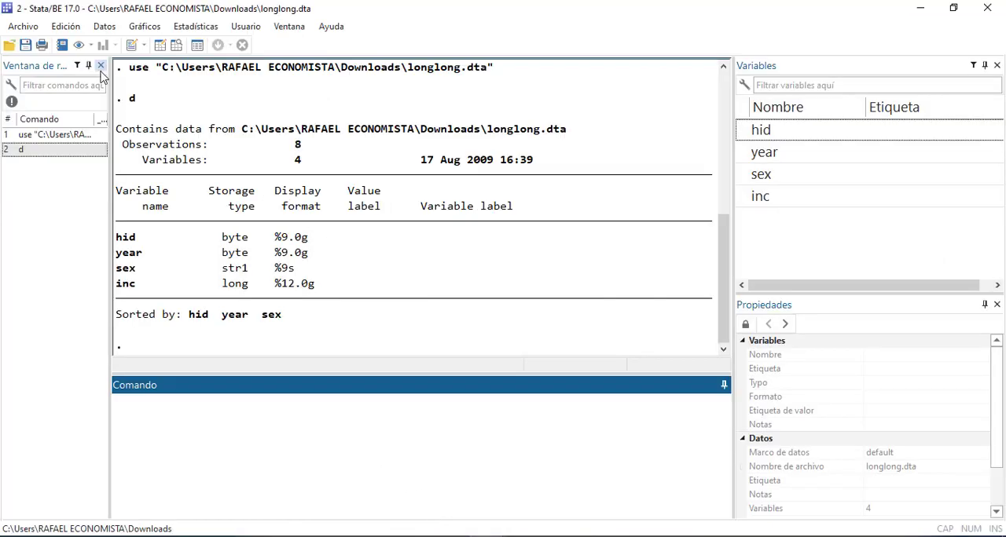
pyautogui.click(161, 45)
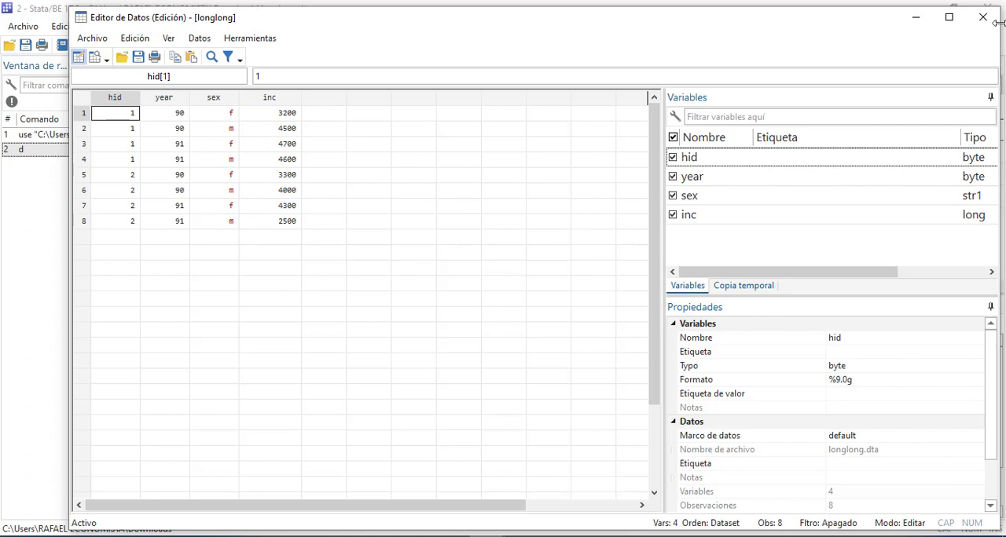
pyautogui.click(949, 17)
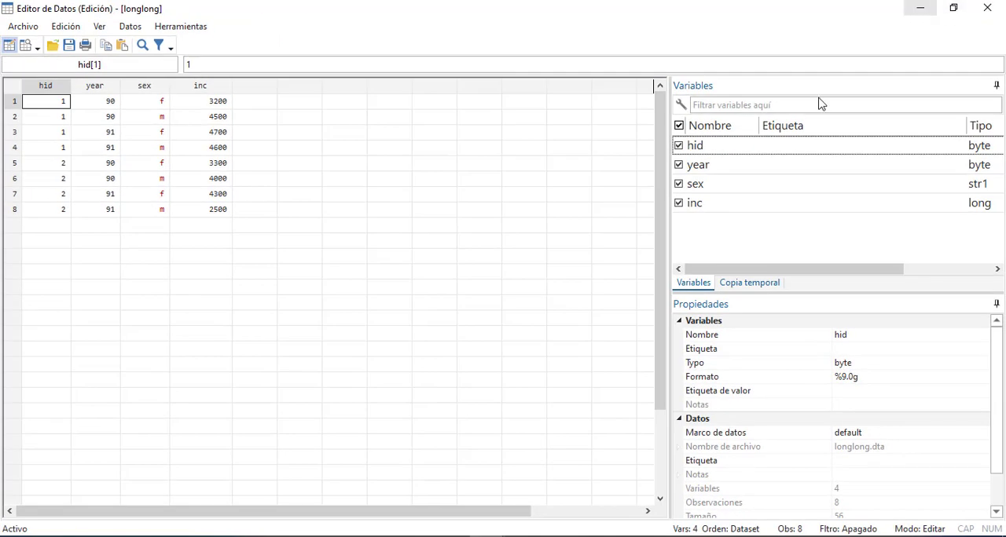
pyautogui.moveTo(487, 536)
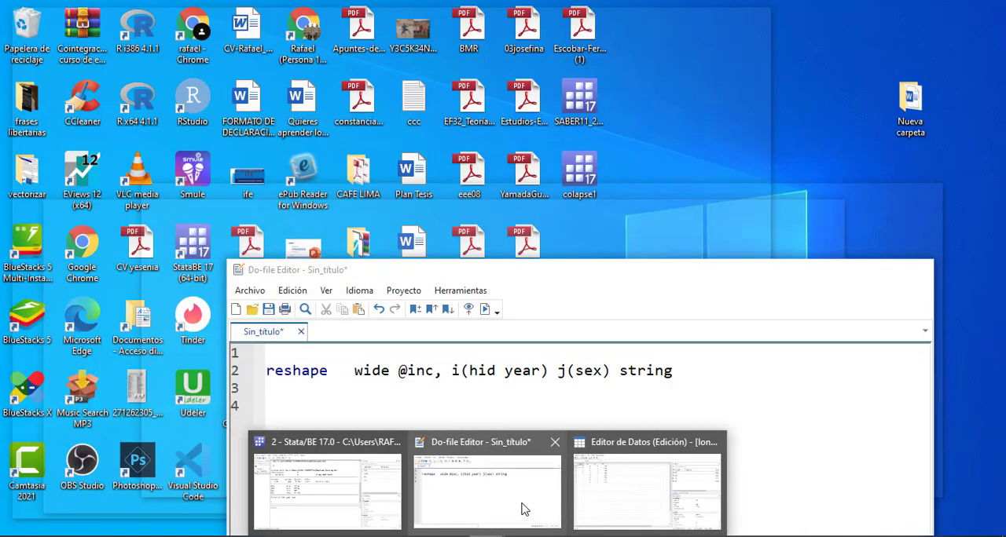
pyautogui.click(524, 510)
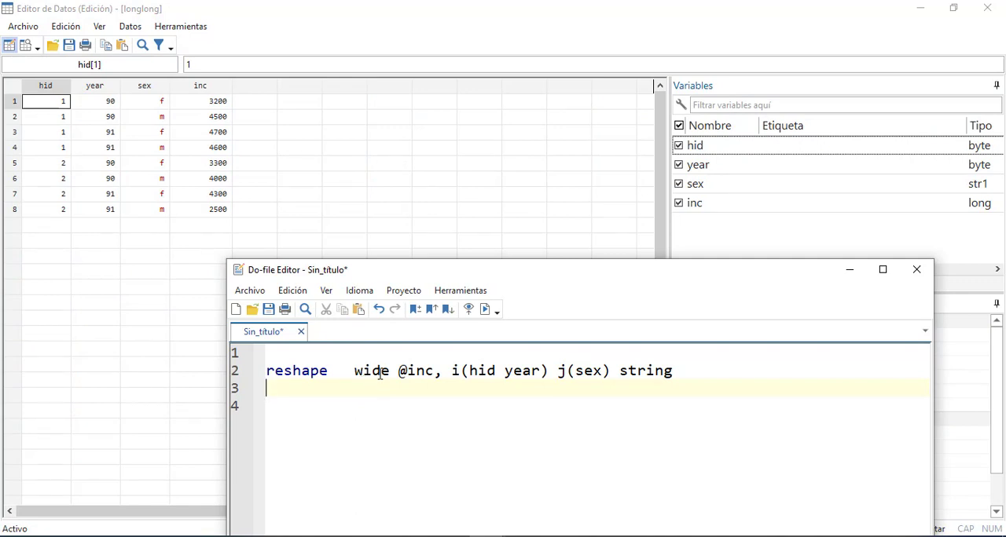
pyautogui.moveTo(393, 371); pyautogui.dragTo(354, 371)
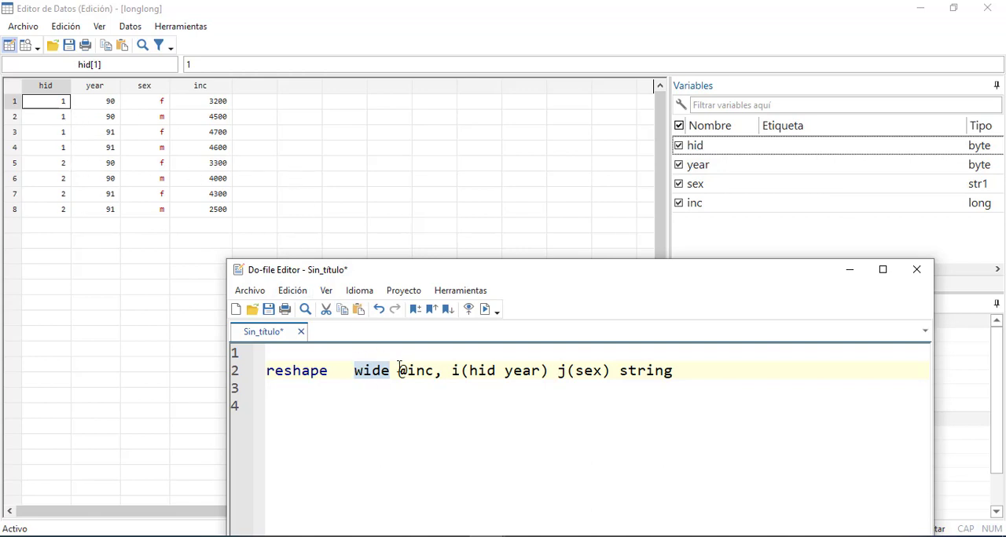
pyautogui.moveTo(398, 370); pyautogui.dragTo(437, 371)
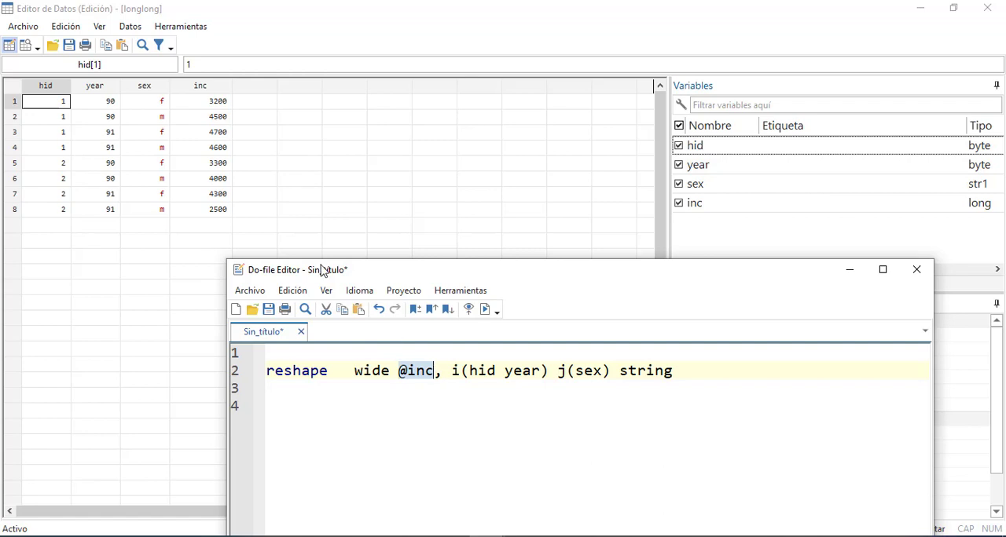
pyautogui.click(402, 375)
pyautogui.moveTo(408, 370); pyautogui.dragTo(401, 369)
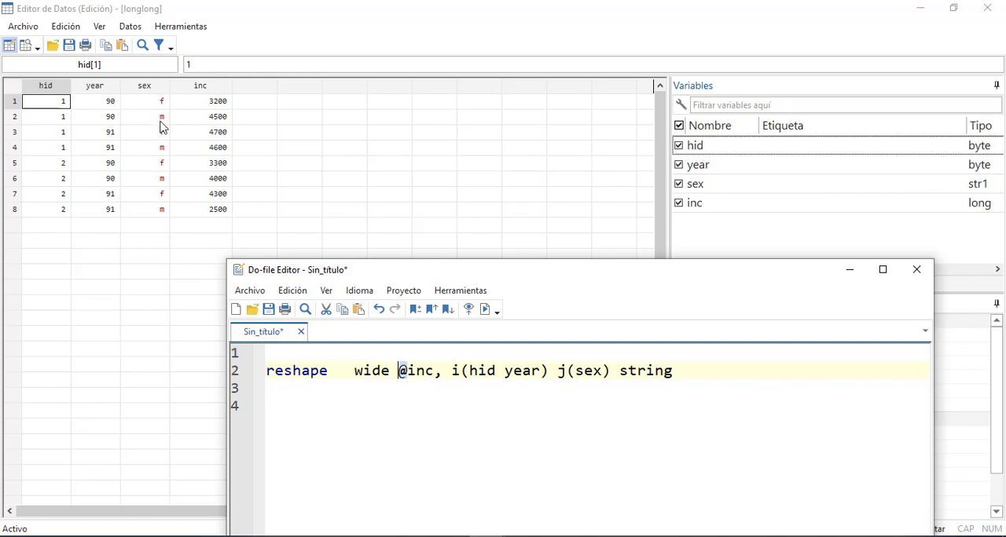
pyautogui.doubleClick(454, 371)
pyautogui.click(469, 371)
pyautogui.moveTo(469, 371); pyautogui.dragTo(541, 371)
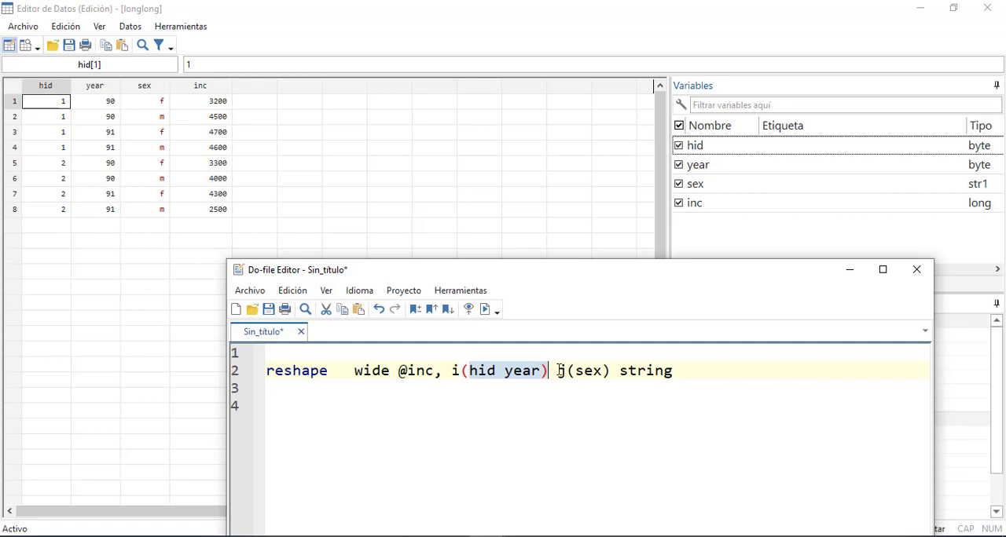
pyautogui.click(559, 370)
pyautogui.moveTo(559, 371); pyautogui.dragTo(604, 371)
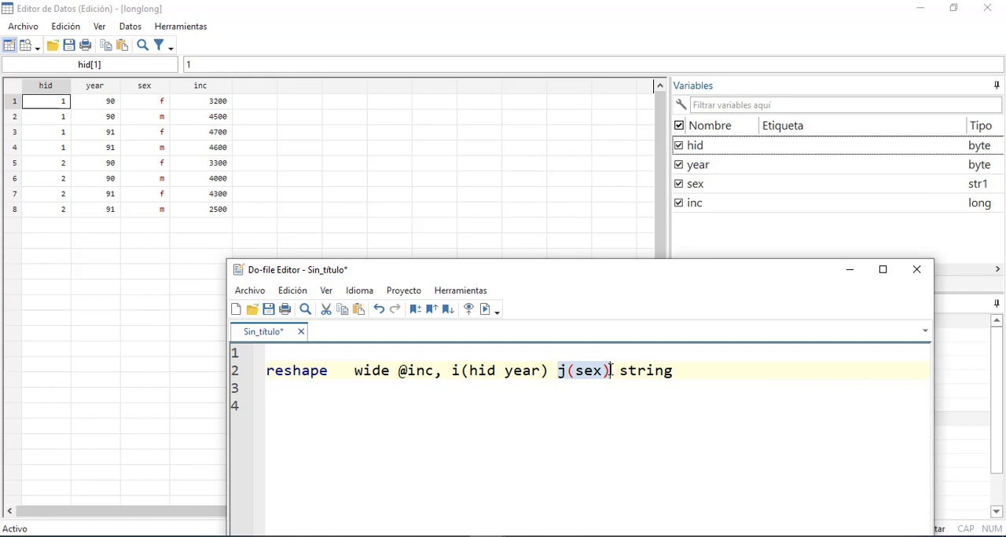
pyautogui.moveTo(680, 371); pyautogui.dragTo(623, 369)
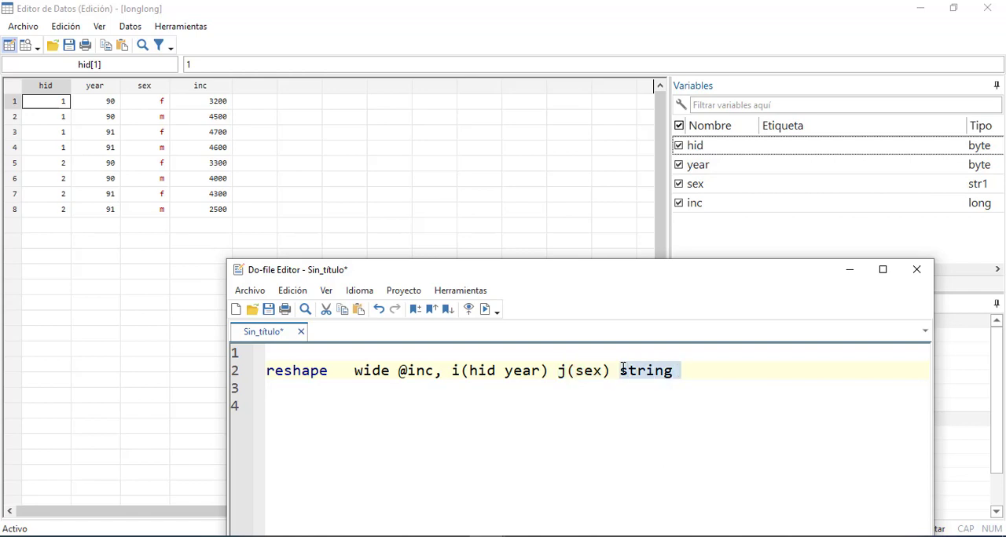
pyautogui.doubleClick(589, 371)
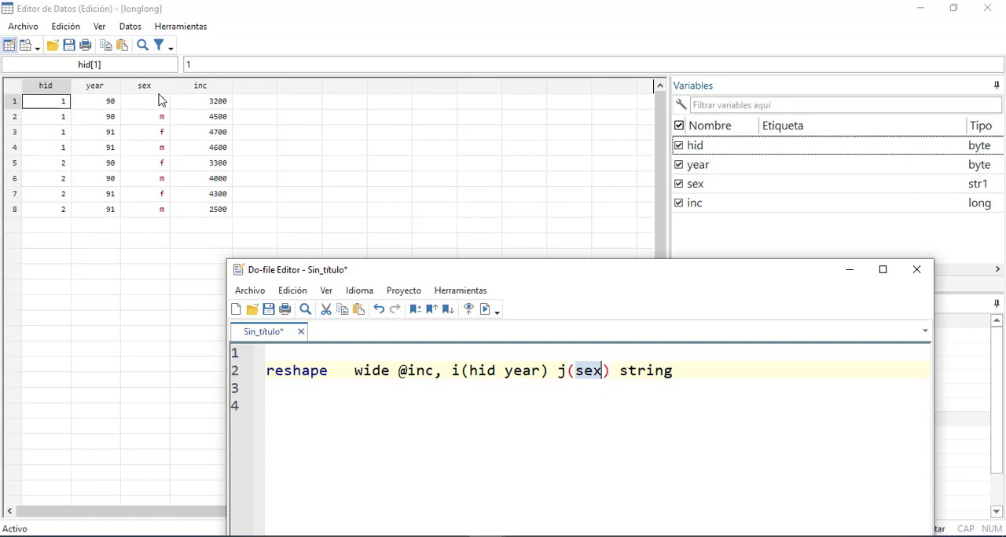
pyautogui.click(663, 404)
pyautogui.moveTo(670, 381); pyautogui.dragTo(267, 353)
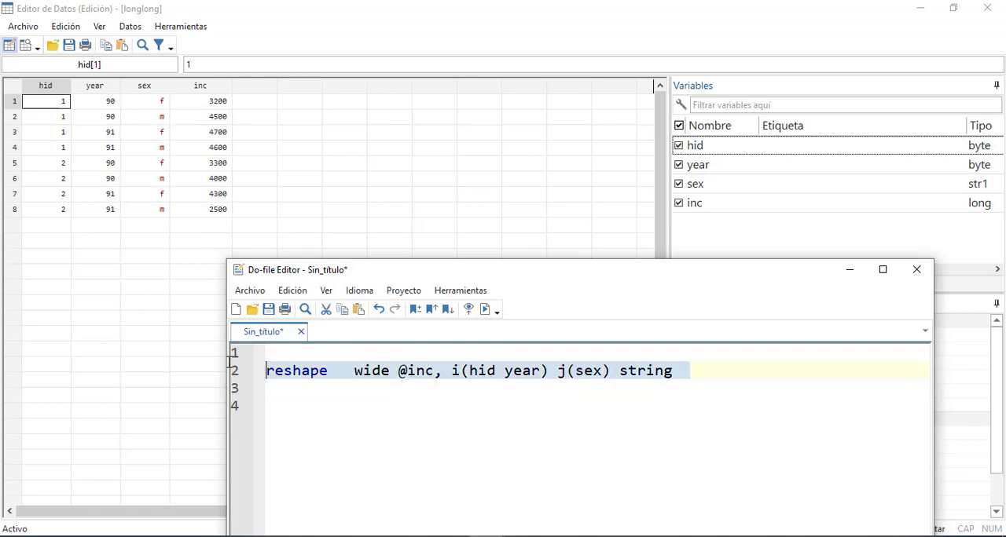
pyautogui.rightClick(340, 381)
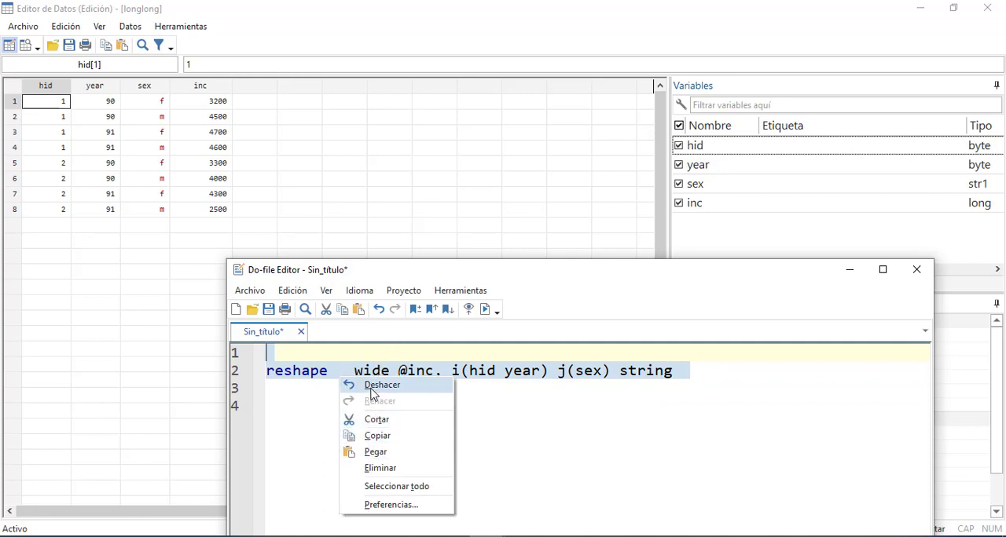
pyautogui.click(282, 361)
pyautogui.moveTo(693, 382); pyautogui.dragTo(268, 376)
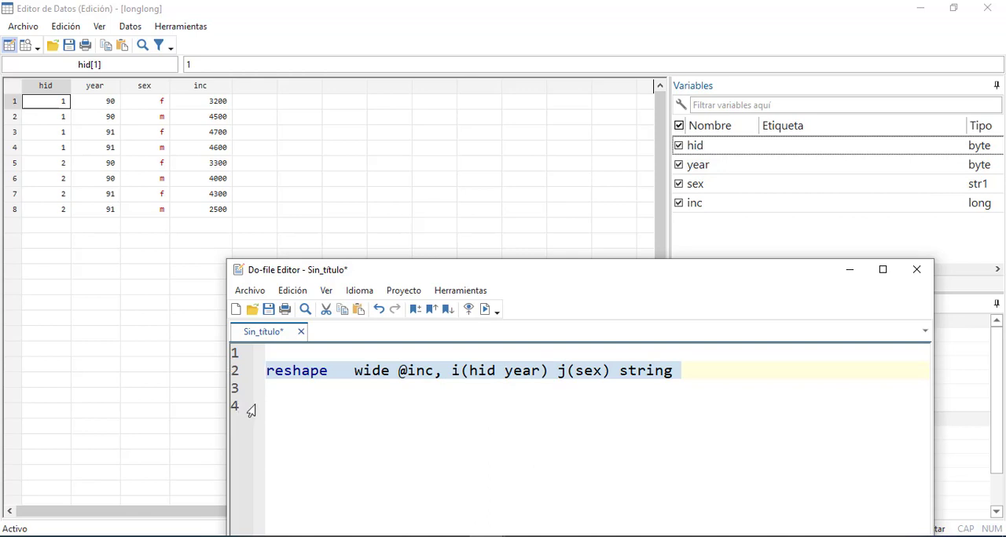
pyautogui.hotkey('ctrl', 'd')
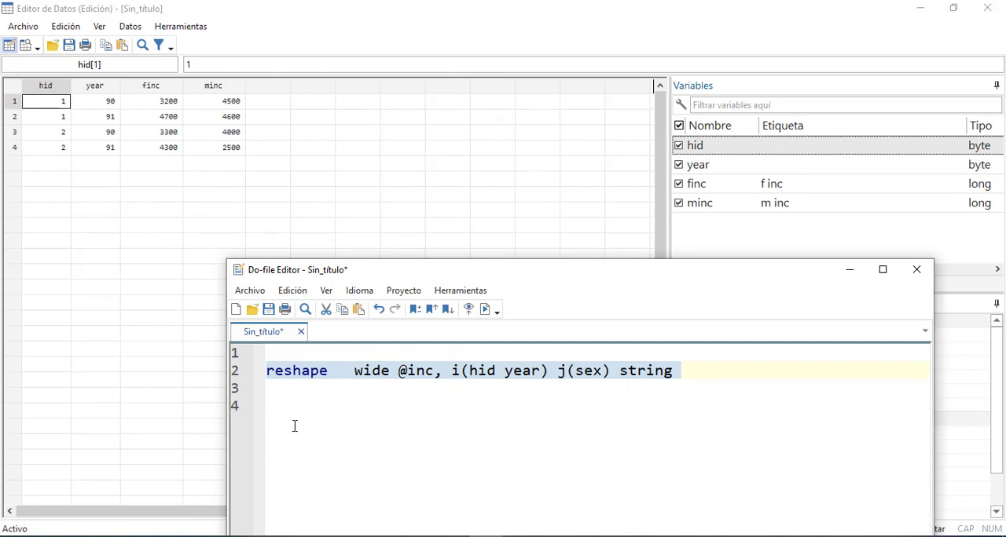
# Inspect the finc and minc values in the reshaped data and relate them to the @ in the command
pyautogui.click(652, 173)
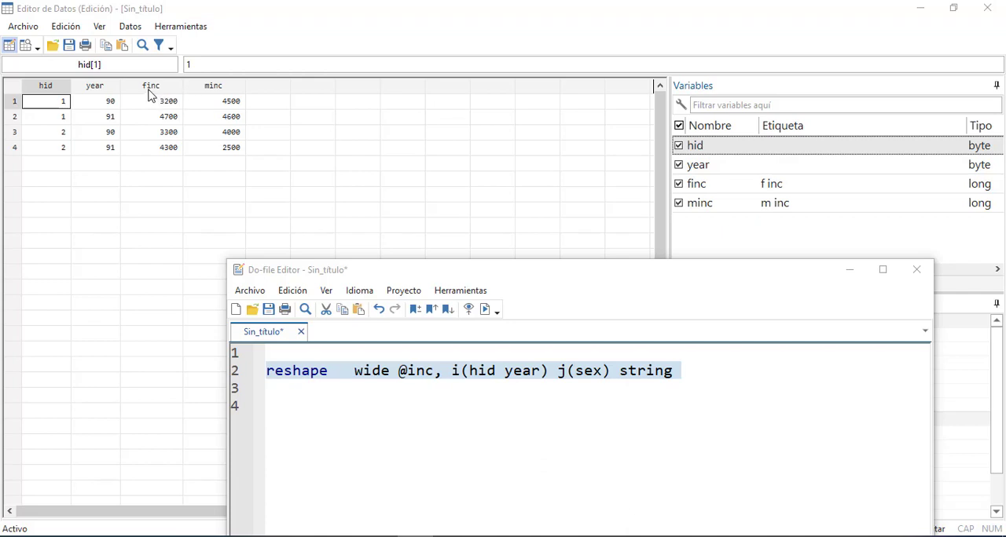
pyautogui.click(405, 374)
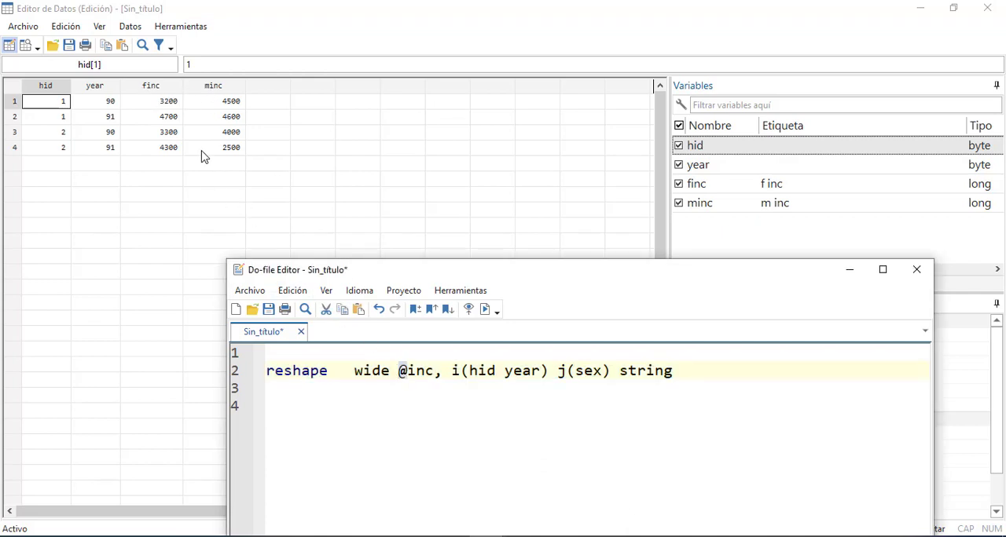
pyautogui.click(174, 103)
pyautogui.click(216, 103)
pyautogui.click(165, 118)
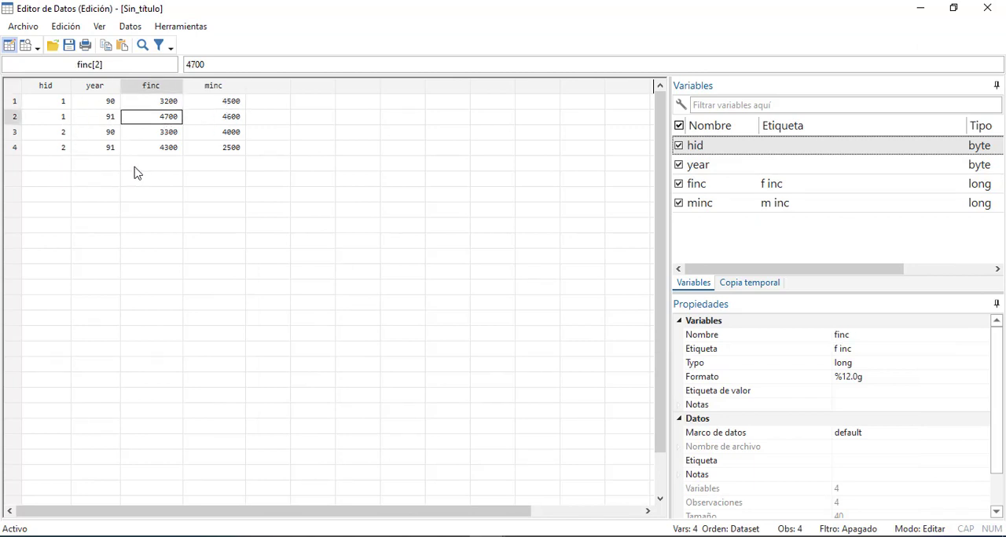
# Move the Do-file Editor aside and review Stata's reshape output against the reshaped table in the Data Editor
pyautogui.click(923, 8)
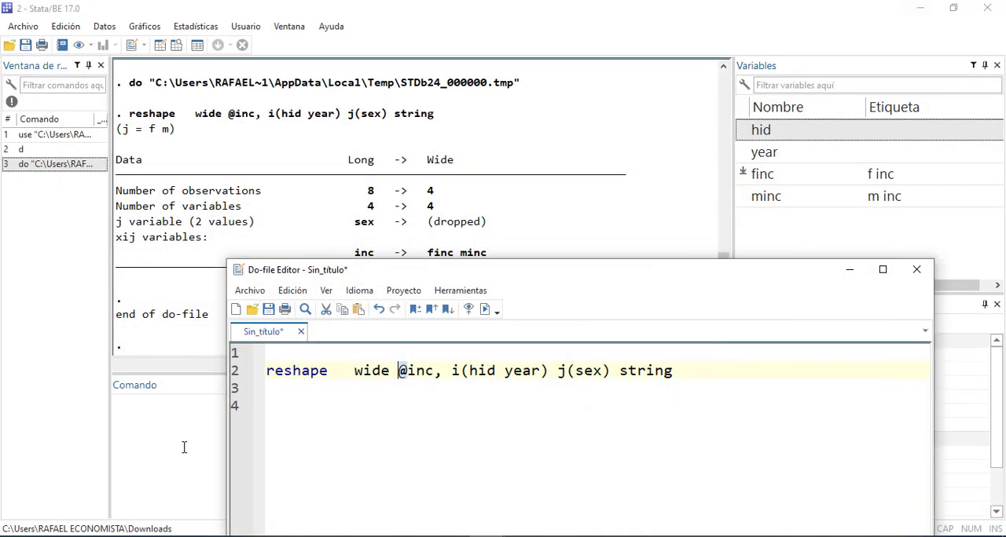
pyautogui.moveTo(396, 276); pyautogui.dragTo(644, 299)
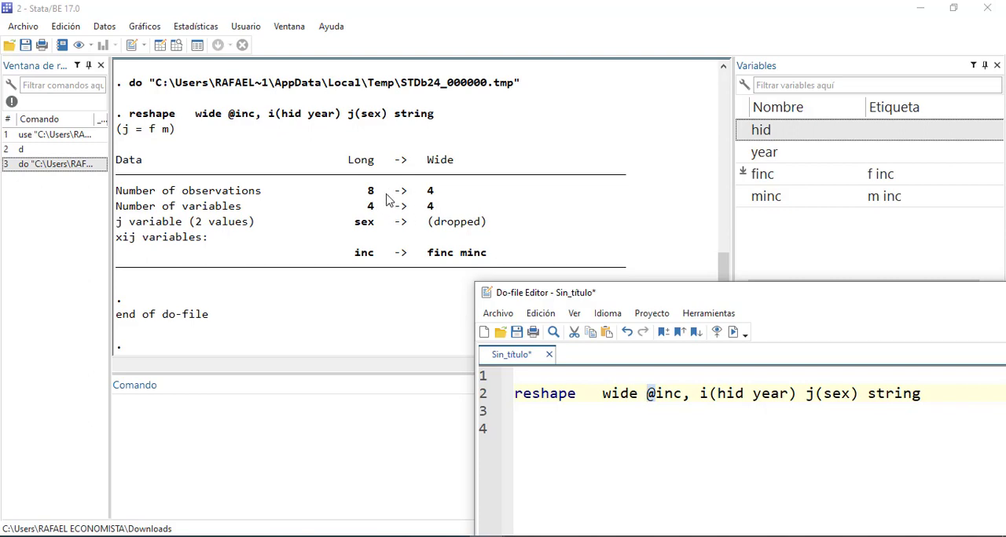
pyautogui.moveTo(487, 536)
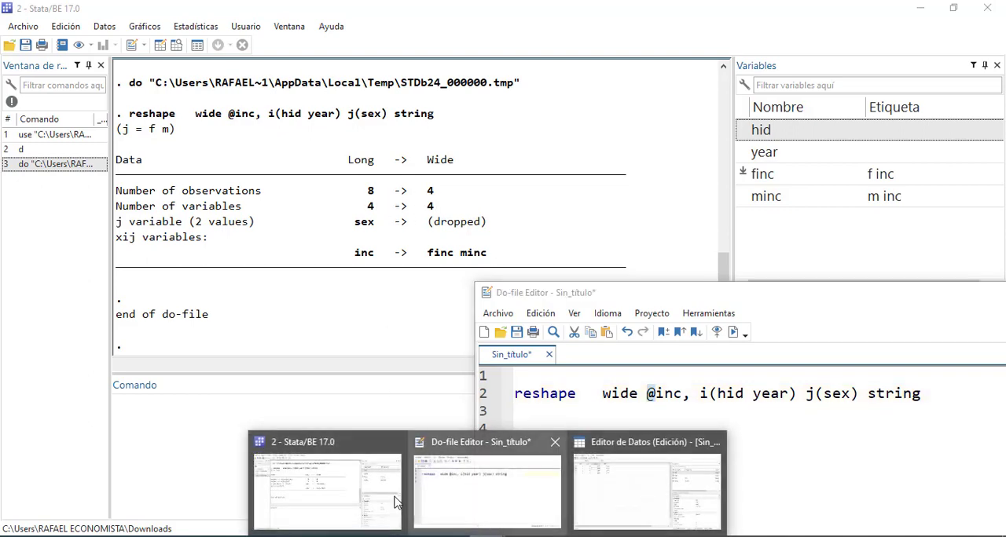
pyautogui.moveTo(396, 493)
pyautogui.moveTo(453, 495)
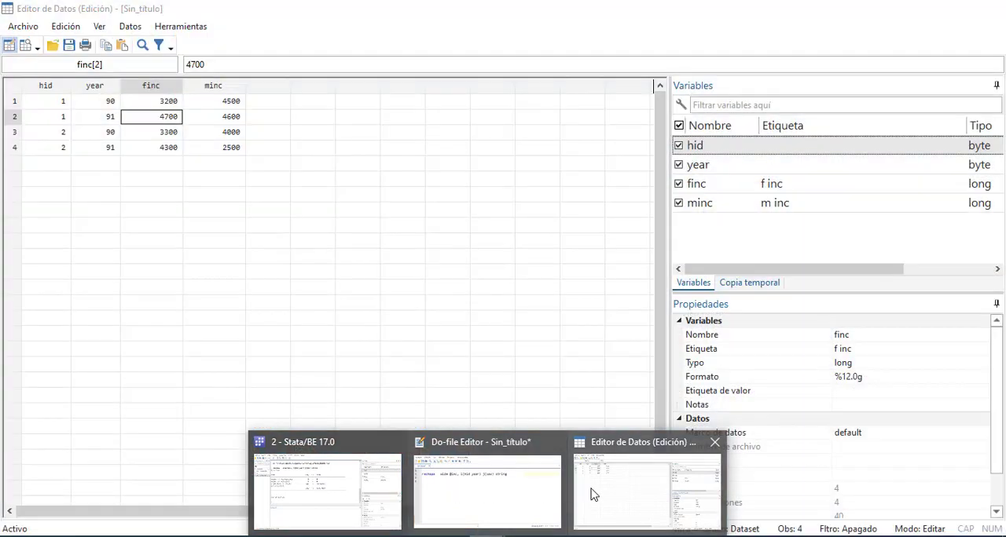
pyautogui.click(590, 490)
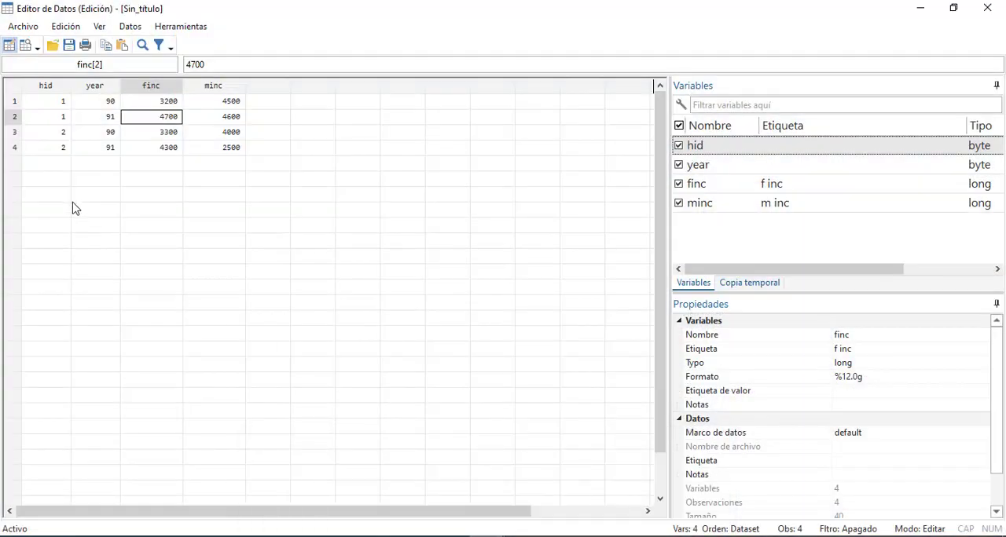
pyautogui.click(920, 8)
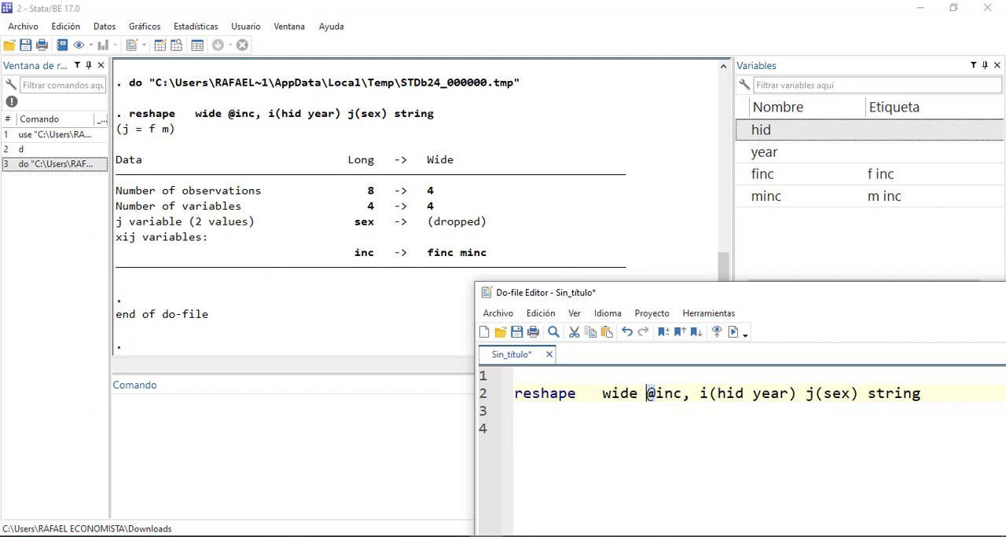
# Compare the reshaped table in the Data Editor with the finc and minc entries in the reshape output
pyautogui.moveTo(460, 536)
pyautogui.click(606, 503)
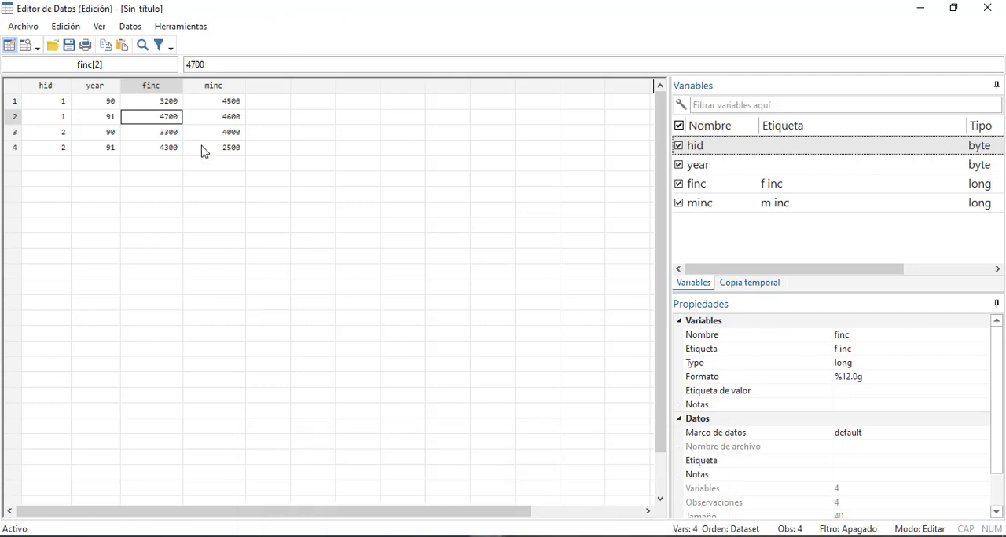
pyautogui.click(921, 8)
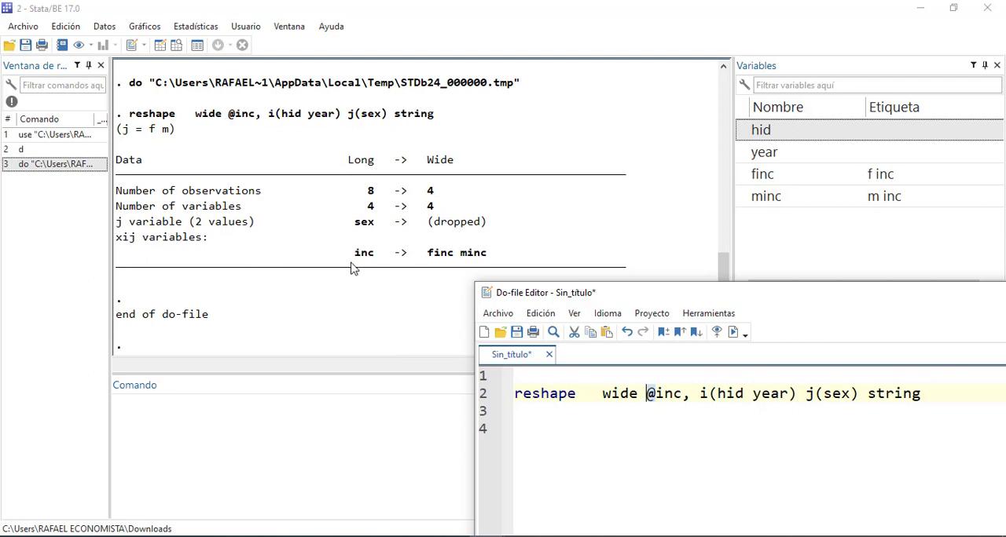
pyautogui.click(426, 252)
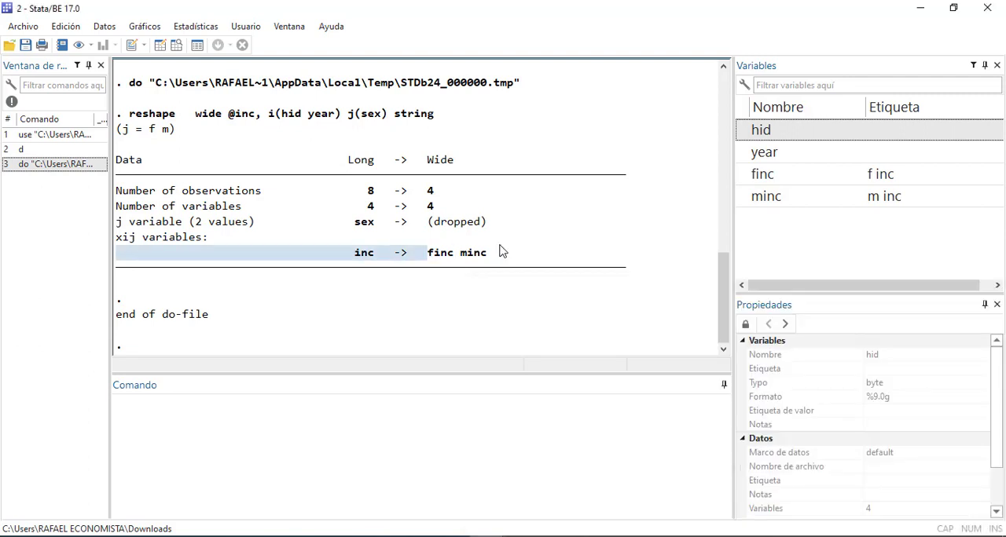
pyautogui.moveTo(503, 252); pyautogui.dragTo(495, 253)
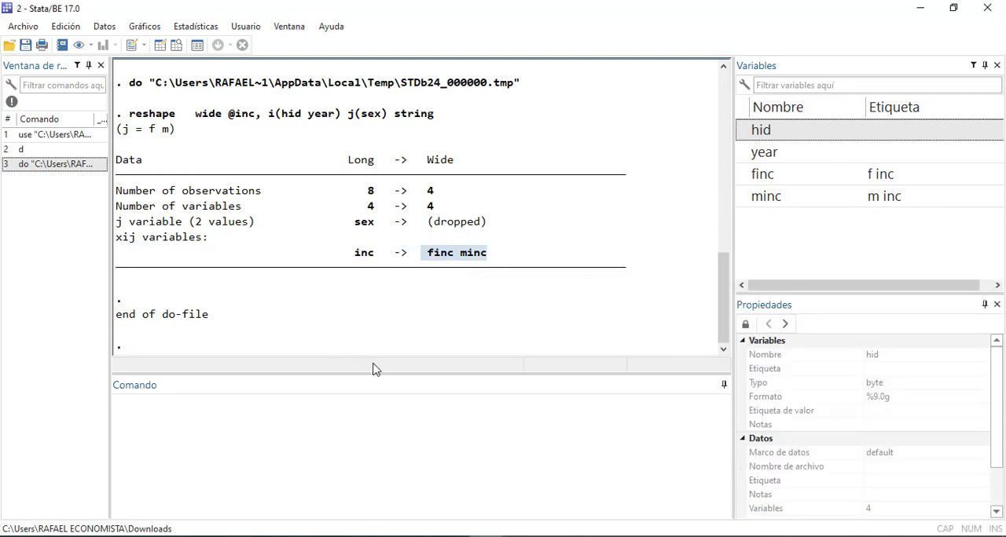
pyautogui.moveTo(487, 536)
pyautogui.click(402, 414)
pyautogui.click(485, 536)
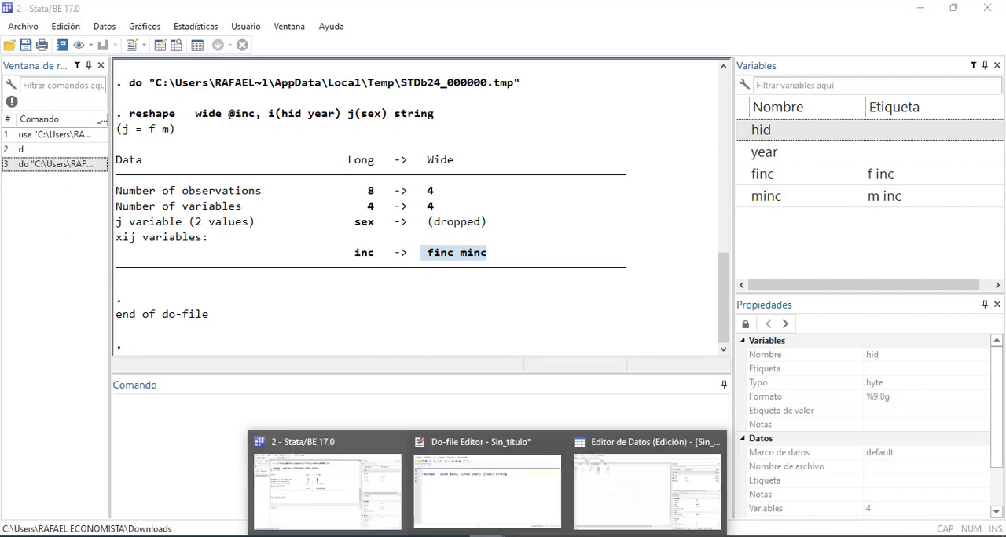
pyautogui.click(348, 494)
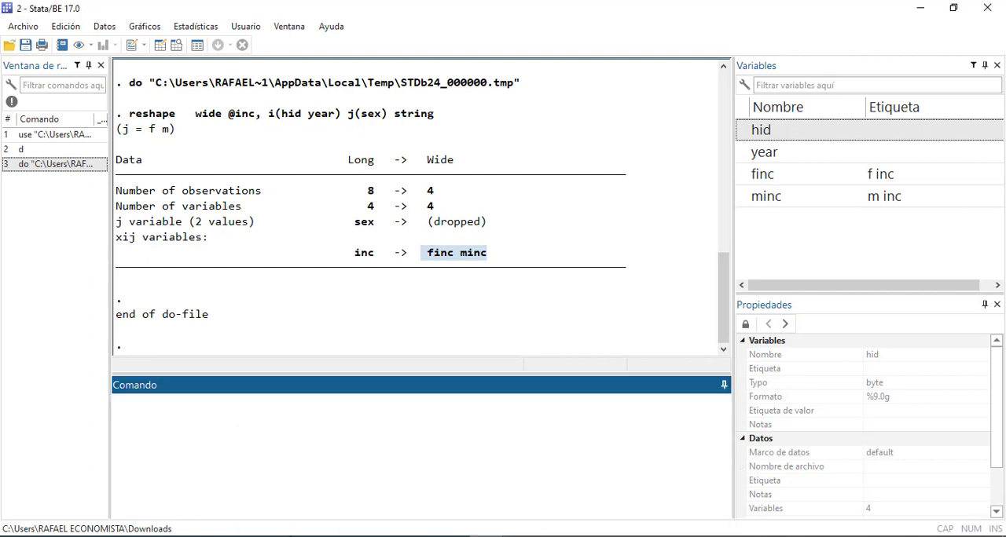
pyautogui.click(305, 536)
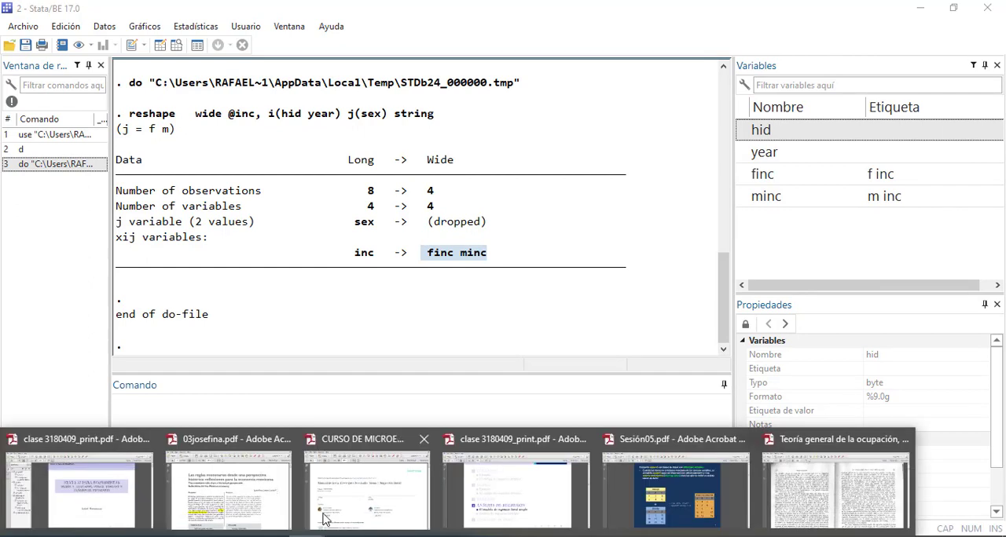
pyautogui.click(343, 406)
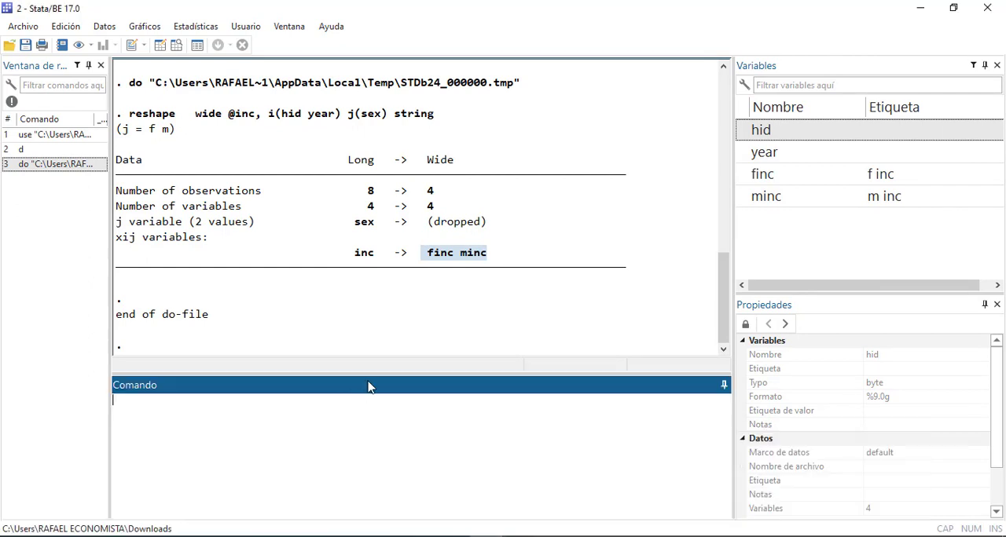
pyautogui.click(560, 310)
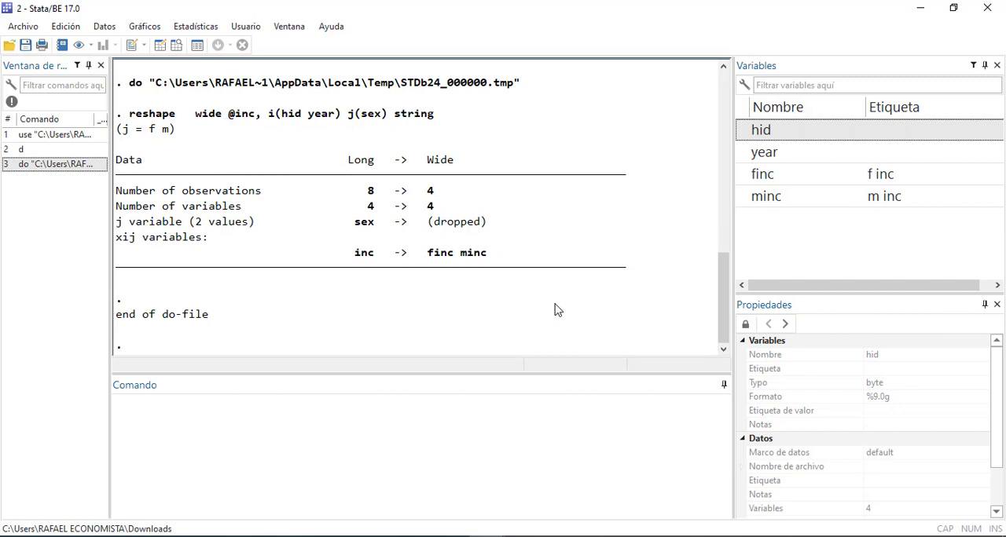
pyautogui.click(24, 27)
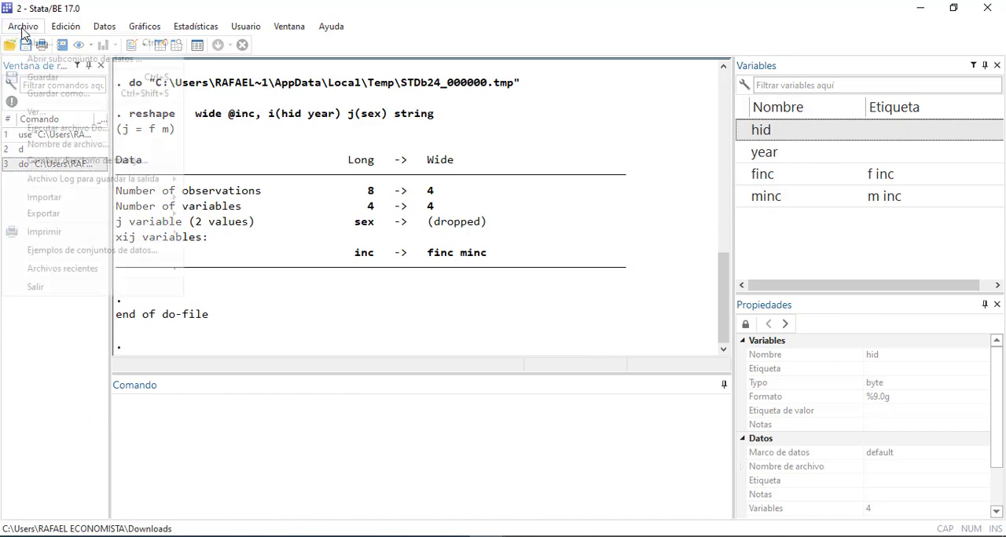
pyautogui.click(54, 94)
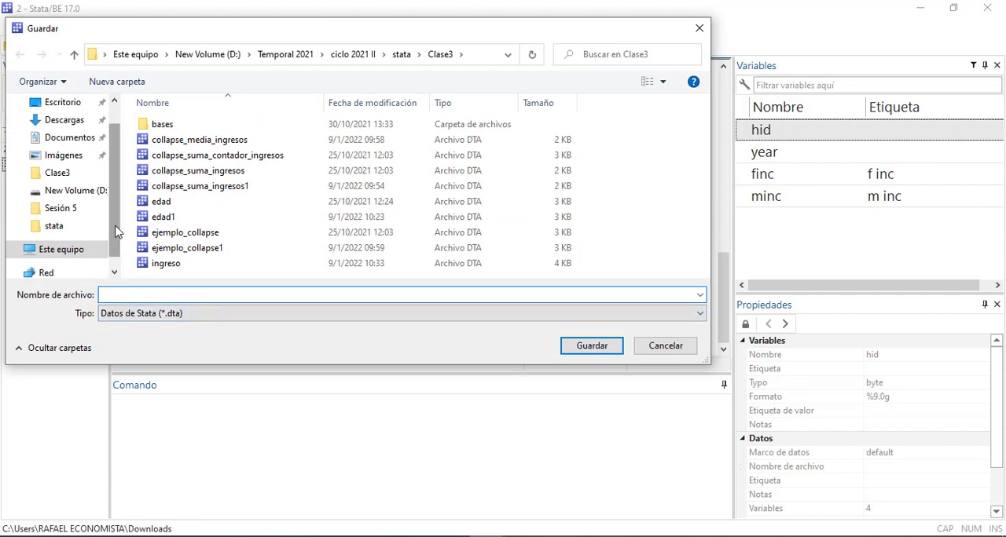
pyautogui.scroll(1, 117, 228)
pyautogui.click(76, 136)
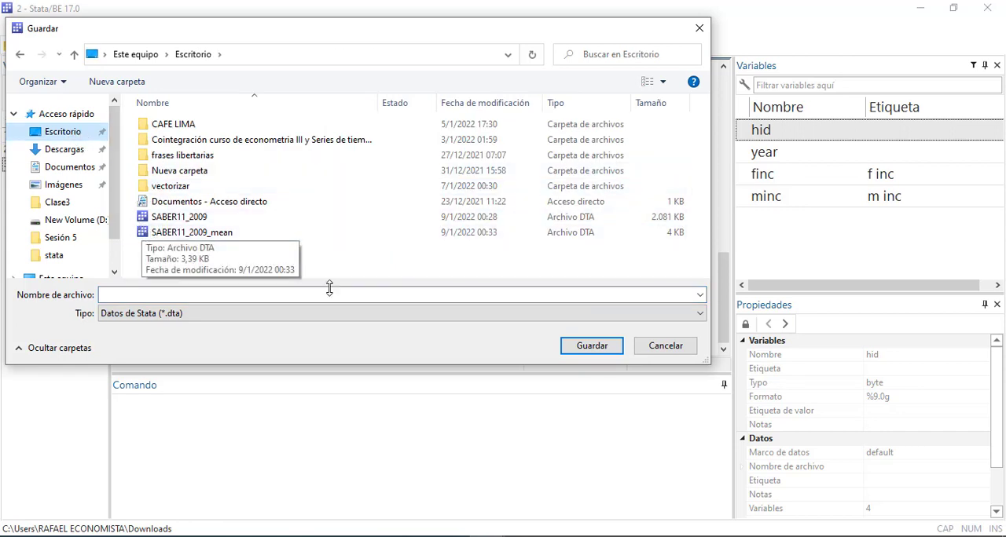
pyautogui.click(664, 350)
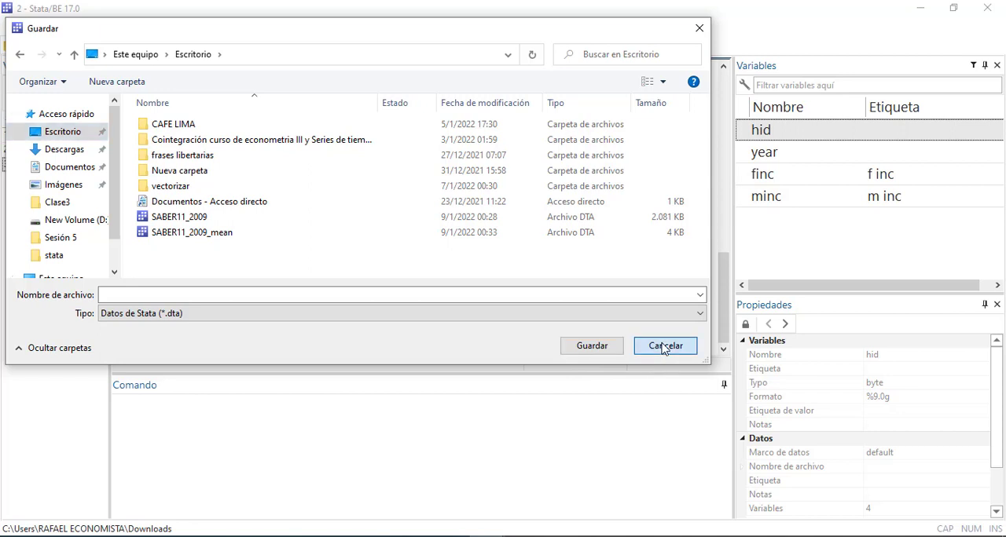
pyautogui.click(641, 349)
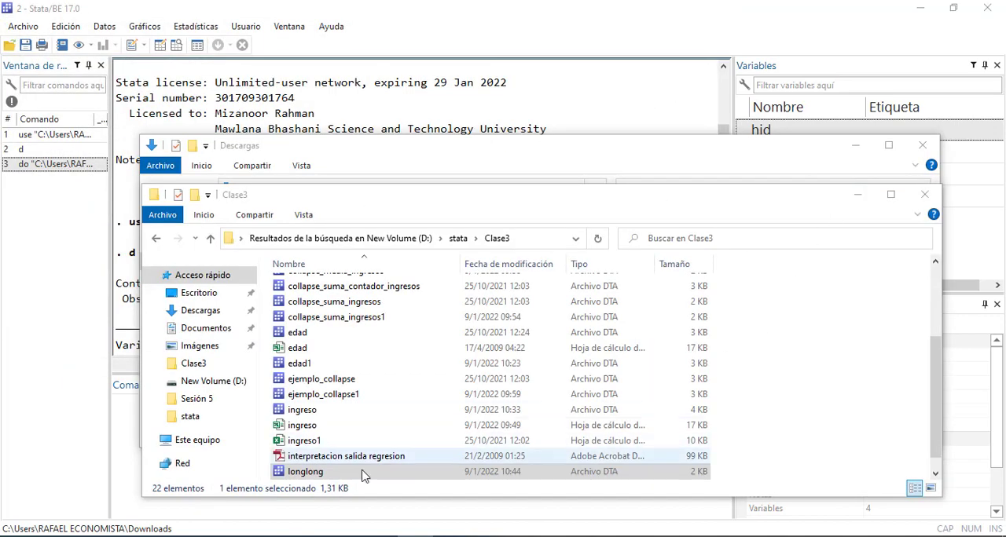
# Clear the reshaped dataset from memory with the clear command and close the Data Editor
pyautogui.click(122, 475)
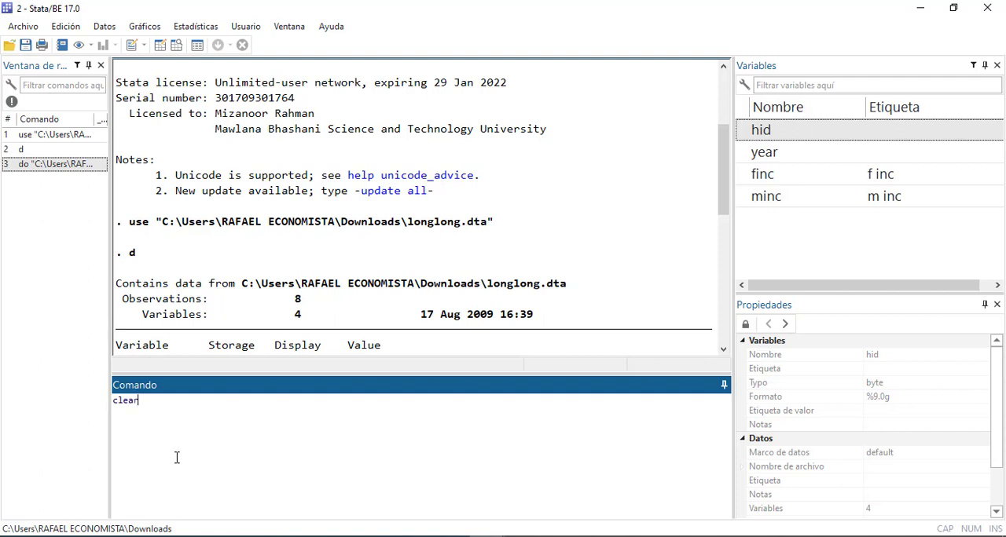
pyautogui.press('Return')
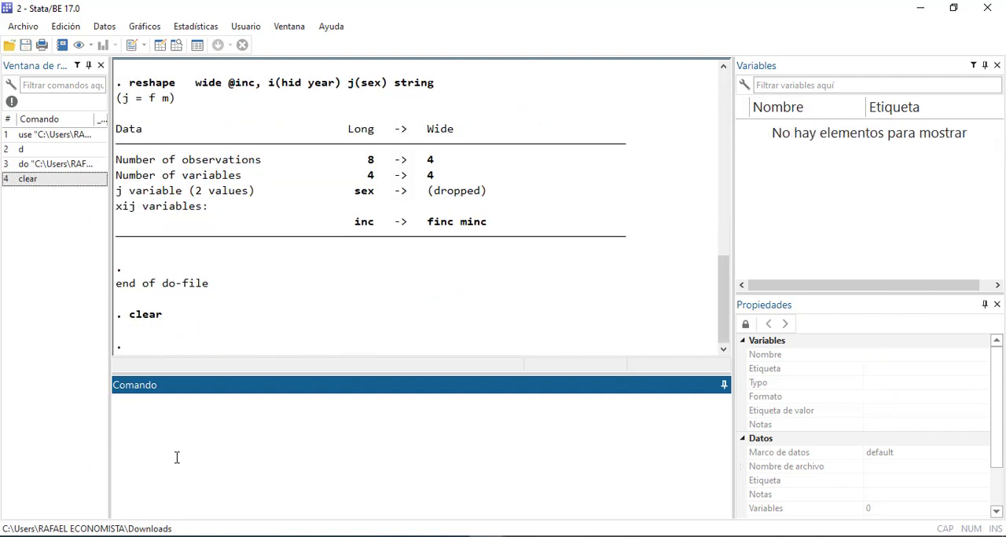
pyautogui.rightClick(283, 283)
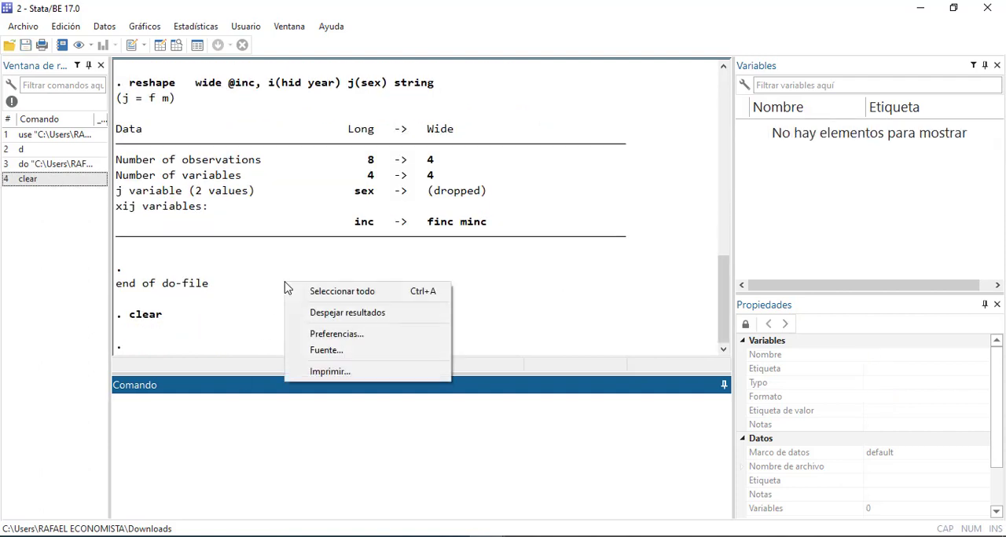
pyautogui.click(182, 447)
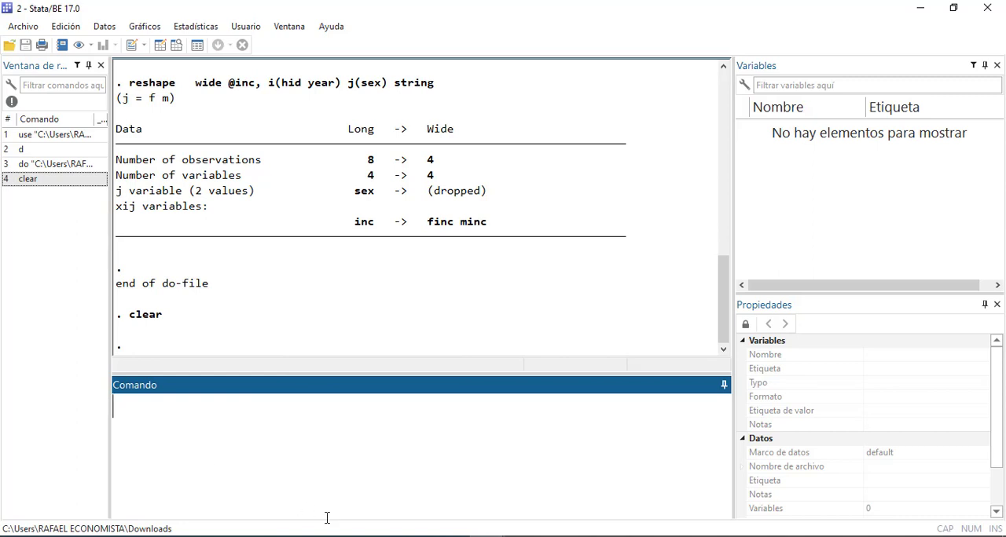
pyautogui.click(458, 536)
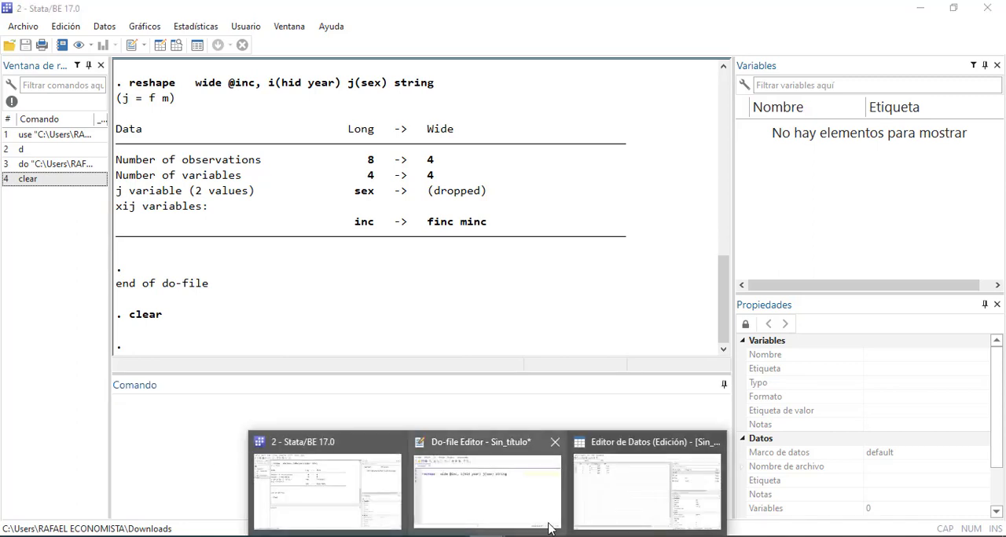
pyautogui.click(713, 442)
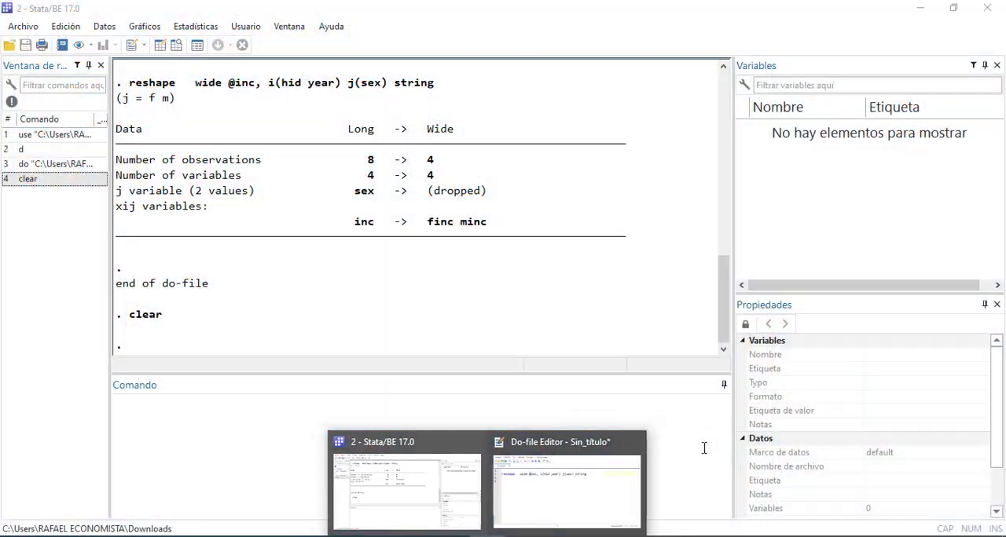
# Save the untitled do-file in the Clase3 folder as 2_reshape_rbr
pyautogui.click(606, 487)
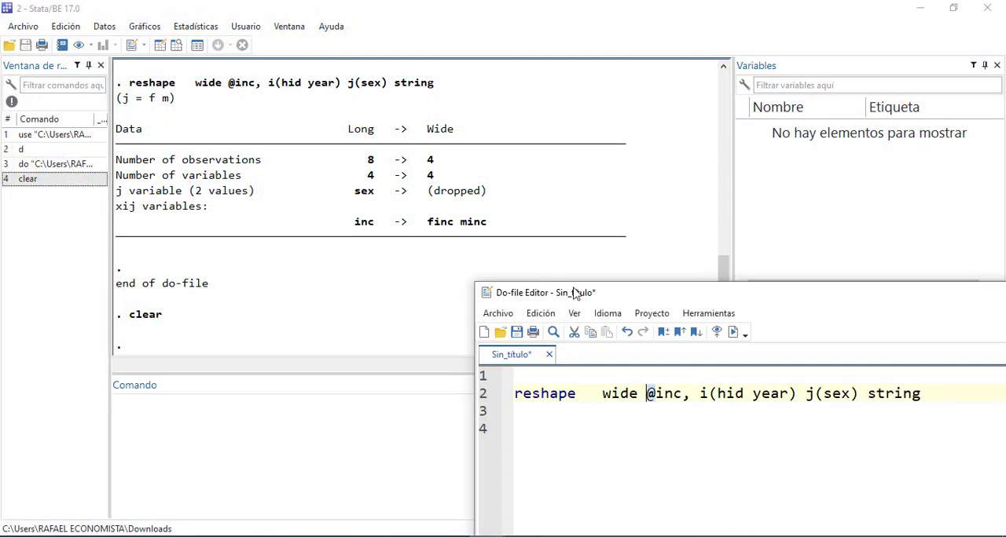
pyautogui.moveTo(574, 293); pyautogui.dragTo(397, 192)
pyautogui.click(341, 228)
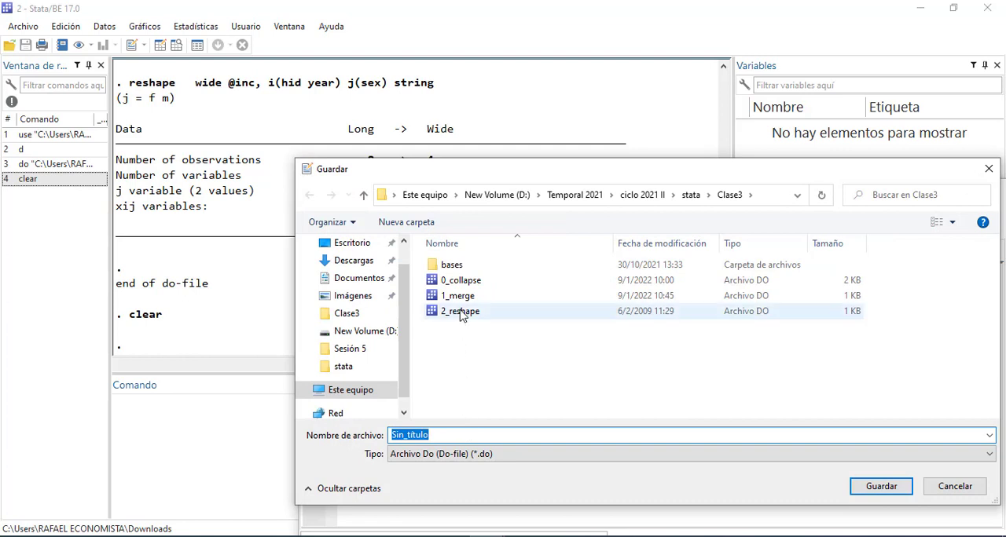
pyautogui.click(460, 312)
pyautogui.click(445, 434)
pyautogui.click(443, 435)
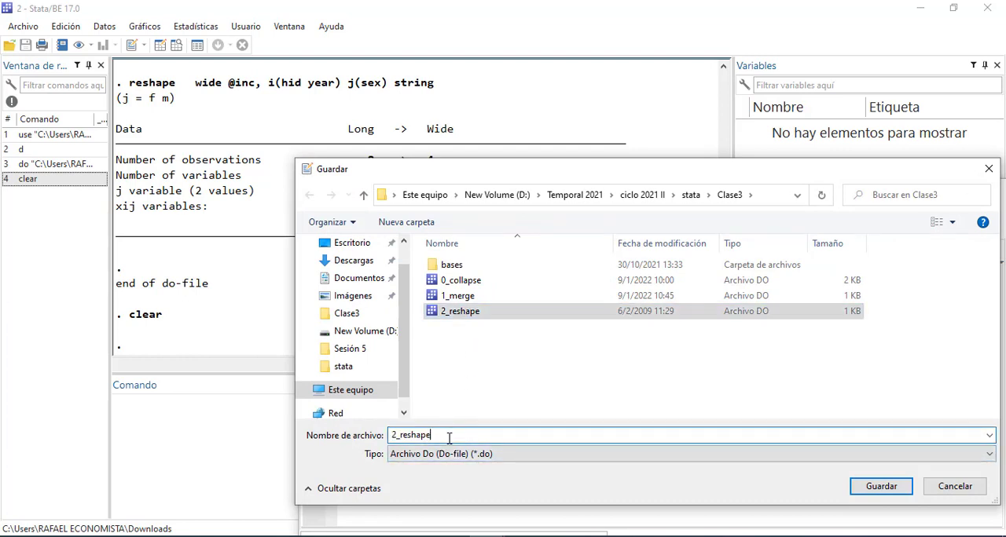
pyautogui.write('e')
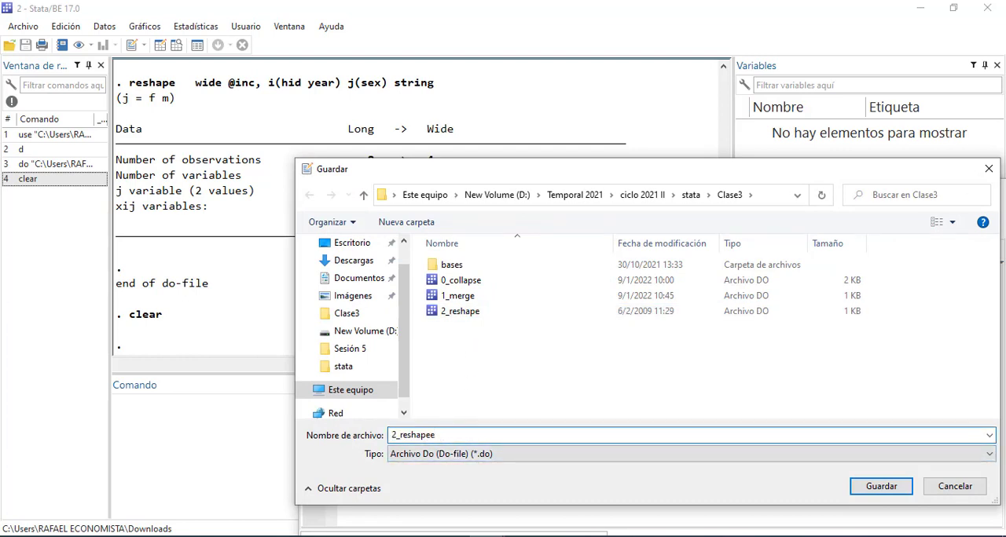
pyautogui.press('BackSpace')
pyautogui.write('_rbr')
pyautogui.press('Return')
pyautogui.click(440, 395)
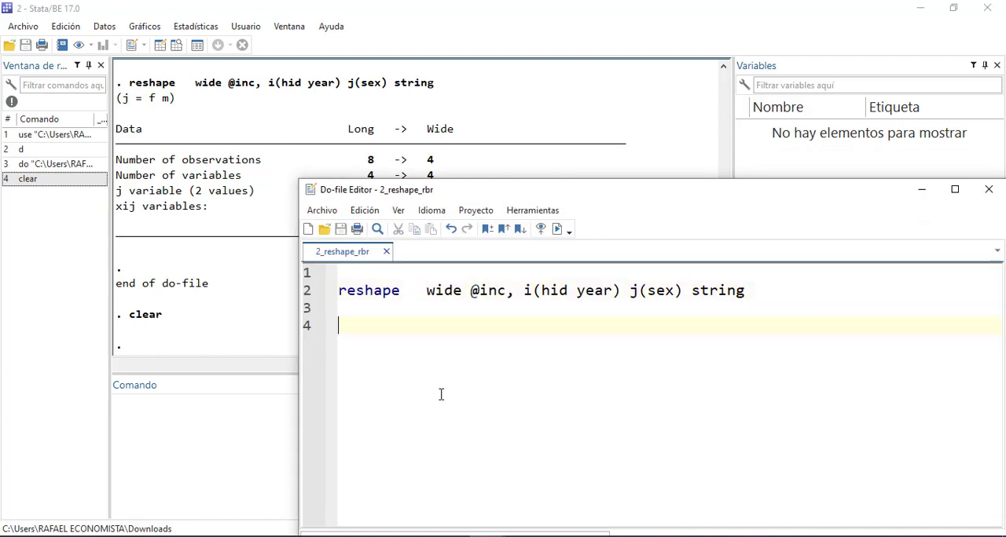
# Switch to File Explorer, find the longlong data file in the Clase3 folder and select its name
pyautogui.click(220, 352)
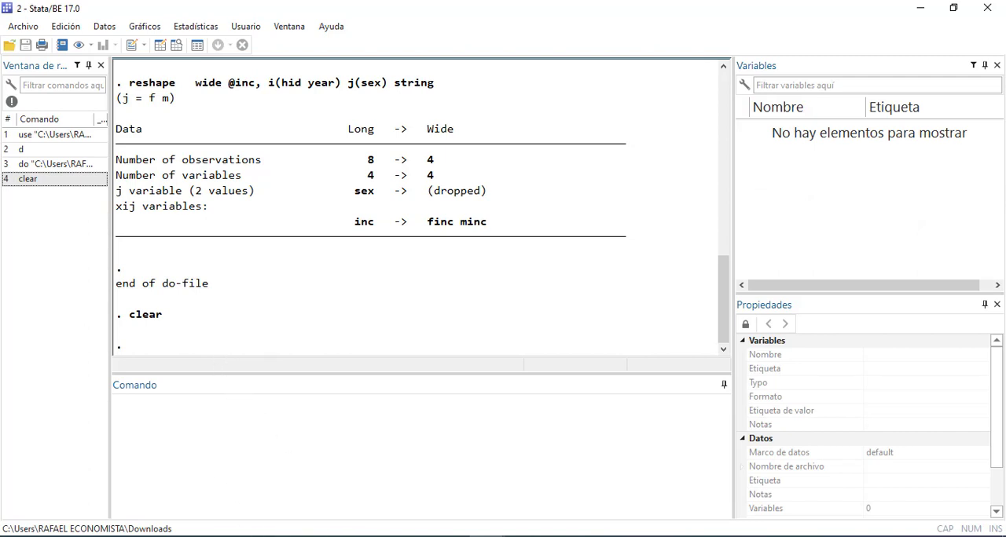
pyautogui.click(126, 536)
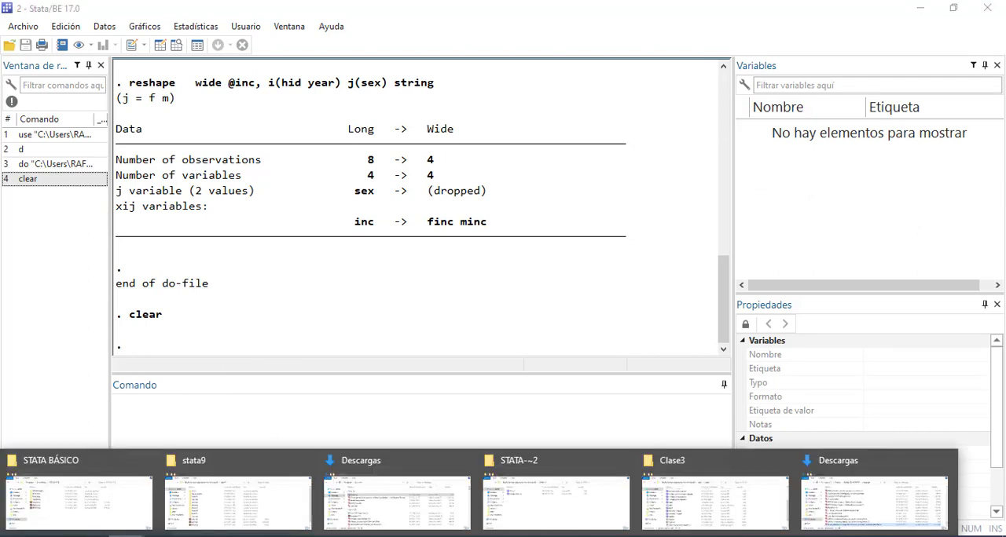
pyautogui.moveTo(855, 506)
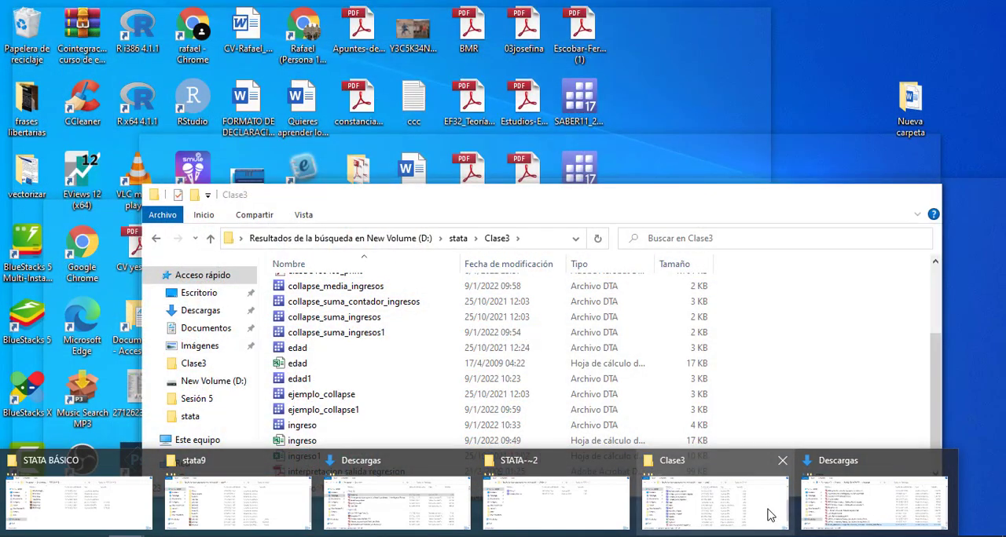
pyautogui.click(770, 515)
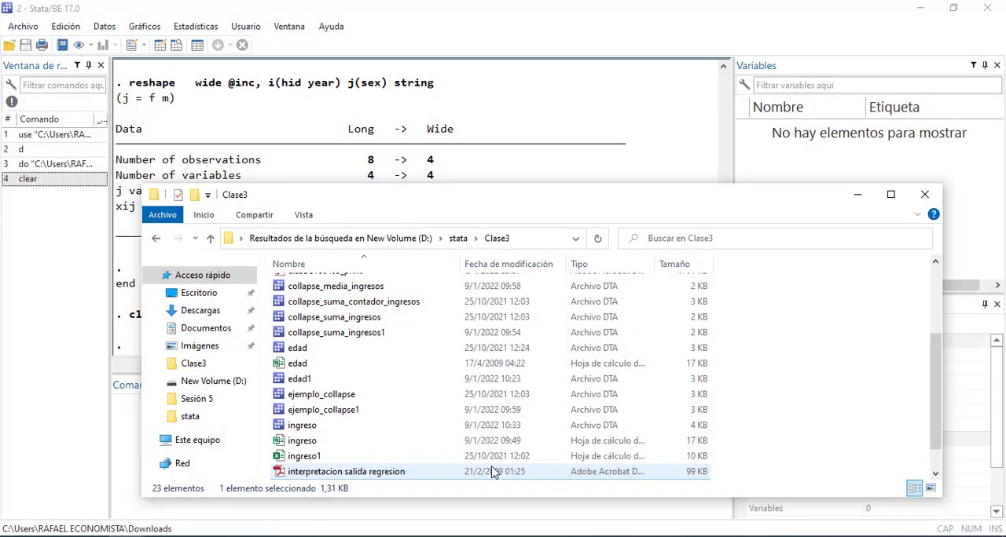
pyautogui.press('l')
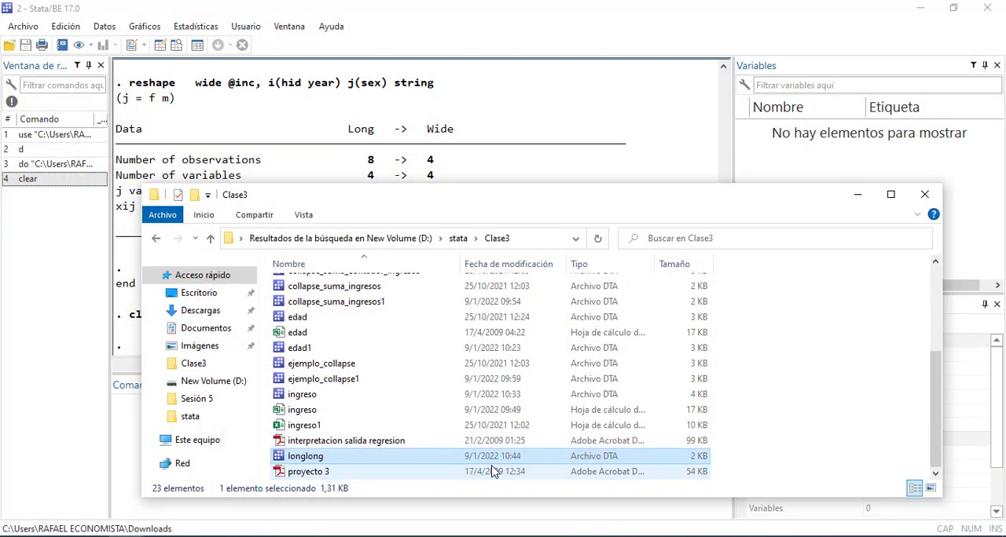
pyautogui.click(306, 457)
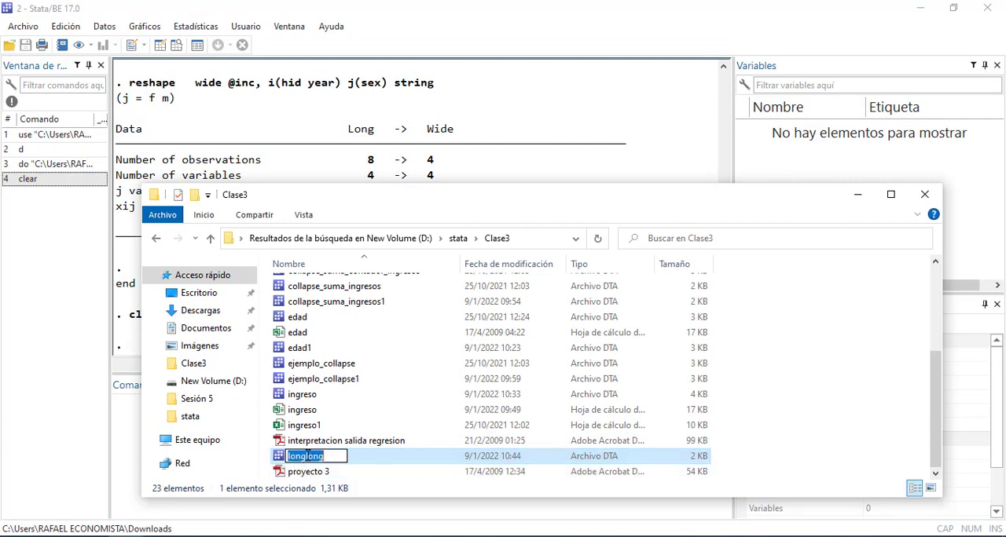
# Return to Stata, load the dataset with the command use longlong and open it in the Data Editor
pyautogui.click(110, 437)
pyautogui.click(166, 416)
pyautogui.write('use')
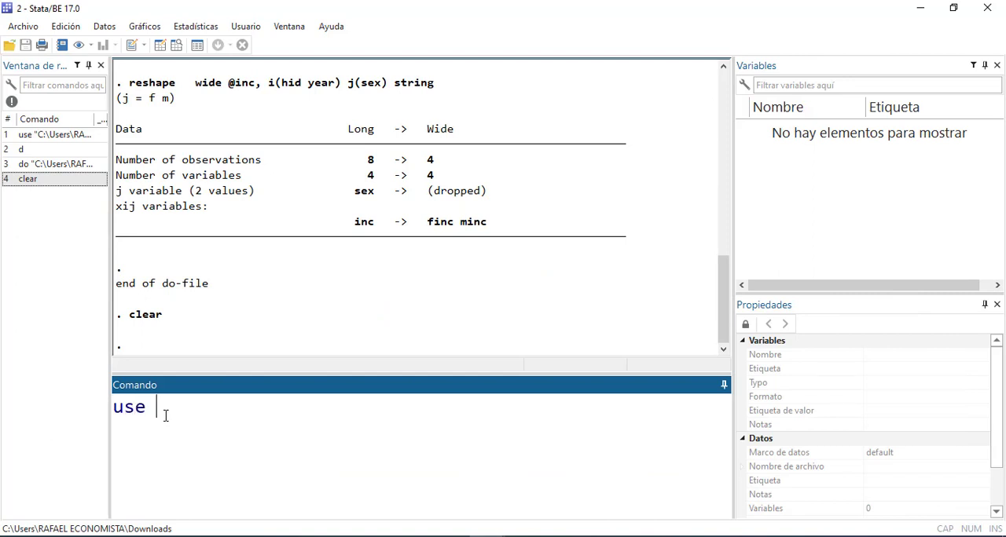
pyautogui.write(' longlong')
pyautogui.press('Return')
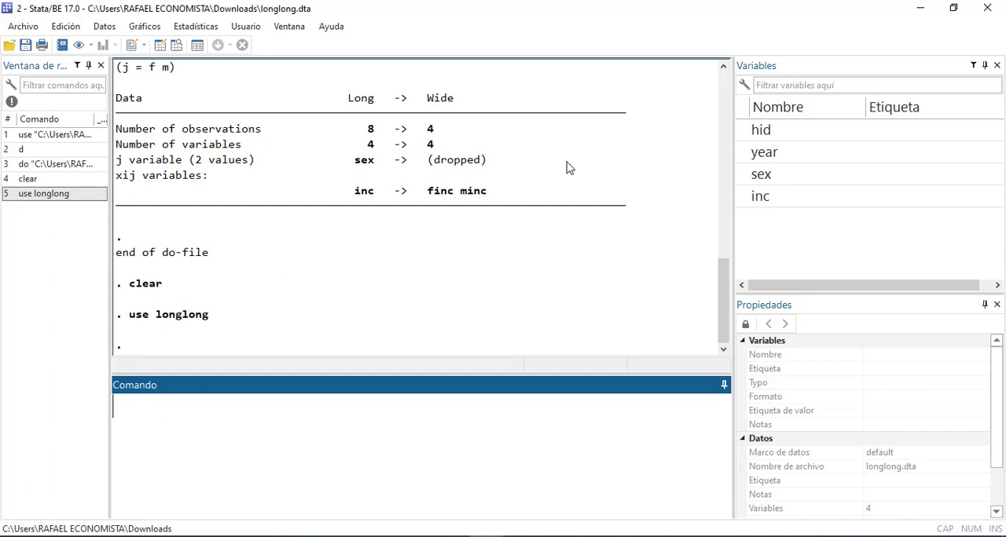
pyautogui.click(466, 23)
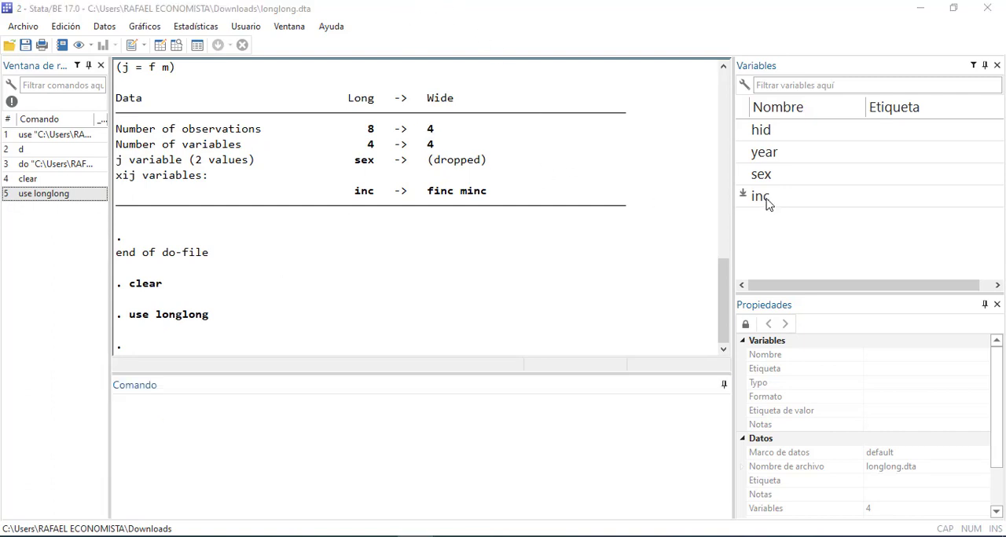
pyautogui.click(160, 45)
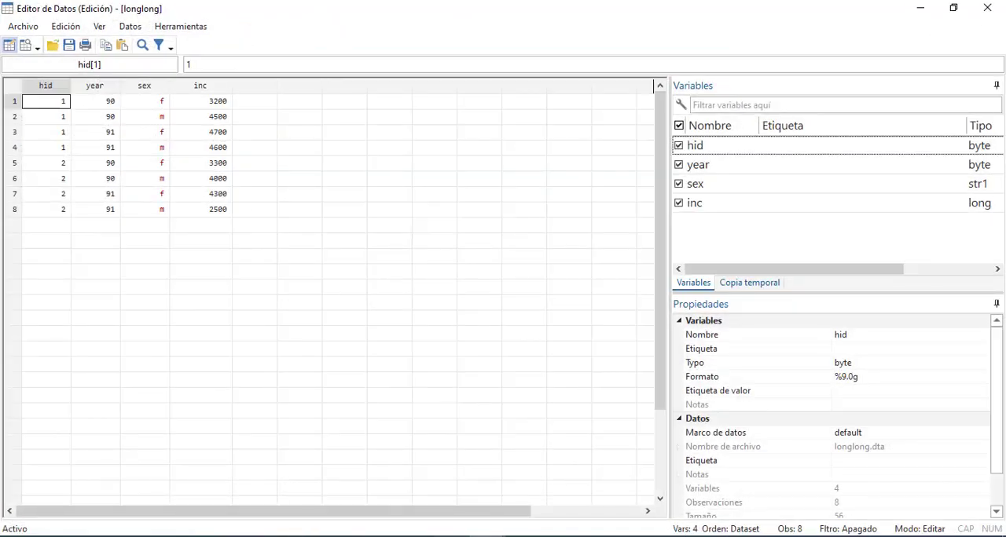
pyautogui.moveTo(487, 536)
pyautogui.click(524, 514)
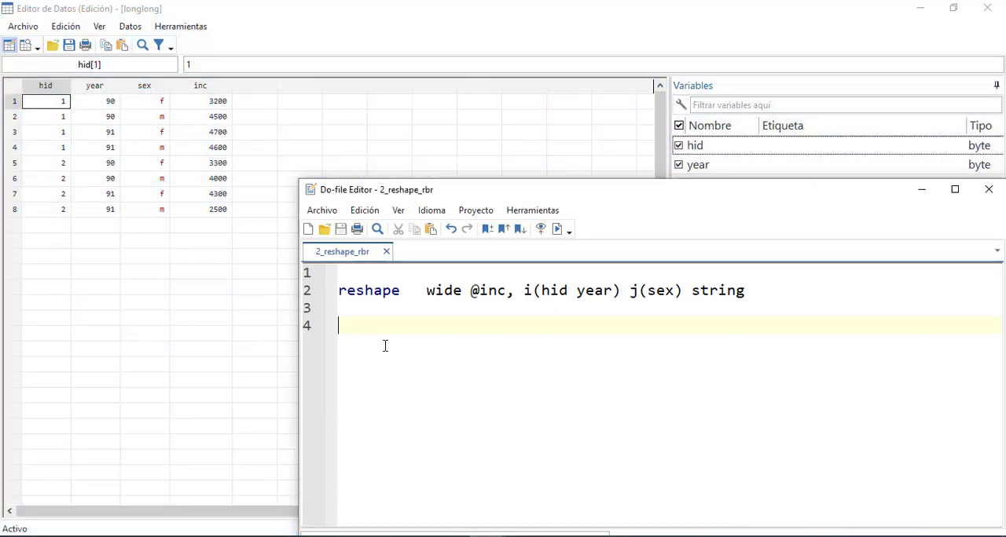
pyautogui.click(341, 286)
pyautogui.moveTo(356, 282); pyautogui.dragTo(819, 292)
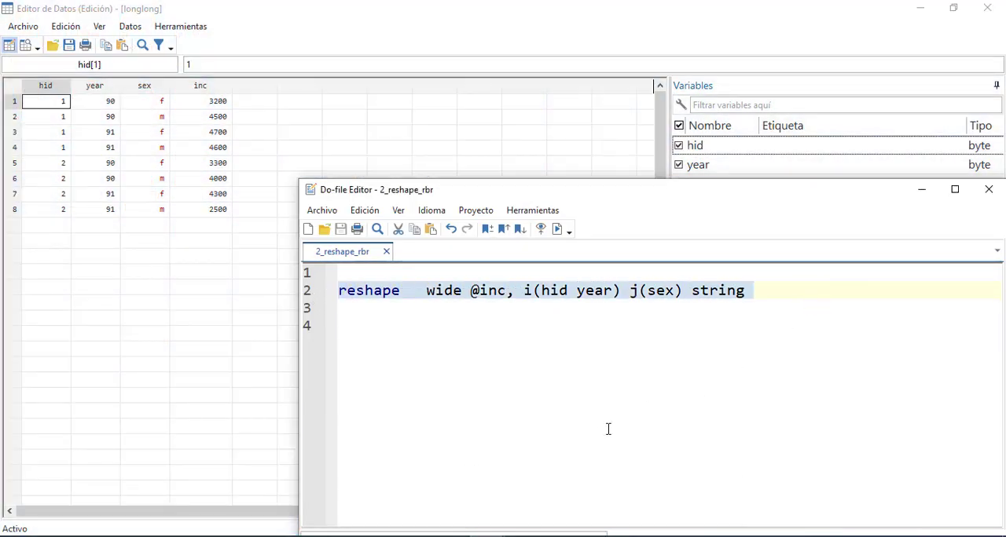
pyautogui.click(698, 33)
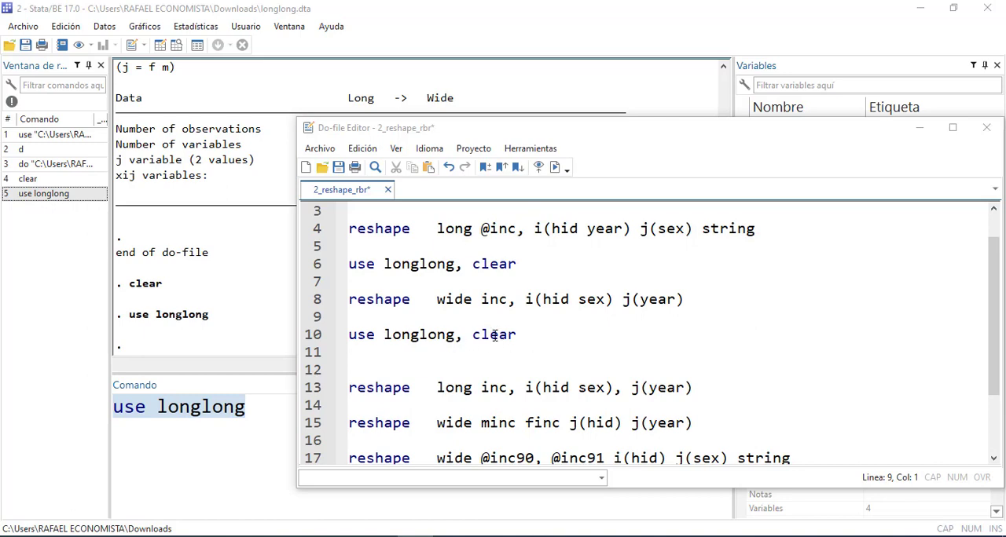
# Show the longlong data in the Data Editor to review its hid, year, sex and inc columns
pyautogui.click(160, 45)
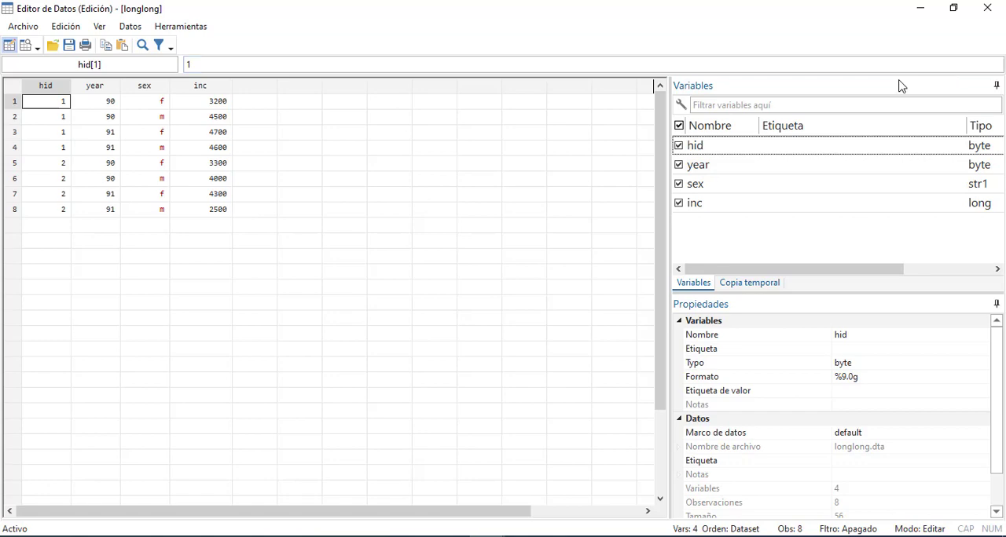
pyautogui.click(920, 10)
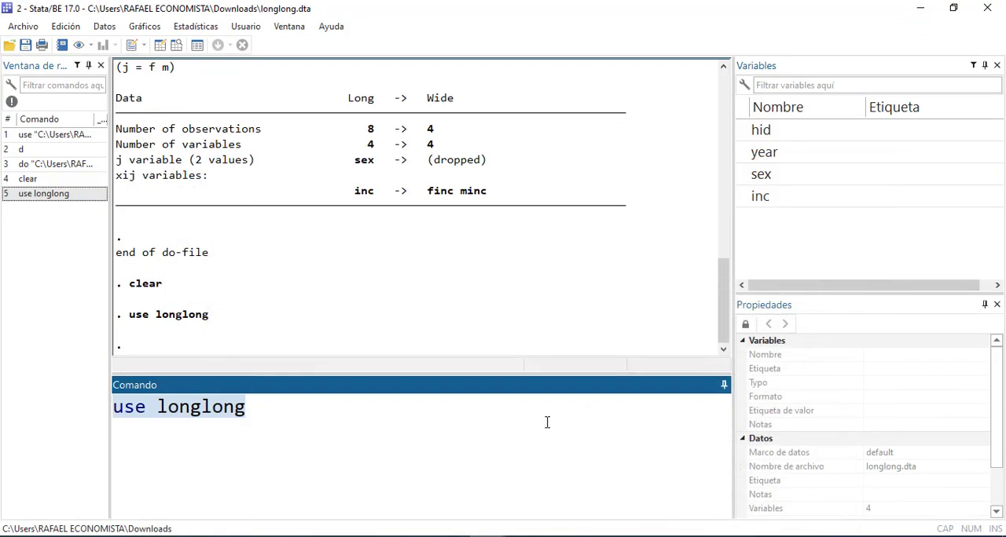
pyautogui.moveTo(521, 531)
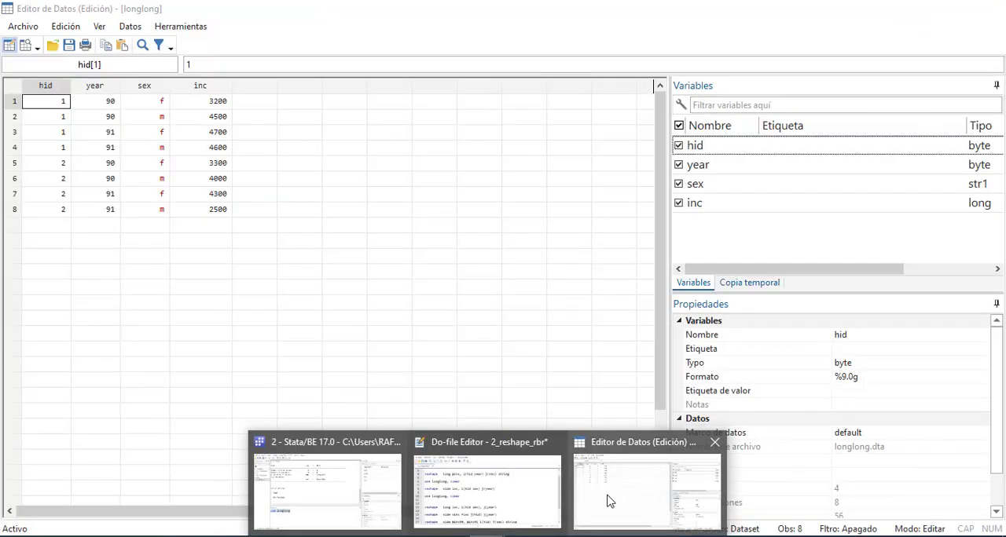
pyautogui.click(621, 489)
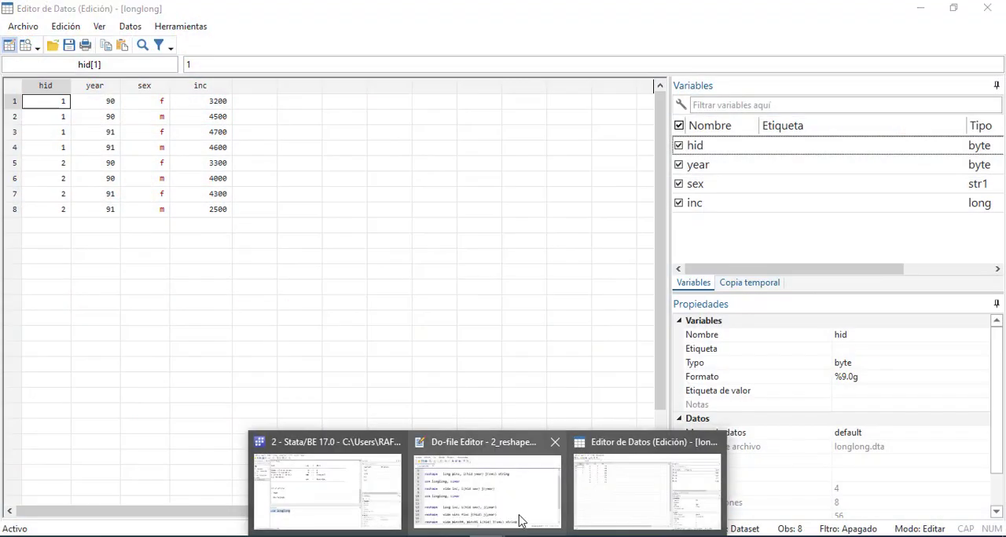
# In the 2_reshape_rbr do-file, remove the extra spaces before wide in the command reshape wide inc, i(hid sex) j(year)
pyautogui.click(521, 519)
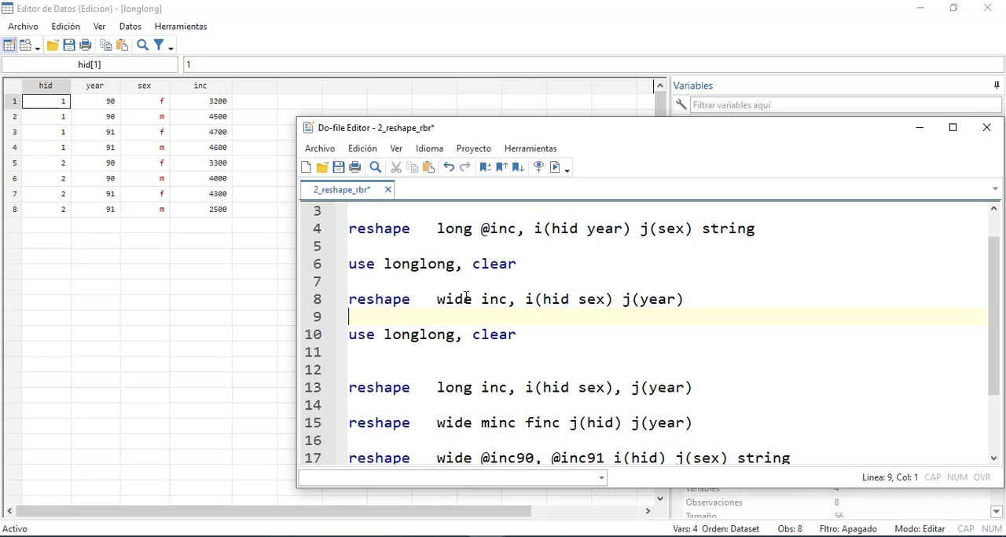
pyautogui.click(436, 299)
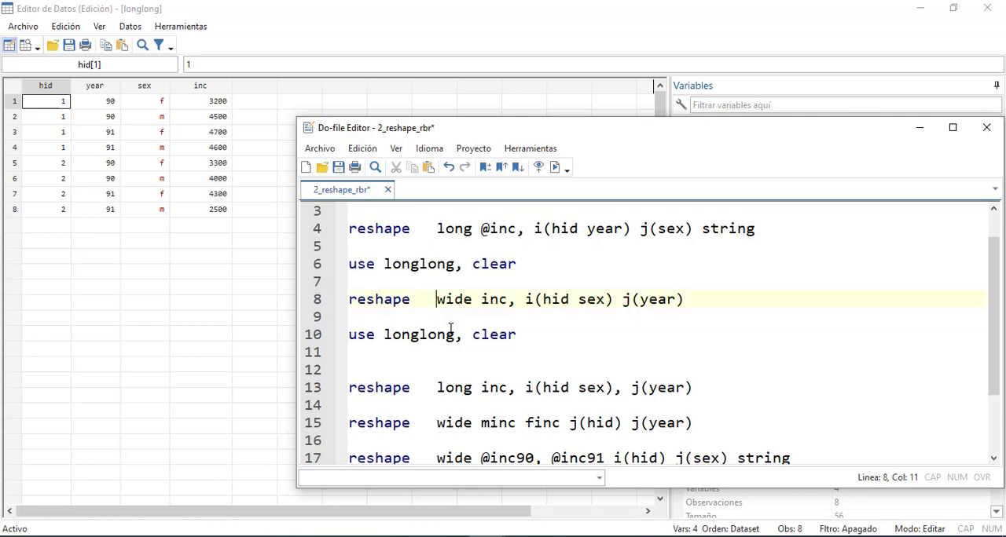
pyautogui.press('BackSpace')
pyautogui.press('BackSpace')
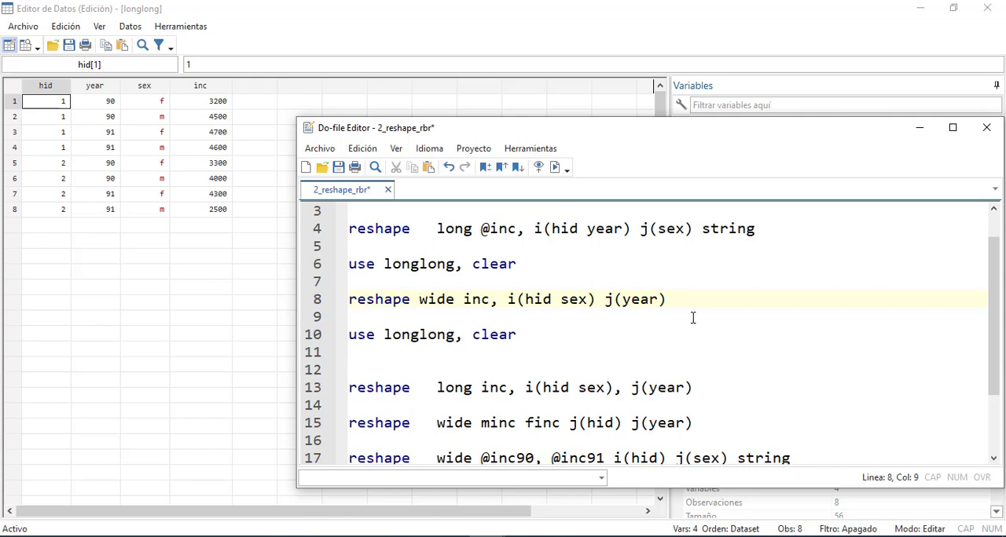
pyautogui.scroll(1, 693, 317)
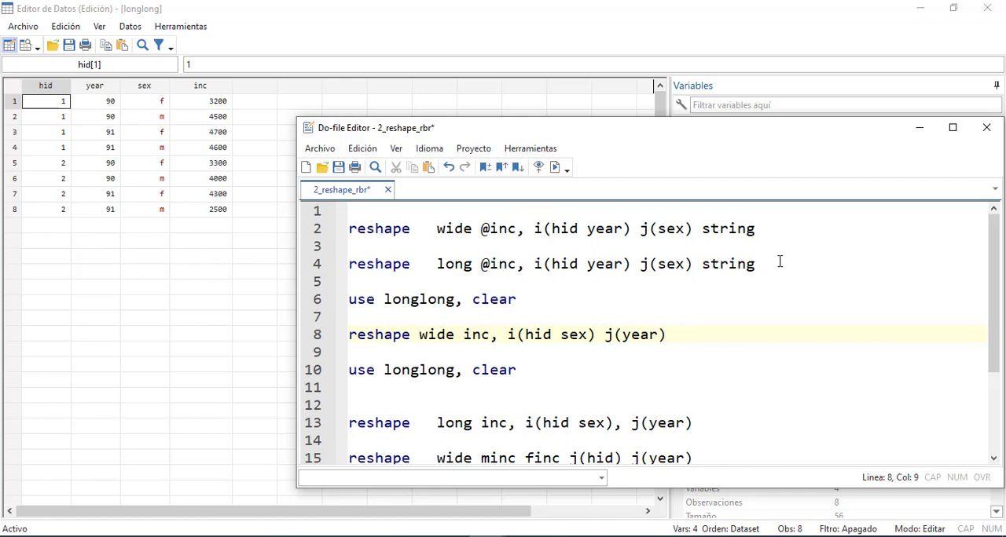
pyautogui.moveTo(779, 264); pyautogui.dragTo(323, 264)
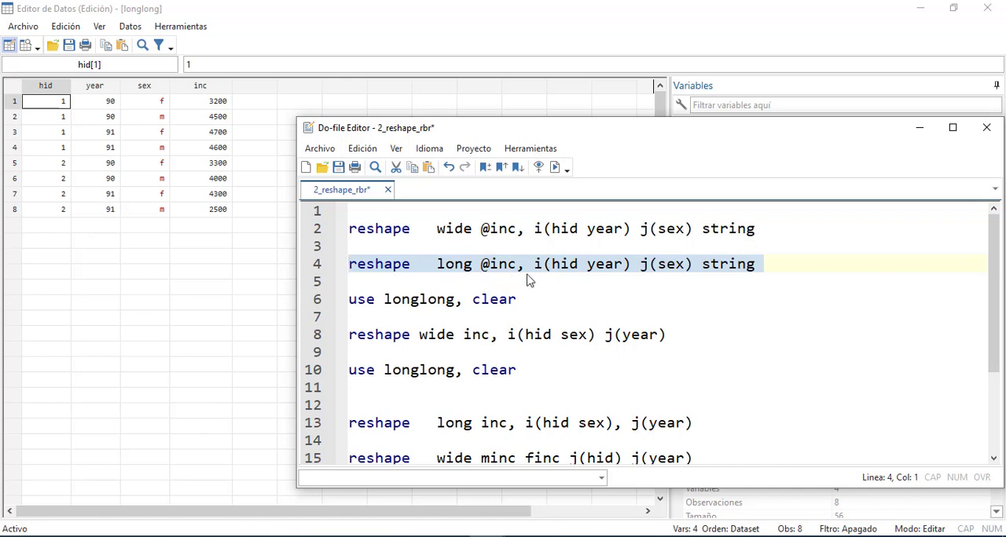
pyautogui.hotkey('ctrl', 'd')
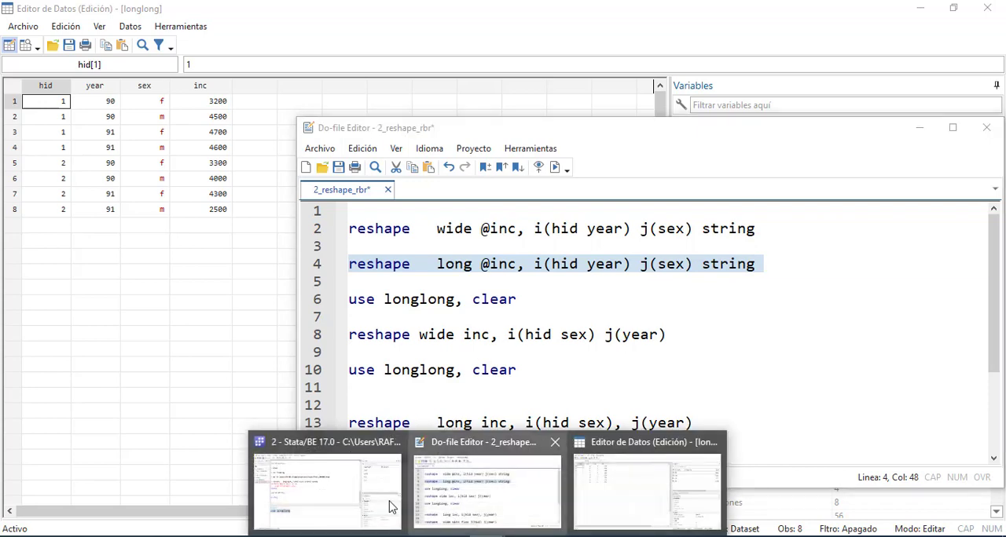
pyautogui.click(363, 496)
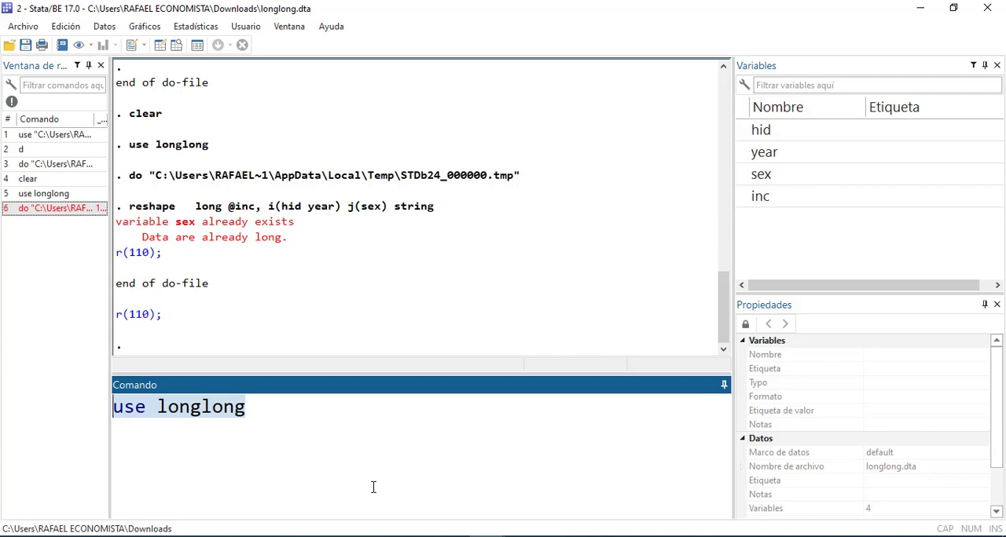
# Return to the 2_reshape_rbr do-file and place the cursor on the empty line below the first use longlong, clear command
pyautogui.moveTo(488, 533)
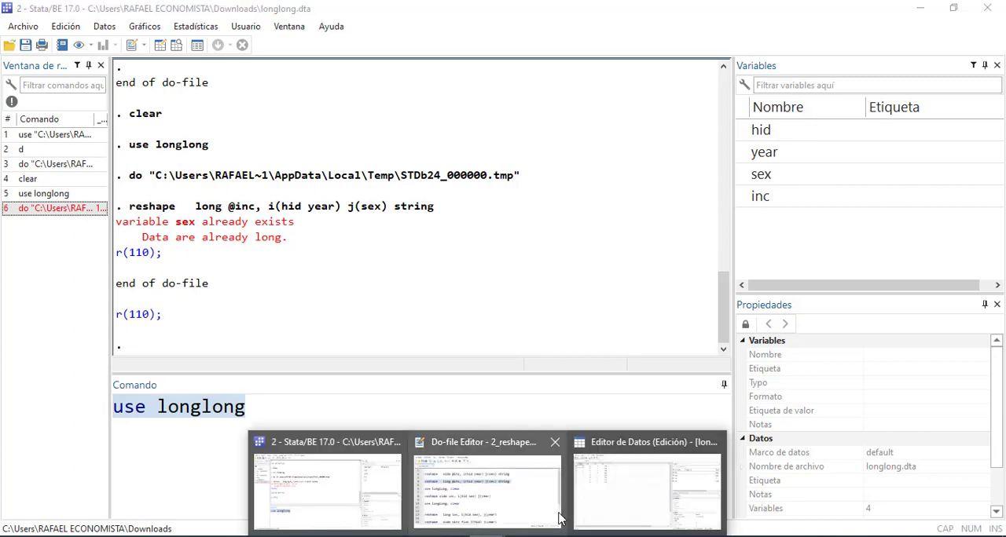
pyautogui.click(493, 488)
pyautogui.click(542, 314)
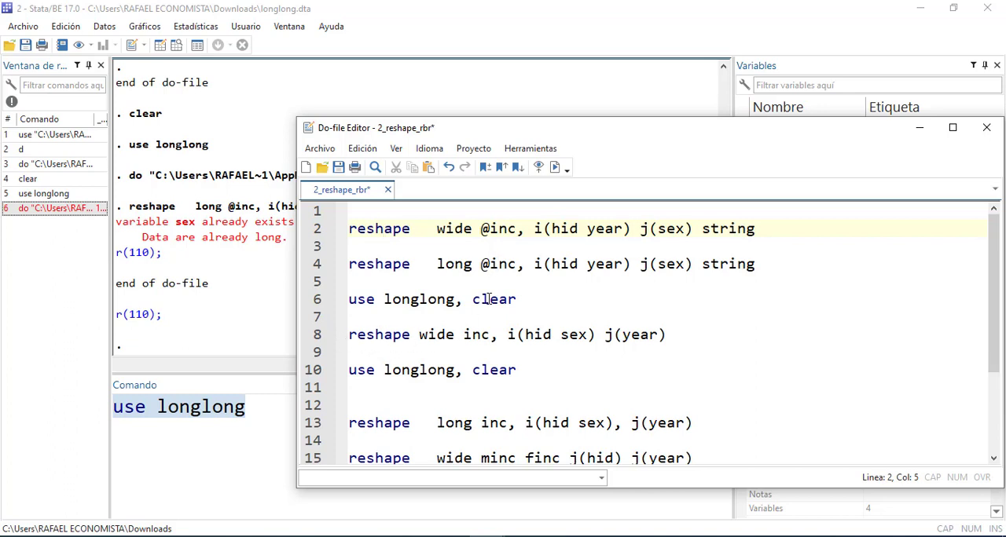
# Run only the do-file line reshape wide inc, i(hid sex) j(year) and check the reshaped data in the Data Editor
pyautogui.click(480, 228)
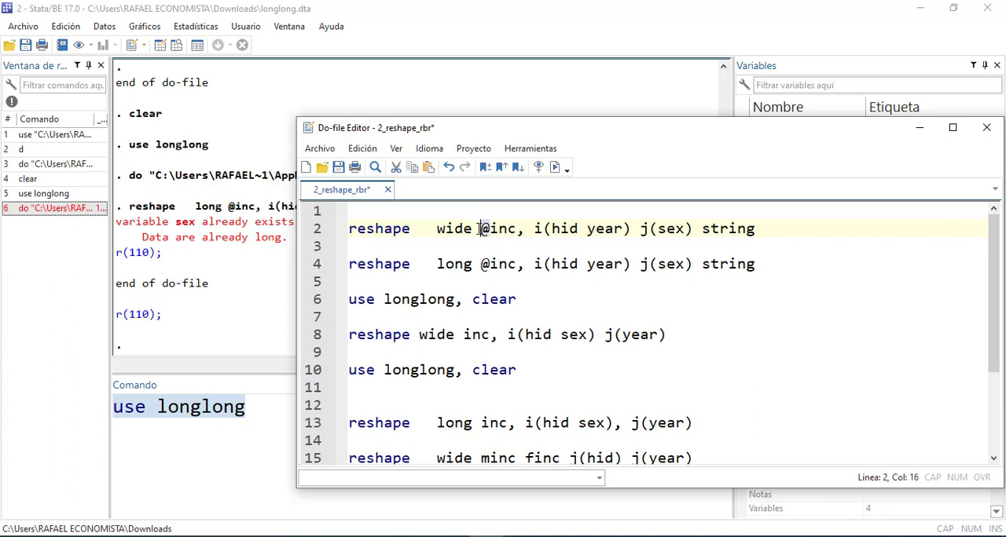
pyautogui.moveTo(666, 337); pyautogui.dragTo(342, 328)
pyautogui.hotkey('ctrl', 'd')
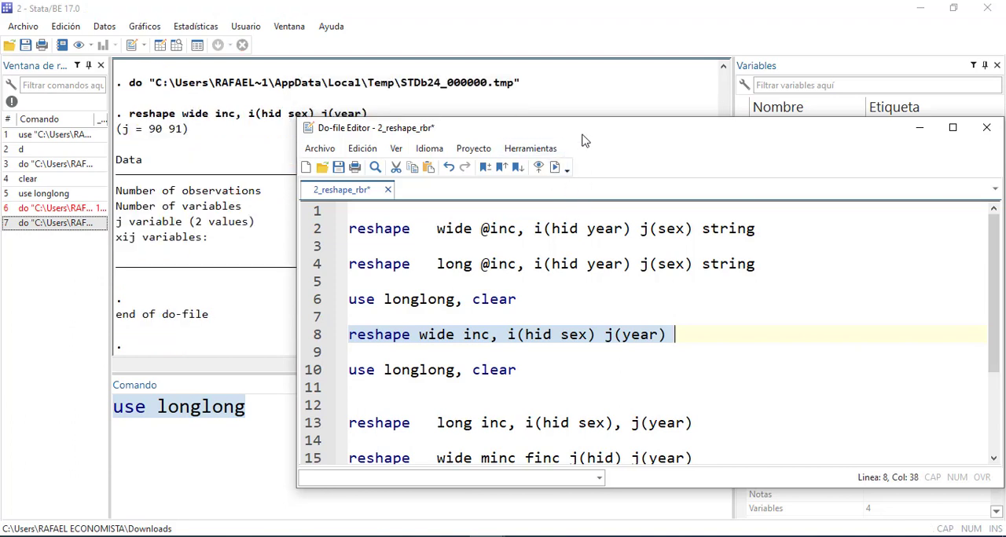
pyautogui.click(501, 535)
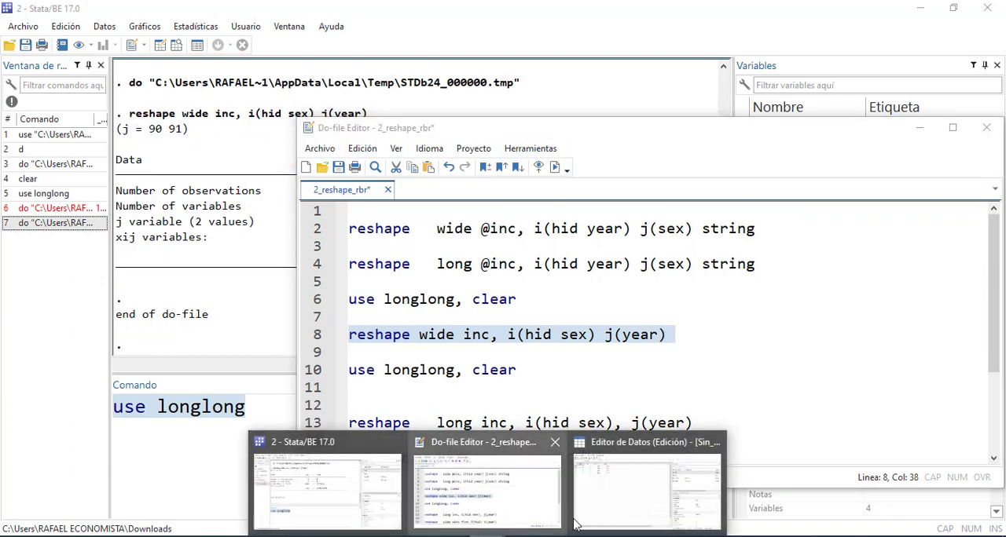
pyautogui.click(597, 503)
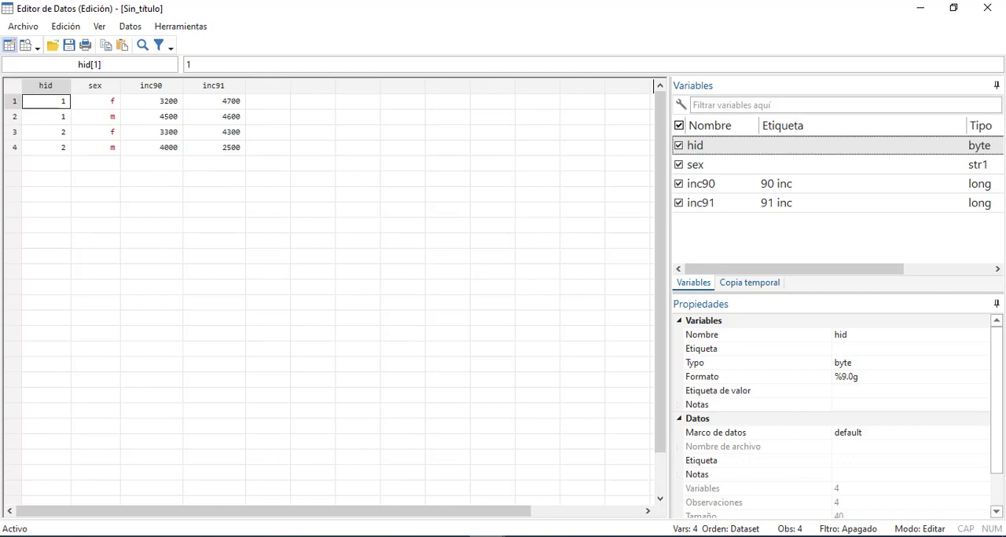
pyautogui.moveTo(488, 535)
# Run the first use longlong, clear line, check the reloaded data in the Data Editor, and return to the do-file
pyautogui.click(975, 11)
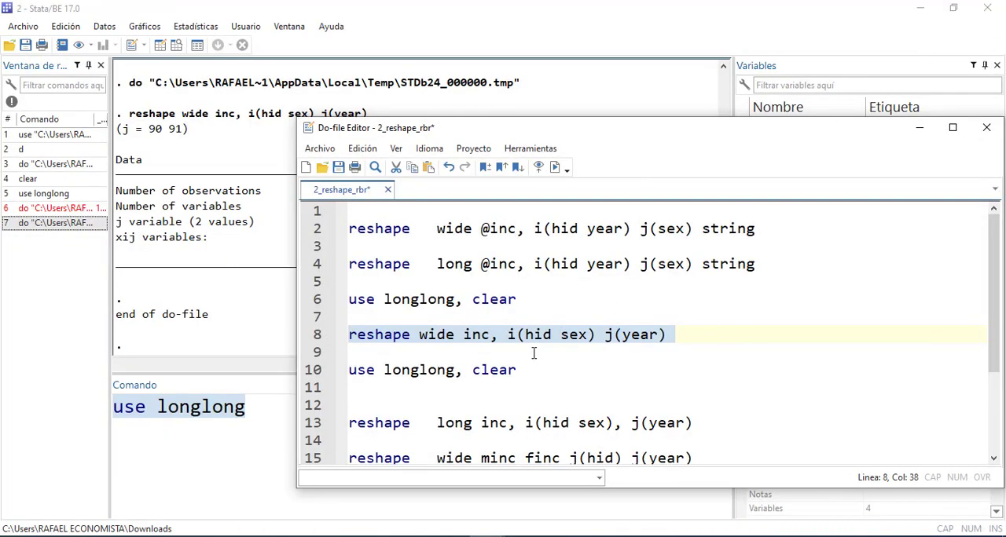
pyautogui.click(535, 353)
pyautogui.moveTo(522, 303); pyautogui.dragTo(346, 299)
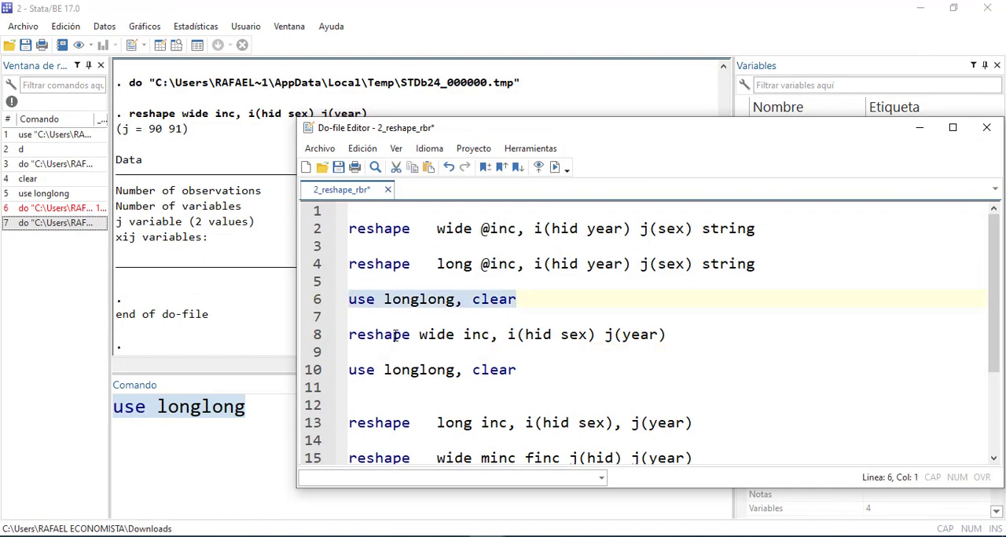
pyautogui.hotkey('ctrl', 'd')
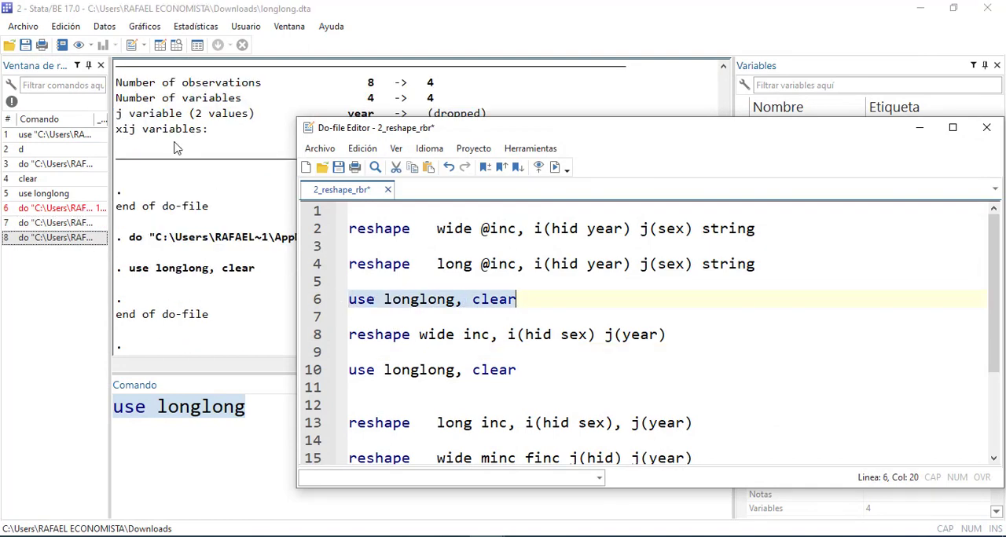
pyautogui.click(157, 52)
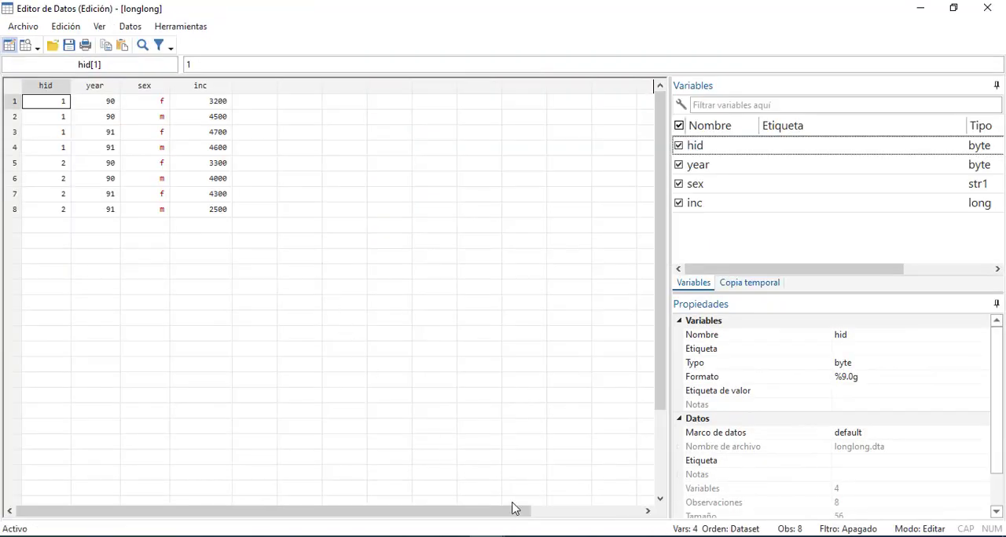
pyautogui.click(490, 536)
pyautogui.click(530, 503)
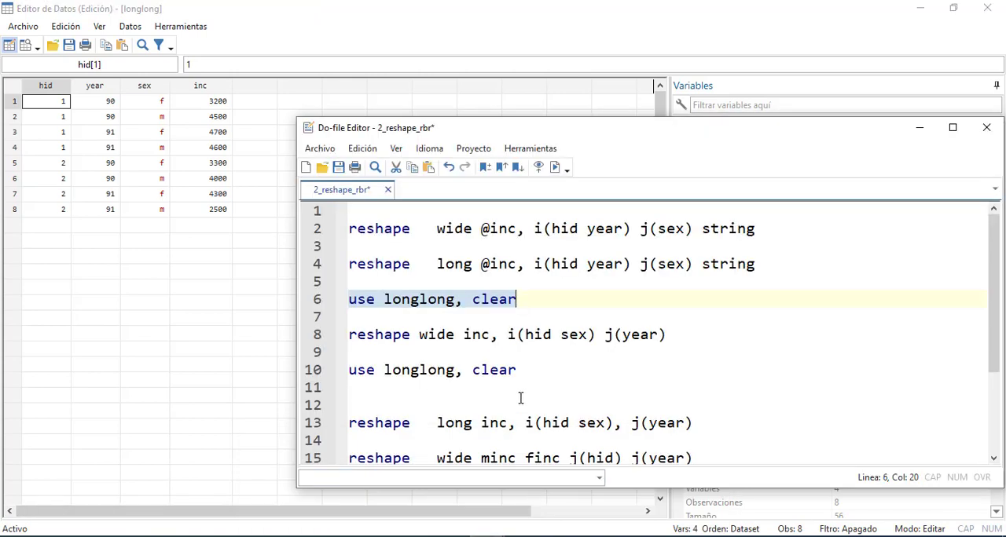
# Run reshape wide inc, i(hid sex) j(year) with the Data Editor behind the do-file, and highlight its i() and j() options
pyautogui.click(533, 369)
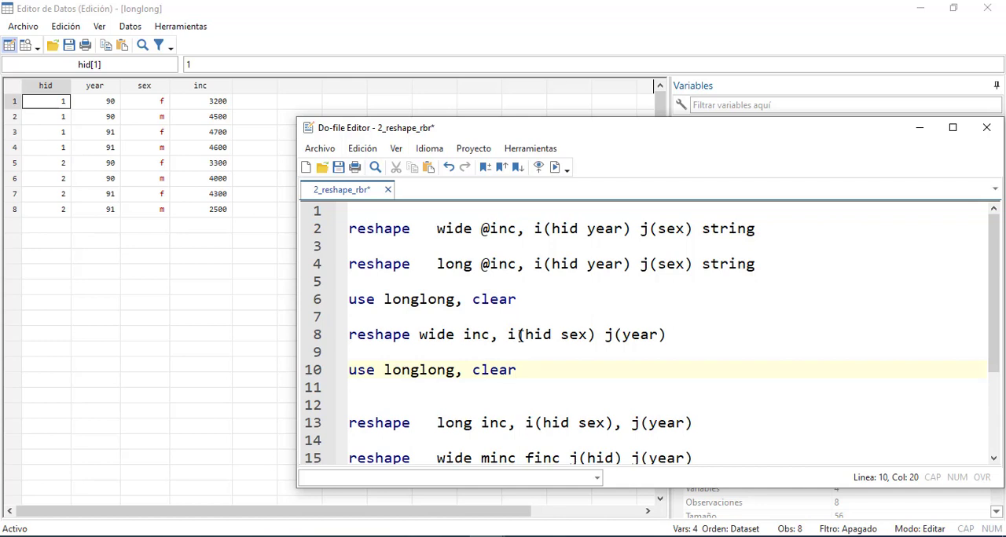
pyautogui.moveTo(518, 335); pyautogui.dragTo(584, 335)
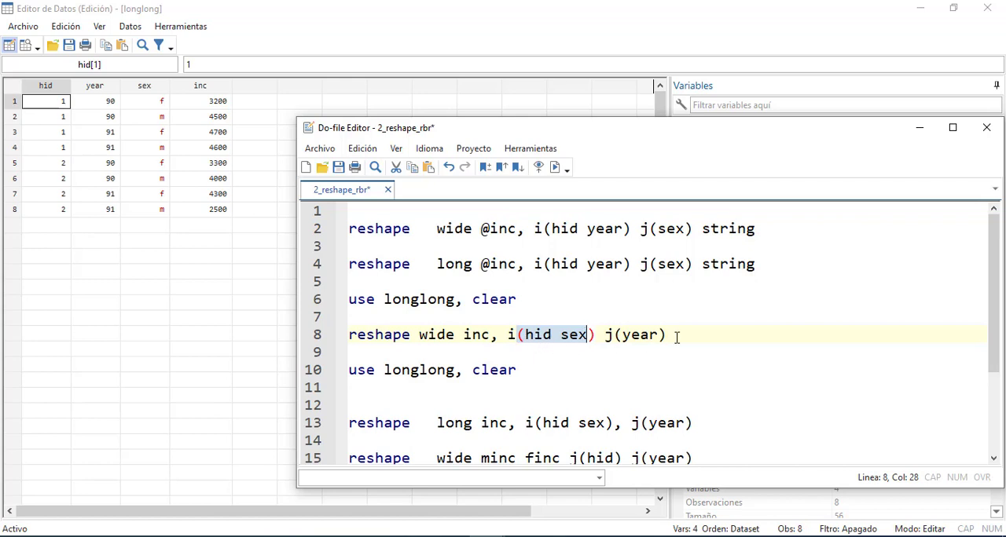
pyautogui.moveTo(677, 336); pyautogui.dragTo(340, 336)
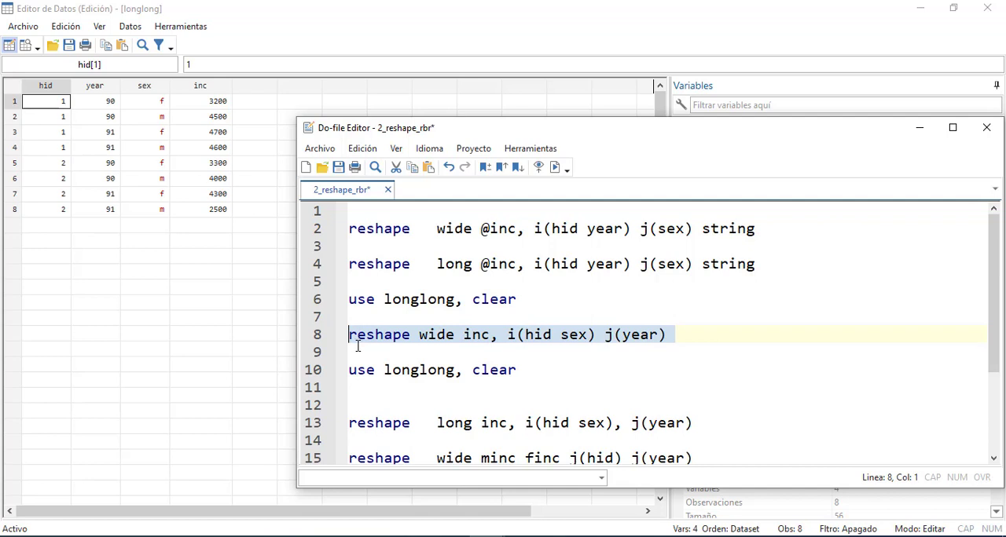
pyautogui.hotkey('ctrl', 'd')
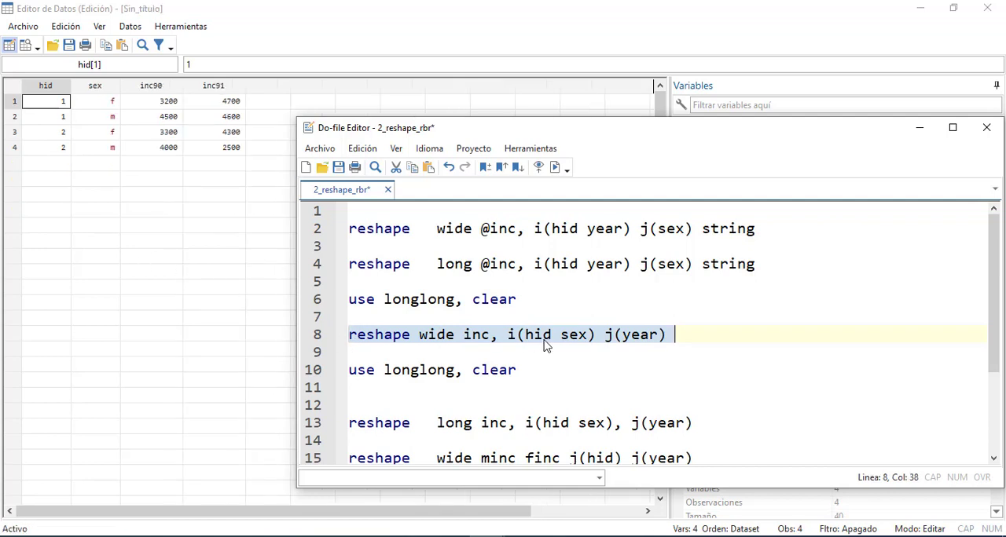
pyautogui.moveTo(523, 335); pyautogui.dragTo(349, 317)
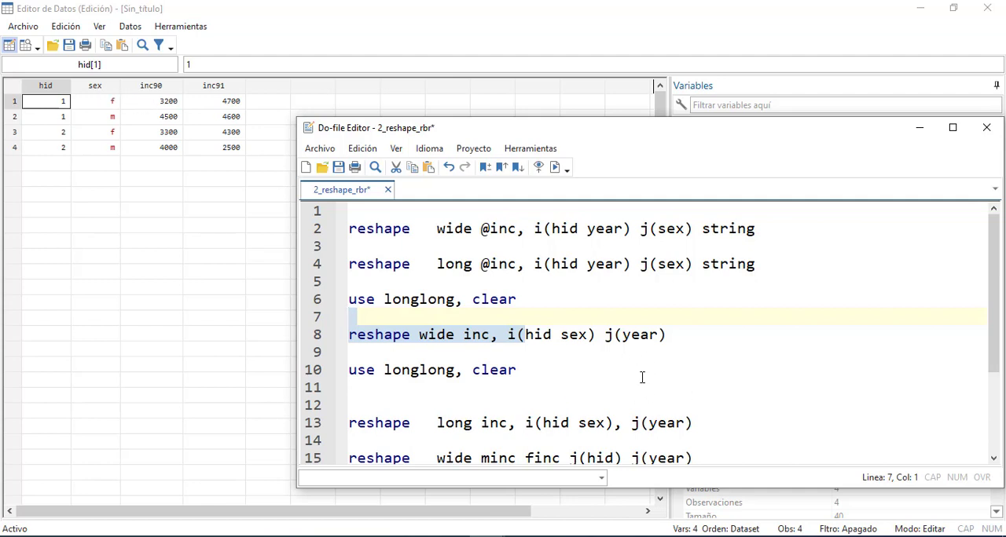
pyautogui.moveTo(606, 336); pyautogui.dragTo(648, 335)
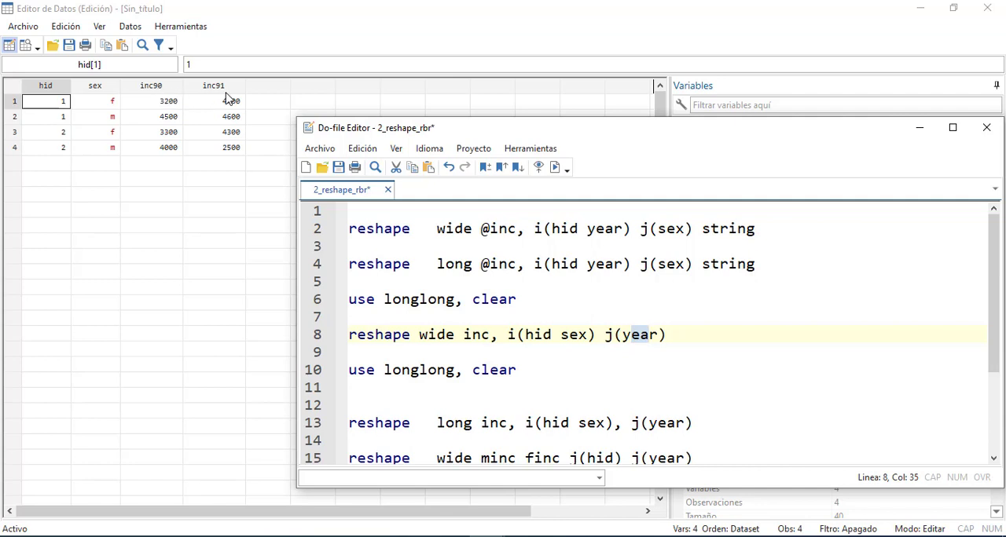
# Add the command edit on a new line directly below the first use longlong, clear command
pyautogui.click(484, 372)
pyautogui.click(533, 302)
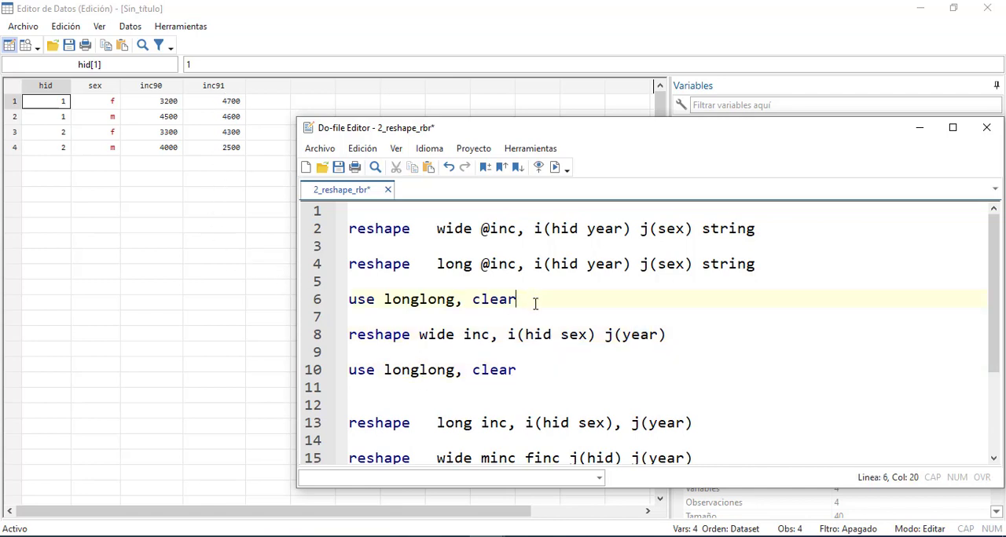
pyautogui.press('Return')
pyautogui.write('edit')
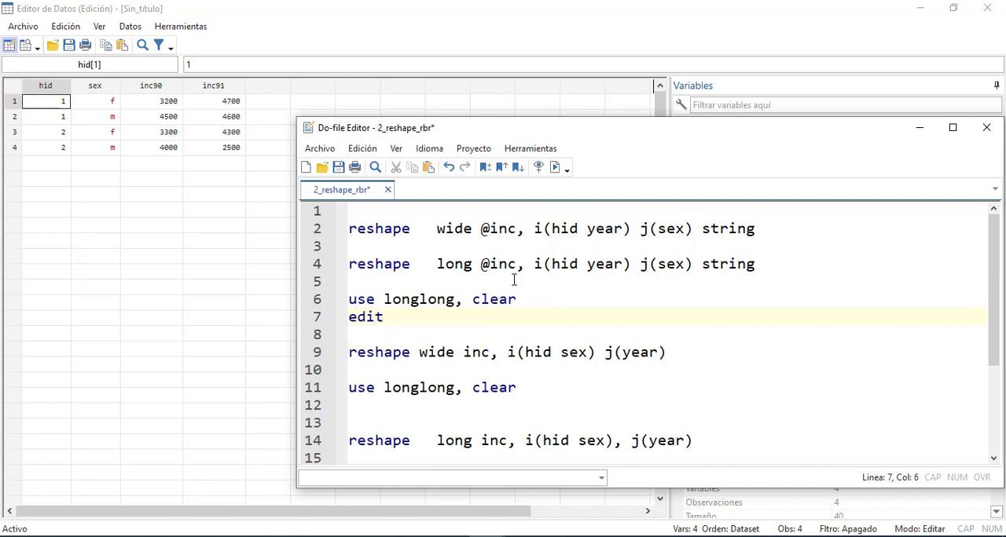
# Run the use longlong, clear and edit lines together to show the reloaded data, and return to the do-file
pyautogui.moveTo(400, 318); pyautogui.dragTo(349, 281)
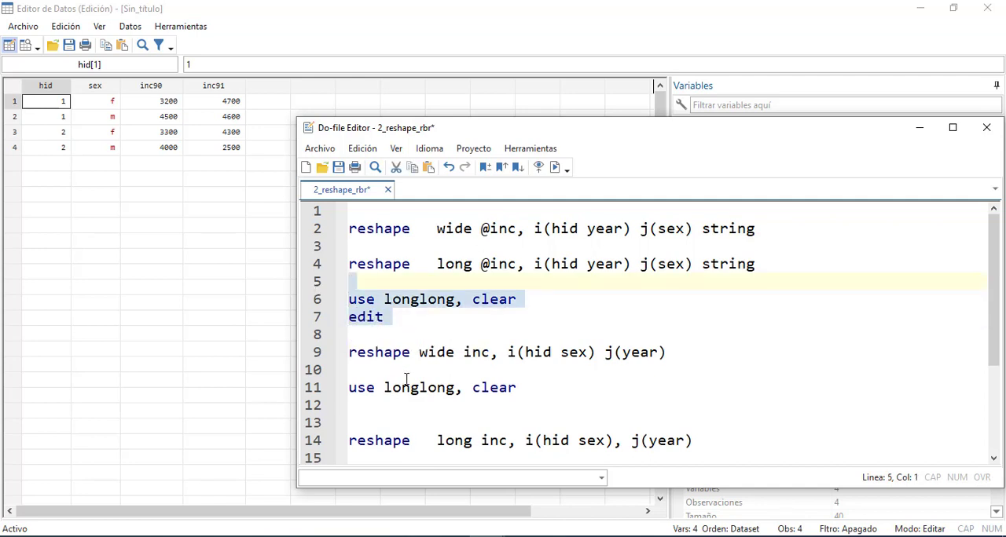
pyautogui.hotkey('ctrl', 'd')
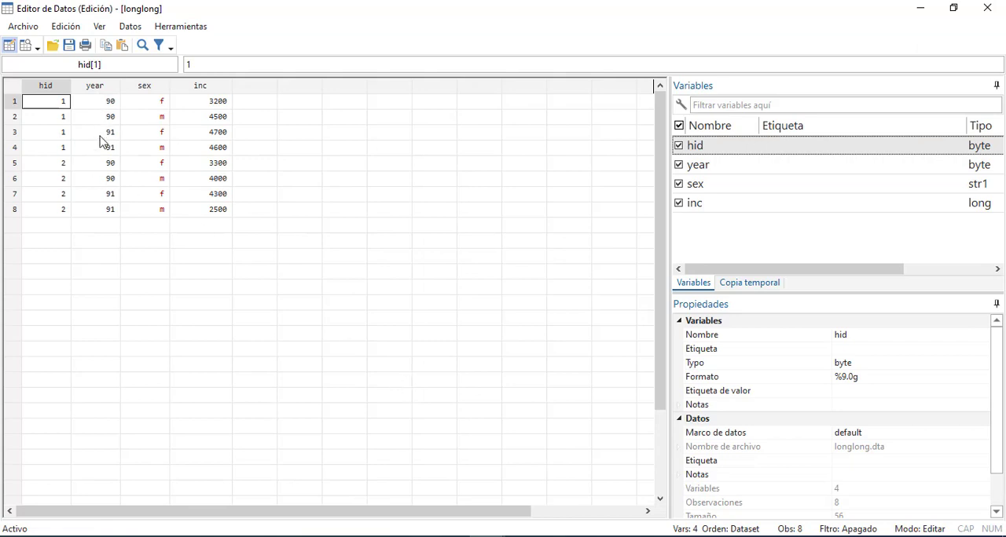
pyautogui.click(488, 536)
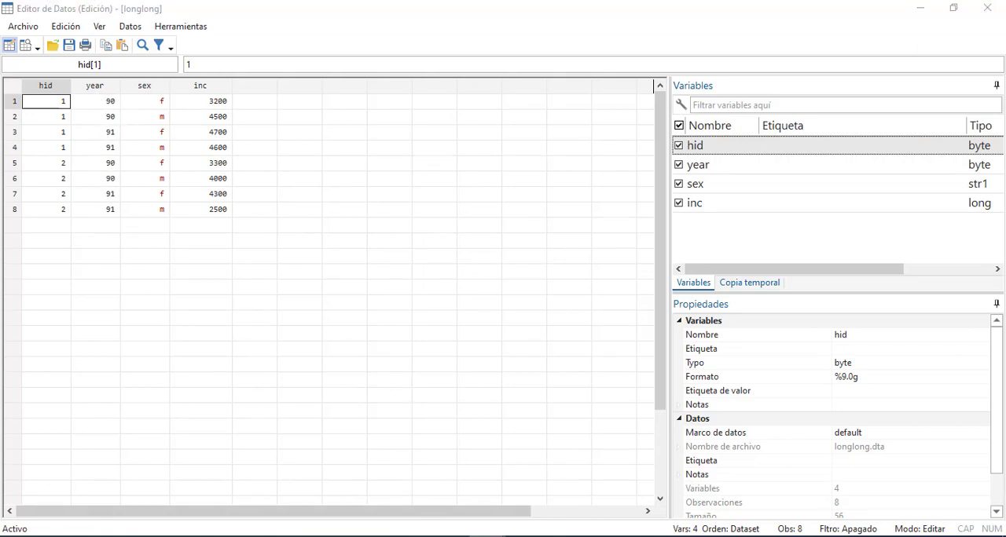
pyautogui.click(620, 494)
pyautogui.click(487, 536)
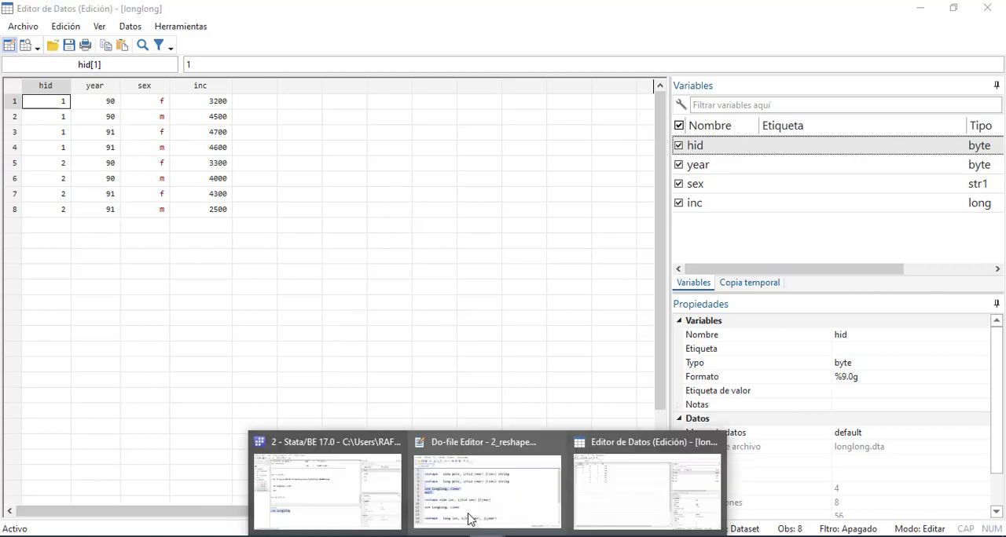
pyautogui.click(469, 520)
# Run the line reshape wide inc, i(hid sex) j(year) again on the reloaded longlong data
pyautogui.moveTo(515, 387); pyautogui.dragTo(514, 366)
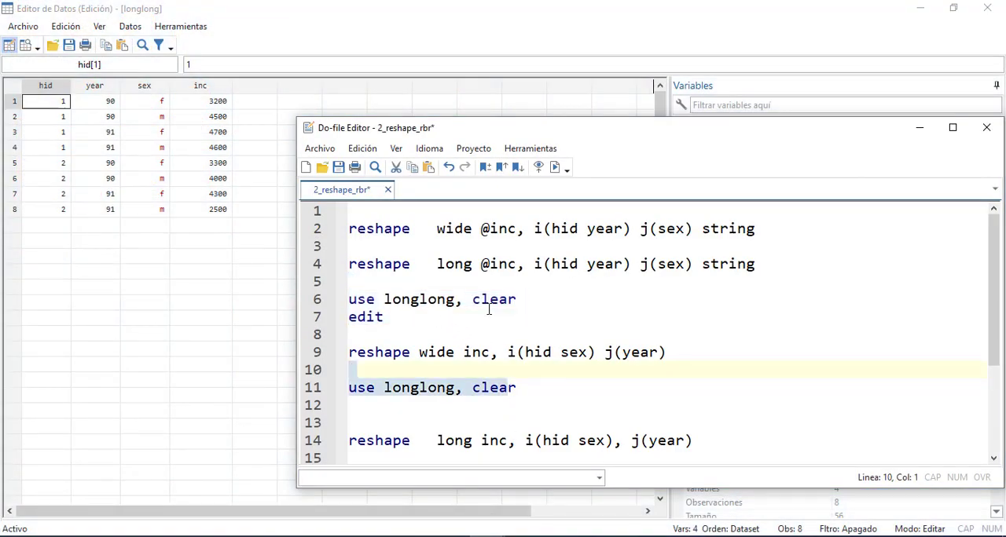
pyautogui.moveTo(689, 350); pyautogui.dragTo(330, 351)
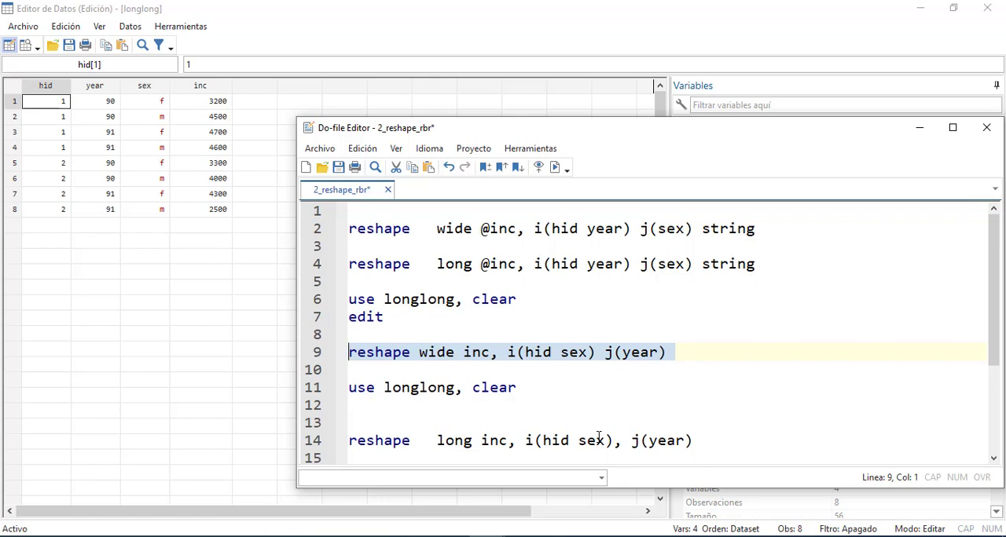
pyautogui.hotkey('ctrl', 'd')
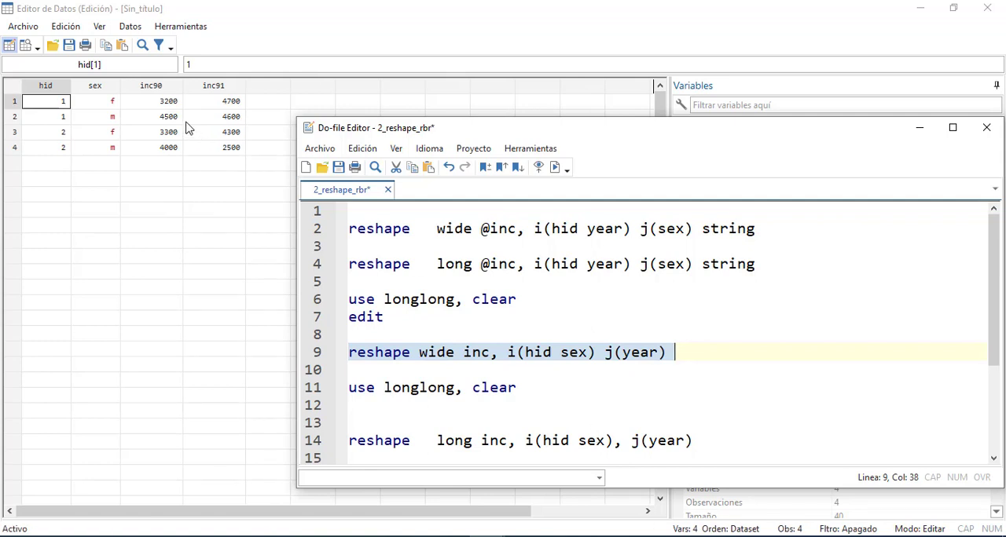
pyautogui.click(476, 358)
# Restore the long data by rerunning use longlong, clear with edit, and return to the 2_reshape_rbr do-file
pyautogui.moveTo(531, 386); pyautogui.dragTo(335, 386)
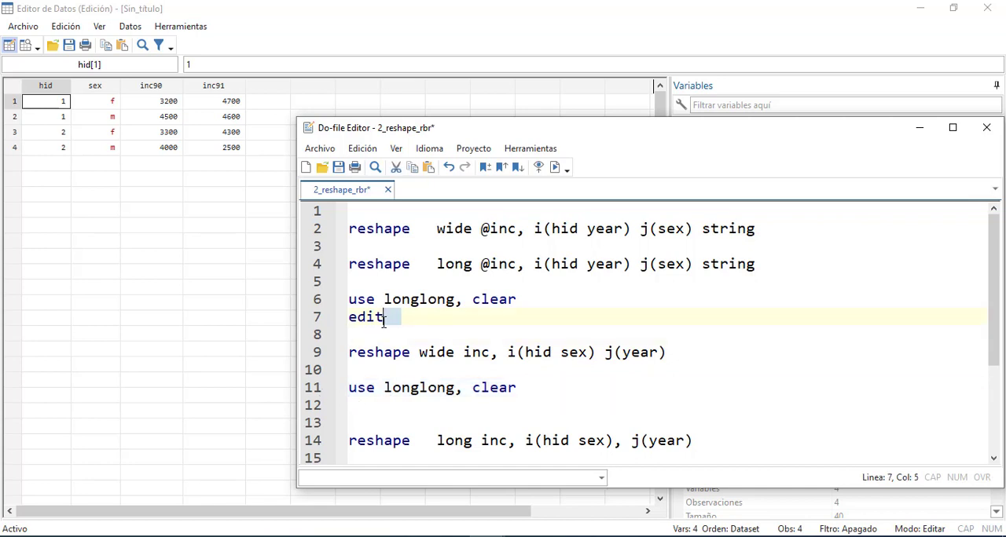
pyautogui.moveTo(386, 317); pyautogui.dragTo(341, 301)
pyautogui.hotkey('ctrl', 'd')
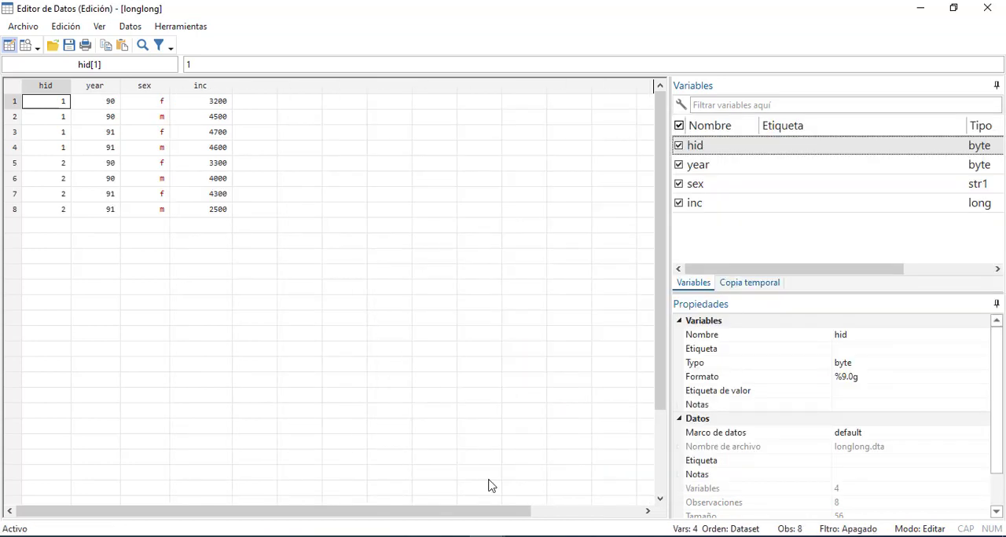
pyautogui.moveTo(487, 536)
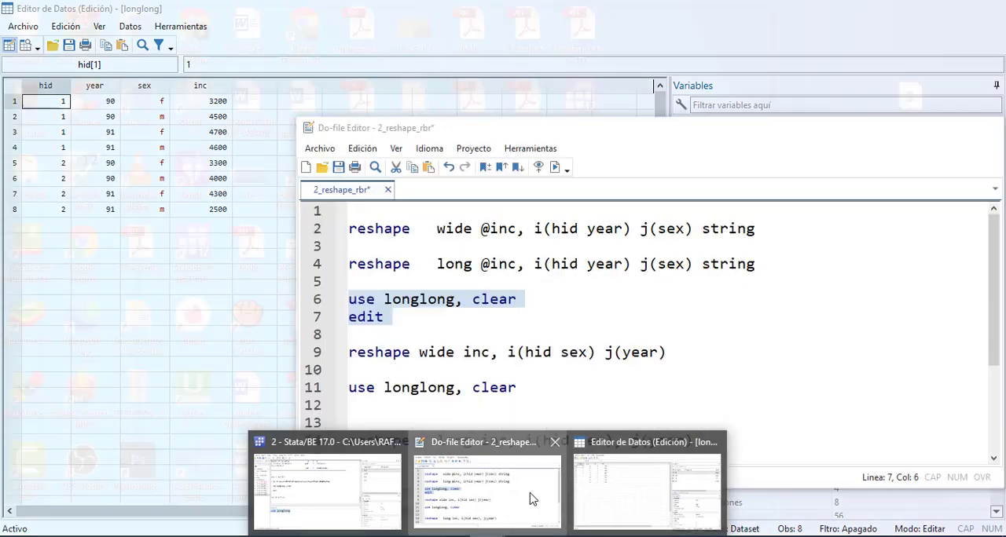
pyautogui.click(533, 495)
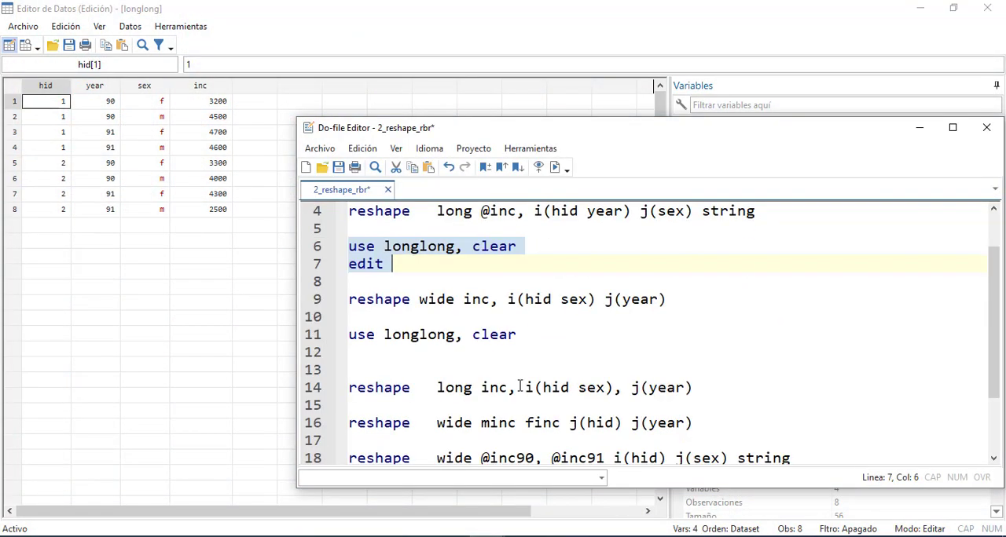
# Compare the options of the wide and long reshape commands, and select the line reshape long inc, i(hid sex), j(year)
pyautogui.scroll(1, 519, 387)
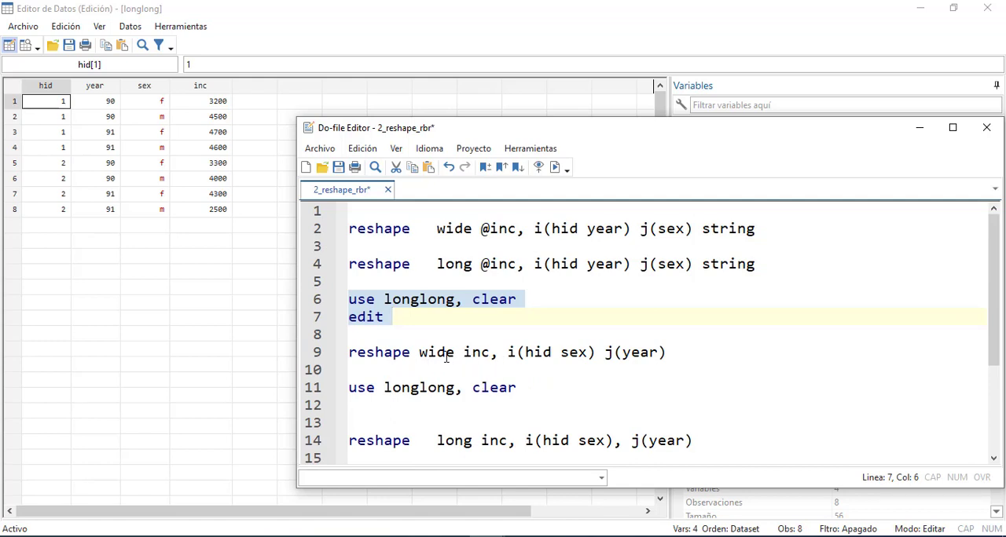
pyautogui.moveTo(419, 354); pyautogui.dragTo(470, 353)
pyautogui.scroll(-1, 471, 360)
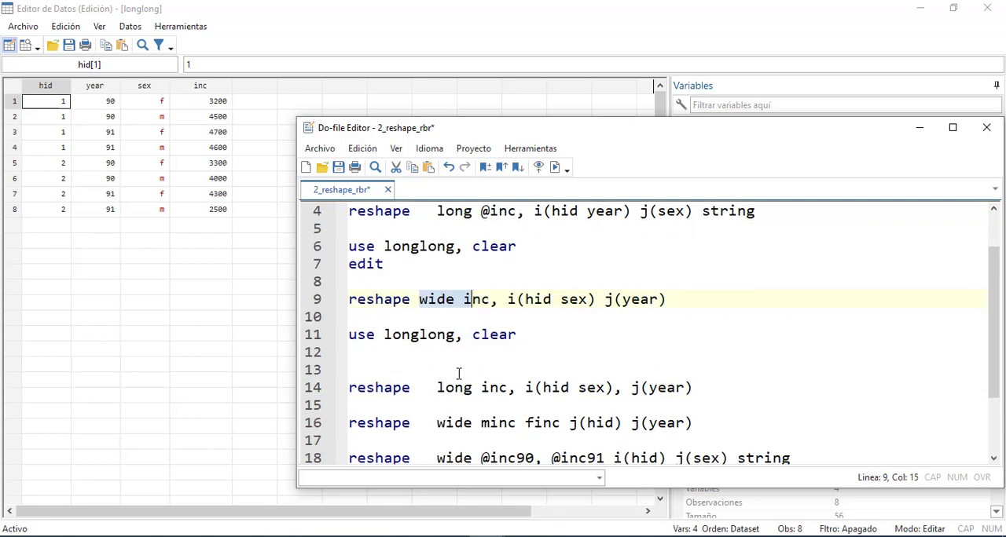
pyautogui.click(526, 387)
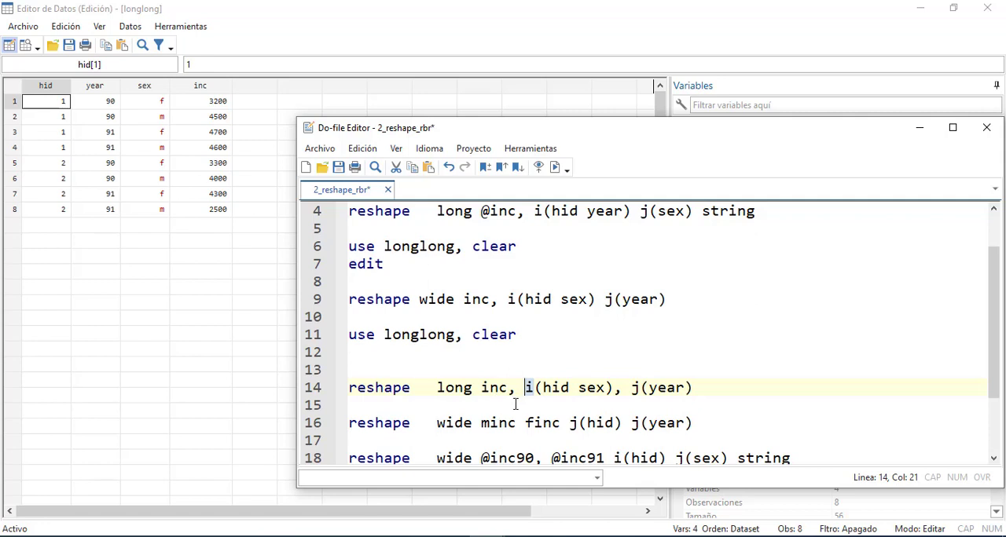
pyautogui.click(519, 404)
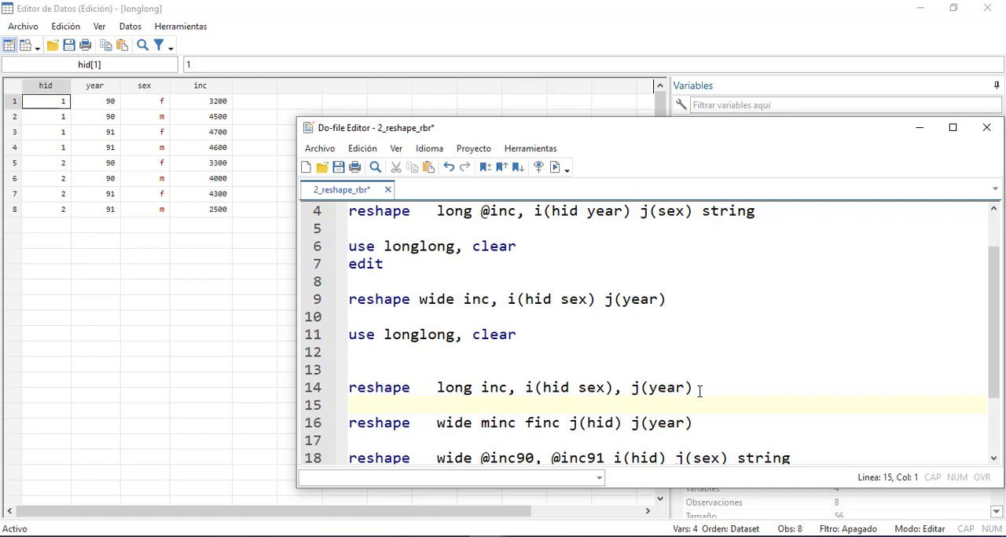
pyautogui.click(653, 389)
pyautogui.scroll(1, 655, 390)
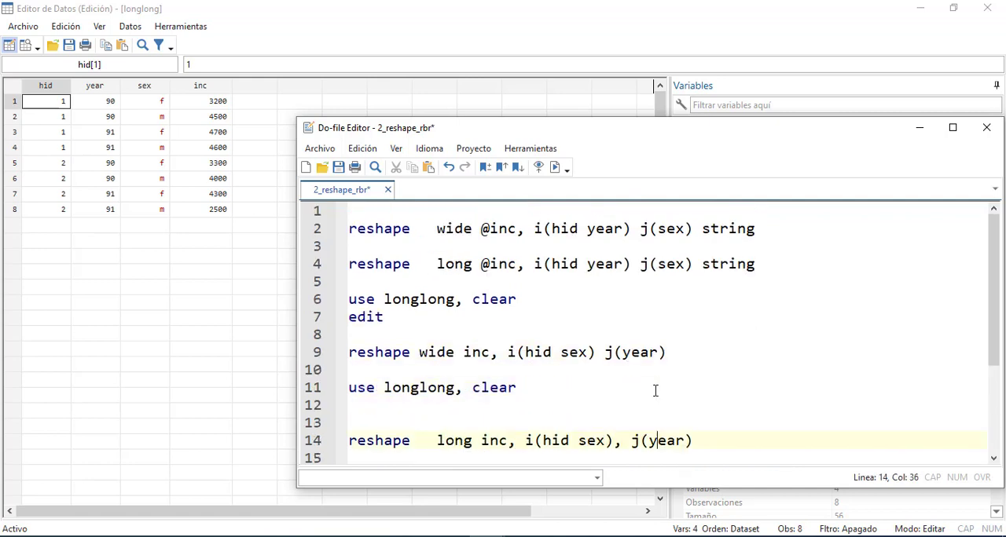
pyautogui.click(667, 264)
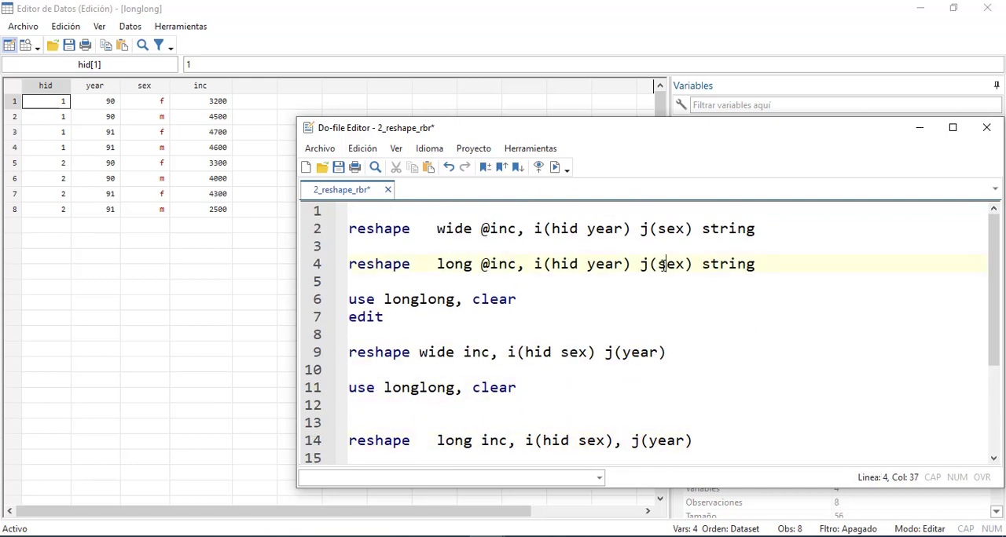
pyautogui.scroll(-1, 663, 283)
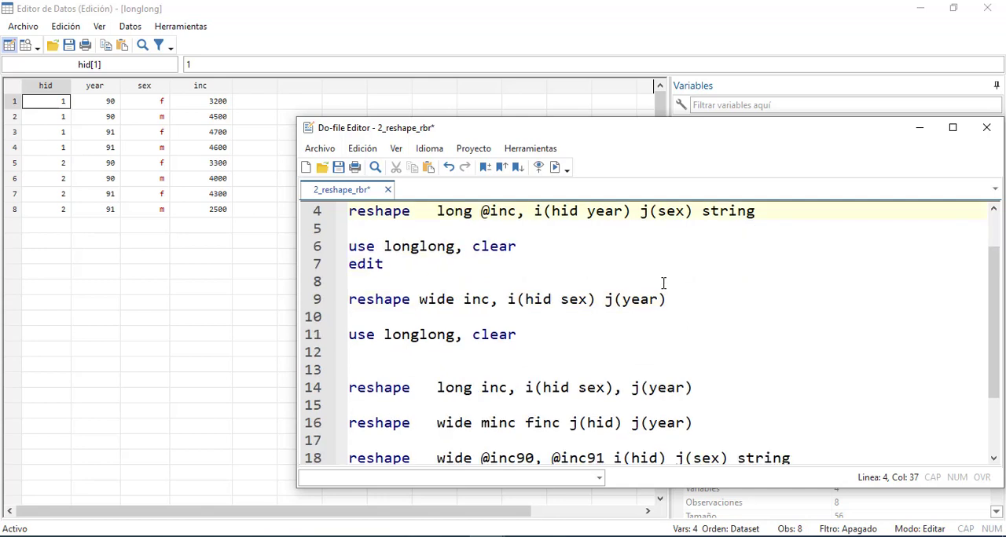
pyautogui.click(646, 389)
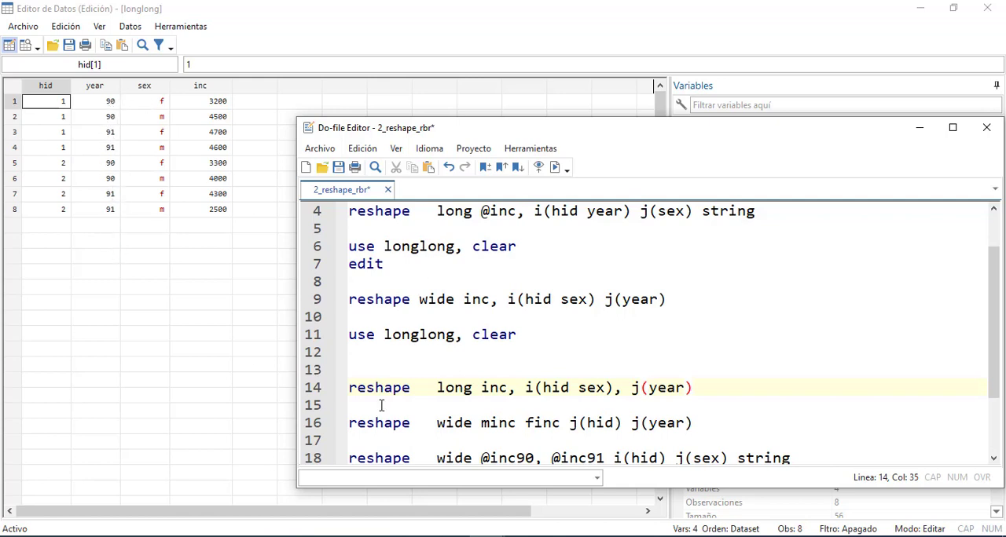
pyautogui.moveTo(708, 390); pyautogui.dragTo(348, 389)
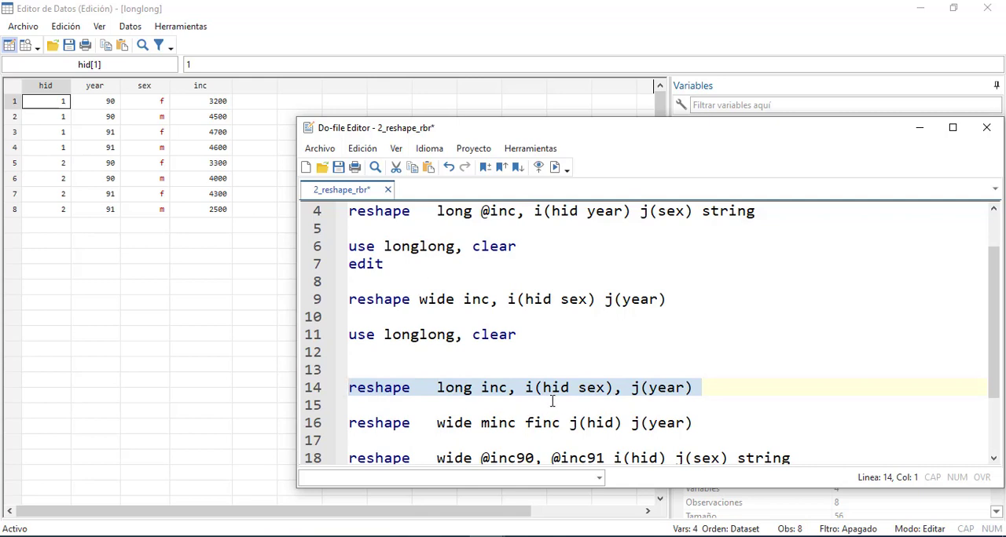
# Run the line reshape long inc, i(hid sex), j(year) and check its output in the main Stata window
pyautogui.scroll(1, 591, 402)
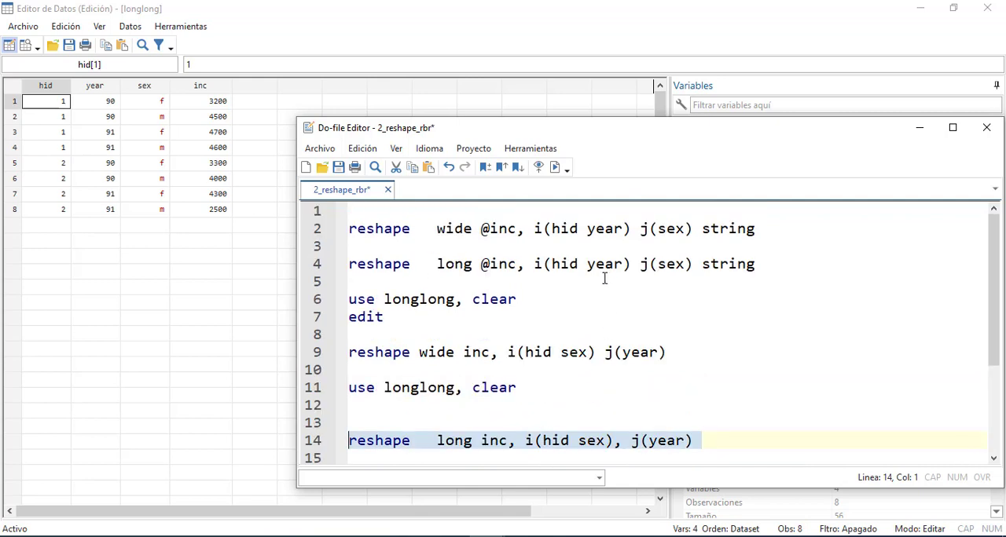
pyautogui.scroll(-2, 604, 278)
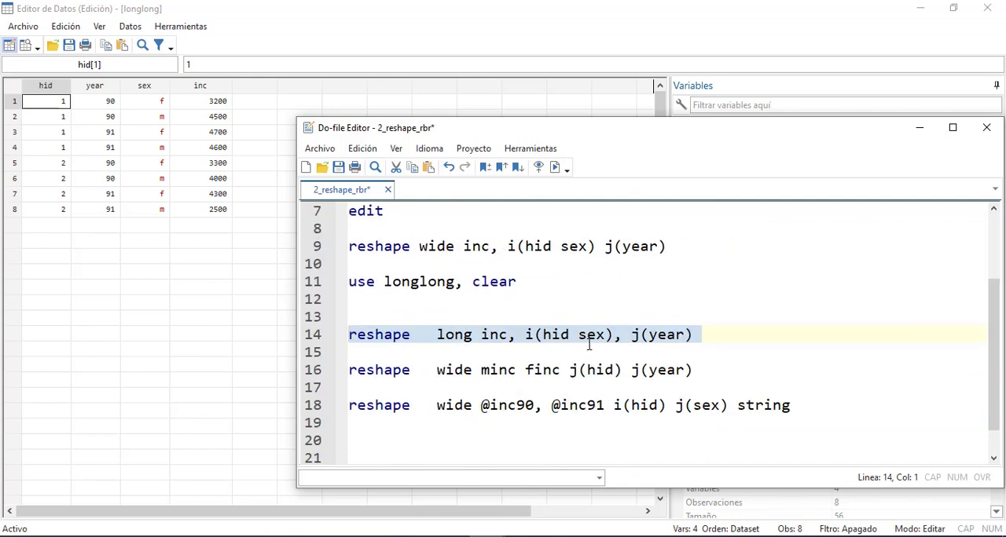
pyautogui.press('End')
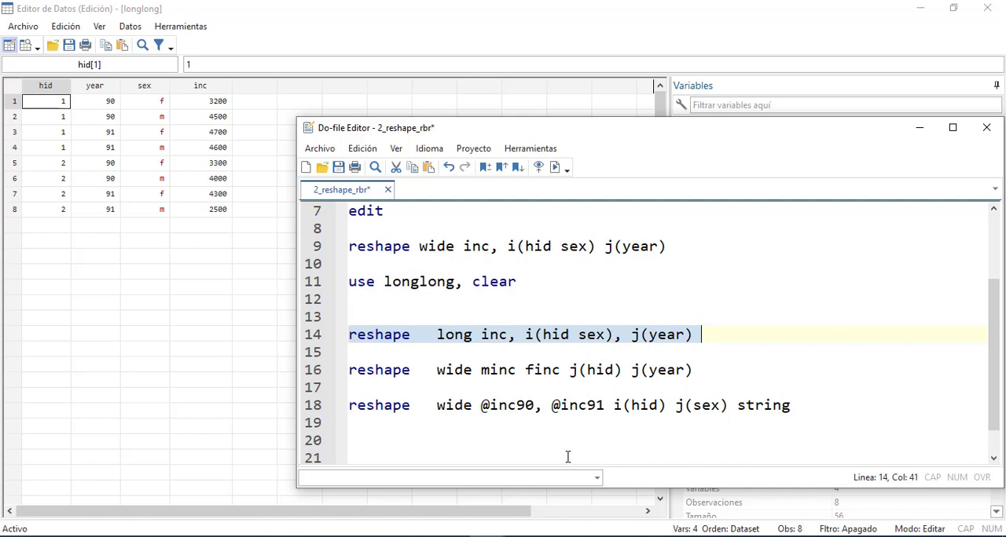
pyautogui.click(488, 536)
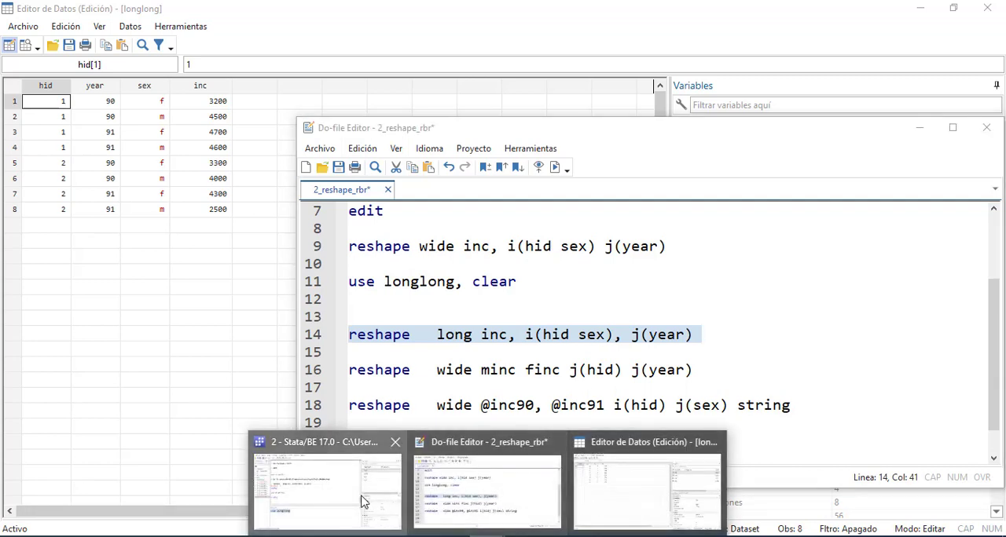
pyautogui.click(364, 502)
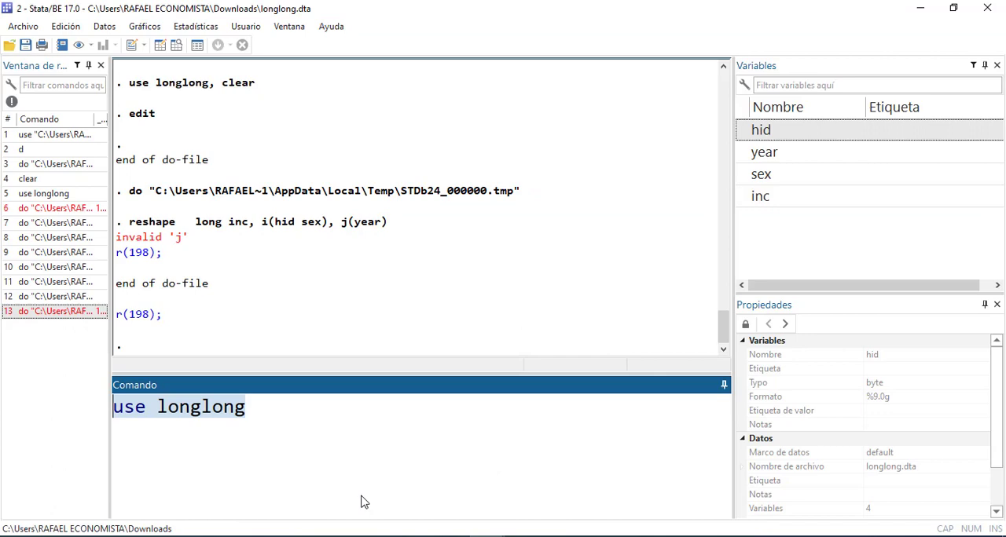
# Return to the do-file and remove the comma before j(year) in the reshape long inc line
pyautogui.click(487, 536)
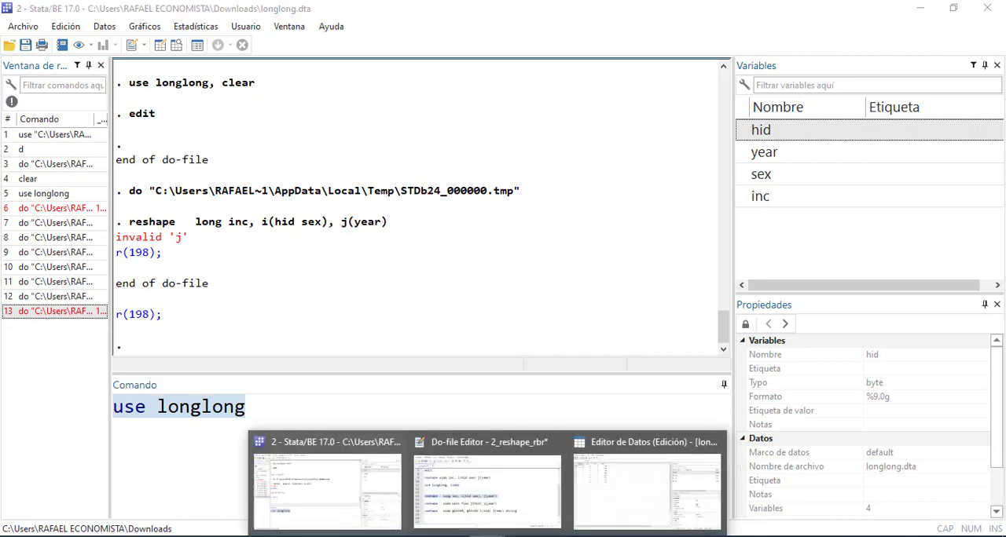
pyautogui.click(523, 495)
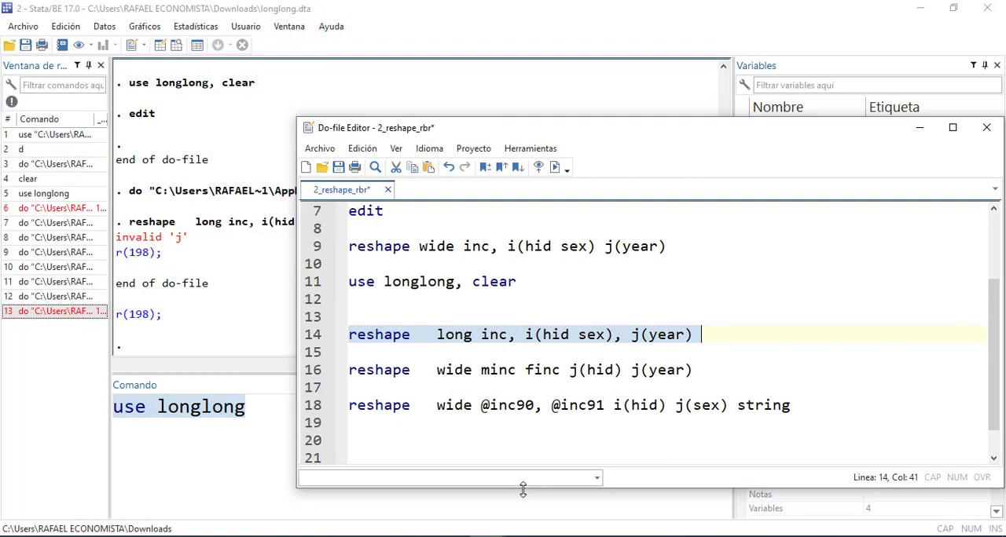
pyautogui.click(609, 426)
pyautogui.click(631, 338)
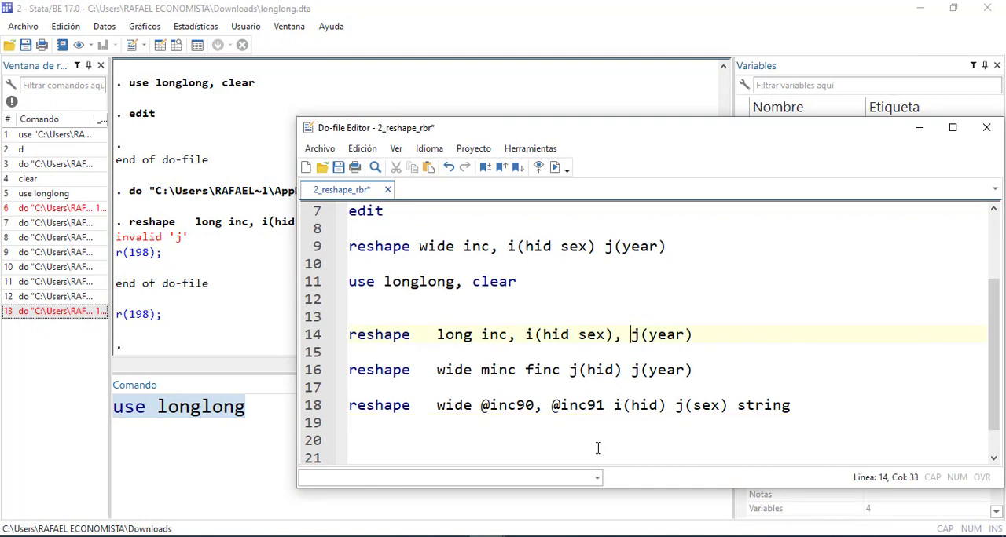
pyautogui.press('BackSpace')
pyautogui.press('BackSpace')
# Run the corrected line reshape long inc, i(hid sex) j(year) and inspect the output it produces
pyautogui.moveTo(693, 335); pyautogui.dragTo(292, 335)
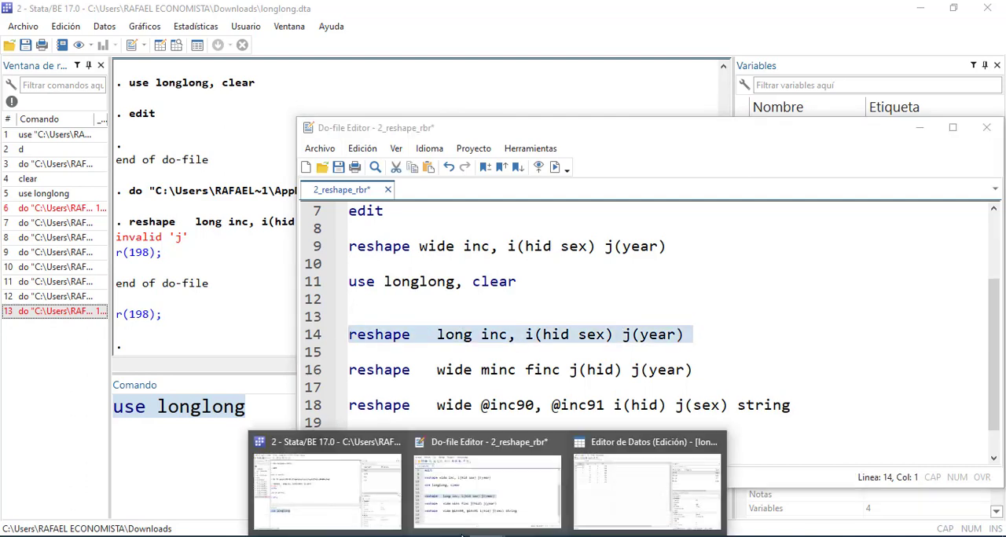
pyautogui.click(585, 492)
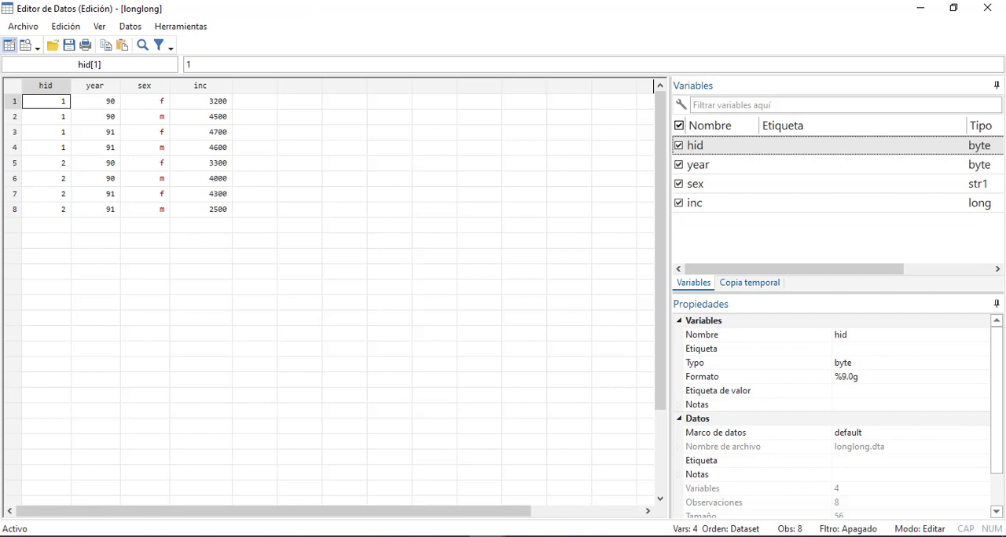
pyautogui.click(503, 503)
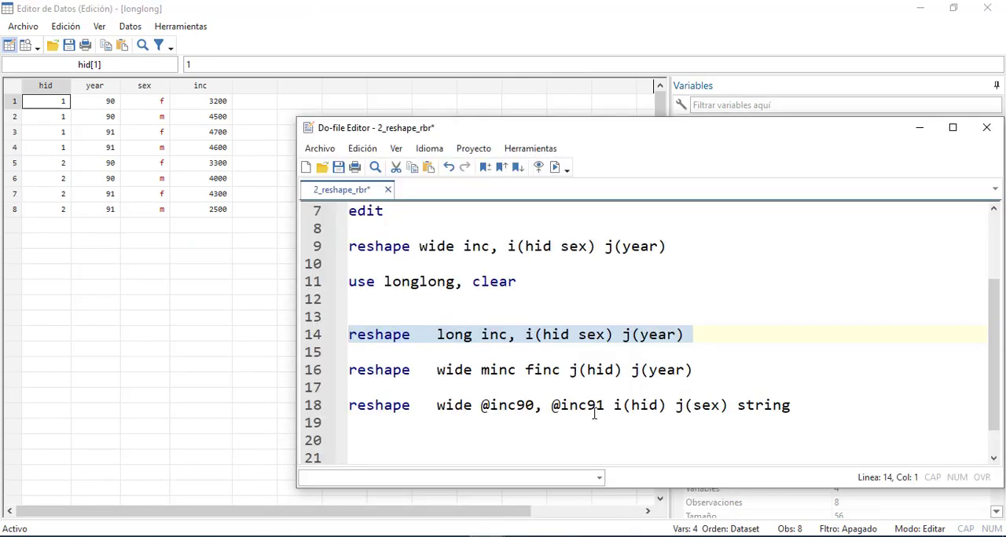
pyautogui.press('End')
pyautogui.click(487, 536)
pyautogui.click(340, 473)
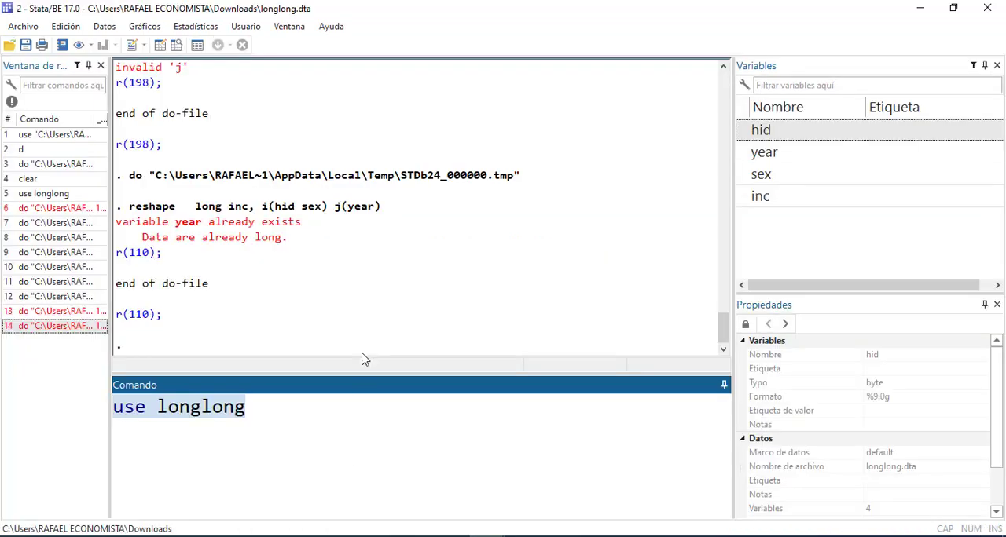
pyautogui.moveTo(319, 258); pyautogui.dragTo(114, 210)
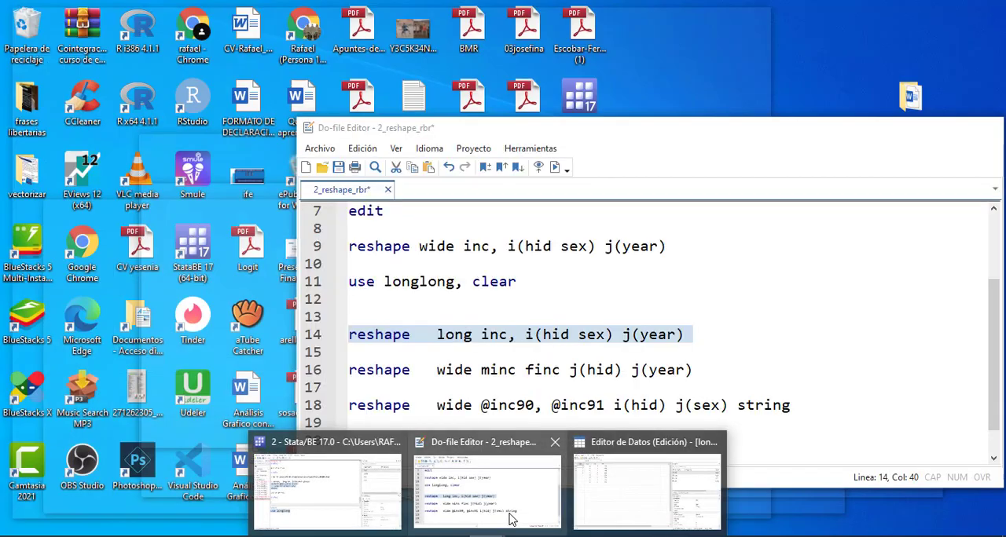
# Compare the reshape wide minc finc line with the variables in the Data Editor, and return to the do-file
pyautogui.click(510, 513)
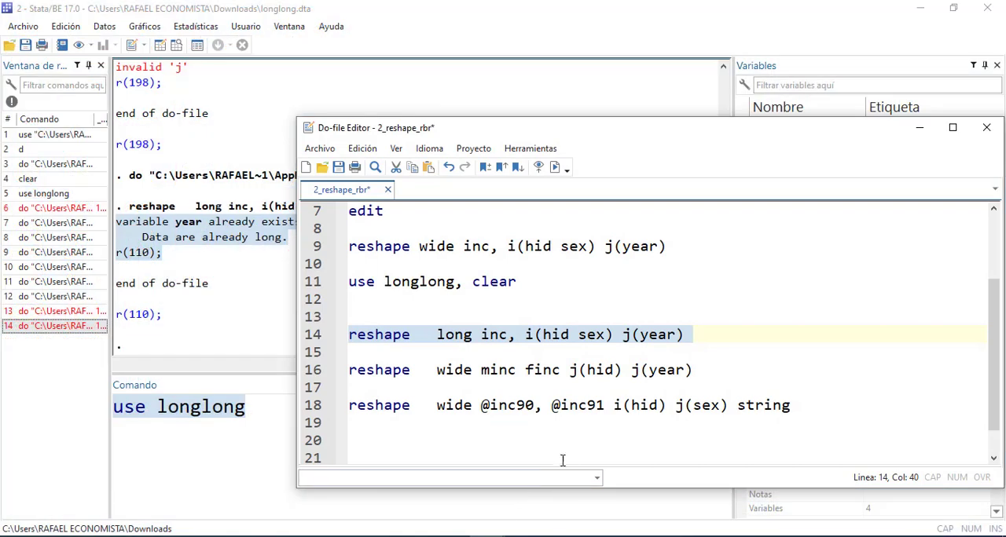
pyautogui.click(535, 381)
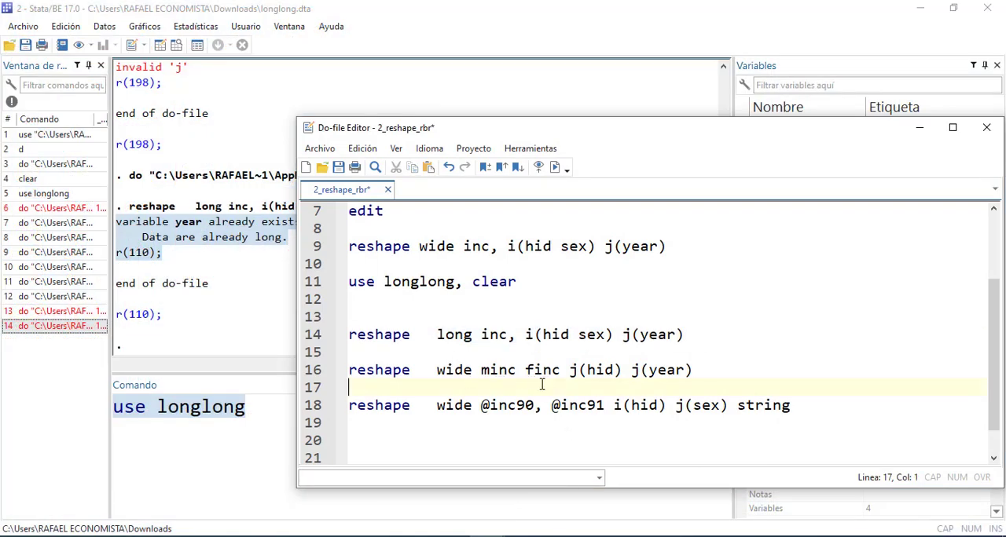
pyautogui.click(473, 373)
pyautogui.moveTo(473, 373); pyautogui.dragTo(437, 372)
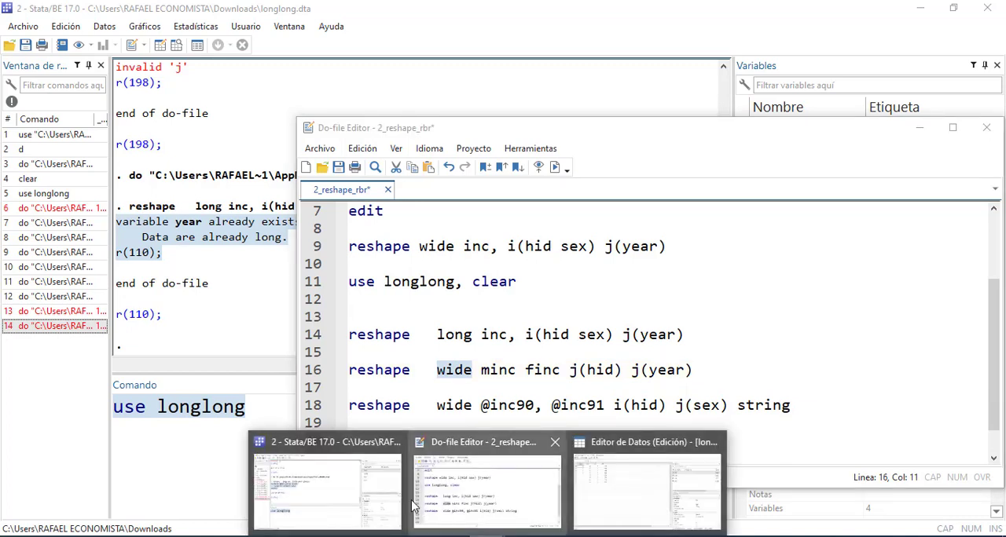
pyautogui.click(595, 509)
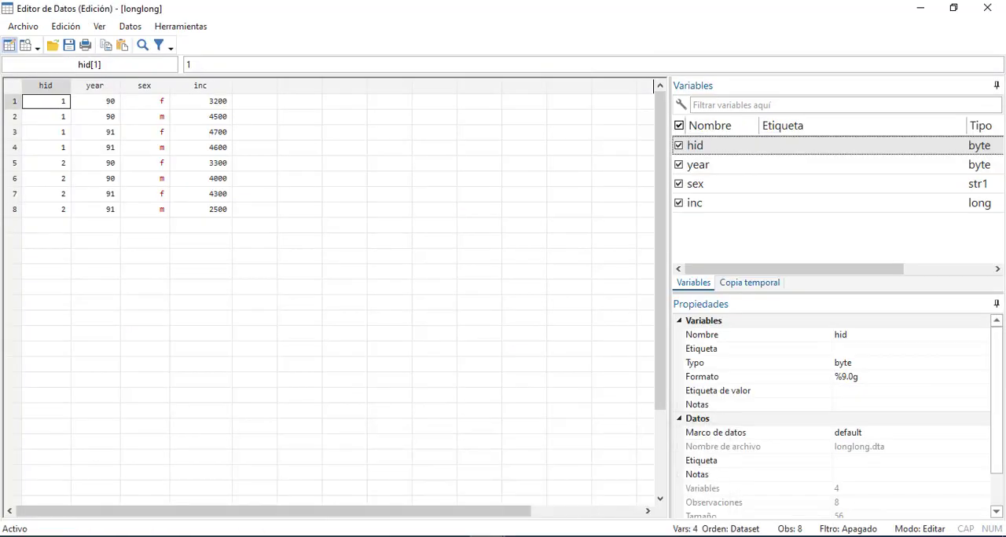
pyautogui.moveTo(521, 530)
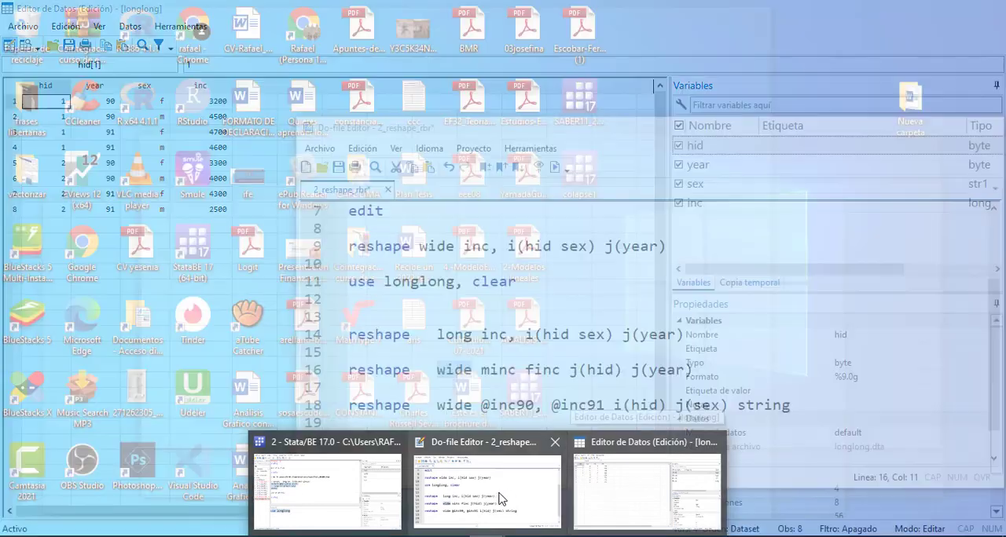
pyautogui.click(502, 499)
# Run the line reshape wide minc finc j(hid) j(year), empty the leftover command entry and review the output
pyautogui.click(599, 438)
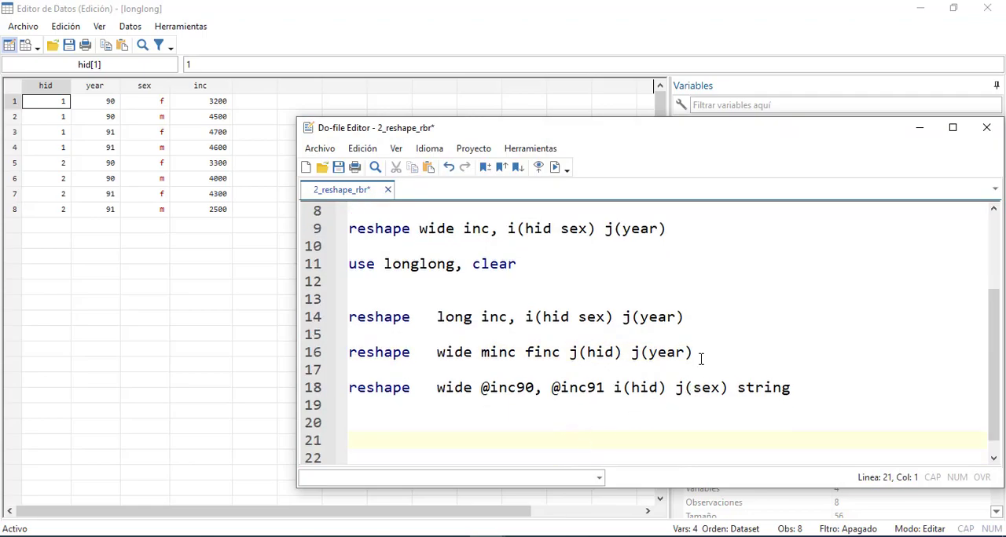
pyautogui.moveTo(698, 354); pyautogui.dragTo(336, 352)
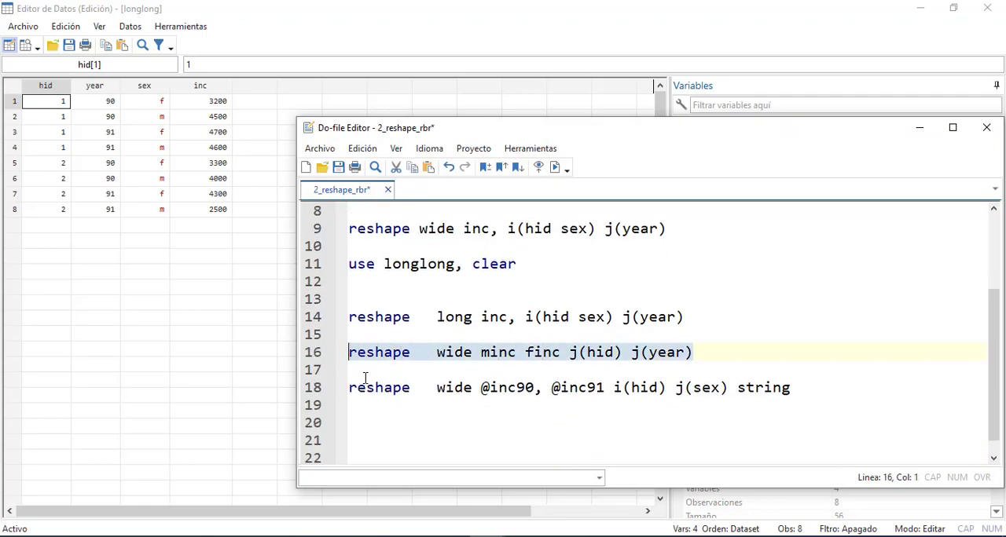
pyautogui.hotkey('ctrl', 'd')
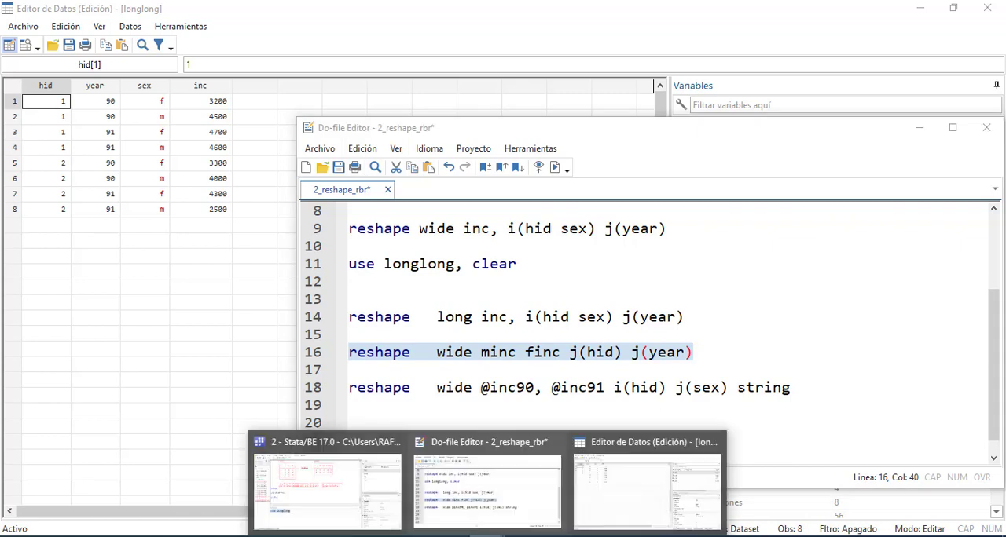
pyautogui.click(360, 494)
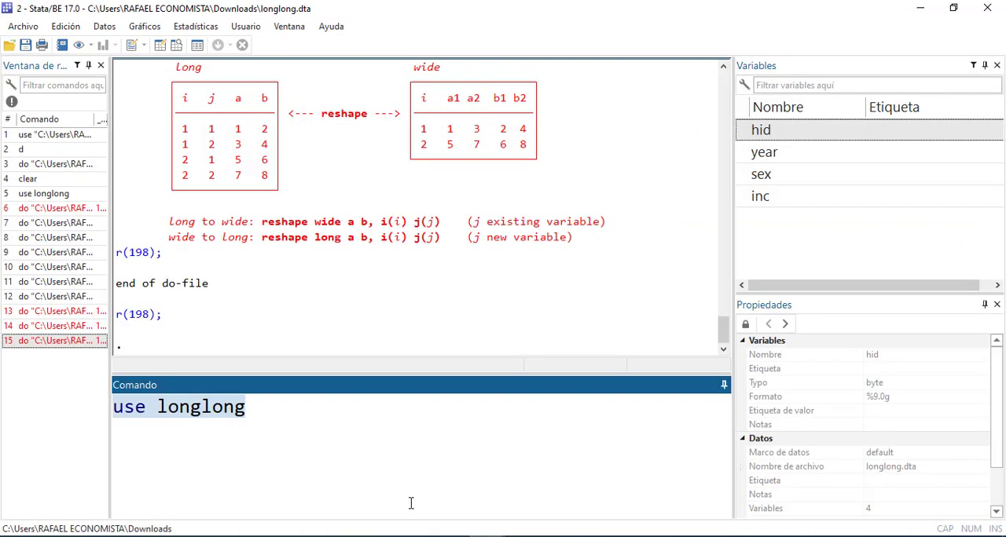
pyautogui.press('BackSpace')
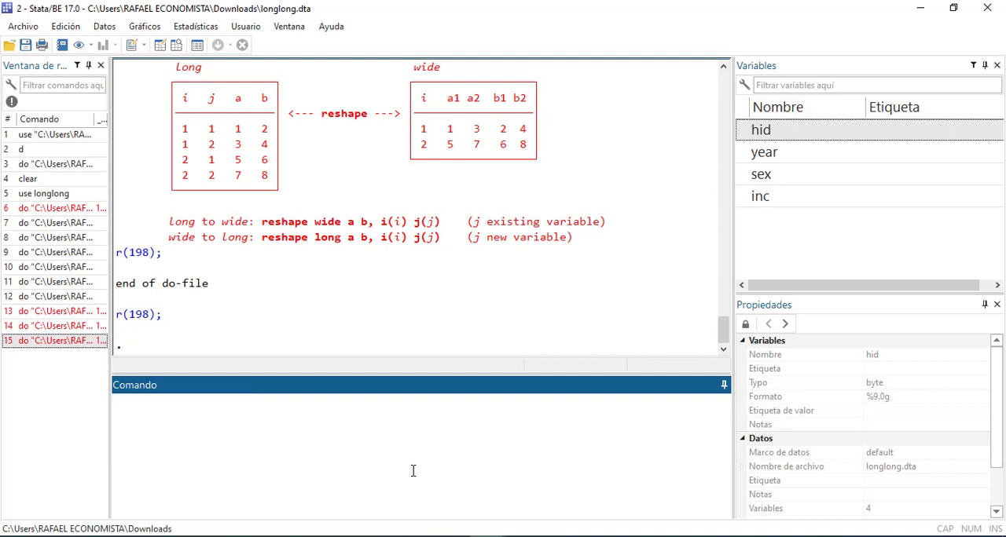
pyautogui.click(427, 346)
pyautogui.scroll(3, 428, 346)
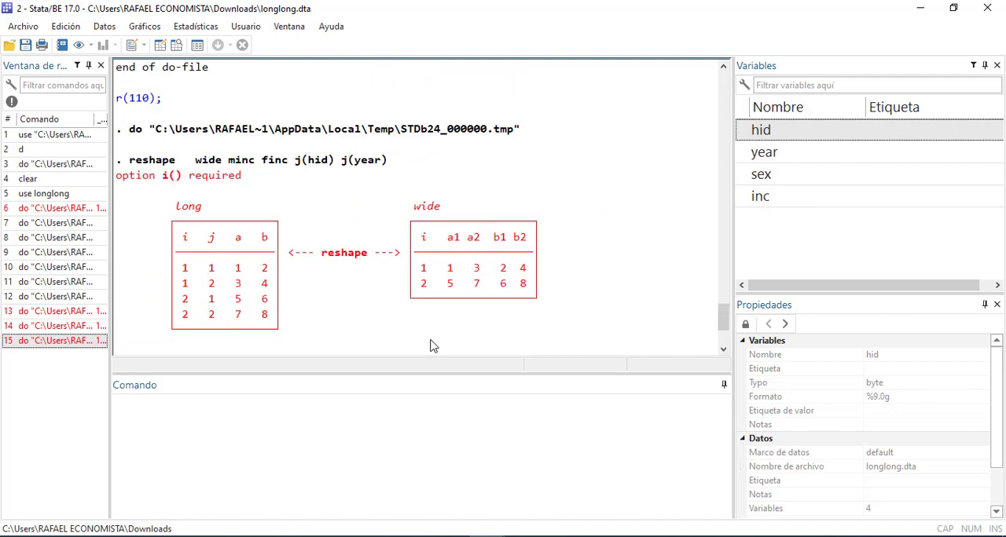
# Change j(hid) to i(hid) in the reshape wide minc finc line of the do-file
pyautogui.click(489, 489)
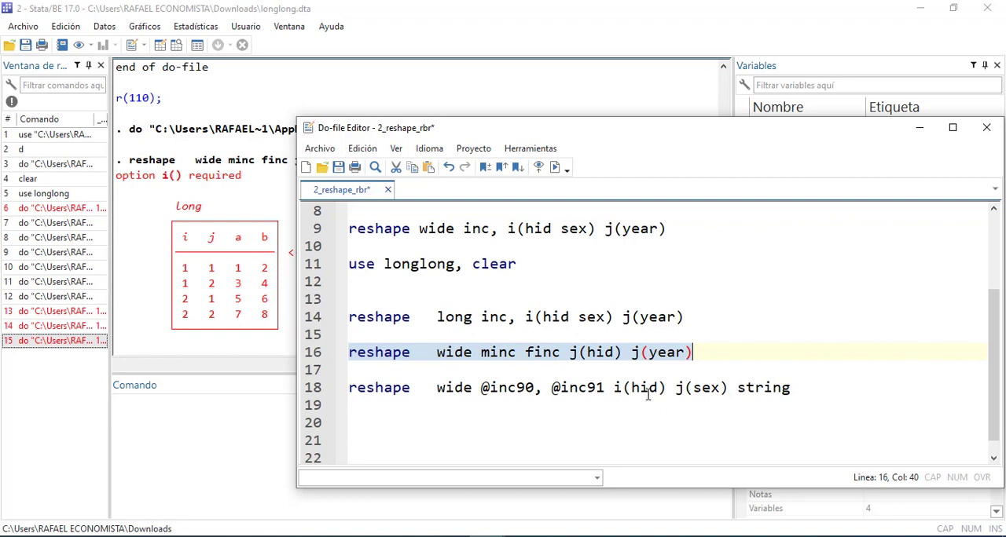
pyautogui.press('Left')
pyautogui.press('Left')
pyautogui.press('Left')
pyautogui.press('Left')
pyautogui.press('Left')
pyautogui.press('Left')
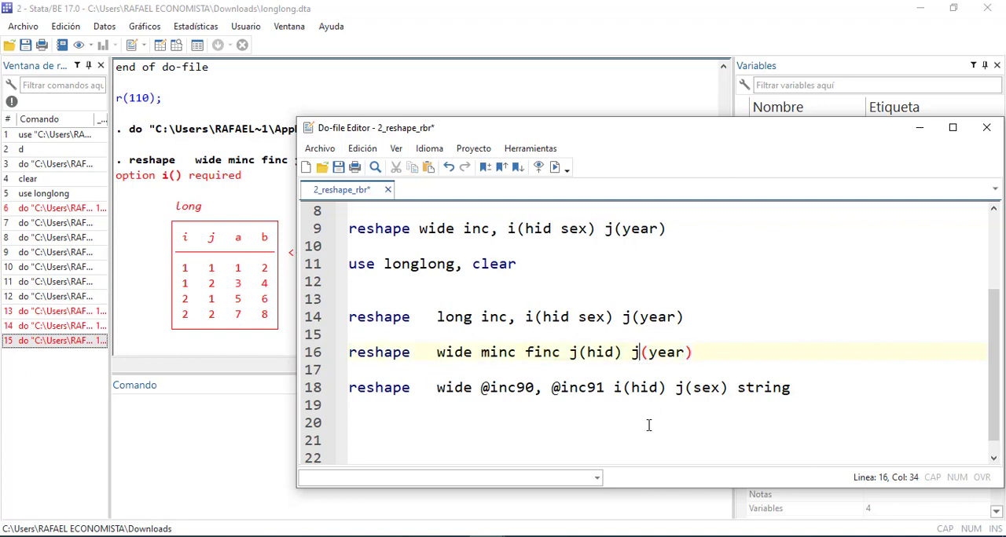
pyautogui.click(578, 353)
pyautogui.press('BackSpace')
pyautogui.write('i')
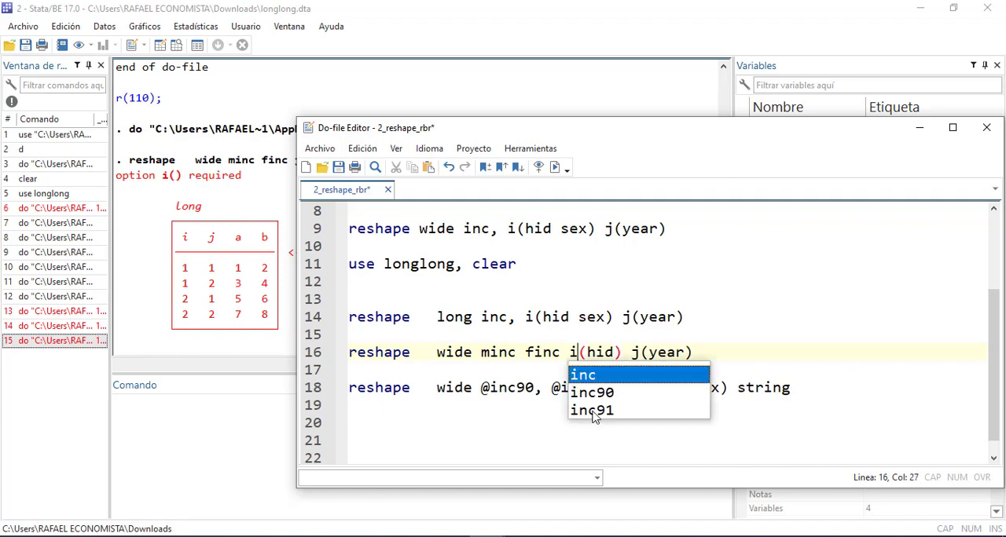
pyautogui.click(402, 452)
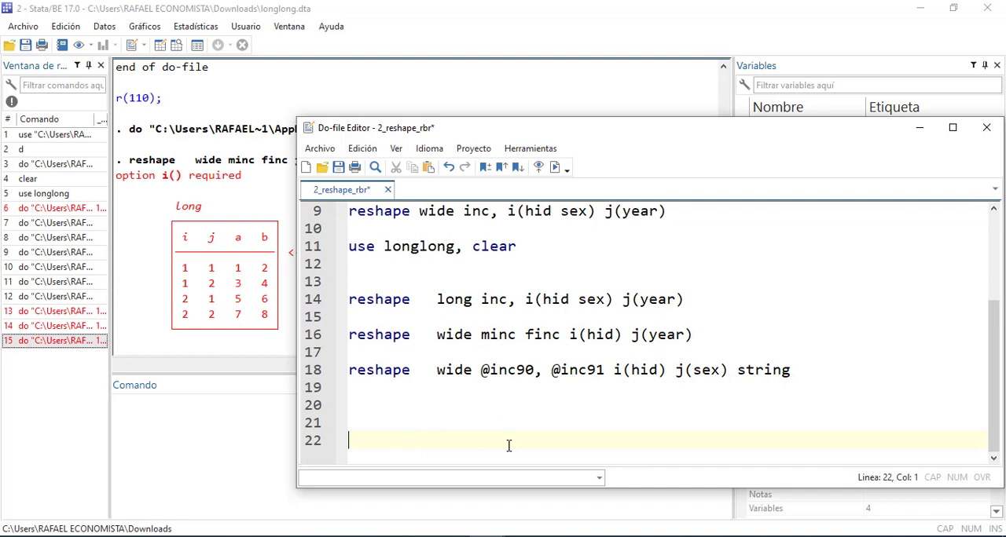
# Check the dataset in the Data Editor and run the line reshape wide minc finc i(hid) j(year)
pyautogui.click(723, 334)
pyautogui.click(333, 334)
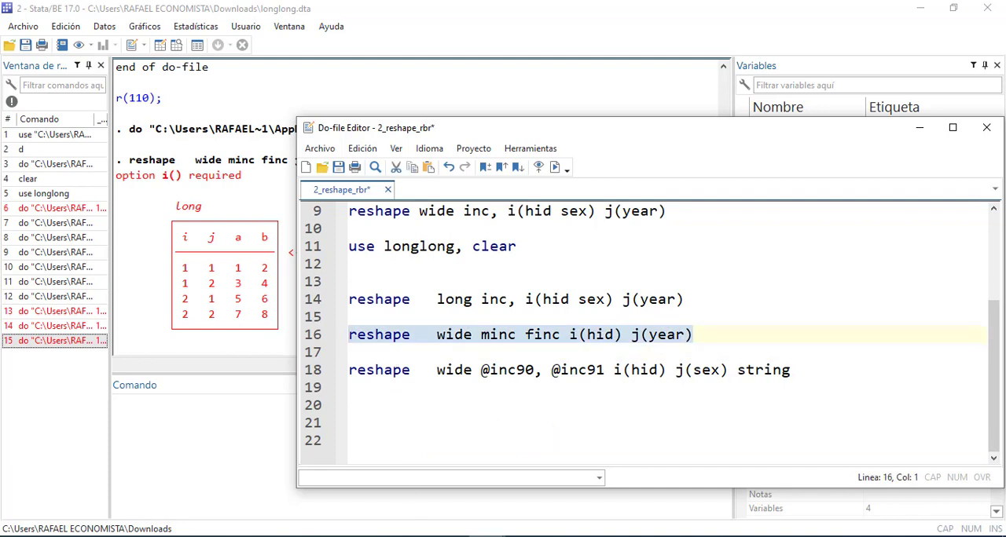
pyautogui.click(487, 535)
pyautogui.click(602, 499)
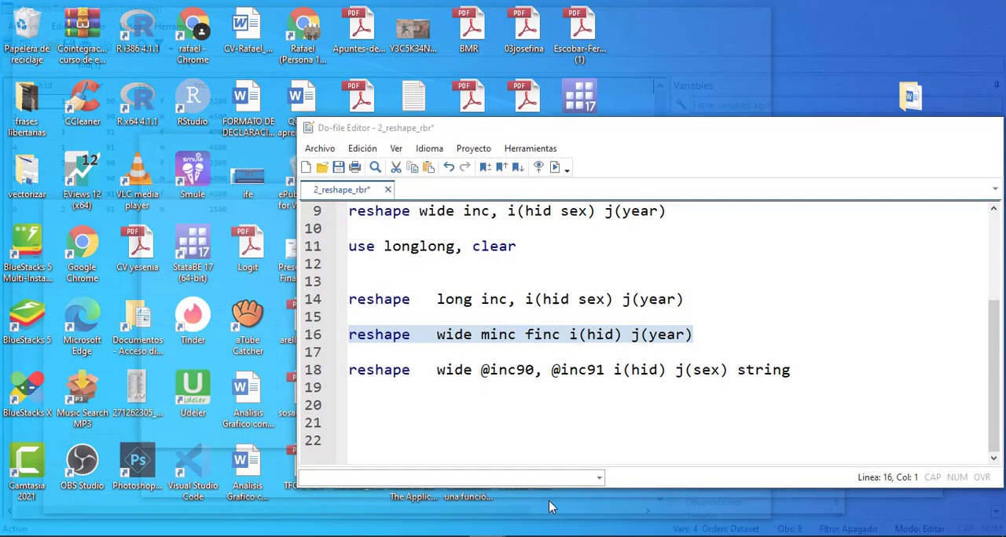
pyautogui.click(548, 500)
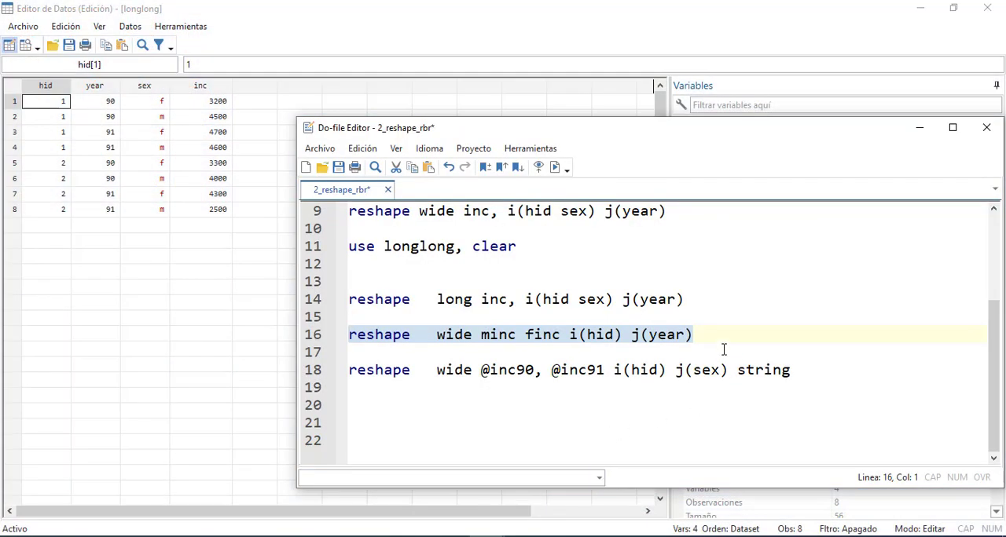
pyautogui.press('End')
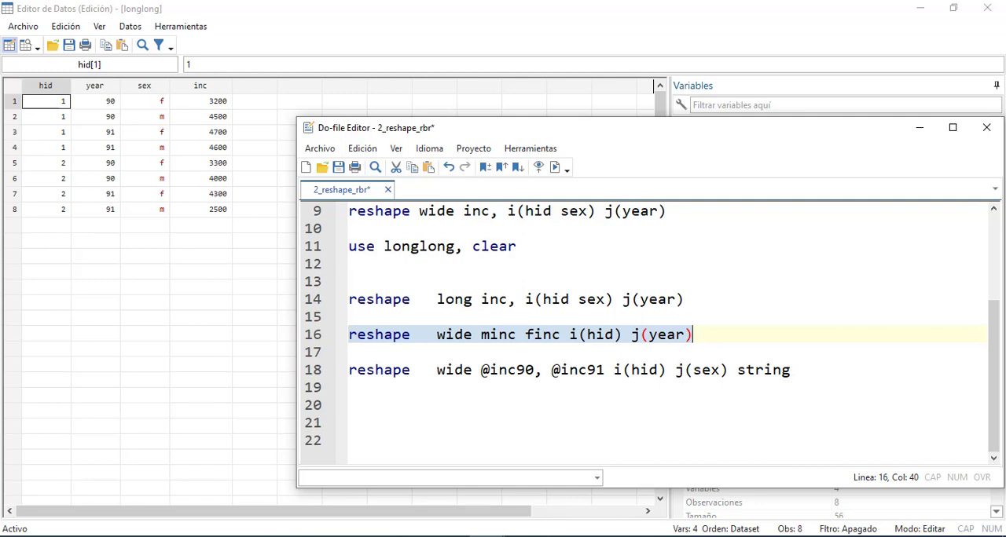
# Return to the main Stata window and clear all output from the results
pyautogui.click(327, 487)
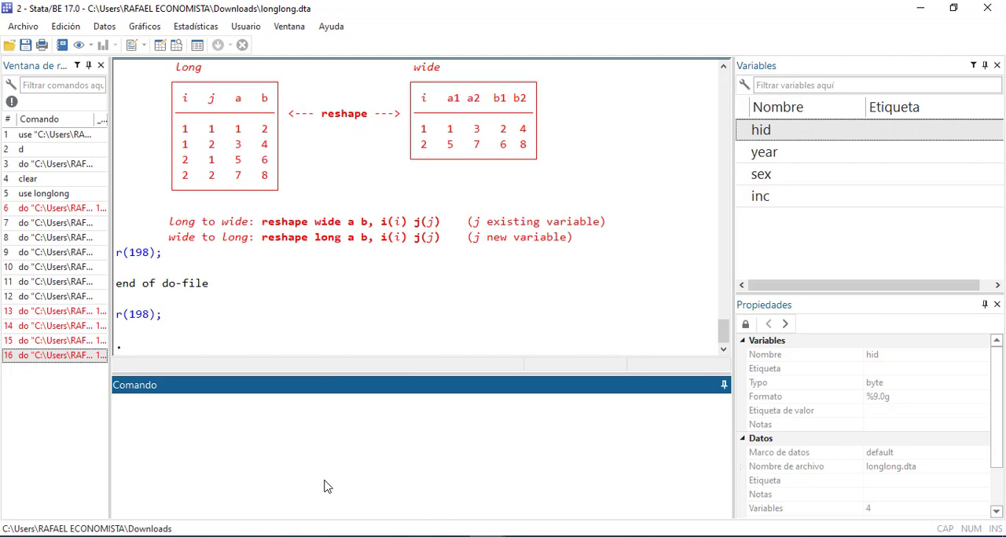
pyautogui.rightClick(318, 284)
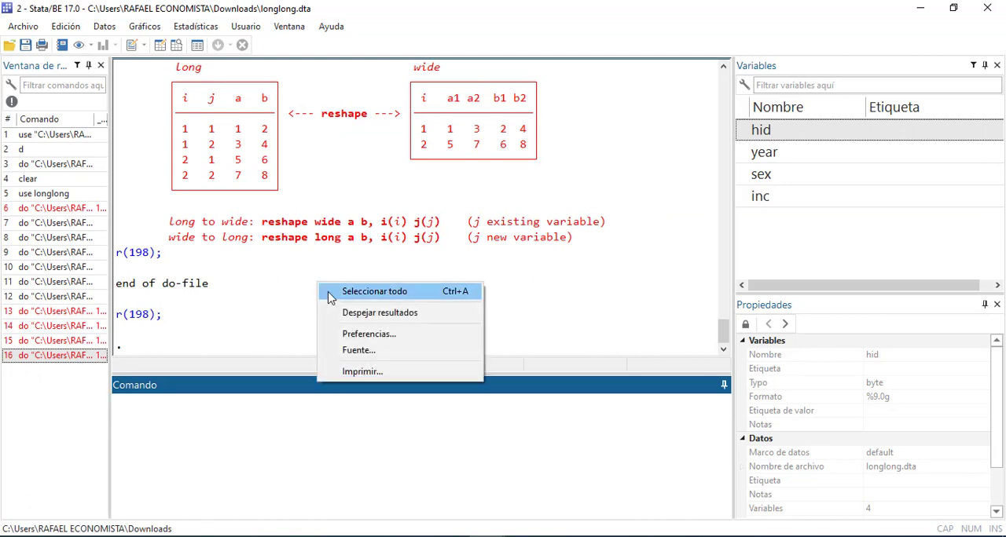
pyautogui.click(375, 314)
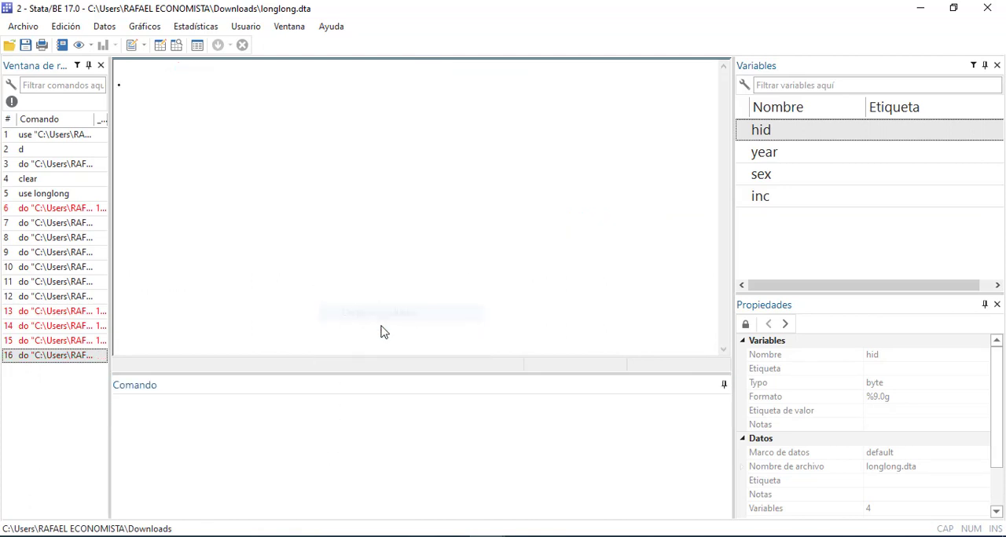
# Run the line reshape wide minc finc i(hid) j(year) again and move the do-file window away from the syntax diagram in the results
pyautogui.moveTo(487, 536)
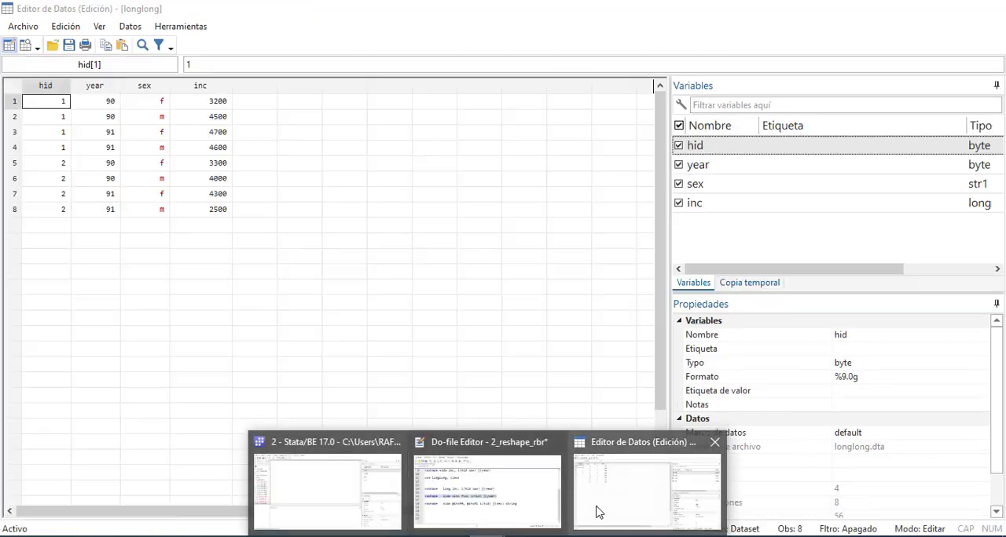
pyautogui.click(532, 511)
pyautogui.click(696, 353)
pyautogui.moveTo(695, 336); pyautogui.dragTo(343, 341)
pyautogui.hotkey('ctrl', 'd')
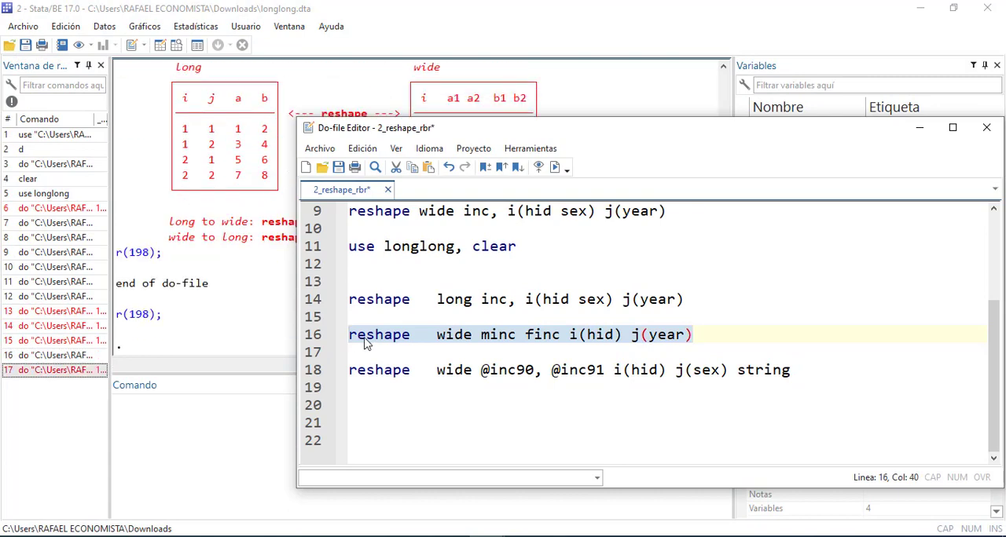
pyautogui.moveTo(514, 132); pyautogui.dragTo(501, 223)
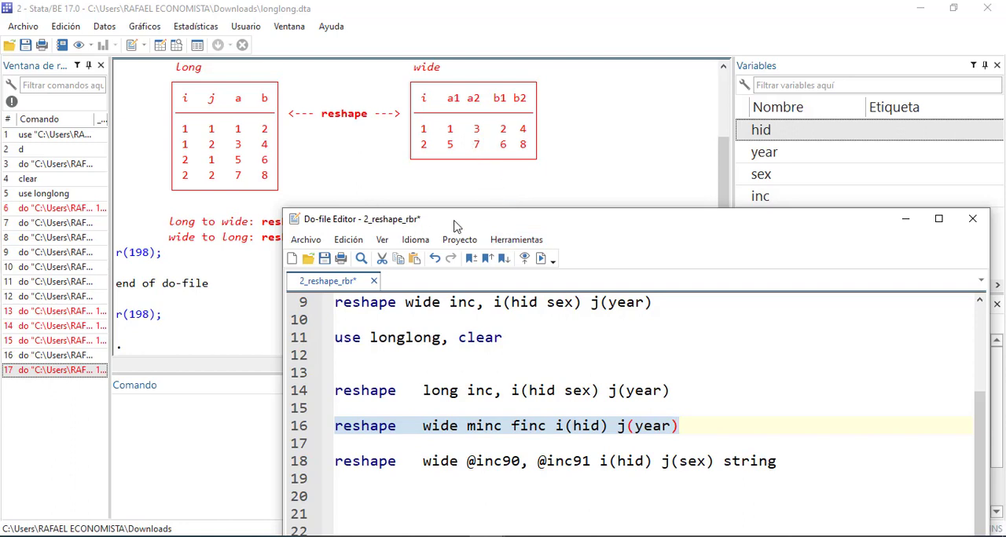
pyautogui.moveTo(456, 224)
pyautogui.mouseDown()
pyautogui.moveTo(440, 297)
pyautogui.moveTo(450, 218)
pyautogui.mouseUp()
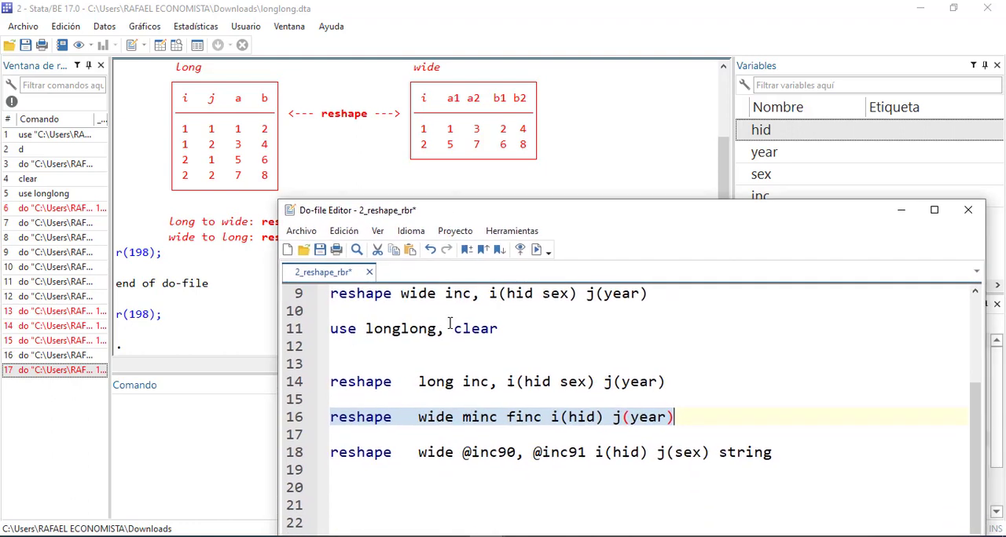
pyautogui.click(447, 398)
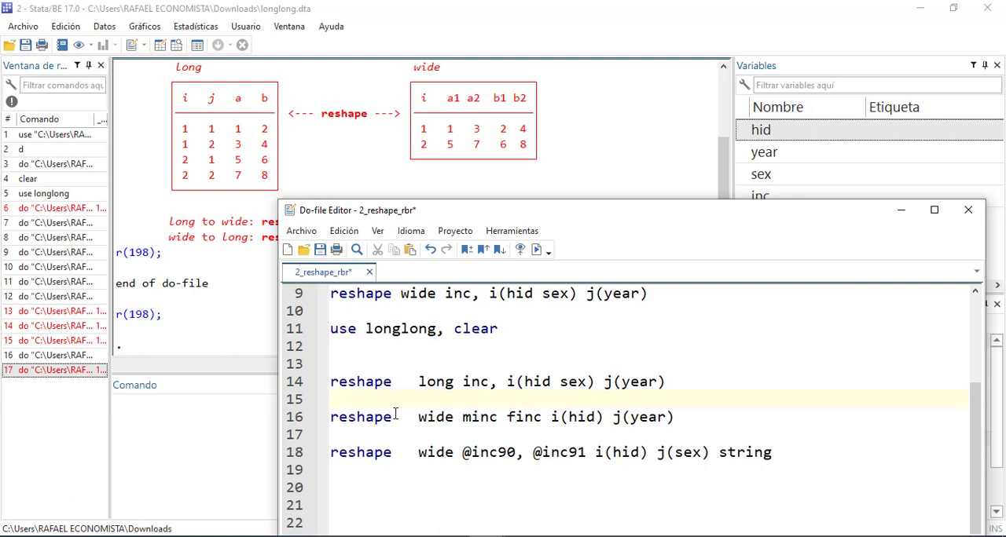
# Duplicate the line reshape wide minc finc i(hid) j(year) below itself, with a blank line between the two
pyautogui.moveTo(675, 417); pyautogui.dragTo(330, 418)
pyautogui.hotkey('ctrl', 'c')
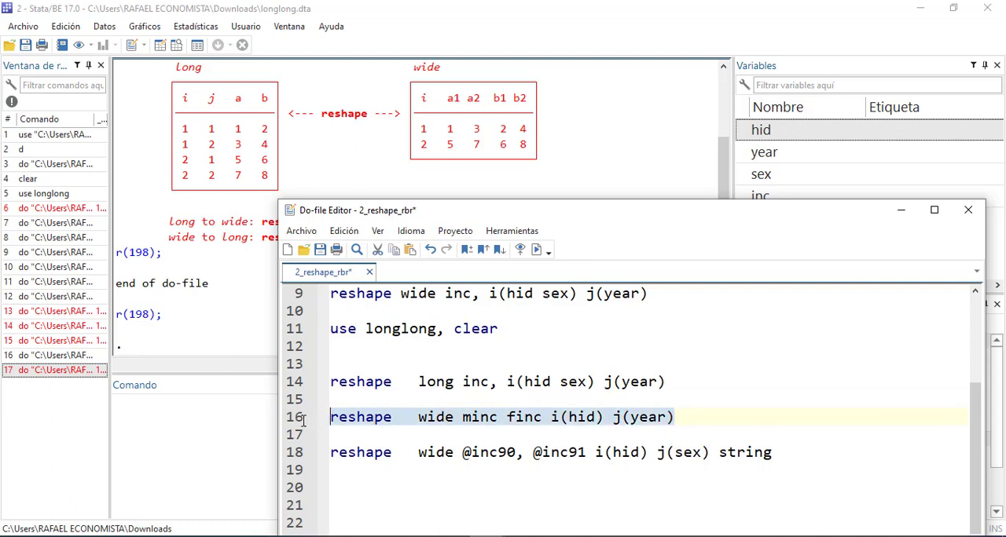
pyautogui.click(379, 436)
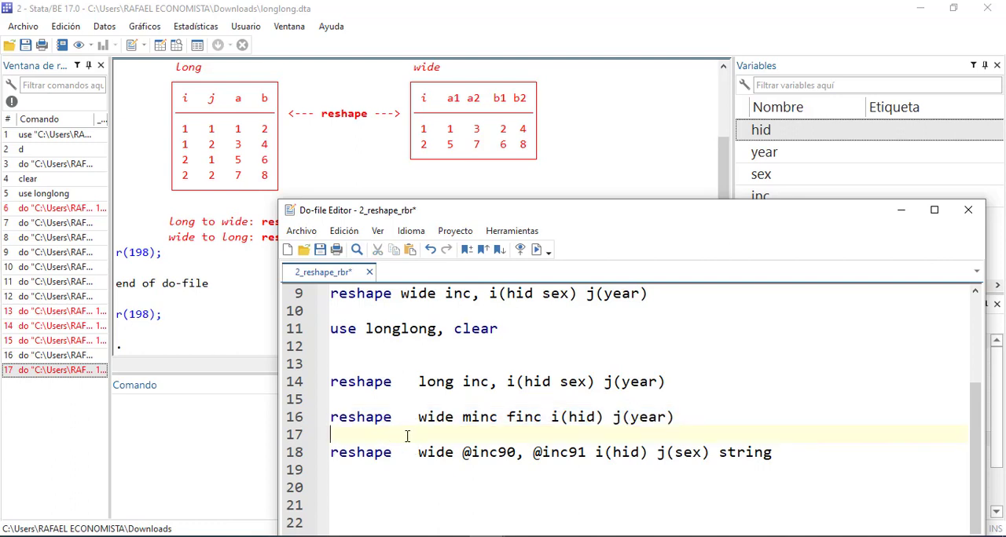
pyautogui.hotkey('ctrl', 'v')
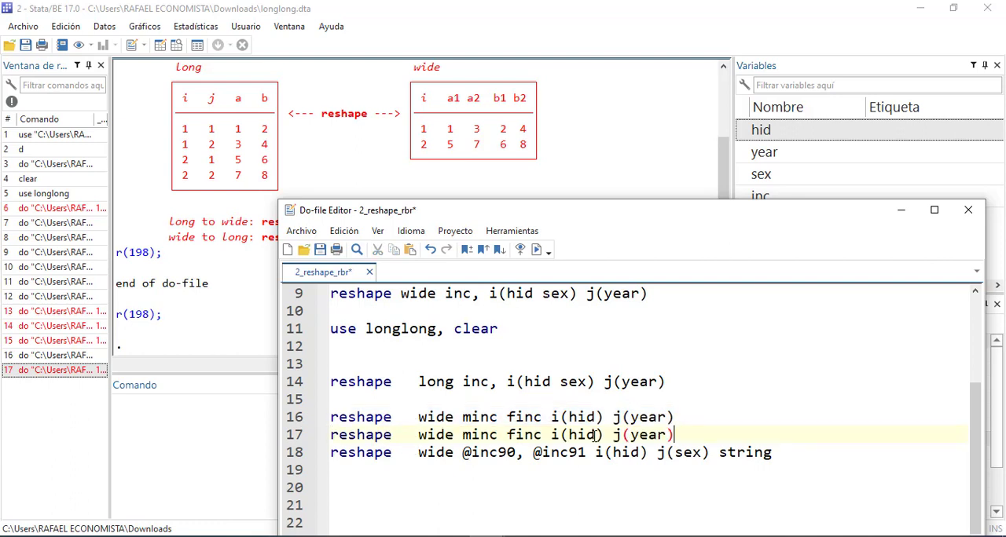
pyautogui.click(694, 416)
pyautogui.press('Return')
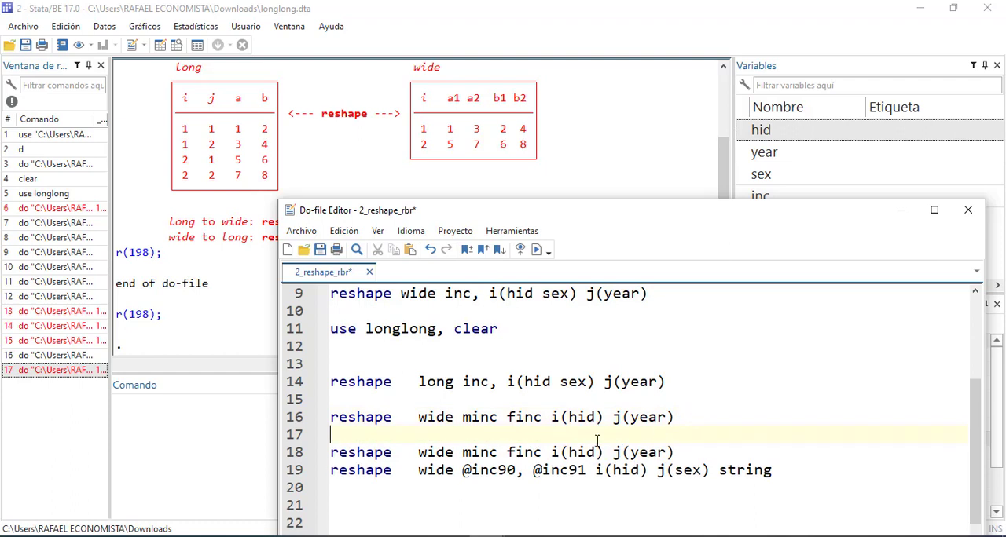
# Swap the variables in the copied reshape wide line so it reads i(year) j(hid)
pyautogui.click(597, 452)
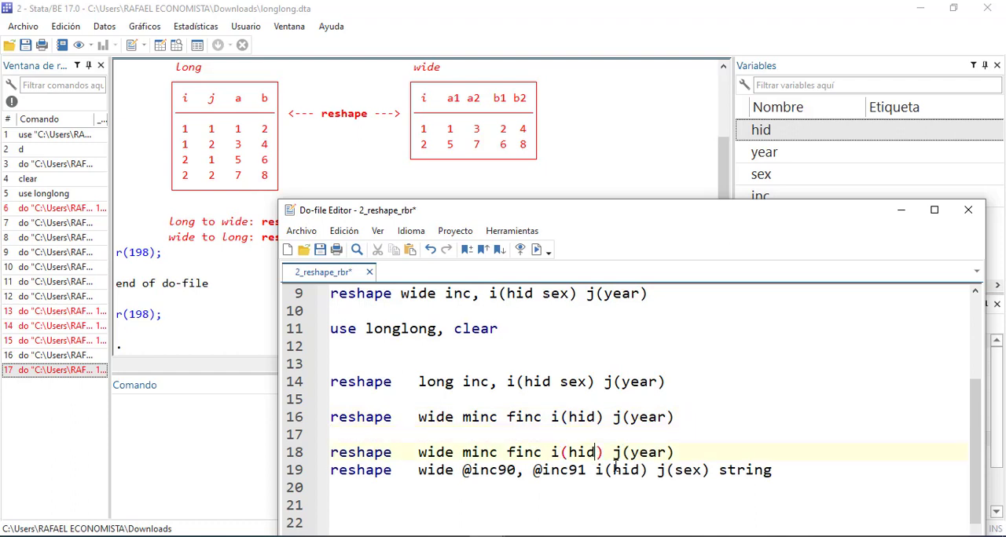
pyautogui.press('BackSpace')
pyautogui.press('BackSpace')
pyautogui.press('BackSpace')
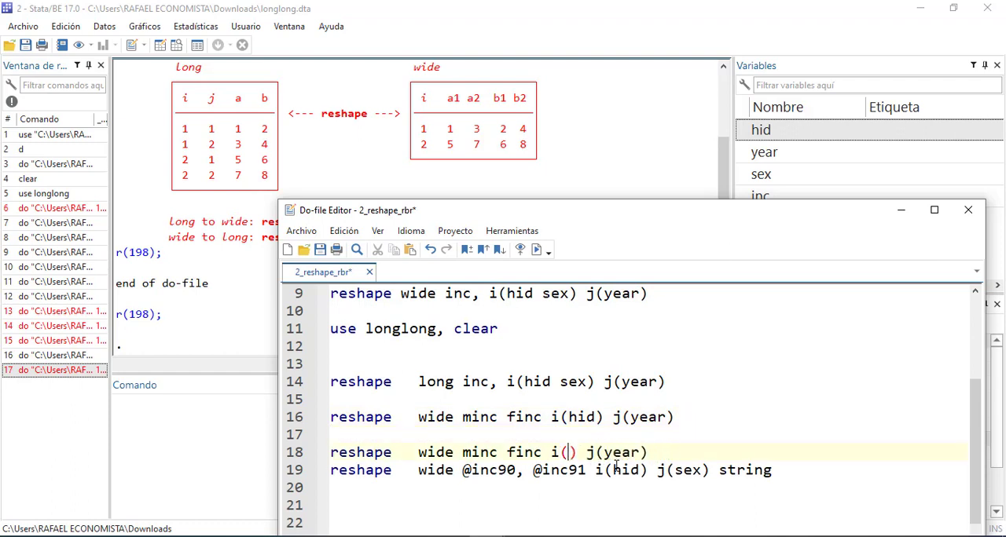
pyautogui.write('yera')
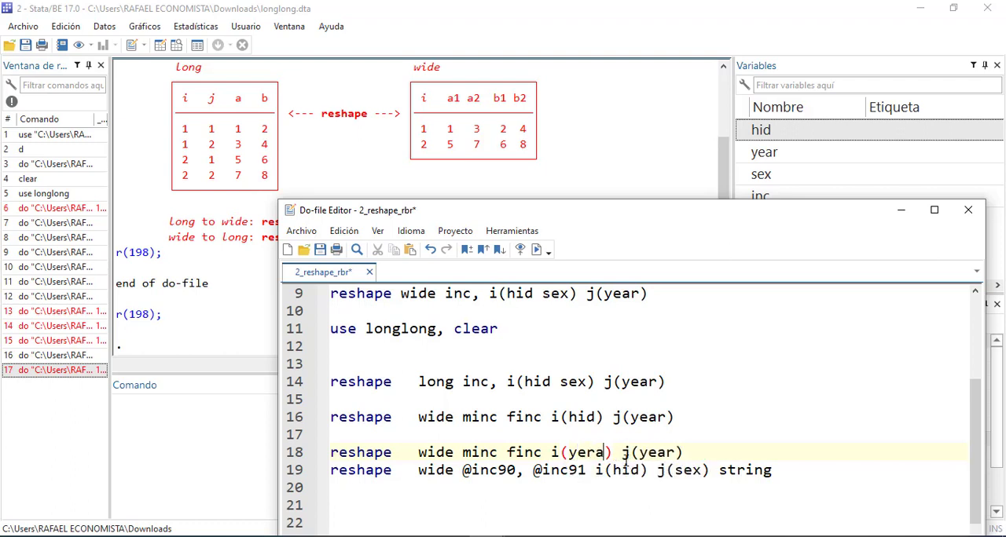
pyautogui.press('BackSpace')
pyautogui.press('BackSpace')
pyautogui.write('ar')
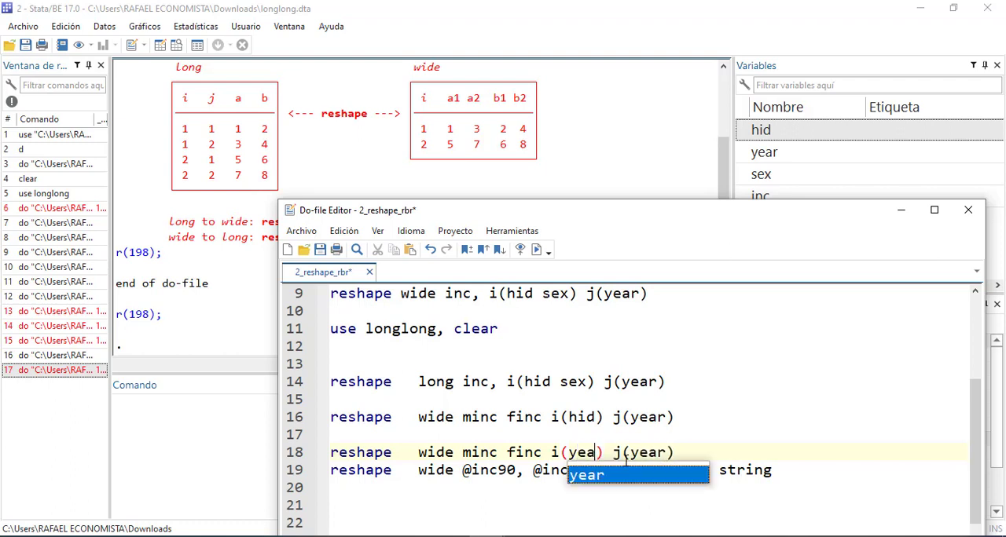
pyautogui.click(675, 452)
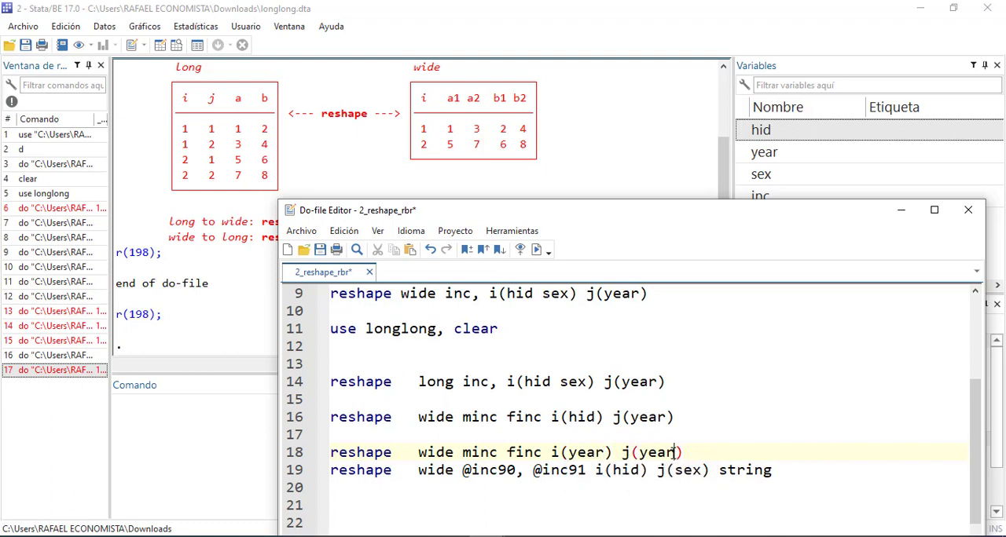
pyautogui.press('BackSpace')
pyautogui.press('BackSpace')
pyautogui.press('BackSpace')
pyautogui.press('BackSpace')
pyautogui.write('hid')
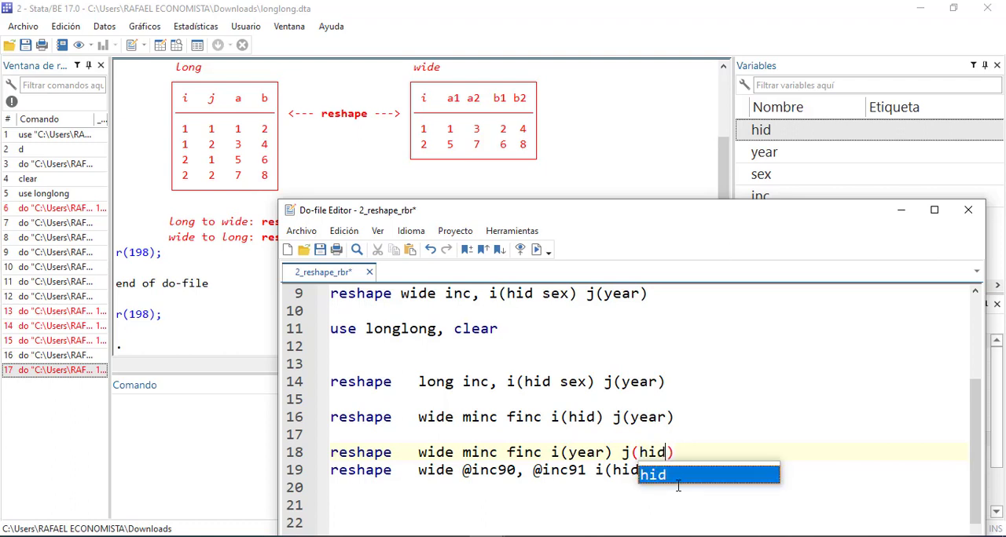
# Run the line reshape wide minc finc i(year) j(hid)
pyautogui.moveTo(681, 453); pyautogui.dragTo(315, 452)
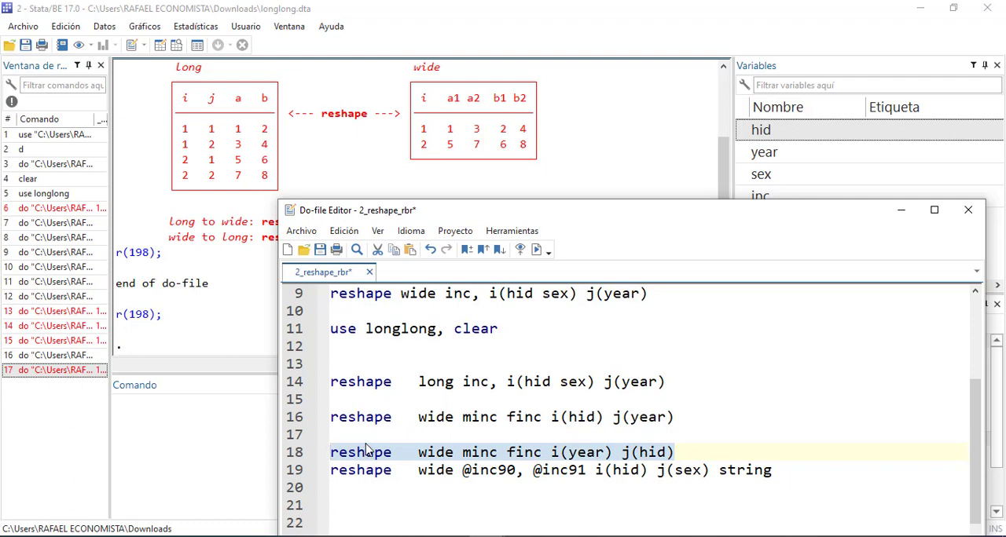
pyautogui.hotkey('ctrl', 'd')
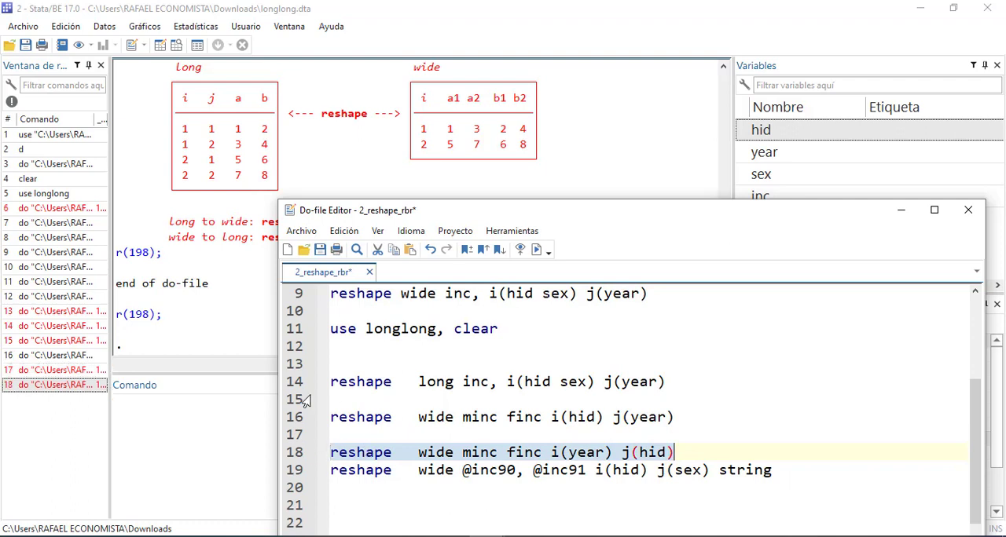
pyautogui.click(447, 417)
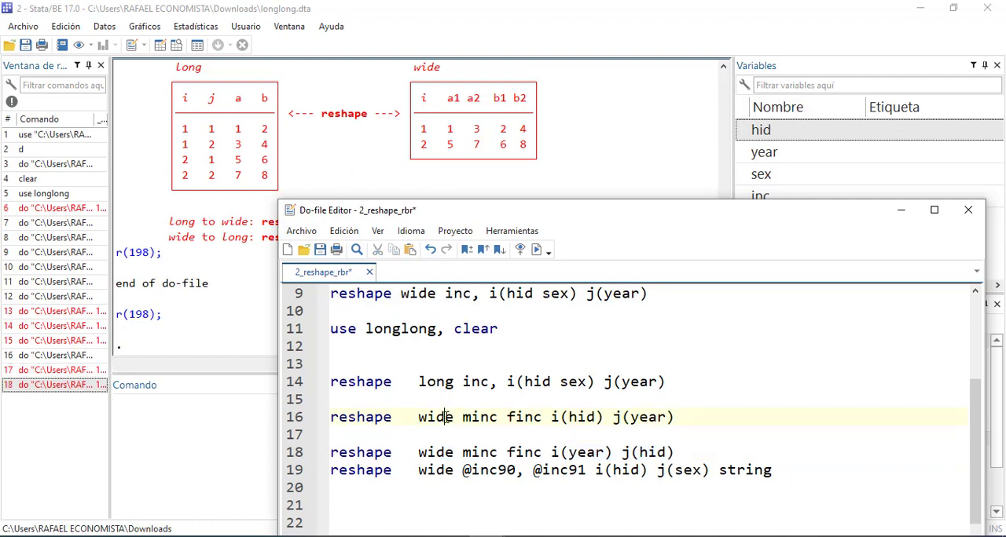
pyautogui.scroll(-1, 450, 417)
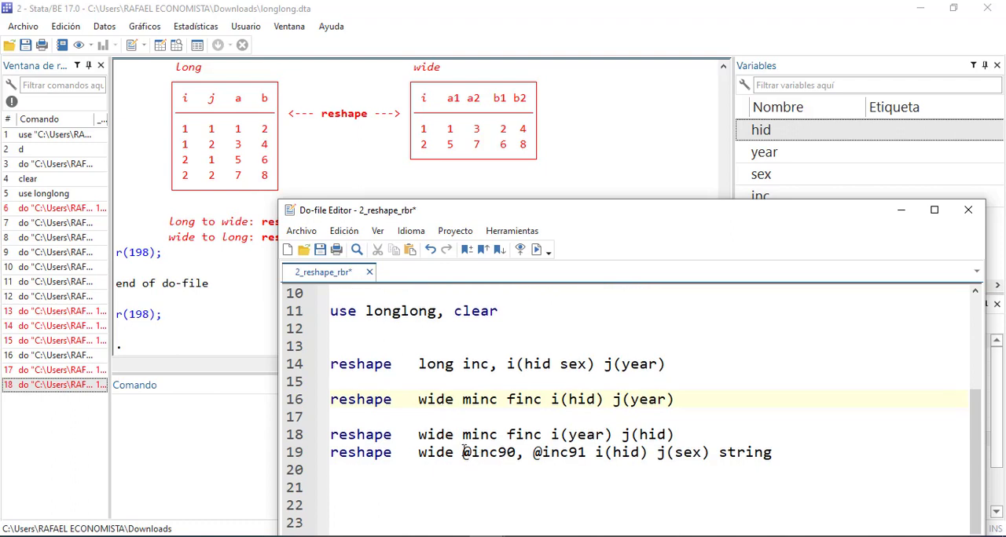
pyautogui.click(680, 429)
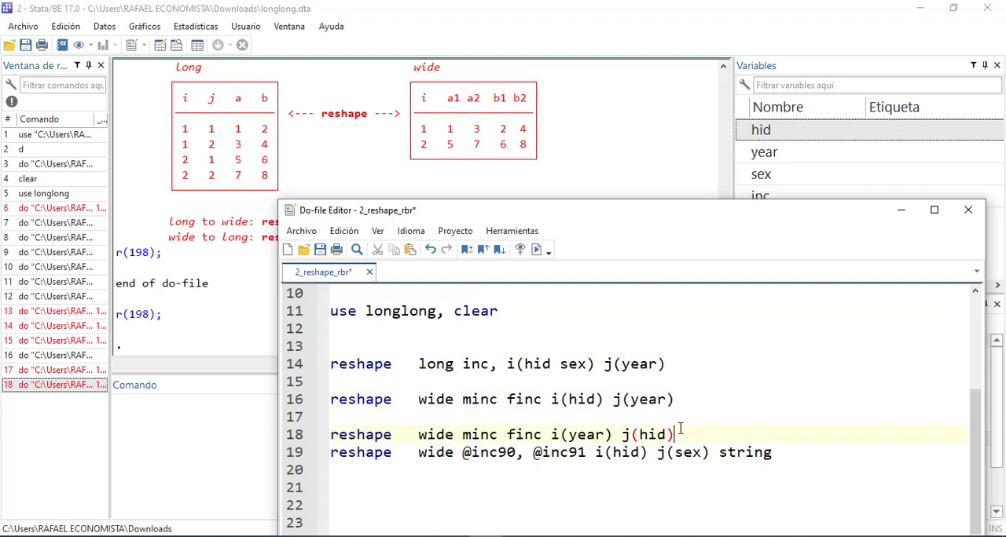
pyautogui.press('Return')
pyautogui.press('Return')
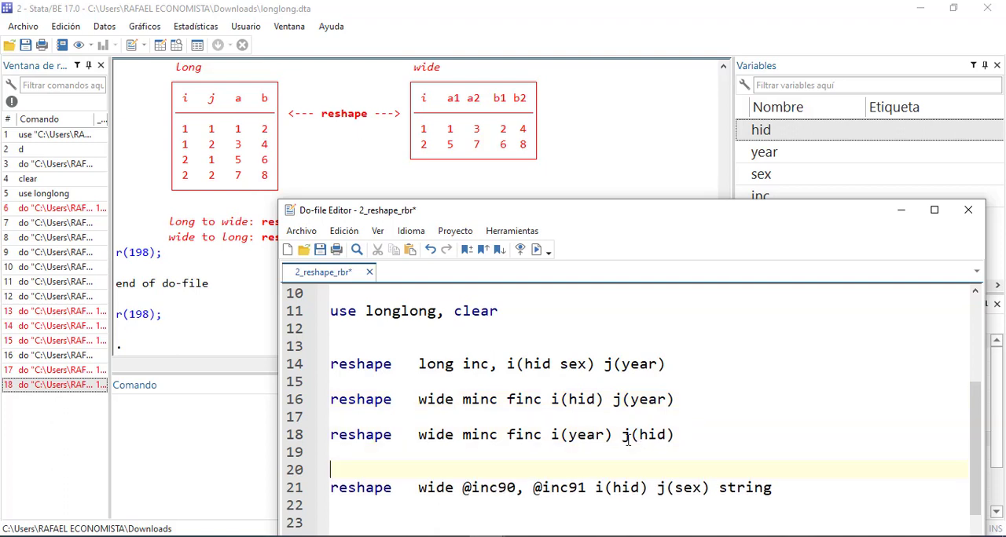
# Add a comma after i(hid) in the first reshape wide minc finc line and run it
pyautogui.click(606, 401)
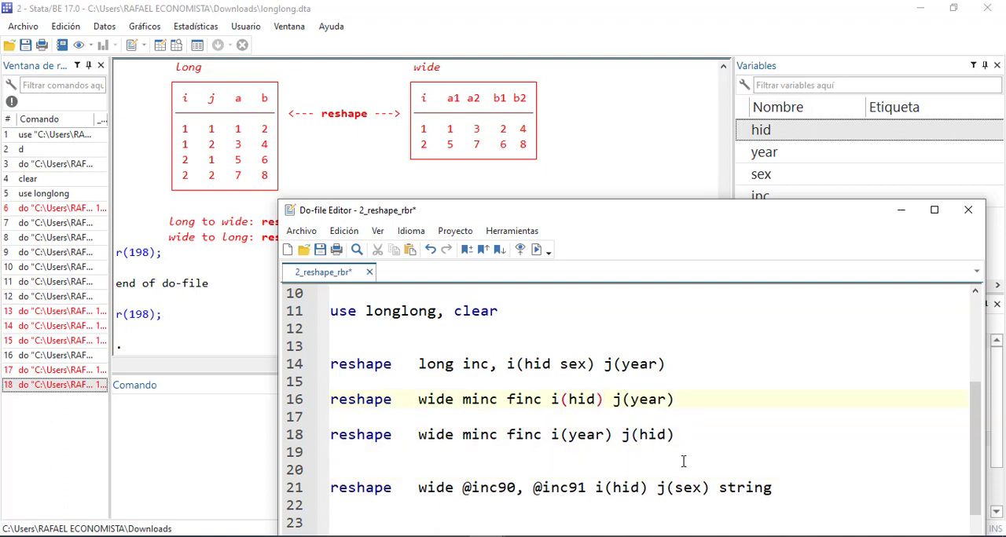
pyautogui.write(',')
pyautogui.moveTo(720, 405); pyautogui.dragTo(274, 389)
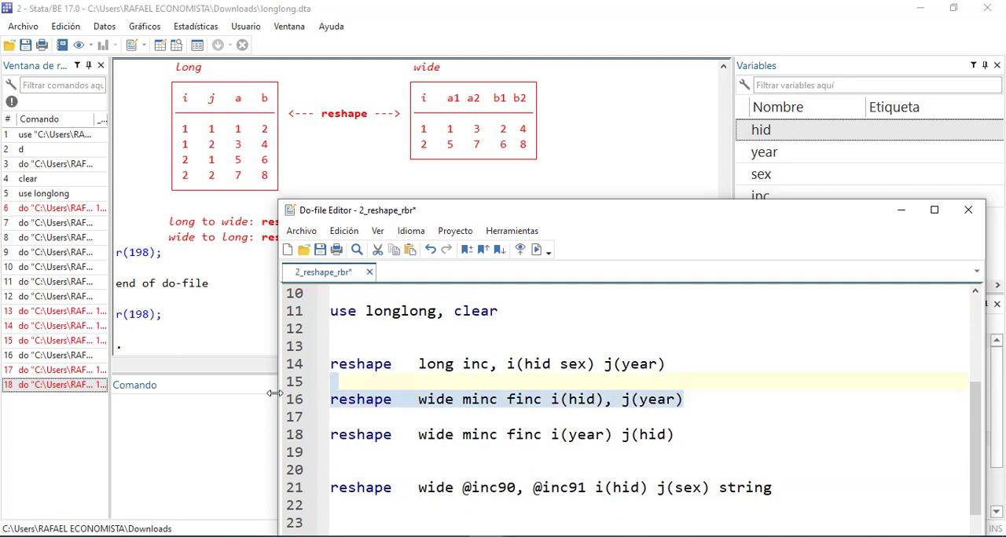
pyautogui.hotkey('ctrl', 'd')
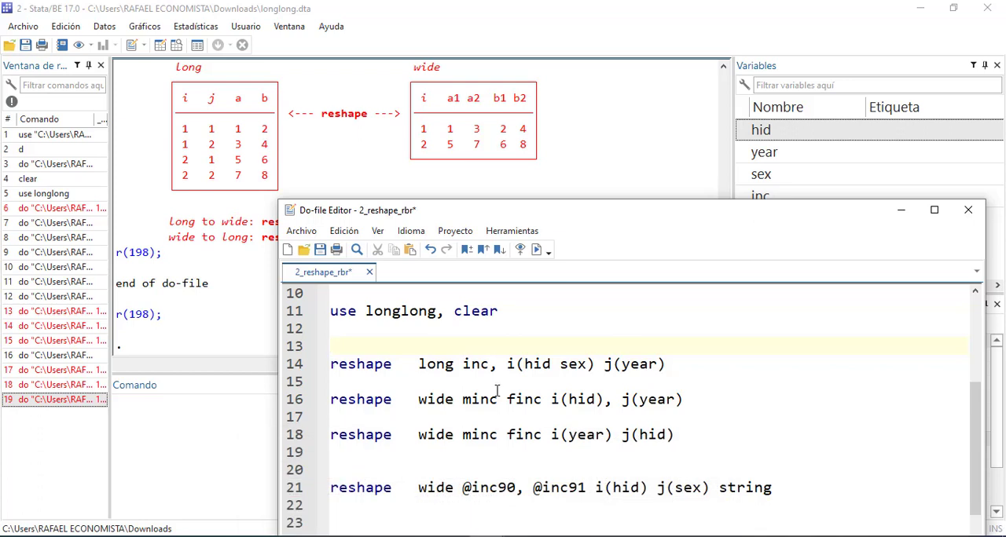
pyautogui.scroll(-1, 497, 388)
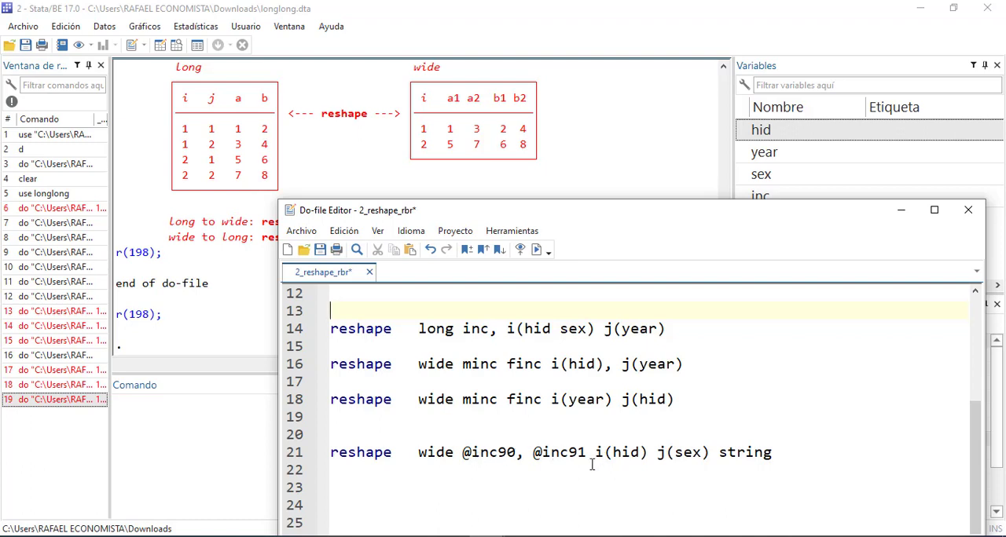
pyautogui.click(334, 482)
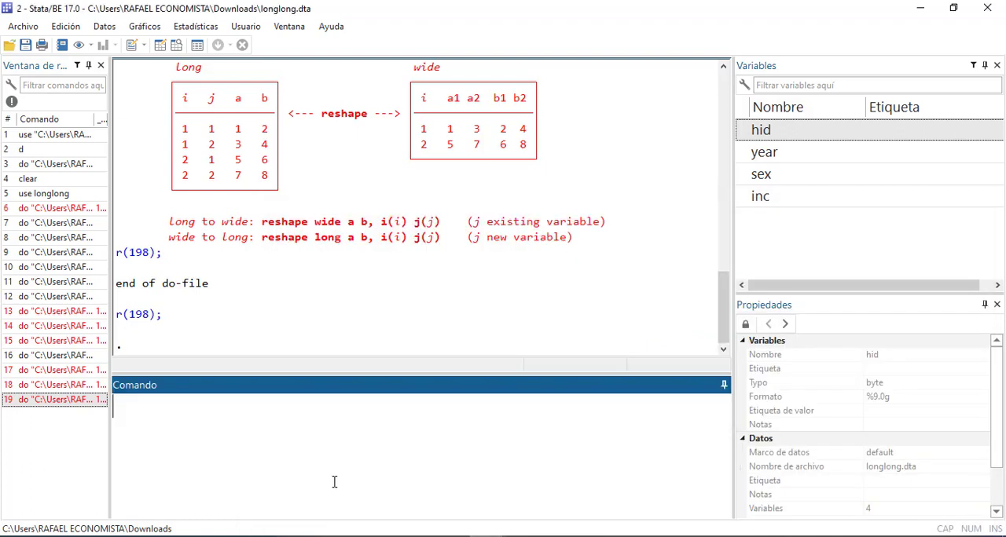
pyautogui.click(607, 493)
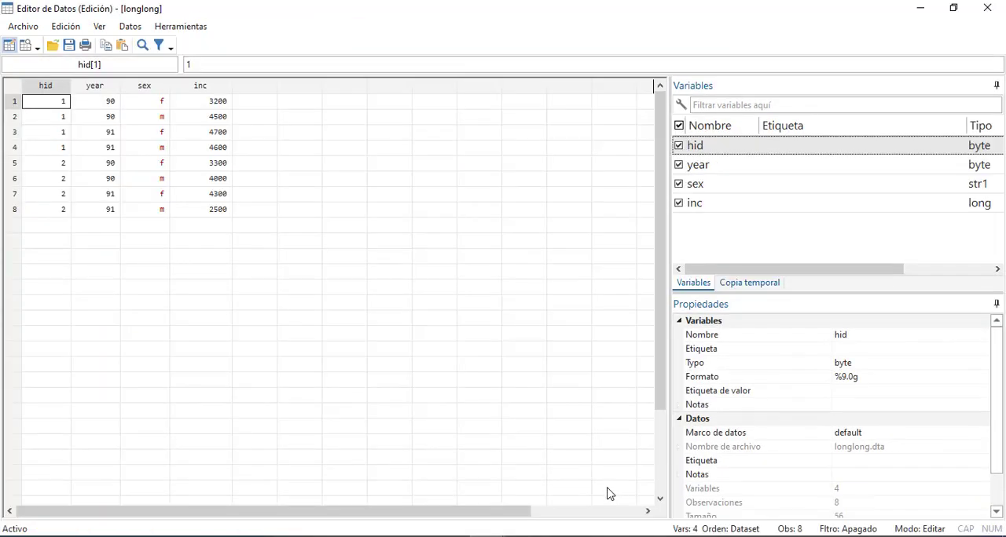
pyautogui.moveTo(486, 536)
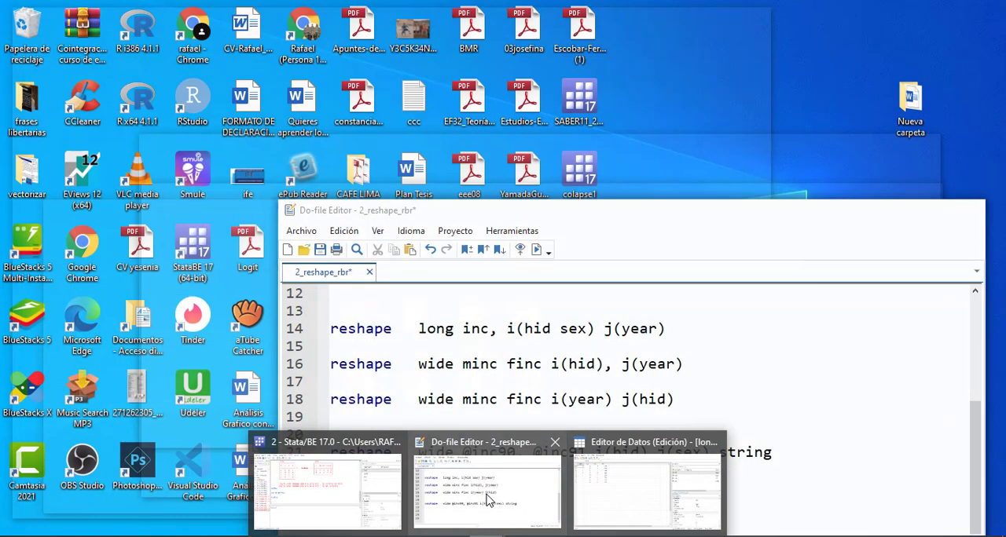
pyautogui.click(488, 497)
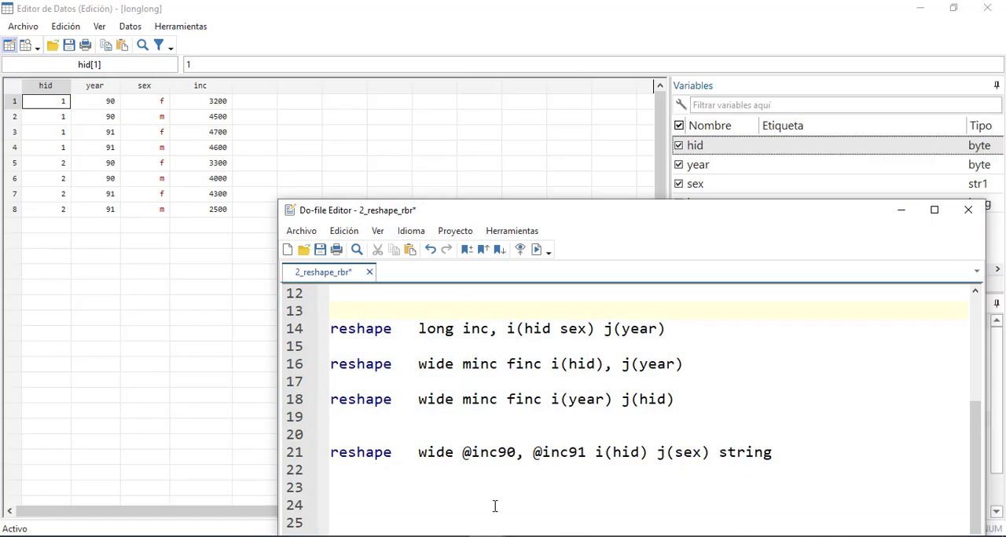
pyautogui.click(495, 506)
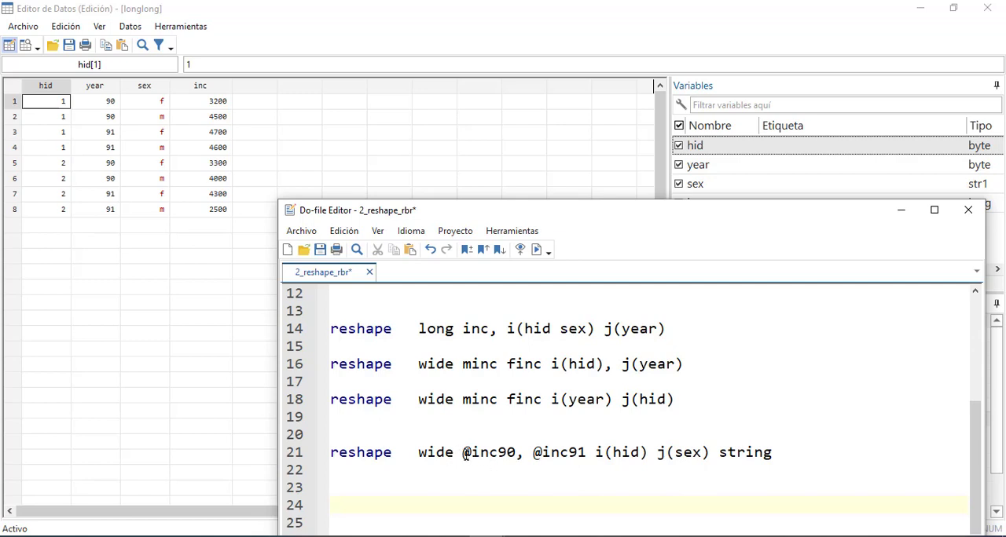
pyautogui.moveTo(462, 453); pyautogui.dragTo(586, 453)
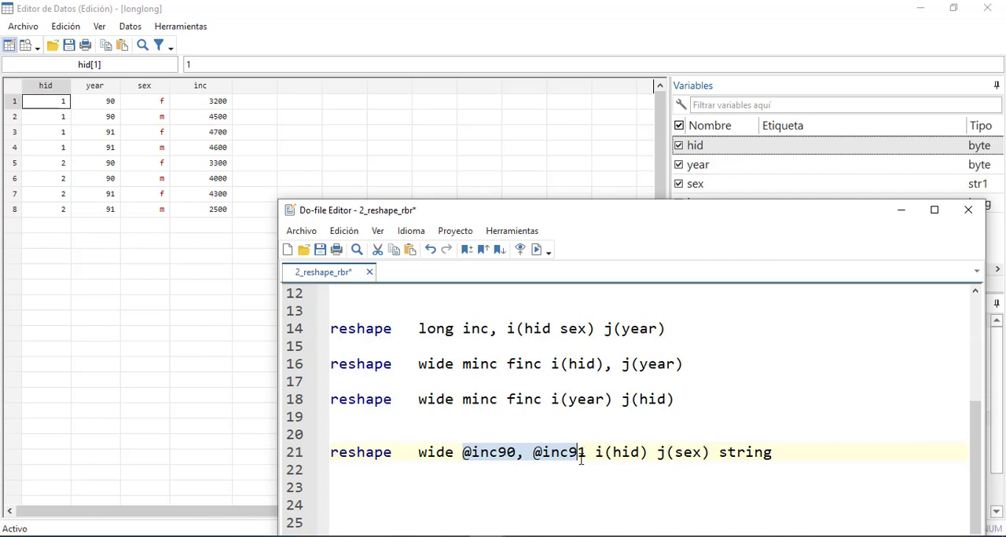
pyautogui.click(665, 454)
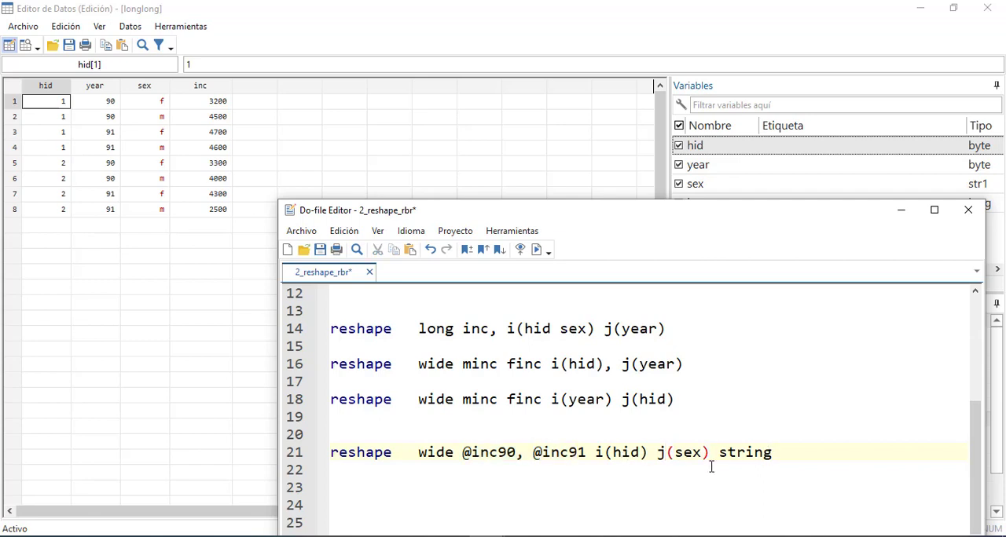
pyautogui.moveTo(780, 453); pyautogui.dragTo(303, 455)
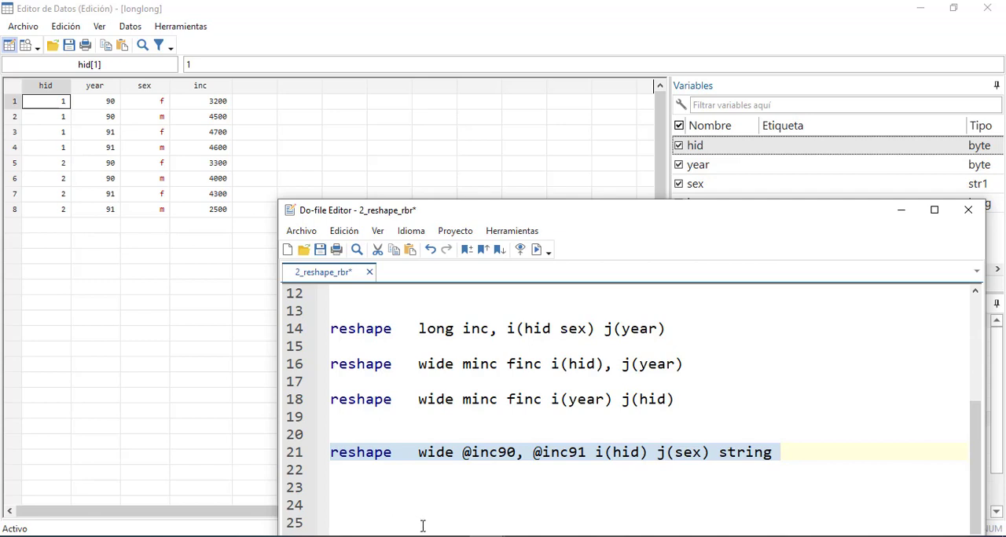
pyautogui.click(486, 536)
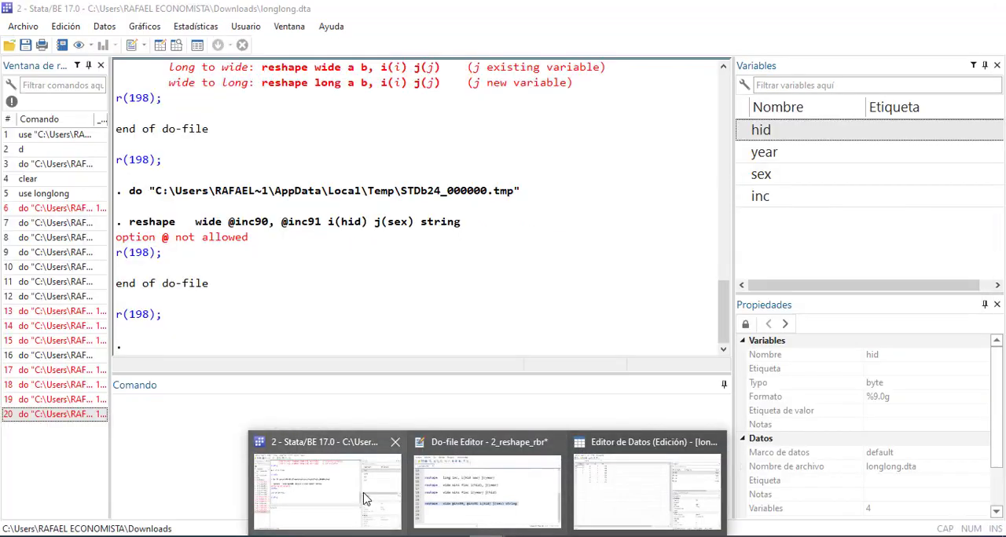
pyautogui.click(364, 499)
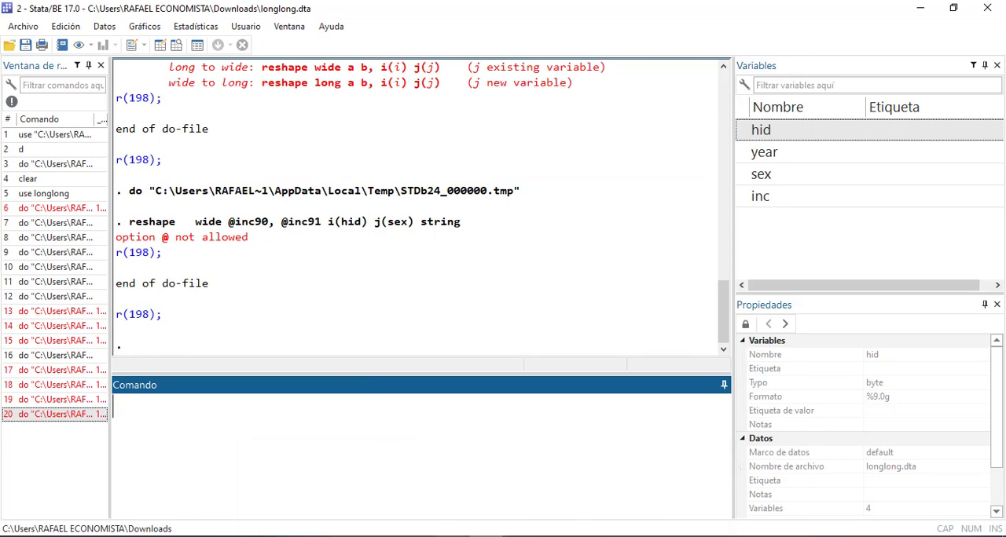
pyautogui.click(485, 536)
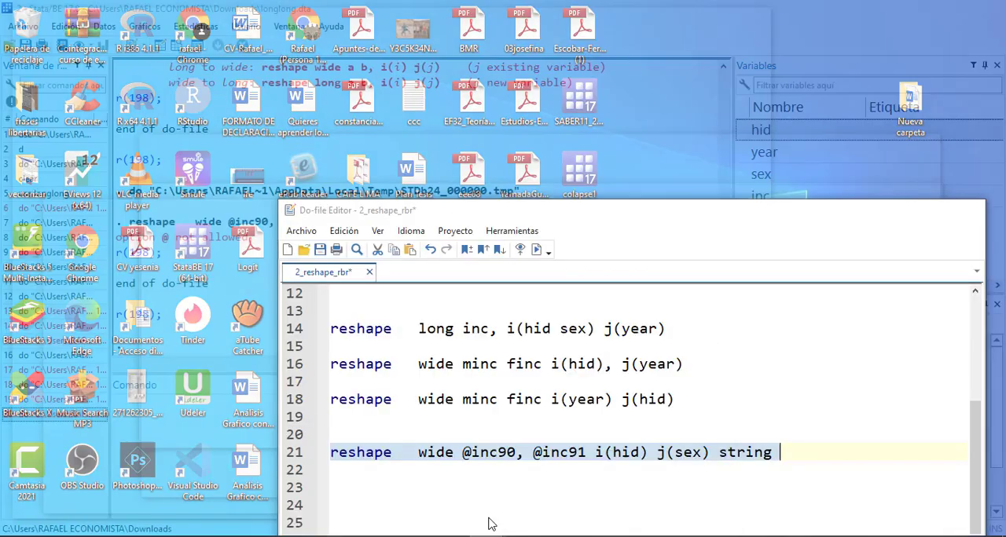
pyautogui.click(489, 518)
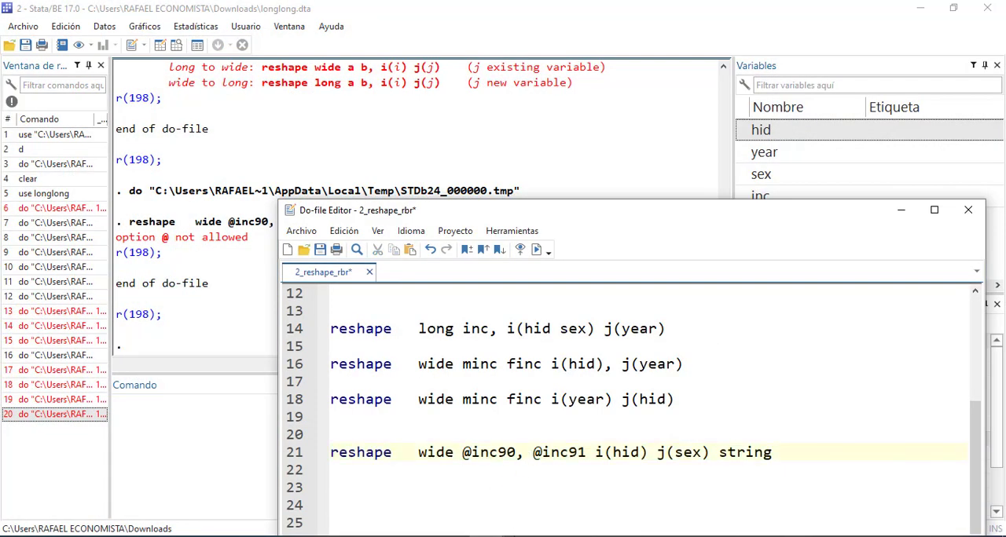
pyautogui.press('BackSpace')
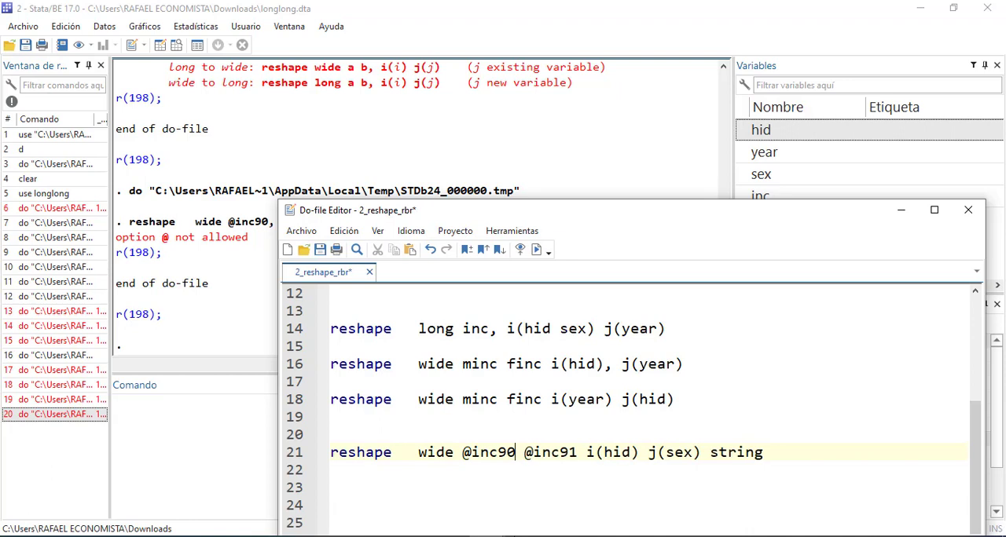
pyautogui.click(581, 453)
pyautogui.write(',')
pyautogui.moveTo(817, 453); pyautogui.dragTo(317, 444)
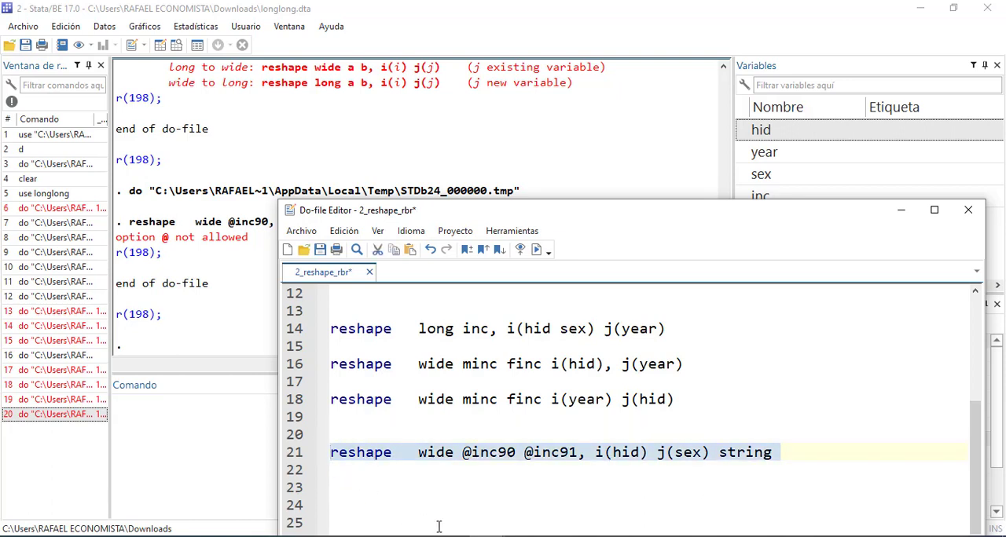
pyautogui.hotkey('ctrl', 'd')
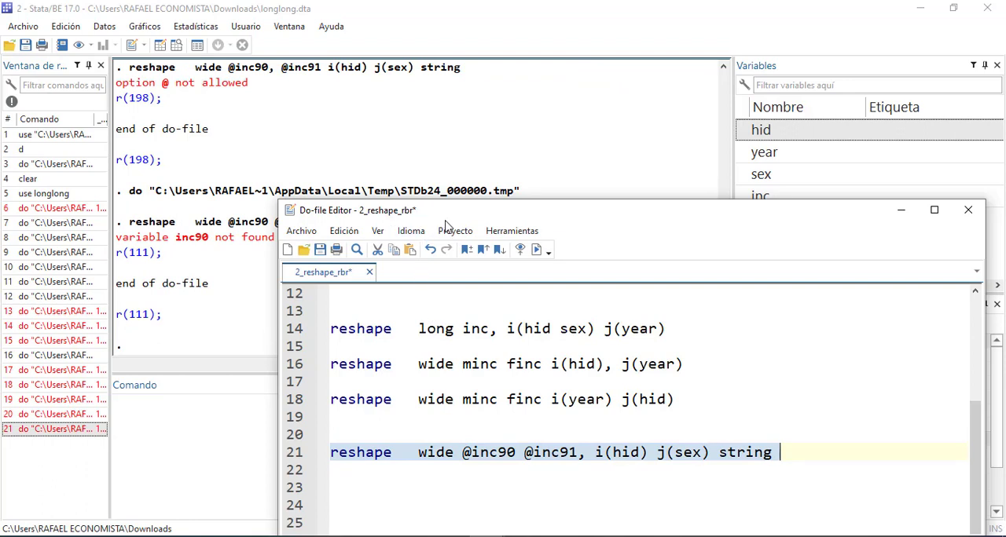
pyautogui.moveTo(440, 221); pyautogui.dragTo(522, 218)
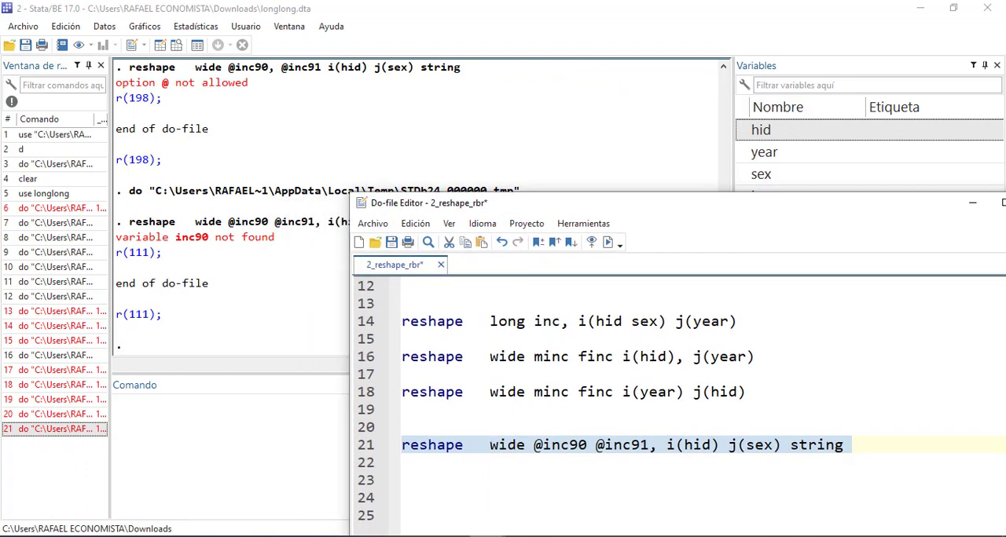
pyautogui.moveTo(487, 536)
pyautogui.click(327, 488)
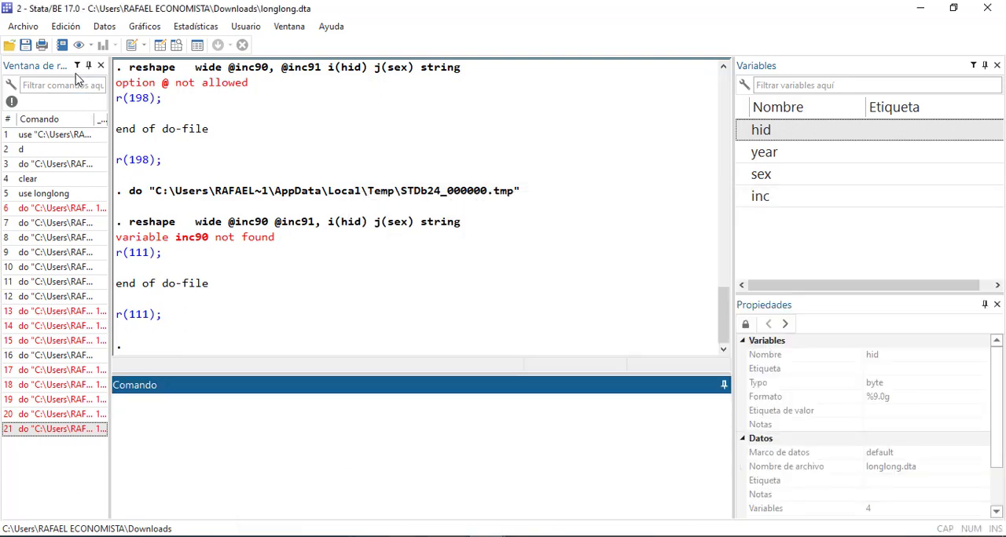
pyautogui.moveTo(487, 536)
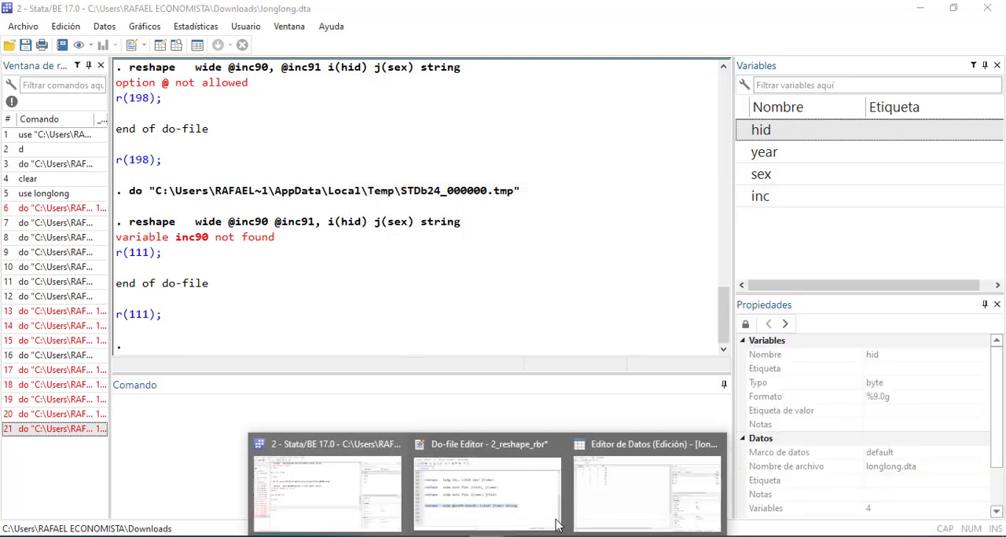
pyautogui.click(628, 486)
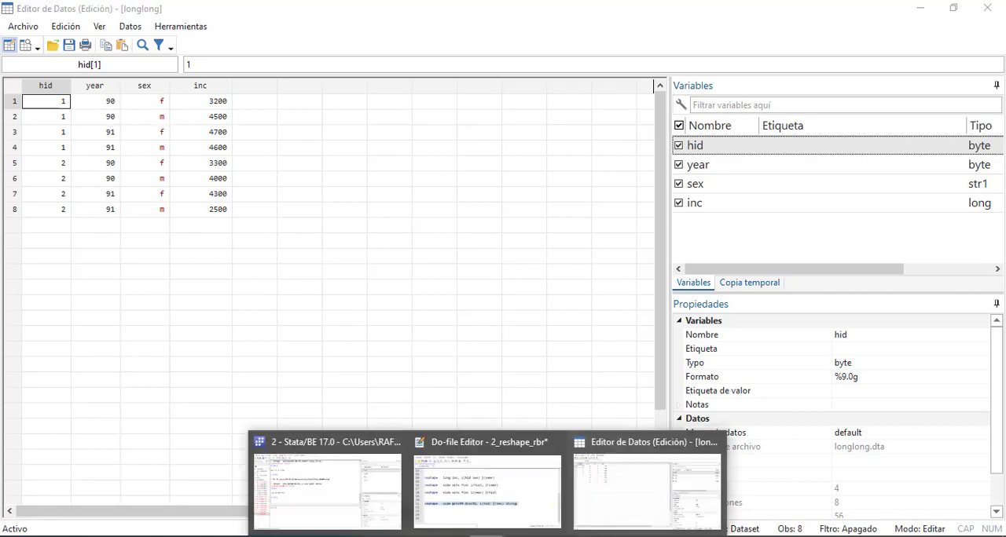
pyautogui.click(503, 492)
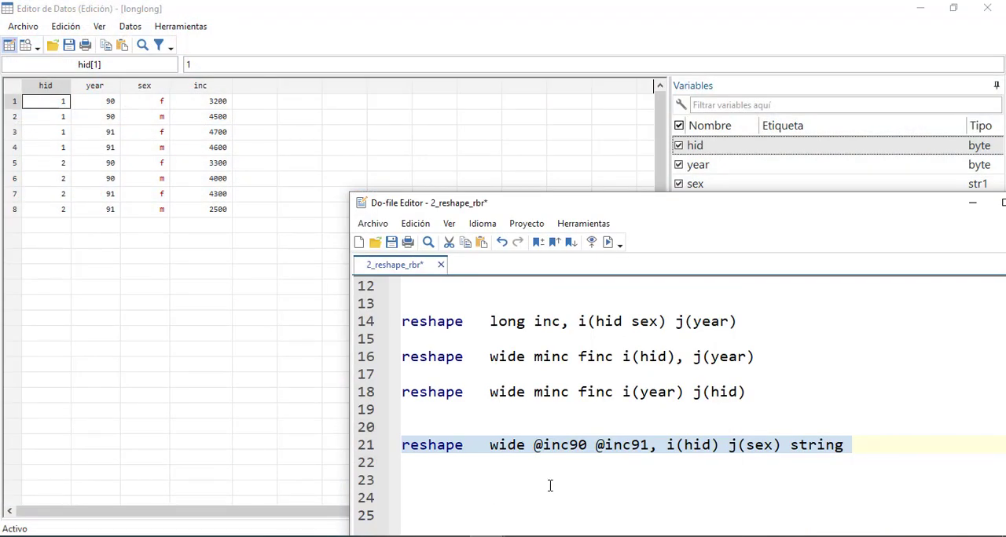
pyautogui.click(597, 479)
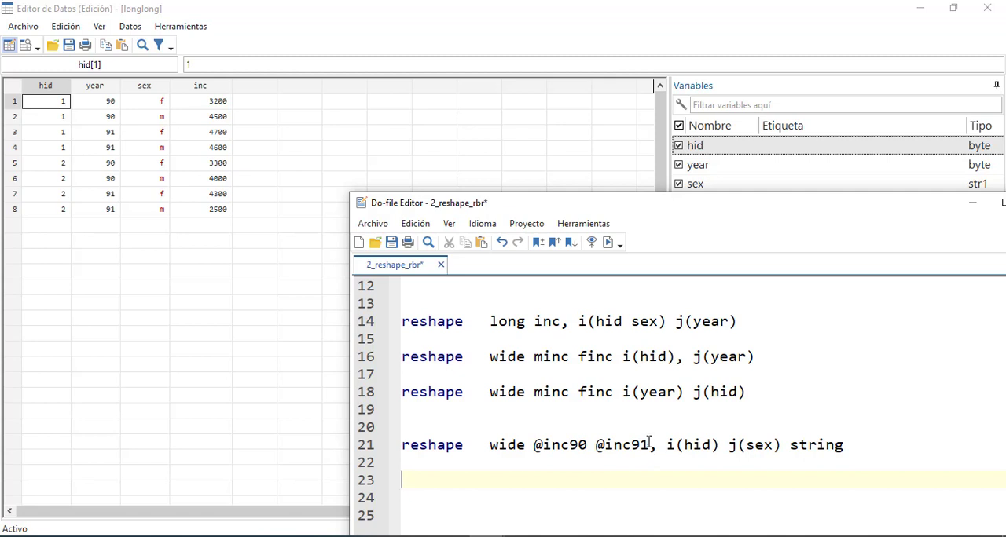
# Duplicate the line reshape wide inc, i(hid sex) j(year) directly below the original and prefix inc with @ in the copy
pyautogui.scroll(2, 649, 443)
pyautogui.scroll(1, 649, 439)
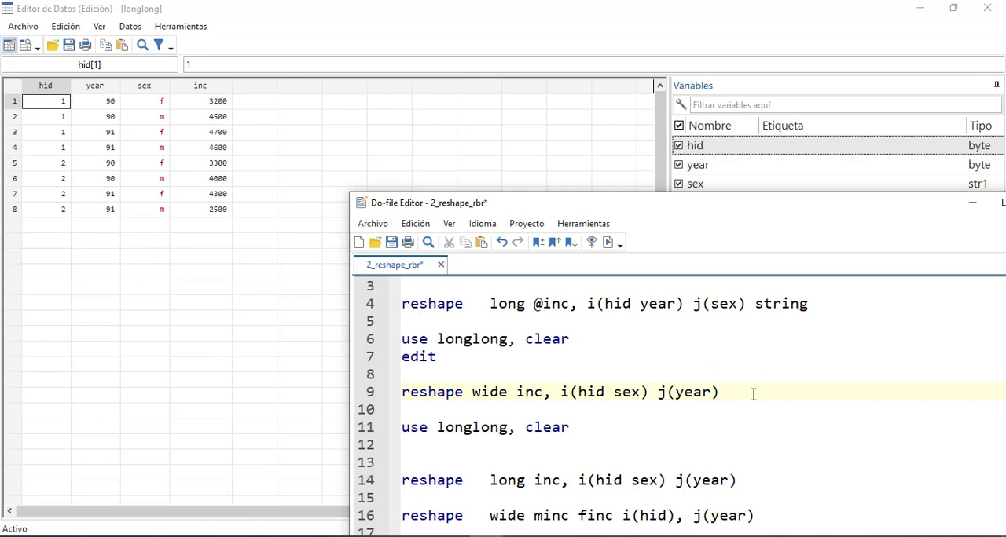
pyautogui.moveTo(747, 391); pyautogui.dragTo(391, 391)
pyautogui.hotkey('ctrl', 'c')
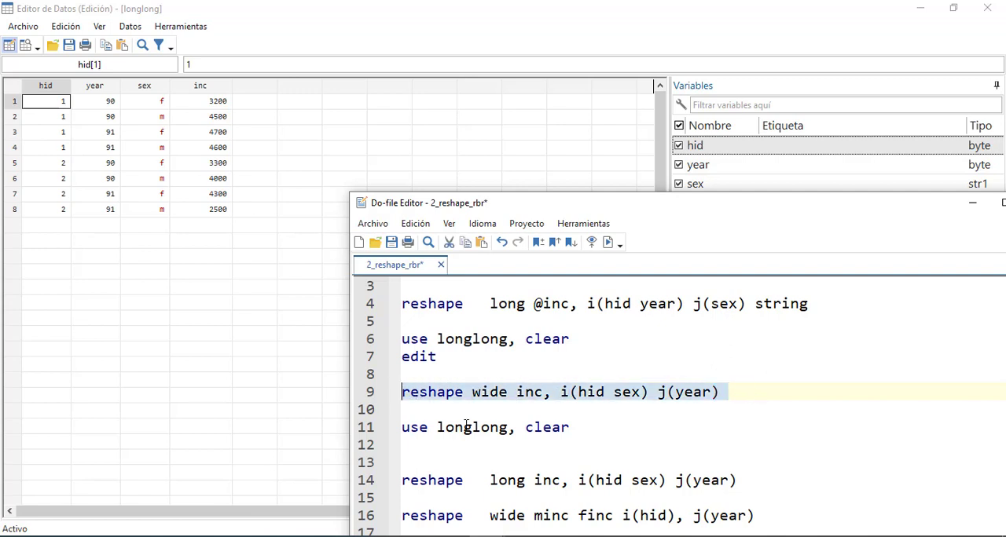
pyautogui.click(415, 412)
pyautogui.hotkey('ctrl', 'v')
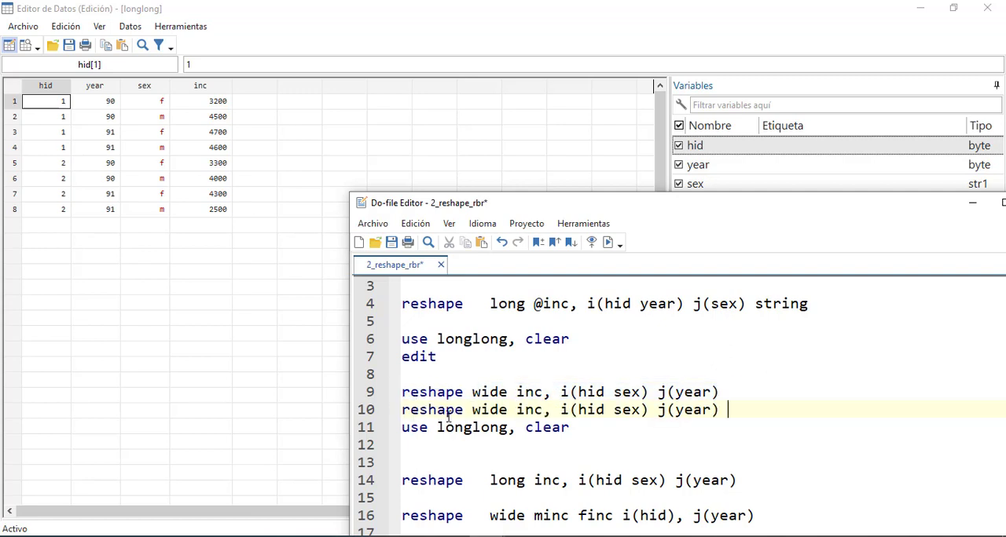
pyautogui.click(516, 409)
pyautogui.write('@')
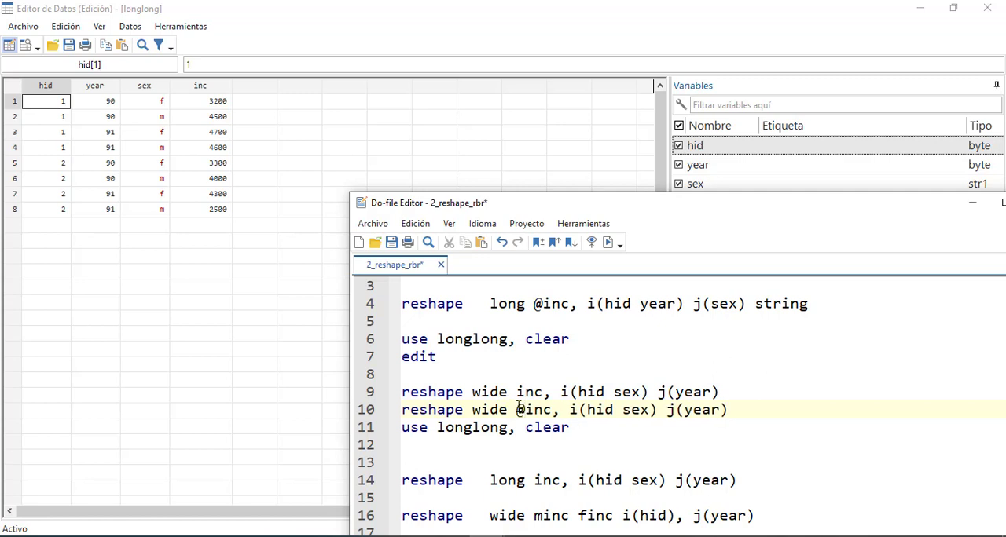
pyautogui.click(728, 391)
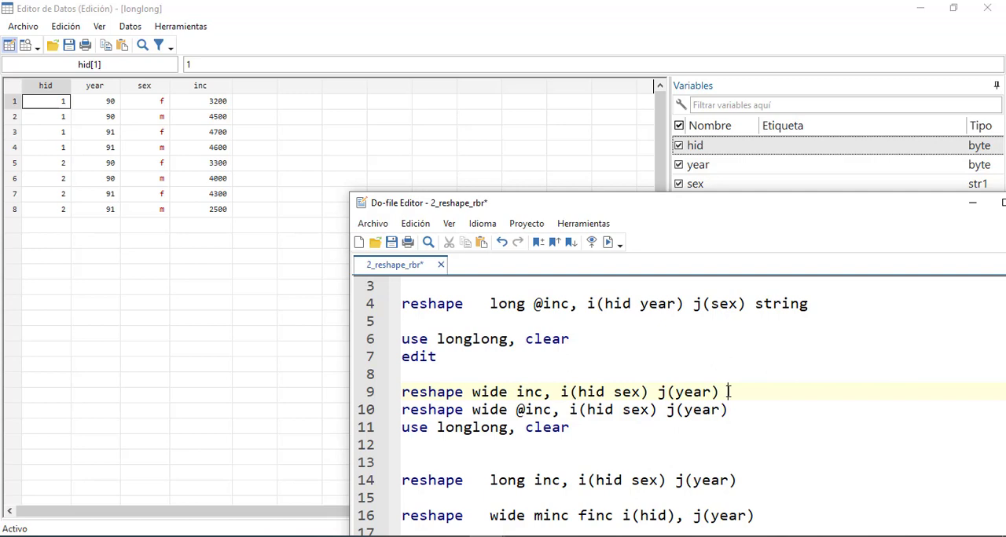
pyautogui.press('Return')
pyautogui.scroll(-1, 739, 404)
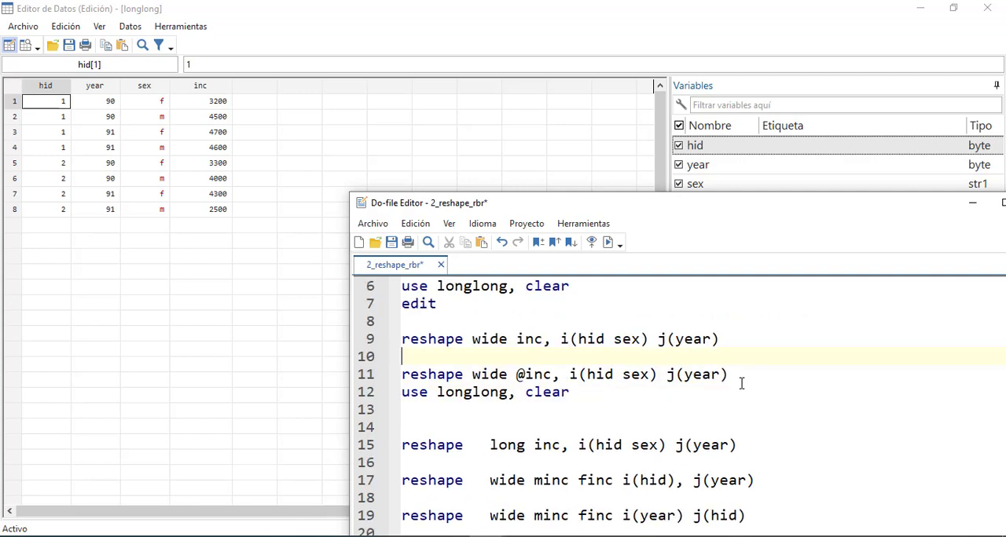
pyautogui.moveTo(737, 375); pyautogui.dragTo(396, 380)
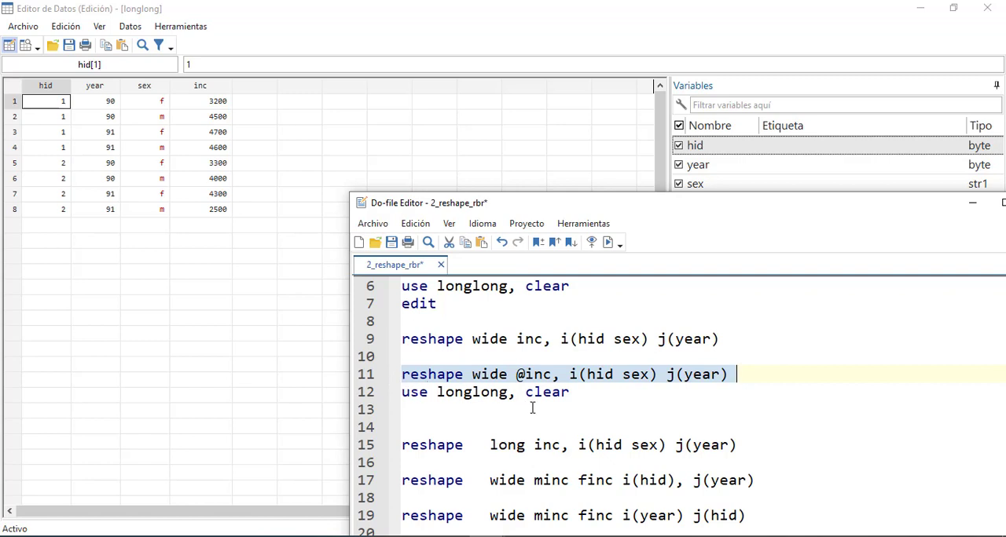
pyautogui.scroll(2, 540, 403)
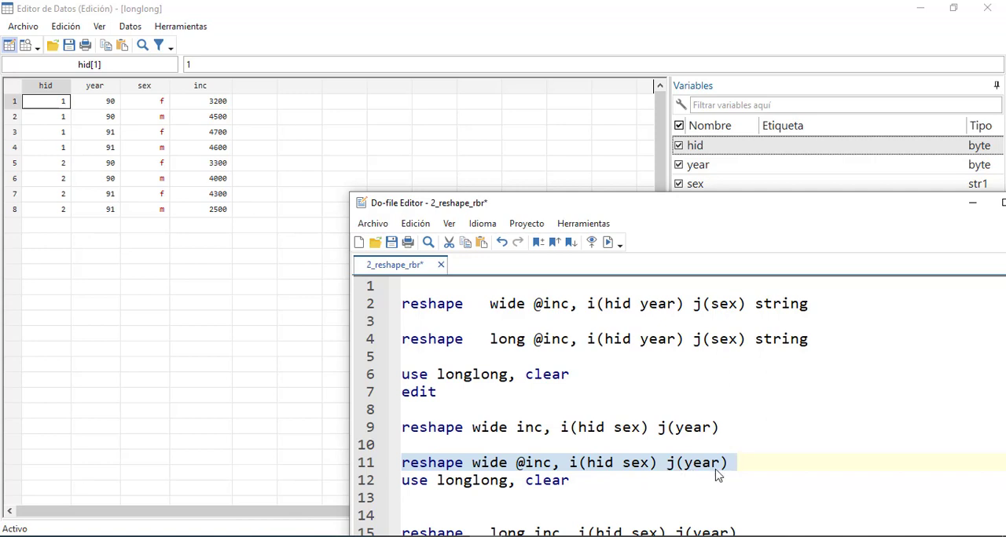
pyautogui.click(650, 463)
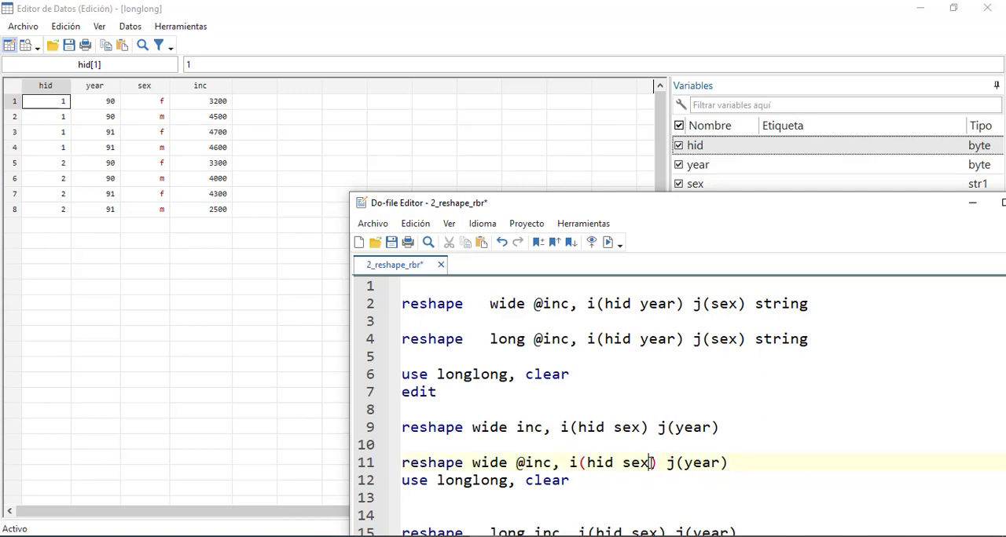
pyautogui.press('BackSpace')
pyautogui.press('BackSpace')
pyautogui.press('BackSpace')
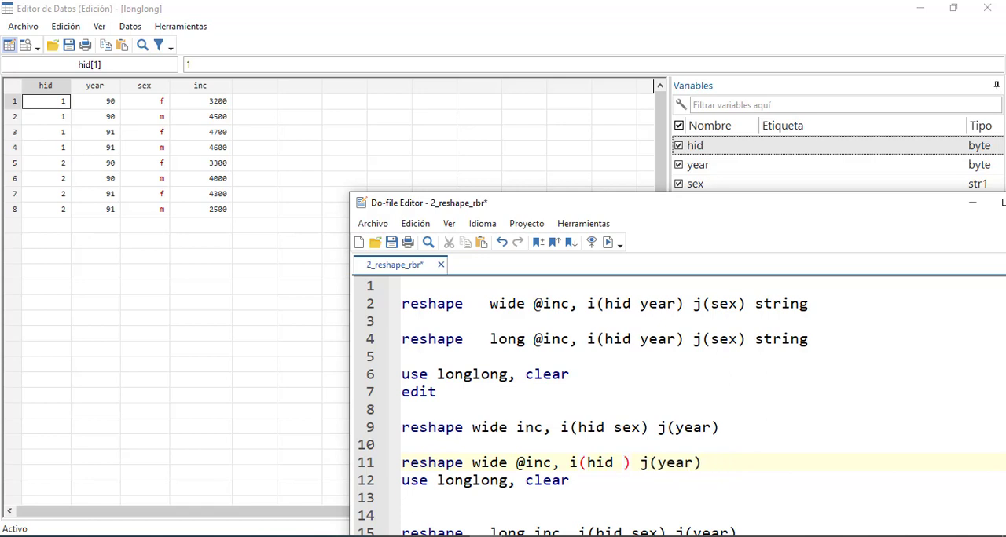
pyautogui.write('yea')
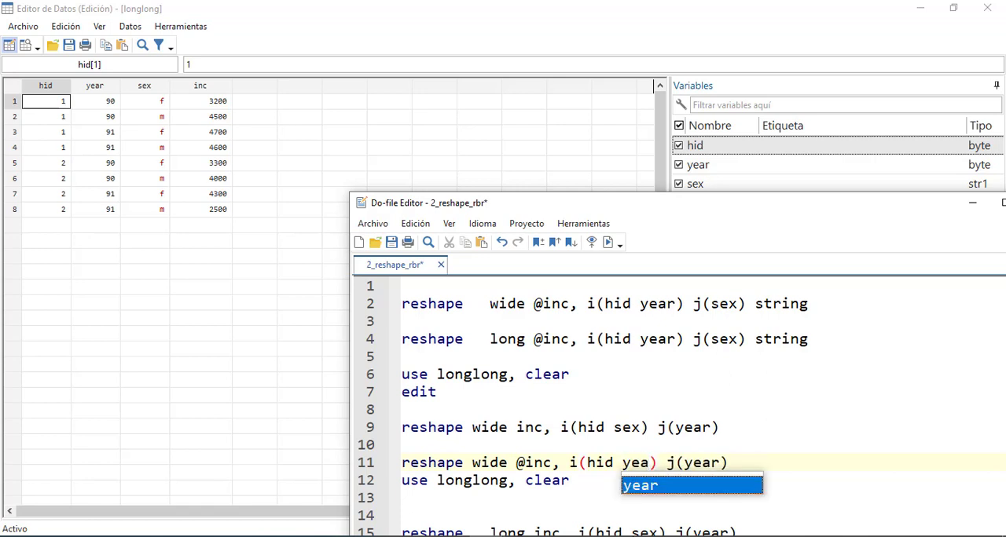
pyautogui.write('r')
# Change the j() option of that line to j(sex), run it and review the output in the main Stata window
pyautogui.click(712, 464)
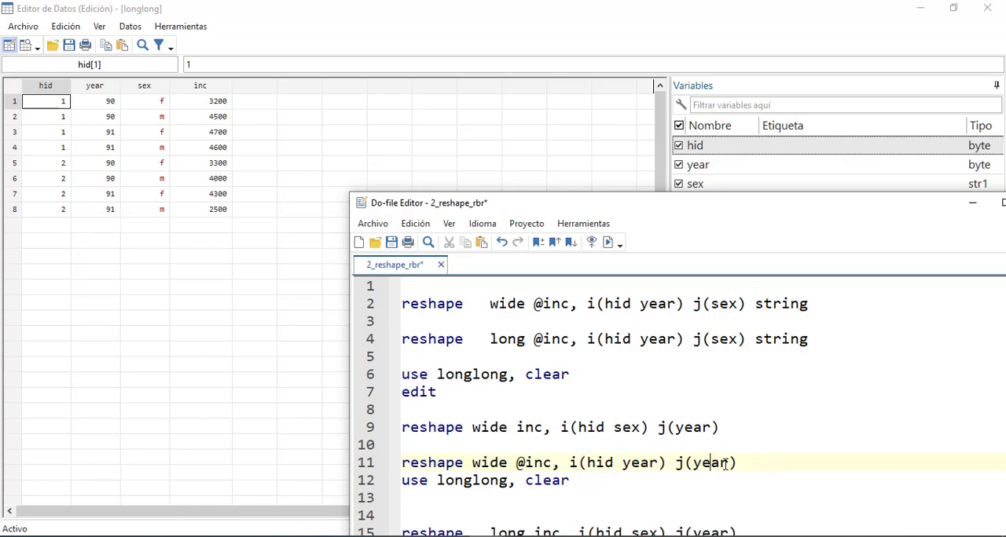
pyautogui.doubleClick(712, 463)
pyautogui.write('se')
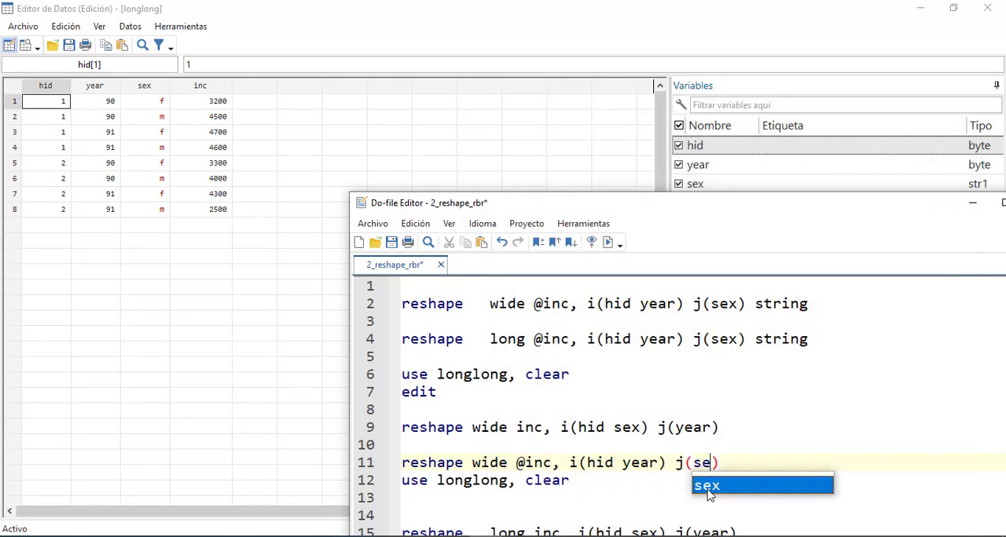
pyautogui.doubleClick(710, 487)
pyautogui.click(738, 466)
pyautogui.moveTo(739, 466); pyautogui.dragTo(358, 464)
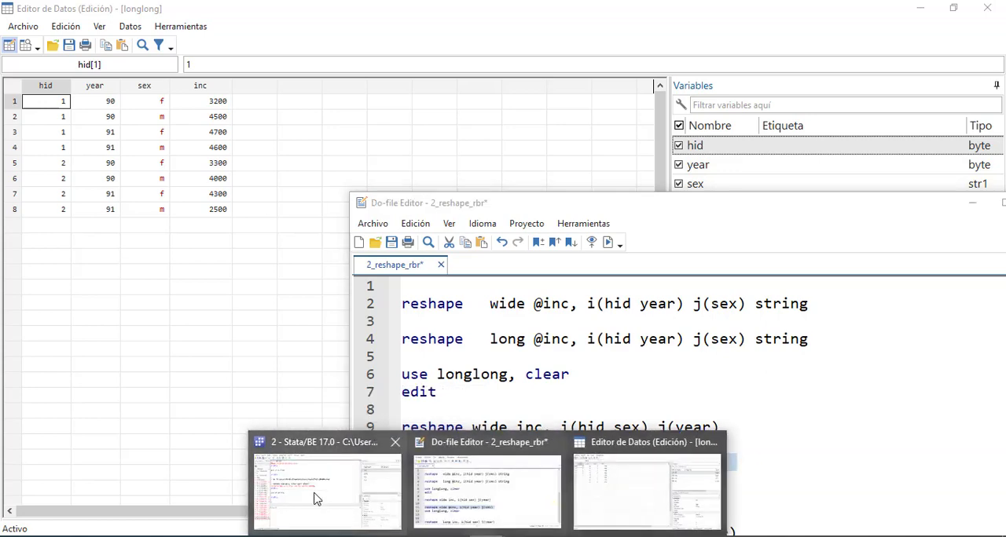
pyautogui.click(311, 487)
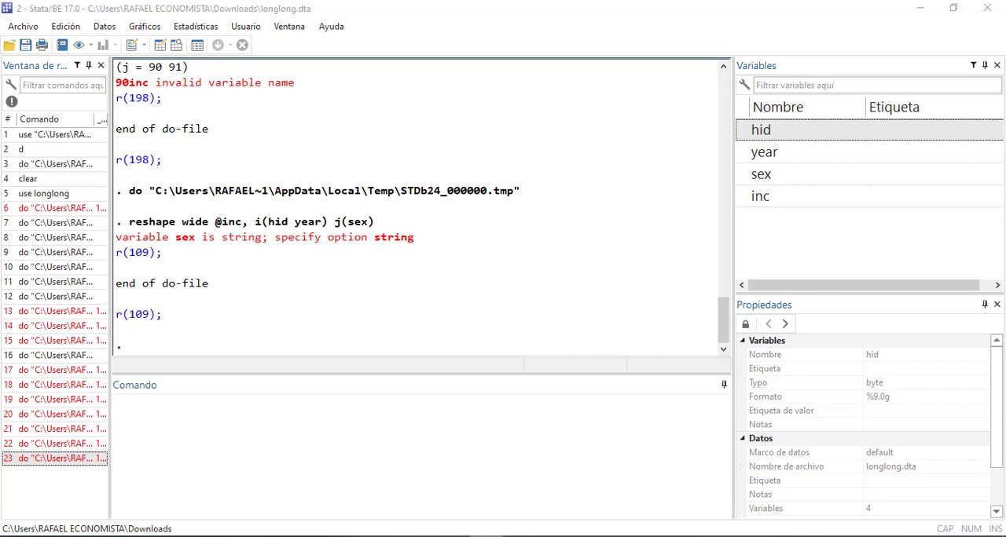
pyautogui.moveTo(488, 535)
pyautogui.click(494, 483)
pyautogui.click(748, 462)
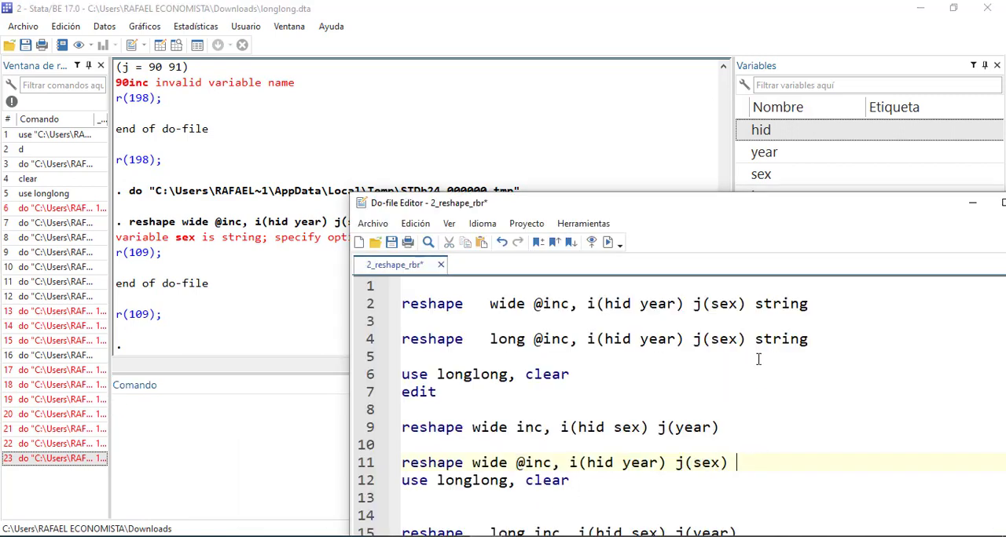
pyautogui.moveTo(756, 341); pyautogui.dragTo(835, 332)
pyautogui.hotkey('ctrl', 'c')
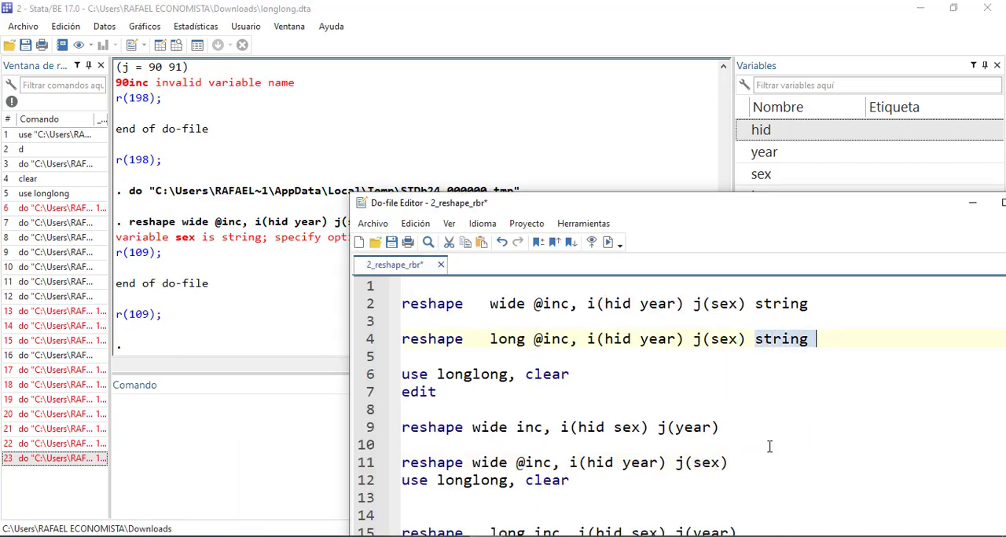
pyautogui.click(729, 460)
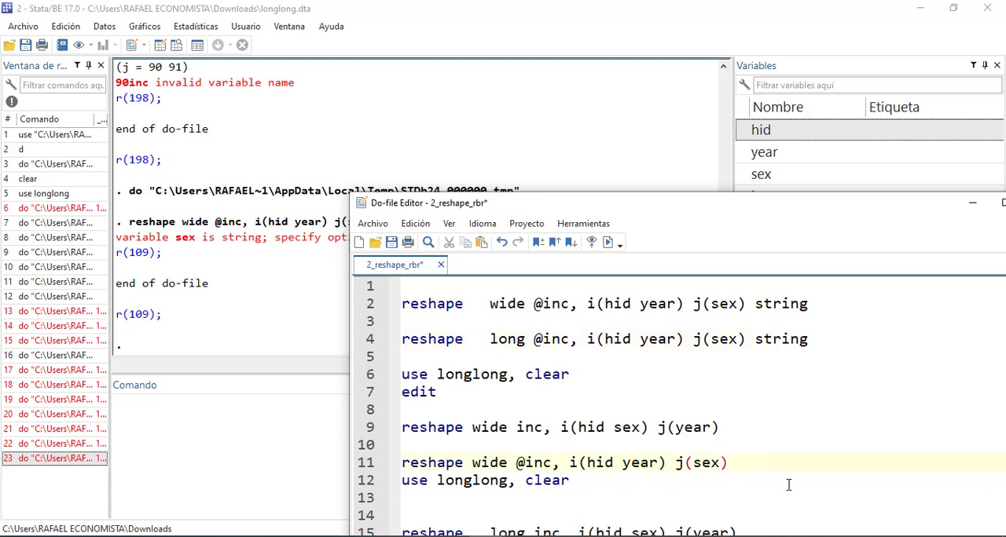
pyautogui.hotkey('ctrl', 'v')
pyautogui.moveTo(810, 463); pyautogui.dragTo(387, 462)
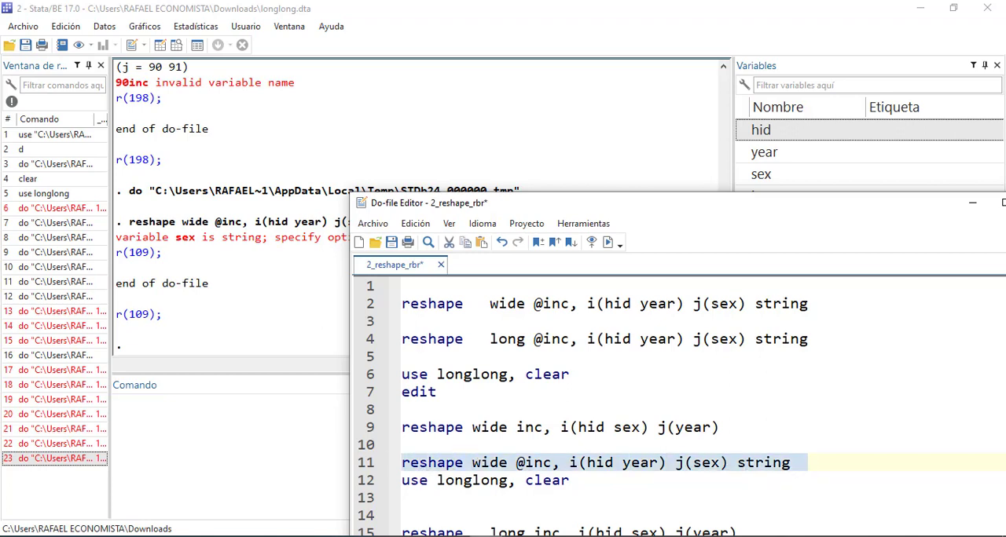
pyautogui.moveTo(463, 536)
pyautogui.click(594, 499)
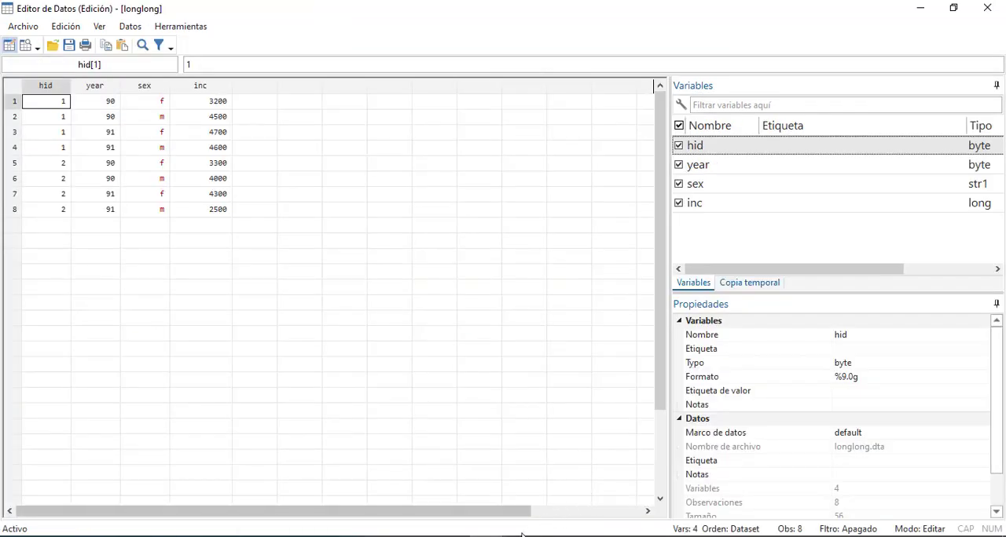
pyautogui.moveTo(628, 503)
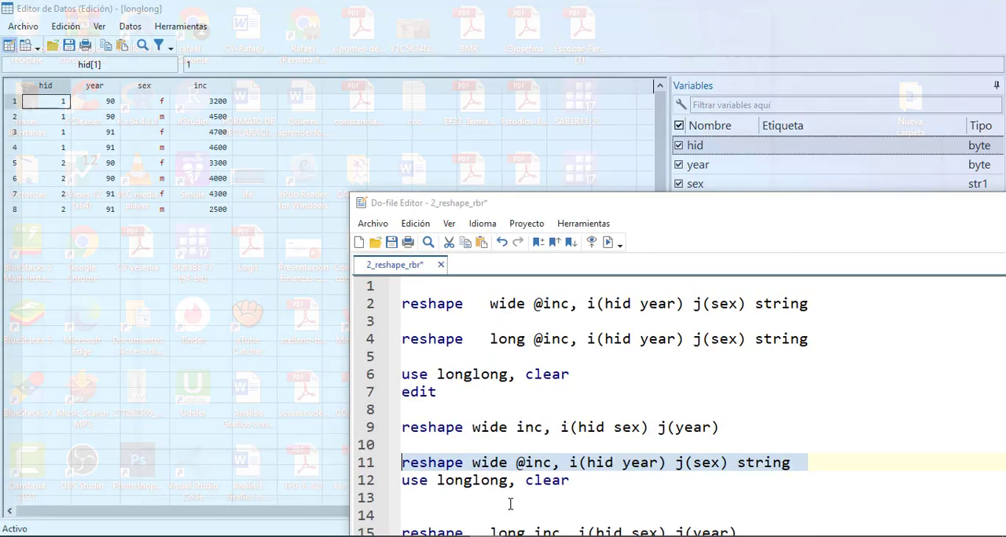
pyautogui.click(510, 506)
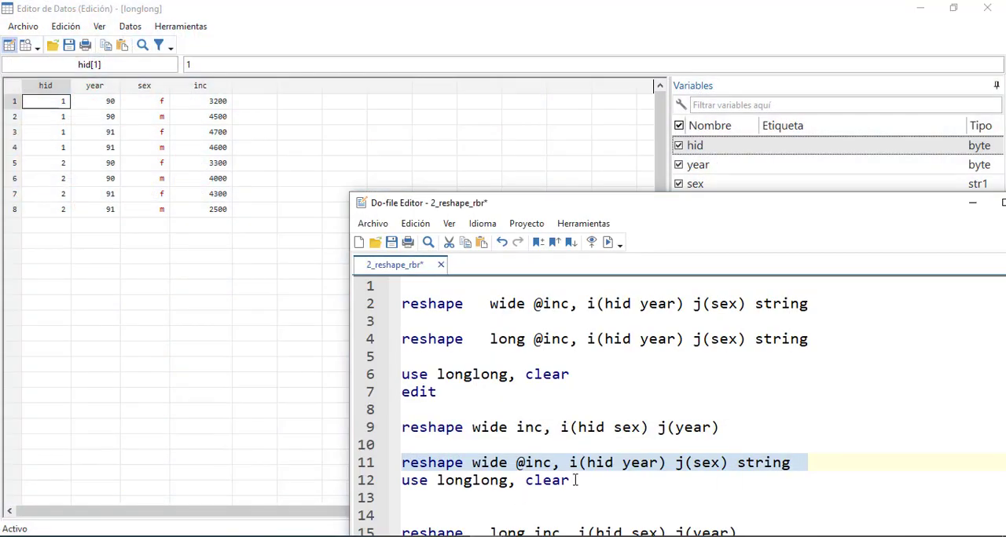
pyautogui.hotkey('ctrl', 'd')
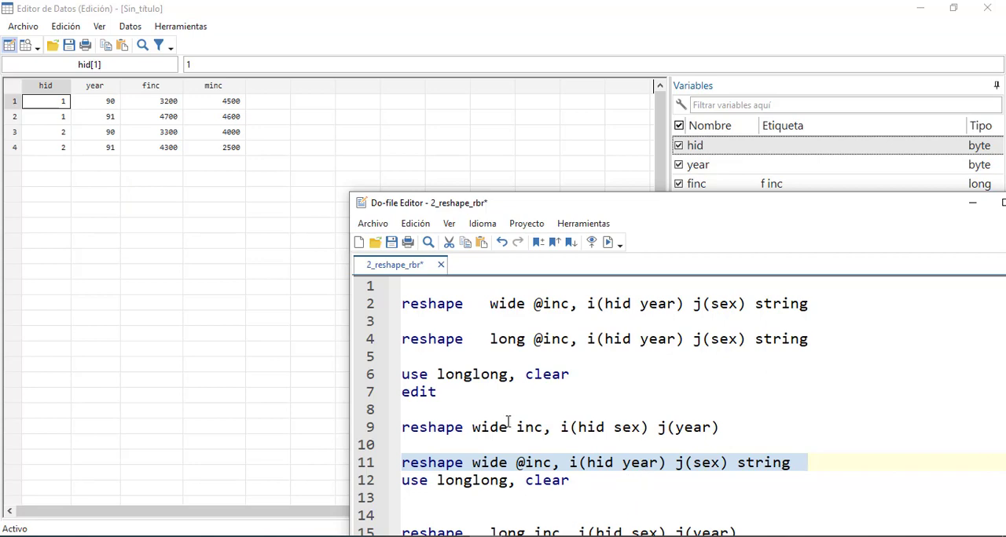
# Examine the reshaped dataset and the long-to-wide summary of the sex and inc variables in the main Stata window
pyautogui.scroll(-4, 567, 475)
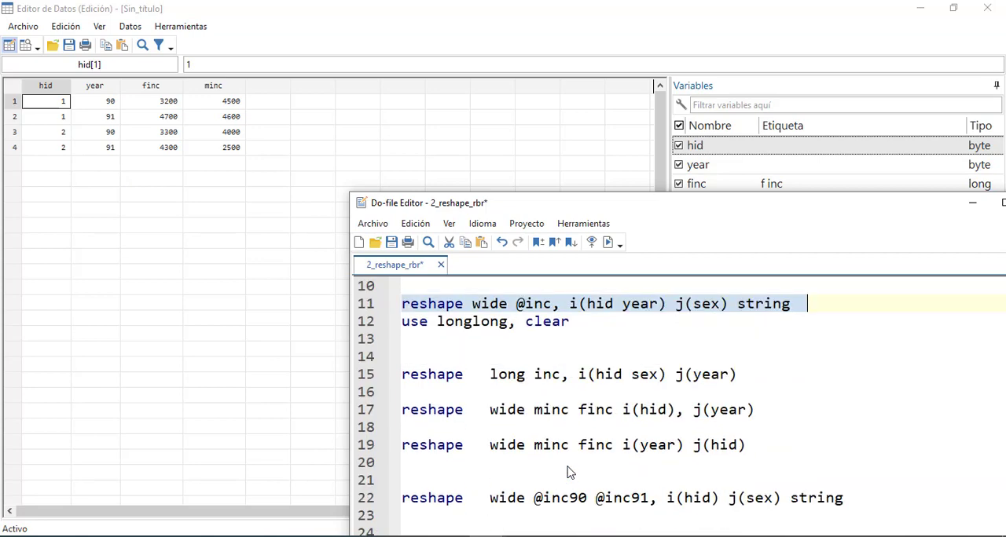
pyautogui.scroll(4, 570, 472)
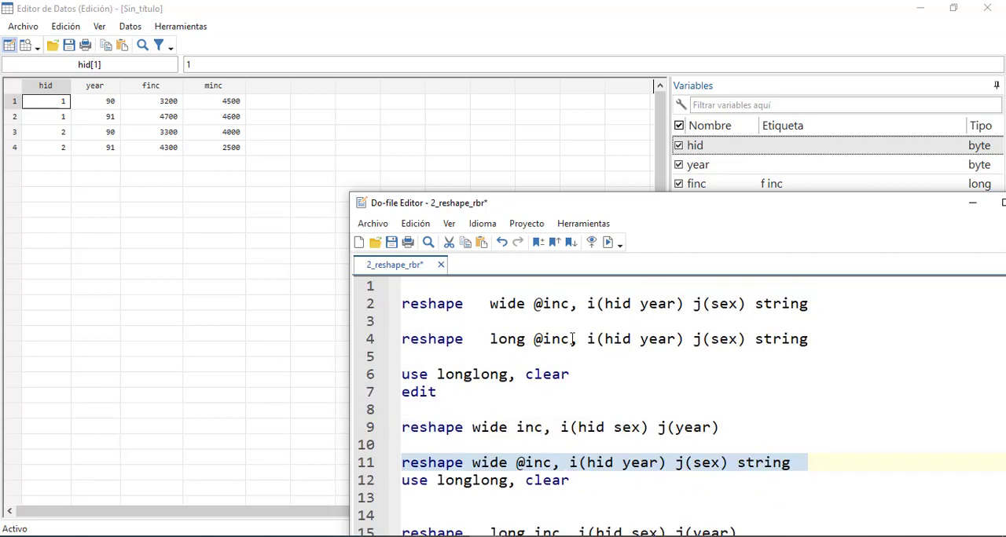
pyautogui.moveTo(717, 206); pyautogui.dragTo(663, 178)
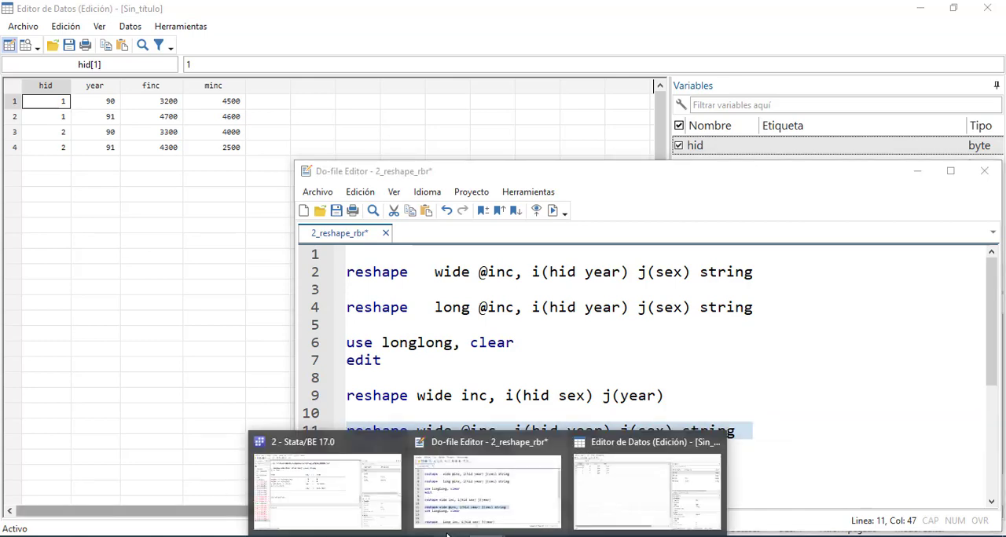
pyautogui.click(353, 489)
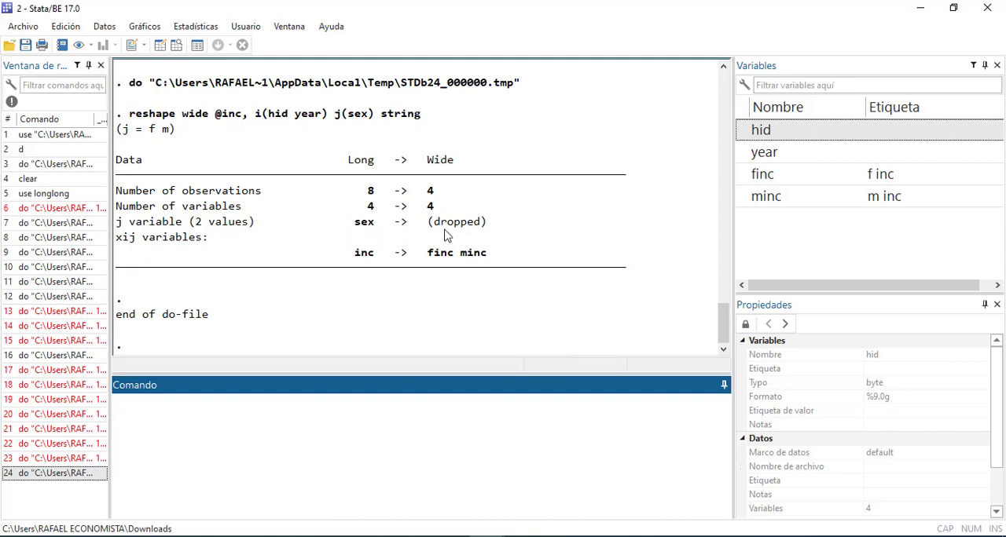
pyautogui.moveTo(428, 253); pyautogui.dragTo(505, 254)
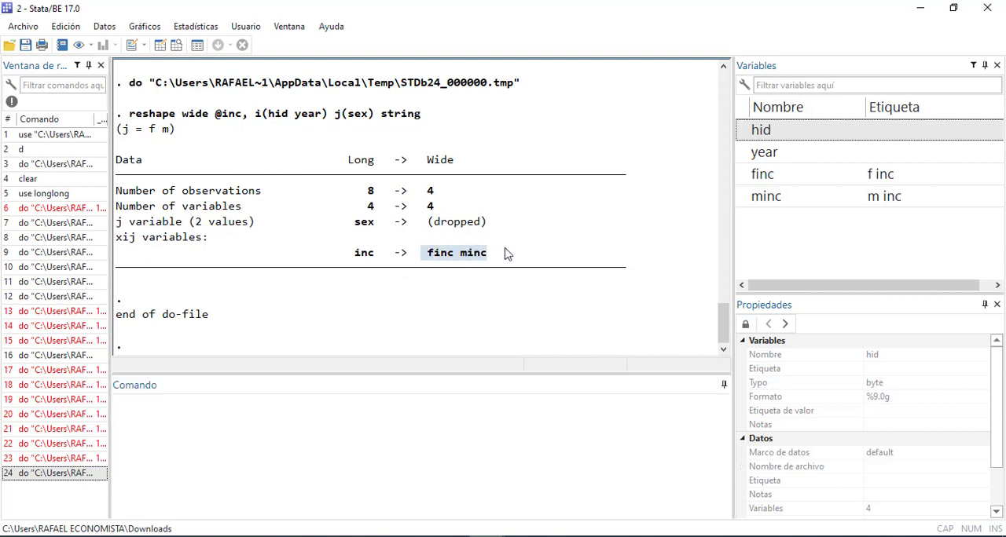
pyautogui.doubleClick(362, 224)
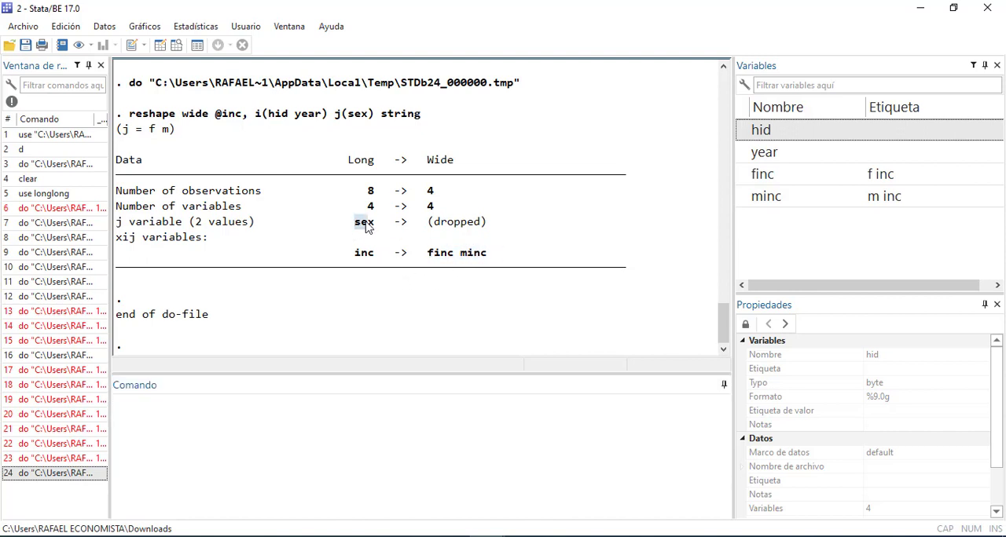
pyautogui.moveTo(430, 256); pyautogui.dragTo(473, 254)
# Switch to the class slides clase 3180409_print.pdf in Adobe Acrobat Pro at the regression analysis section
pyautogui.click(452, 462)
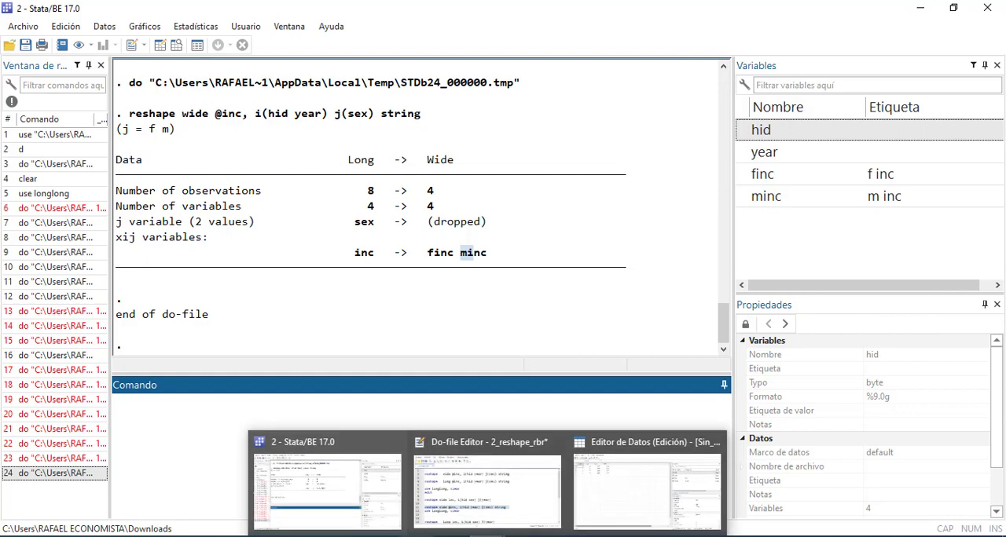
pyautogui.click(417, 536)
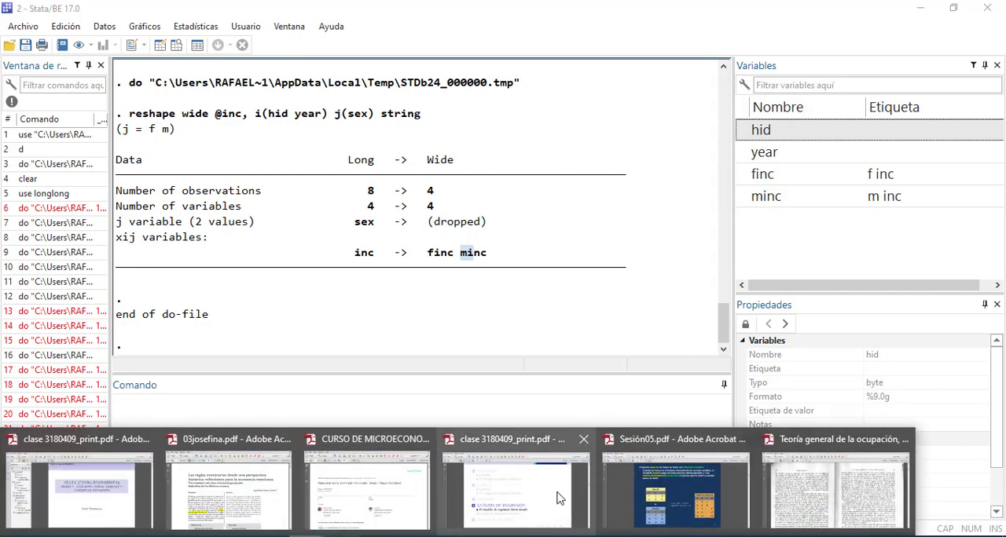
pyautogui.click(531, 481)
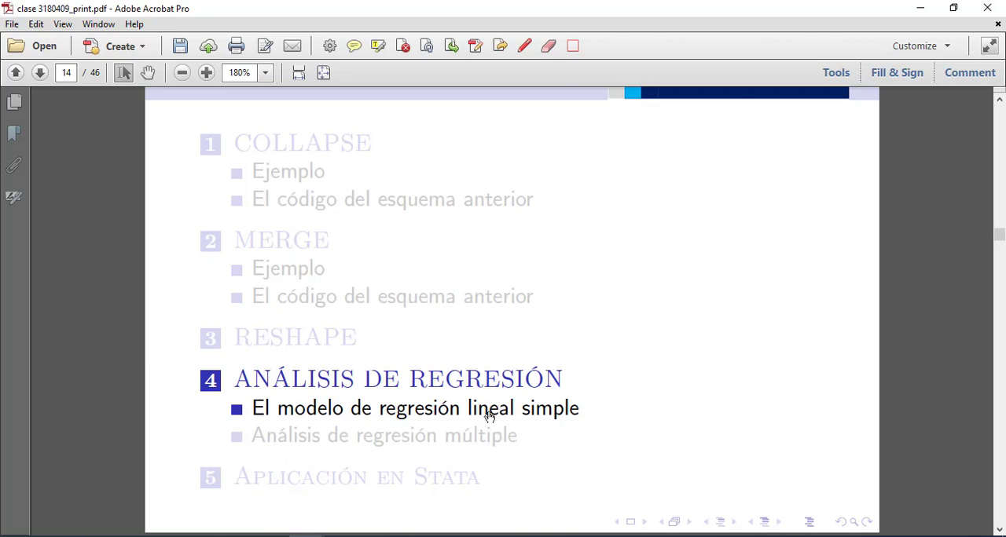
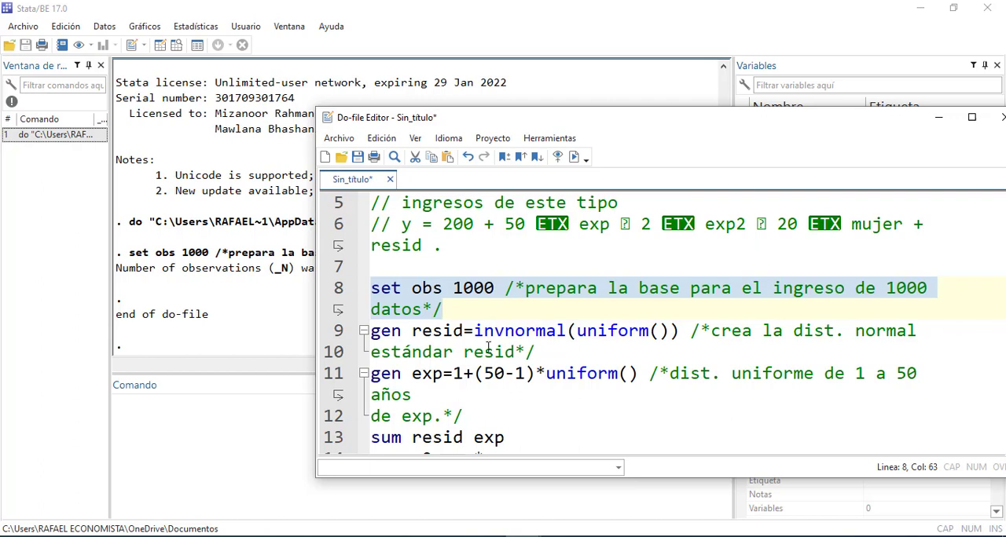
# Run only the do-file command gen resid=invnormal(uniform()) together with its comment
pyautogui.moveTo(475, 331); pyautogui.dragTo(566, 330)
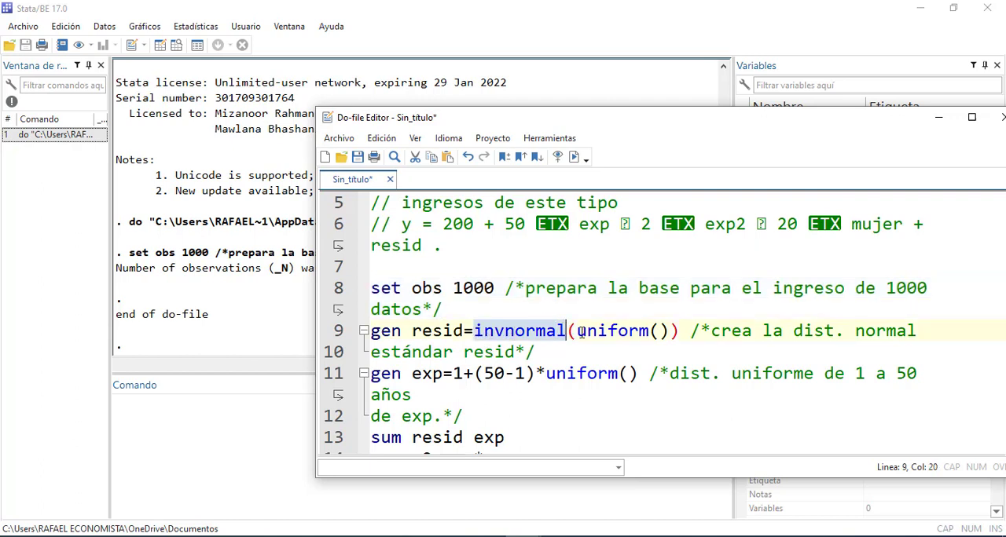
pyautogui.moveTo(579, 331); pyautogui.dragTo(673, 330)
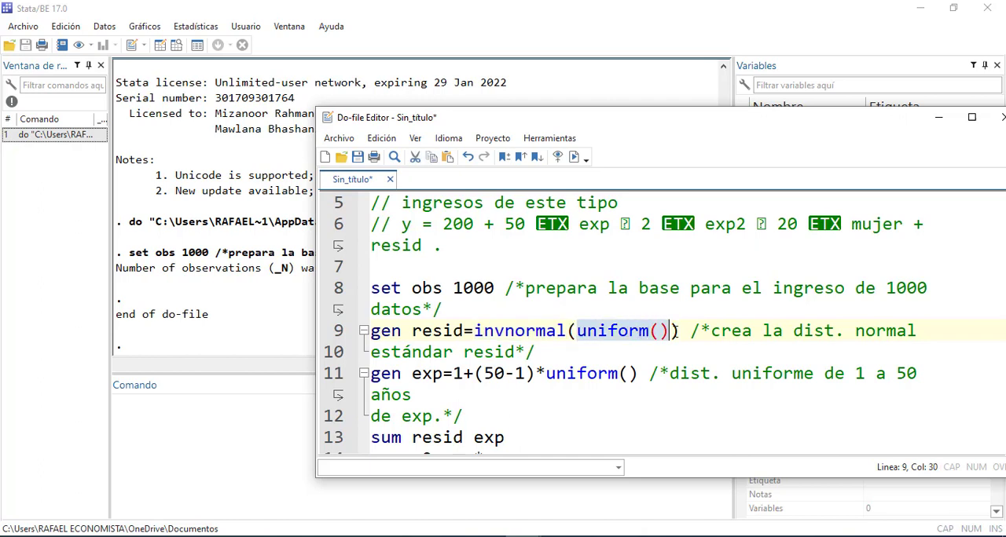
pyautogui.write(')')
pyautogui.moveTo(535, 352); pyautogui.dragTo(368, 330)
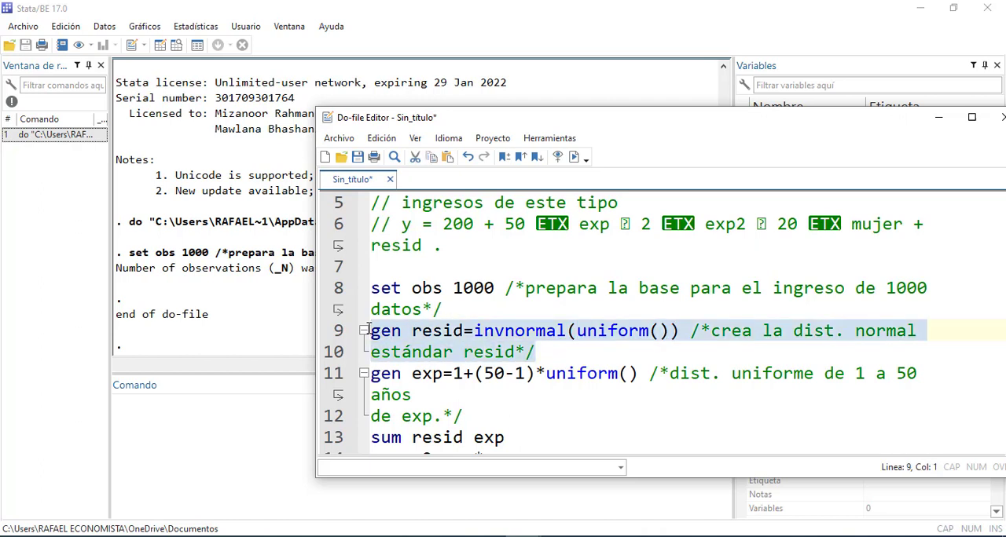
pyautogui.hotkey('ctrl', 'd')
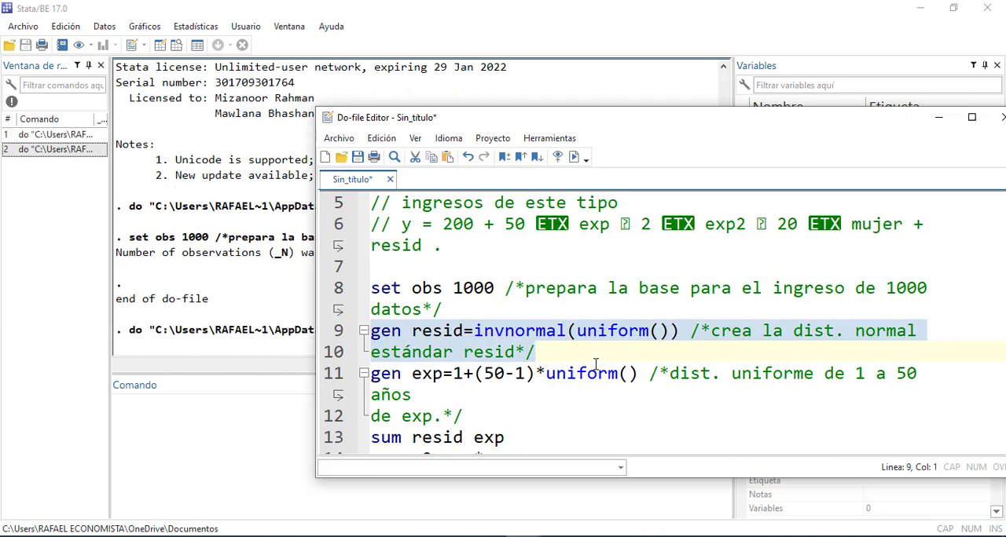
pyautogui.moveTo(686, 126); pyautogui.dragTo(635, 131)
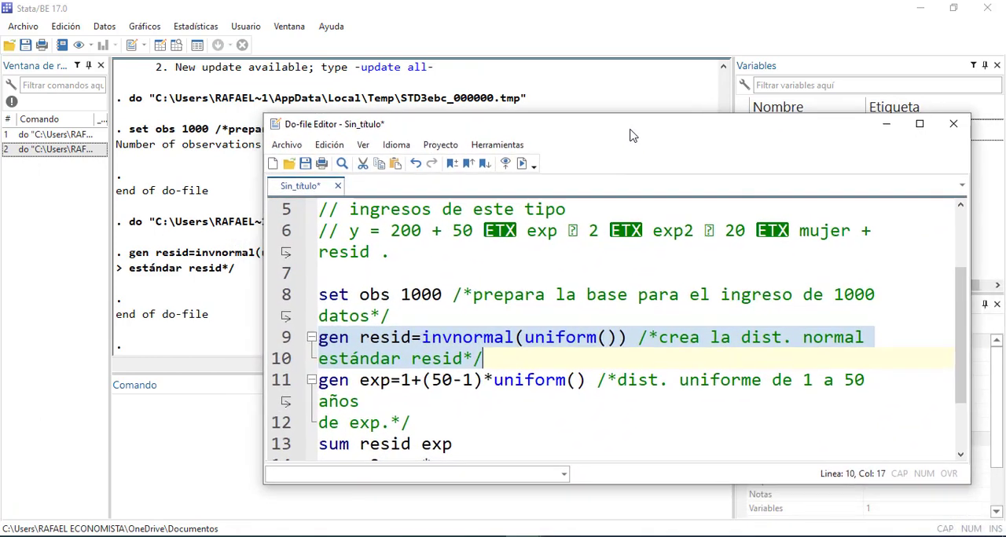
# Insert a blank line after the resid command and run gen exp=1+(50-1)*uniform() with its comment
pyautogui.click(513, 354)
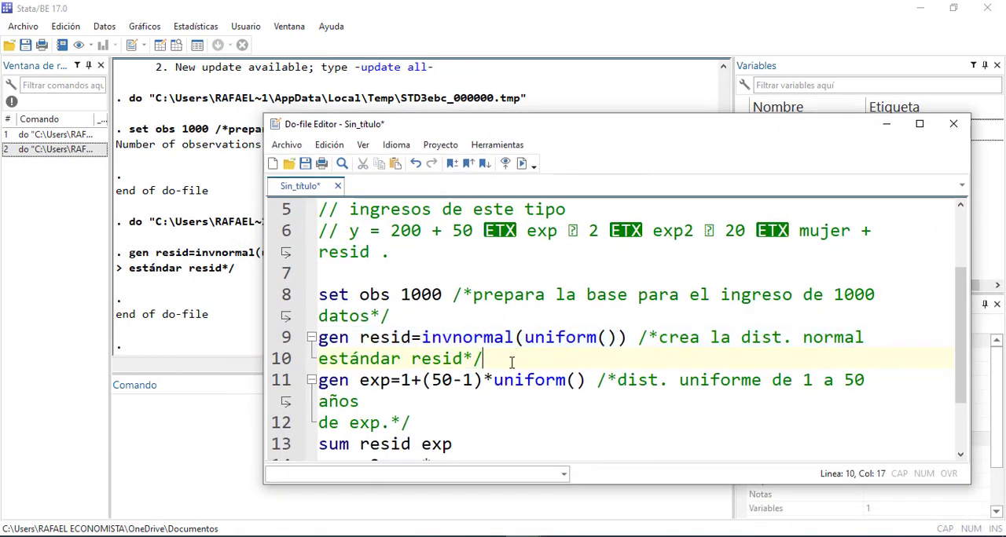
pyautogui.press('Return')
pyautogui.scroll(-1, 505, 344)
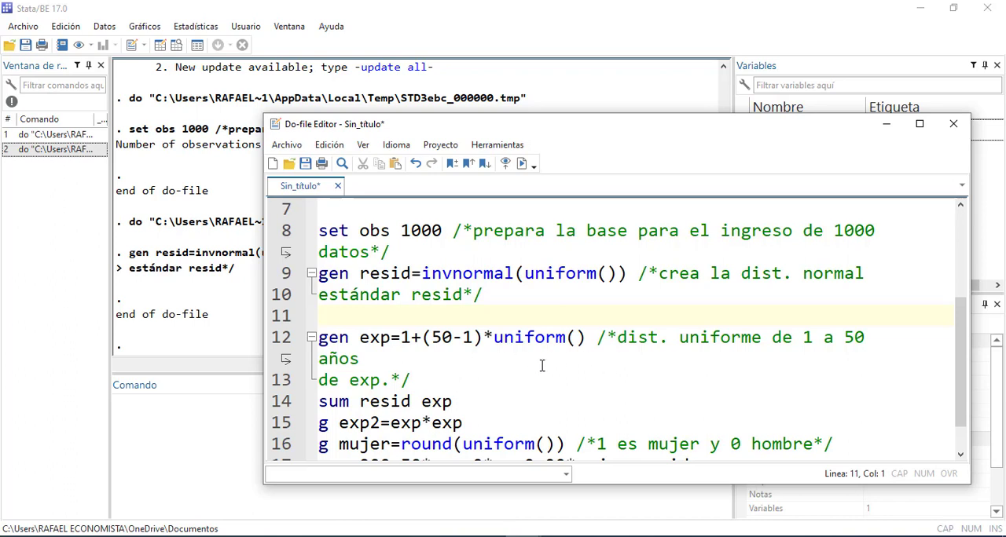
pyautogui.moveTo(423, 379); pyautogui.dragTo(317, 337)
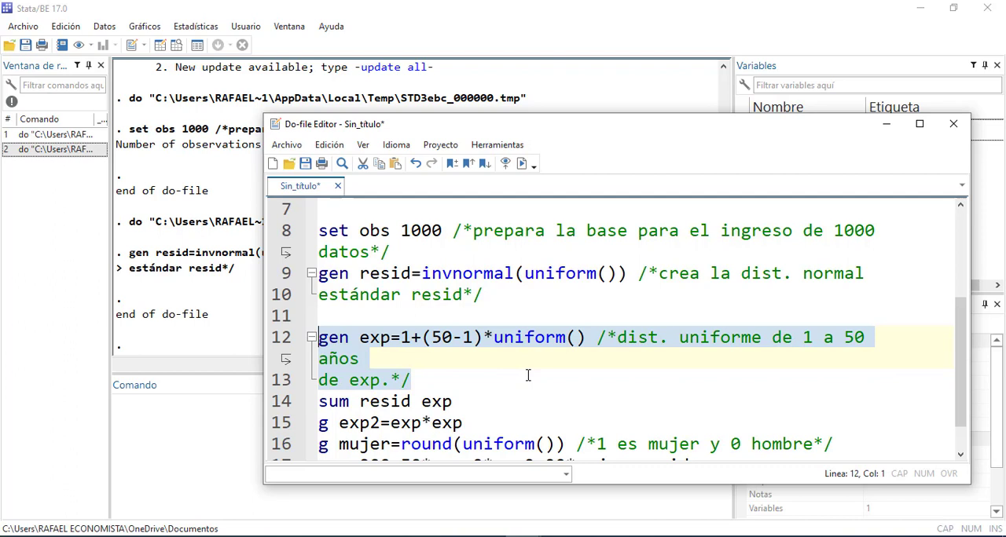
pyautogui.hotkey('ctrl', 'd')
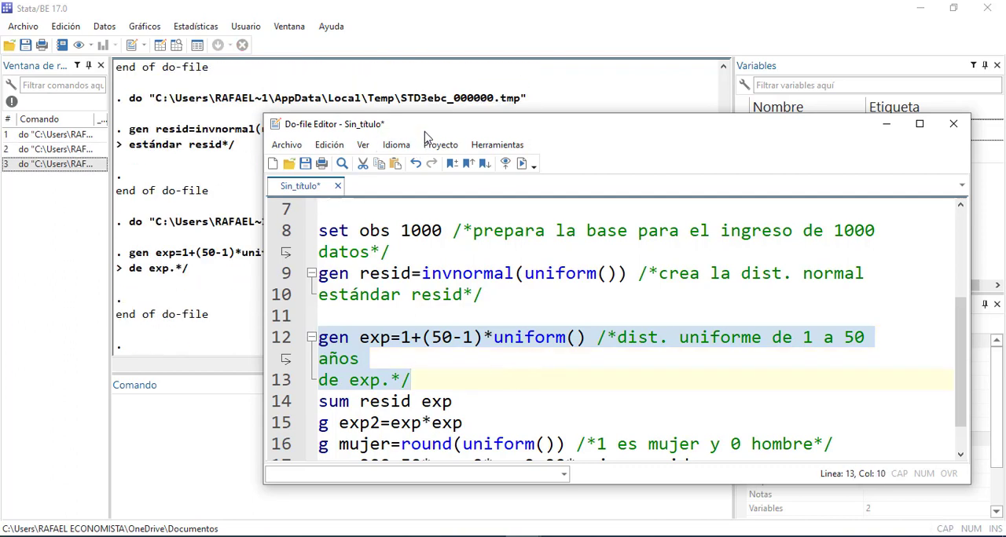
# Inspect the generated resid and exp values in the Data Editor, then minimize it to return to the do-file
pyautogui.moveTo(424, 137); pyautogui.dragTo(482, 149)
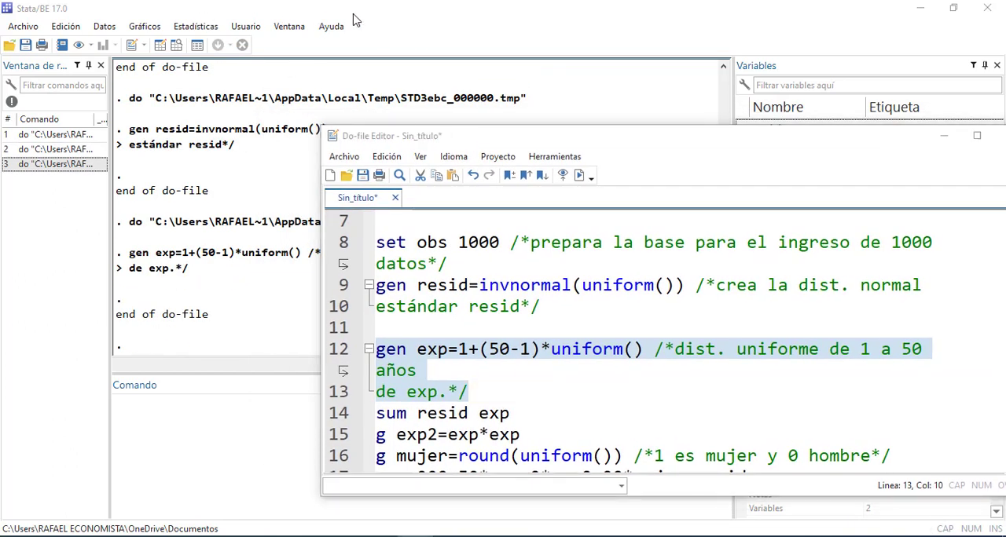
pyautogui.click(159, 50)
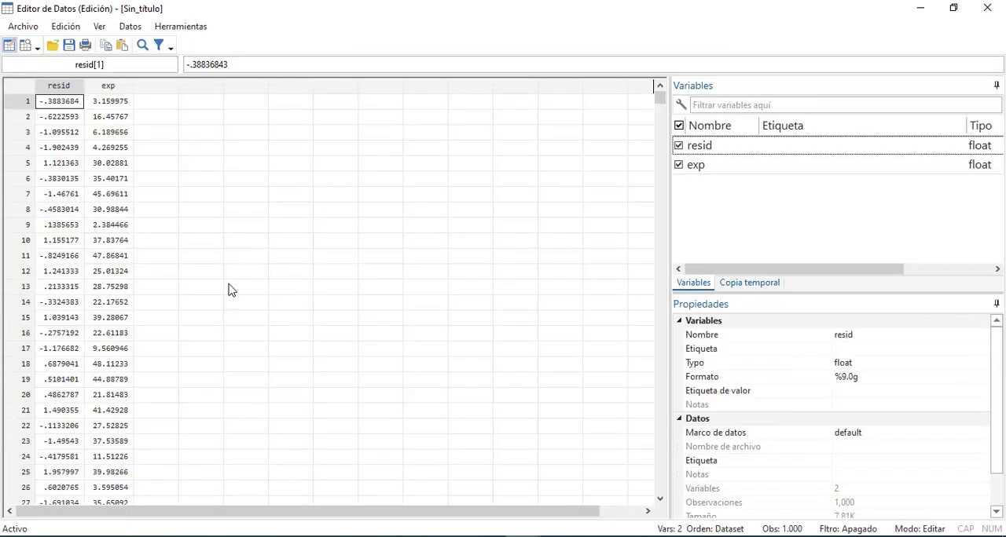
pyautogui.scroll(-10, 129, 259)
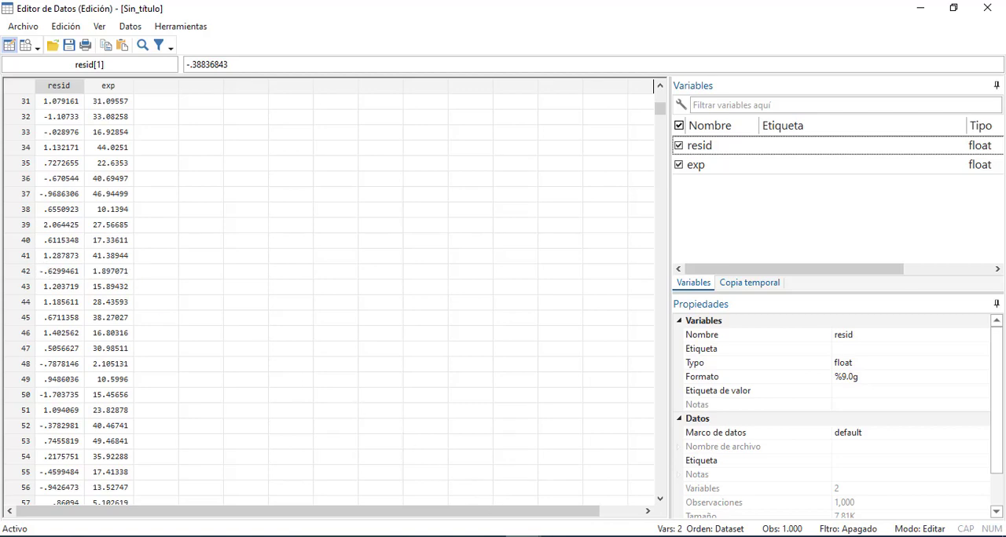
pyautogui.click(530, 522)
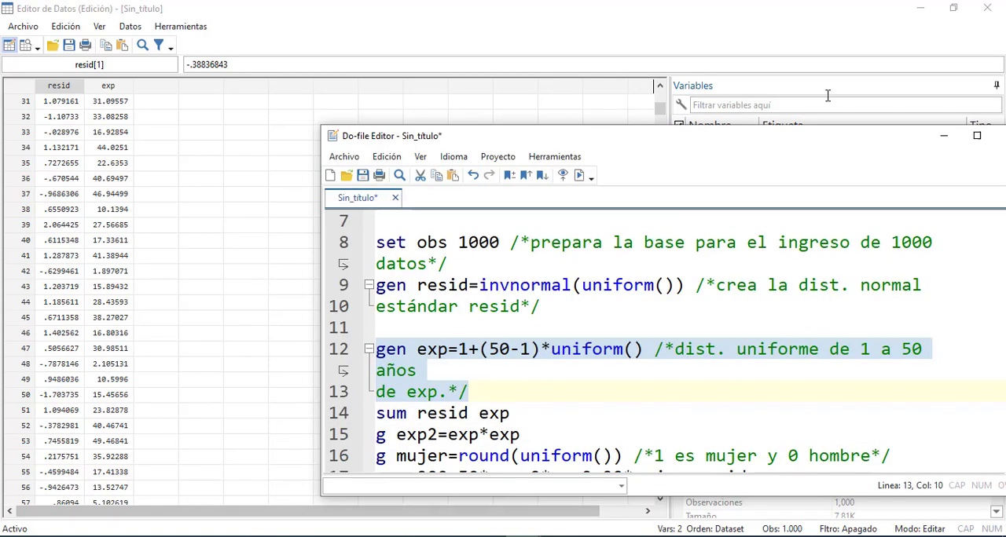
pyautogui.click(920, 9)
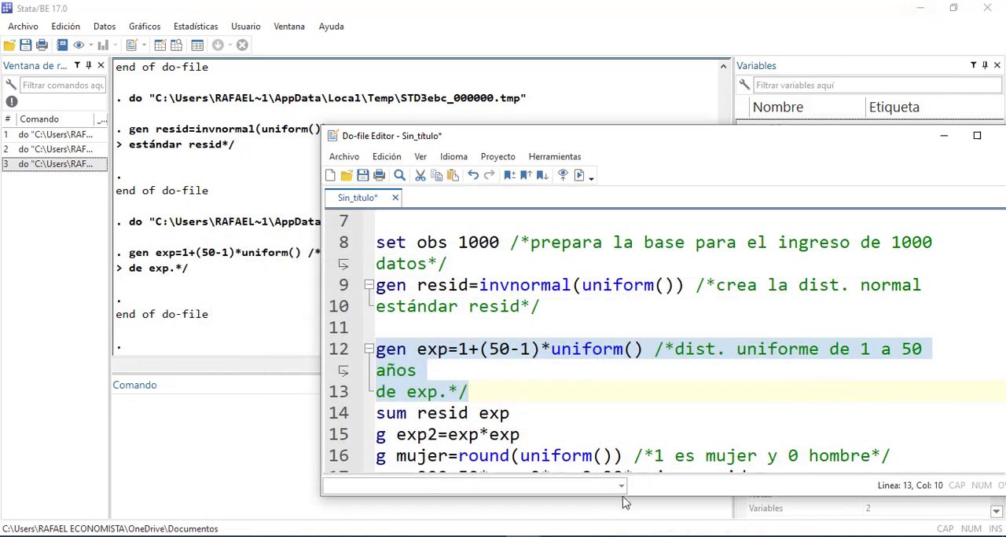
# Run sum resid exp from the do-file, followed by g exp2=exp*exp
pyautogui.scroll(-1, 595, 437)
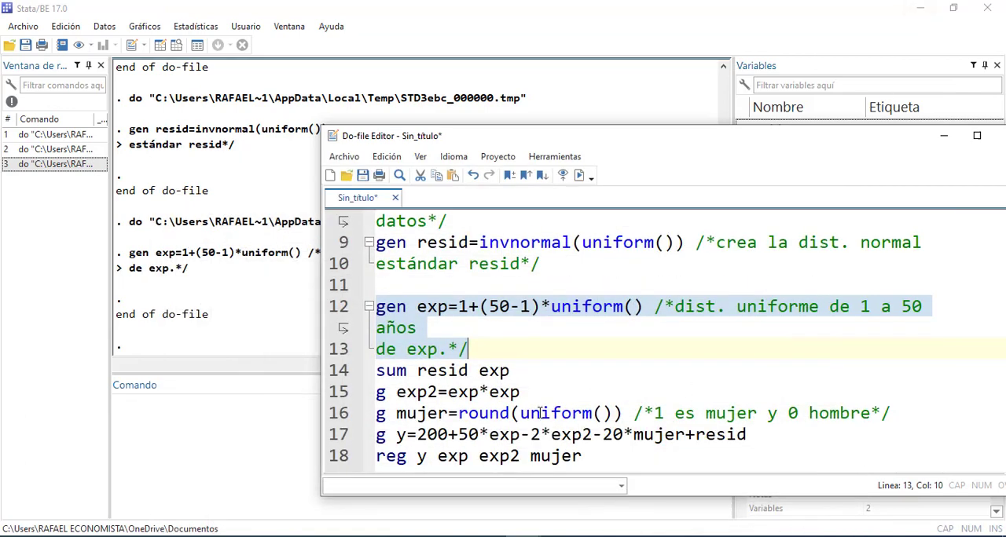
pyautogui.moveTo(512, 370); pyautogui.dragTo(359, 366)
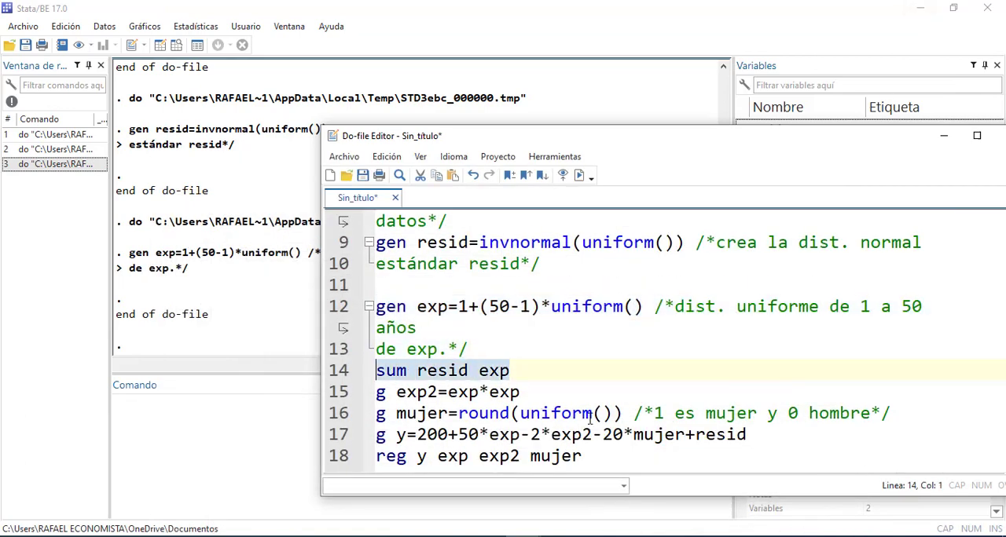
pyautogui.hotkey('ctrl', 'd')
pyautogui.moveTo(716, 146); pyautogui.dragTo(556, 137)
pyautogui.moveTo(486, 386); pyautogui.dragTo(299, 387)
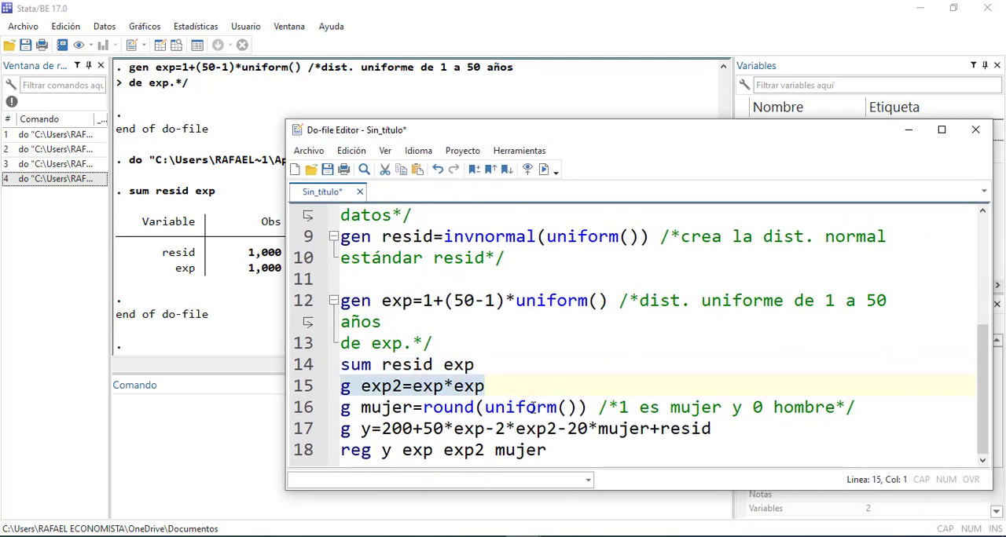
pyautogui.hotkey('ctrl', 'd')
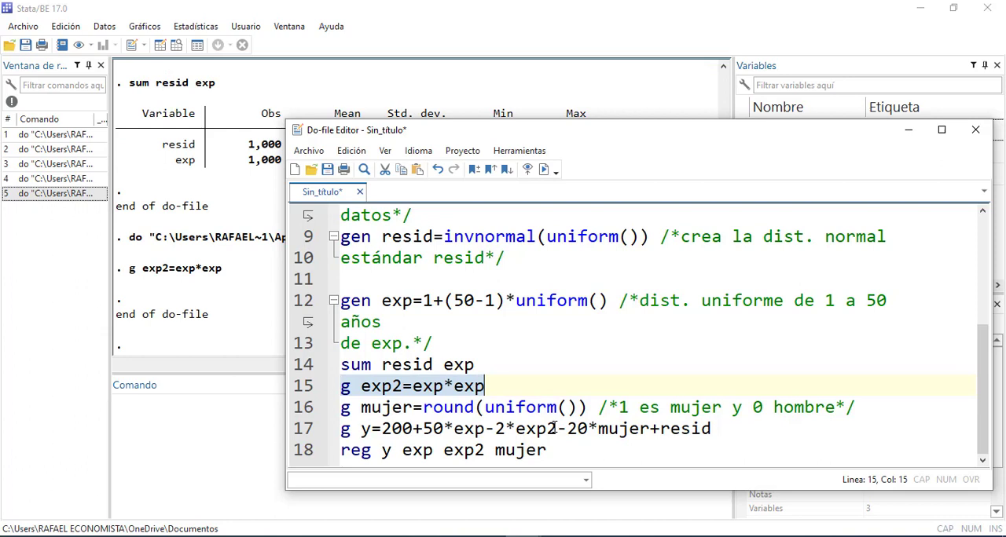
# Run the do-file line g mujer=round(uniform()) with its comment coding 1 as woman and 0 as man
pyautogui.click(556, 428)
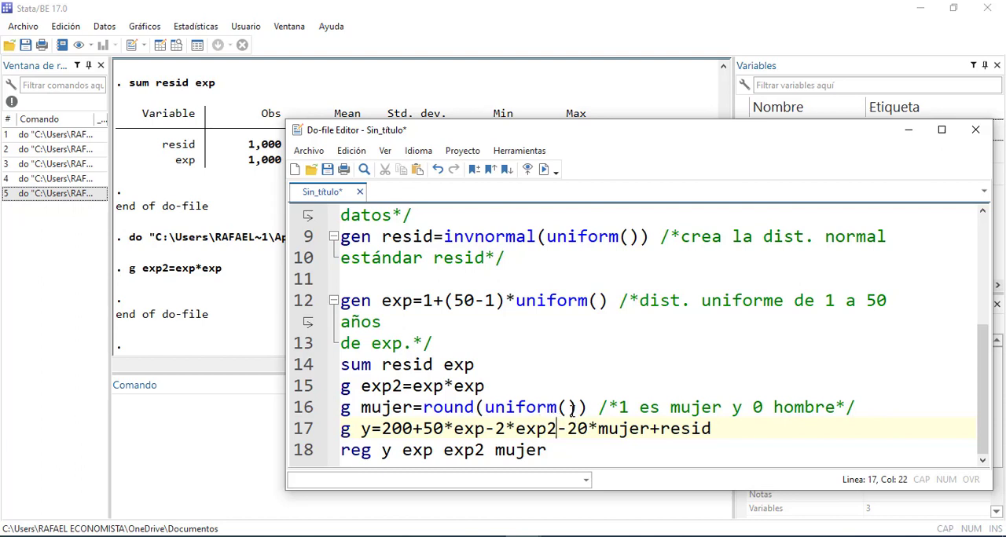
pyautogui.click(568, 407)
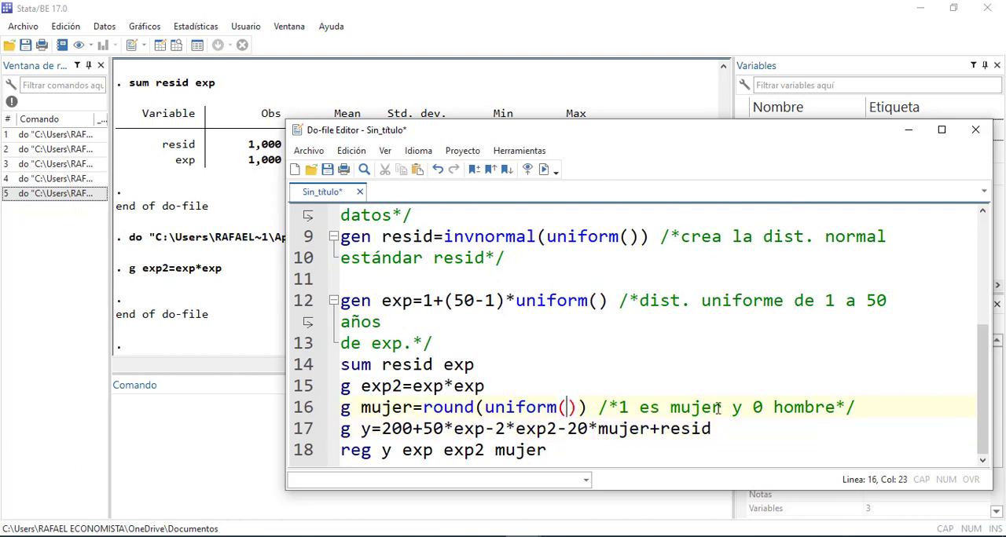
pyautogui.moveTo(893, 407); pyautogui.dragTo(324, 403)
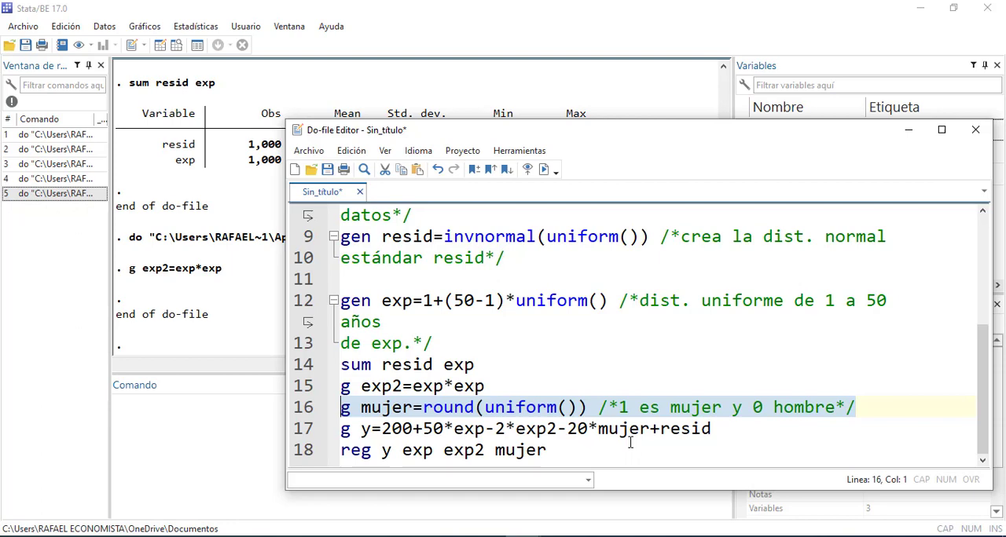
pyautogui.hotkey('ctrl', 'd')
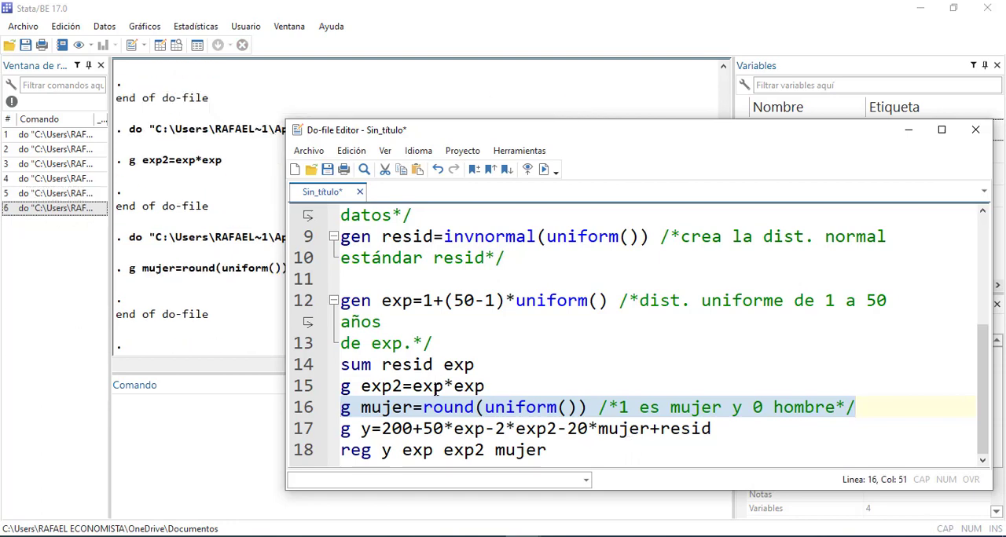
pyautogui.click(134, 46)
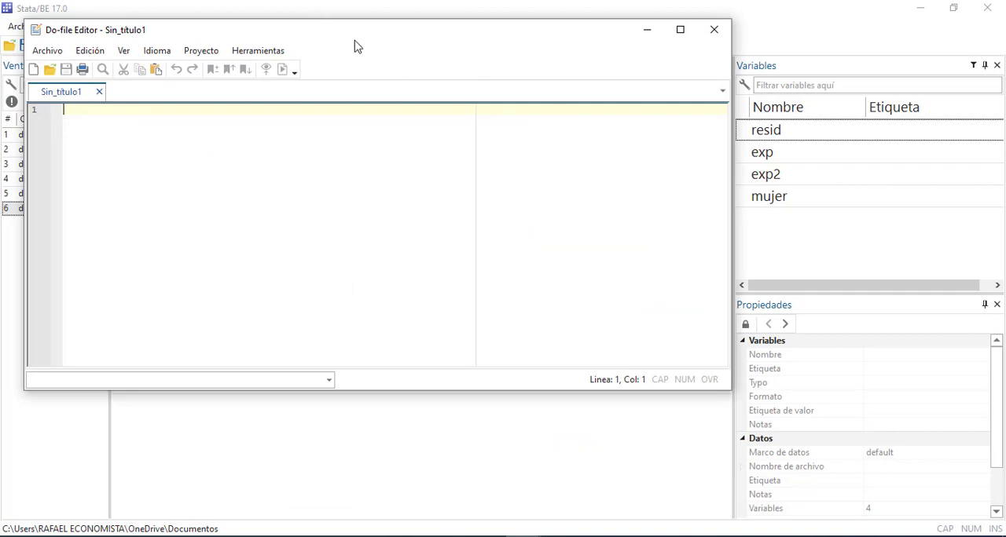
pyautogui.moveTo(359, 35); pyautogui.dragTo(326, 162)
pyautogui.click(680, 155)
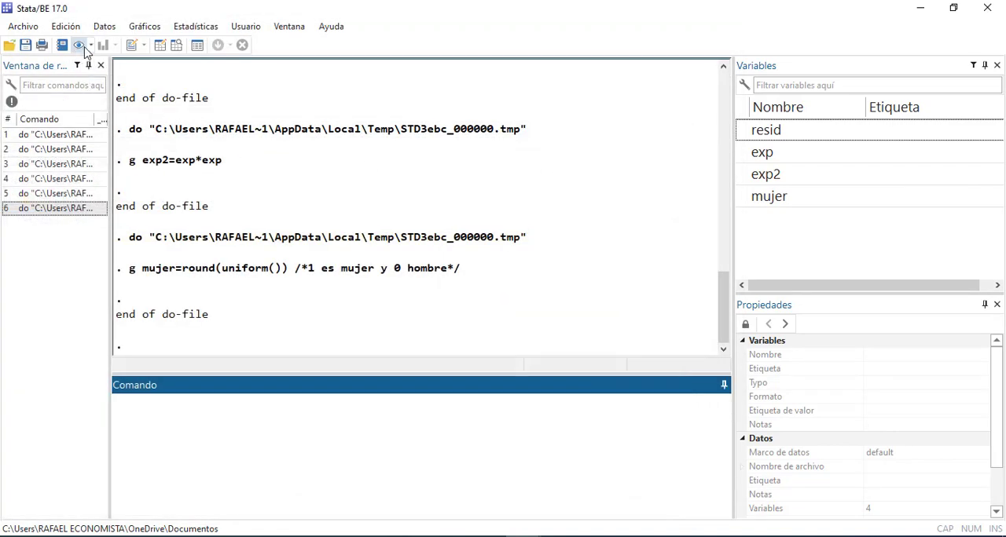
# Check the 0 and 1 values of the mujer column in the Data Editor, then minimize it
pyautogui.click(159, 46)
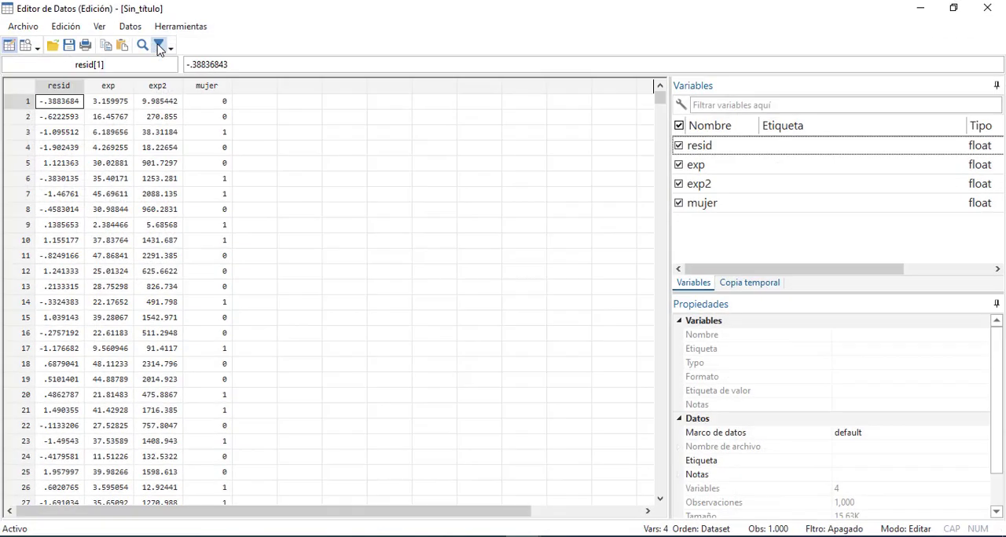
pyautogui.click(211, 122)
pyautogui.click(217, 181)
pyautogui.click(218, 225)
pyautogui.click(216, 240)
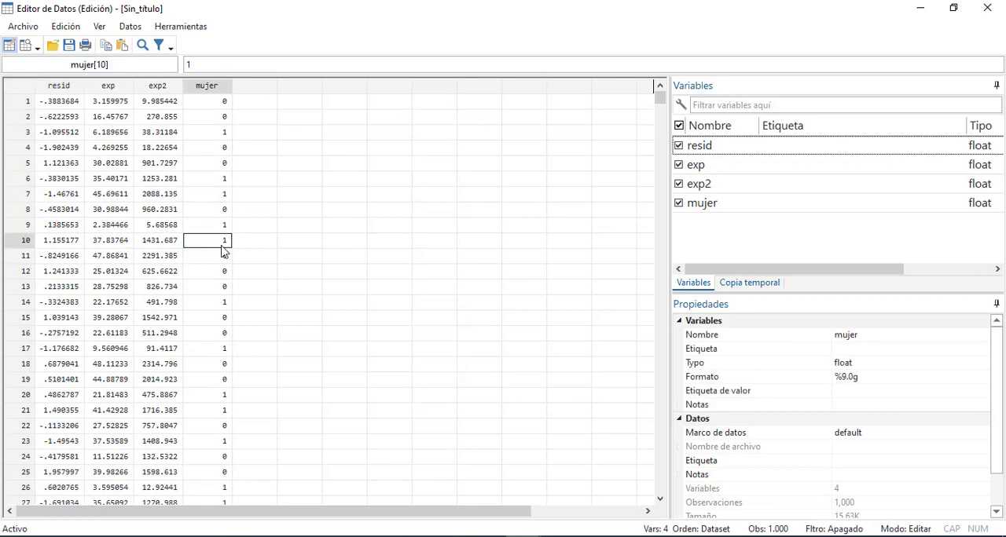
pyautogui.click(921, 8)
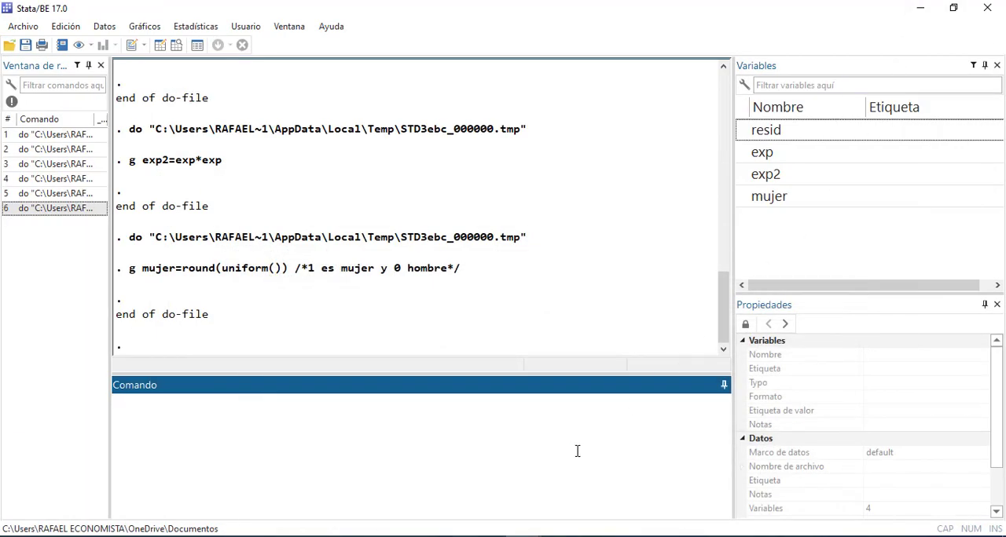
# Bring back the do-file and insert two blank lines before and two after the g y=200+50*exp-2*exp2-20*mujer+resid command
pyautogui.click(570, 493)
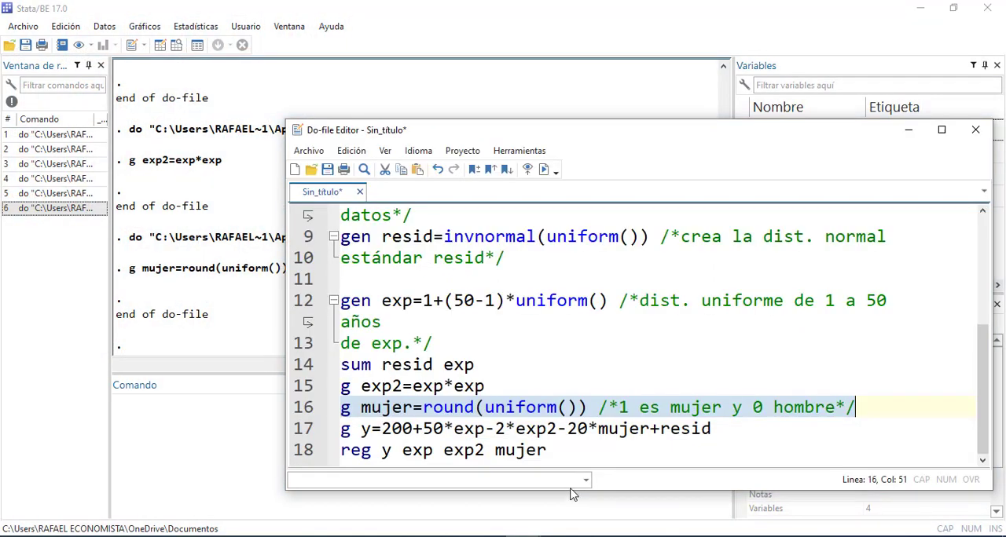
pyautogui.click(882, 399)
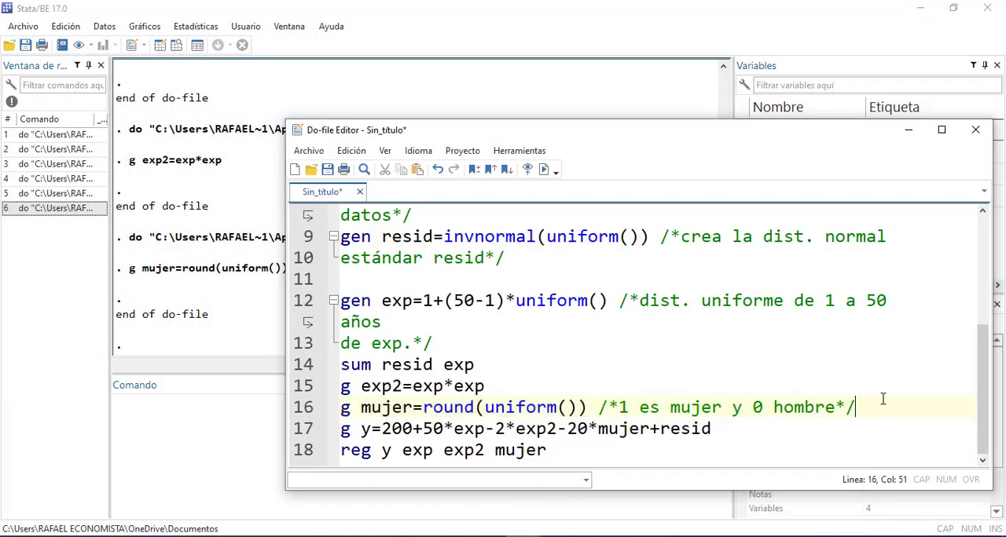
pyautogui.press('Return')
pyautogui.press('Return')
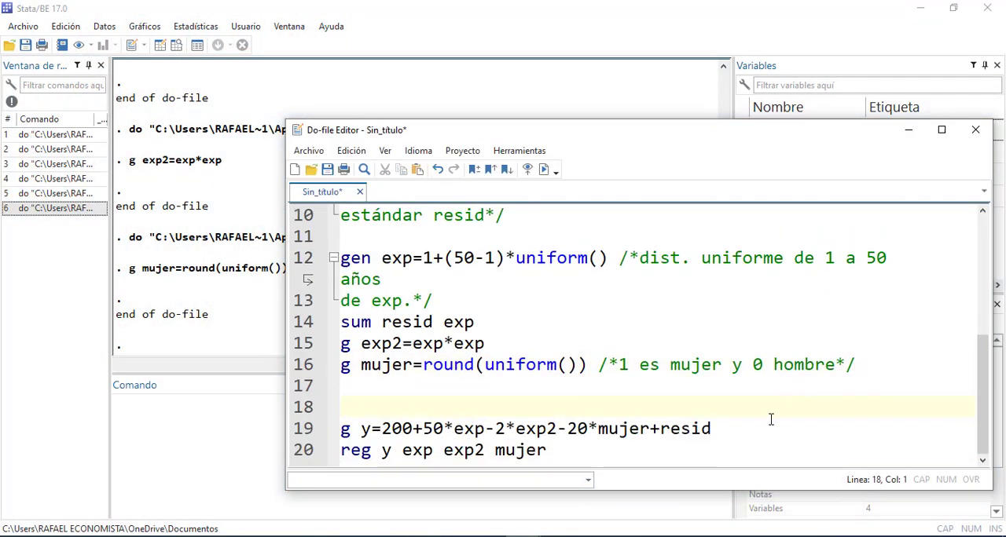
pyautogui.click(744, 434)
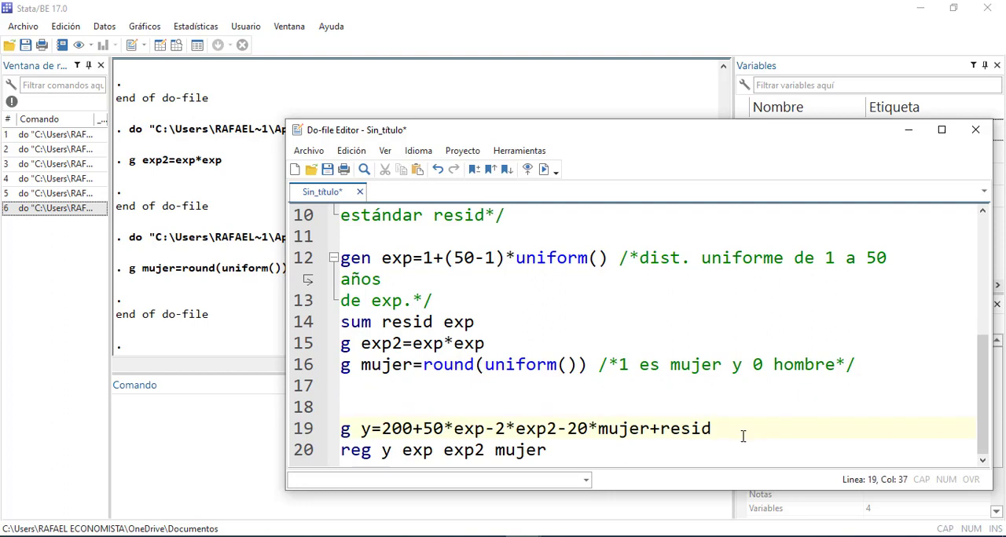
pyautogui.press('Return')
pyautogui.press('Return')
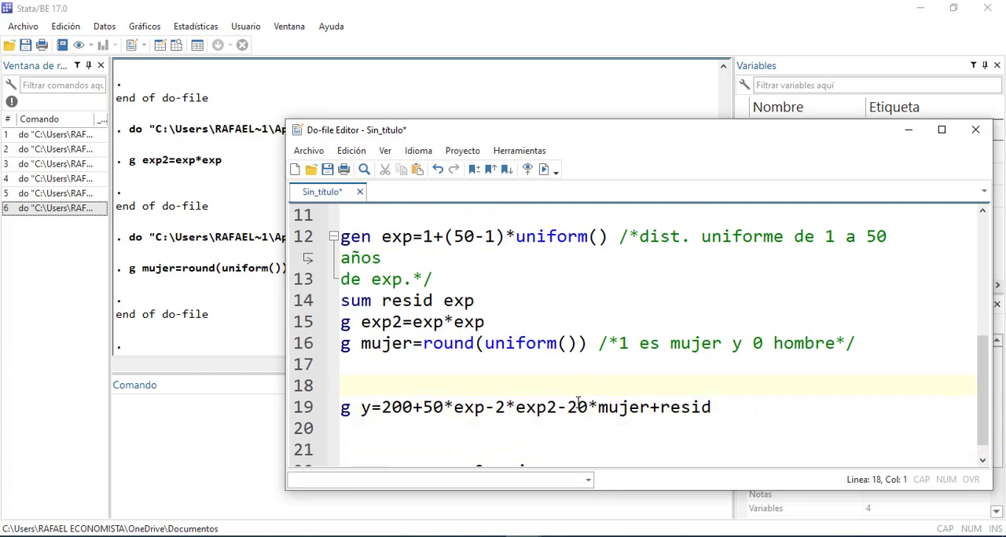
# Open the Data Editor, select the mujer column and start a new value label named mujer
pyautogui.click(236, 301)
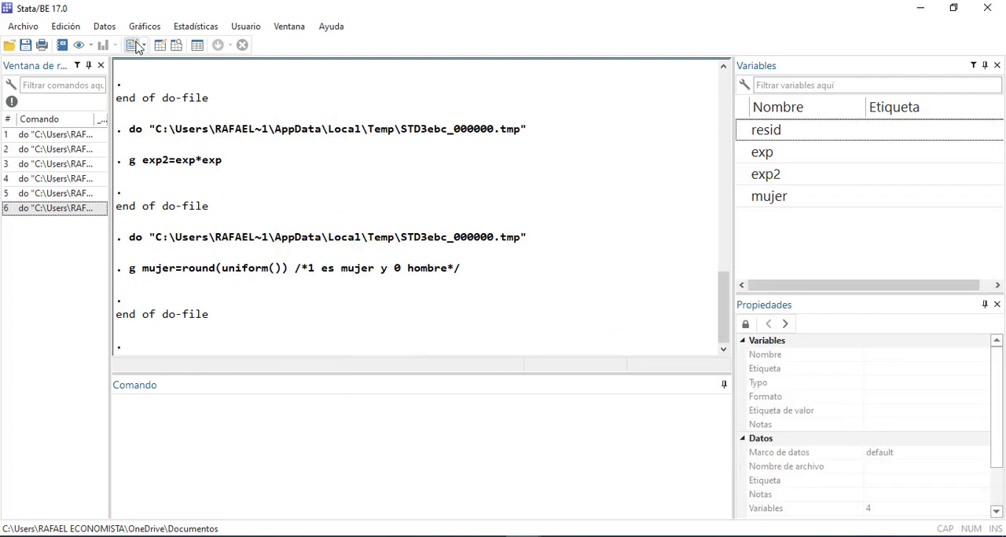
pyautogui.click(161, 45)
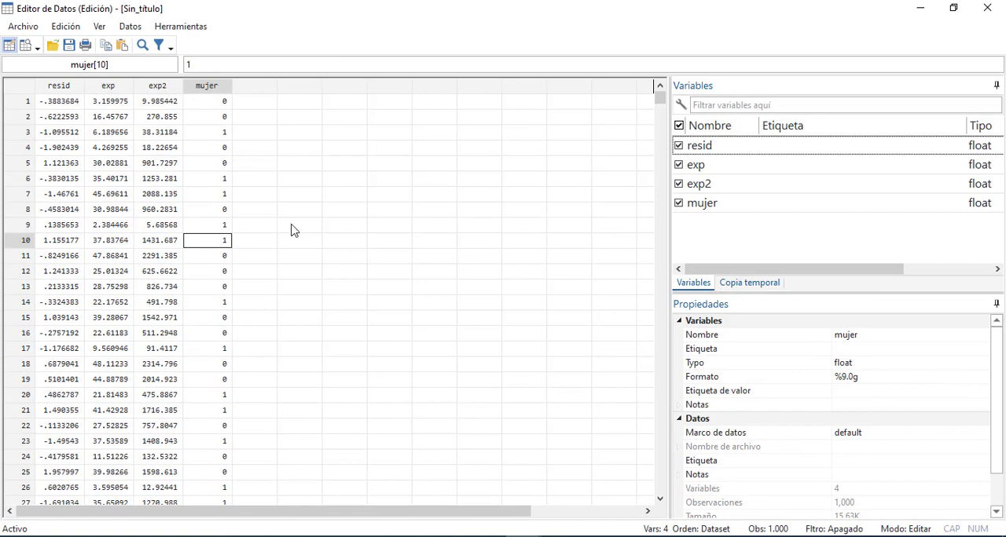
pyautogui.click(217, 90)
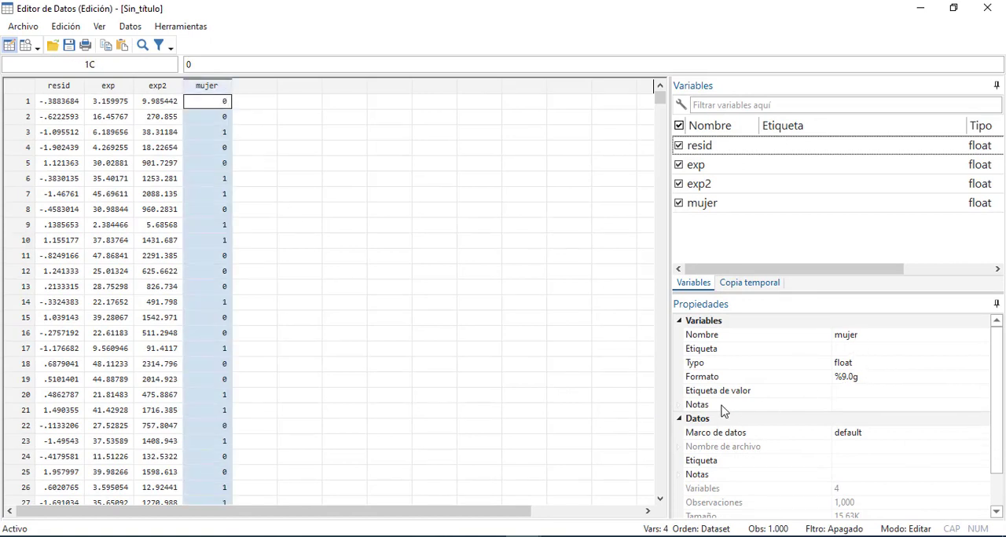
pyautogui.click(934, 393)
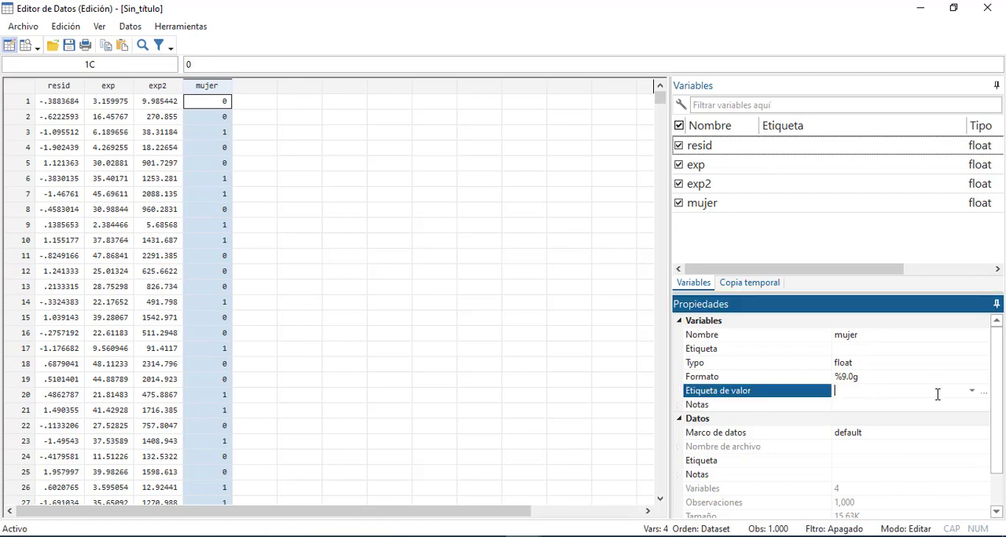
pyautogui.click(984, 393)
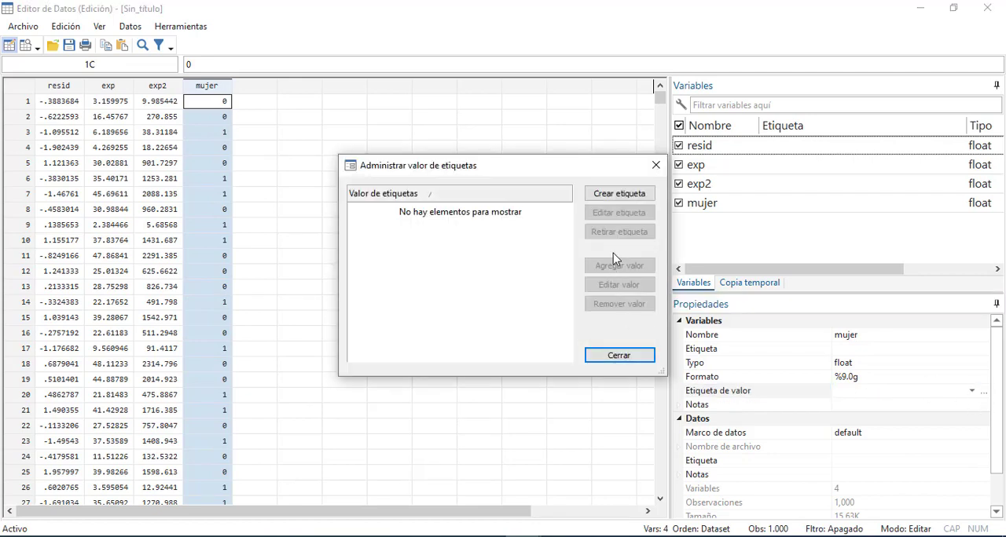
pyautogui.click(620, 195)
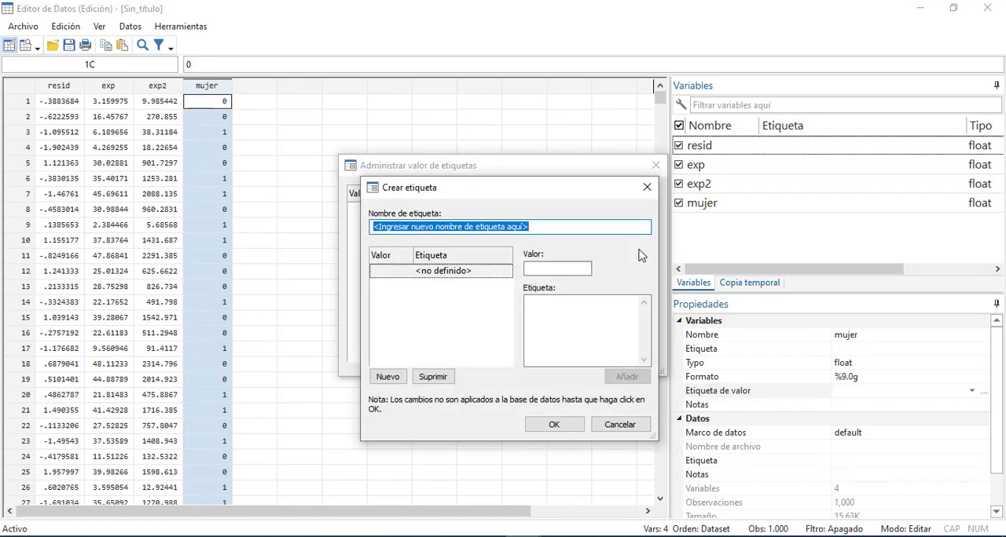
pyautogui.write('mujer')
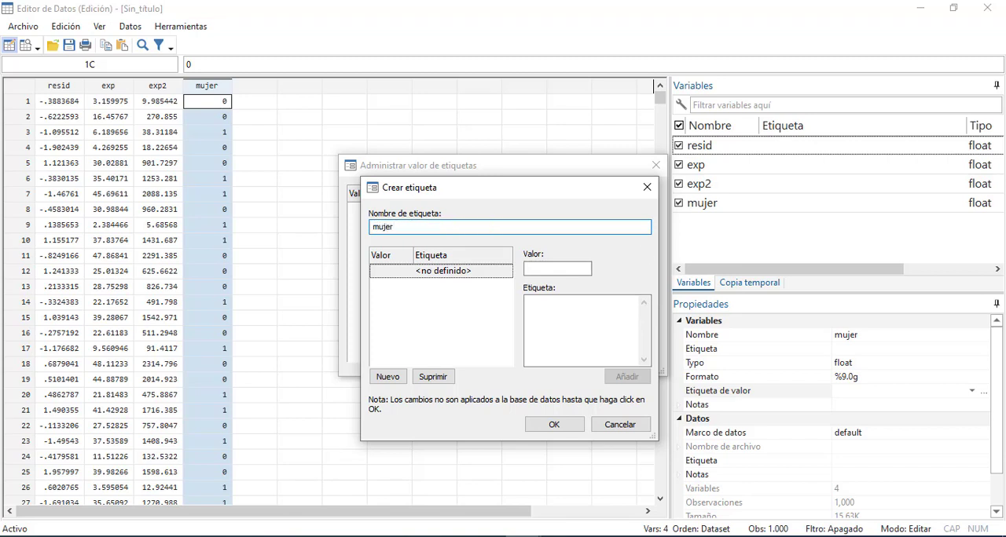
# Define the label's values as 0 = Hombre and 1 = Mujer, save it and close the label manager
pyautogui.click(555, 269)
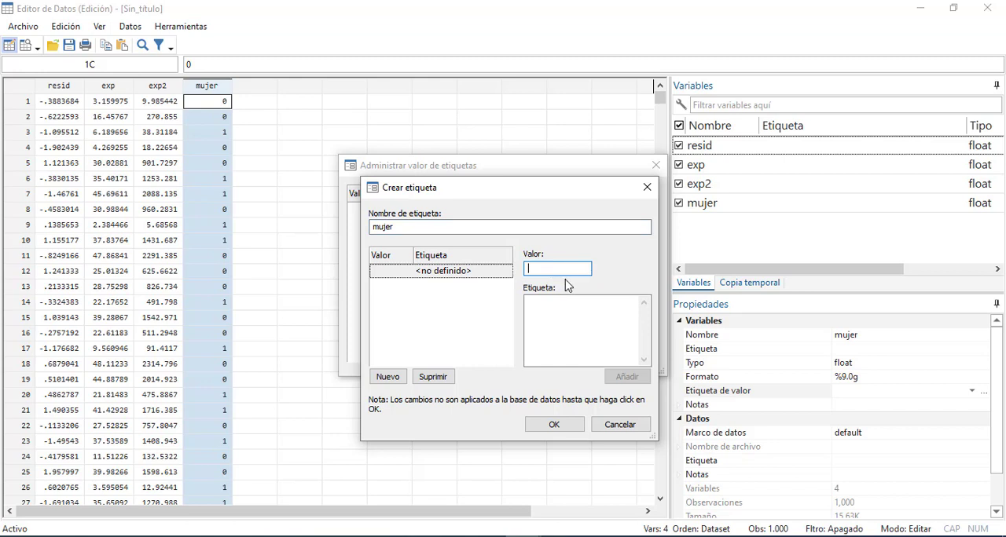
pyautogui.write('0')
pyautogui.click(562, 306)
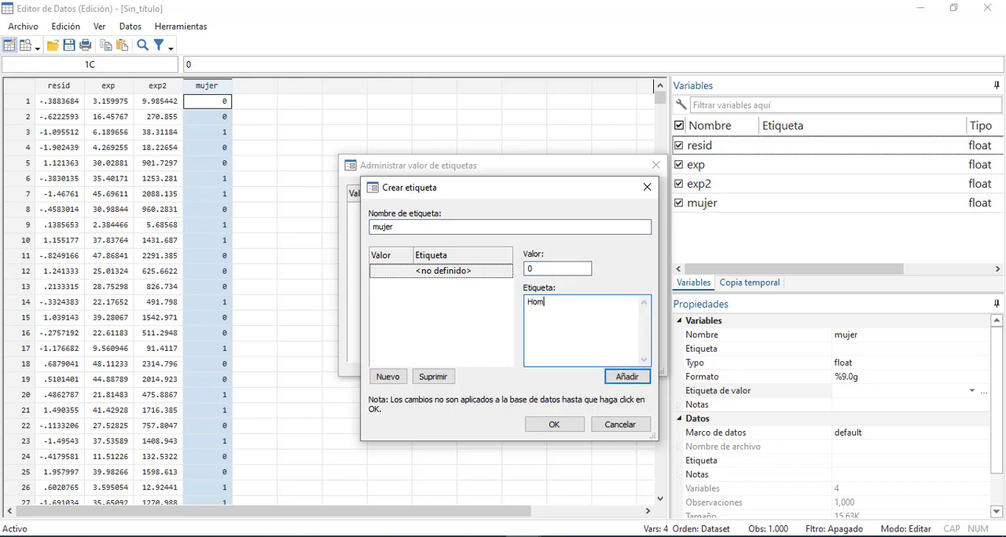
pyautogui.click(613, 377)
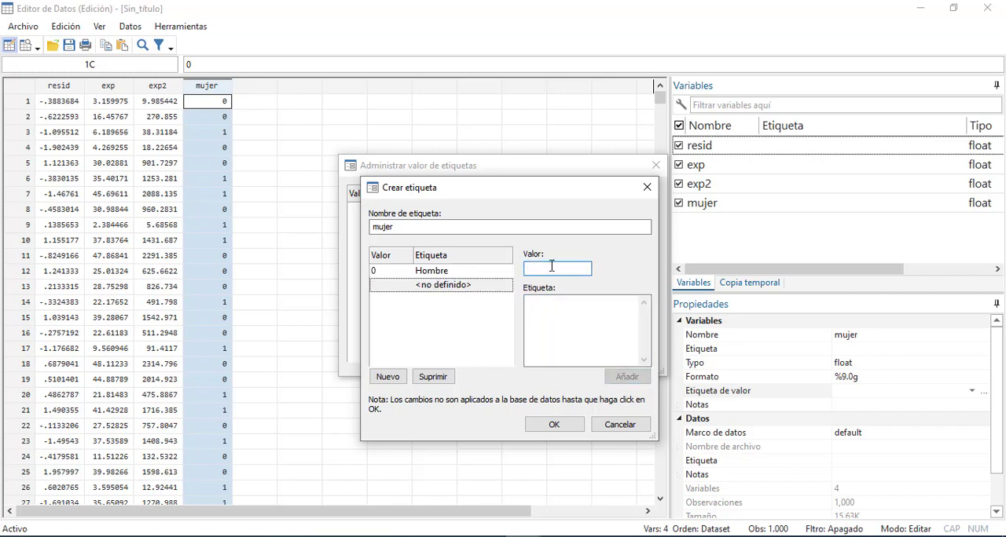
pyautogui.write('1')
pyautogui.click(555, 315)
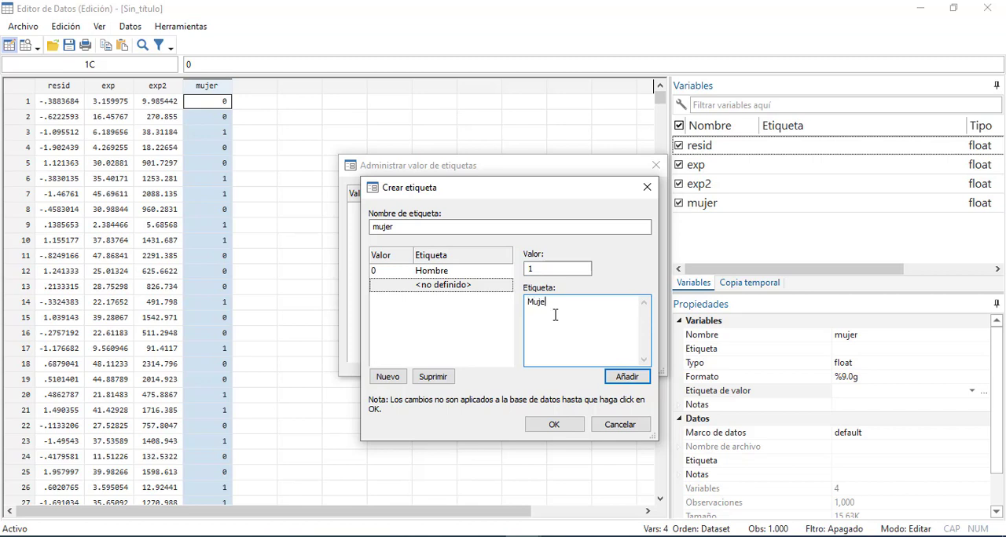
pyautogui.click(620, 377)
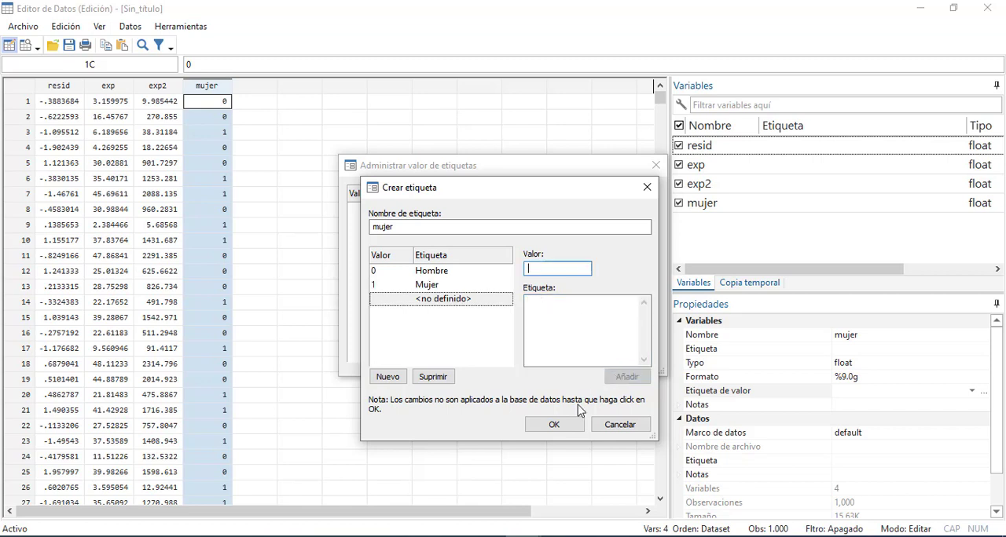
pyautogui.click(555, 425)
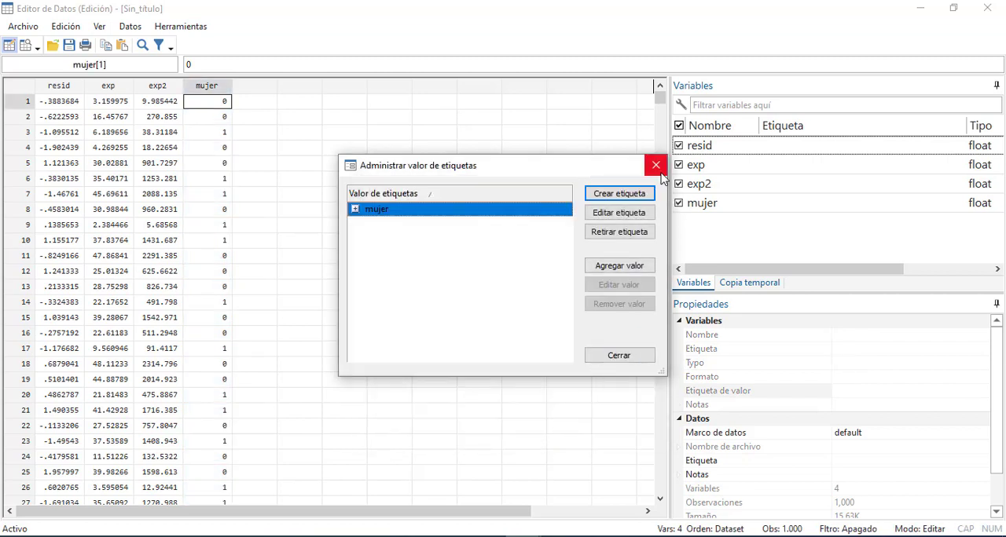
pyautogui.click(612, 361)
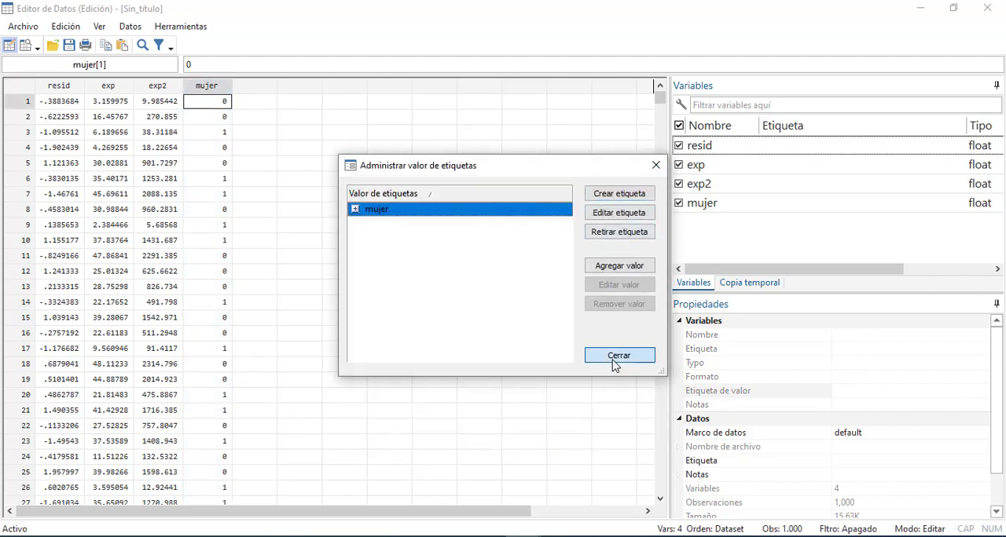
# Attach the mujer value label to the mujer variable and minimize the Data Editor
pyautogui.rightClick(210, 92)
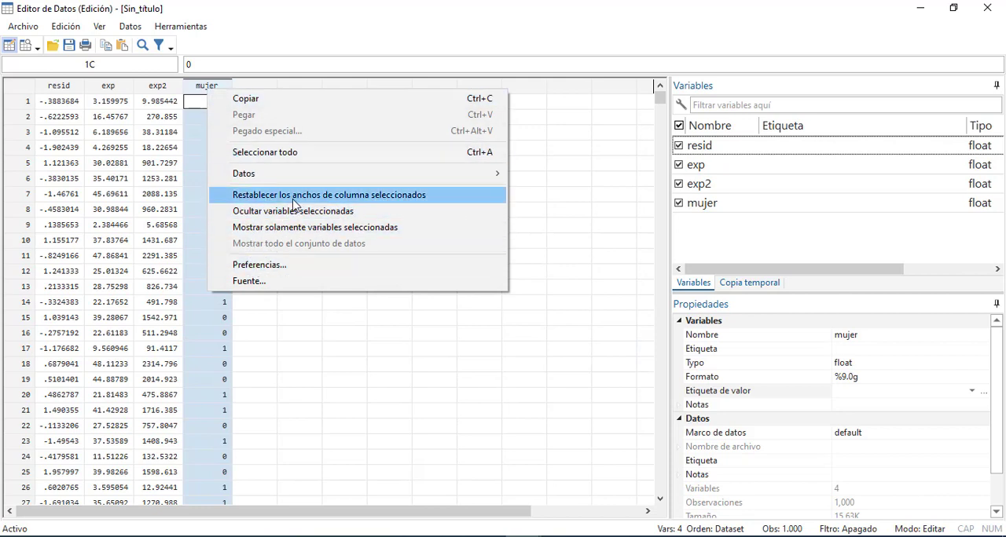
pyautogui.moveTo(308, 176)
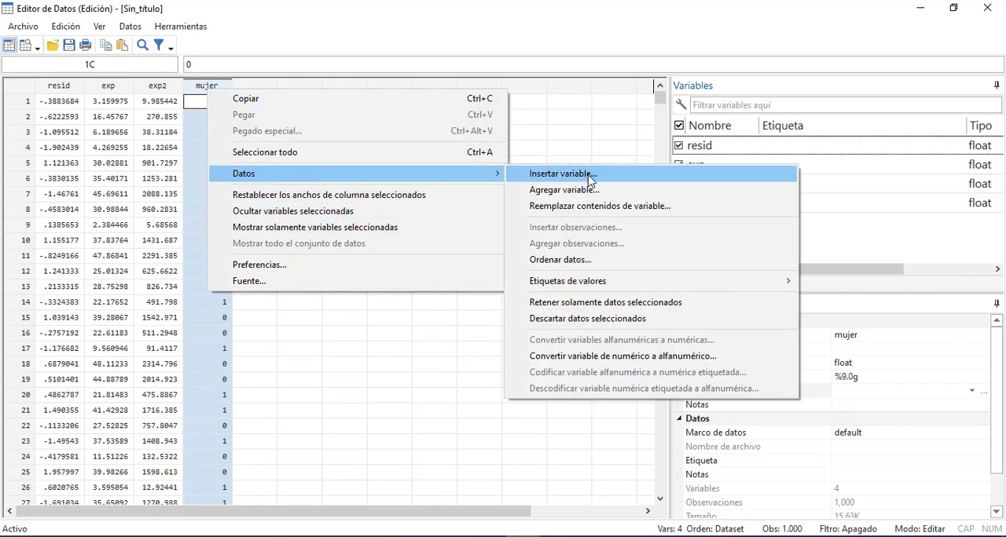
pyautogui.moveTo(606, 288)
pyautogui.moveTo(449, 299)
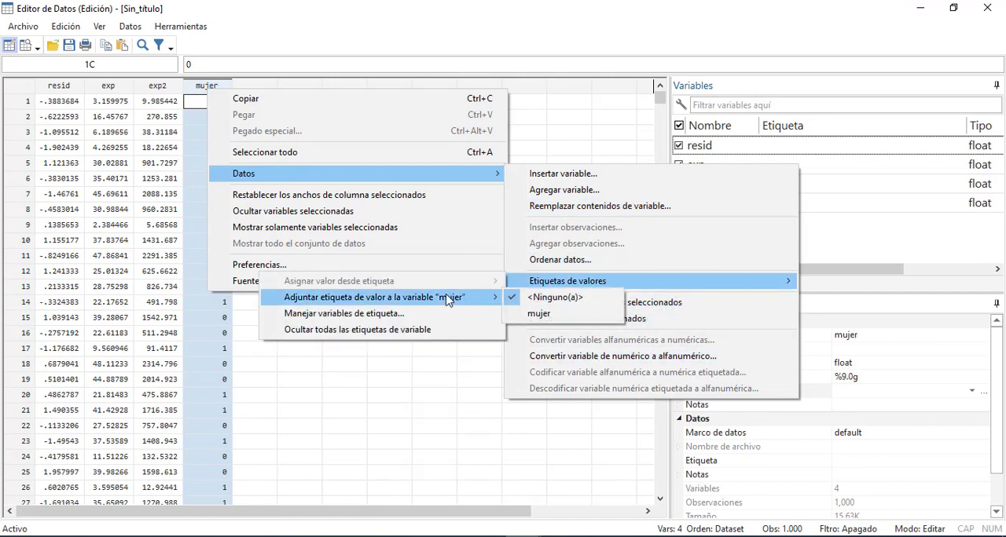
pyautogui.click(533, 314)
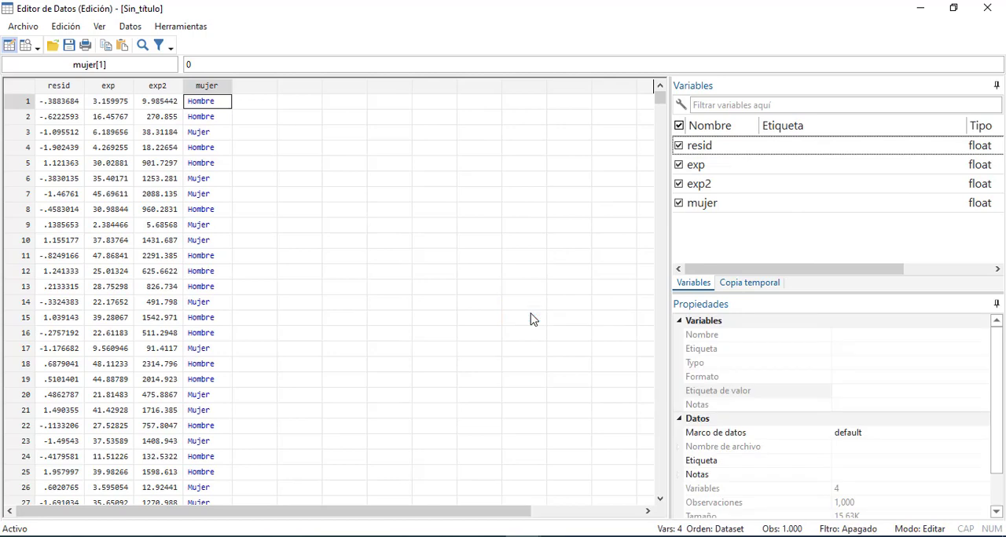
pyautogui.click(919, 9)
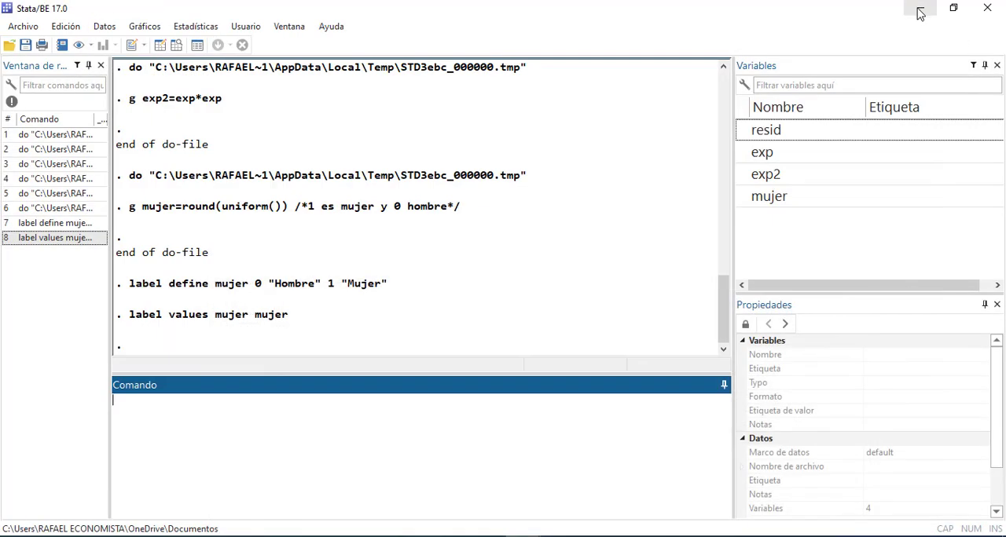
# Copy the label define mujer 0 "Hombre" 1 "Mujer" command from the history into do-file line 18, followed by two line breaks
pyautogui.click(69, 225)
pyautogui.moveTo(353, 402); pyautogui.dragTo(29, 398)
pyautogui.hotkey('ctrl', 'c')
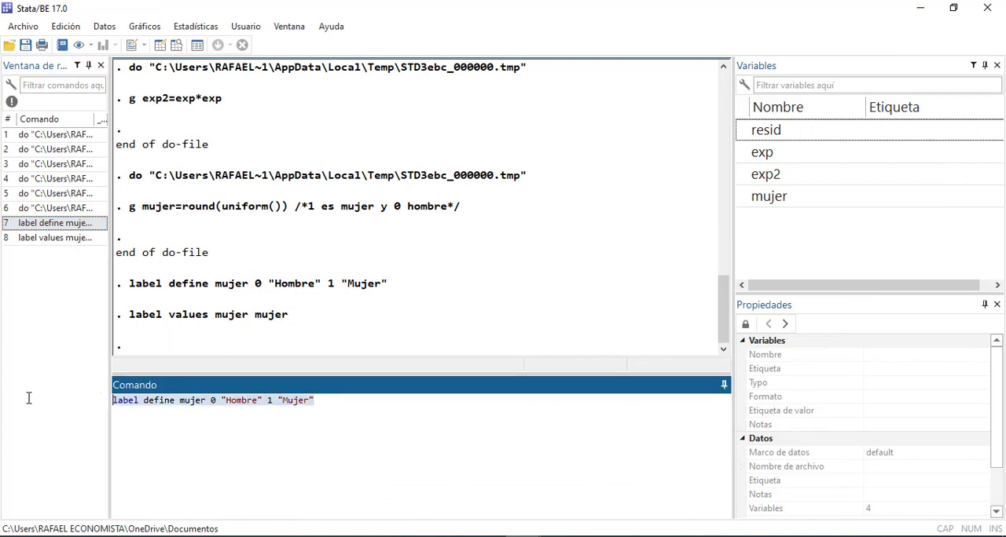
pyautogui.scroll(3, 381, 456)
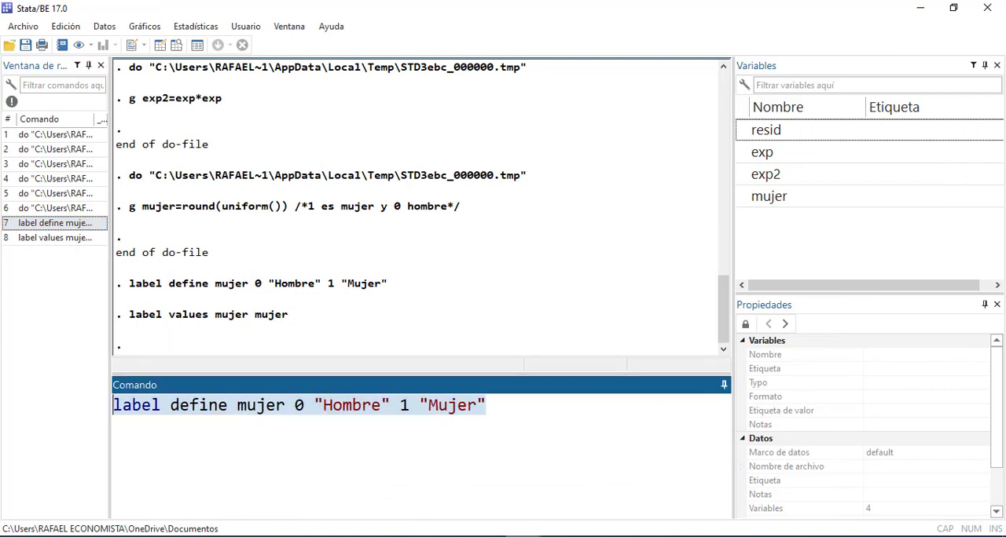
pyautogui.click(565, 533)
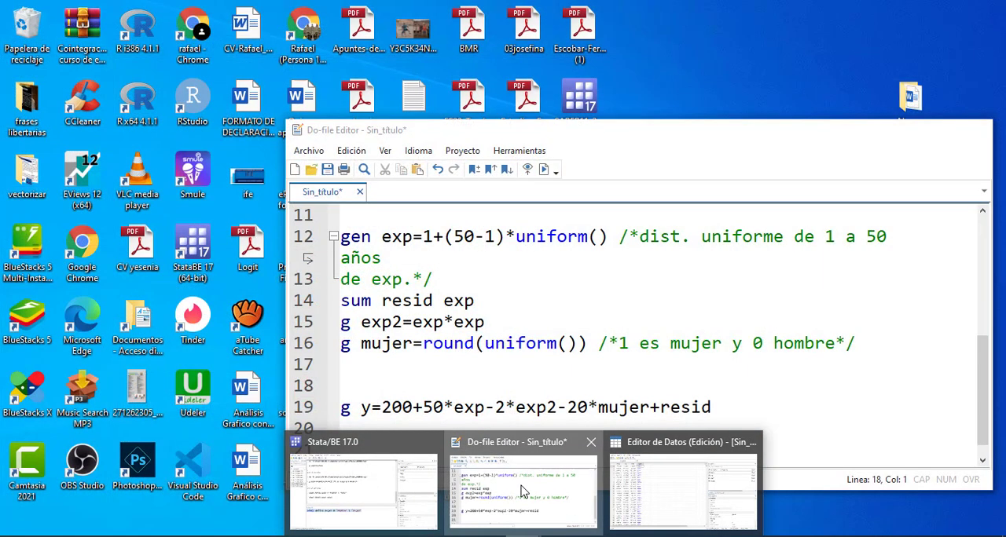
pyautogui.click(522, 488)
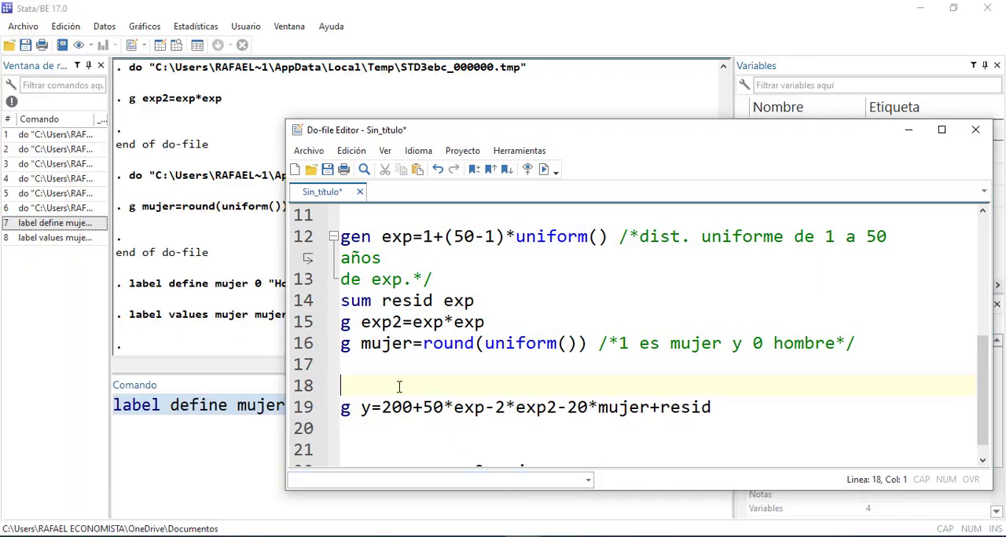
pyautogui.hotkey('ctrl', 'v')
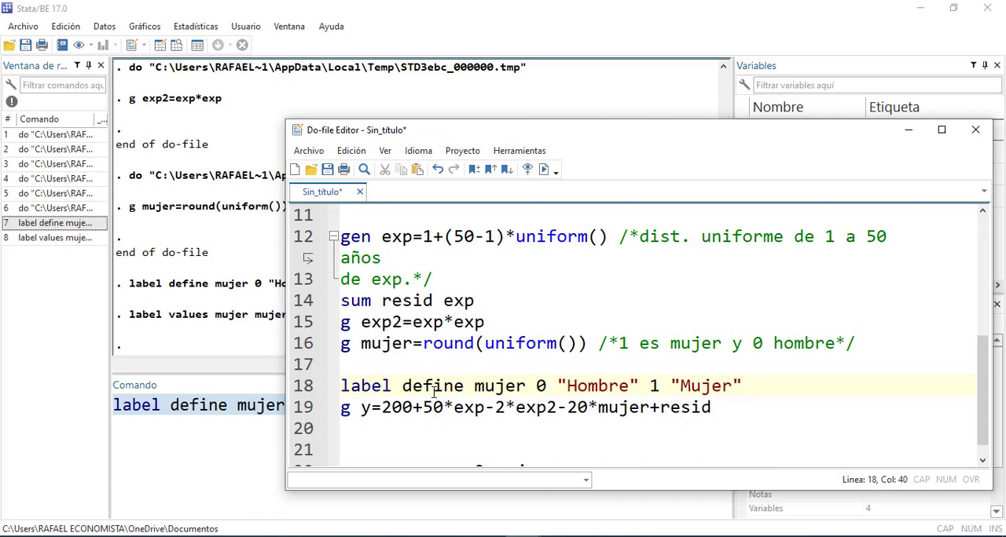
pyautogui.press('Return')
pyautogui.press('Return')
# Save the do-file as regresion1 in the Clase3 folder
pyautogui.click(328, 169)
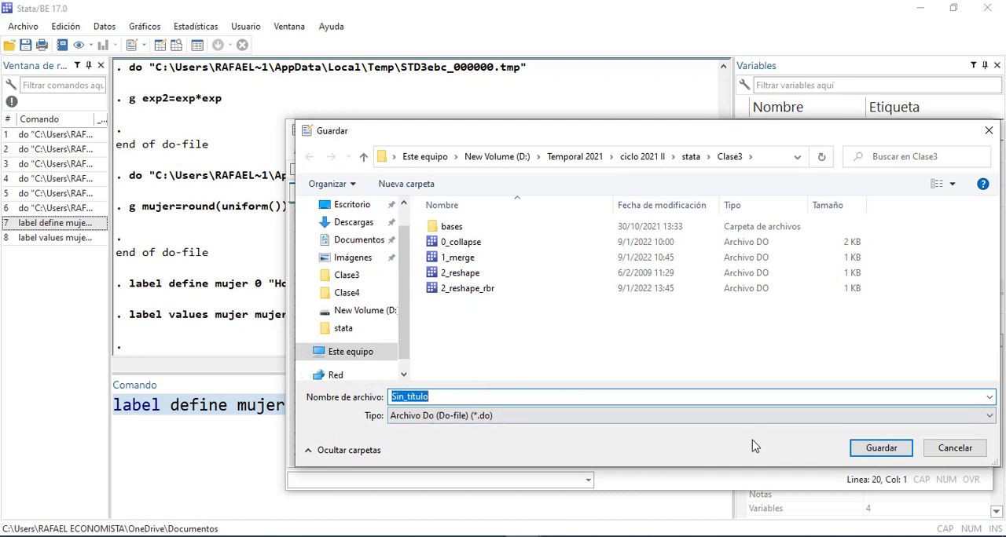
pyautogui.write('regresio')
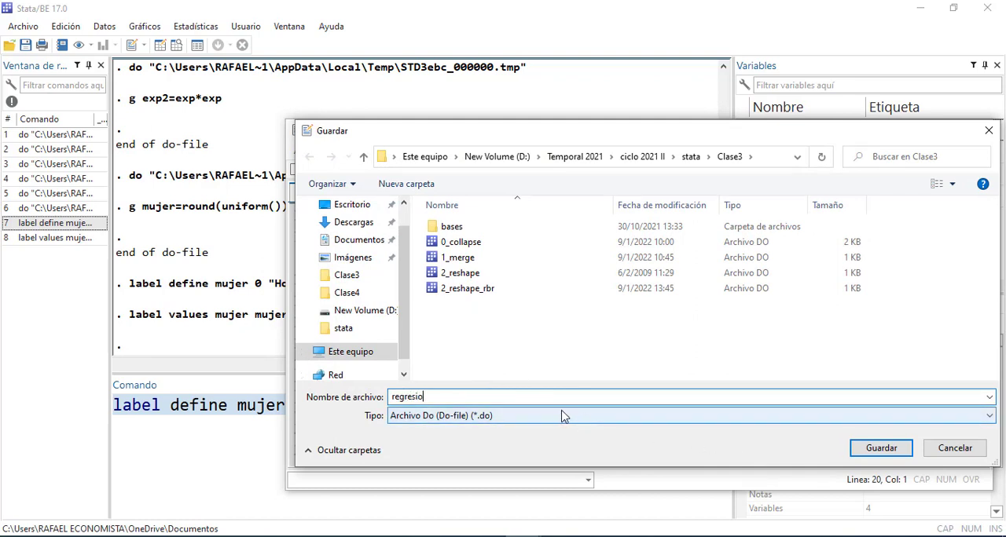
pyautogui.write('n1')
pyautogui.press('Return')
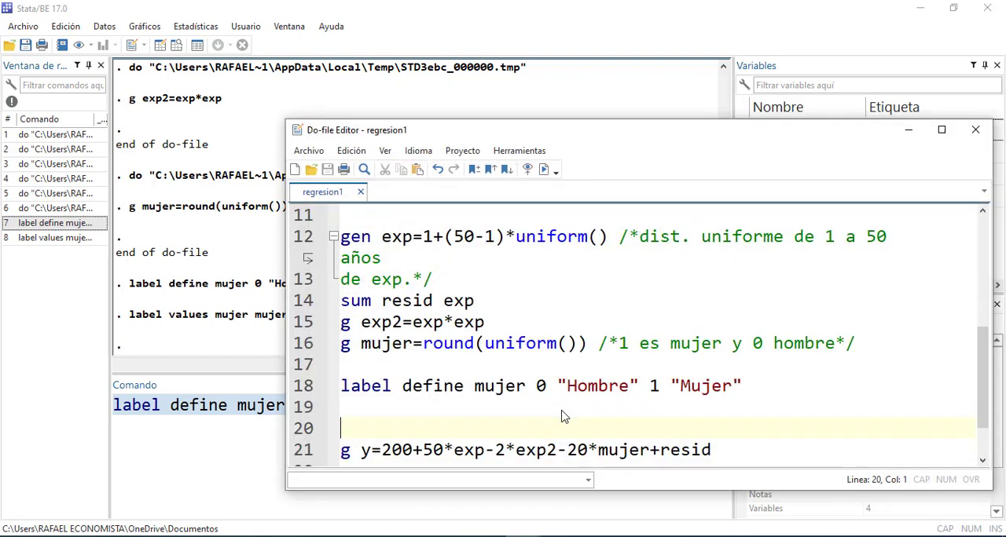
# Copy the label values mujer mujer command from the history into do-file line 20, followed by two line breaks
pyautogui.click(68, 237)
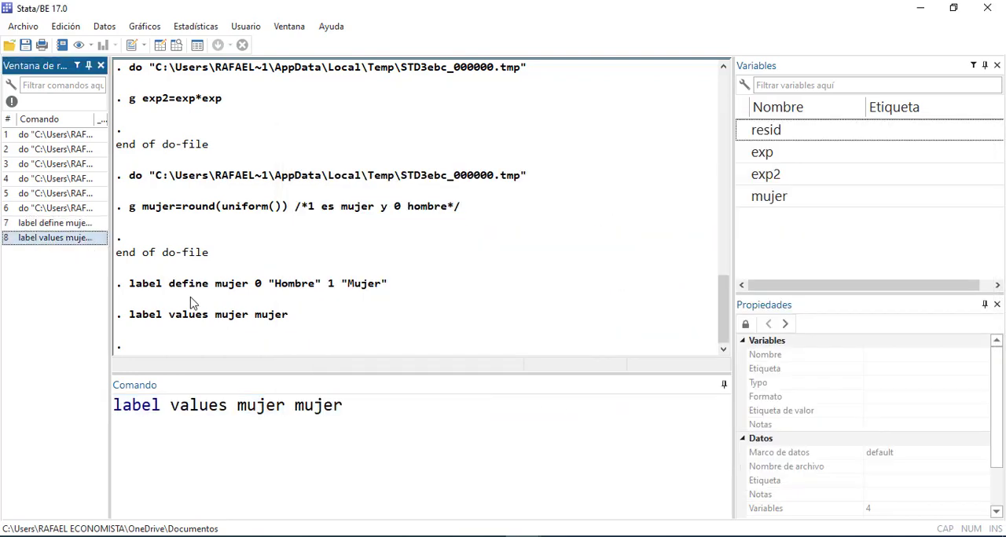
pyautogui.moveTo(371, 399); pyautogui.dragTo(62, 401)
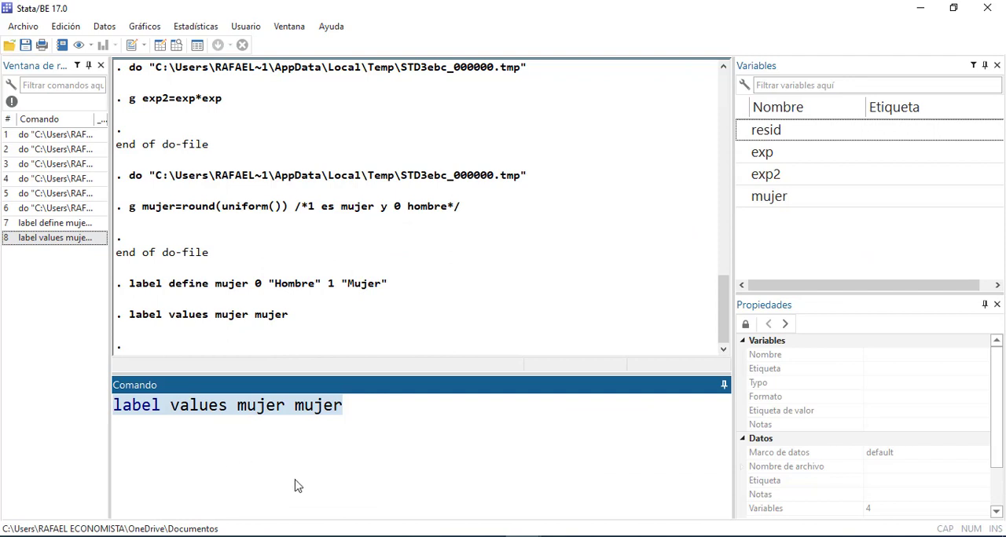
pyautogui.moveTo(506, 536)
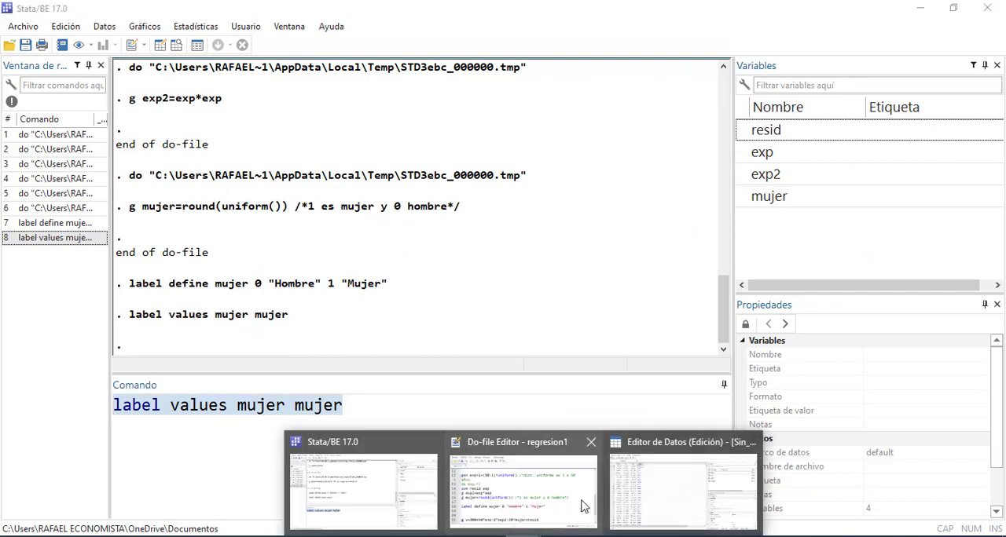
pyautogui.click(553, 503)
pyautogui.press('Return')
pyautogui.press('Return')
# Run only the do-file line g y=200+50*exp-2*exp2-20*mujer+resid
pyautogui.scroll(-1, 493, 404)
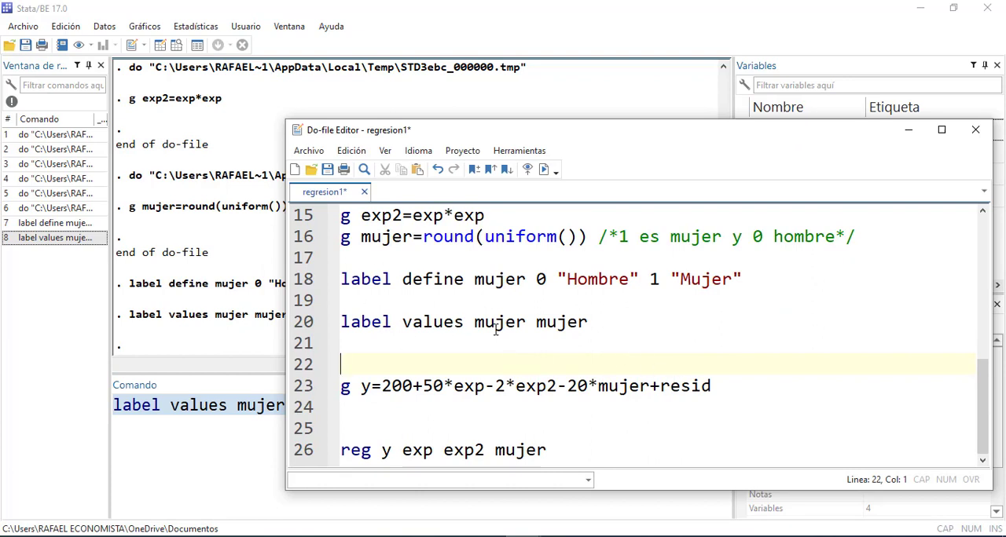
pyautogui.moveTo(735, 393); pyautogui.dragTo(329, 391)
pyautogui.click(350, 389)
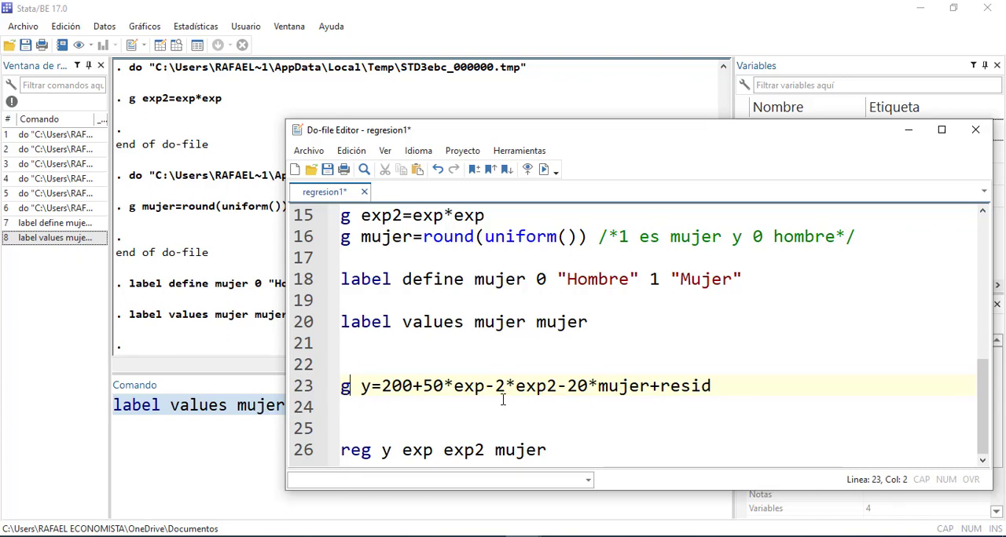
pyautogui.moveTo(741, 385); pyautogui.dragTo(220, 386)
pyautogui.hotkey('ctrl', 'd')
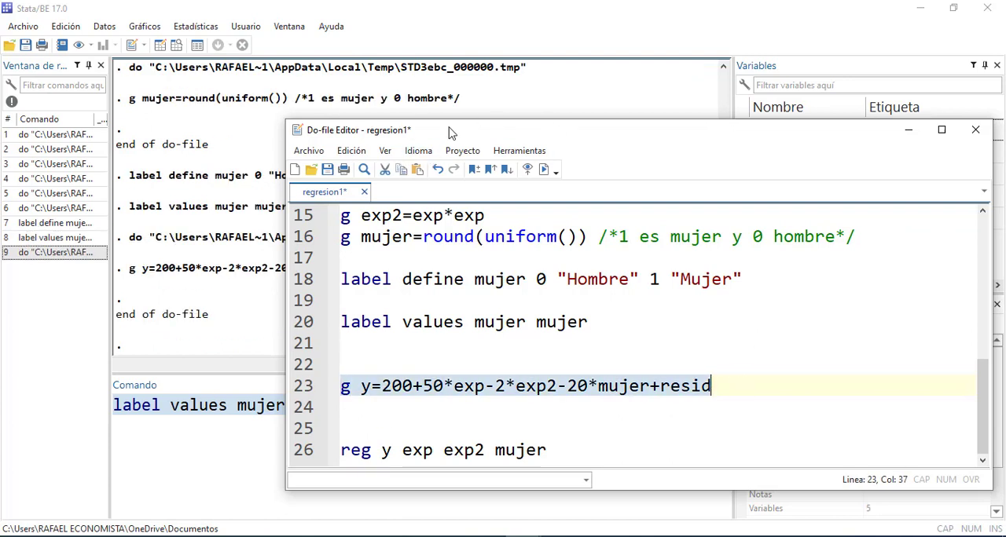
# Replace the text in the command window with list 1/20 and try to list the first 20 observations
pyautogui.click(227, 441)
pyautogui.moveTo(377, 414); pyautogui.dragTo(84, 405)
pyautogui.press('BackSpace')
pyautogui.write('list 1/')
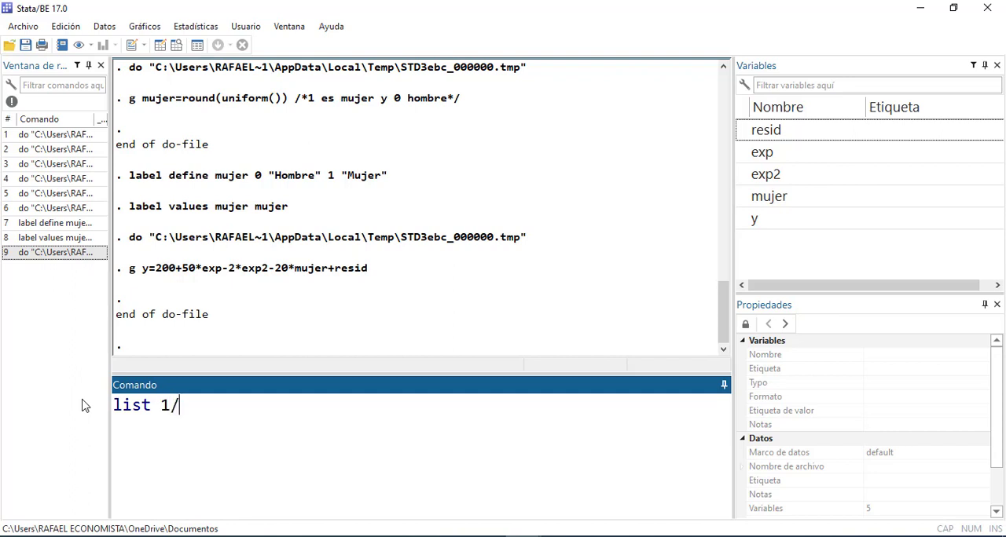
pyautogui.write('20')
pyautogui.press('Return')
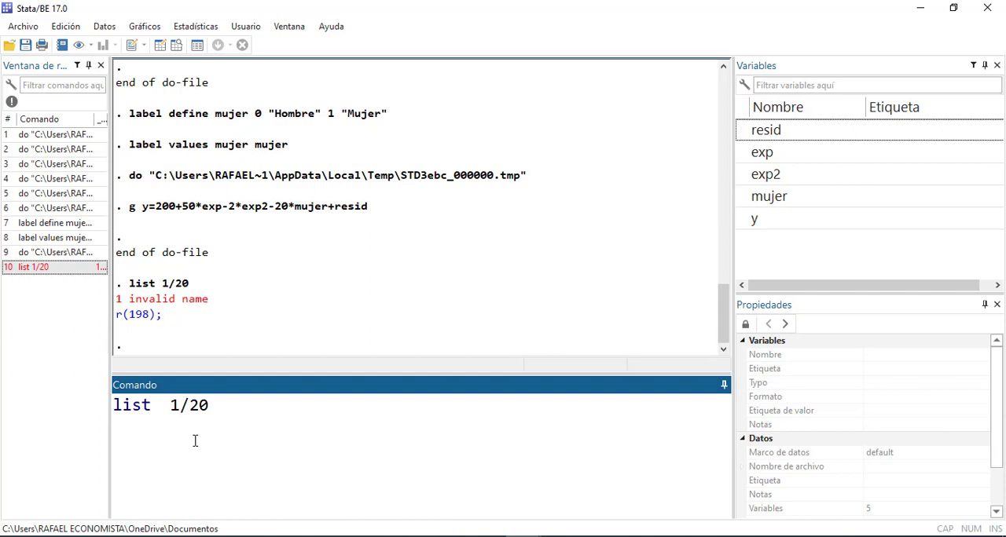
# Correct the failed listing command to list in 1/20, run it, and view the first 20 observations
pyautogui.write('in')
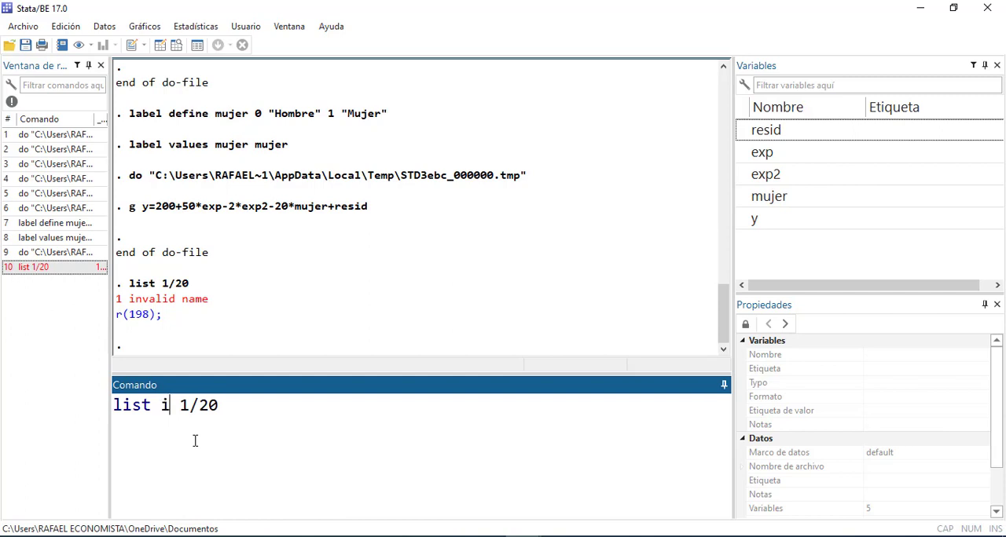
pyautogui.press('Return')
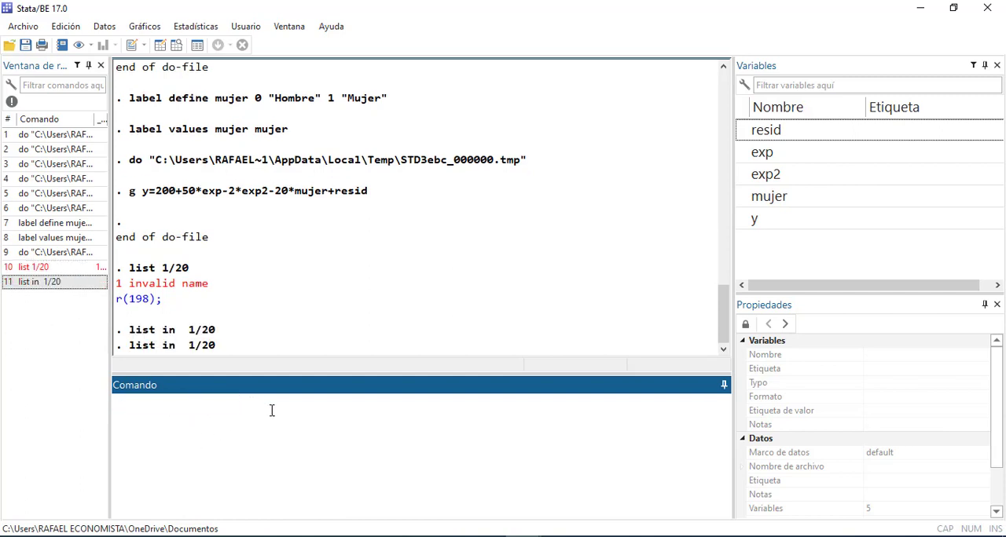
pyautogui.scroll(5, 323, 302)
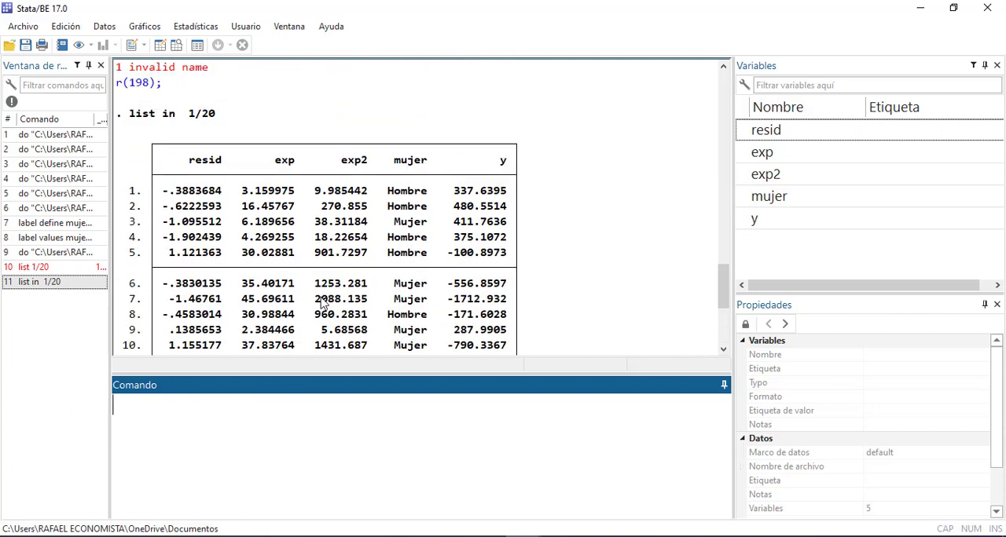
pyautogui.scroll(-1, 434, 256)
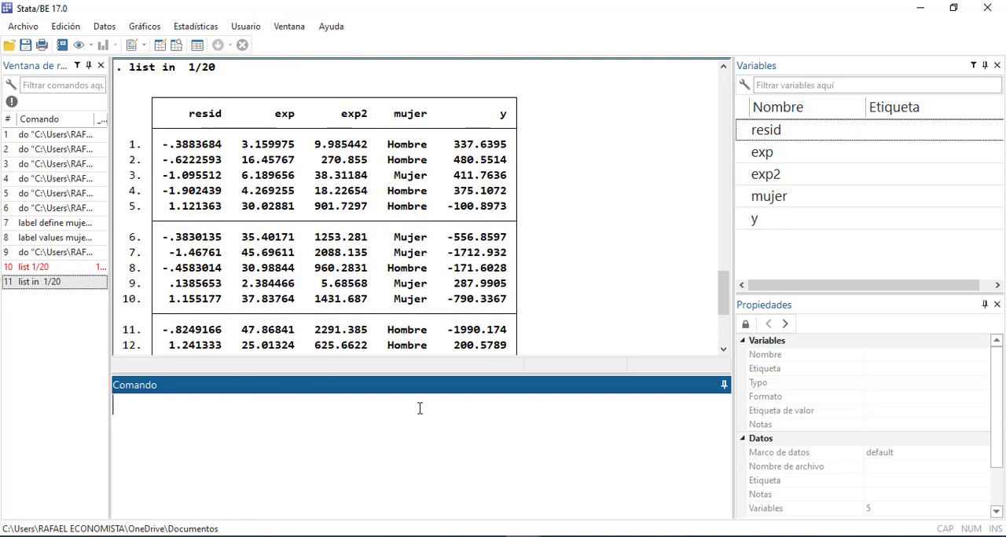
# Run only the do-file line reg y exp exp2 mujer to regress y on exp, exp2 and mujer
pyautogui.moveTo(550, 536)
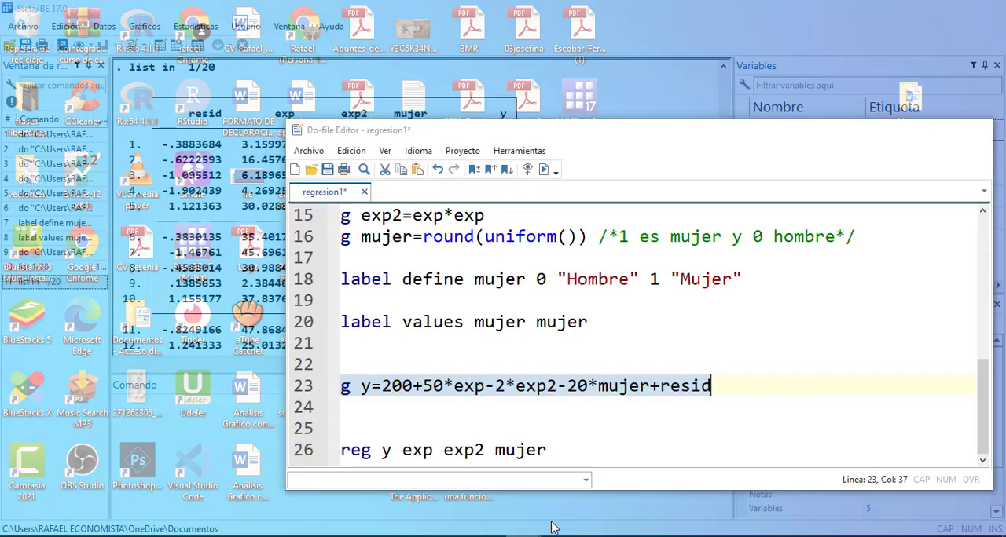
pyautogui.click(547, 452)
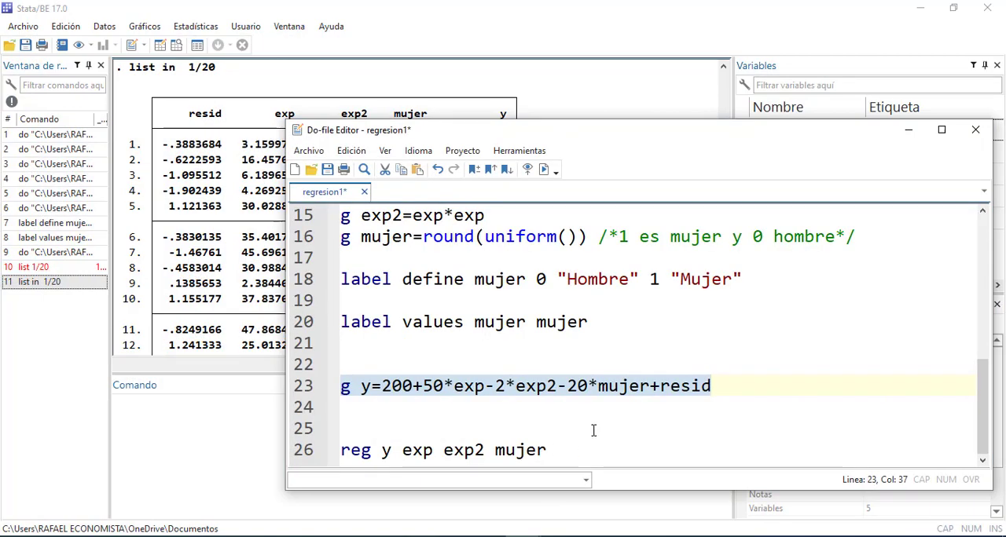
pyautogui.keyDown('ctrl'); pyautogui.scroll(1, 593, 431); pyautogui.keyUp('ctrl')
pyautogui.scroll(-1, 589, 439)
pyautogui.moveTo(591, 440); pyautogui.dragTo(329, 427)
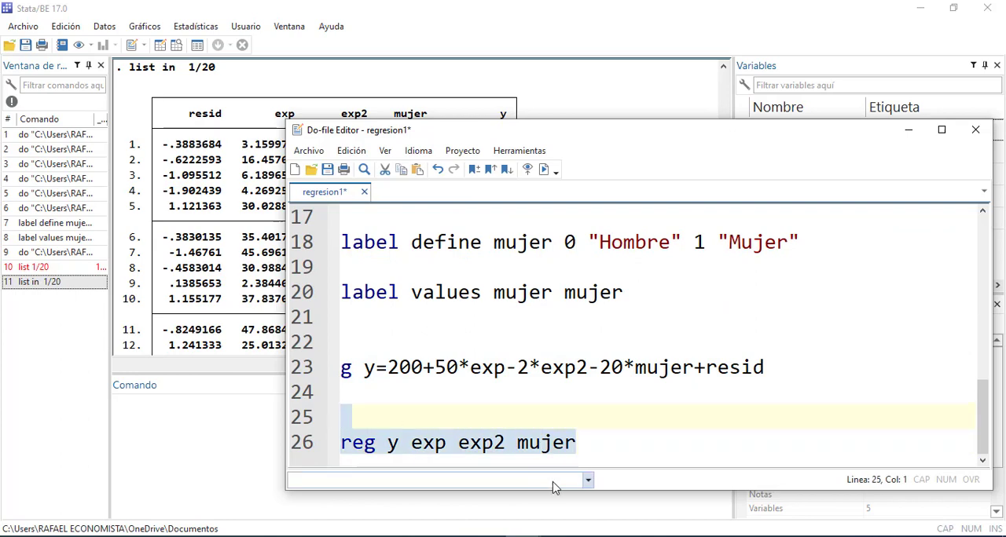
pyautogui.hotkey('ctrl', 'd')
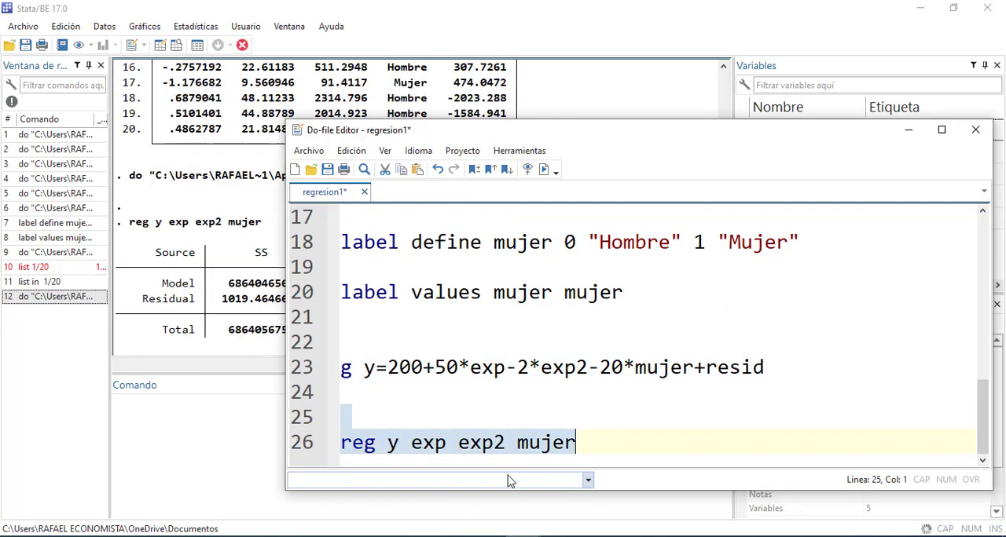
# Examine the regression output, covering the sums-of-squares table, R-squared and the coefficient table
pyautogui.click(220, 315)
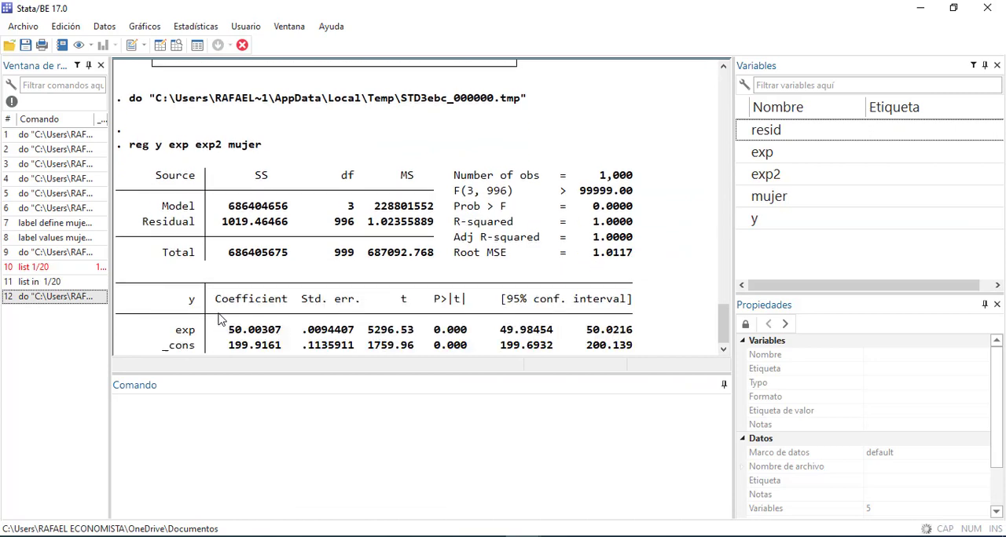
pyautogui.scroll(3, 220, 314)
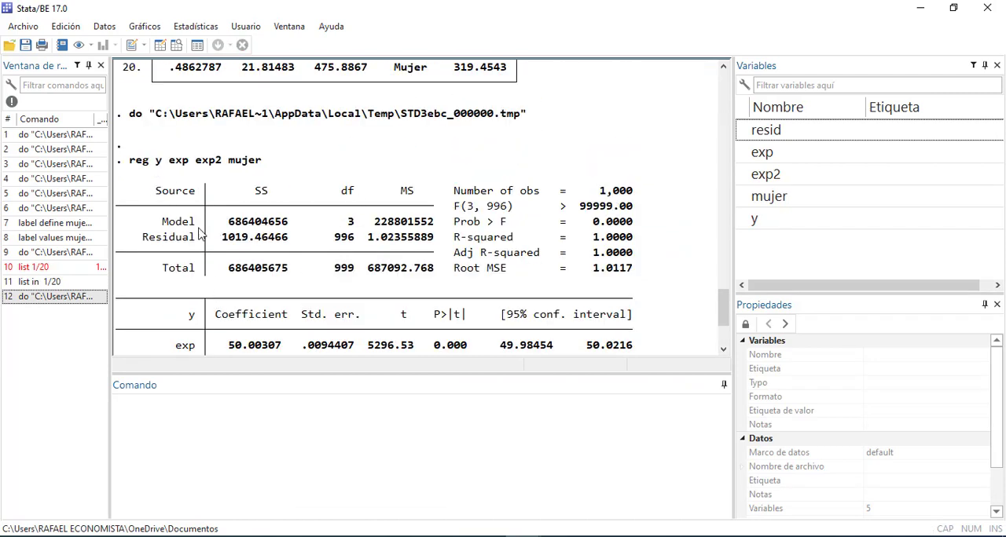
pyautogui.moveTo(155, 191); pyautogui.dragTo(430, 269)
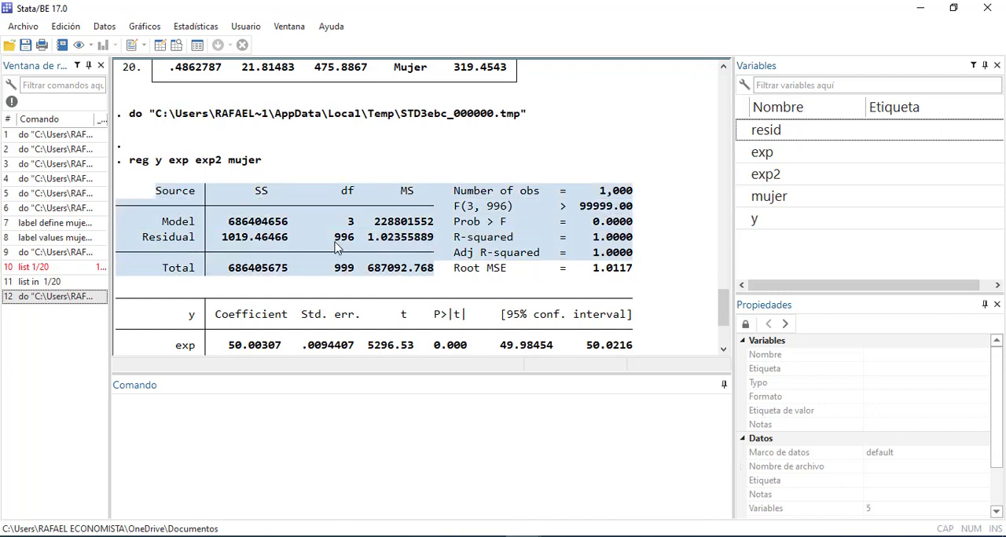
pyautogui.click(306, 240)
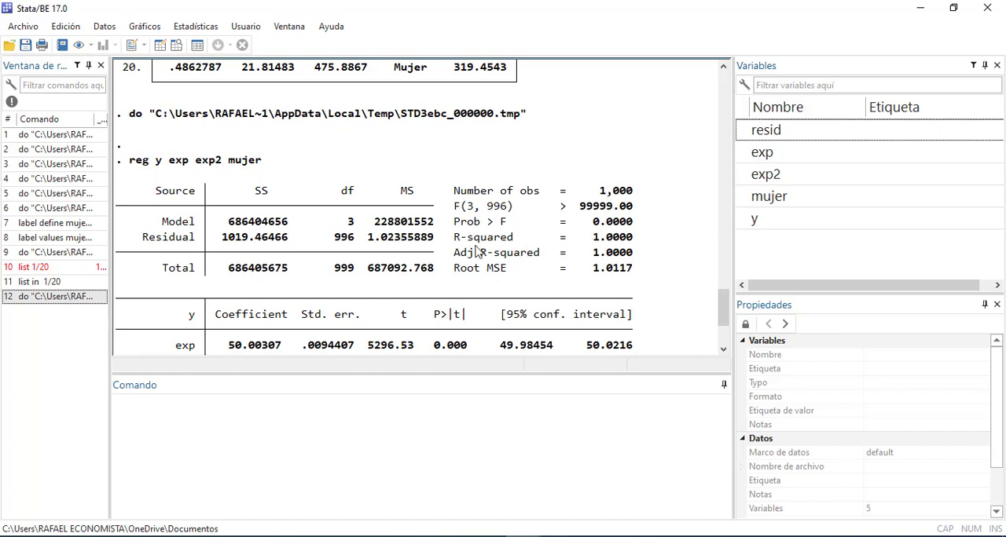
pyautogui.scroll(-3, 471, 254)
pyautogui.scroll(2, 473, 257)
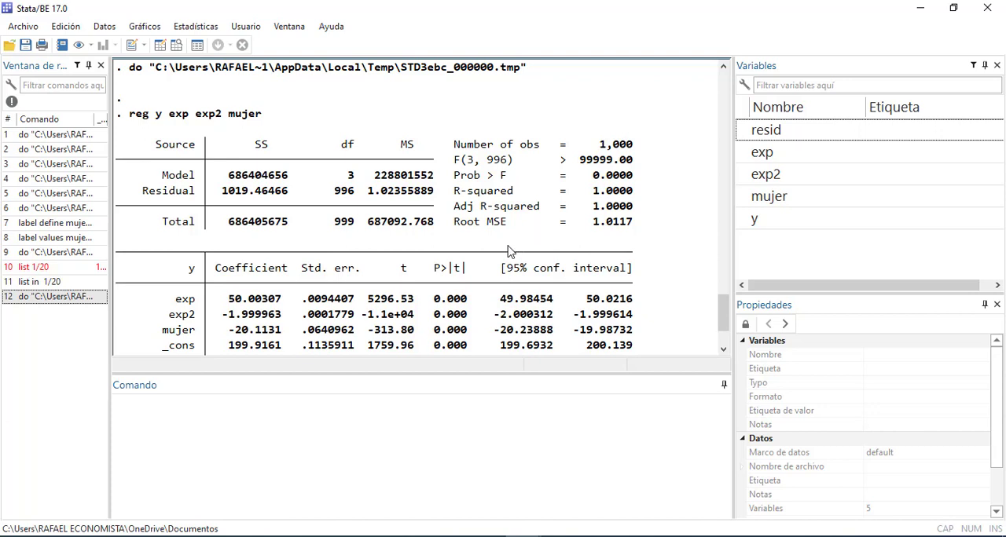
pyautogui.scroll(-2, 508, 251)
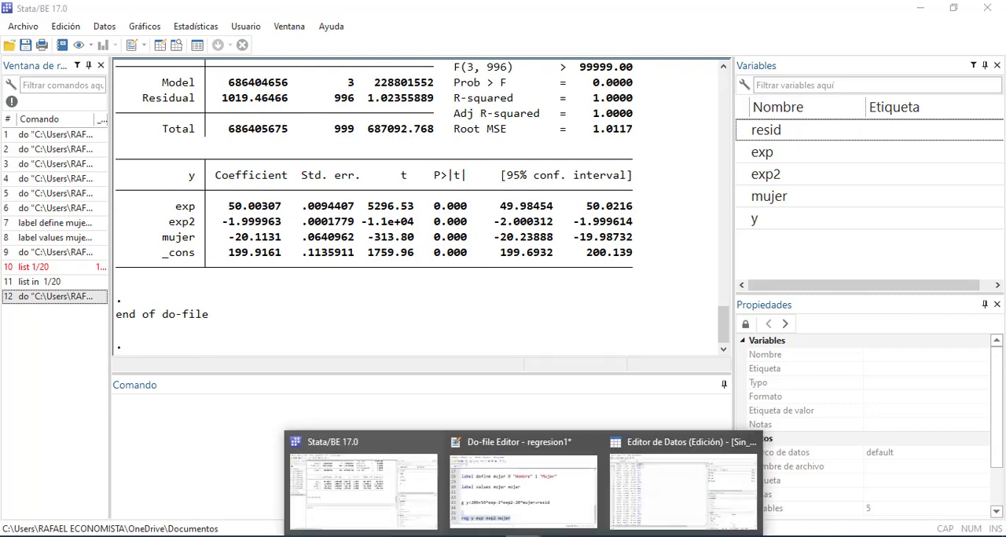
# Multiply resid by 200 in do-file line 23 so it reads g y=200+50*exp-2*exp2-20*mujer+resid*200
pyautogui.click(537, 515)
pyautogui.click(751, 417)
pyautogui.click(772, 368)
pyautogui.write('*200')
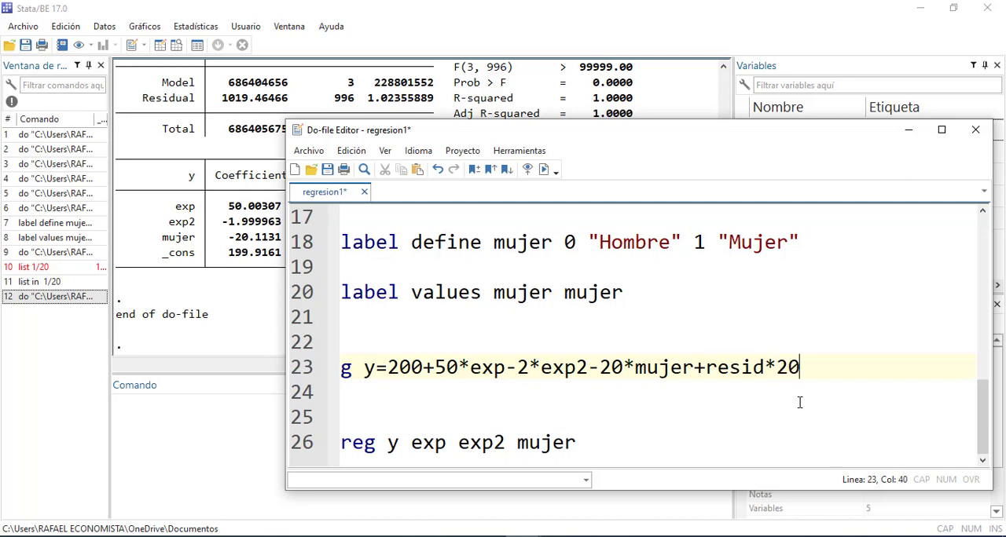
pyautogui.moveTo(880, 368); pyautogui.dragTo(105, 372)
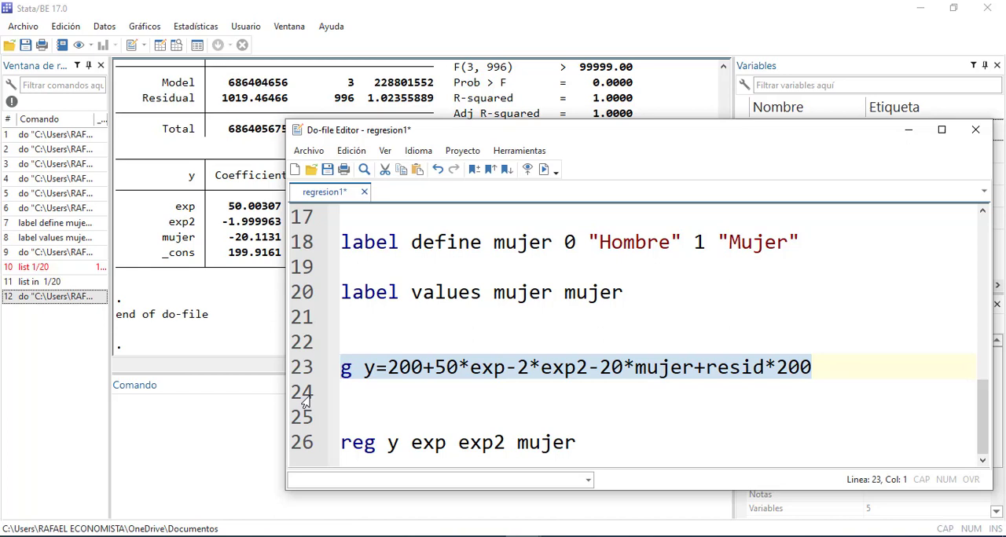
# Delete the existing variable y from the dataset with the command drop y
pyautogui.click(205, 413)
pyautogui.write('drp')
pyautogui.press('BackSpace')
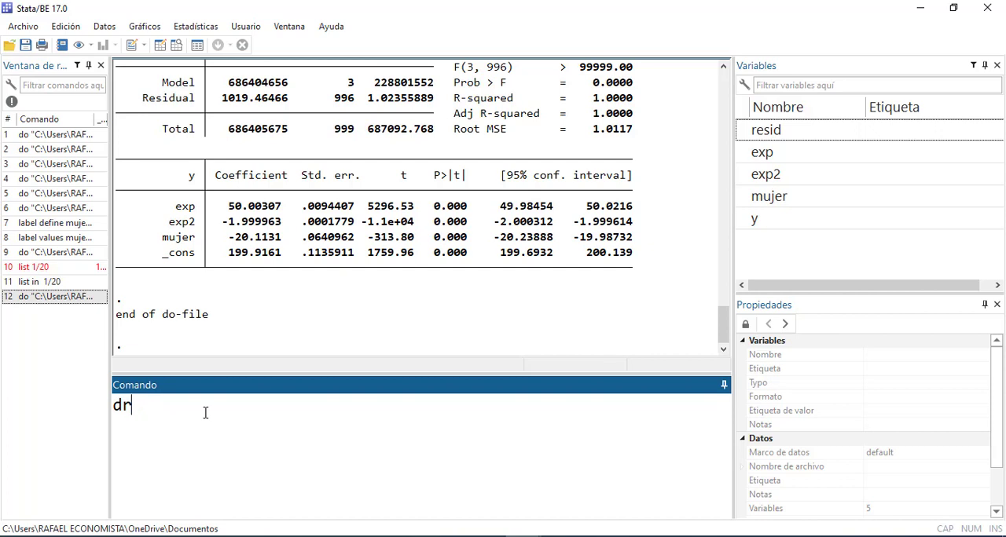
pyautogui.write('p')
pyautogui.press('BackSpace')
pyautogui.write('op y')
pyautogui.press('Return')
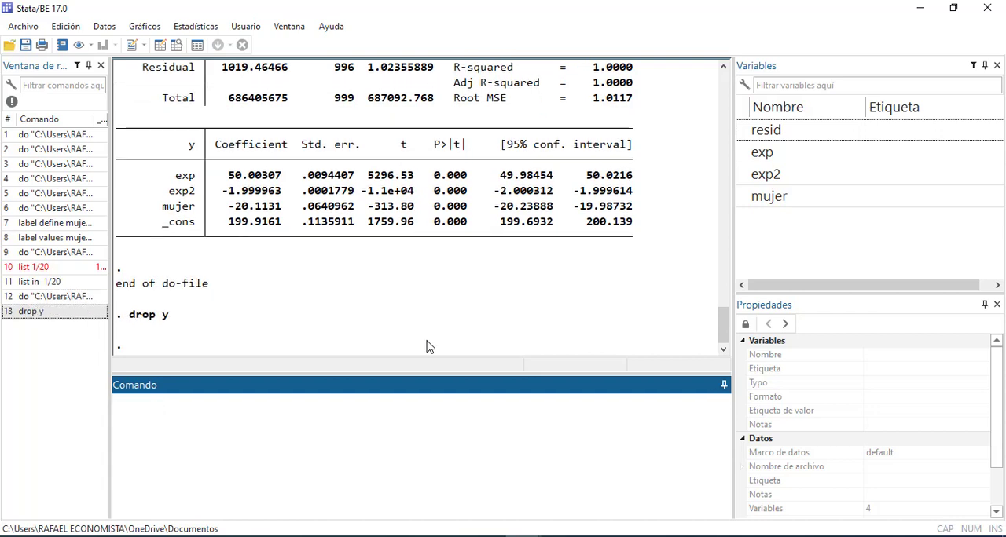
# Run only do-file line 23 to regenerate y with the residual multiplied by 200
pyautogui.click(556, 536)
pyautogui.click(555, 528)
pyautogui.click(590, 443)
pyautogui.moveTo(864, 366); pyautogui.dragTo(264, 375)
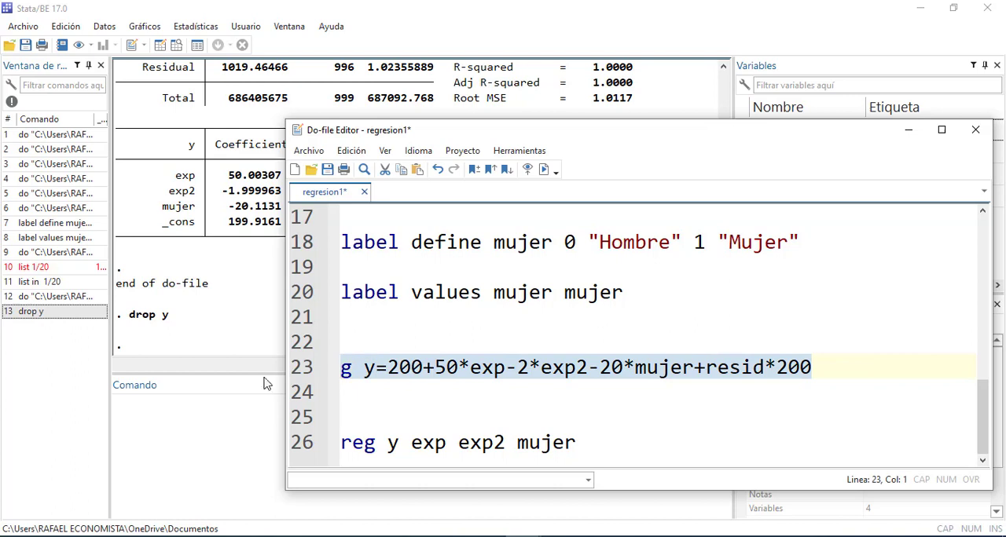
pyautogui.hotkey('ctrl', 'd')
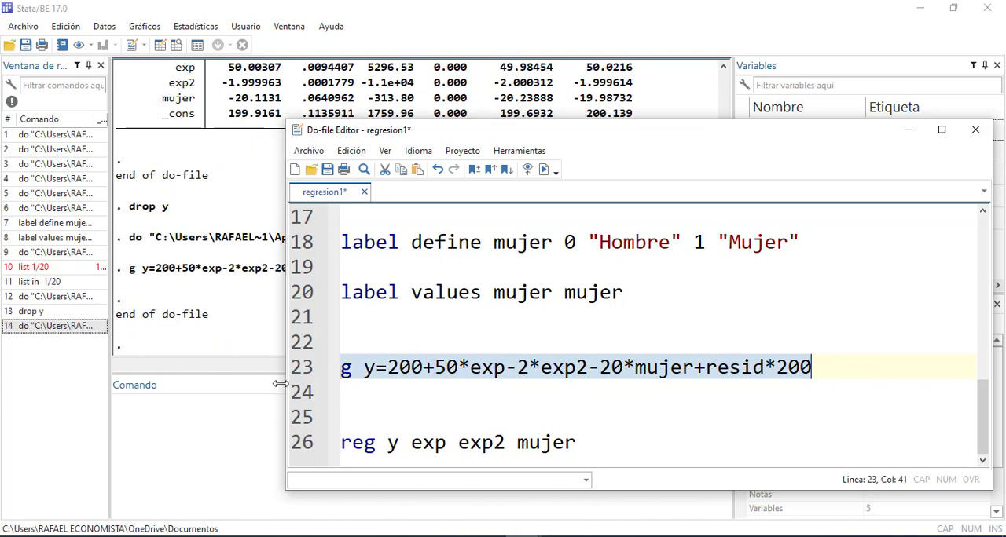
# Rerun the do-file regression reg y exp exp2 mujer on the regenerated y
pyautogui.click(638, 444)
pyautogui.hotkey('shift', 'Home')
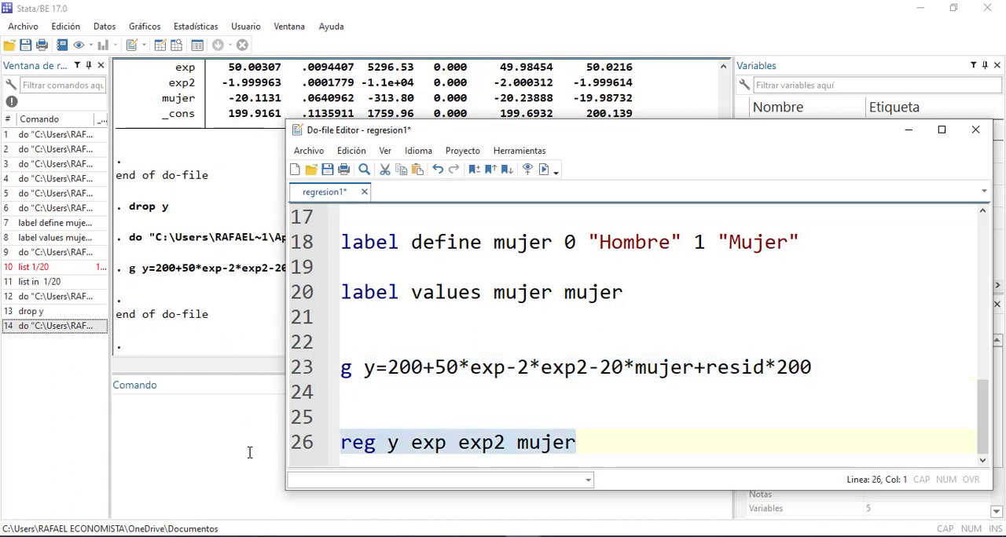
pyautogui.hotkey('ctrl', 'd')
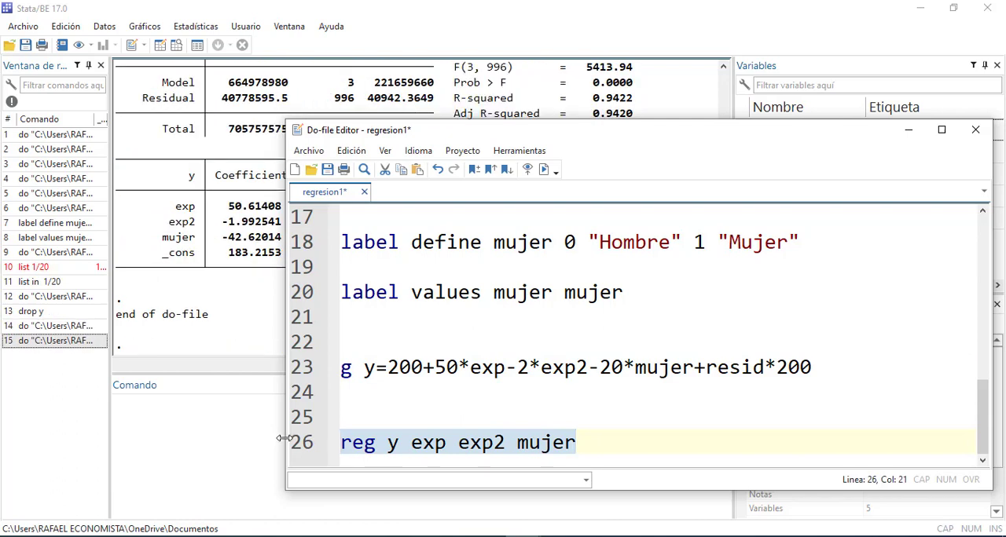
# Examine the R-squared and Prob > F statistics of the new regression
pyautogui.click(218, 325)
pyautogui.scroll(2, 305, 330)
pyautogui.moveTo(456, 191); pyautogui.dragTo(636, 196)
pyautogui.scroll(-2, 633, 212)
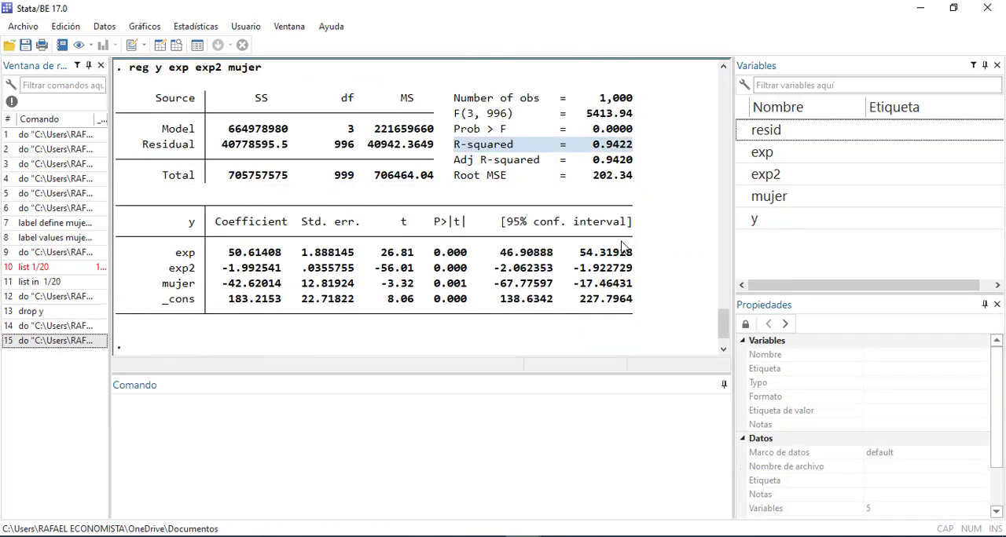
pyautogui.scroll(1, 592, 244)
pyautogui.moveTo(649, 132); pyautogui.dragTo(581, 130)
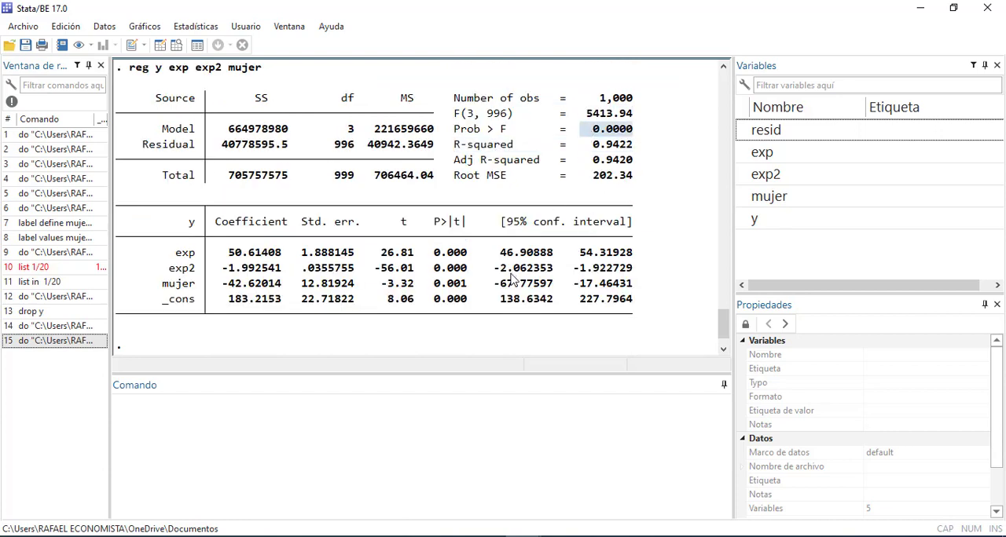
# Review the 95% confidence intervals of exp, exp2, mujer and _cons and their estimated coefficients
pyautogui.click(393, 262)
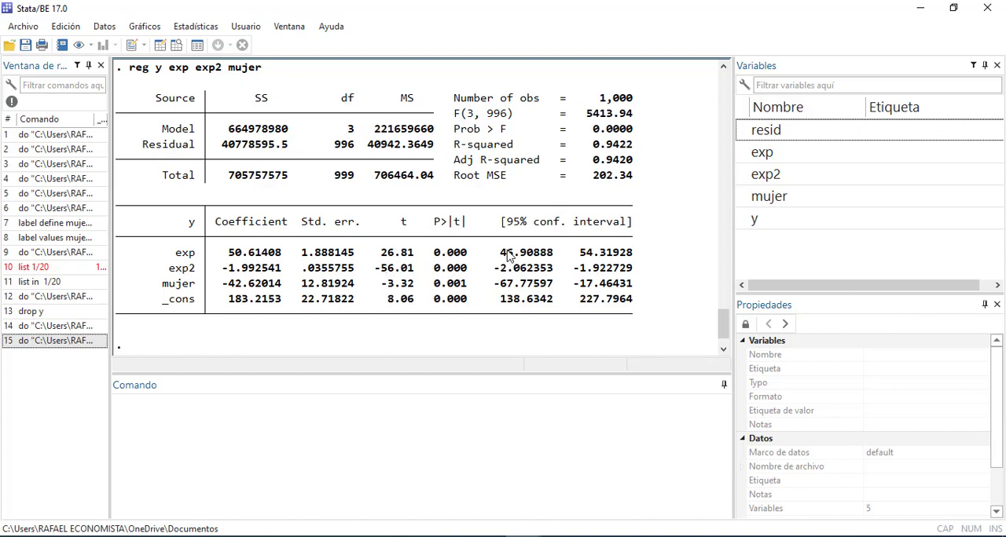
pyautogui.moveTo(507, 252); pyautogui.dragTo(651, 253)
pyautogui.moveTo(500, 276); pyautogui.dragTo(644, 269)
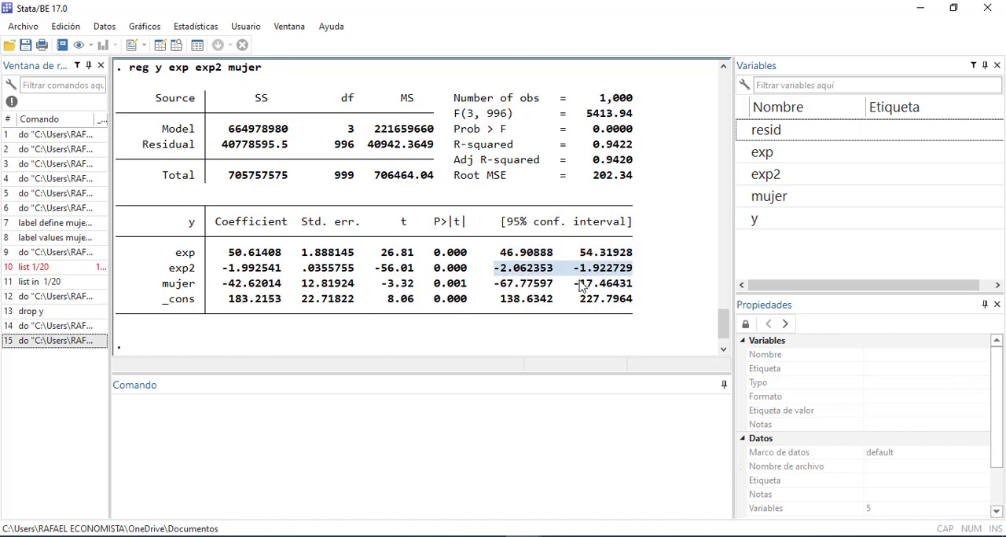
pyautogui.moveTo(503, 284); pyautogui.dragTo(647, 284)
pyautogui.moveTo(510, 306); pyautogui.dragTo(628, 307)
pyautogui.click(210, 328)
pyautogui.moveTo(176, 238); pyautogui.dragTo(185, 322)
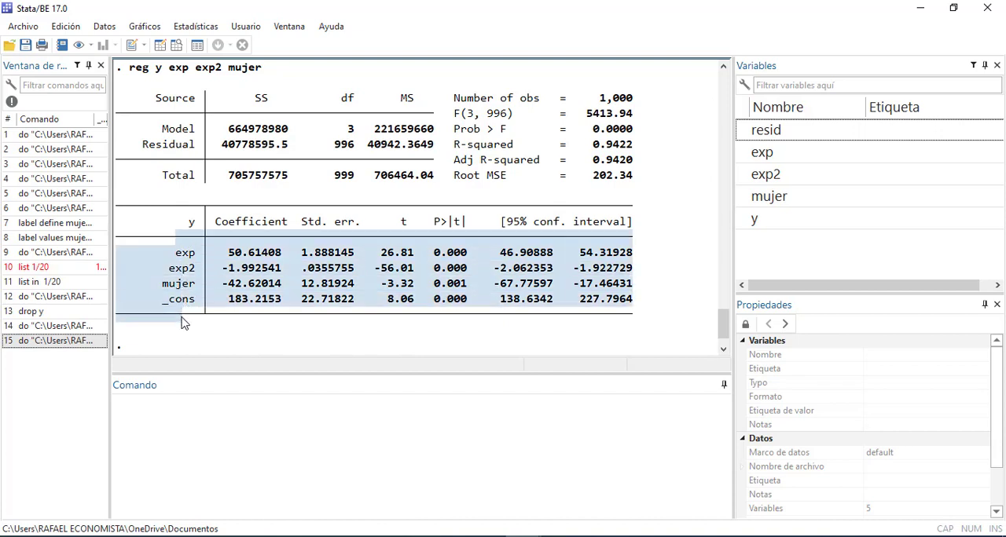
pyautogui.click(246, 268)
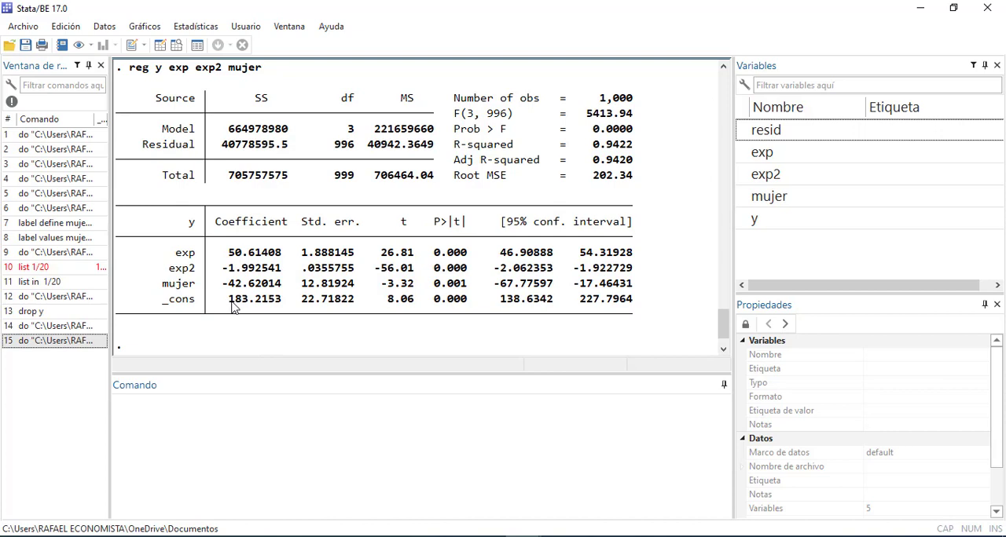
# Compare the estimated coefficients, especially mujer, with the income equation on page 35 of clase 3180409_print.pdf in Adobe Acrobat
pyautogui.click(306, 536)
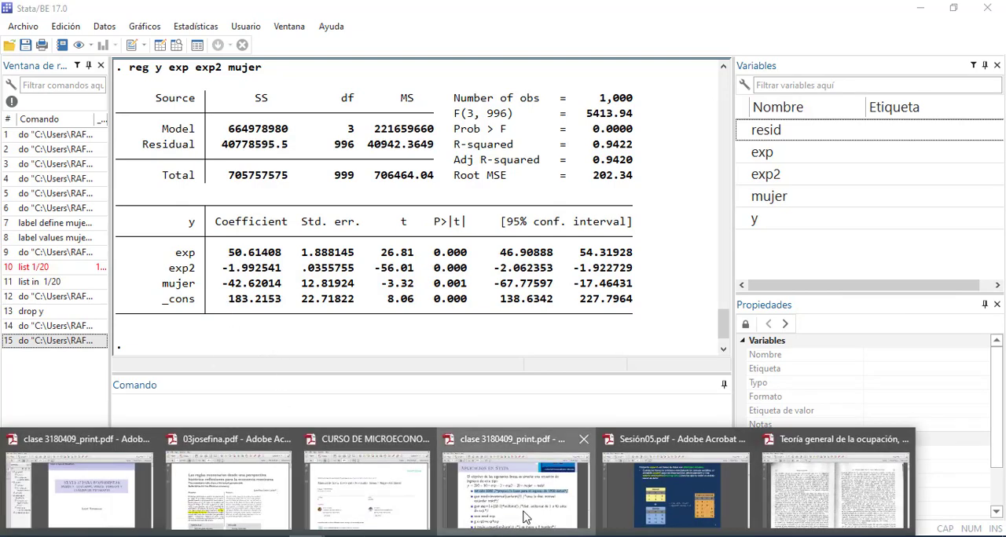
pyautogui.click(476, 491)
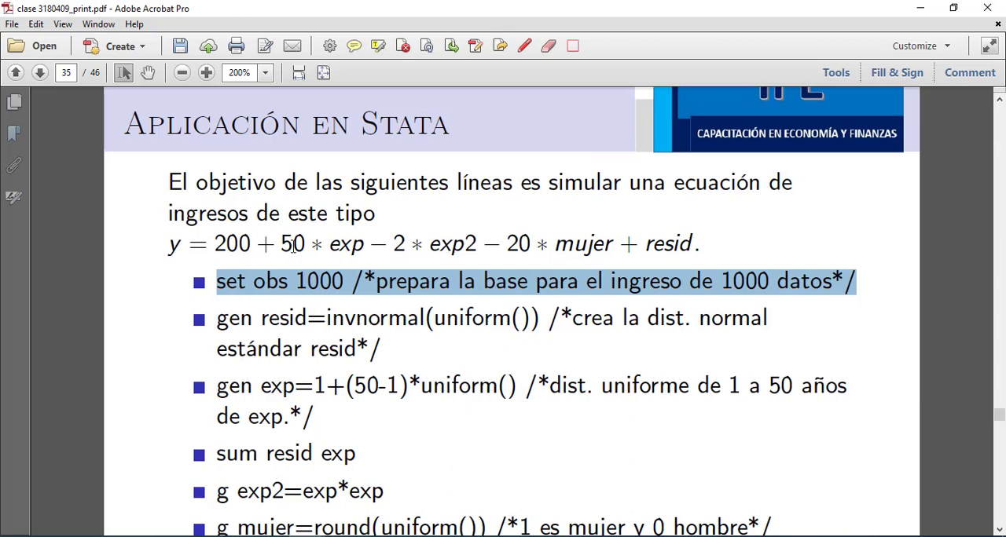
pyautogui.click(920, 8)
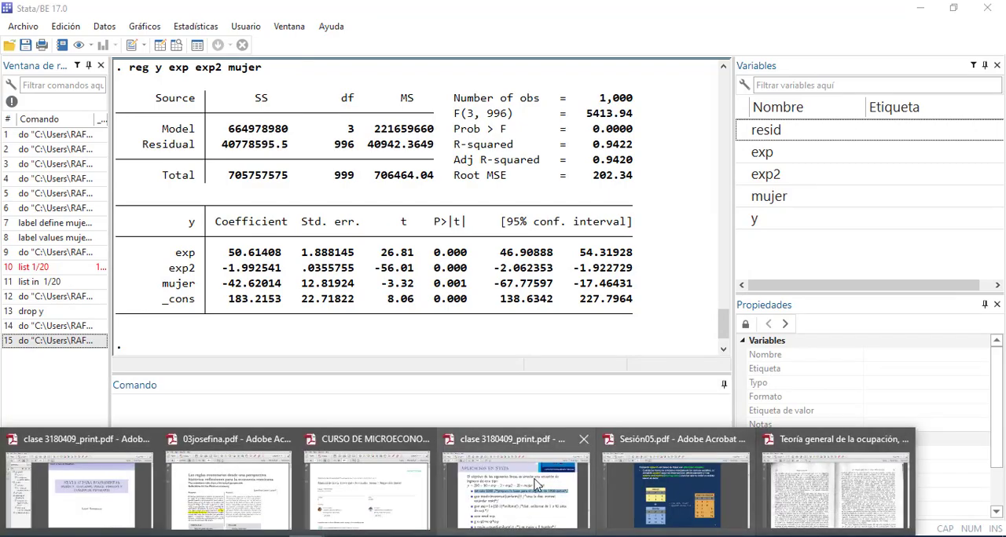
pyautogui.click(507, 489)
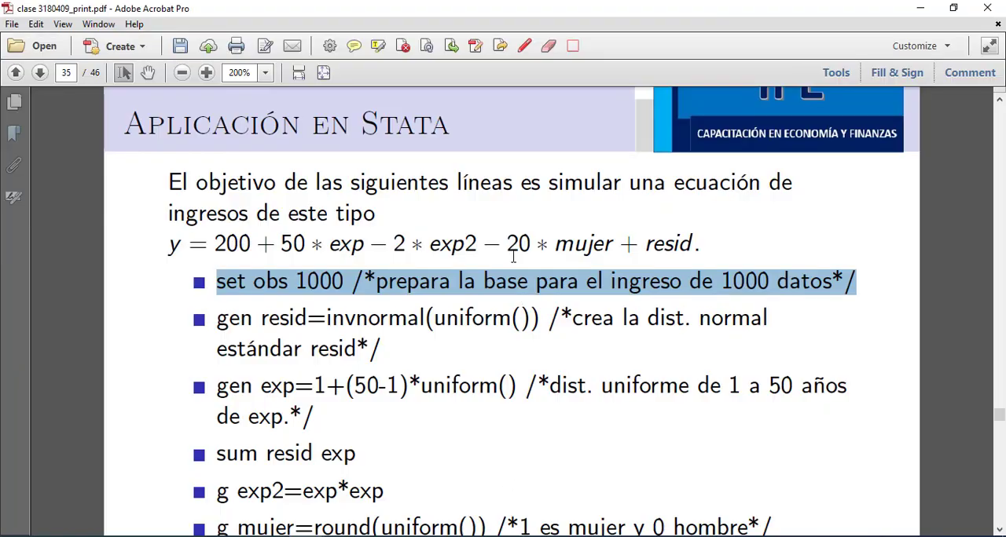
pyautogui.click(920, 8)
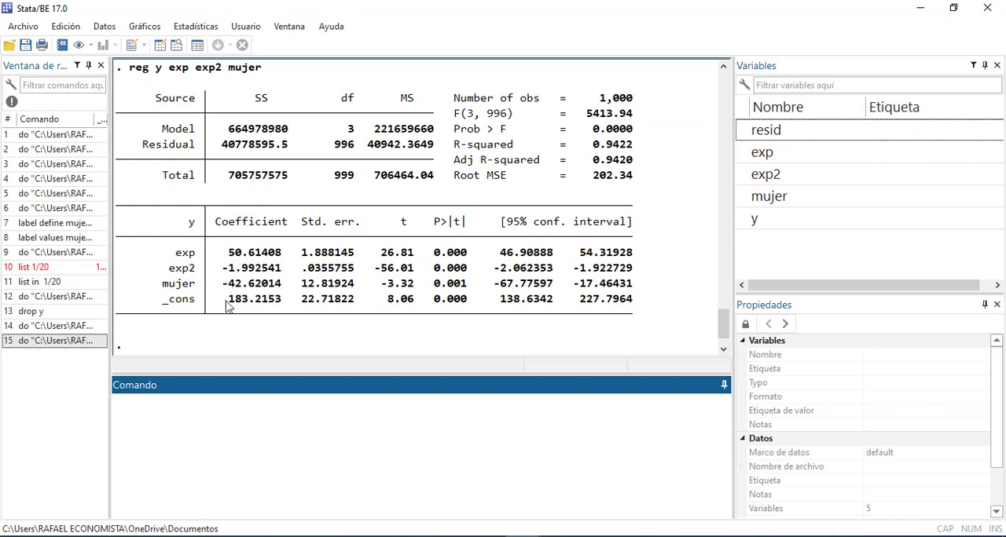
pyautogui.moveTo(223, 284); pyautogui.dragTo(282, 294)
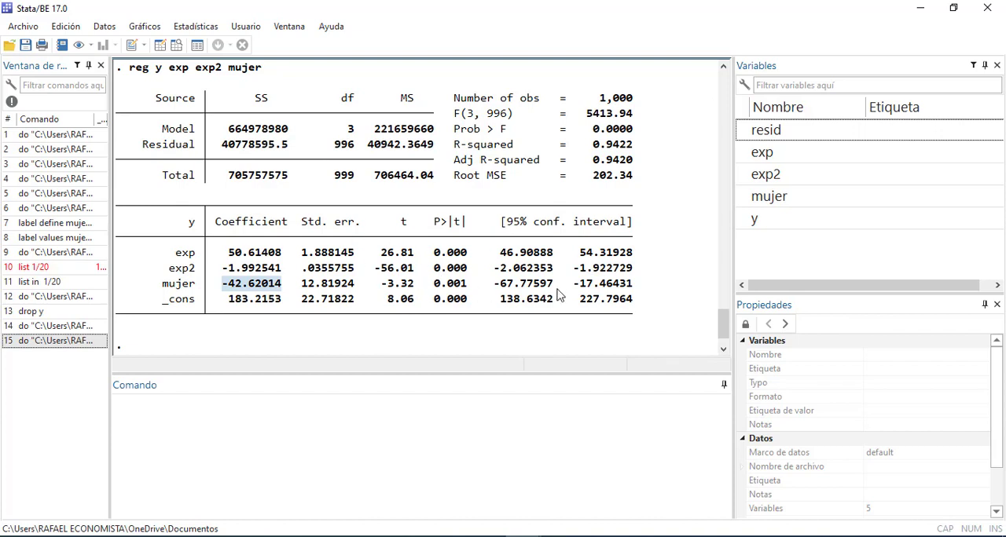
pyautogui.moveTo(643, 228); pyautogui.dragTo(145, 335)
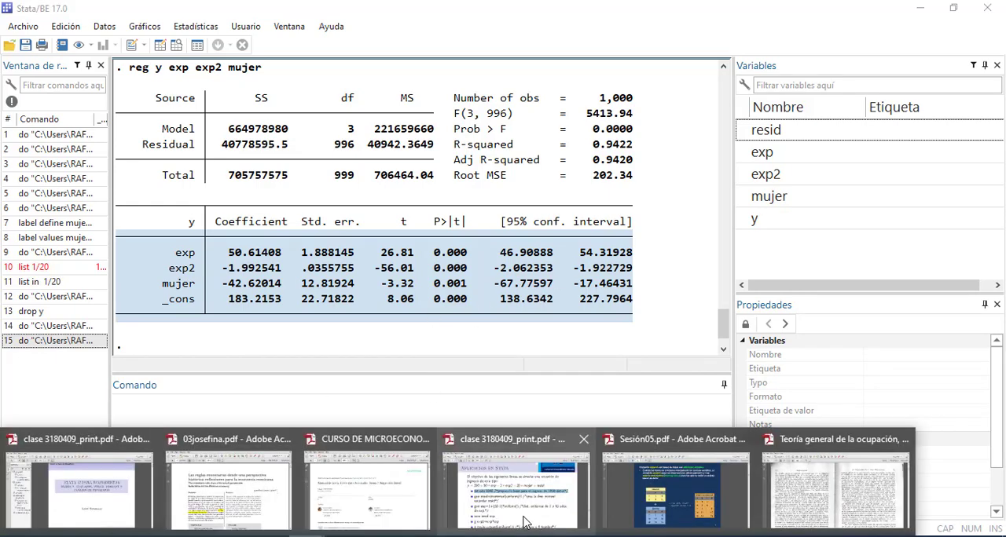
# Switch to clase 3180409_print.pdf in Adobe Acrobat, view the Variables Dummy slide, and return to the Stata application slide
pyautogui.click(523, 503)
pyautogui.scroll(-15, 500, 406)
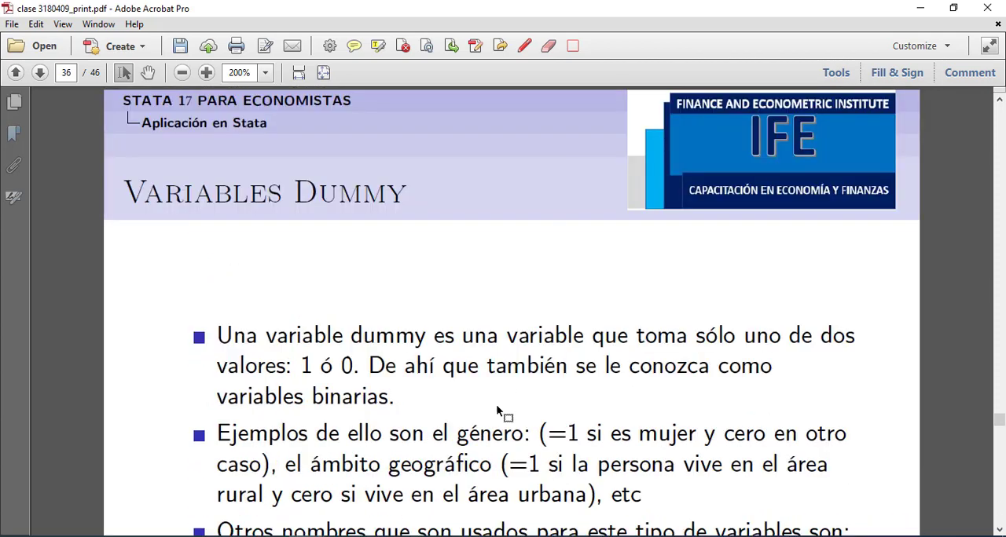
pyautogui.scroll(-2, 492, 414)
pyautogui.scroll(8, 489, 404)
pyautogui.scroll(1, 491, 408)
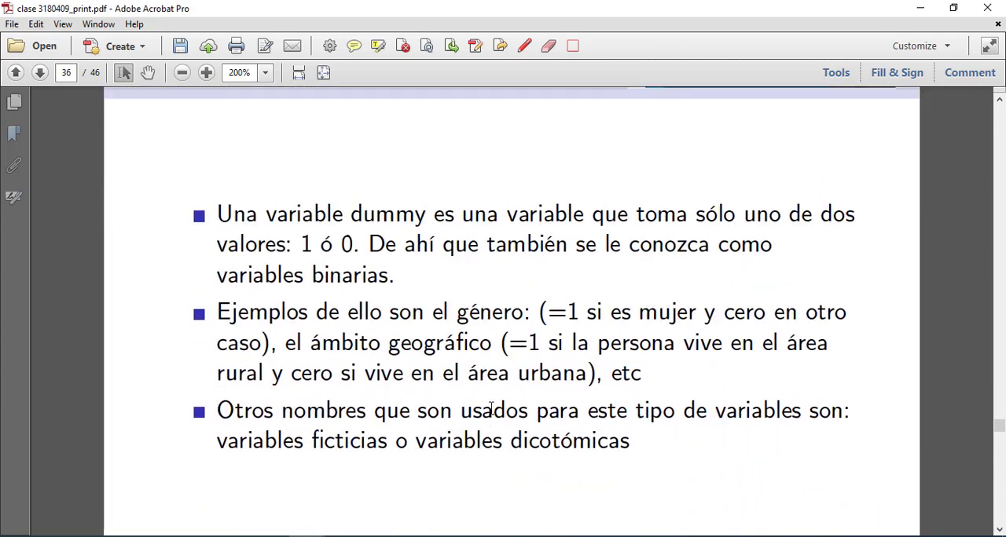
pyautogui.scroll(6, 490, 408)
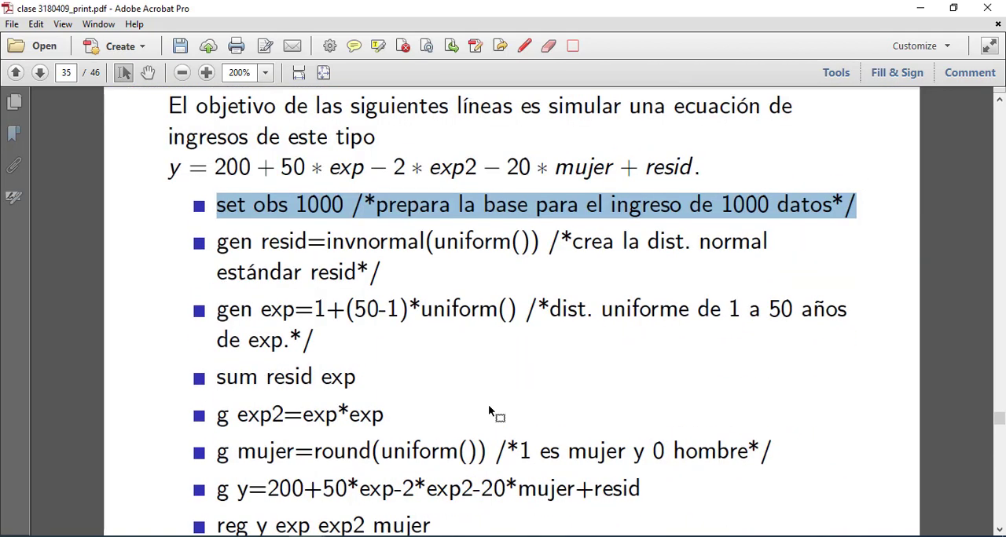